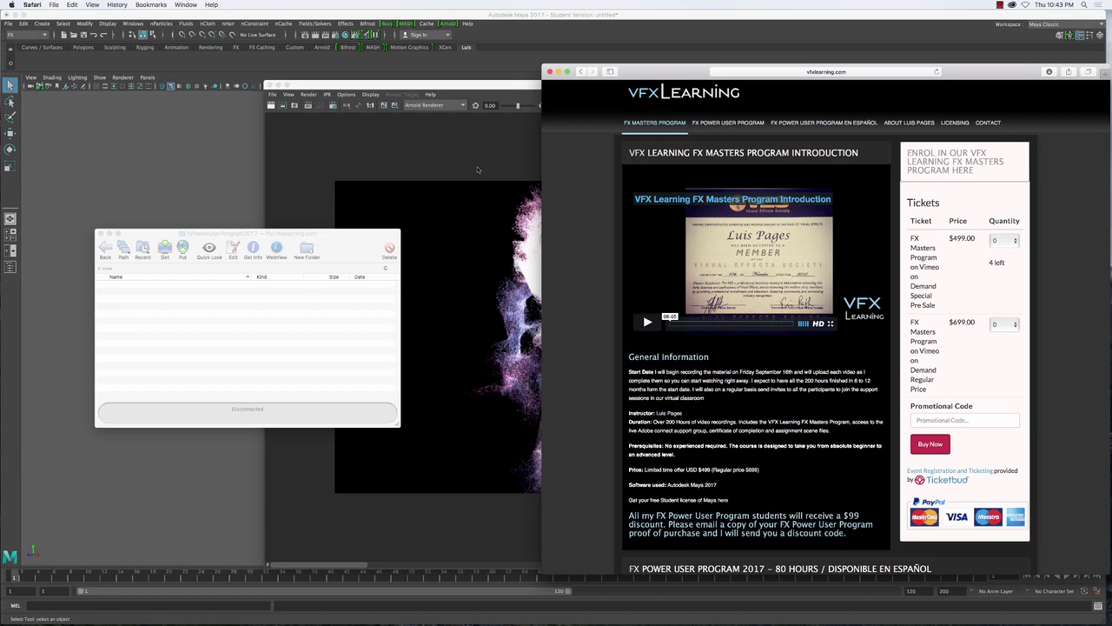
- Minimise the browser and the FTP transfer window to clear the view of the particle render
{"action": "left_click", "coordinate": [559, 71]}
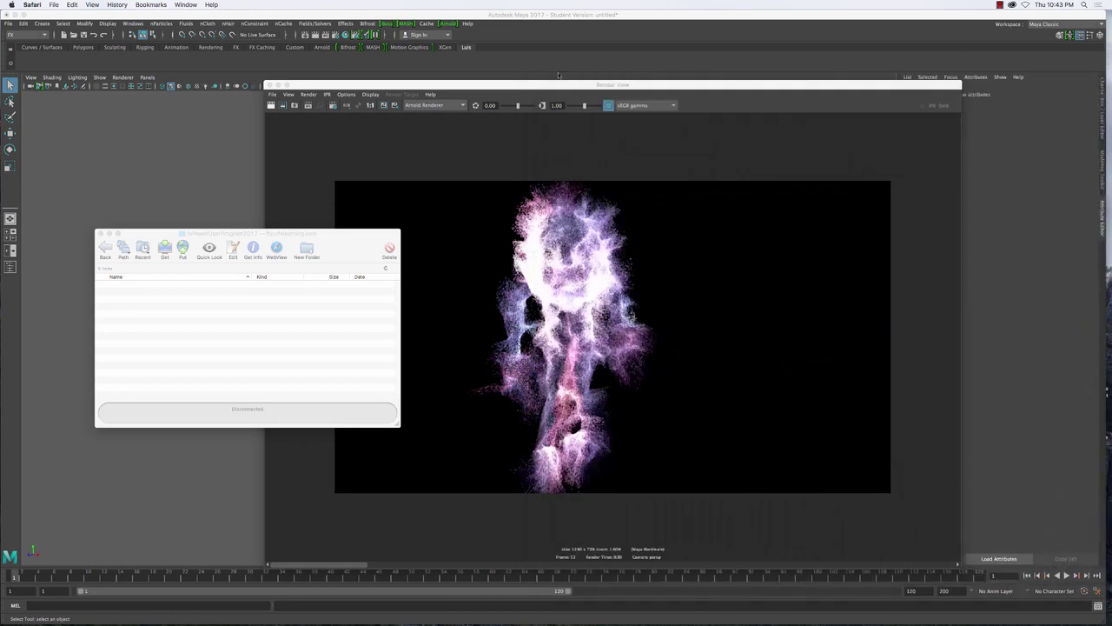
{"action": "left_click_drag", "start_coordinate": [308, 251], "coordinate": [674, 174]}
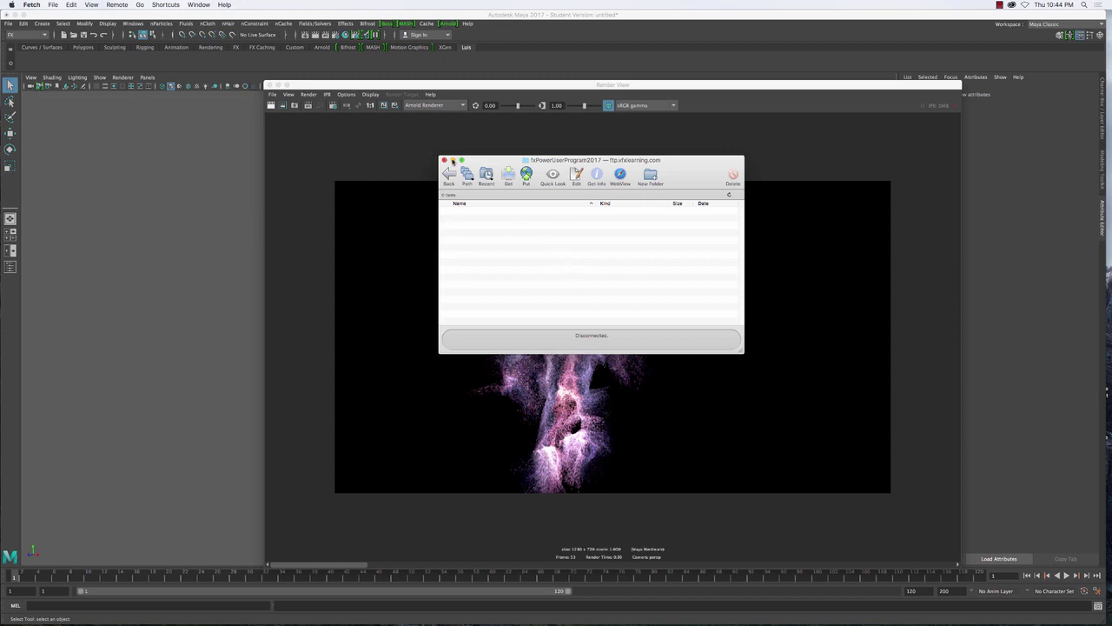
{"action": "left_click", "coordinate": [453, 160]}
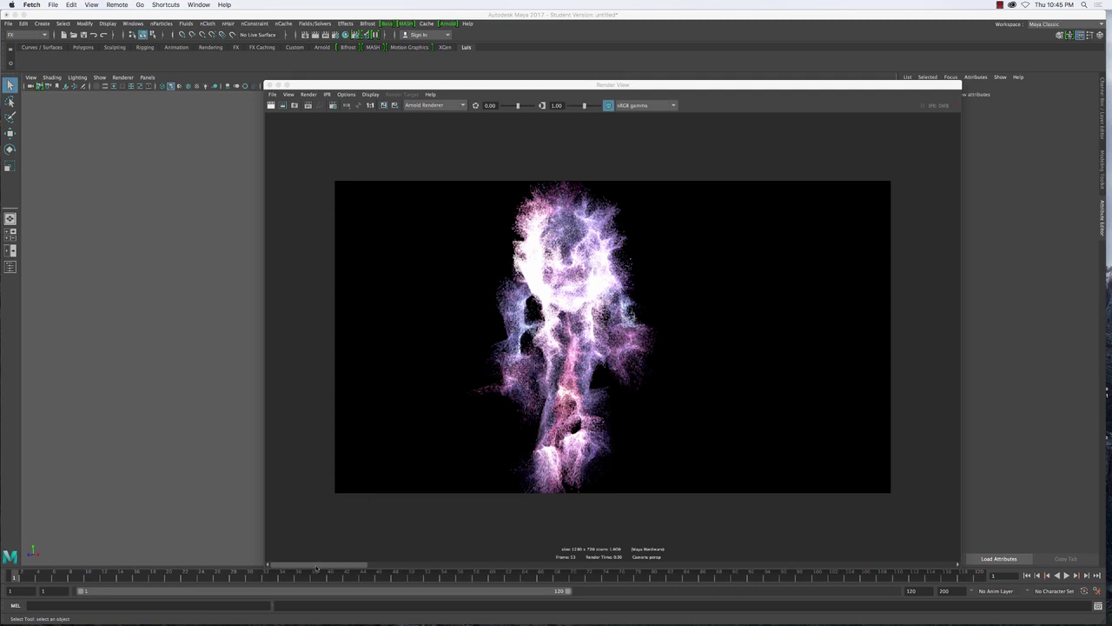
- Examine the stored particle renders one after another in the Render View, and minimise the window
{"action": "left_click", "coordinate": [340, 565]}
{"action": "left_click_drag", "start_coordinate": [340, 566], "coordinate": [476, 561]}
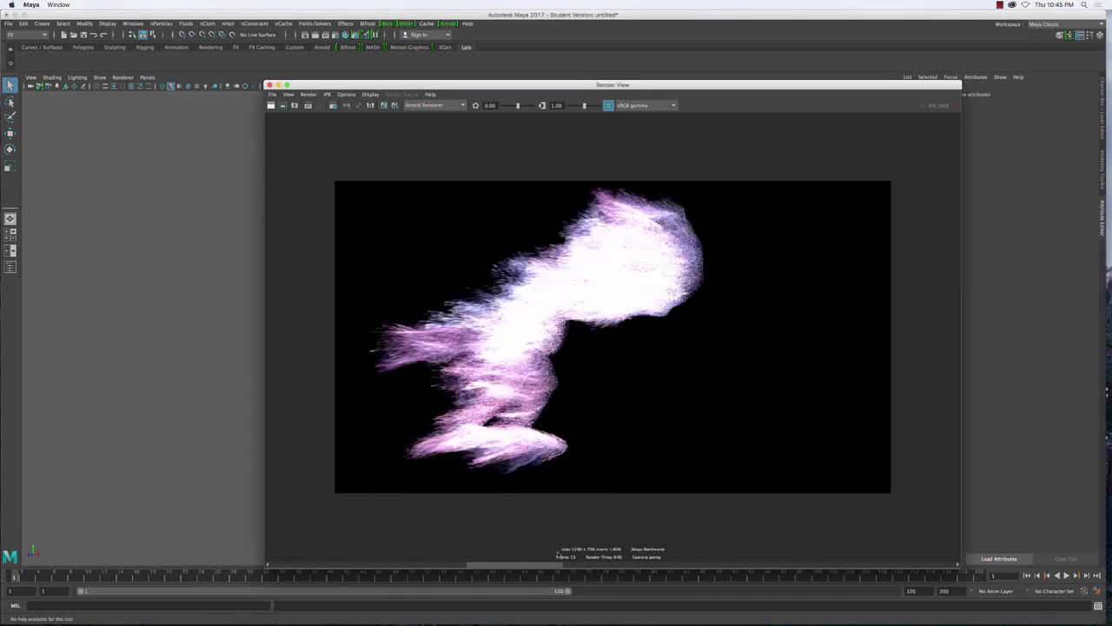
{"action": "left_click_drag", "start_coordinate": [557, 557], "coordinate": [565, 558]}
{"action": "left_click_drag", "start_coordinate": [649, 564], "coordinate": [346, 566]}
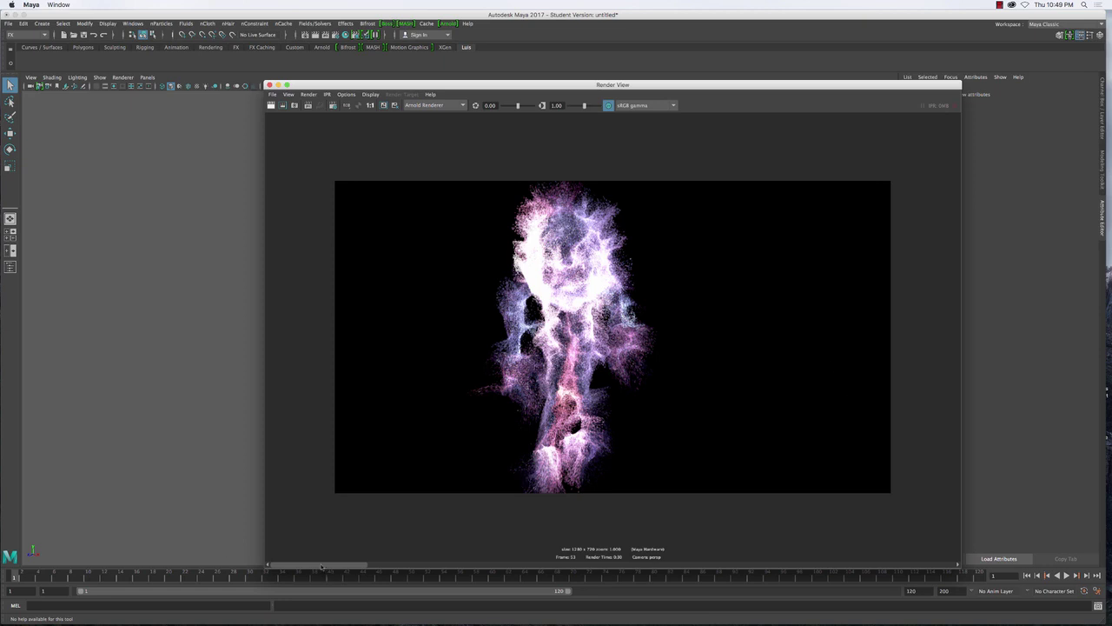
{"action": "left_click_drag", "start_coordinate": [318, 566], "coordinate": [782, 548]}
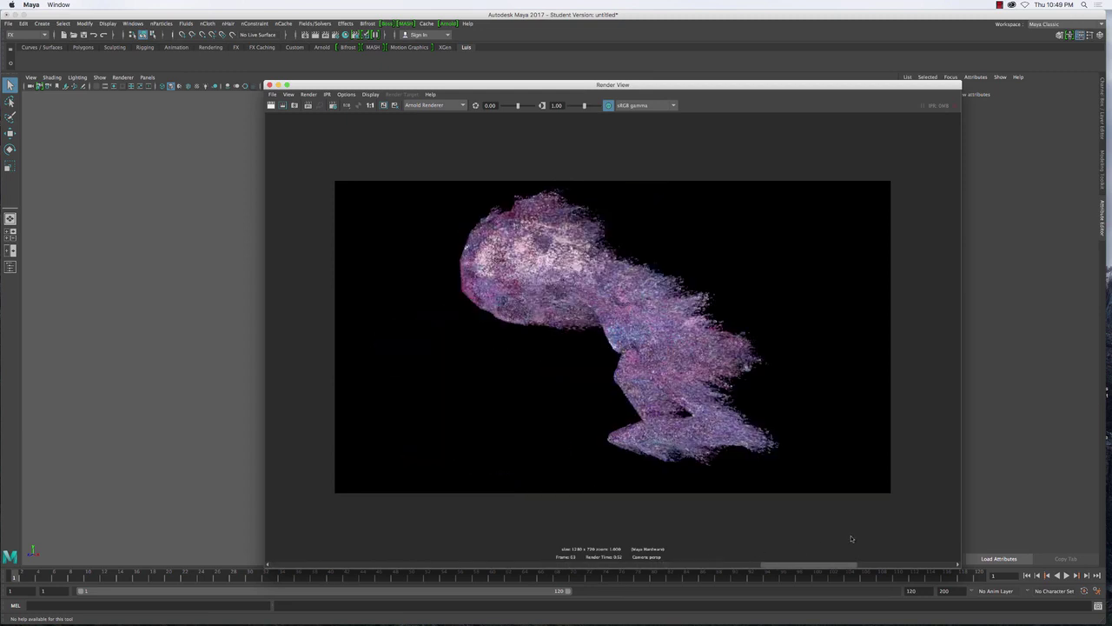
{"action": "left_click_drag", "start_coordinate": [852, 538], "coordinate": [872, 539]}
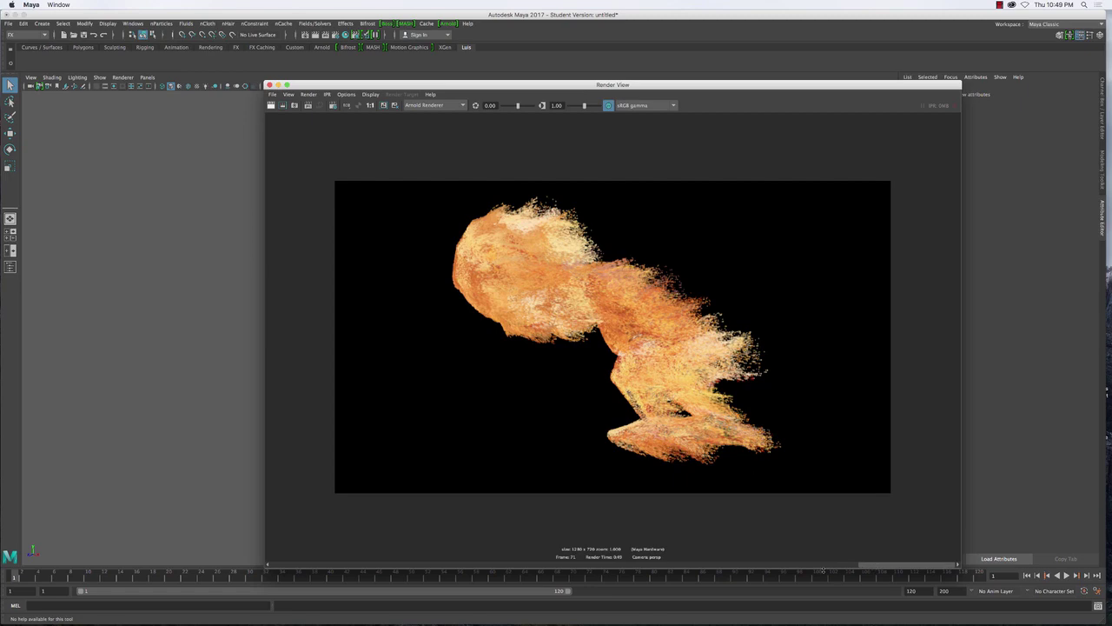
{"action": "left_click_drag", "start_coordinate": [912, 565], "coordinate": [328, 565]}
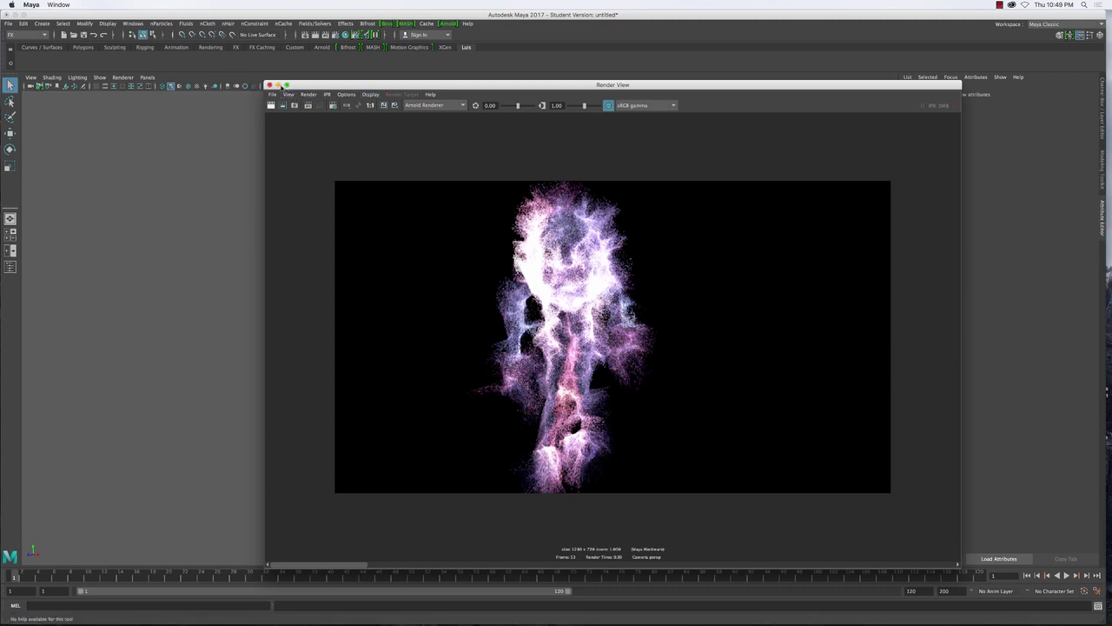
{"action": "left_click", "coordinate": [277, 85]}
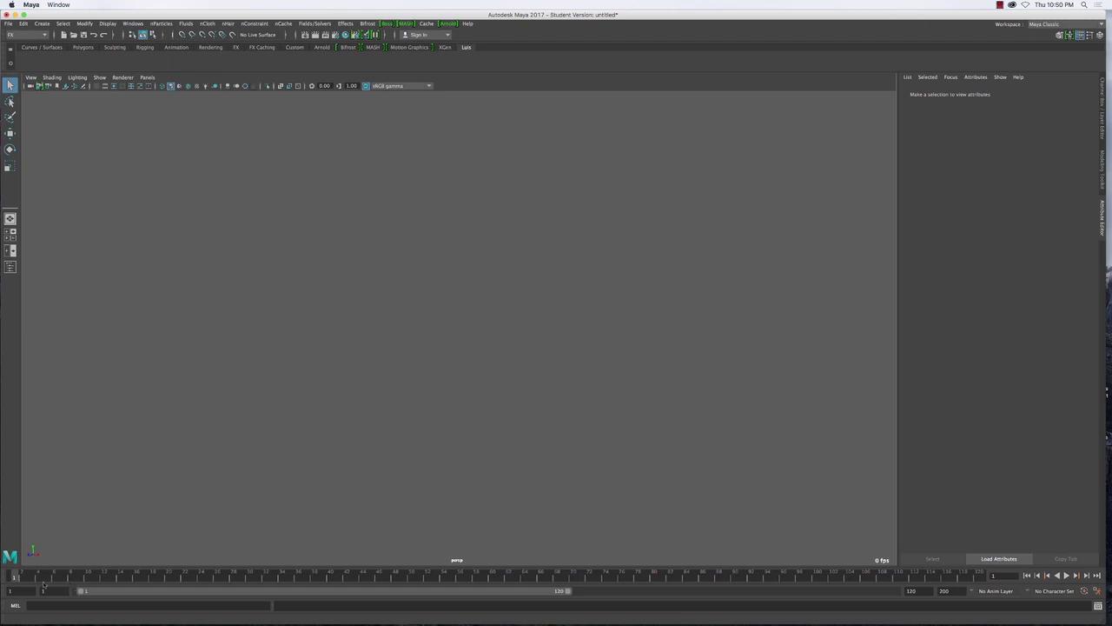
- Set the Time Slider preferences to Play every frame with a maximum playback speed of Real-time [24 fps], and save them
{"action": "left_click_drag", "start_coordinate": [15, 577], "coordinate": [75, 579]}
{"action": "left_click", "coordinate": [1026, 575]}
{"action": "left_click", "coordinate": [1098, 591]}
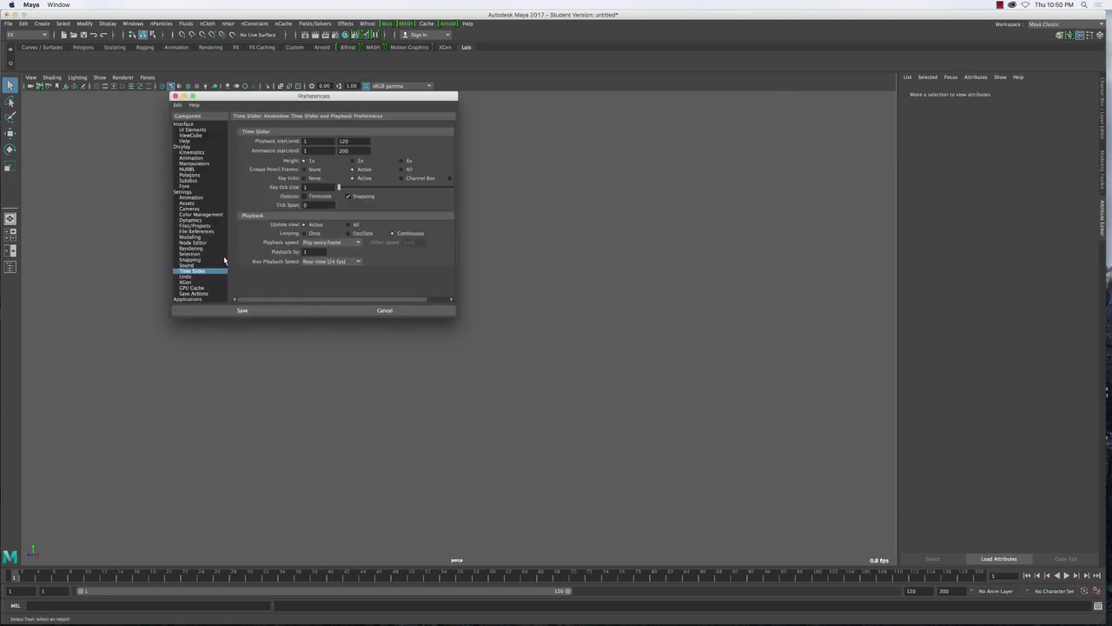
{"action": "left_click", "coordinate": [182, 124]}
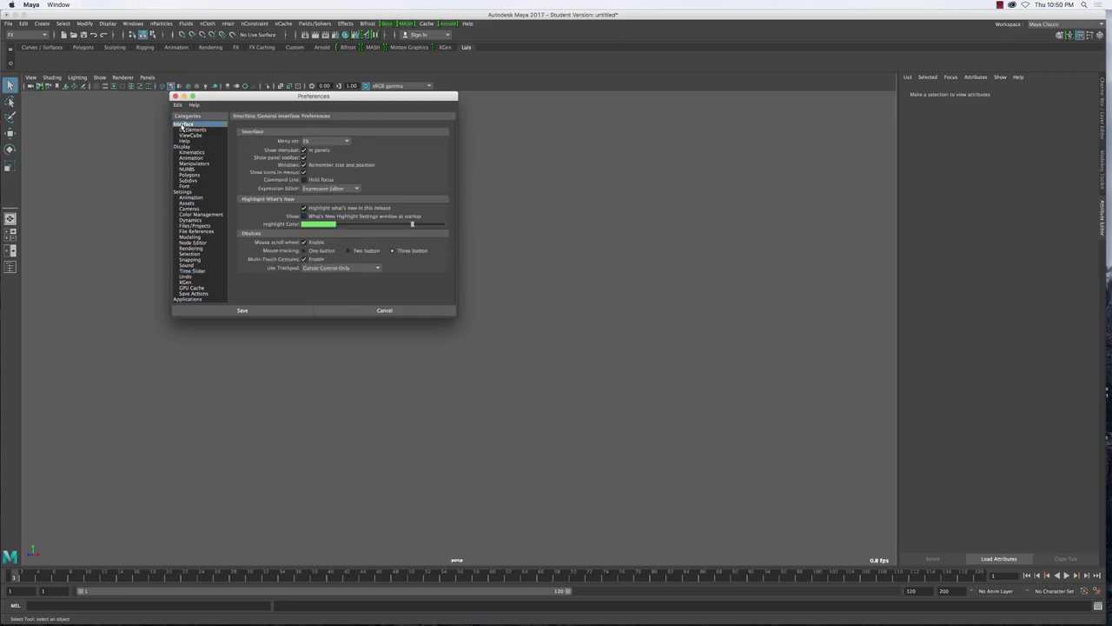
{"action": "left_click", "coordinate": [194, 272]}
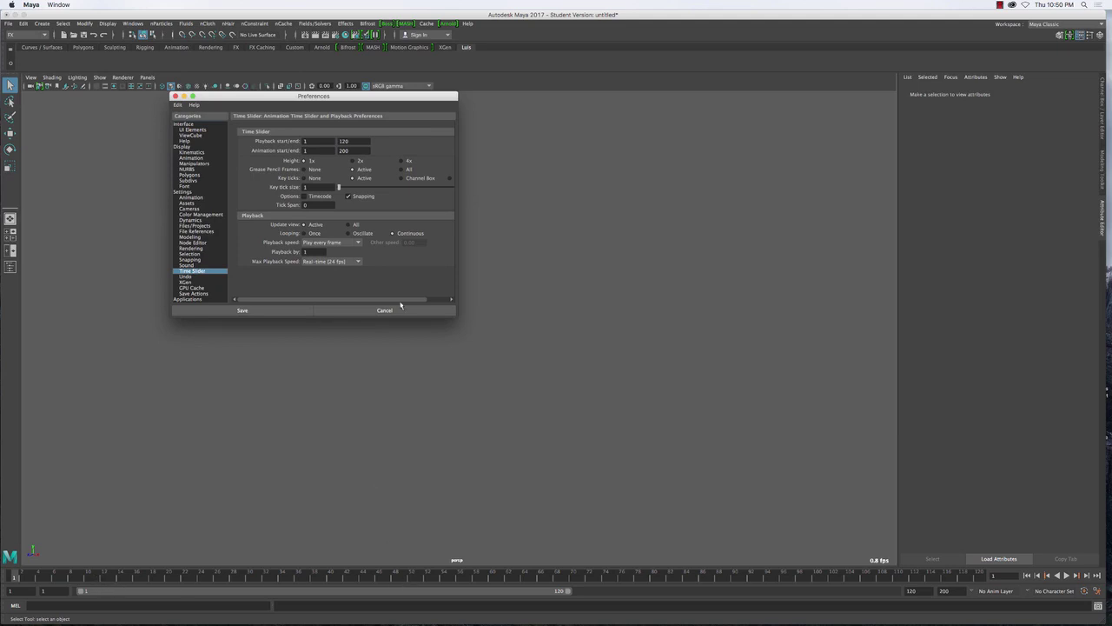
{"action": "left_click", "coordinate": [327, 242]}
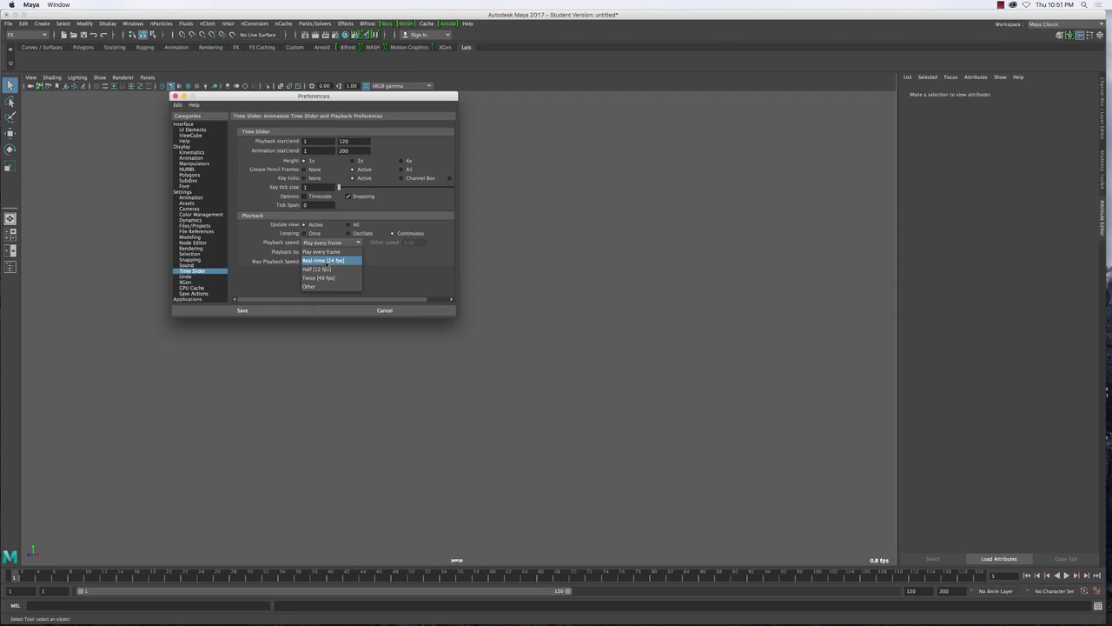
{"action": "left_click", "coordinate": [329, 260]}
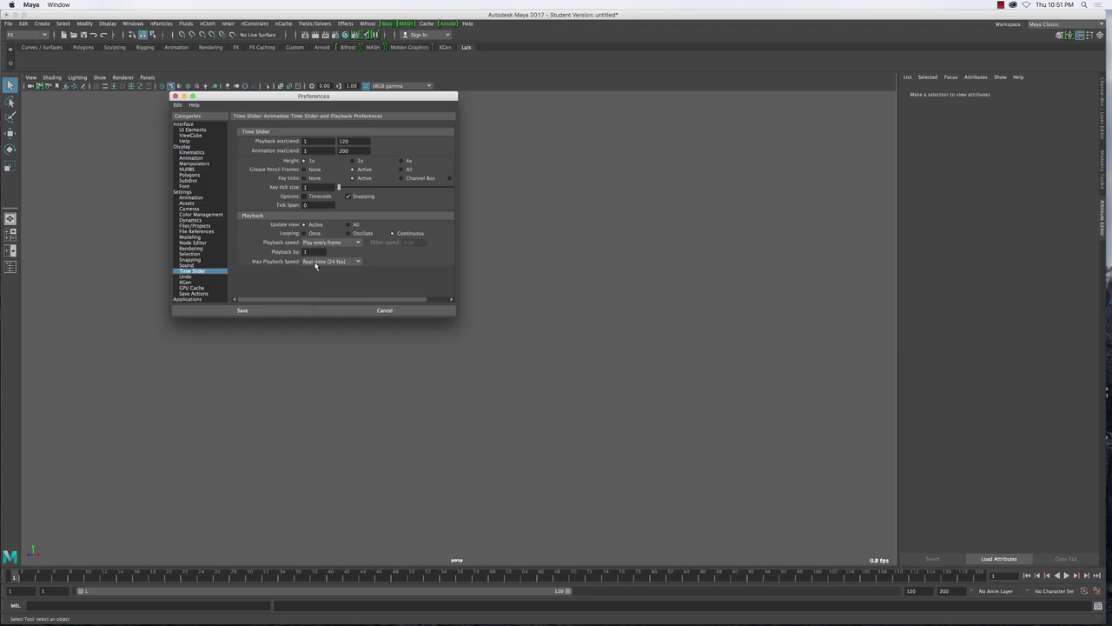
{"action": "left_click", "coordinate": [316, 261]}
{"action": "left_click", "coordinate": [314, 269]}
{"action": "left_click", "coordinate": [242, 313]}
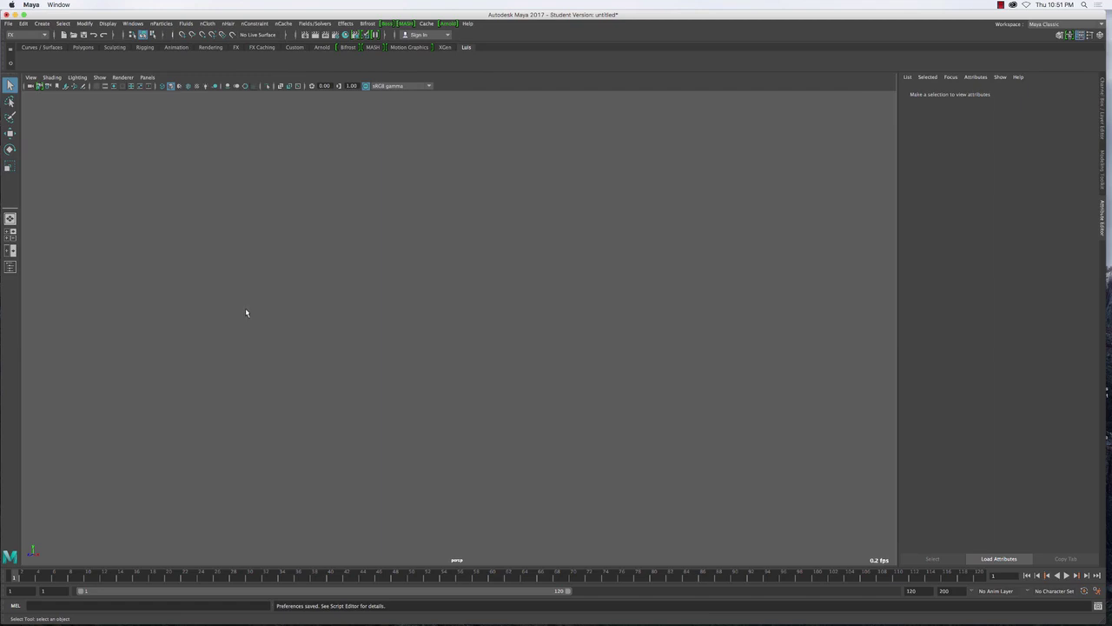
- Choose the FX menu set and look over the available nParticles commands
{"action": "left_click", "coordinate": [24, 35]}
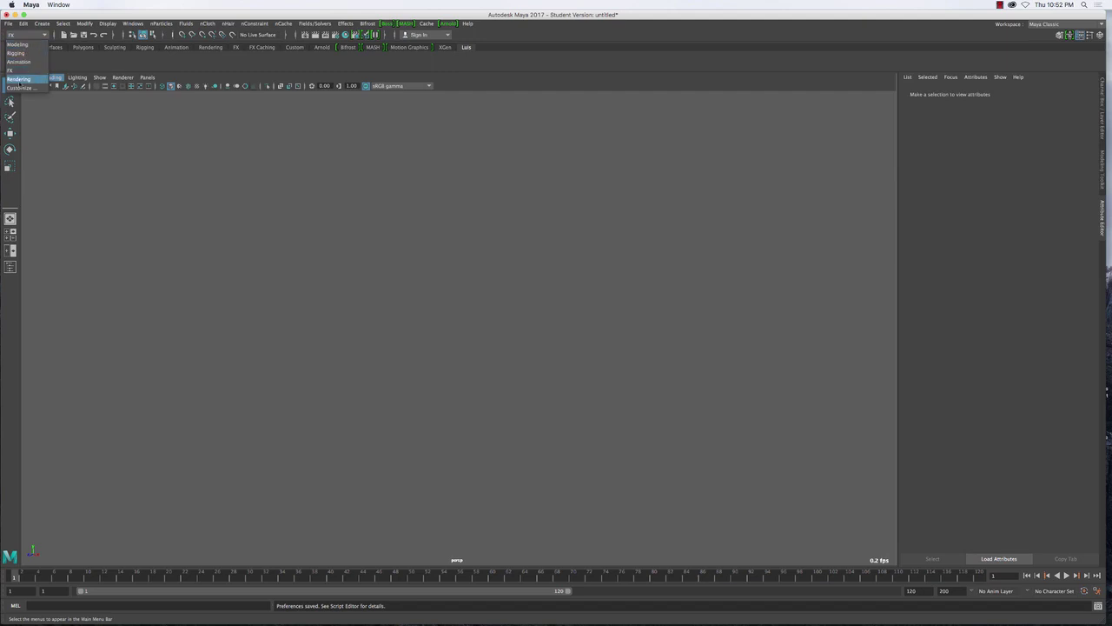
{"action": "left_click", "coordinate": [15, 71]}
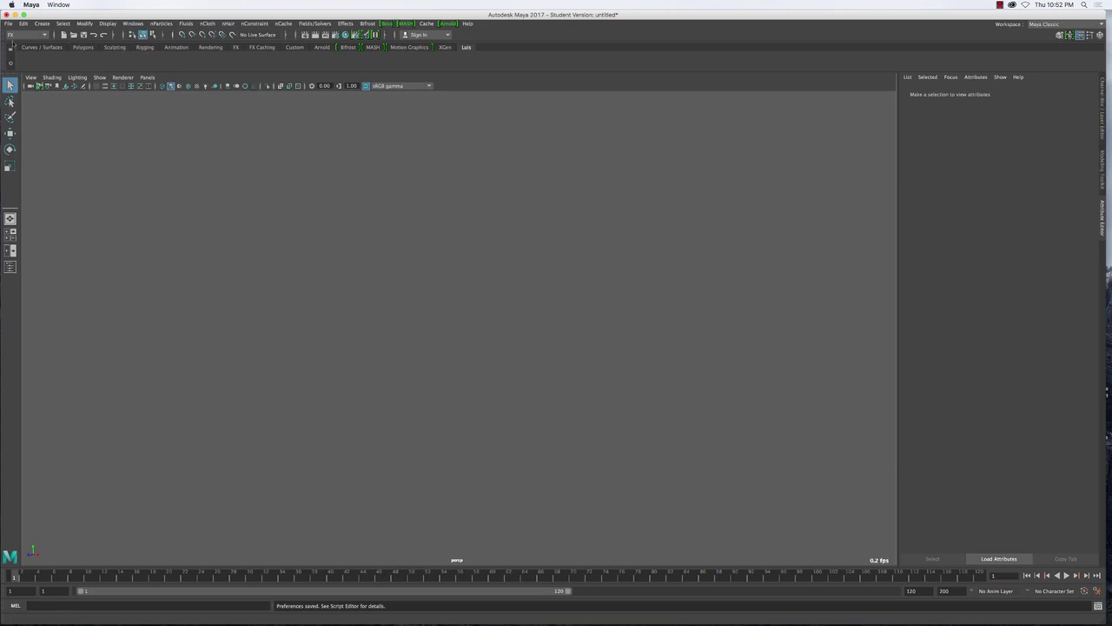
{"action": "left_click", "coordinate": [17, 36]}
{"action": "left_click", "coordinate": [21, 72]}
{"action": "left_click", "coordinate": [30, 35]}
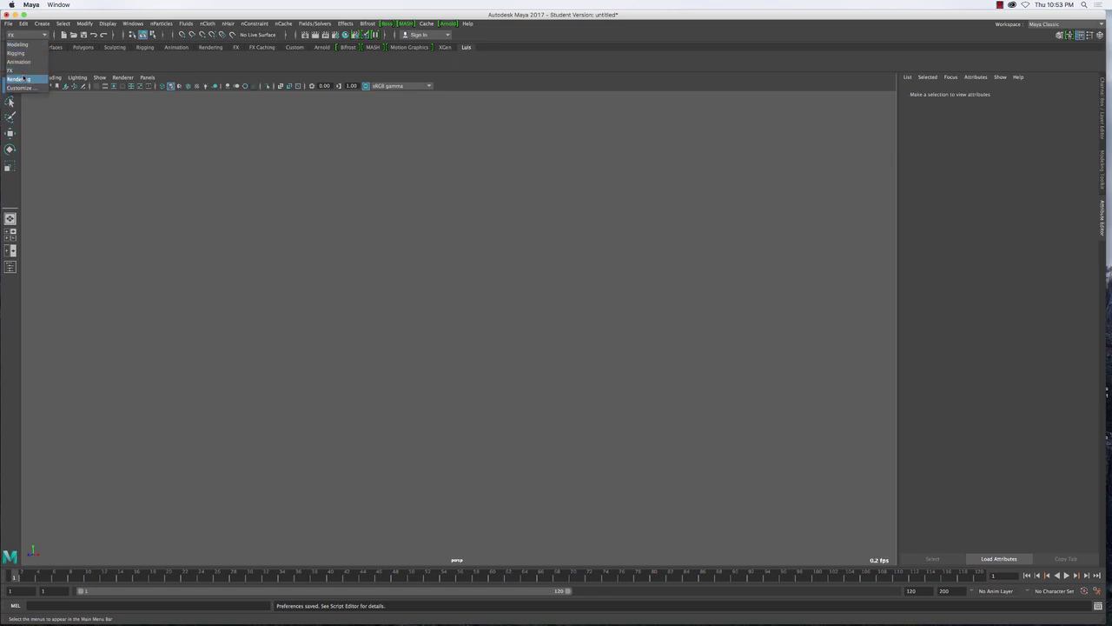
{"action": "left_click", "coordinate": [24, 72]}
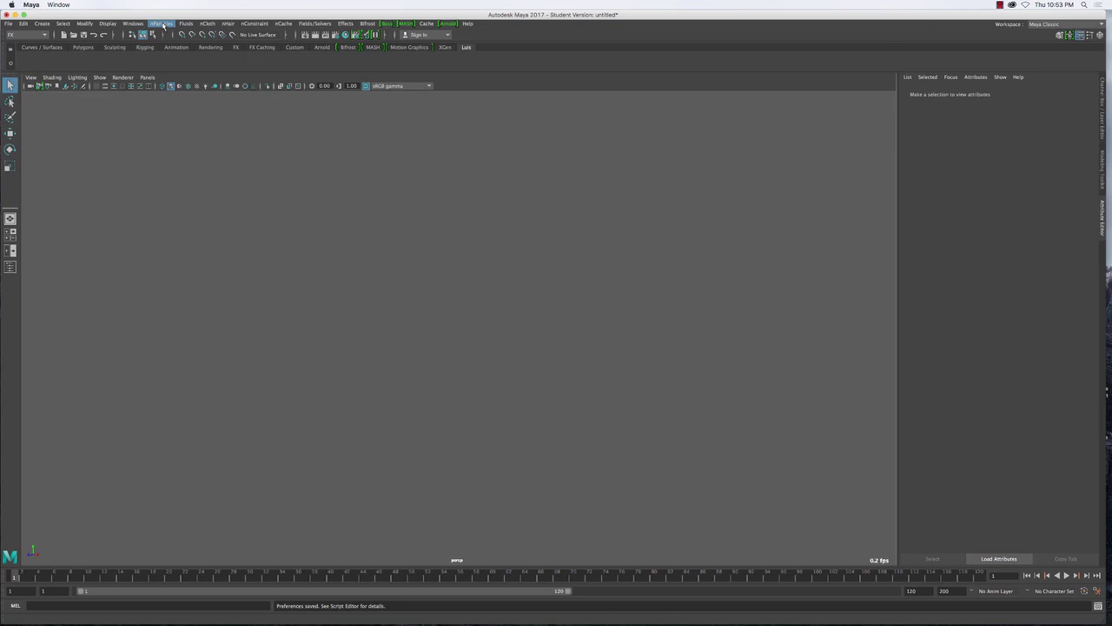
{"action": "left_click", "coordinate": [163, 23]}
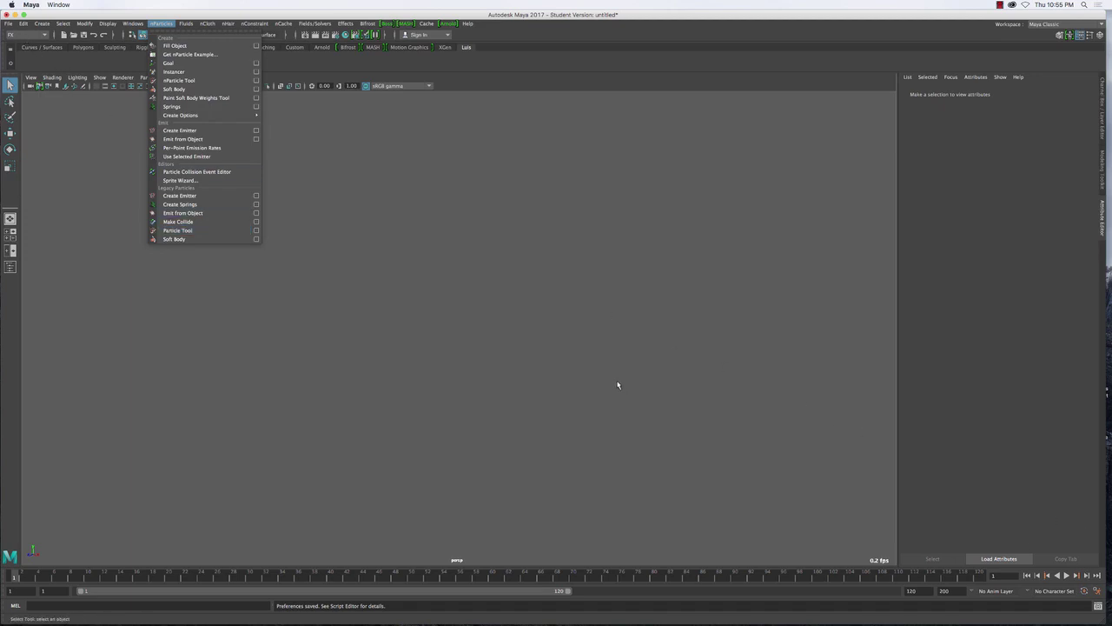
{"action": "left_click", "coordinate": [550, 374]}
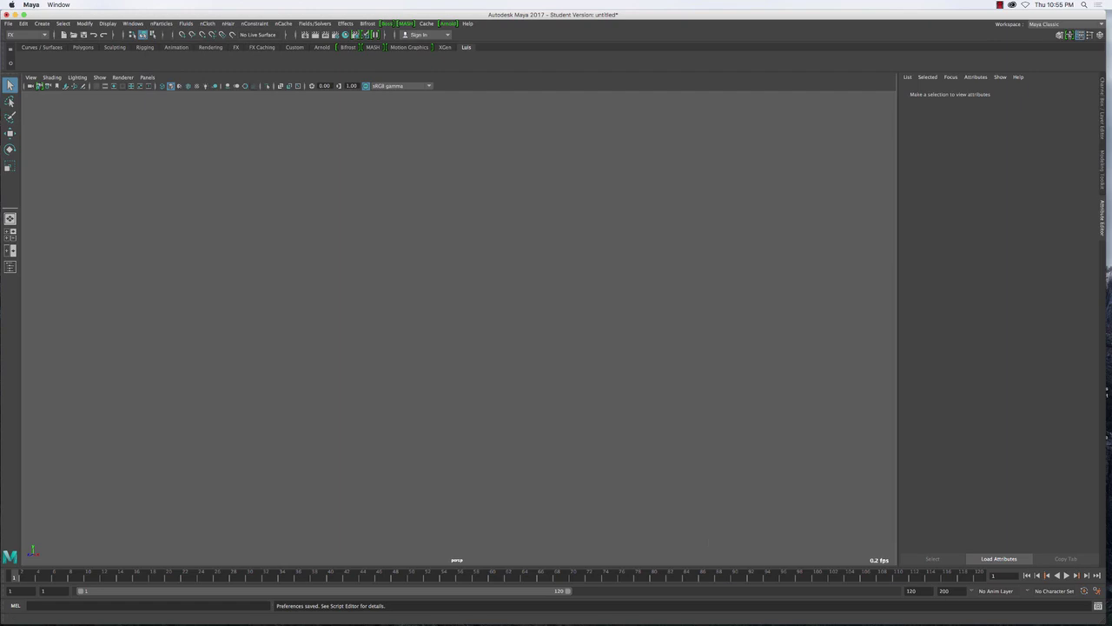
- Extend the end of the playback range to frame 200
{"action": "double_click", "coordinate": [911, 591]}
{"action": "type", "text": "200"}
{"action": "key", "text": "Return"}
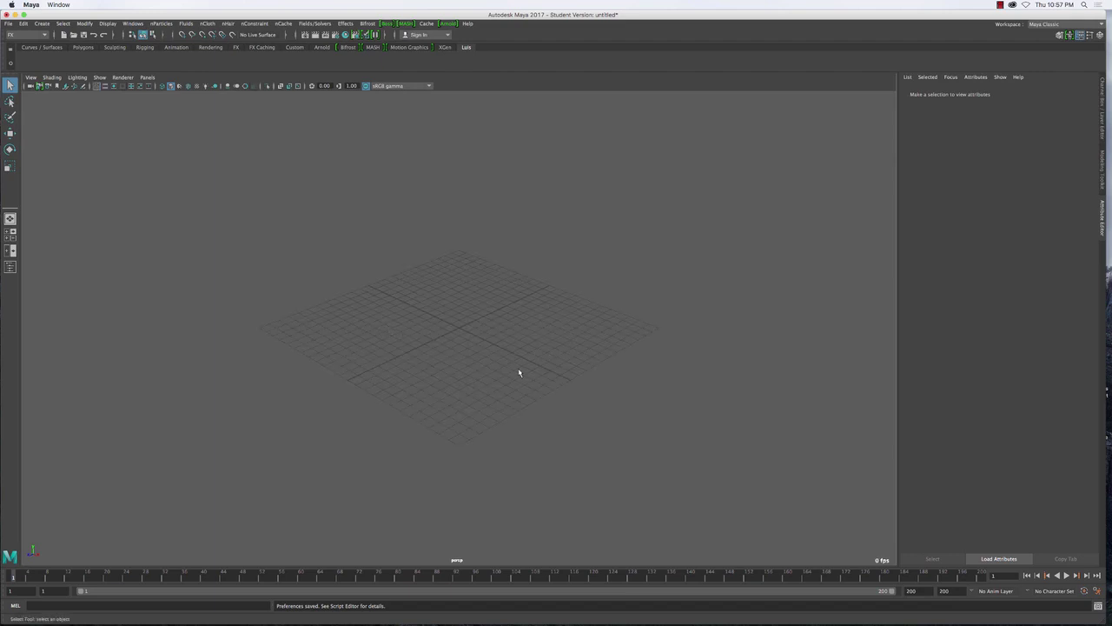
- Start the legacy Particle Tool with its settings open, placed clear of the grid's centre
{"action": "scroll", "coordinate": [523, 378], "scroll_direction": "up", "scroll_amount": 3}
{"action": "mouse_move", "coordinate": [522, 373]}
{"action": "left_mouse_down", "text": "alt"}
{"action": "mouse_move", "coordinate": [504, 355]}
{"action": "mouse_move", "coordinate": [512, 369]}
{"action": "left_mouse_up", "text": "alt"}
{"action": "left_click", "coordinate": [162, 24]}
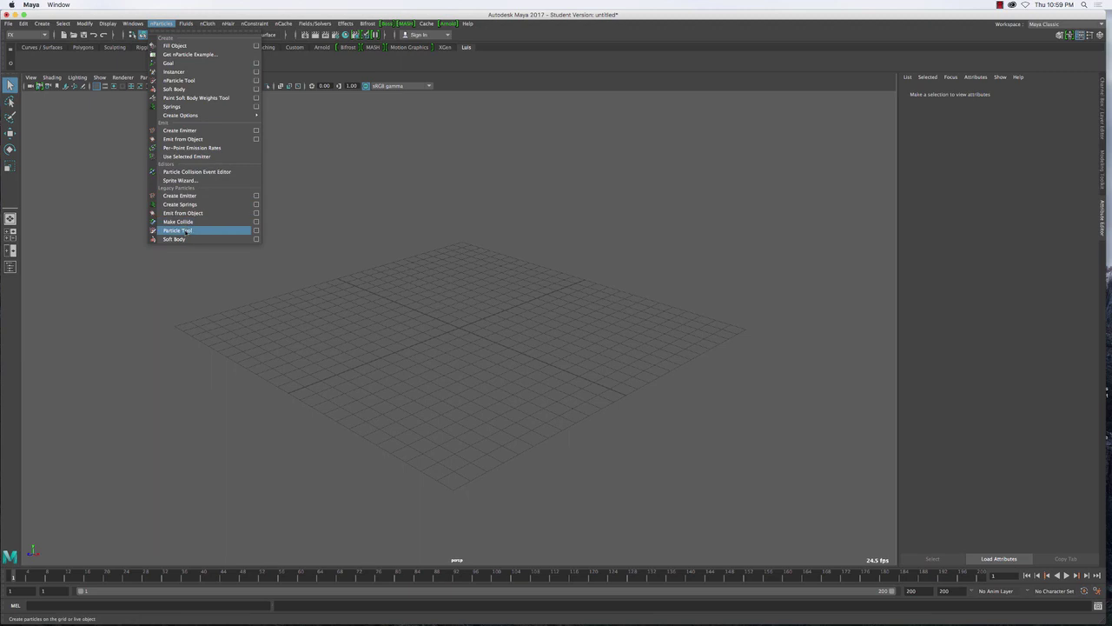
{"action": "left_click", "coordinate": [255, 231]}
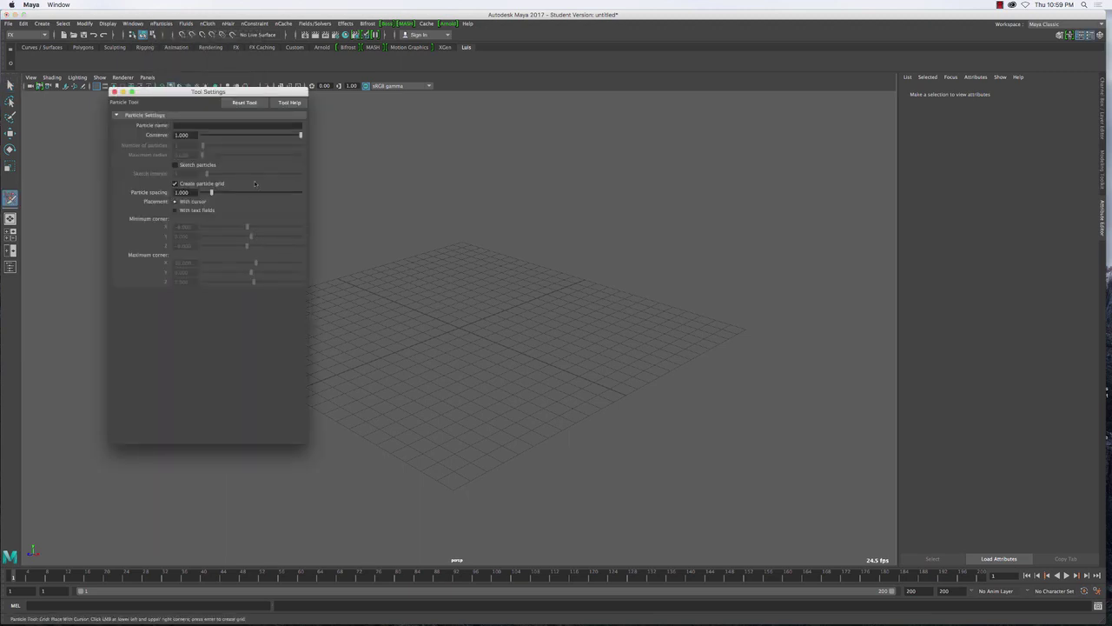
{"action": "left_click_drag", "start_coordinate": [182, 96], "coordinate": [112, 108]}
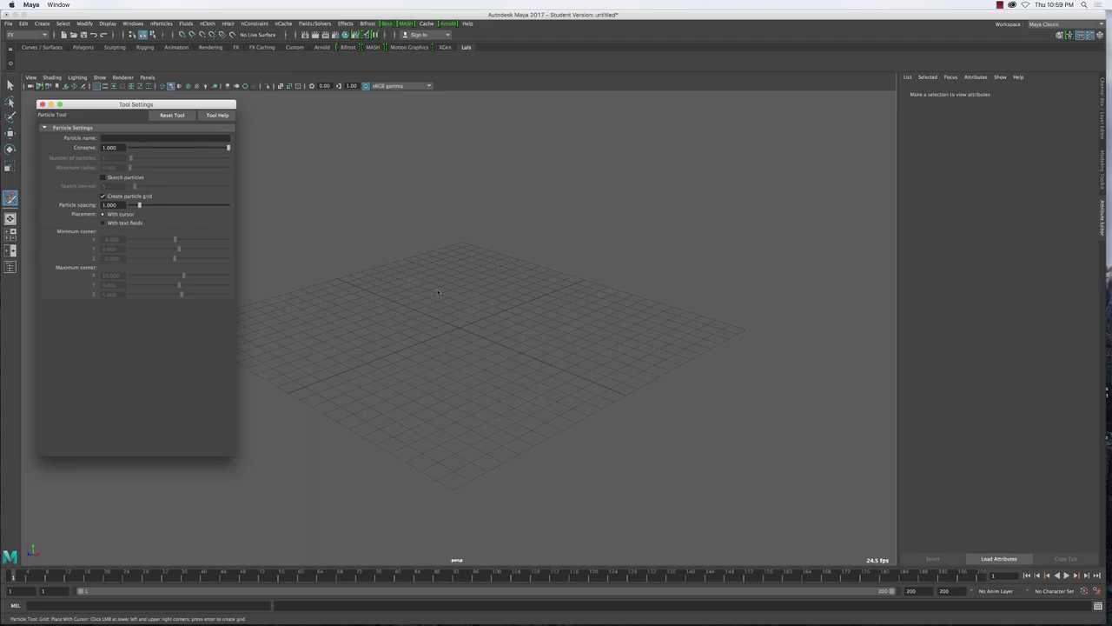
{"action": "left_click", "coordinate": [400, 286]}
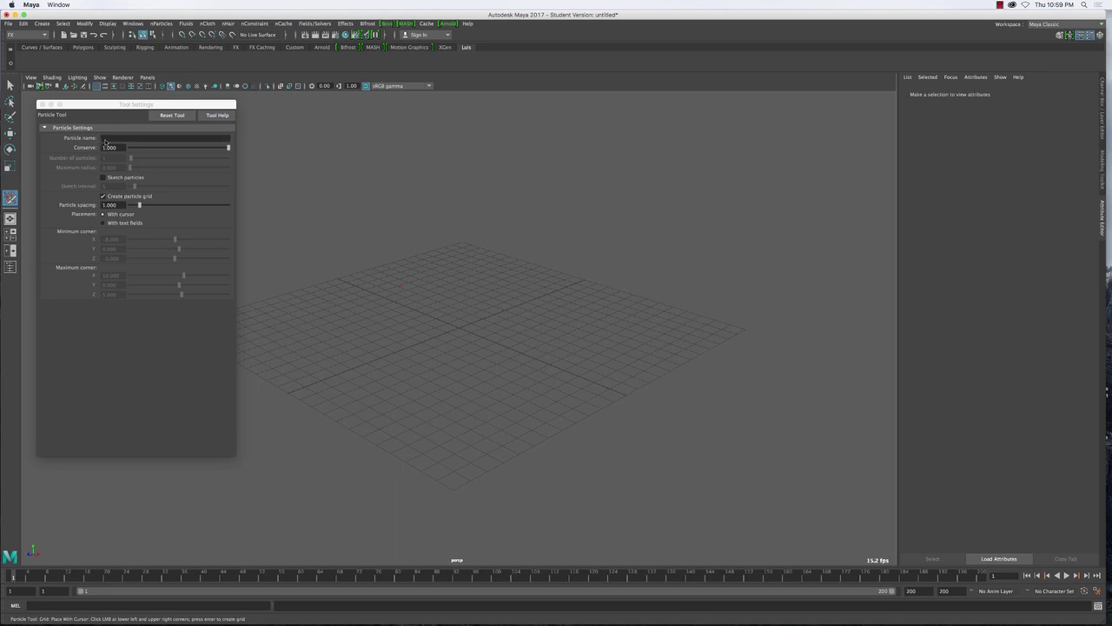
- Open the Outliner, make it taller and place it on the far side of the grid from the tool settings
{"action": "left_click", "coordinate": [133, 23]}
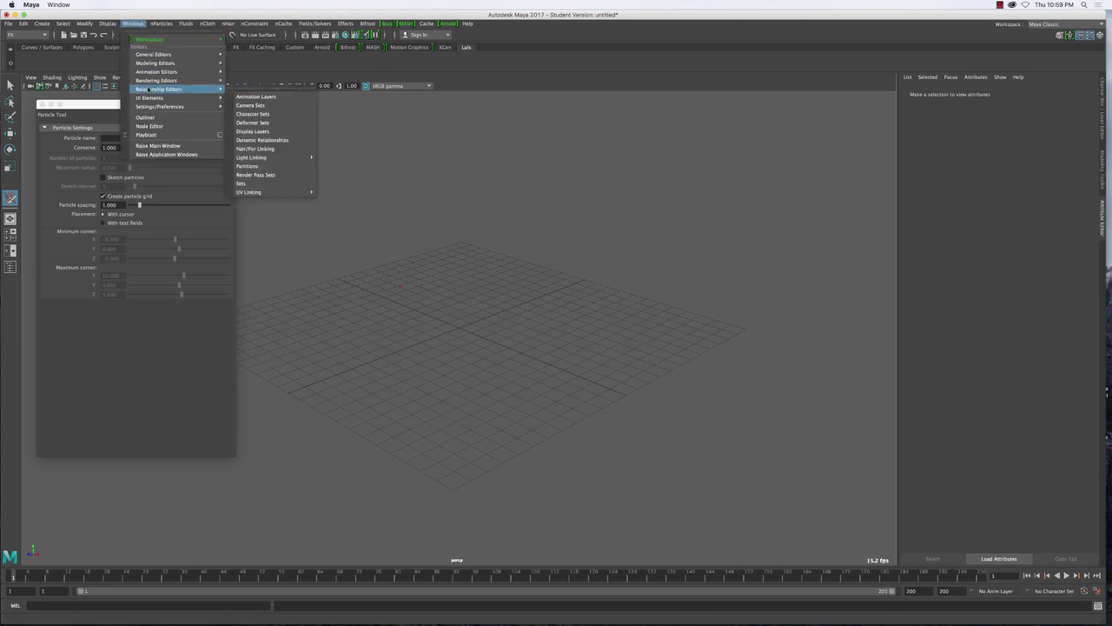
{"action": "left_click", "coordinate": [154, 118]}
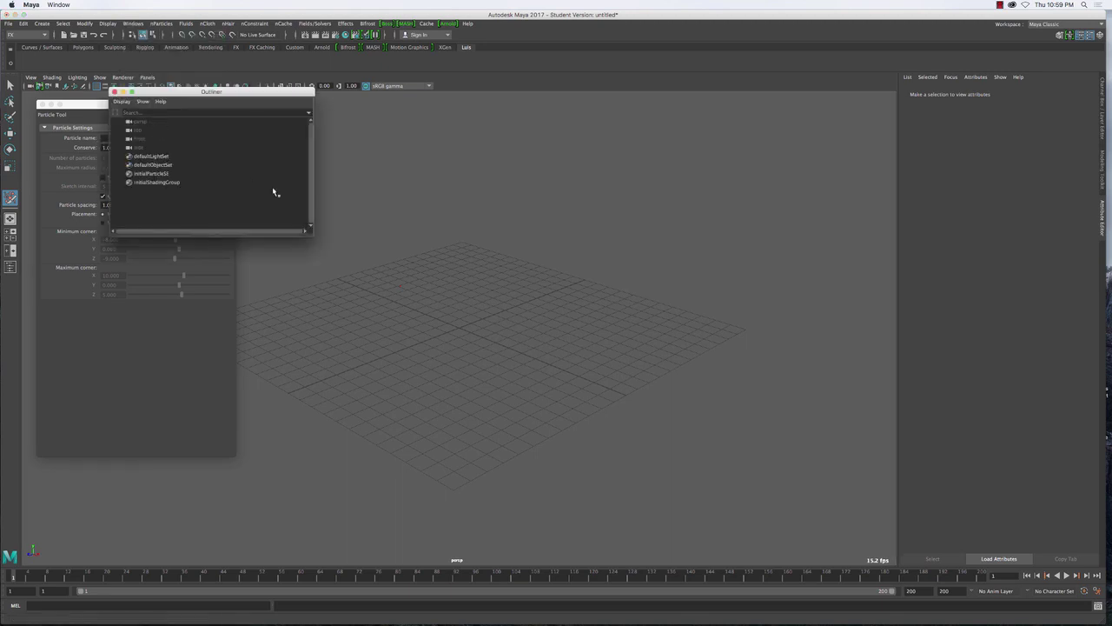
{"action": "left_click_drag", "start_coordinate": [310, 233], "coordinate": [310, 386]}
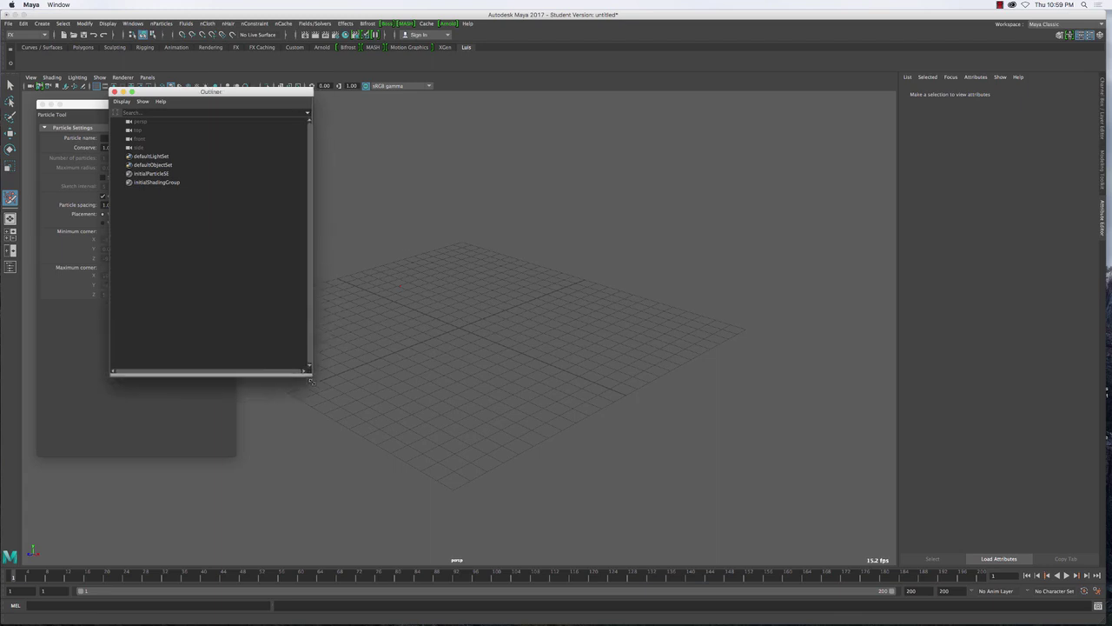
{"action": "left_click_drag", "start_coordinate": [185, 91], "coordinate": [773, 124]}
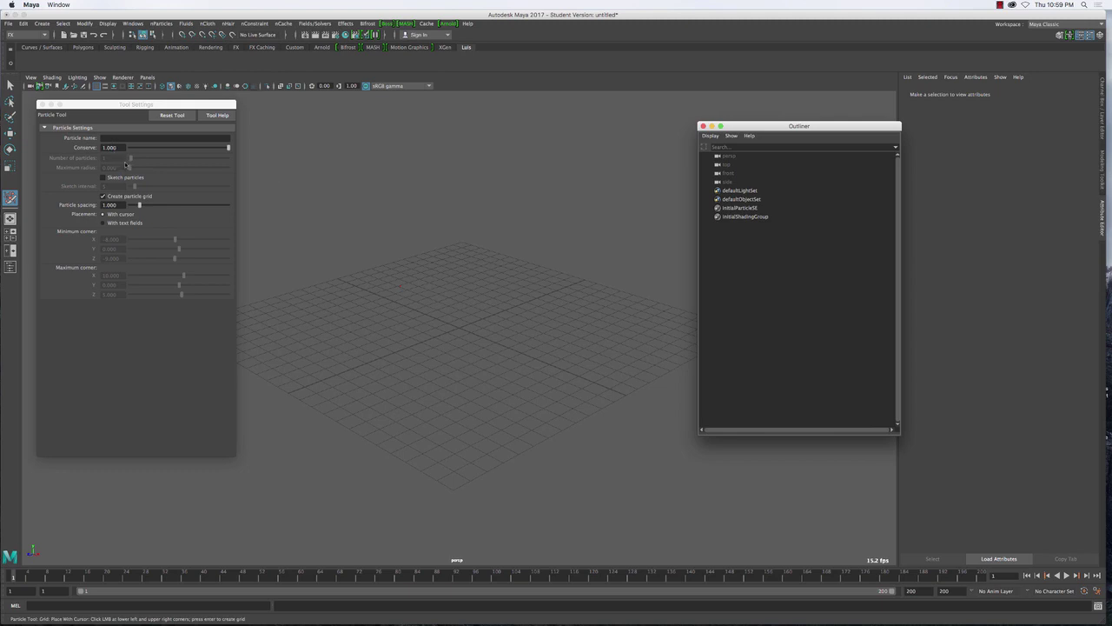
- Turn on Sketch particles and place scattered particles across the whole grid, finishing them as one particle object
{"action": "left_click", "coordinate": [124, 177]}
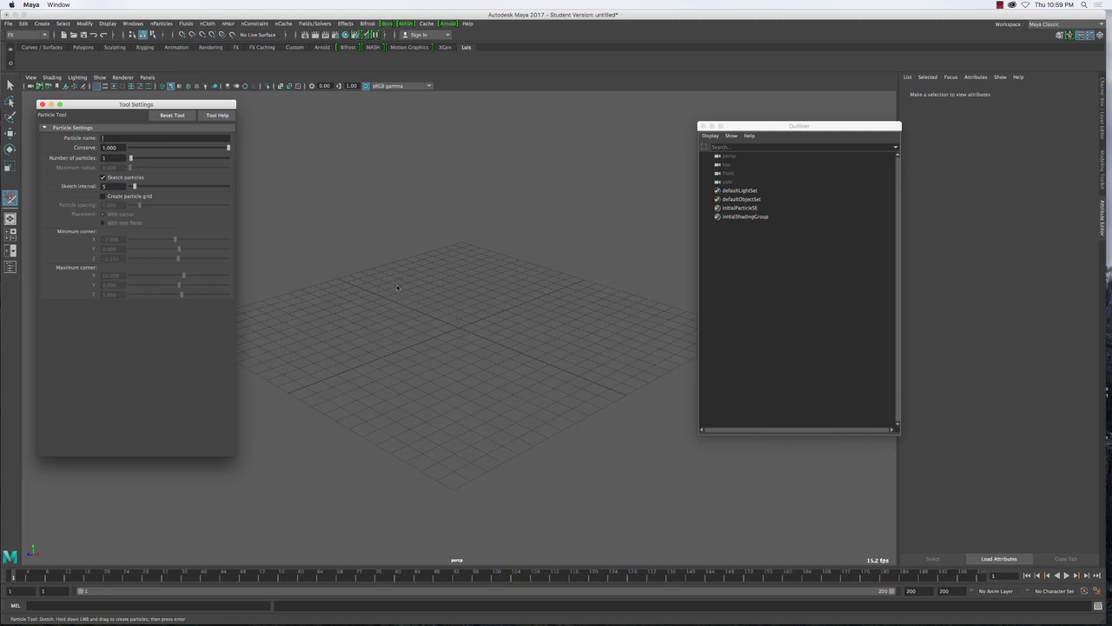
{"action": "left_click", "coordinate": [461, 307]}
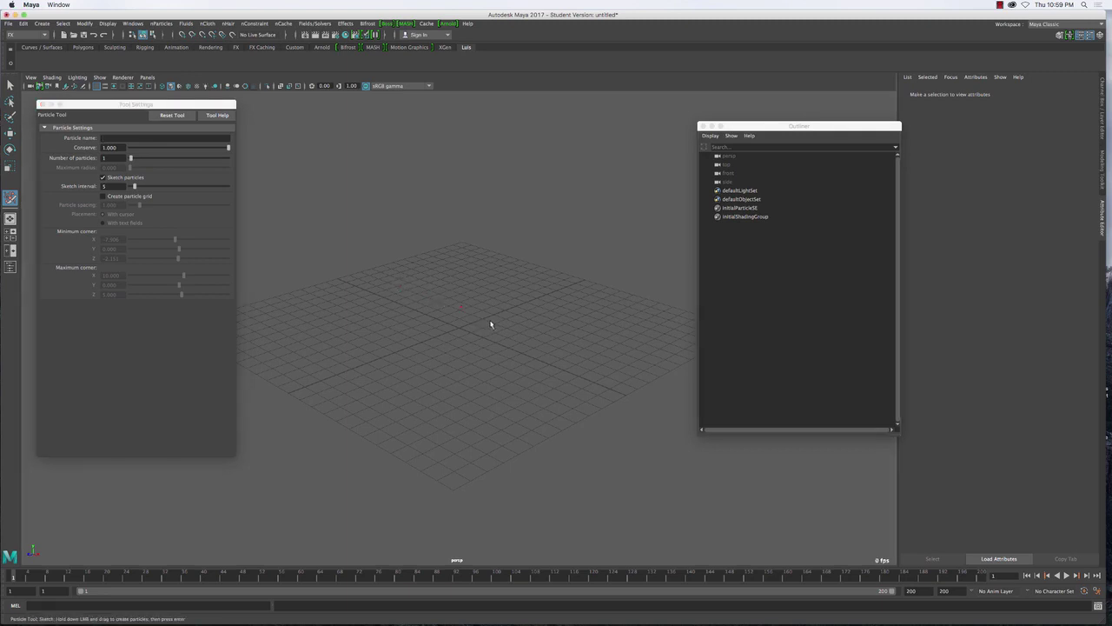
{"action": "left_click", "coordinate": [535, 356]}
{"action": "mouse_move", "coordinate": [453, 274]}
{"action": "left_mouse_down"}
{"action": "mouse_move", "coordinate": [518, 275]}
{"action": "mouse_move", "coordinate": [581, 338]}
{"action": "left_mouse_up"}
{"action": "left_click_drag", "start_coordinate": [464, 443], "coordinate": [508, 460], "text": "alt"}
{"action": "left_click_drag", "start_coordinate": [548, 235], "coordinate": [646, 237]}
{"action": "left_click_drag", "start_coordinate": [501, 478], "coordinate": [564, 455], "text": "alt"}
{"action": "key", "text": "Return"}
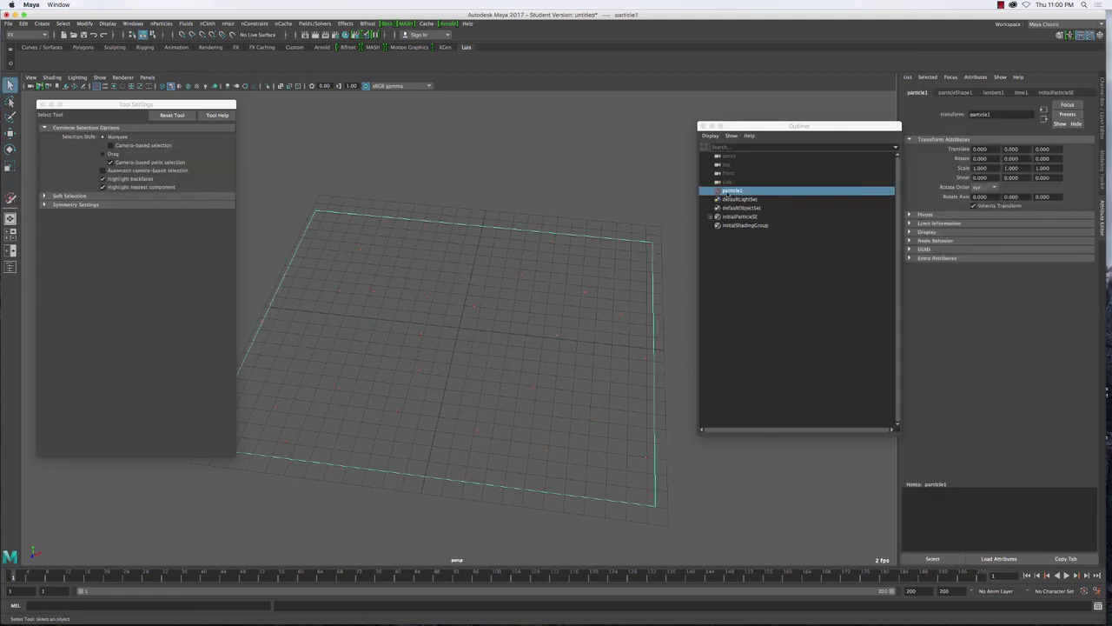
- Hide the grid in the perspective view and frame the new particle object
{"action": "left_click_drag", "start_coordinate": [673, 223], "coordinate": [510, 286], "text": "alt"}
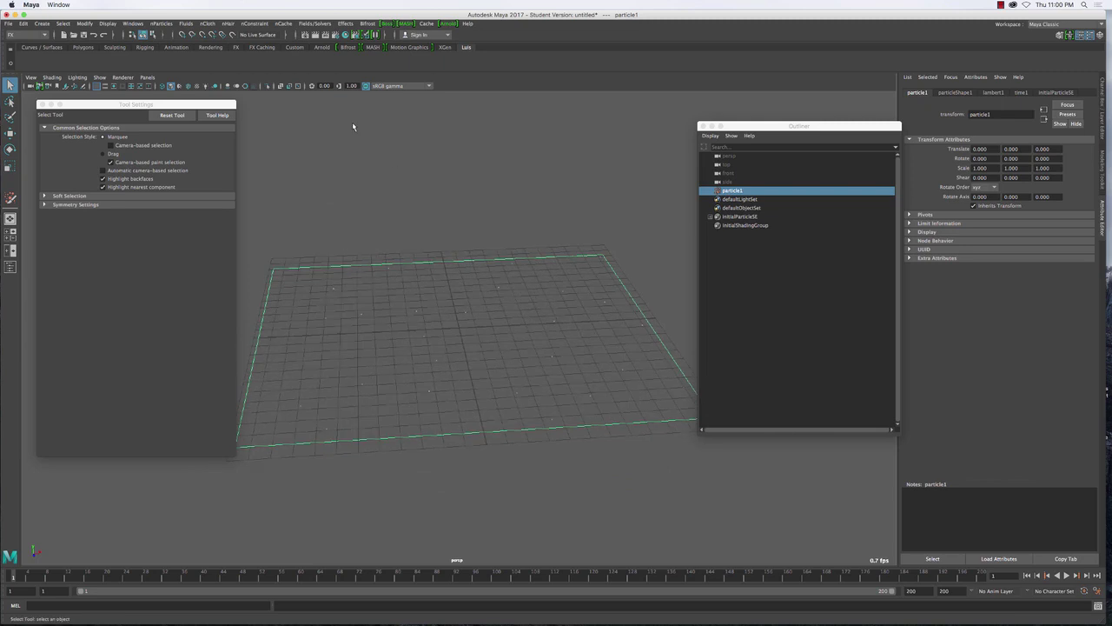
{"action": "left_click", "coordinate": [98, 87]}
{"action": "key", "text": "f"}
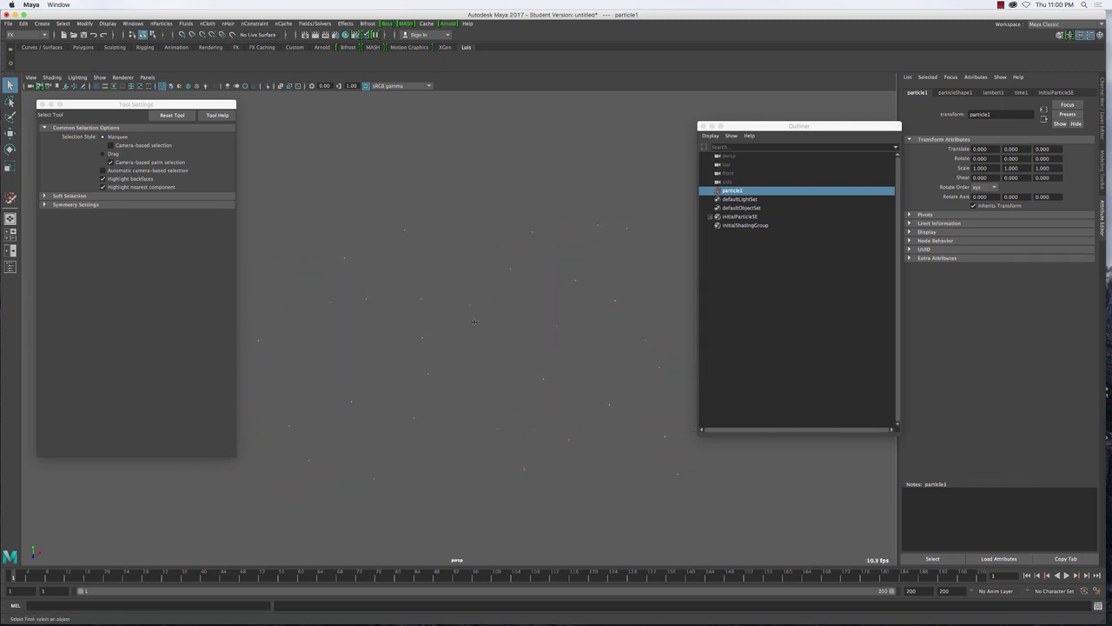
- Delete the scattered particle object
{"action": "left_click_drag", "start_coordinate": [473, 321], "coordinate": [540, 293], "text": "alt"}
{"action": "scroll", "coordinate": [554, 260], "scroll_direction": "up", "scroll_amount": 3}
{"action": "left_click_drag", "start_coordinate": [499, 325], "coordinate": [498, 377], "text": "alt"}
{"action": "key", "text": "Delete"}
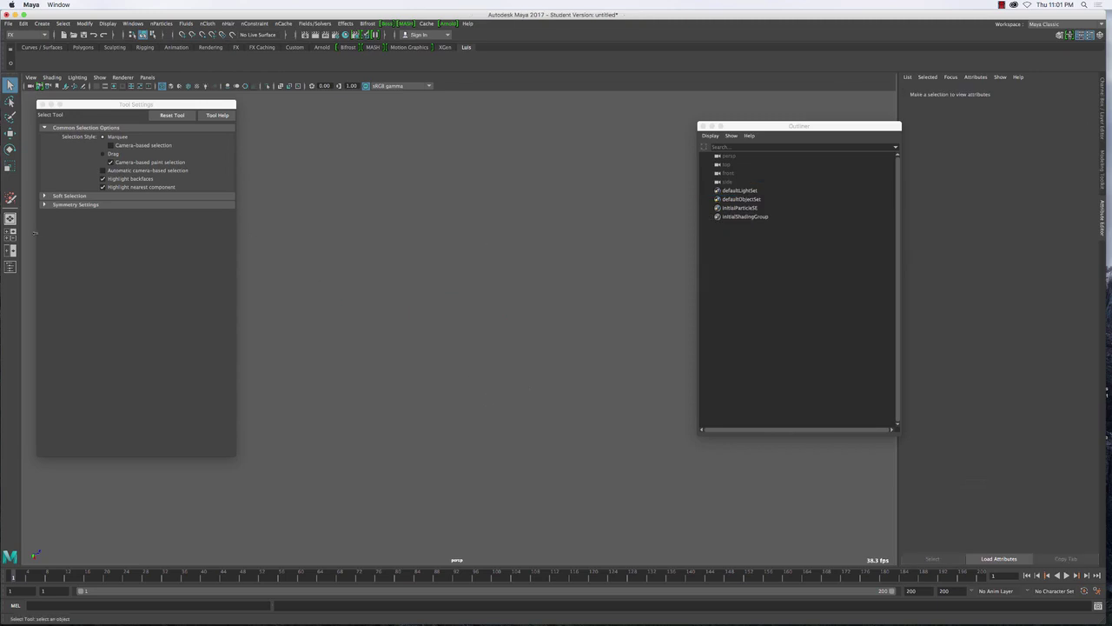
- Restart the Particle Tool, set the number of particles to 3, and place a single point as a particle object
{"action": "left_click", "coordinate": [11, 198]}
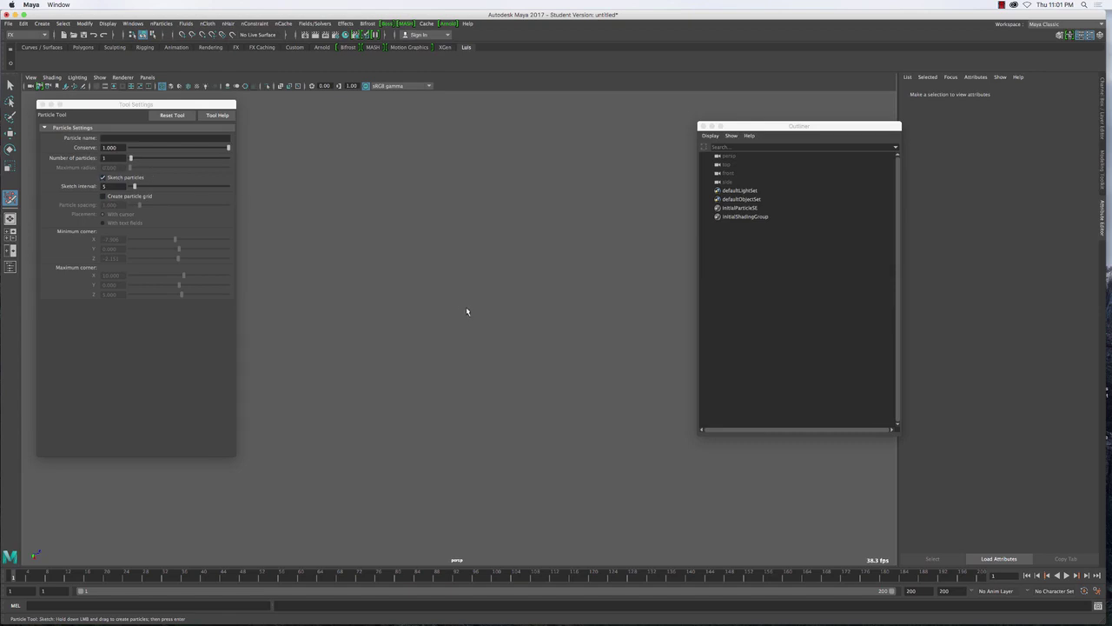
{"action": "left_click", "coordinate": [104, 157]}
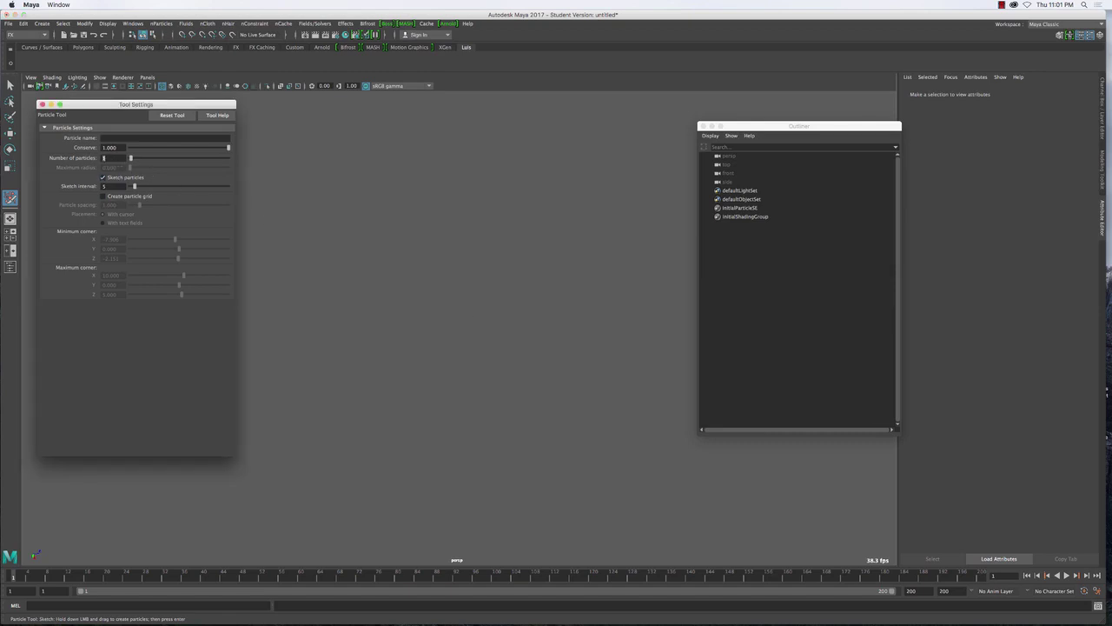
{"action": "type", "text": "3"}
{"action": "key", "text": "Return"}
{"action": "left_click", "coordinate": [516, 256]}
{"action": "key", "text": "Return"}
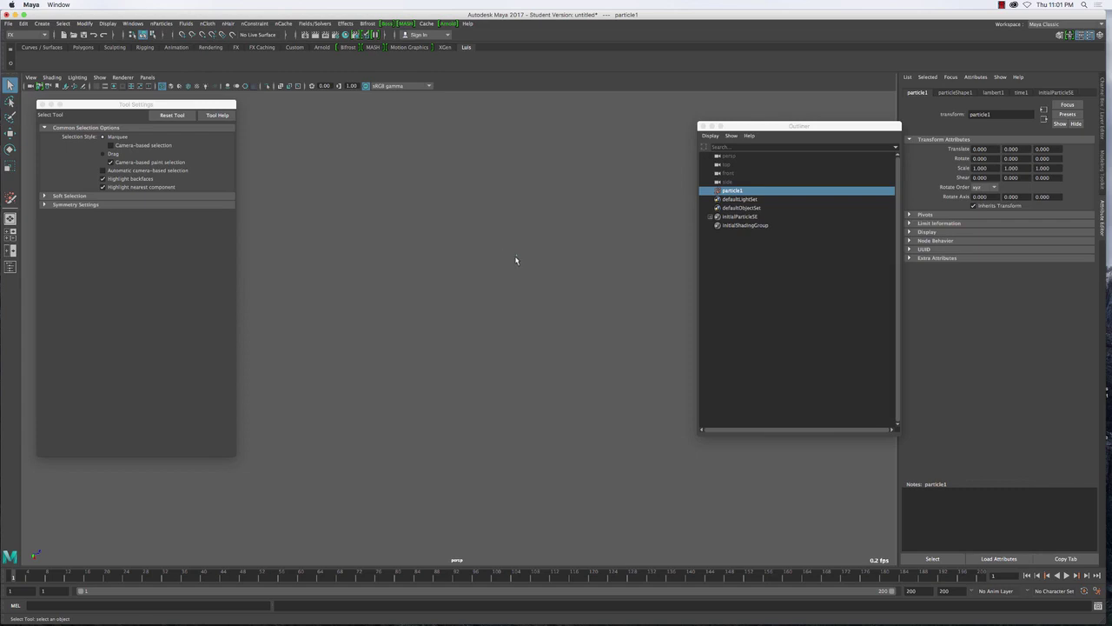
- Check the particle count in the particle shape's attributes, and delete the particle object
{"action": "left_click", "coordinate": [956, 93]}
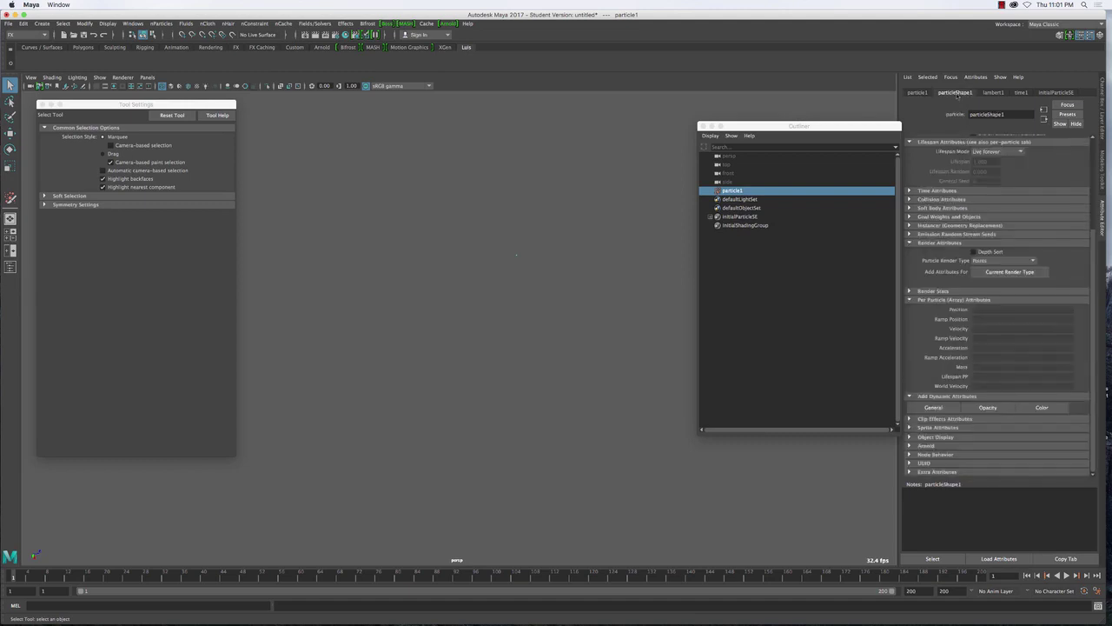
{"action": "scroll", "coordinate": [960, 186], "scroll_direction": "up", "scroll_amount": 5}
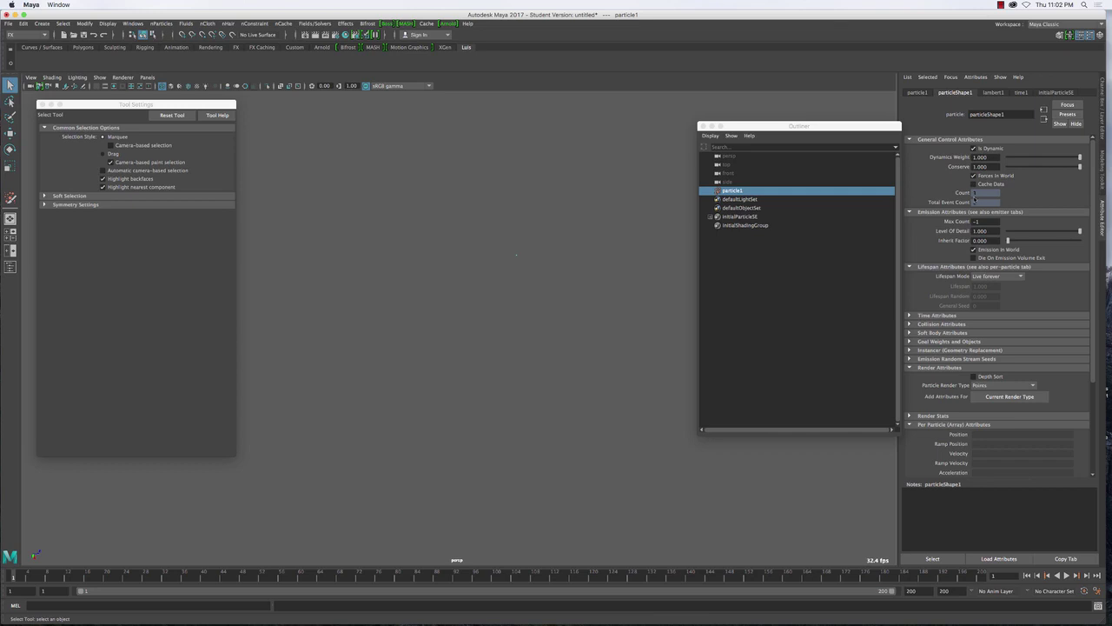
{"action": "left_click", "coordinate": [730, 191]}
{"action": "key", "text": "Delete"}
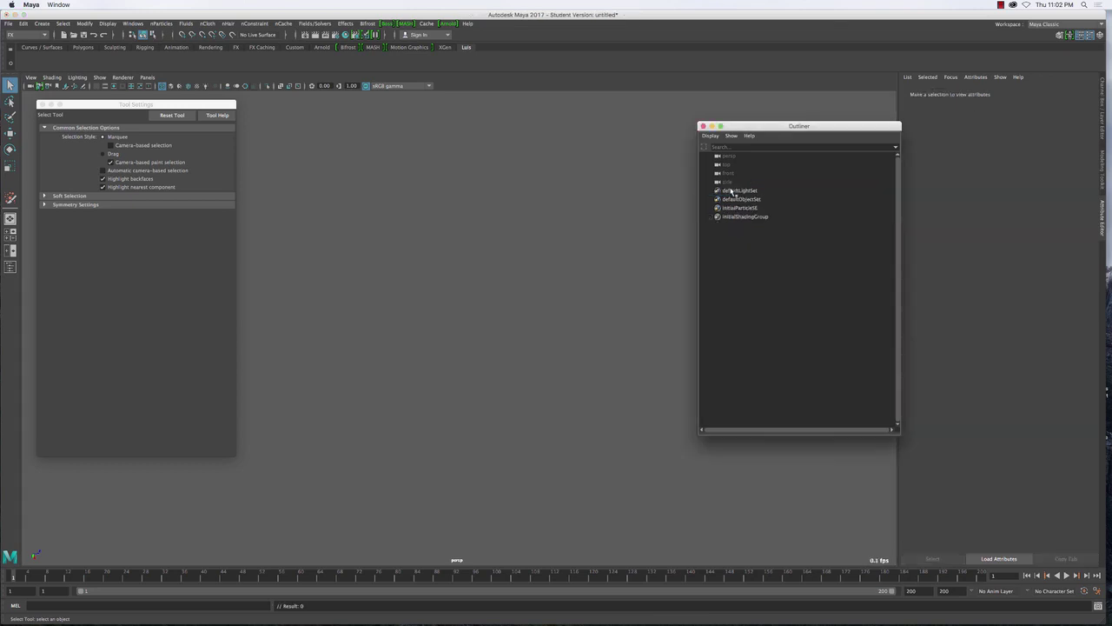
- Create a cluster of three particles with a maximum radius of 1 as a particle object, and delete that object
{"action": "left_click", "coordinate": [10, 198]}
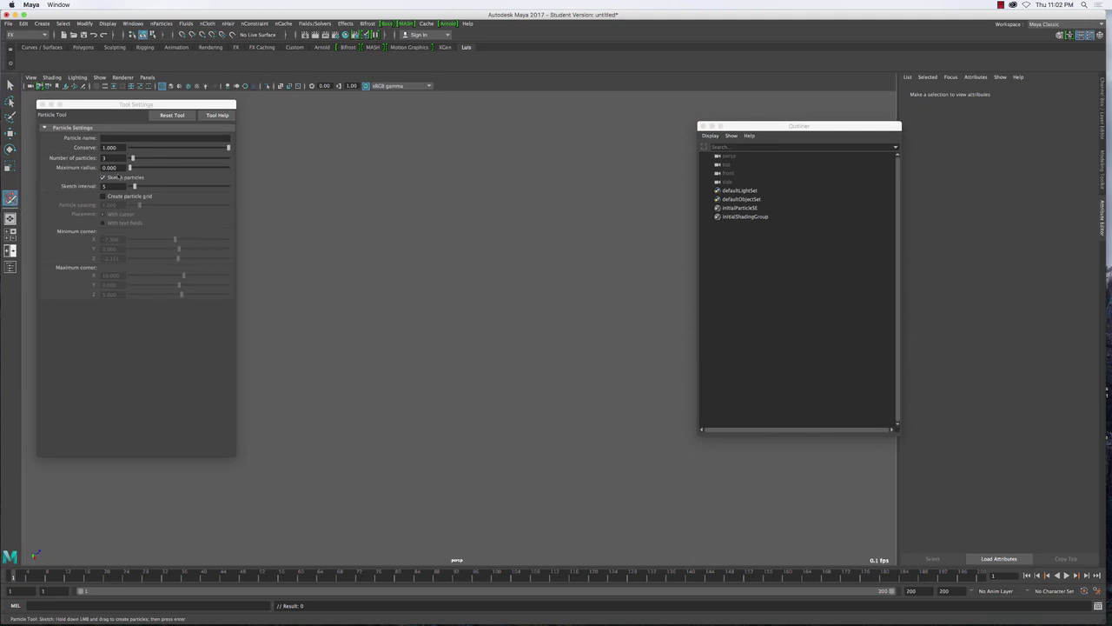
{"action": "left_click", "coordinate": [109, 168]}
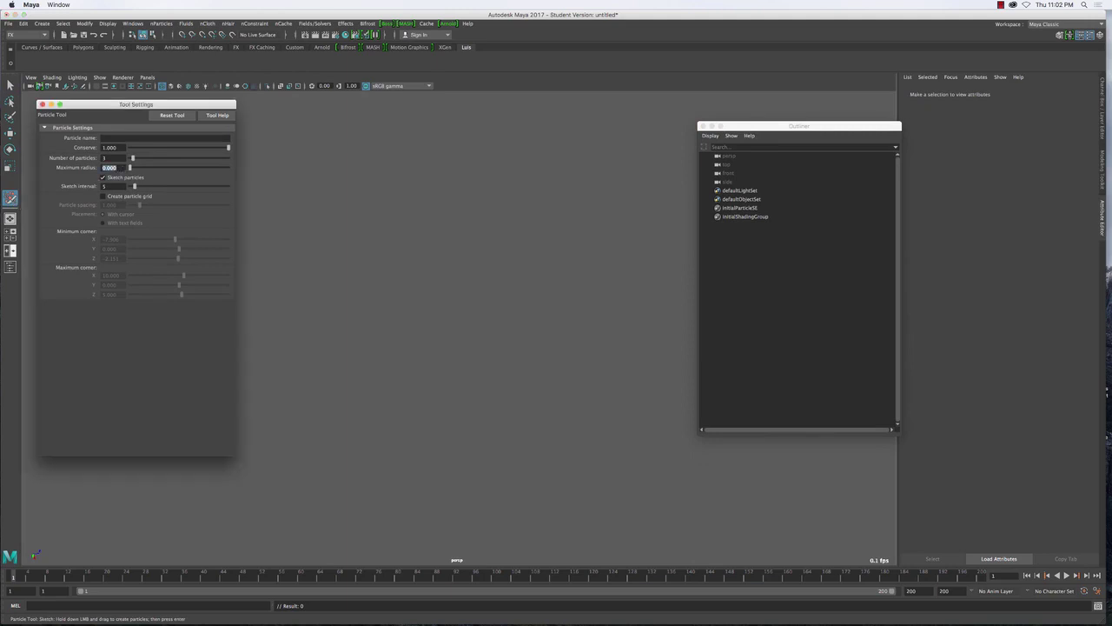
{"action": "type", "text": "1"}
{"action": "key", "text": "Return"}
{"action": "left_click", "coordinate": [400, 216]}
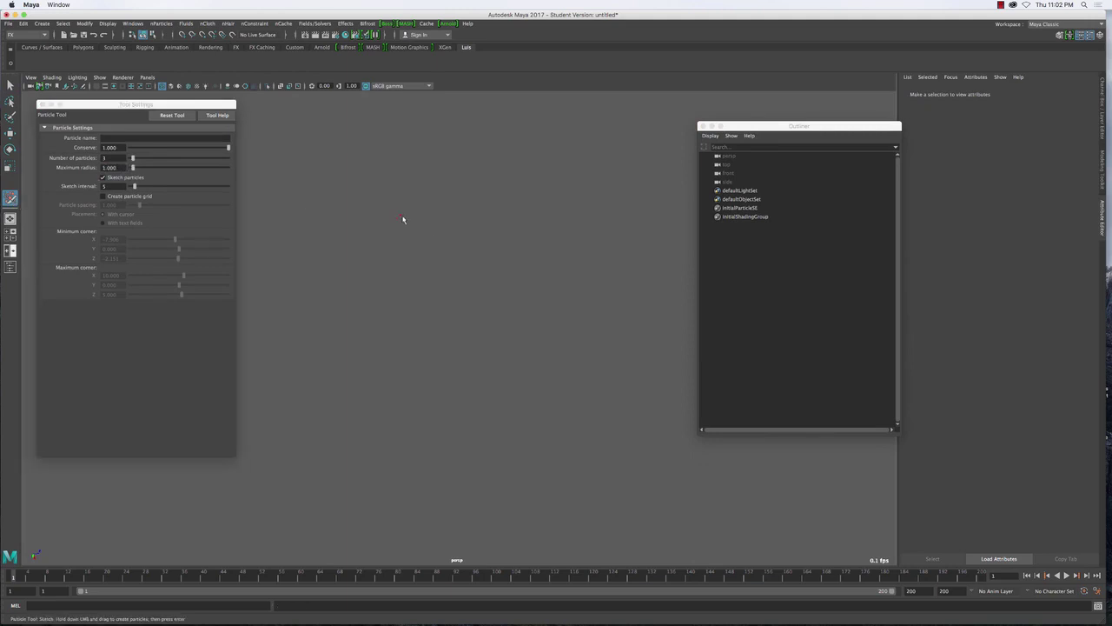
{"action": "left_click_drag", "start_coordinate": [437, 241], "coordinate": [505, 362], "text": "alt"}
{"action": "key", "text": "Return"}
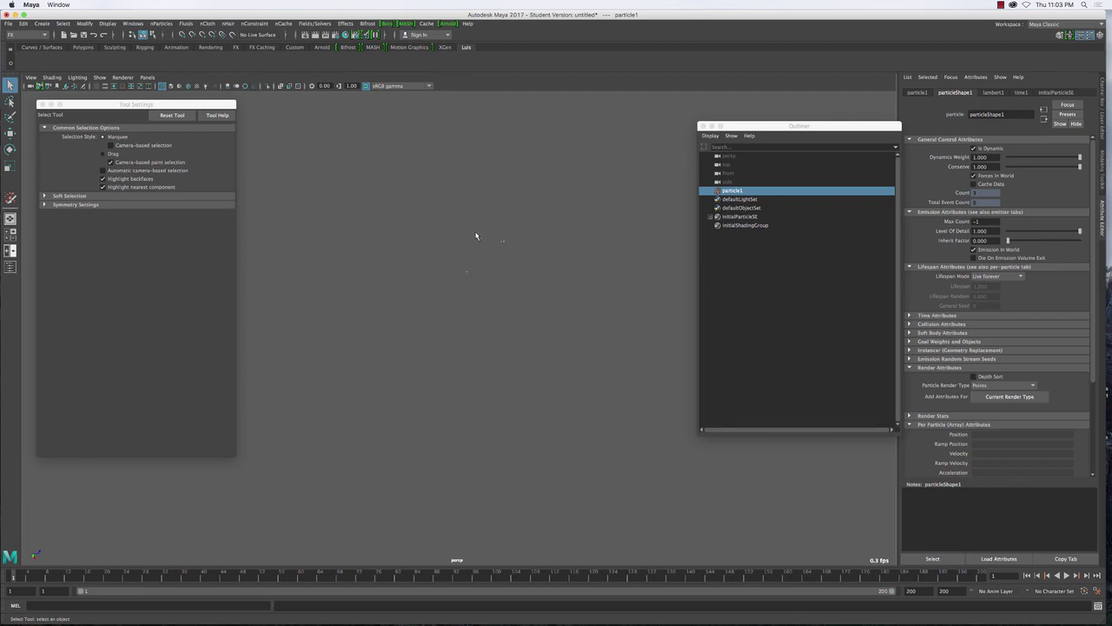
{"action": "left_click", "coordinate": [737, 195]}
{"action": "key", "text": "Delete"}
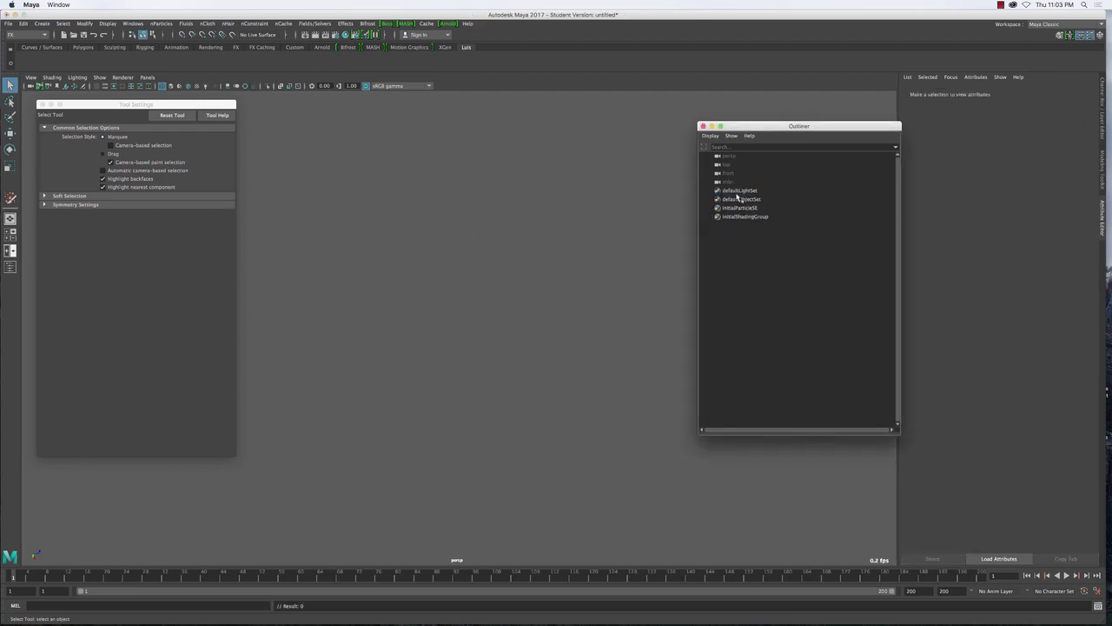
- Sketch dense freehand strokes of clustered particles across the perspective view with the Particle Tool, finishing them as one particle object
{"action": "left_click", "coordinate": [11, 198]}
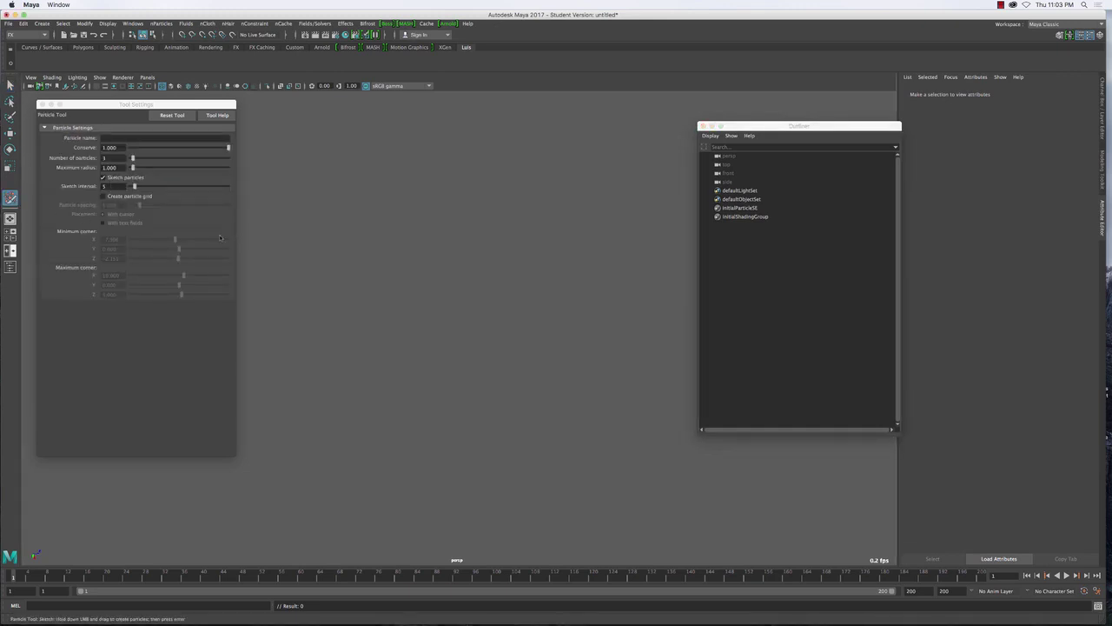
{"action": "mouse_move", "coordinate": [365, 209]}
{"action": "left_mouse_down"}
{"action": "mouse_move", "coordinate": [346, 235]}
{"action": "mouse_move", "coordinate": [420, 226]}
{"action": "mouse_move", "coordinate": [571, 318]}
{"action": "mouse_move", "coordinate": [541, 418]}
{"action": "mouse_move", "coordinate": [386, 445]}
{"action": "left_mouse_up"}
{"action": "scroll", "coordinate": [376, 372], "scroll_direction": "down", "scroll_amount": 5}
{"action": "scroll", "coordinate": [377, 372], "scroll_direction": "down", "scroll_amount": 3}
{"action": "left_click_drag", "start_coordinate": [397, 206], "coordinate": [565, 285]}
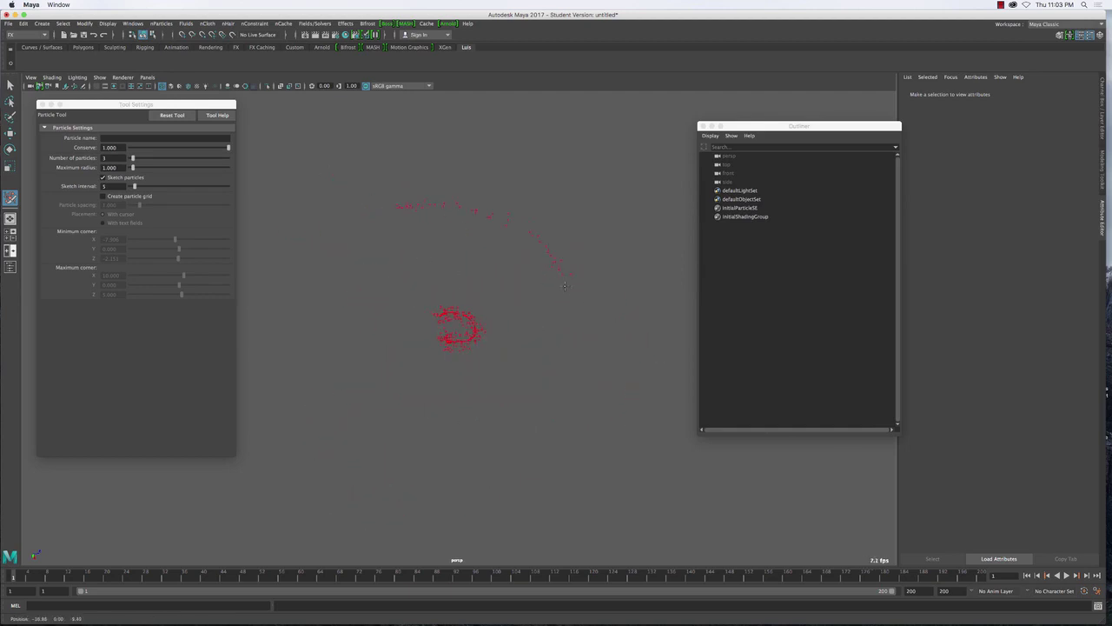
{"action": "left_click_drag", "start_coordinate": [487, 226], "coordinate": [417, 224]}
{"action": "mouse_move", "coordinate": [479, 206]}
{"action": "left_mouse_down"}
{"action": "mouse_move", "coordinate": [442, 188]}
{"action": "mouse_move", "coordinate": [405, 188]}
{"action": "left_mouse_up"}
{"action": "mouse_move", "coordinate": [389, 227]}
{"action": "left_mouse_down"}
{"action": "mouse_move", "coordinate": [377, 202]}
{"action": "mouse_move", "coordinate": [413, 206]}
{"action": "left_mouse_up"}
{"action": "mouse_move", "coordinate": [611, 293]}
{"action": "left_mouse_down"}
{"action": "mouse_move", "coordinate": [491, 207]}
{"action": "mouse_move", "coordinate": [602, 285]}
{"action": "mouse_move", "coordinate": [519, 210]}
{"action": "mouse_move", "coordinate": [550, 219]}
{"action": "mouse_move", "coordinate": [517, 252]}
{"action": "mouse_move", "coordinate": [489, 248]}
{"action": "left_mouse_up"}
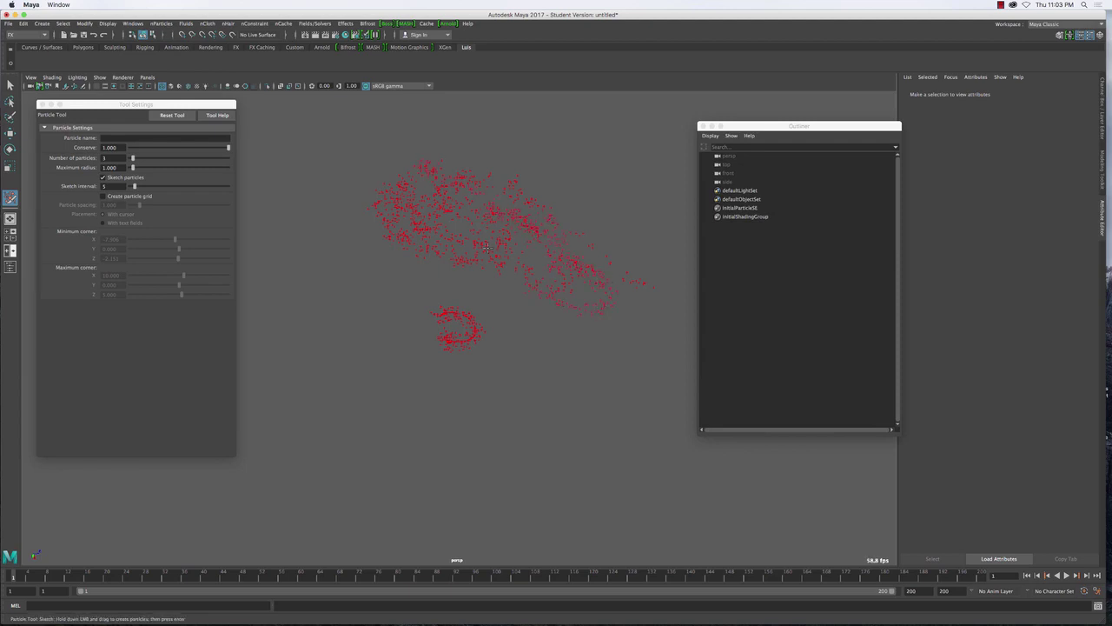
{"action": "key", "text": "Return"}
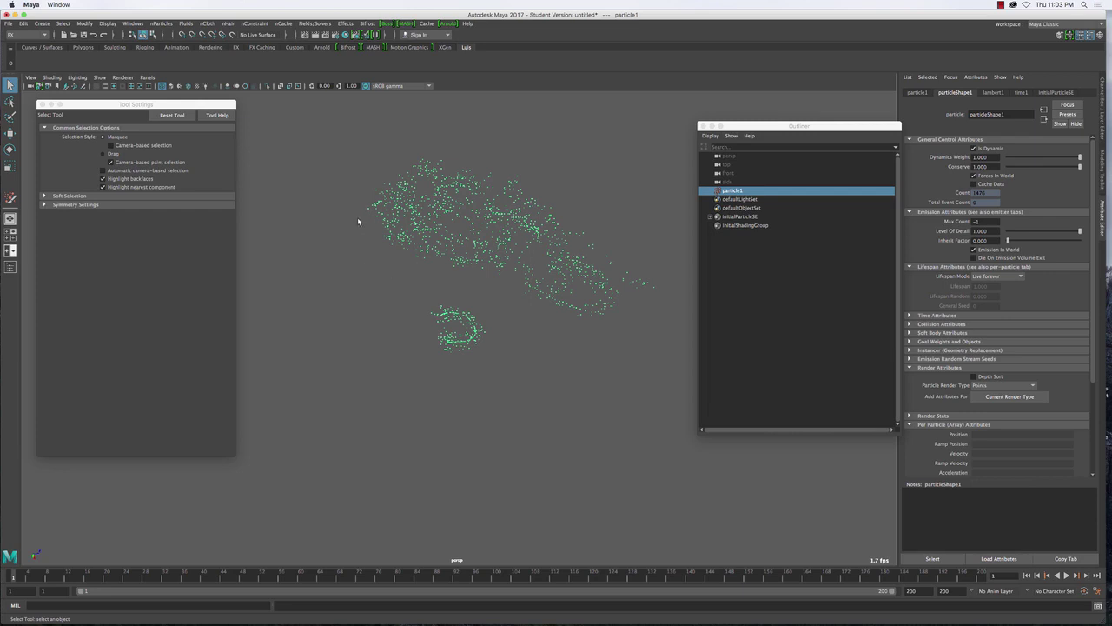
- Delete the sketched particle object and close the tool settings
{"action": "left_click_drag", "start_coordinate": [370, 207], "coordinate": [500, 380]}
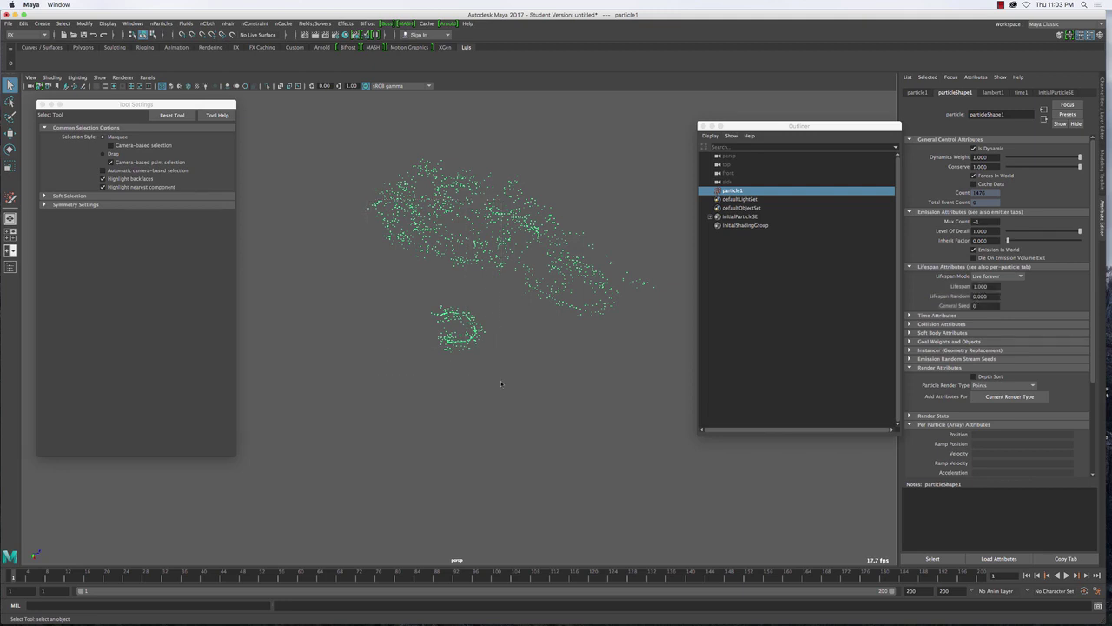
{"action": "key", "text": "Delete"}
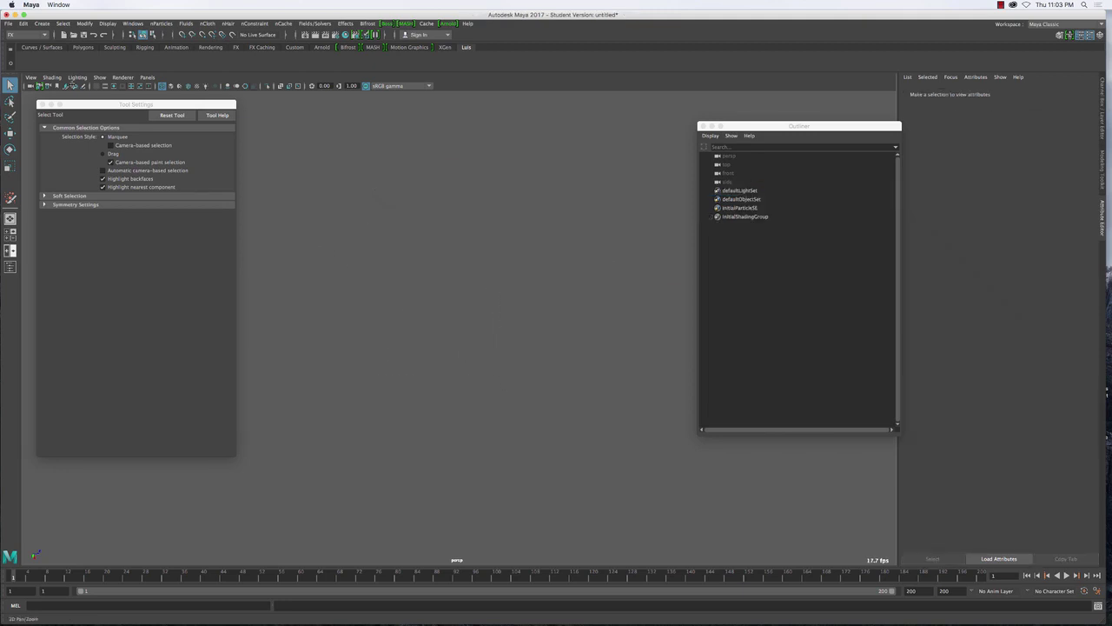
{"action": "left_click", "coordinate": [42, 104]}
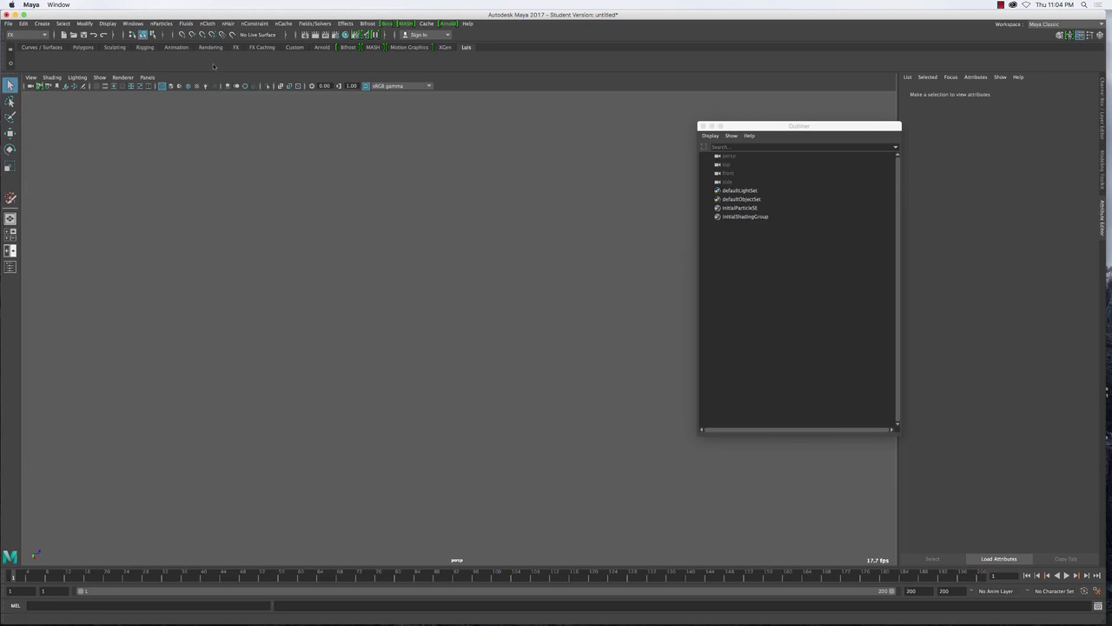
- Open the options for the legacy Create Emitter command and move them clear of the Outliner
{"action": "left_click", "coordinate": [165, 25]}
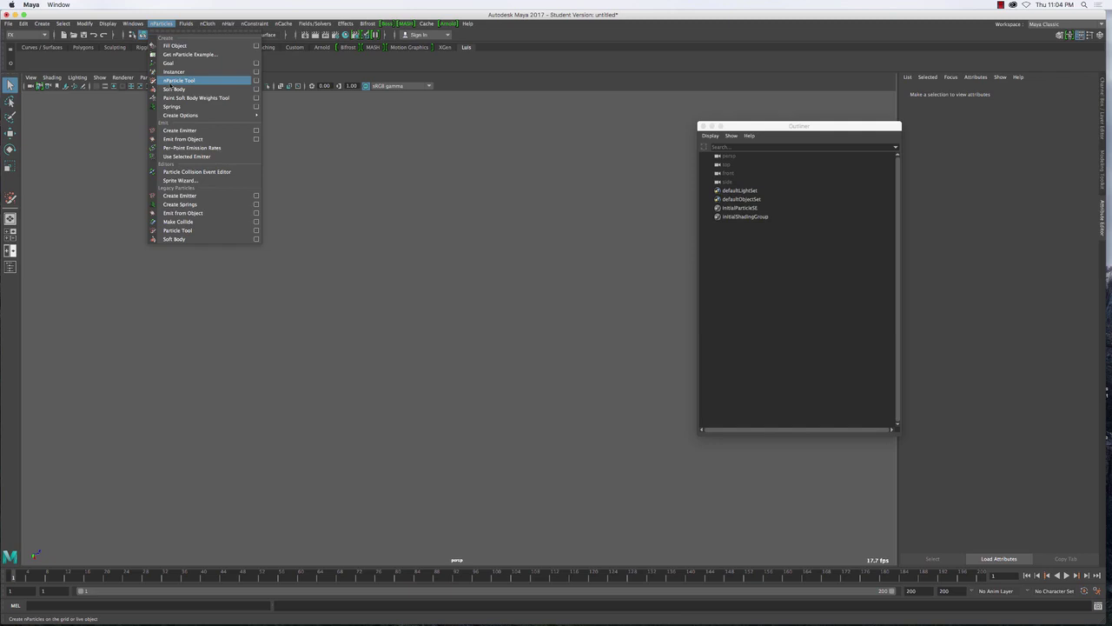
{"action": "left_click", "coordinate": [255, 195]}
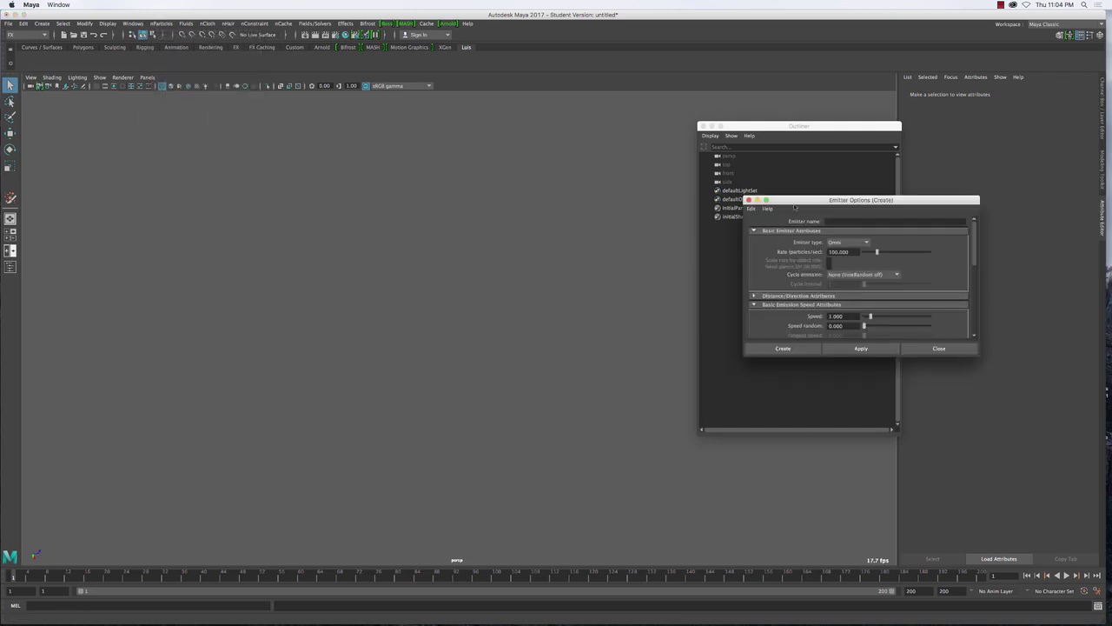
{"action": "left_click_drag", "start_coordinate": [795, 206], "coordinate": [168, 117]}
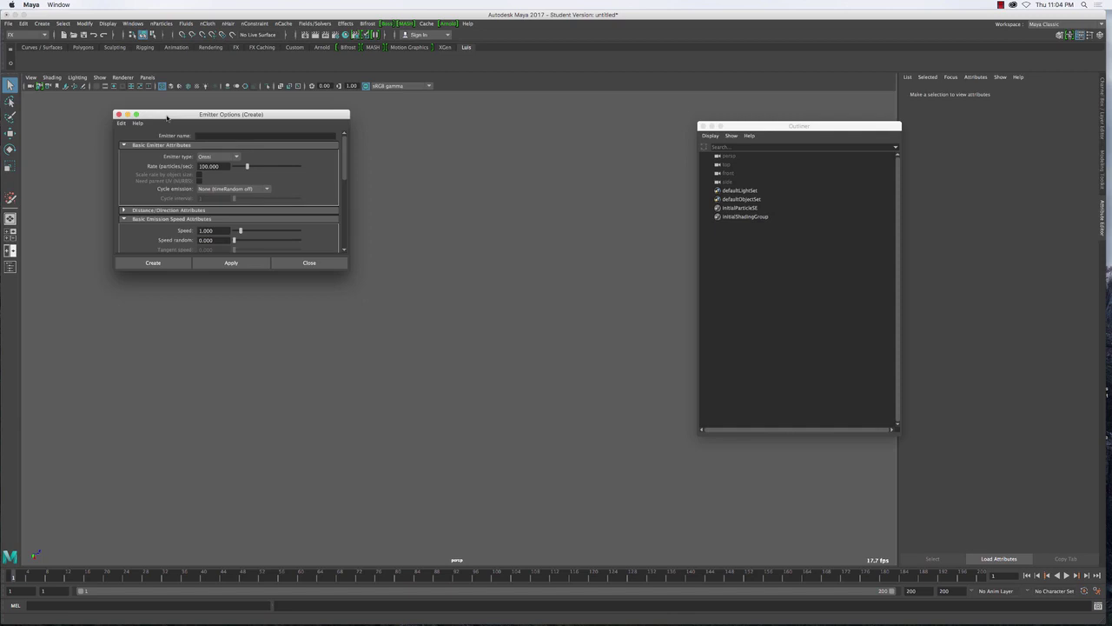
- Enlarge the emitter options and create an Omni emitter with a rate of 100 particles per second and a speed of 1
{"action": "left_click", "coordinate": [226, 156]}
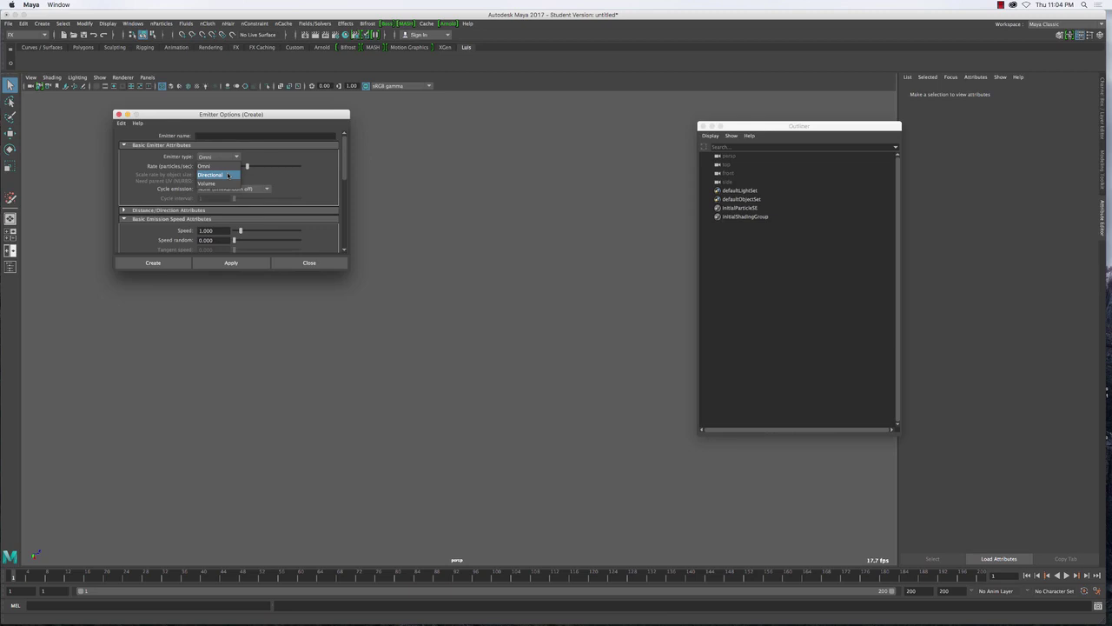
{"action": "left_click", "coordinate": [228, 175]}
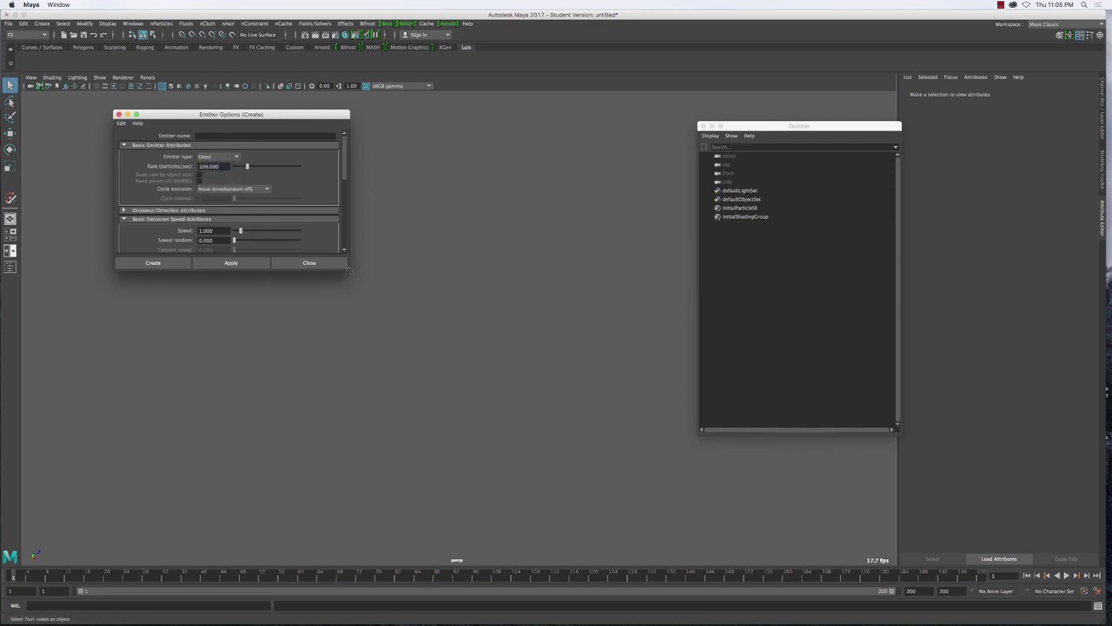
{"action": "left_click_drag", "start_coordinate": [349, 268], "coordinate": [375, 430]}
{"action": "scroll", "coordinate": [225, 292], "scroll_direction": "down", "scroll_amount": 3}
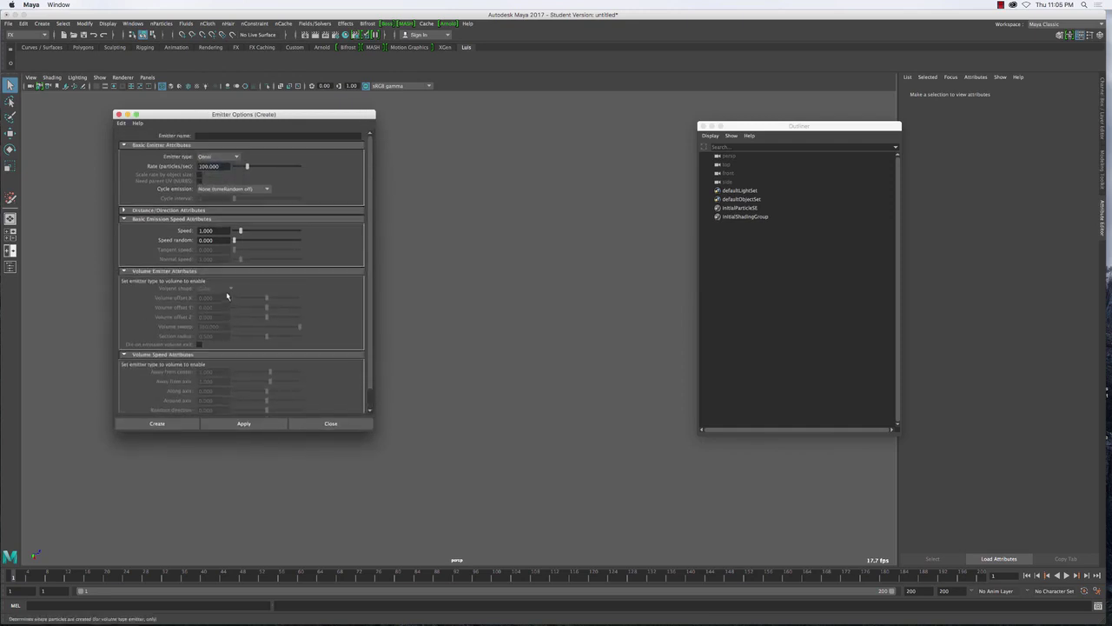
{"action": "left_click", "coordinate": [157, 424]}
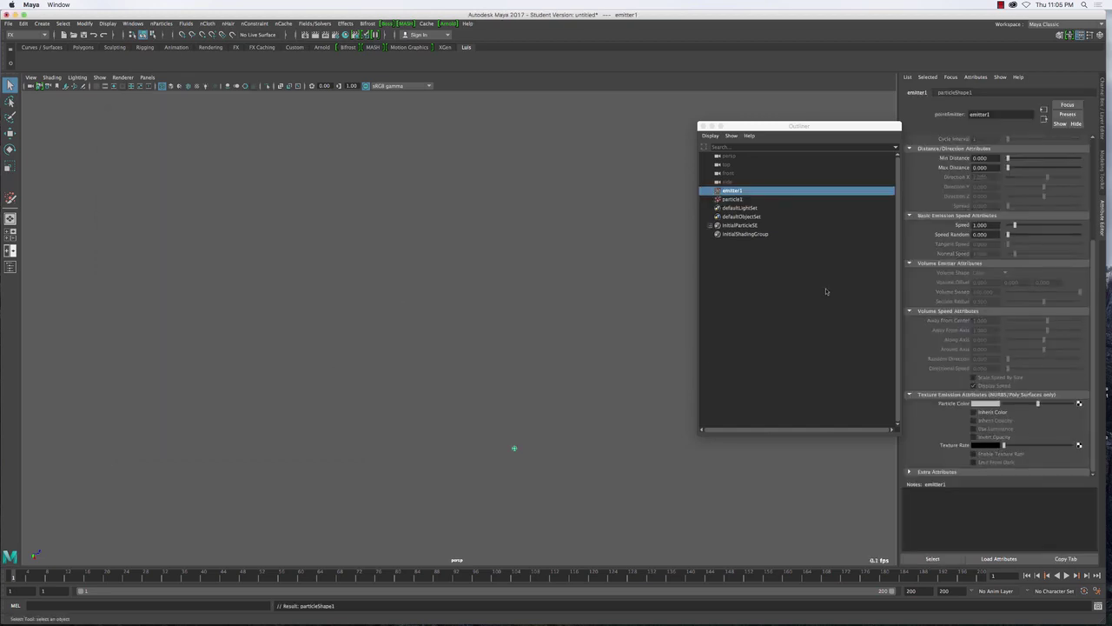
- Inspect the emitter and its particle object, and play the timeline partway with the emitter selected to preview the emission
{"action": "left_click", "coordinate": [743, 193]}
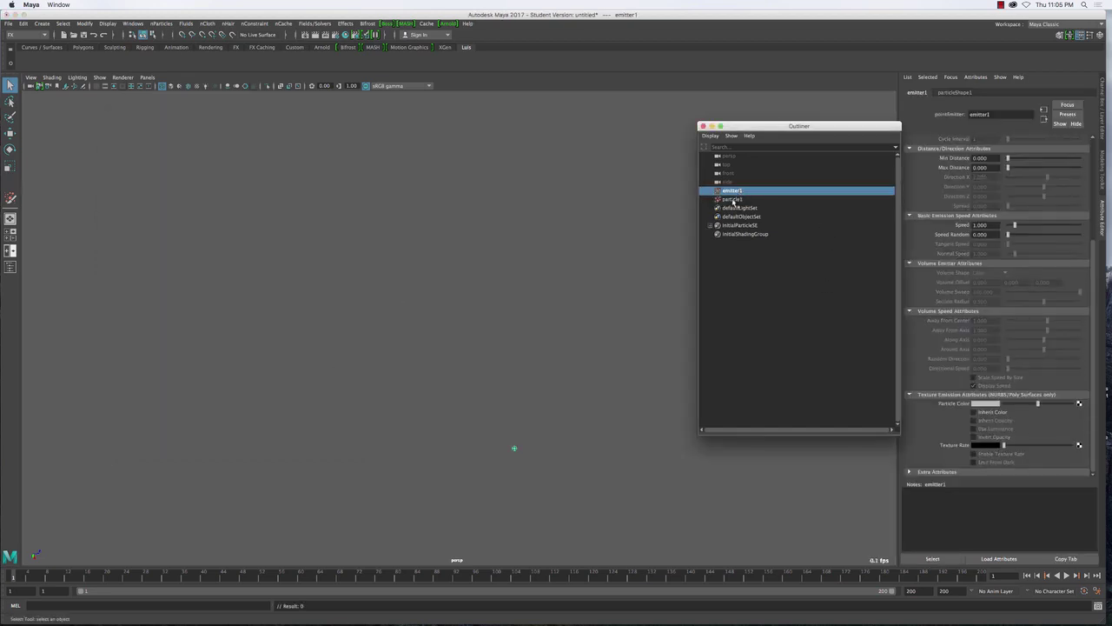
{"action": "left_click", "coordinate": [733, 200]}
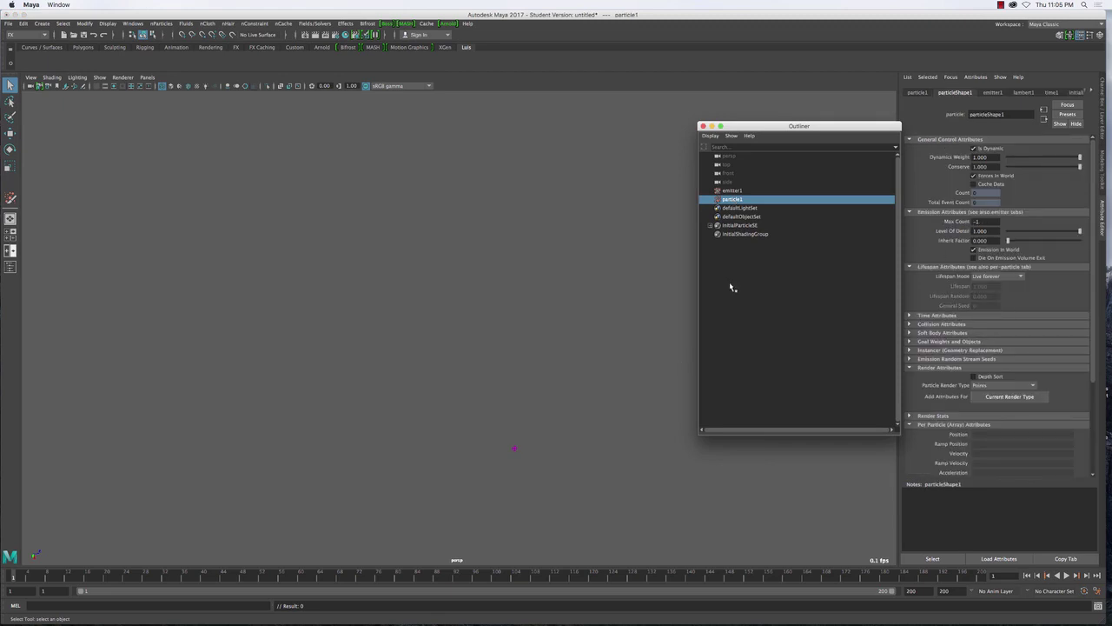
{"action": "left_click", "coordinate": [732, 191]}
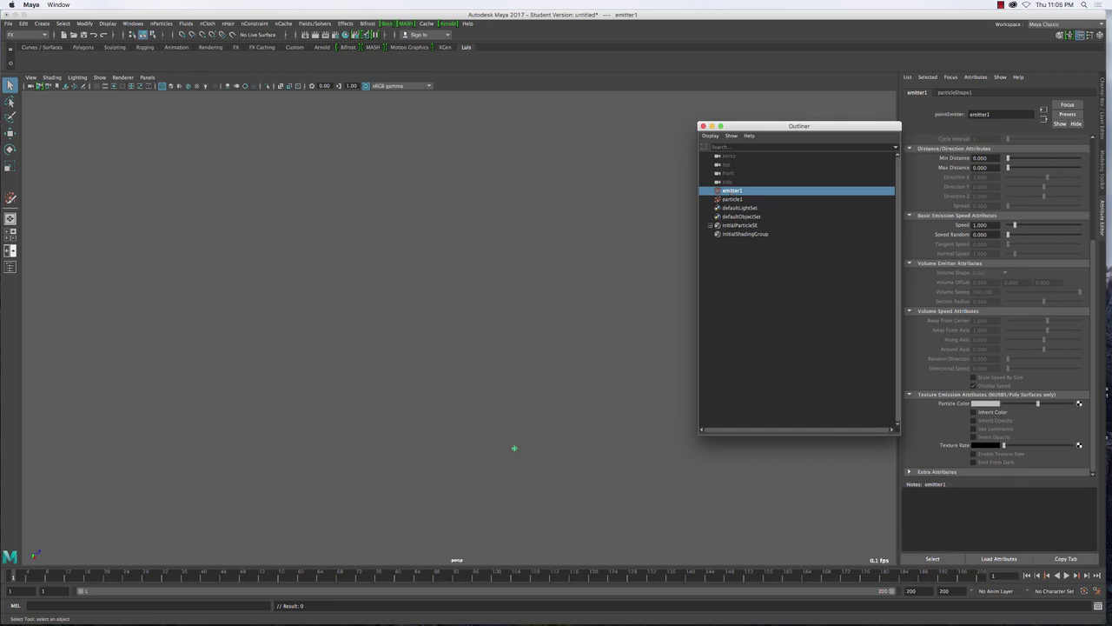
{"action": "left_click", "coordinate": [1066, 576]}
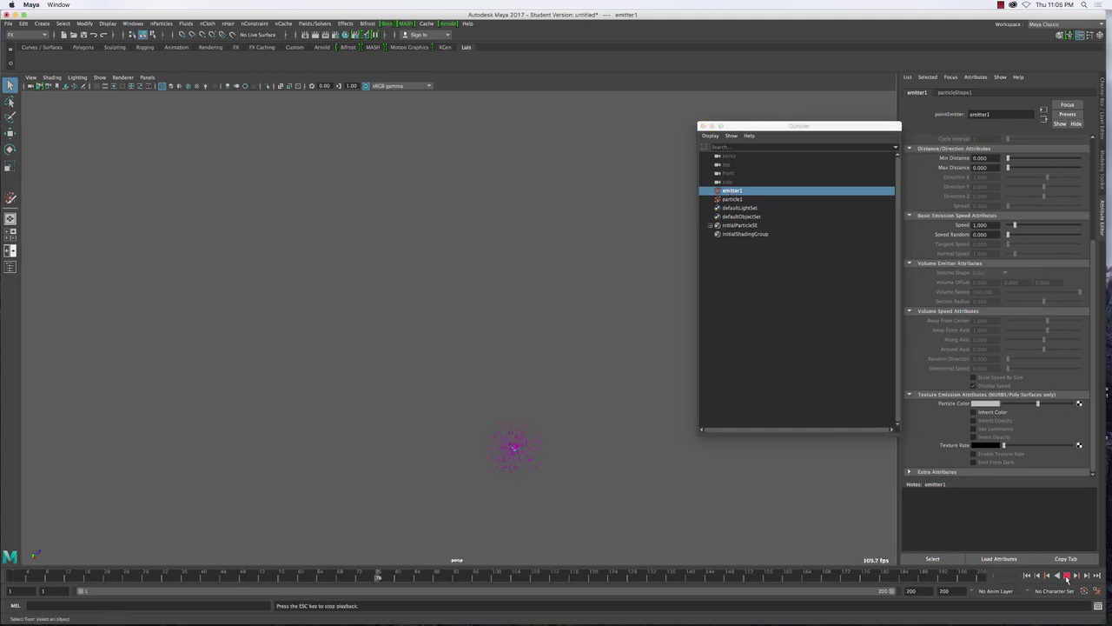
{"action": "left_click", "coordinate": [1066, 576]}
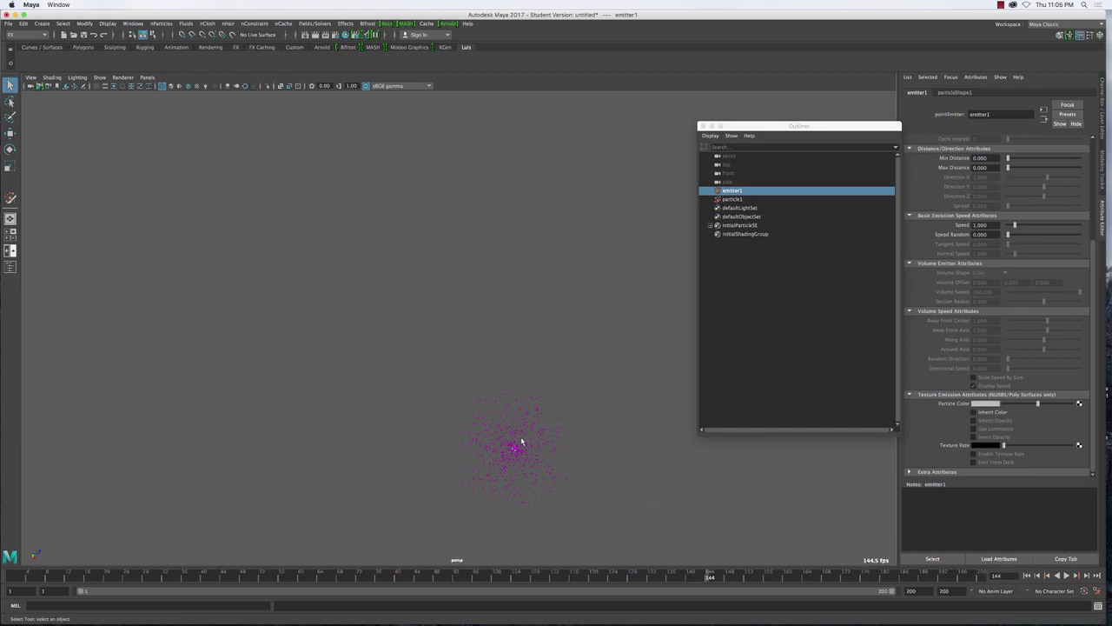
- Select the emitted particles in the perspective view, seen centred and closer up
{"action": "left_click_drag", "start_coordinate": [521, 435], "coordinate": [460, 354], "text": "alt"}
{"action": "right_click_drag", "start_coordinate": [459, 351], "coordinate": [486, 377], "text": "alt"}
{"action": "left_click", "coordinate": [496, 240]}
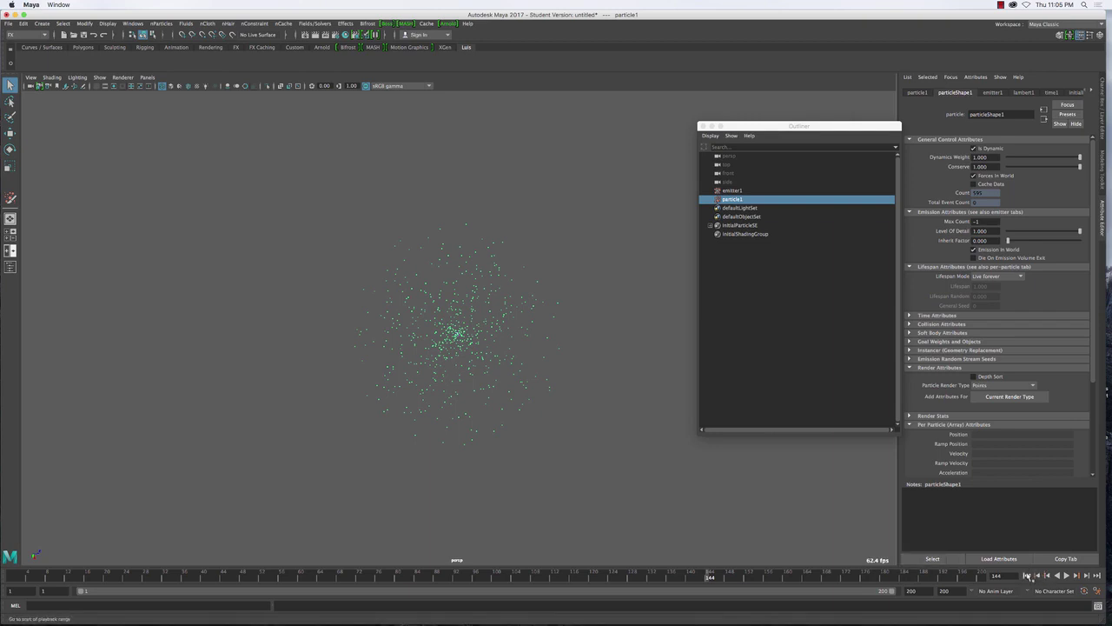
- Return to the first frame and replay the particle emission, stopping playback partway through the timeline
{"action": "left_click", "coordinate": [1027, 575]}
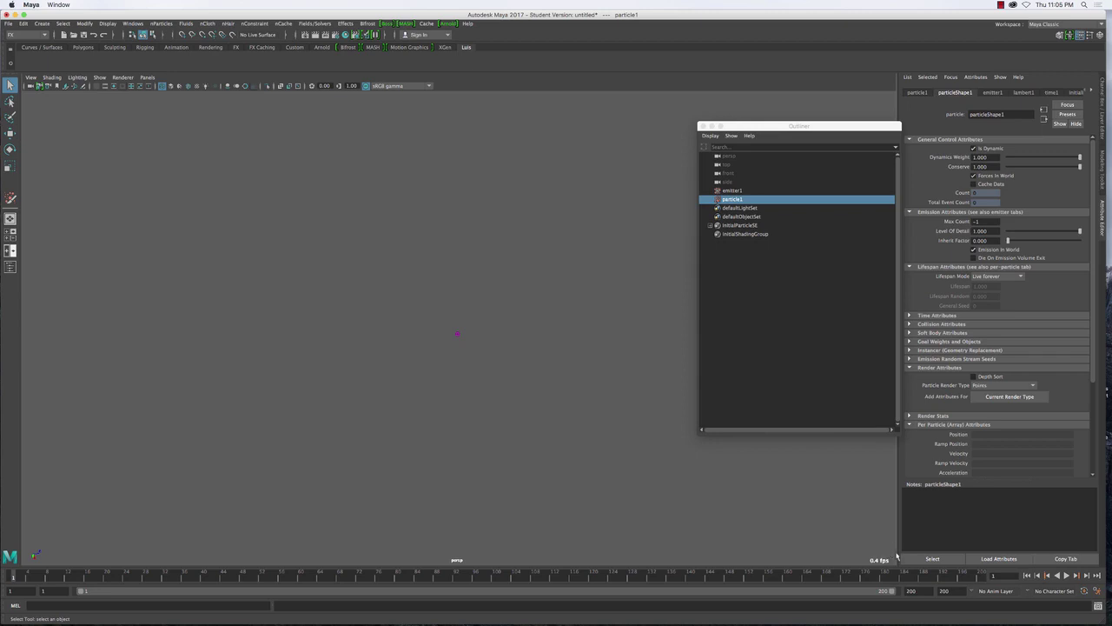
{"action": "left_click", "coordinate": [1067, 575]}
{"action": "left_click", "coordinate": [1027, 576]}
{"action": "left_click", "coordinate": [1067, 576]}
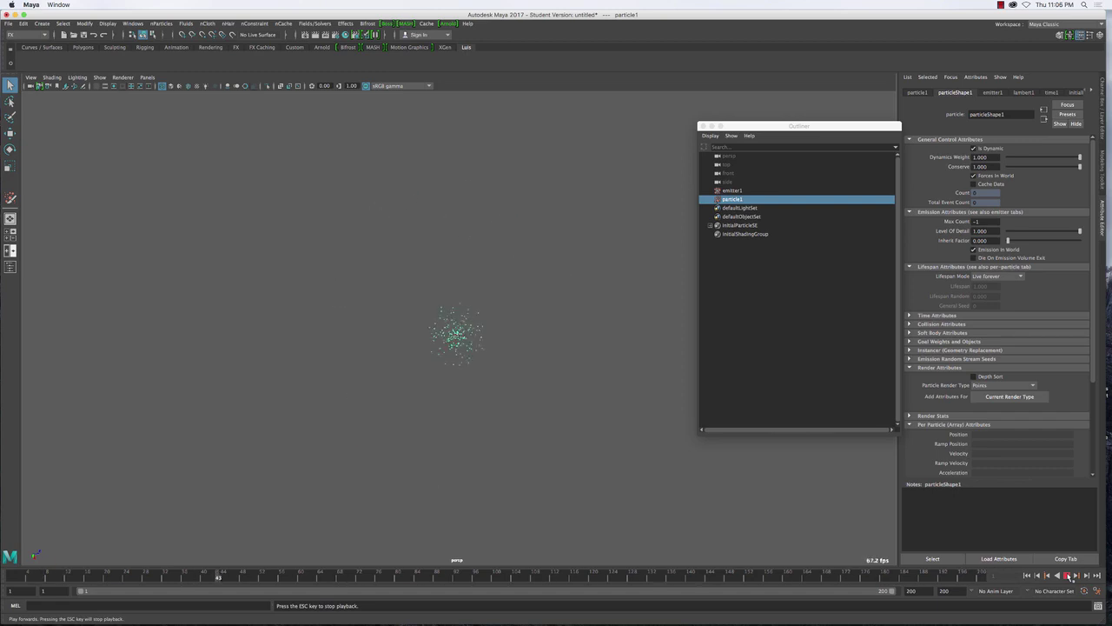
{"action": "left_click", "coordinate": [1068, 576]}
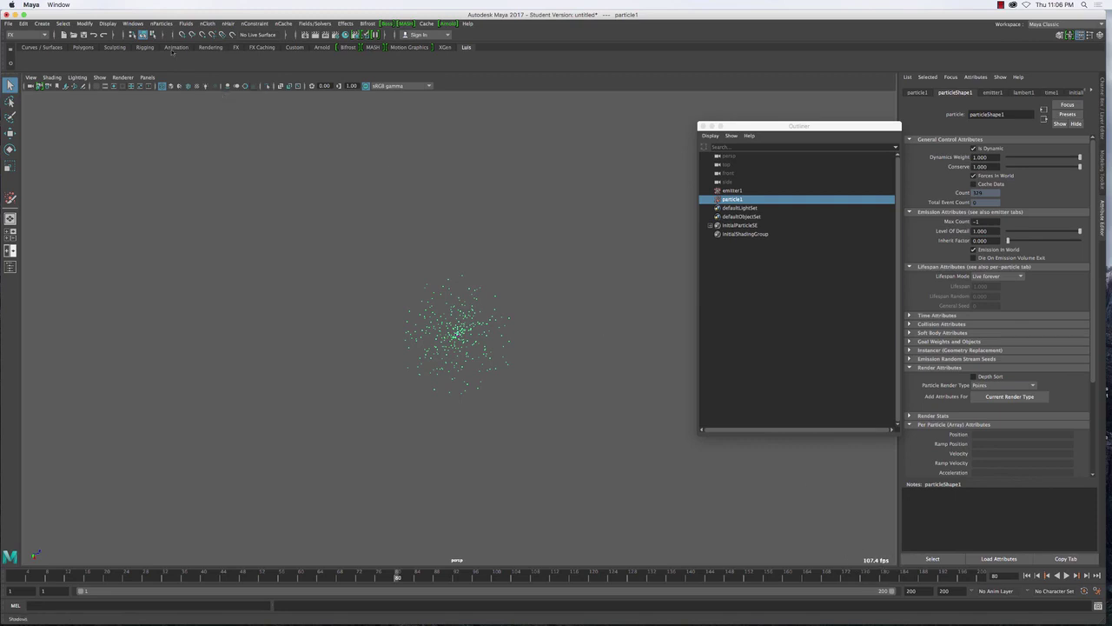
{"action": "left_click", "coordinate": [131, 23]}
{"action": "mouse_move", "coordinate": [107, 24]}
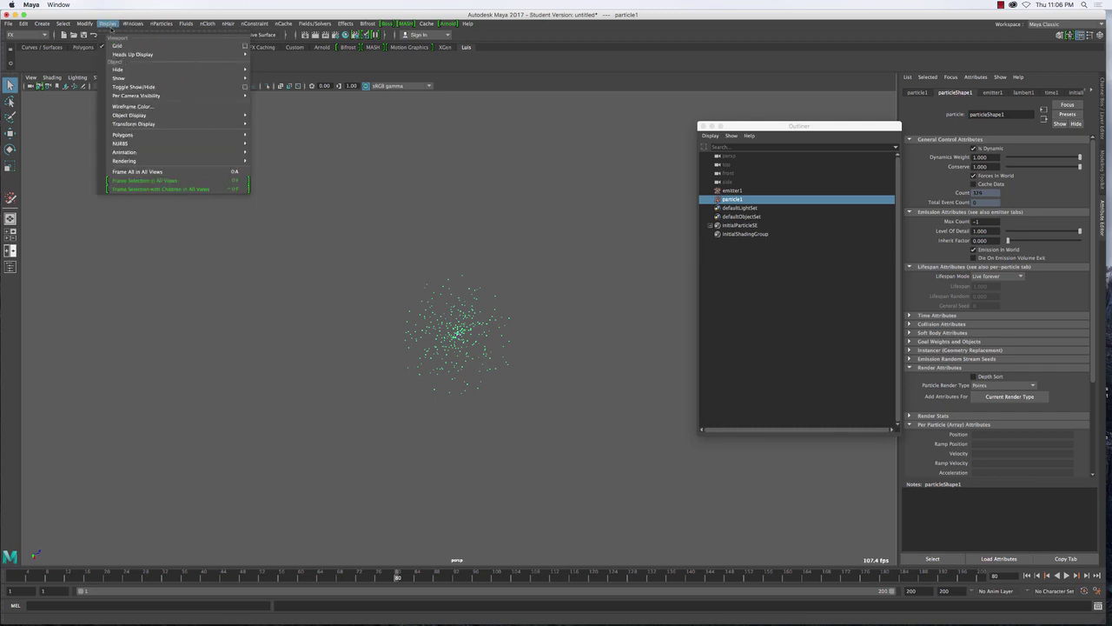
{"action": "mouse_move", "coordinate": [131, 55]}
{"action": "left_click", "coordinate": [539, 288]}
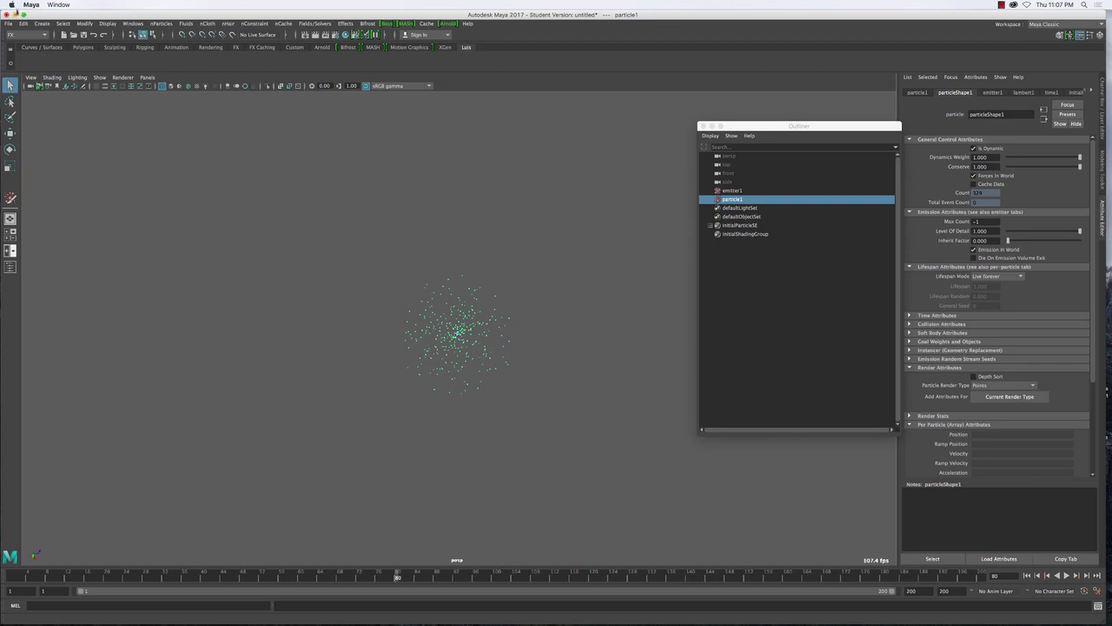
{"action": "left_click", "coordinate": [11, 5]}
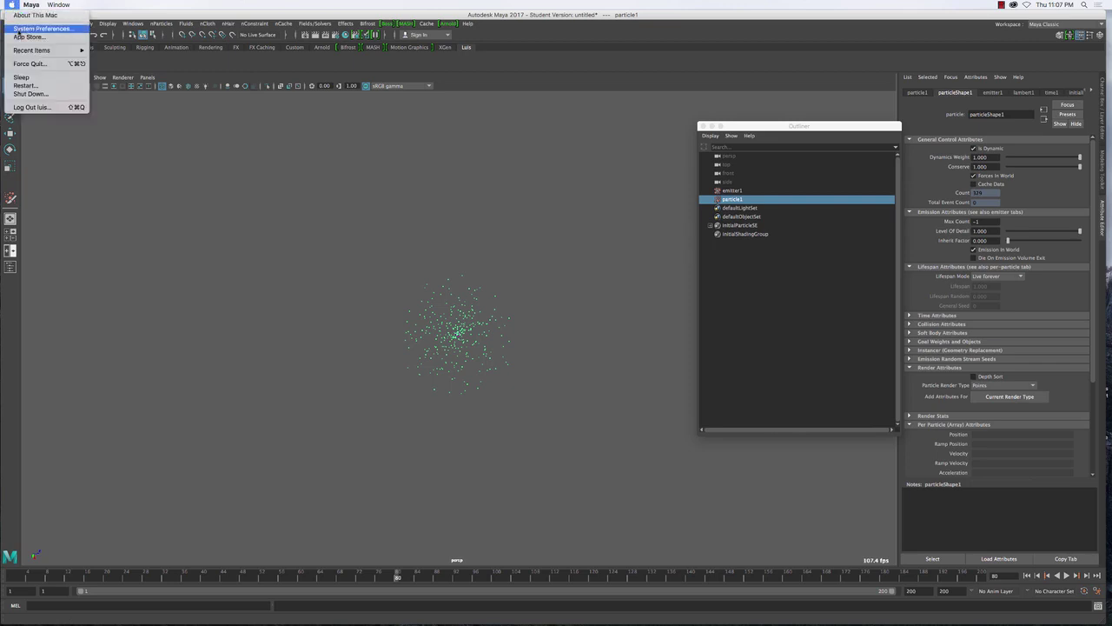
{"action": "left_click", "coordinate": [392, 331]}
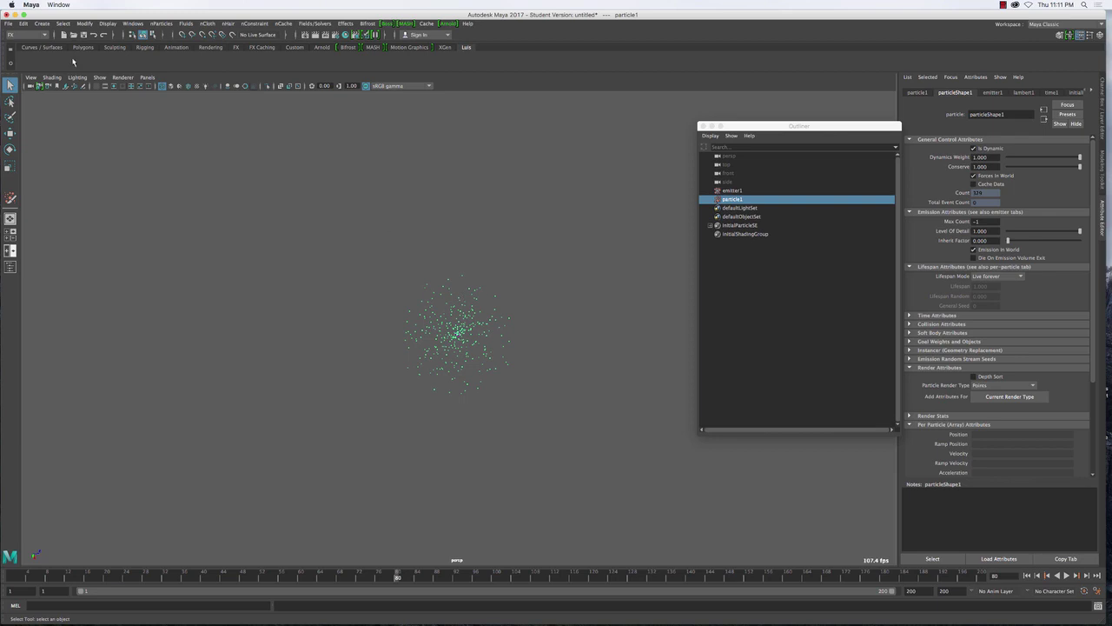
- Open the Mac's system overview, highlight its memory and graphics specifications, and put away the overview and the Render View
{"action": "left_click", "coordinate": [12, 4]}
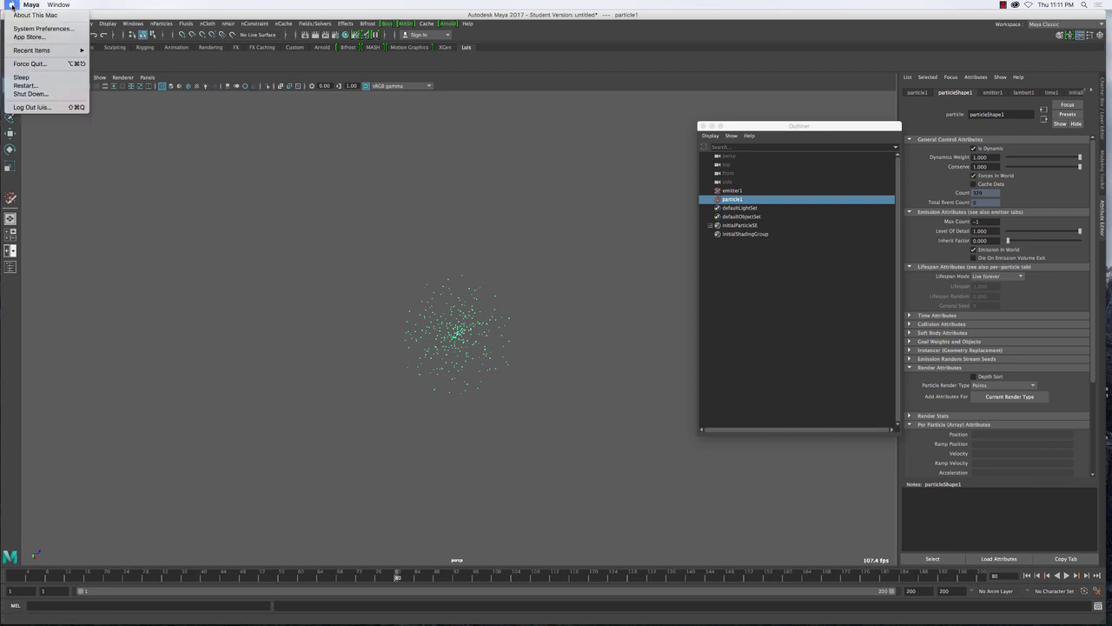
{"action": "left_click", "coordinate": [218, 174]}
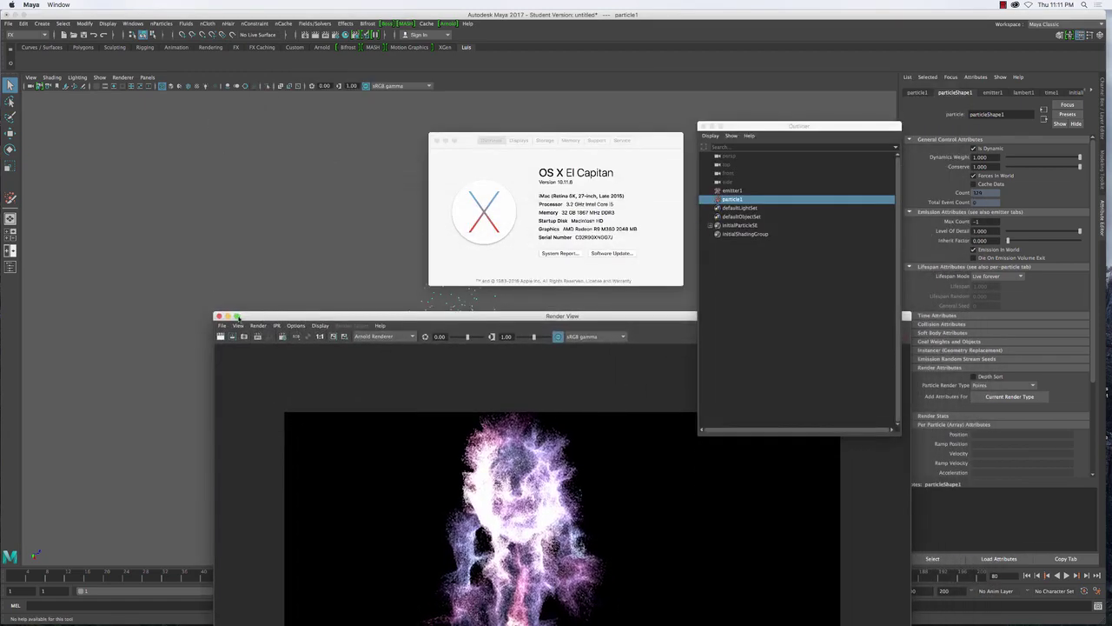
{"action": "left_click", "coordinate": [228, 316]}
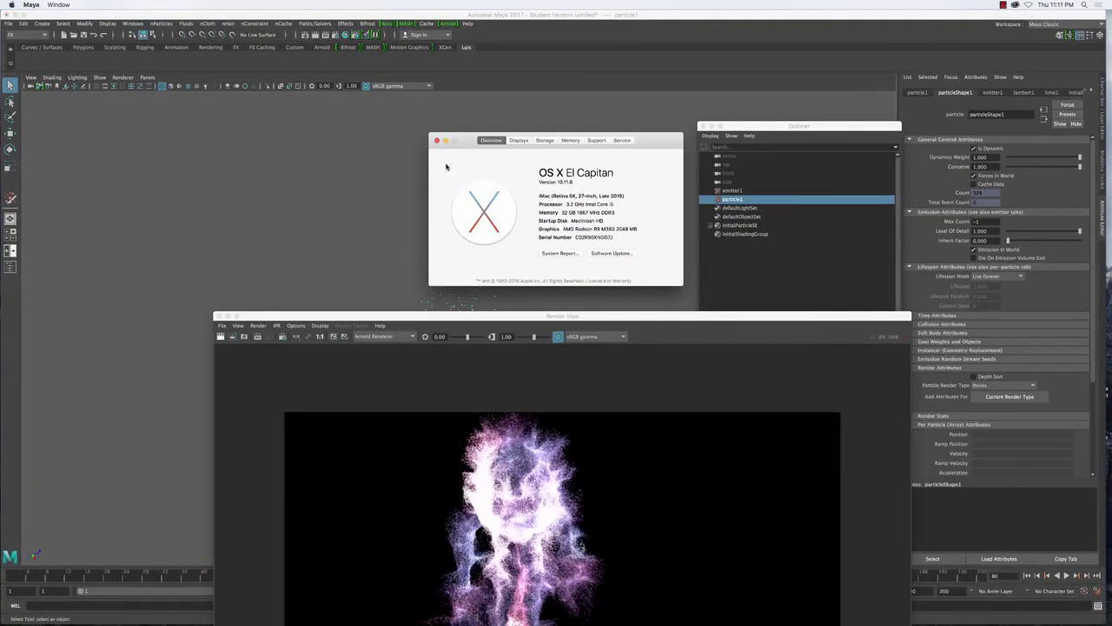
{"action": "left_click_drag", "start_coordinate": [466, 142], "coordinate": [342, 121]}
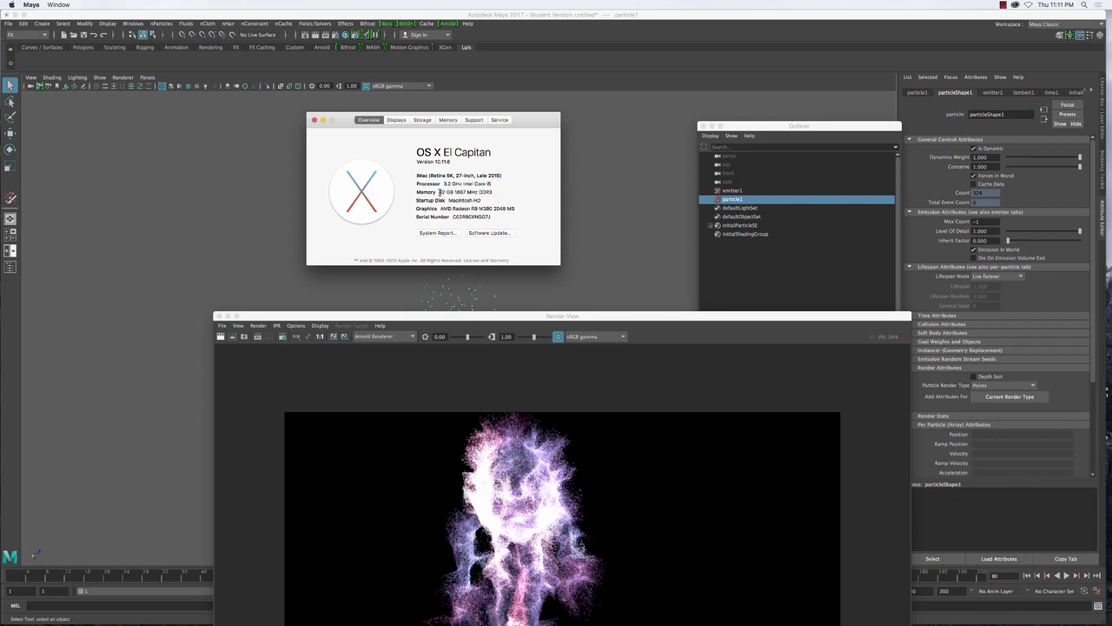
{"action": "left_click_drag", "start_coordinate": [439, 191], "coordinate": [495, 192]}
{"action": "double_click", "coordinate": [499, 209]}
{"action": "left_click", "coordinate": [315, 119]}
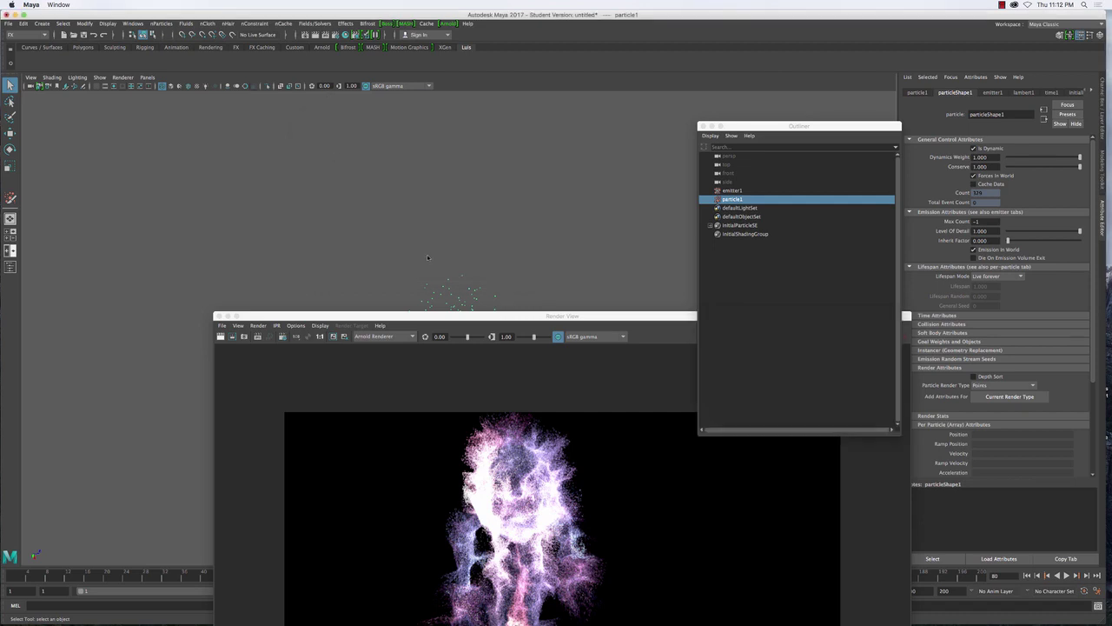
{"action": "left_click", "coordinate": [228, 317]}
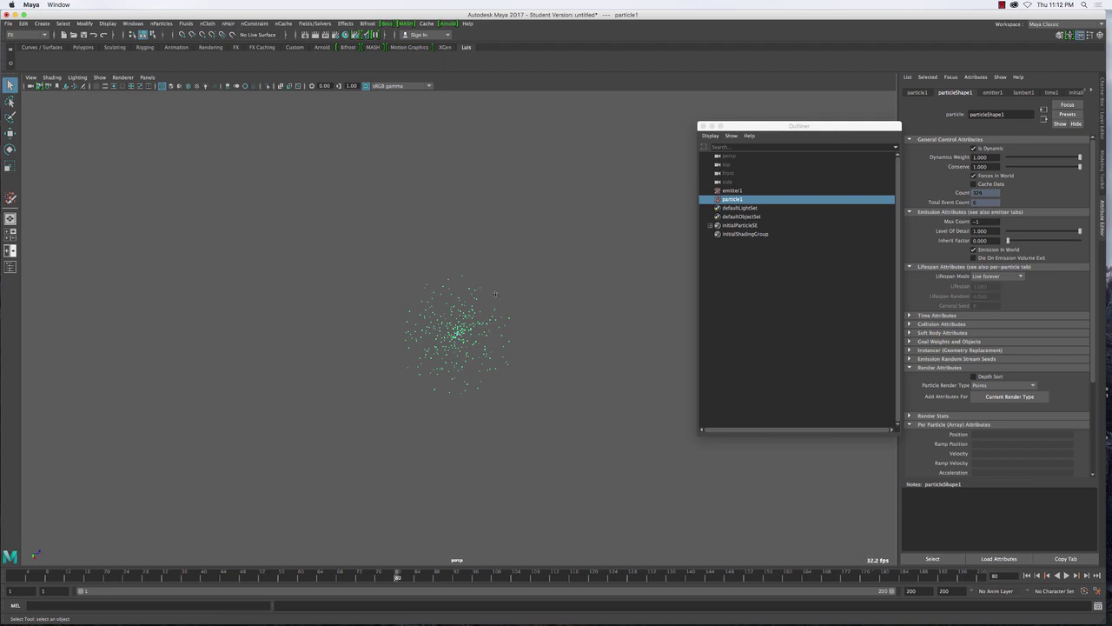
- Compare the emitter and its particle object by selecting each in turn, with the particle cloud viewed closer up
{"action": "left_click", "coordinate": [732, 190]}
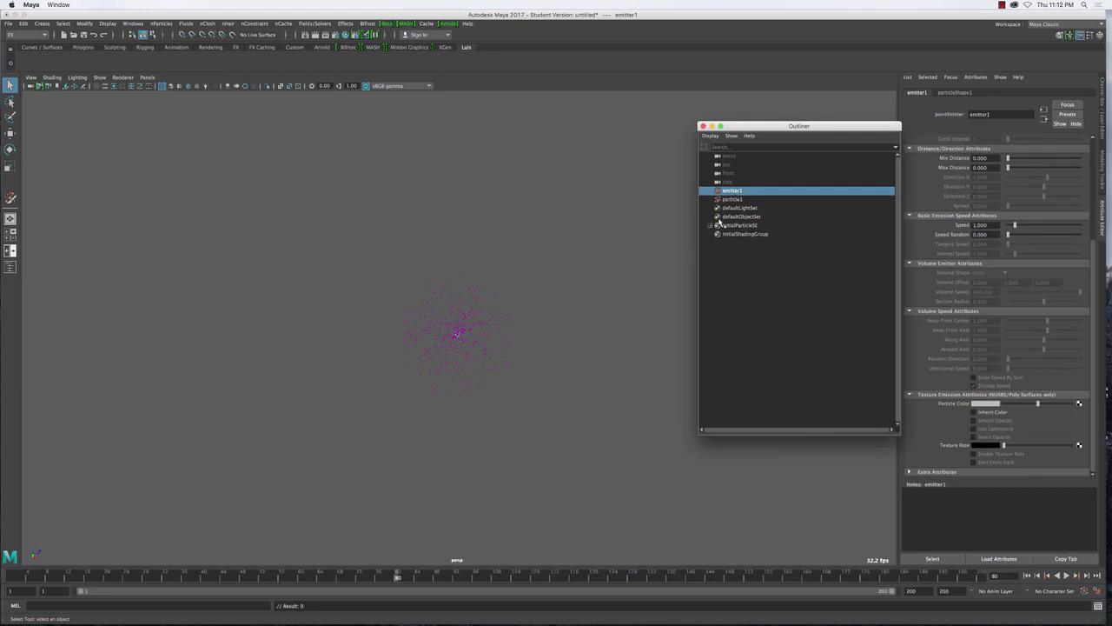
{"action": "left_click", "coordinate": [508, 329]}
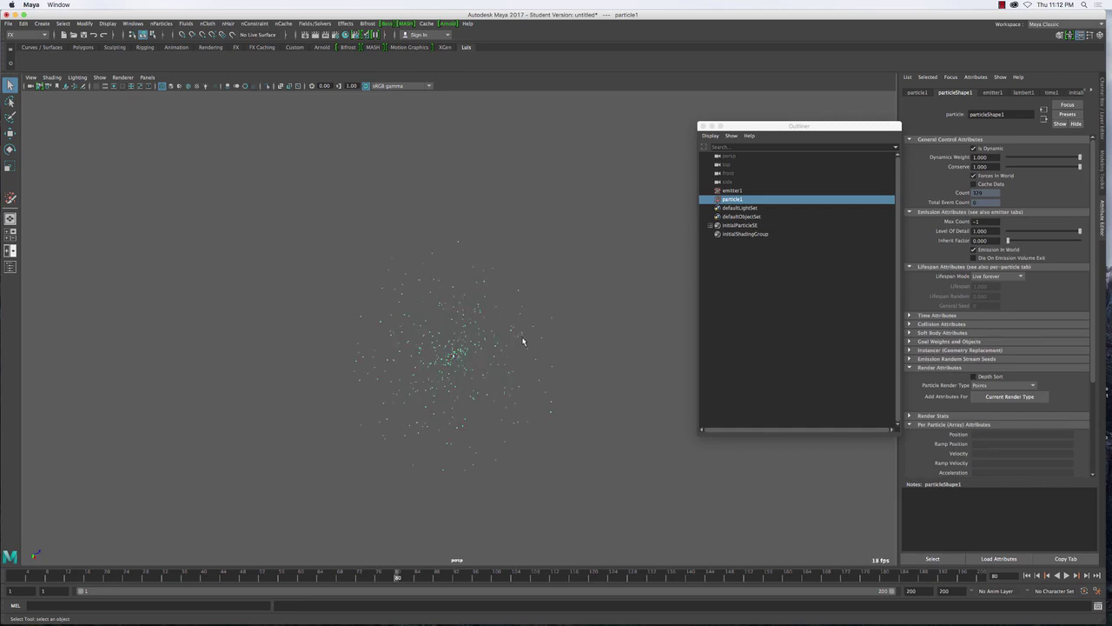
{"action": "left_click", "coordinate": [730, 206]}
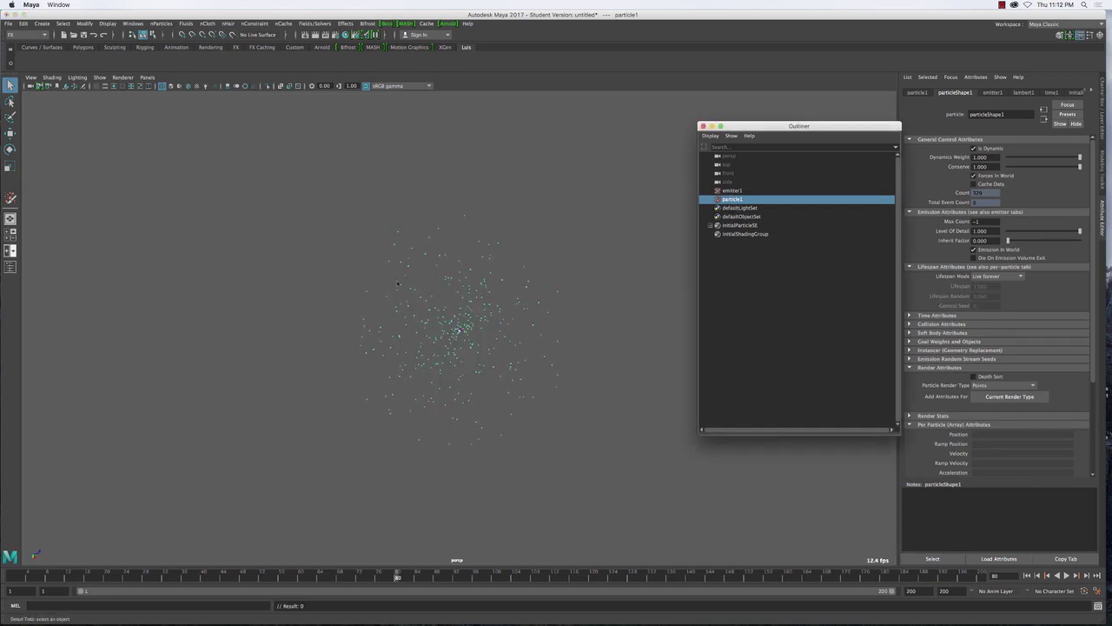
{"action": "left_click", "coordinate": [527, 289]}
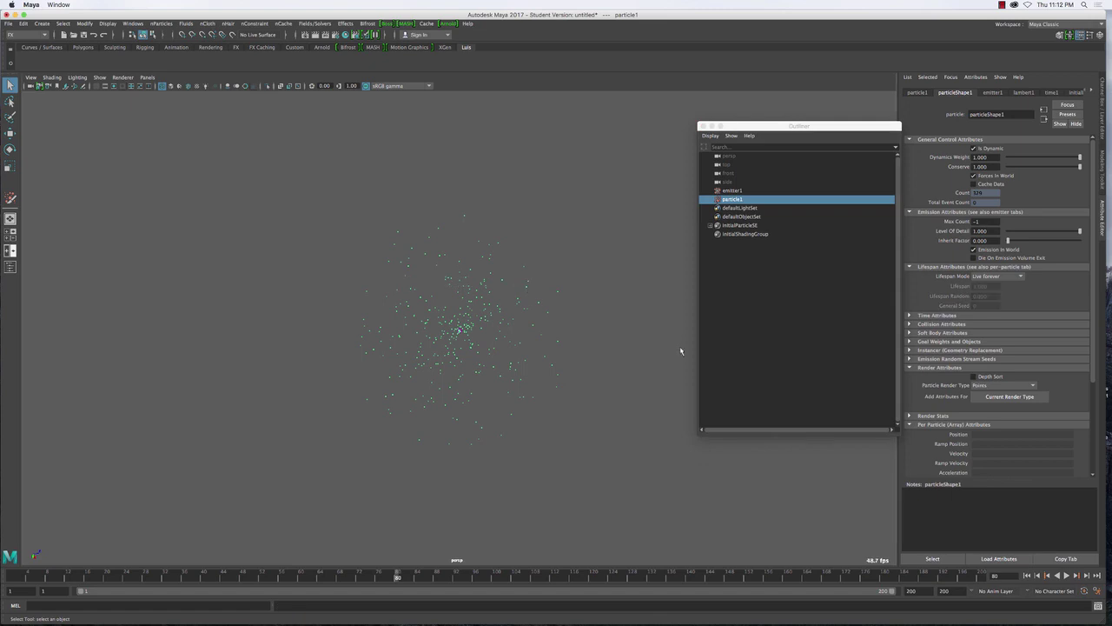
- Replay the emission from the first frame, stop at frame 42, and select the emitted particles in the perspective view
{"action": "left_click", "coordinate": [1027, 575]}
{"action": "left_click", "coordinate": [1067, 575]}
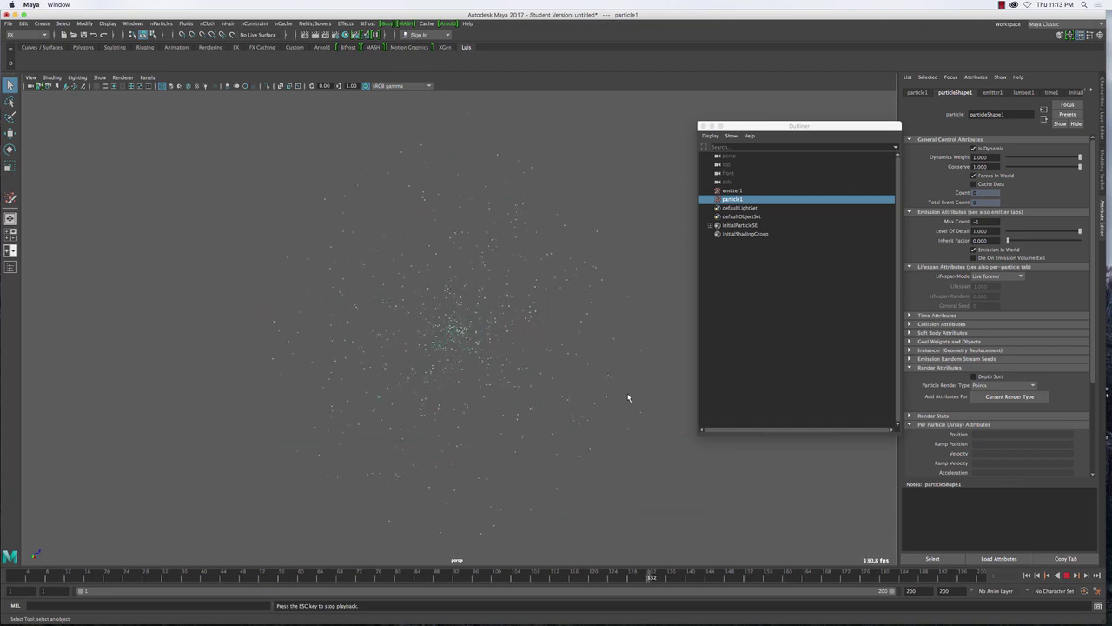
{"action": "key", "text": "Escape"}
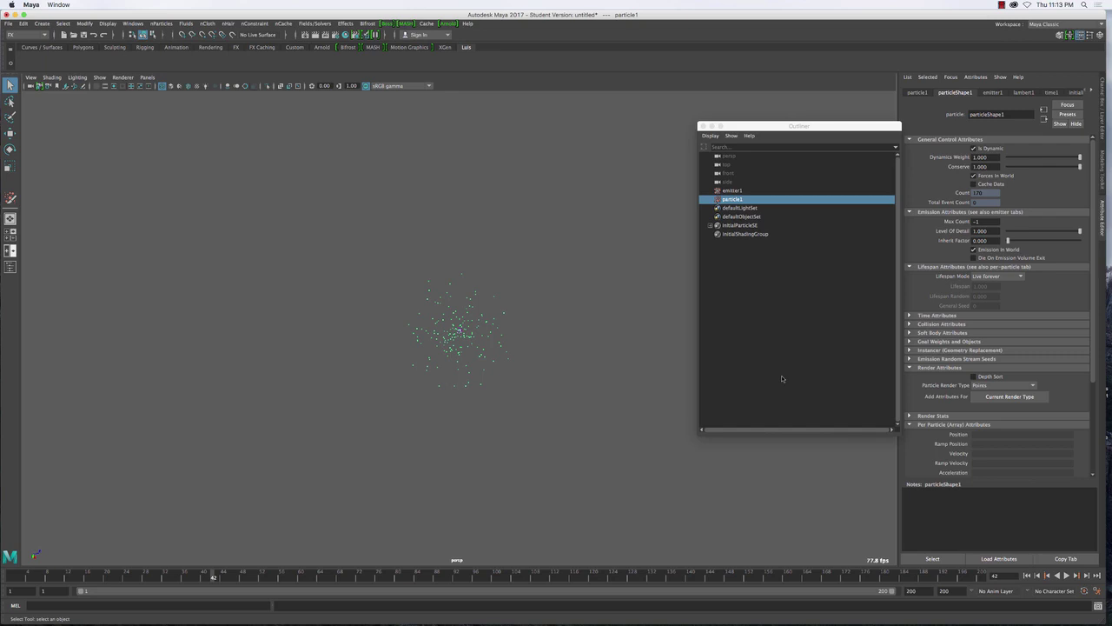
{"action": "left_click_drag", "start_coordinate": [185, 156], "coordinate": [635, 493]}
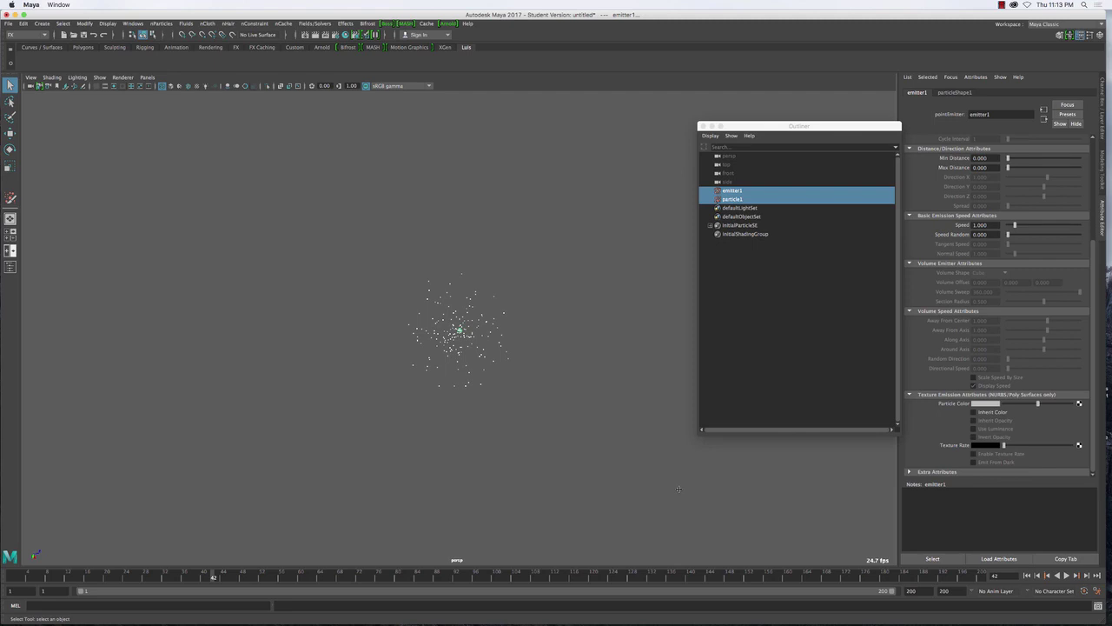
{"action": "left_click", "coordinate": [494, 291]}
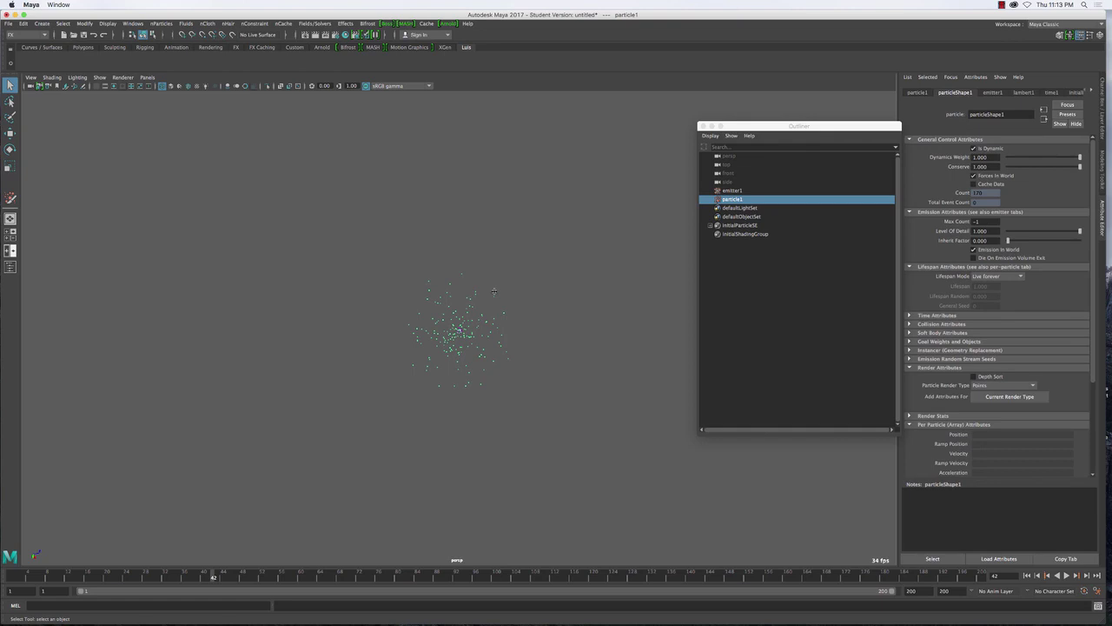
- Extend the playback range to end at frame 2000 and play the emission, stopping at frame 537
{"action": "left_click_drag", "start_coordinate": [504, 295], "coordinate": [551, 294], "text": "alt"}
{"action": "key", "text": "Return"}
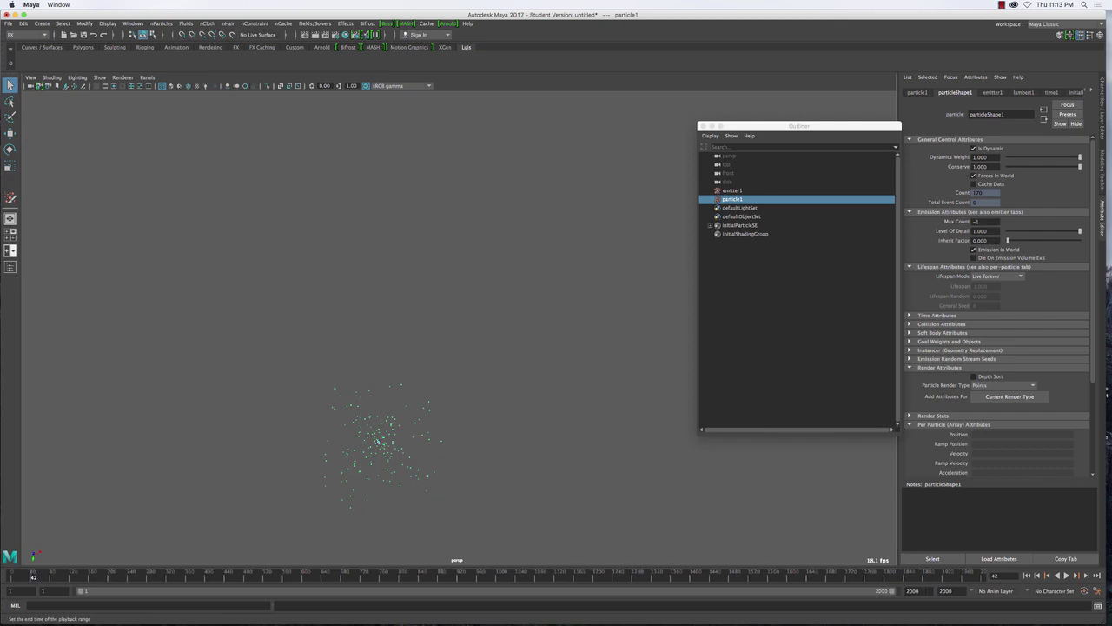
{"action": "left_click", "coordinate": [1069, 577]}
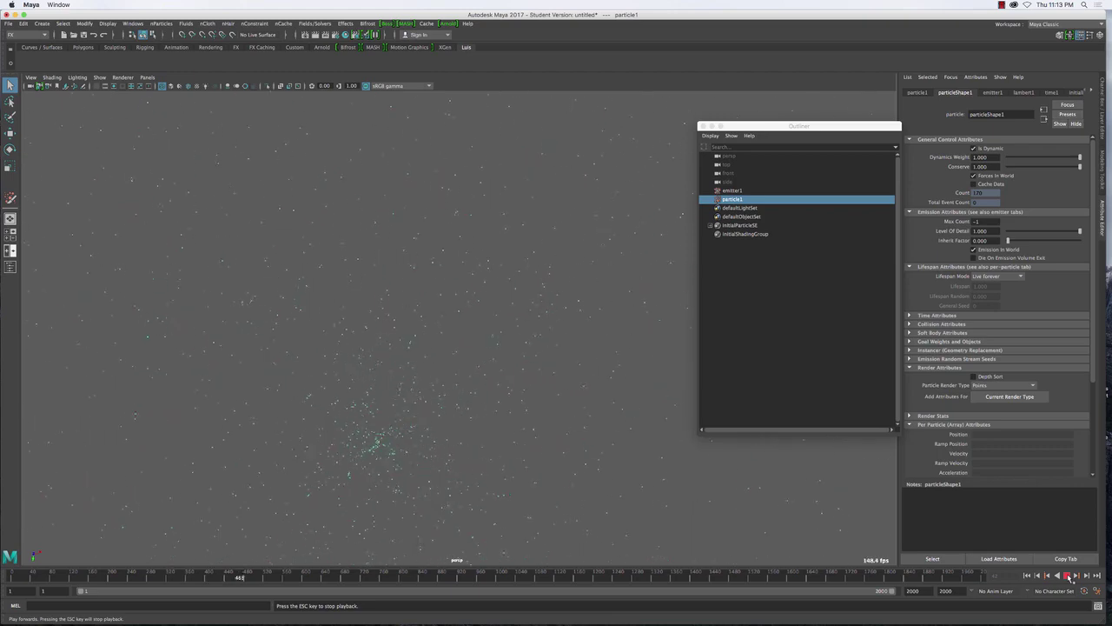
{"action": "left_click", "coordinate": [1069, 577]}
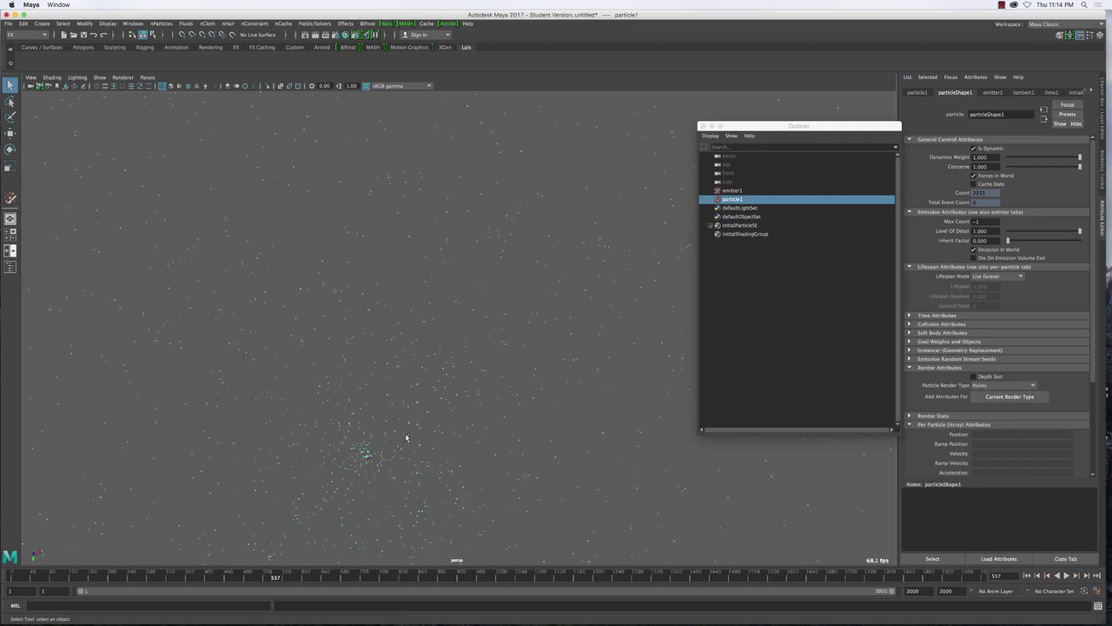
- Inspect the expanded particle cloud from several angles and distances, comparing the emitter selection with the particle selection
{"action": "left_click_drag", "start_coordinate": [405, 441], "coordinate": [371, 414], "text": "alt"}
{"action": "scroll", "coordinate": [385, 412], "scroll_direction": "up", "scroll_amount": 5}
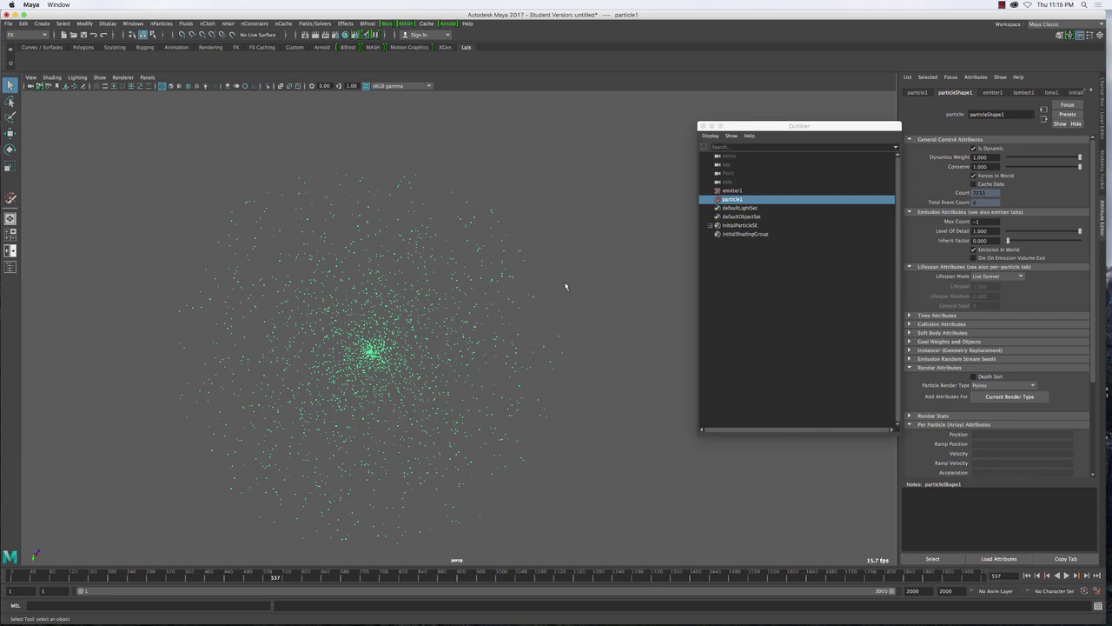
{"action": "left_click", "coordinate": [733, 190]}
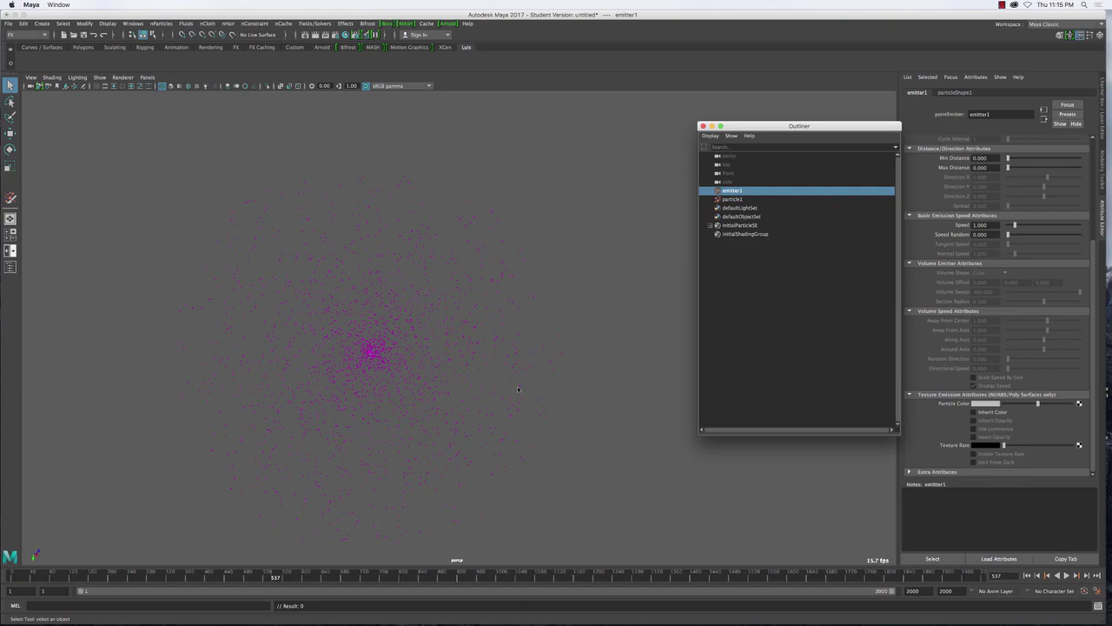
{"action": "left_click", "coordinate": [429, 318]}
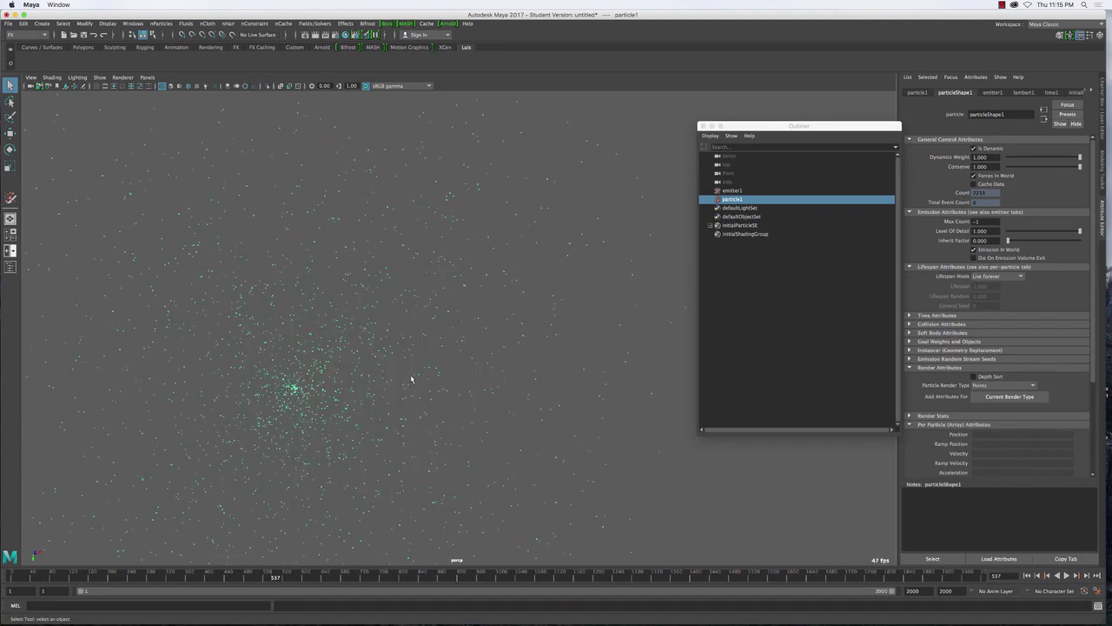
{"action": "left_click_drag", "start_coordinate": [412, 379], "coordinate": [448, 385], "text": "alt"}
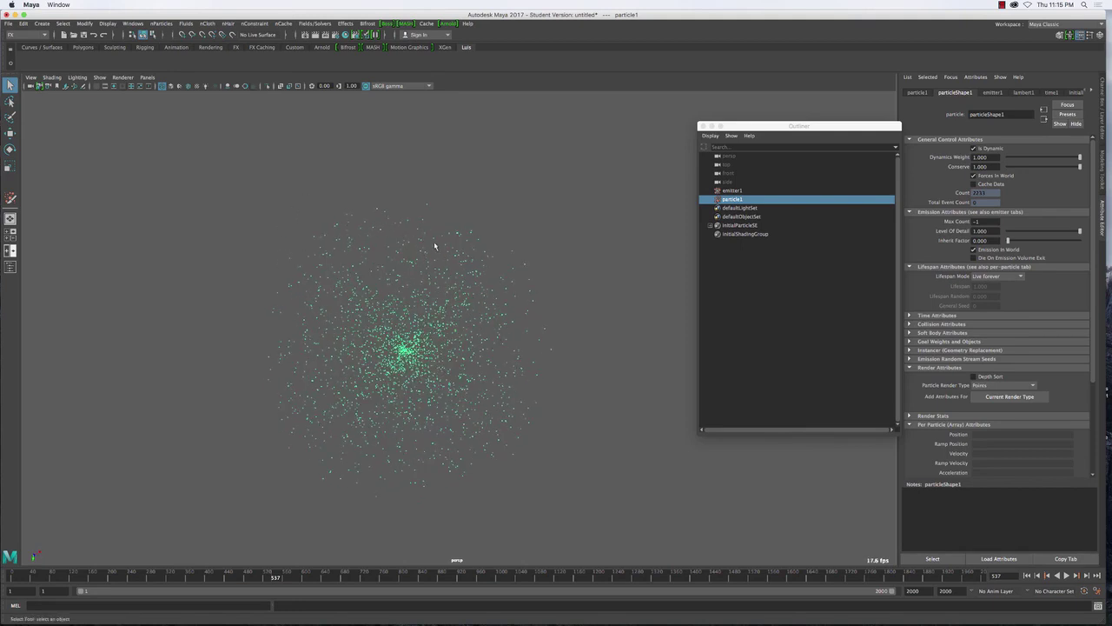
{"action": "right_click_drag", "start_coordinate": [456, 369], "coordinate": [429, 301], "text": "alt"}
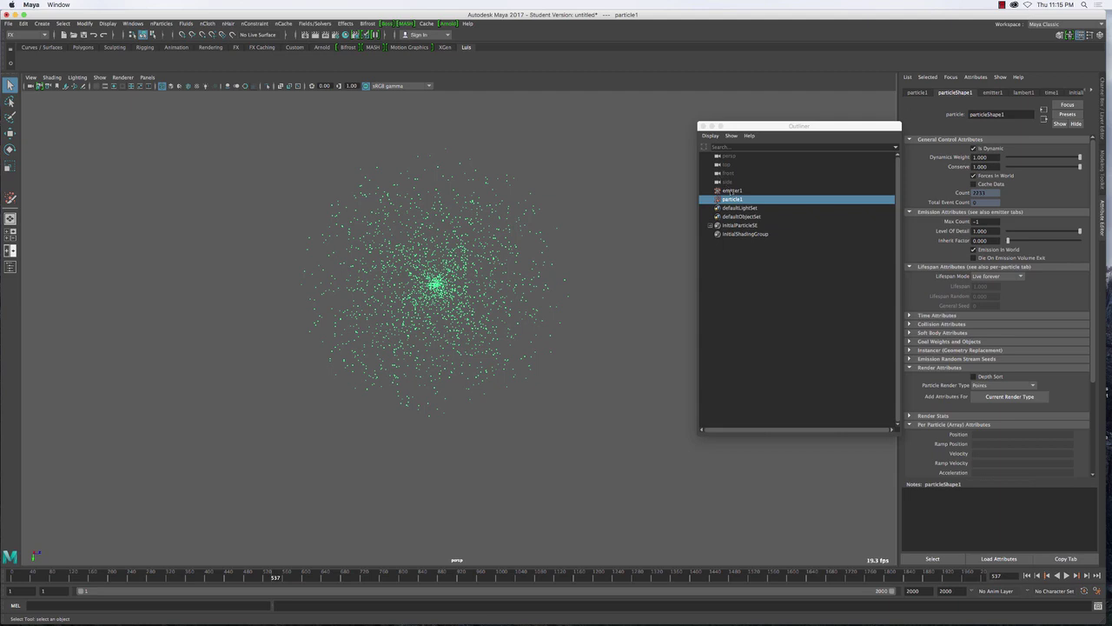
- Select the emitter, move the Outliner clear of the attributes, and show the emitter's channels in the Channel Box
{"action": "left_click", "coordinate": [732, 190]}
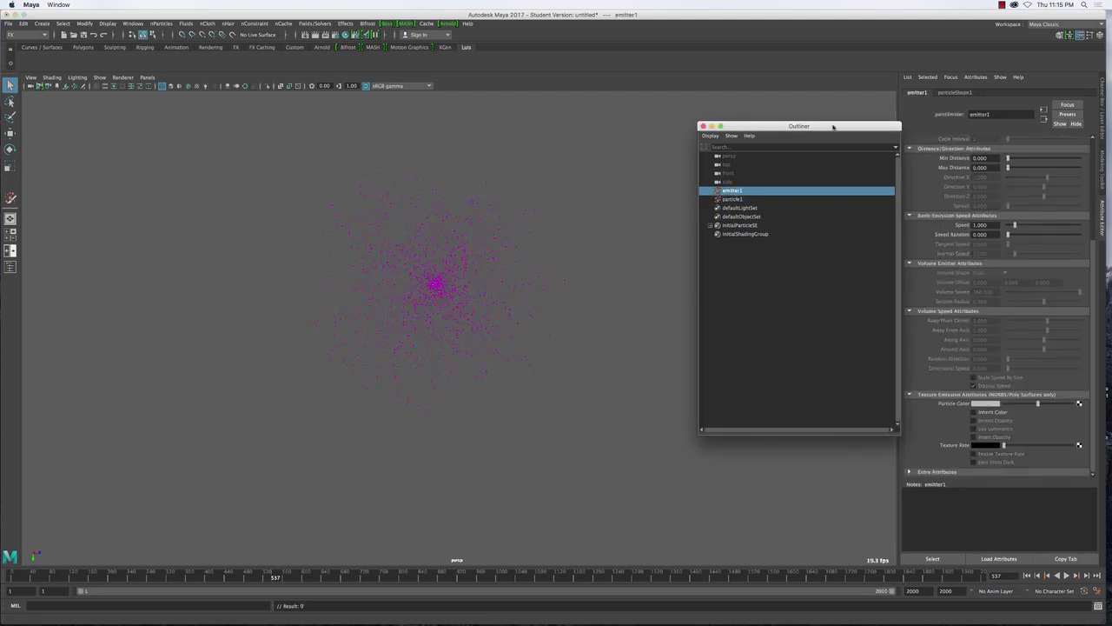
{"action": "left_click_drag", "start_coordinate": [833, 127], "coordinate": [754, 110]}
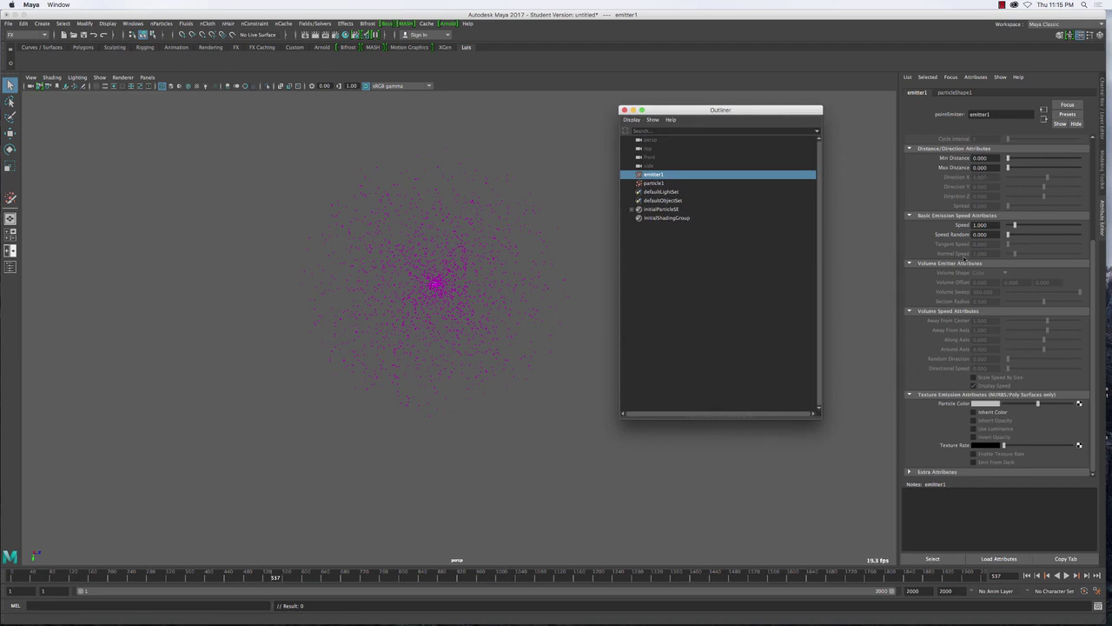
{"action": "left_click", "coordinate": [1103, 117]}
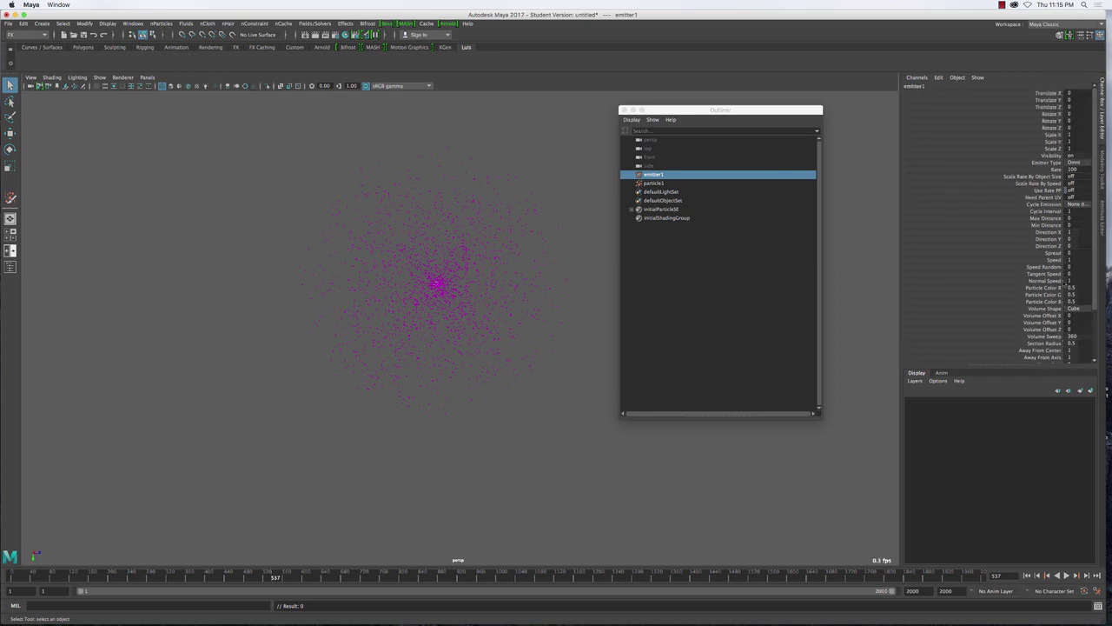
- Examine the emitter's full list of channels, highlighting the run from Cycle Interval down to Display Speed
{"action": "scroll", "coordinate": [1069, 280], "scroll_direction": "up", "scroll_amount": 1}
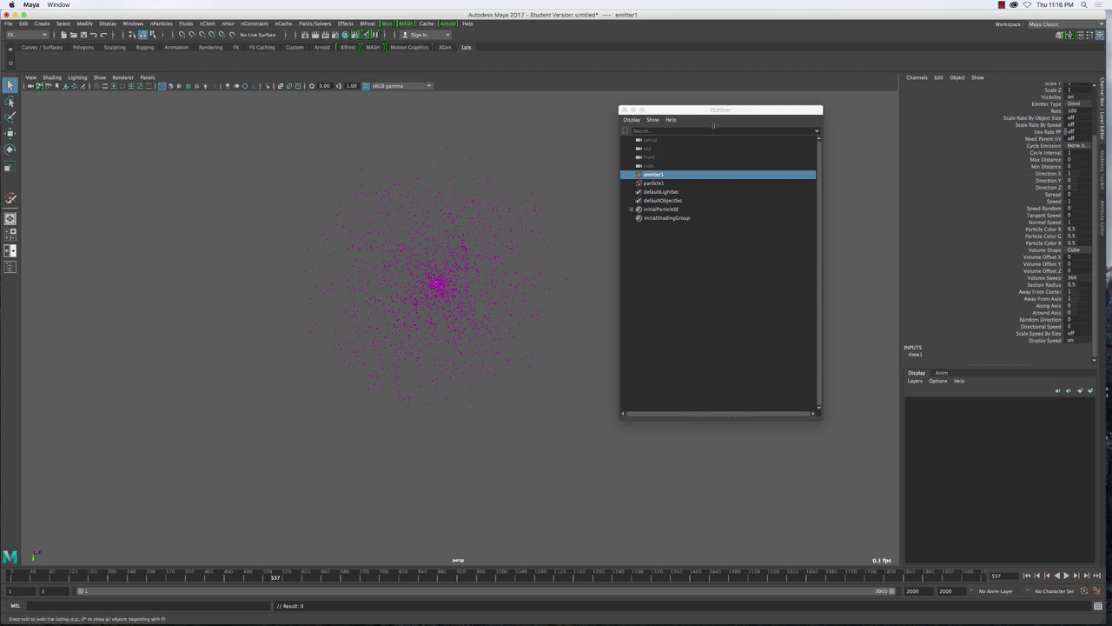
{"action": "left_click_drag", "start_coordinate": [1048, 159], "coordinate": [1048, 341]}
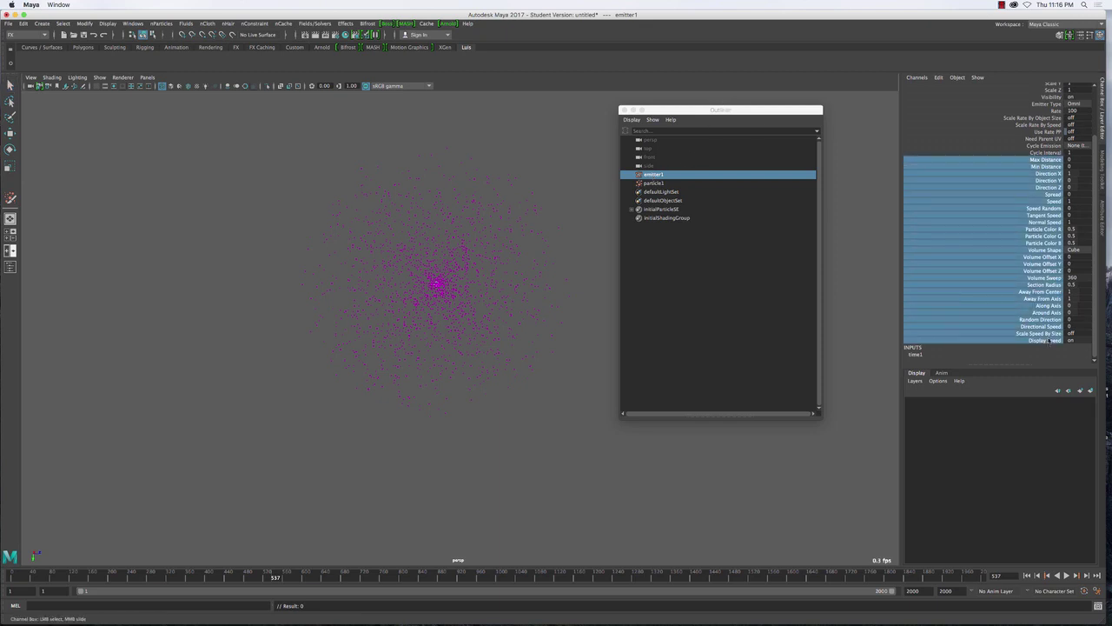
{"action": "left_click", "coordinate": [1008, 243]}
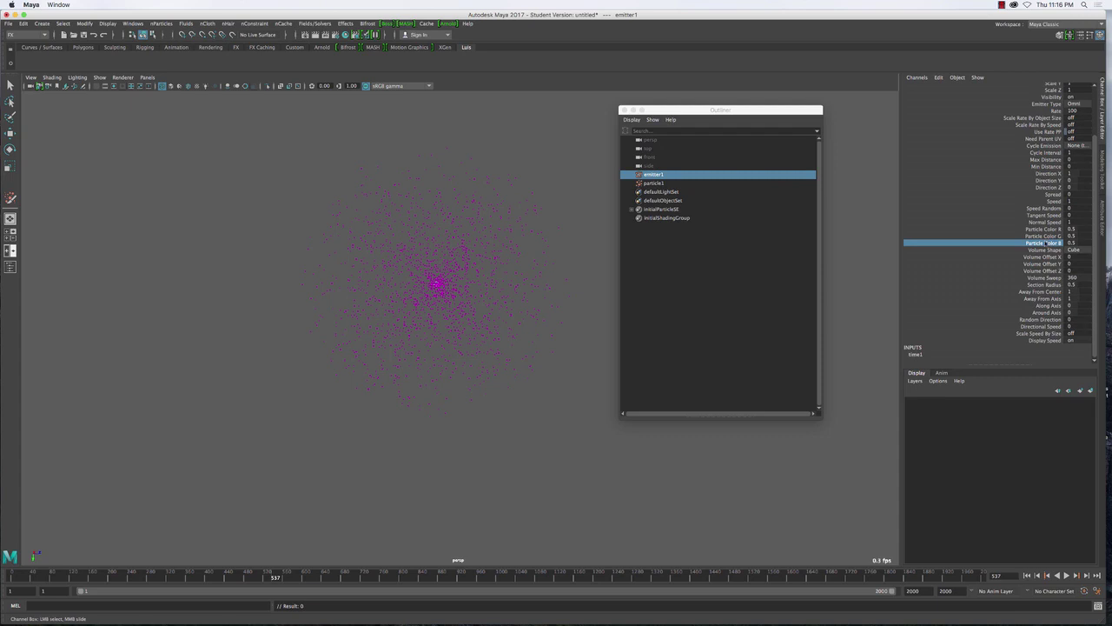
{"action": "left_click_drag", "start_coordinate": [1048, 152], "coordinate": [1037, 321]}
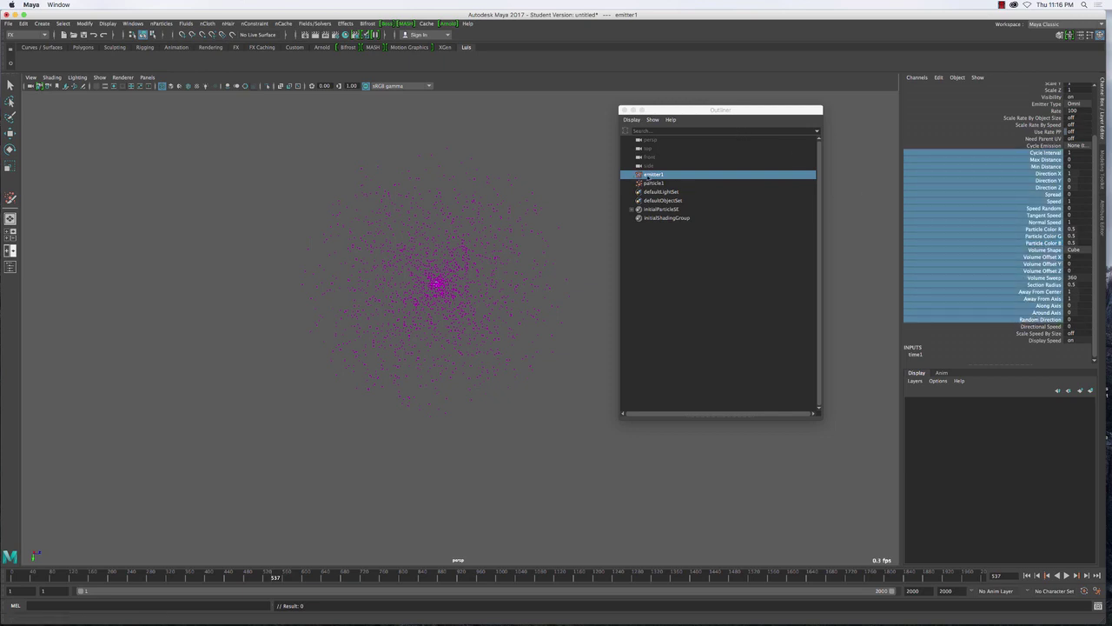
{"action": "left_click", "coordinate": [1021, 258]}
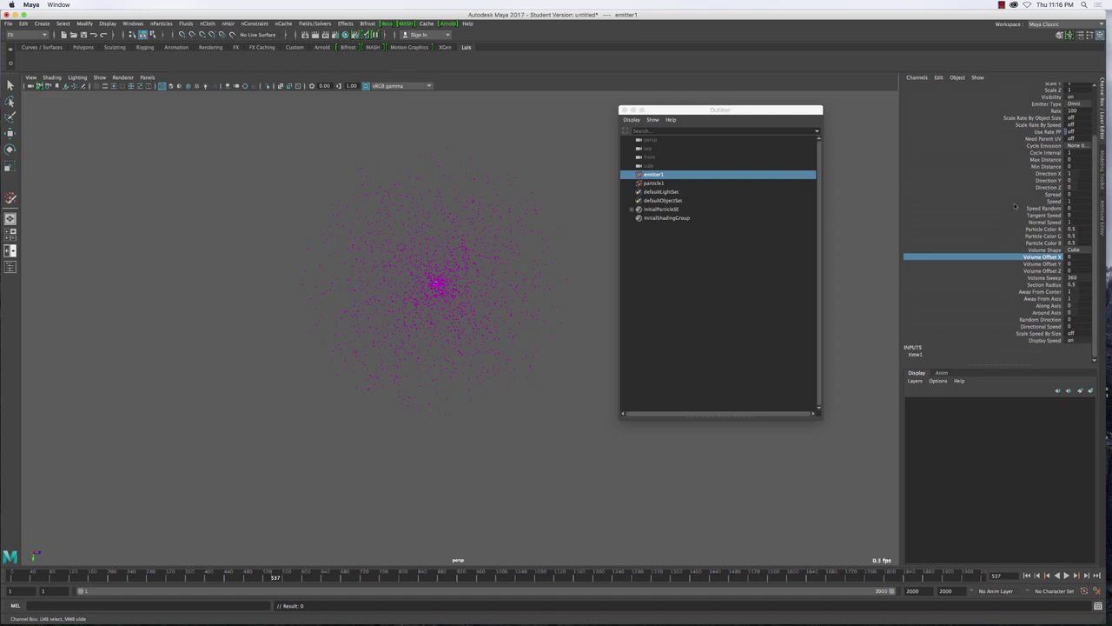
{"action": "scroll", "coordinate": [1030, 183], "scroll_direction": "up", "scroll_amount": 3}
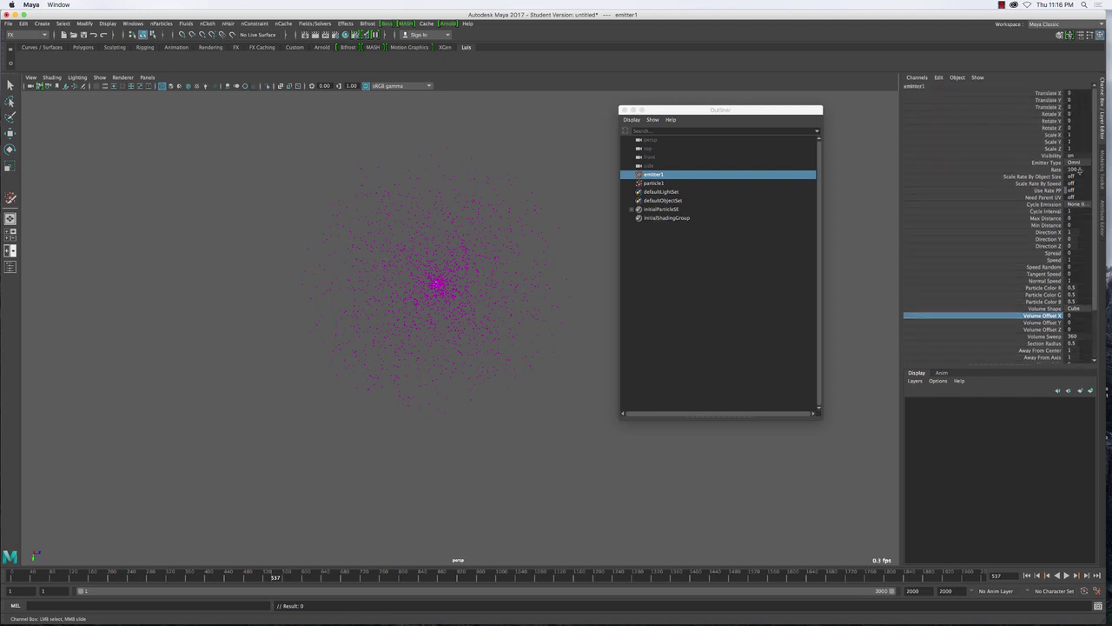
- Examine the emitter's Rate among its channels and in the Attribute Editor, ending with the Rate channel highlighted
{"action": "double_click", "coordinate": [1071, 169]}
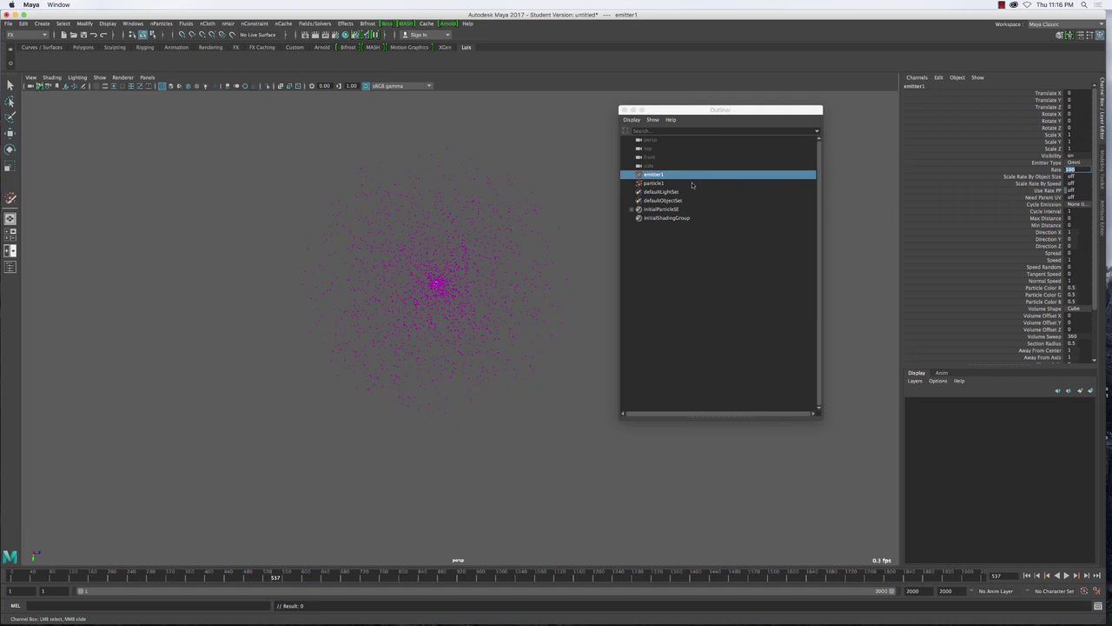
{"action": "left_click", "coordinate": [1104, 222]}
{"action": "scroll", "coordinate": [935, 216], "scroll_direction": "up", "scroll_amount": 4}
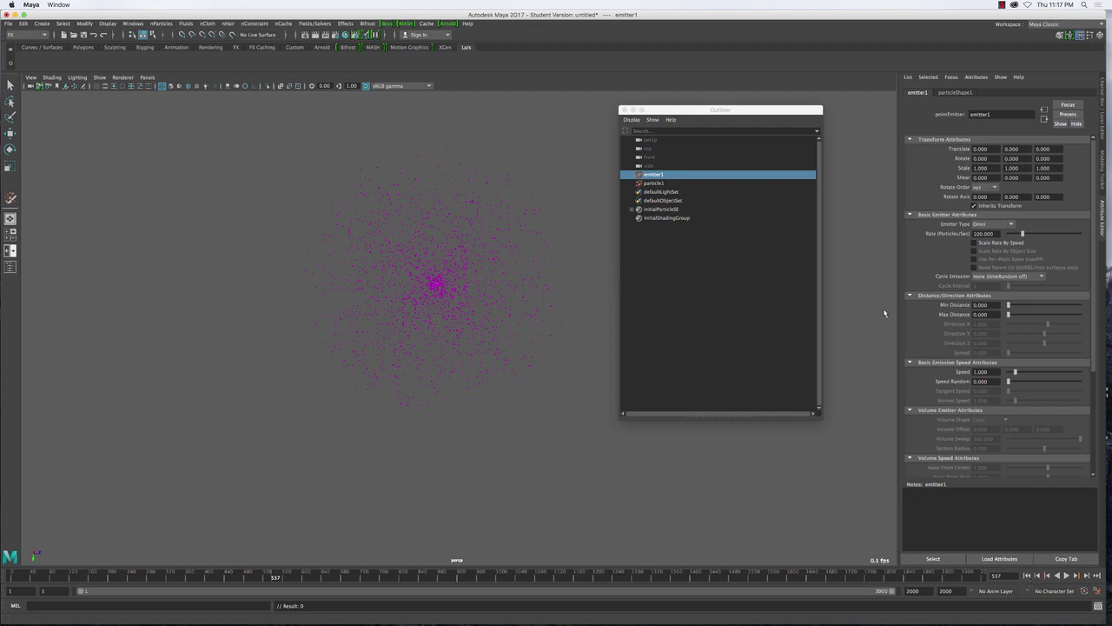
{"action": "left_click", "coordinate": [1103, 124]}
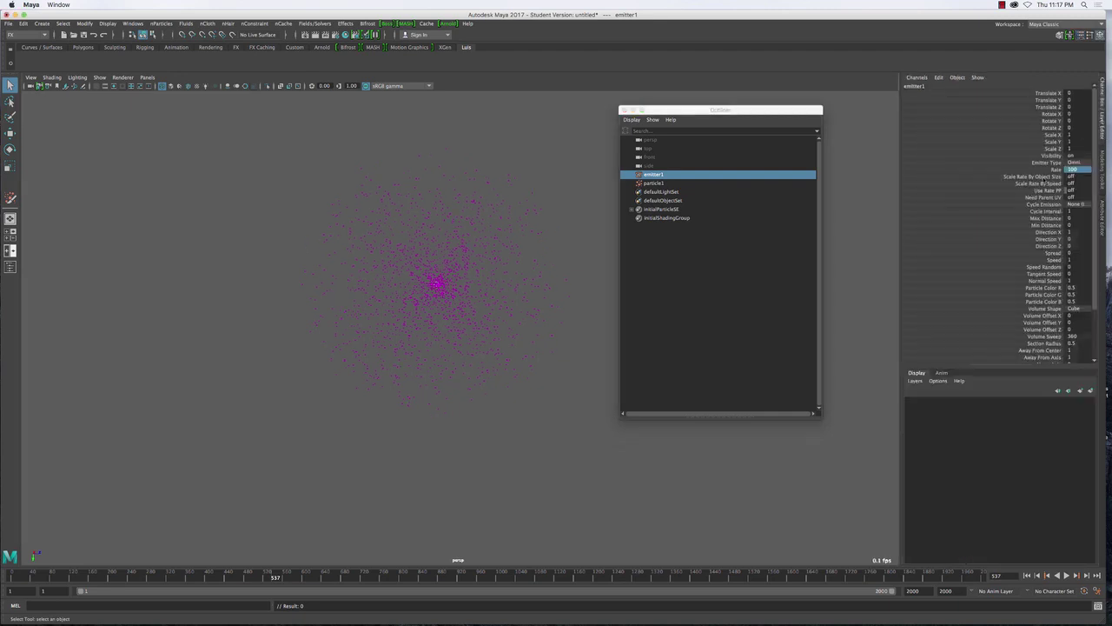
{"action": "left_click", "coordinate": [1055, 171]}
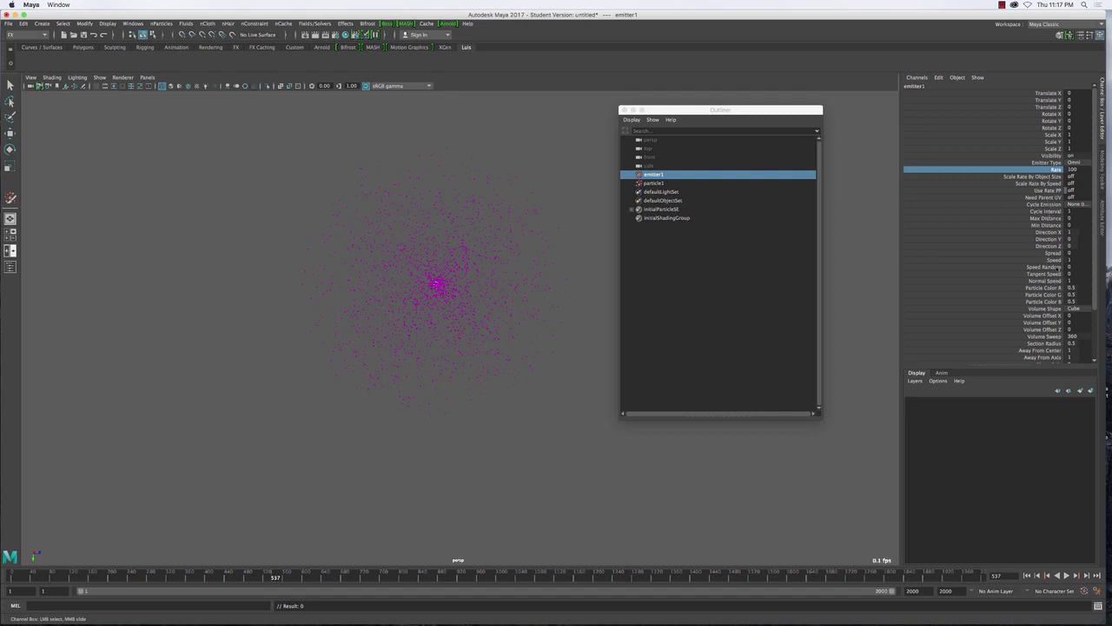
- Set the emitter's Speed to 0 and play the emission from the first frame, stopping at frame 346
{"action": "left_click", "coordinate": [1055, 260]}
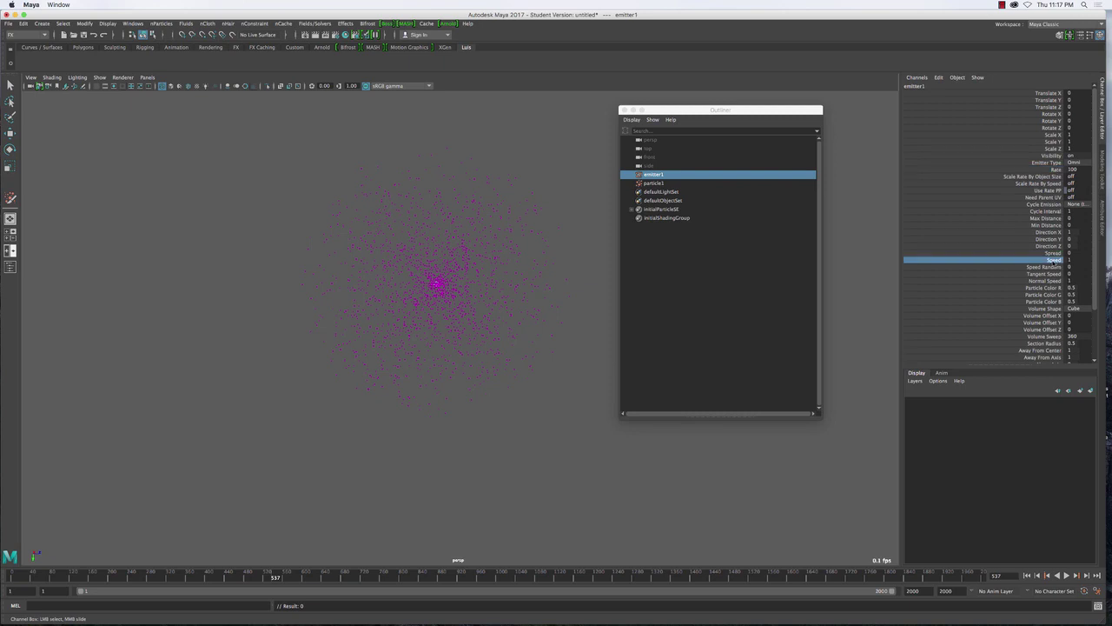
{"action": "left_click", "coordinate": [1069, 260]}
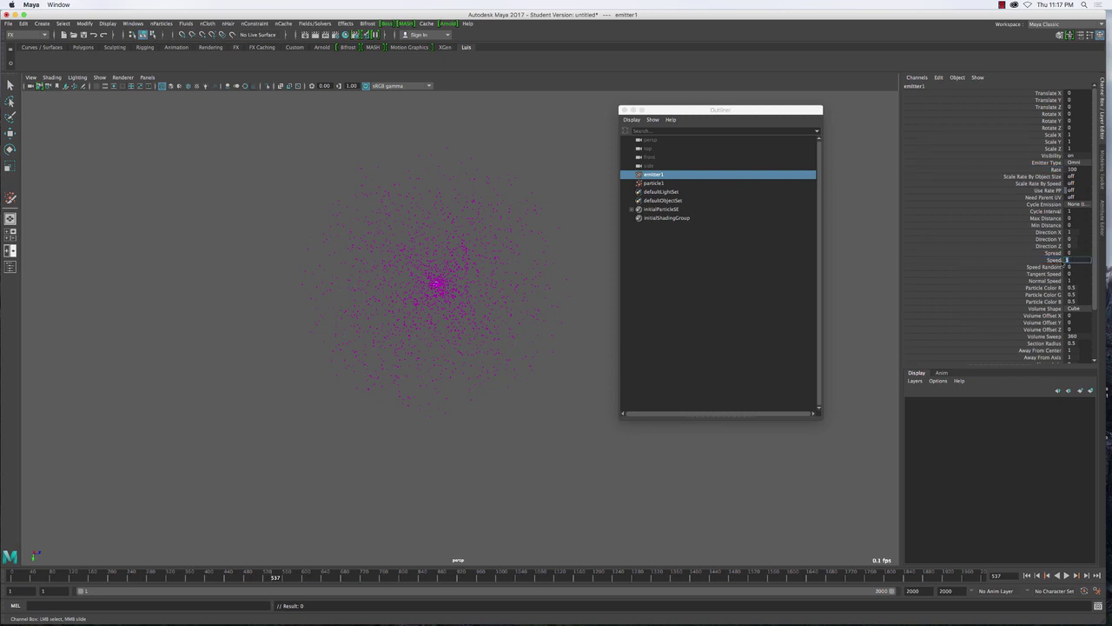
{"action": "type", "text": "0"}
{"action": "key", "text": "Return"}
{"action": "left_click", "coordinate": [1027, 576]}
{"action": "left_click", "coordinate": [1068, 577]}
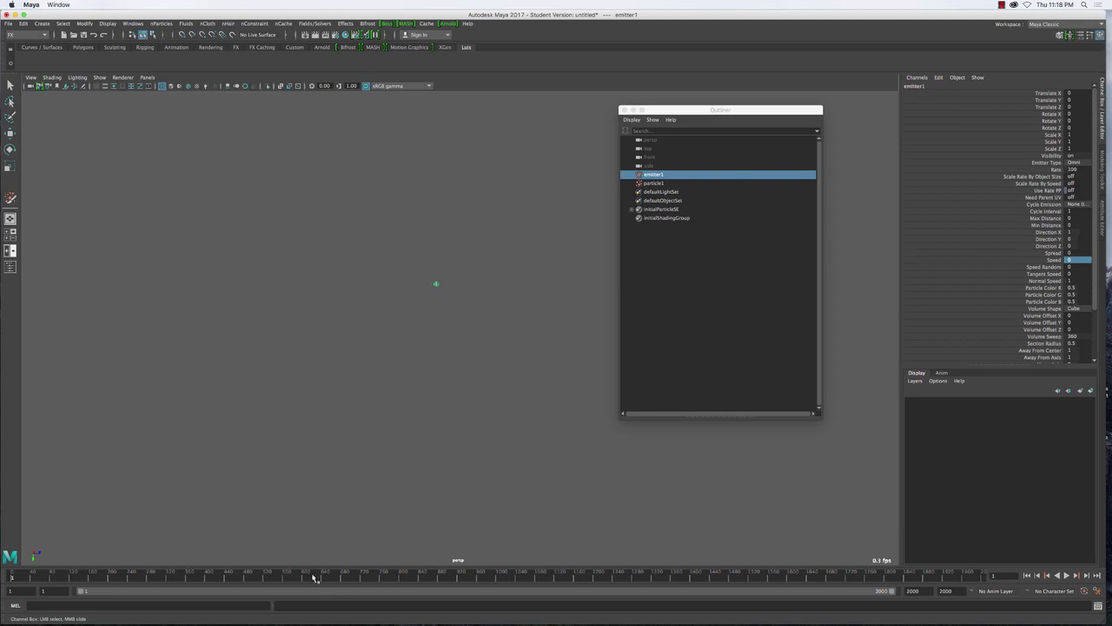
{"action": "left_click", "coordinate": [1067, 576]}
{"action": "key", "text": "Escape"}
- Highlight the emitter's Speed channel, check the particle shape's detailed attributes, and return to the emitter's channels
{"action": "left_click", "coordinate": [1060, 260]}
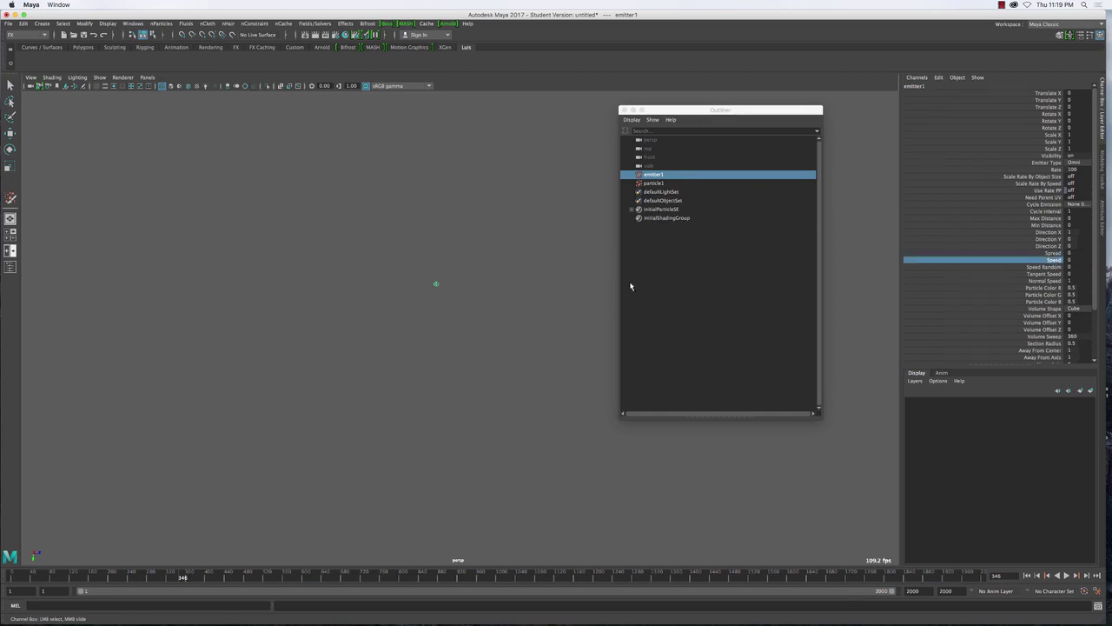
{"action": "left_click", "coordinate": [657, 184]}
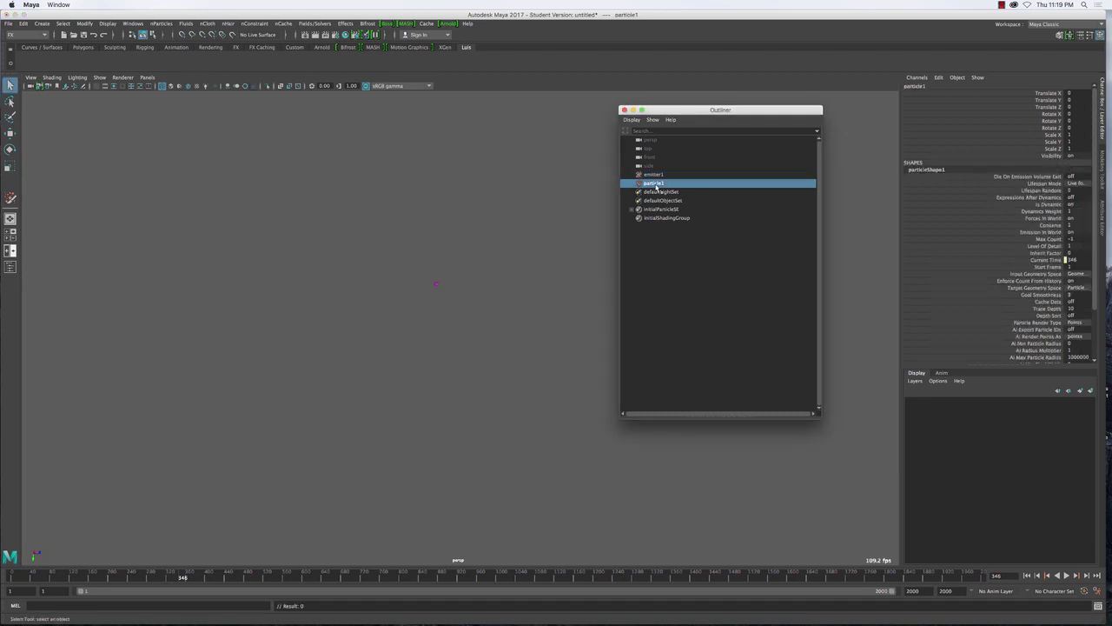
{"action": "key", "text": "ctrl+a"}
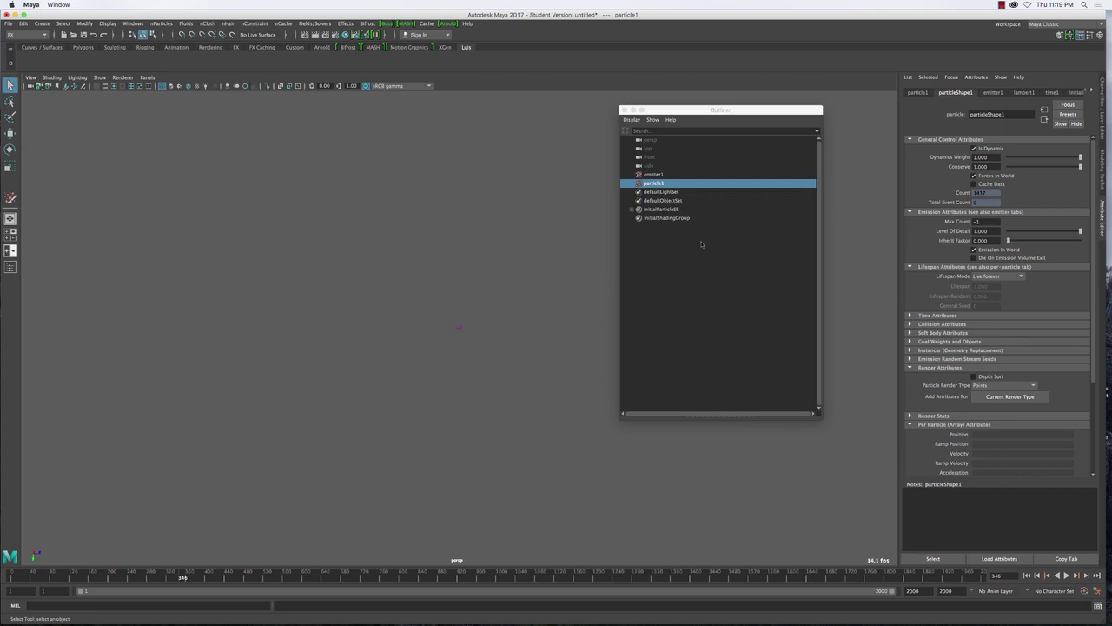
{"action": "left_click", "coordinate": [652, 175]}
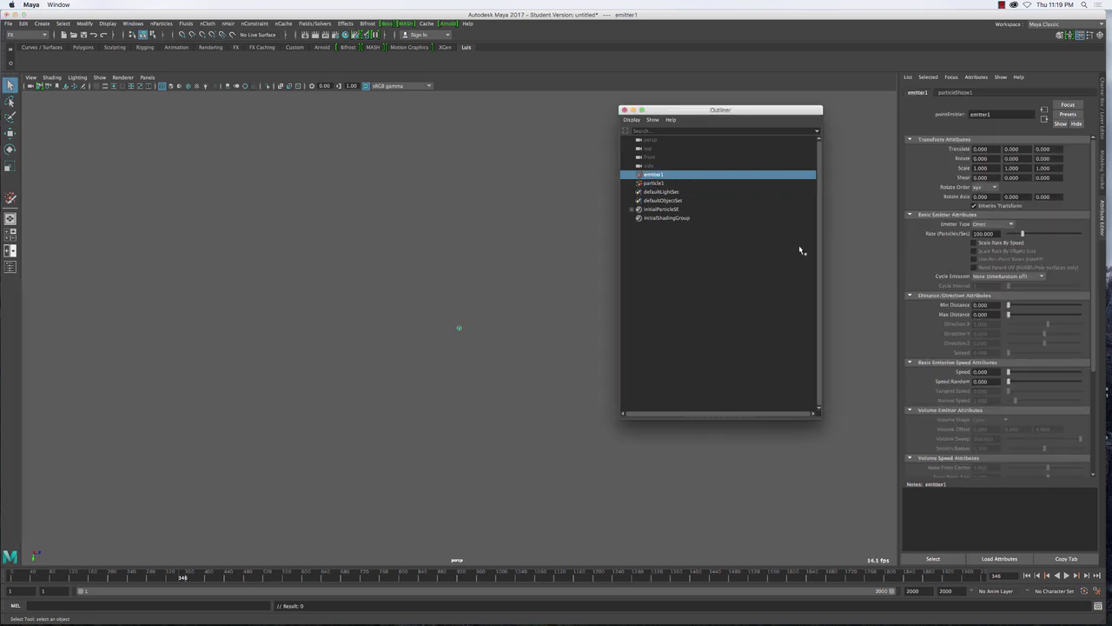
{"action": "left_click", "coordinate": [1104, 113]}
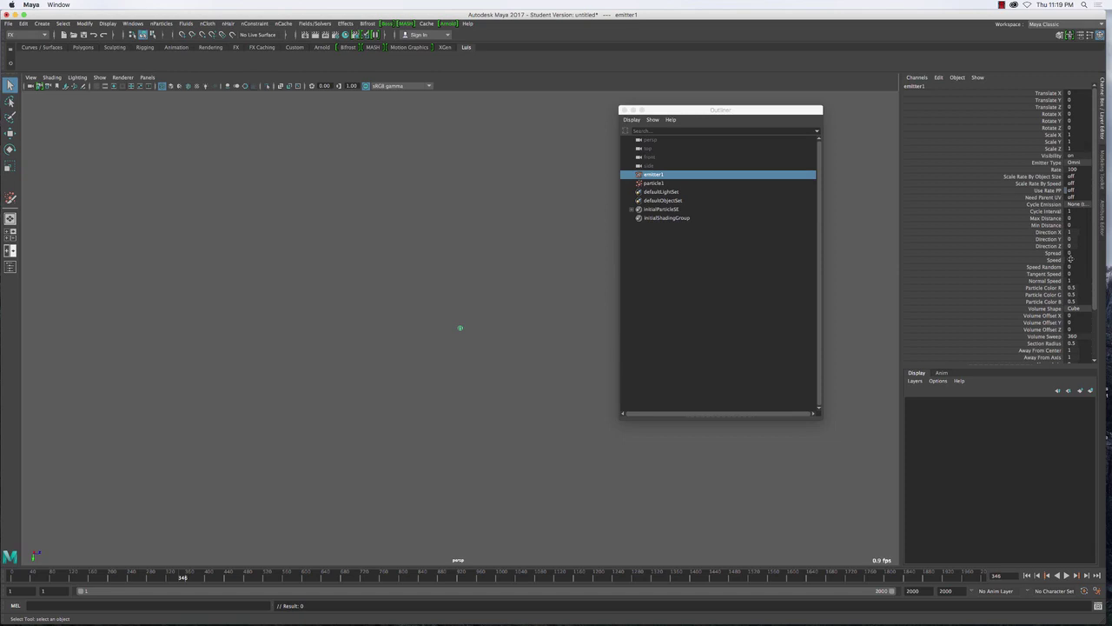
- Set the emitter's Speed to 1, play the emission to frame 114, and select the emitted particles
{"action": "double_click", "coordinate": [1070, 260]}
{"action": "type", "text": "1"}
{"action": "key", "text": "Return"}
{"action": "left_click", "coordinate": [1067, 575]}
{"action": "key", "text": "Escape"}
{"action": "left_click", "coordinate": [522, 276]}
{"action": "scroll", "coordinate": [508, 285], "scroll_direction": "down", "scroll_amount": 6}
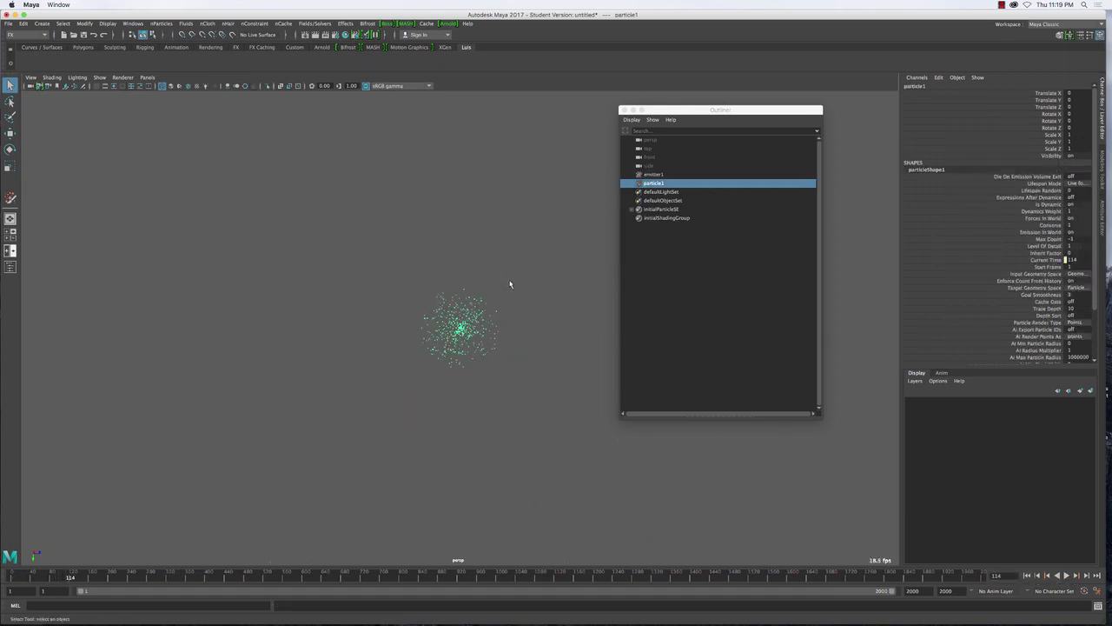
- Continue the emission to frame 261, select the particle cloud, and return to the first frame
{"action": "left_click", "coordinate": [1068, 575]}
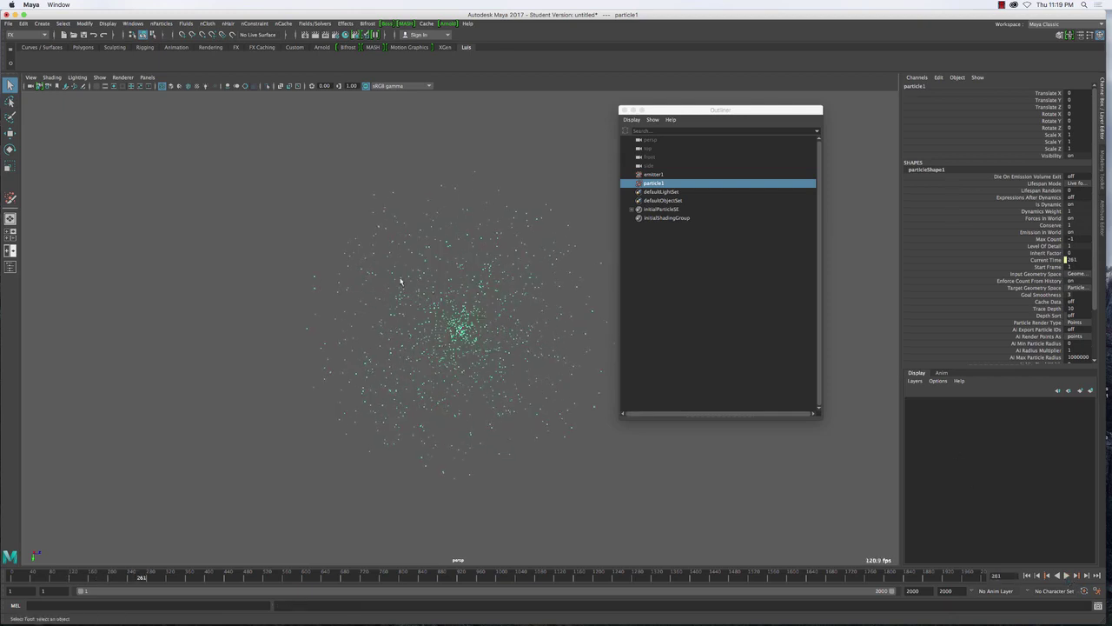
{"action": "left_click_drag", "start_coordinate": [310, 231], "coordinate": [504, 254]}
{"action": "key", "text": "Escape"}
{"action": "left_click", "coordinate": [1027, 575]}
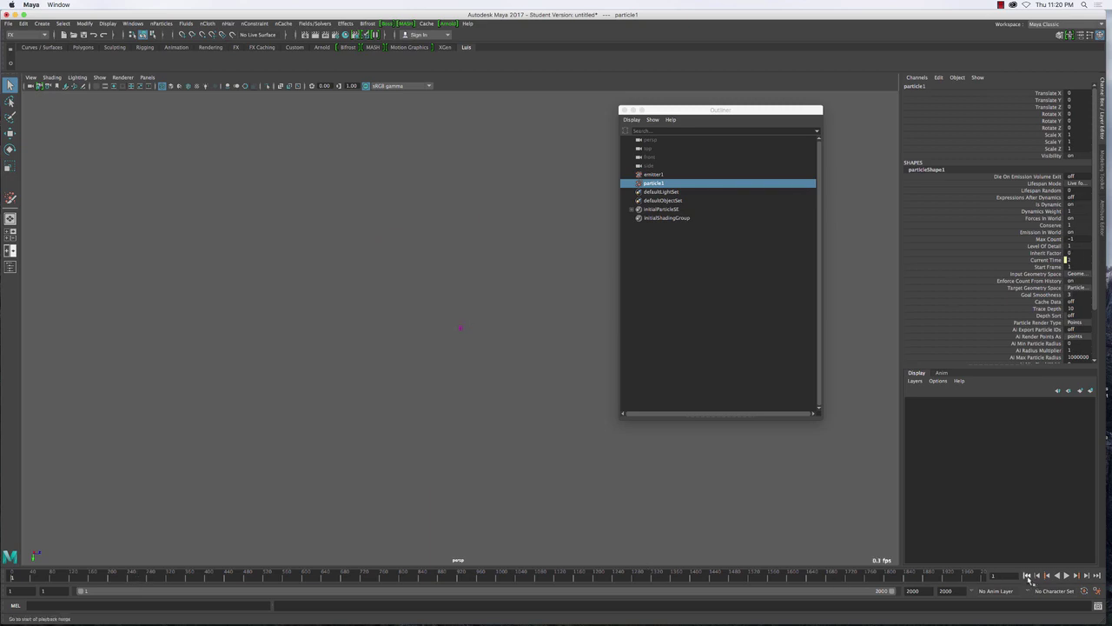
- Select the emitter, replay its emission to frame 108, and select the particles to judge their spread
{"action": "left_click", "coordinate": [654, 174]}
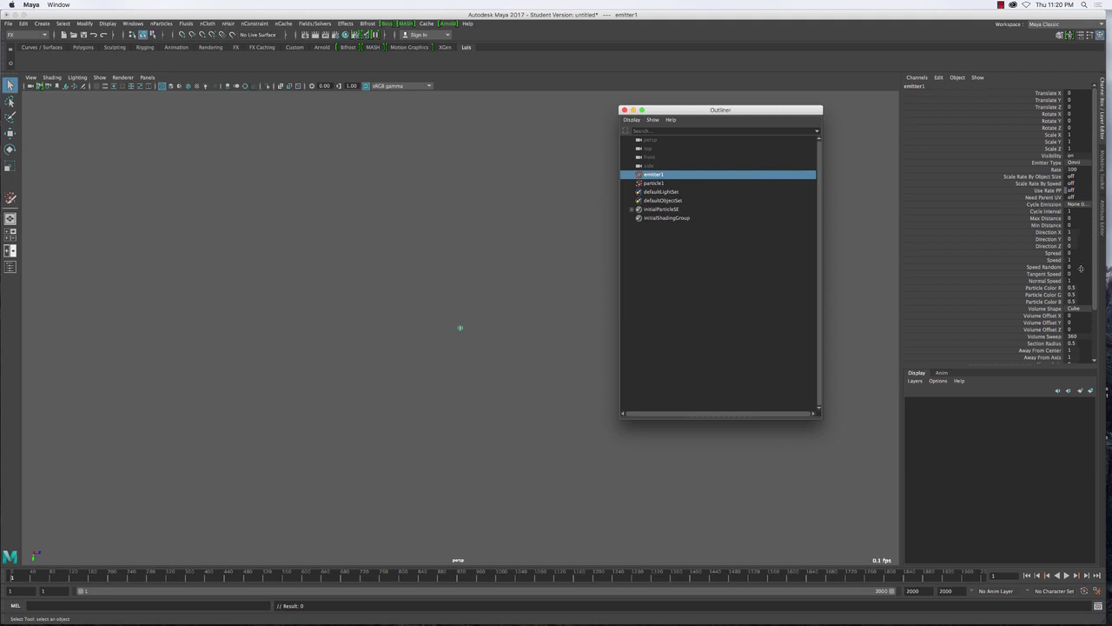
{"action": "left_click", "coordinate": [1066, 576]}
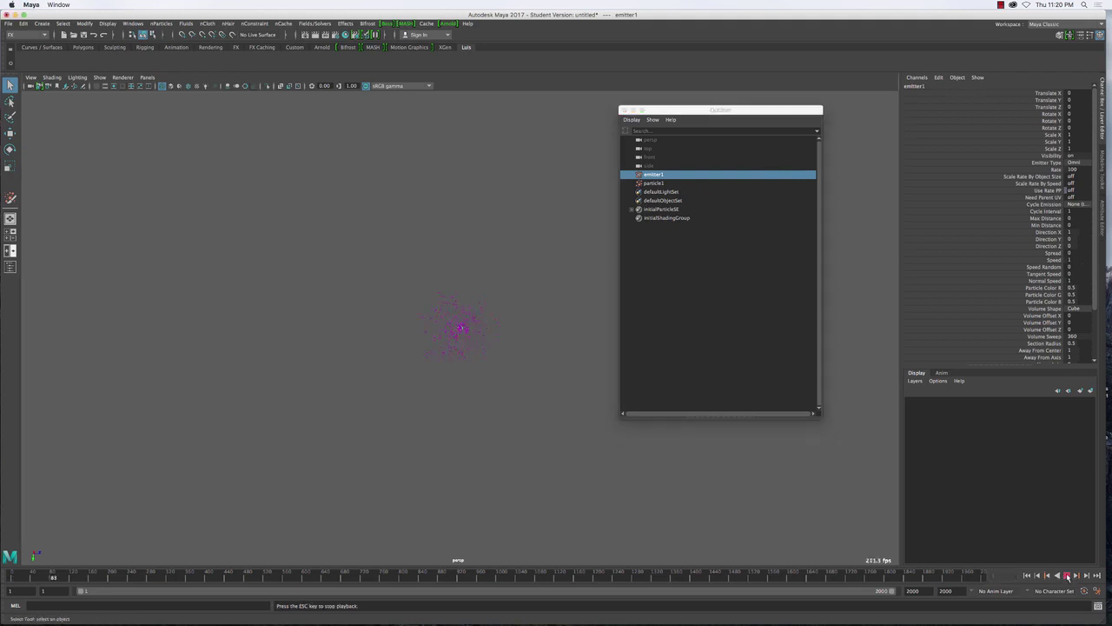
{"action": "left_click_drag", "start_coordinate": [355, 249], "coordinate": [456, 292]}
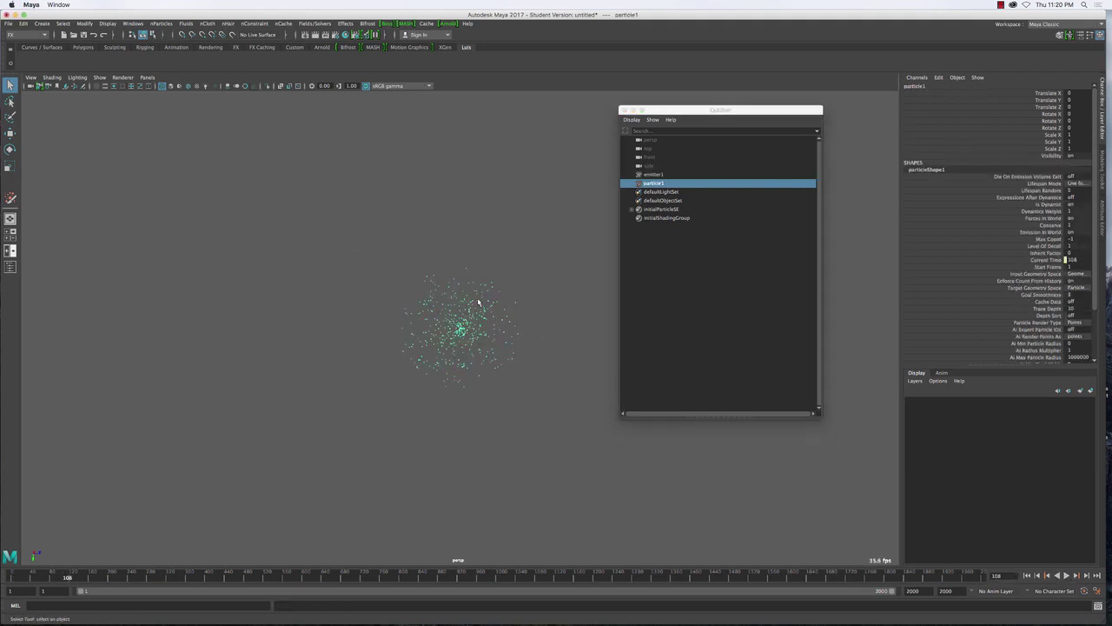
- Set the emitter's Speed to 2, play the emission to frame 97, and select the emitted particles
{"action": "left_click", "coordinate": [652, 175]}
{"action": "left_click", "coordinate": [1069, 261]}
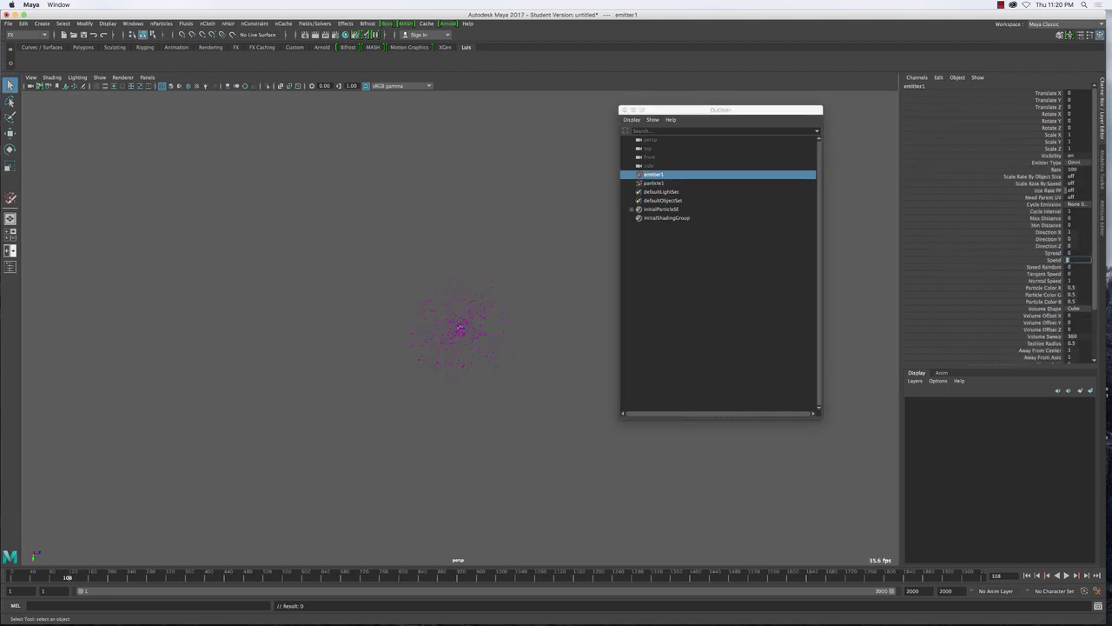
{"action": "double_click", "coordinate": [1069, 261]}
{"action": "left_click", "coordinate": [1066, 576]}
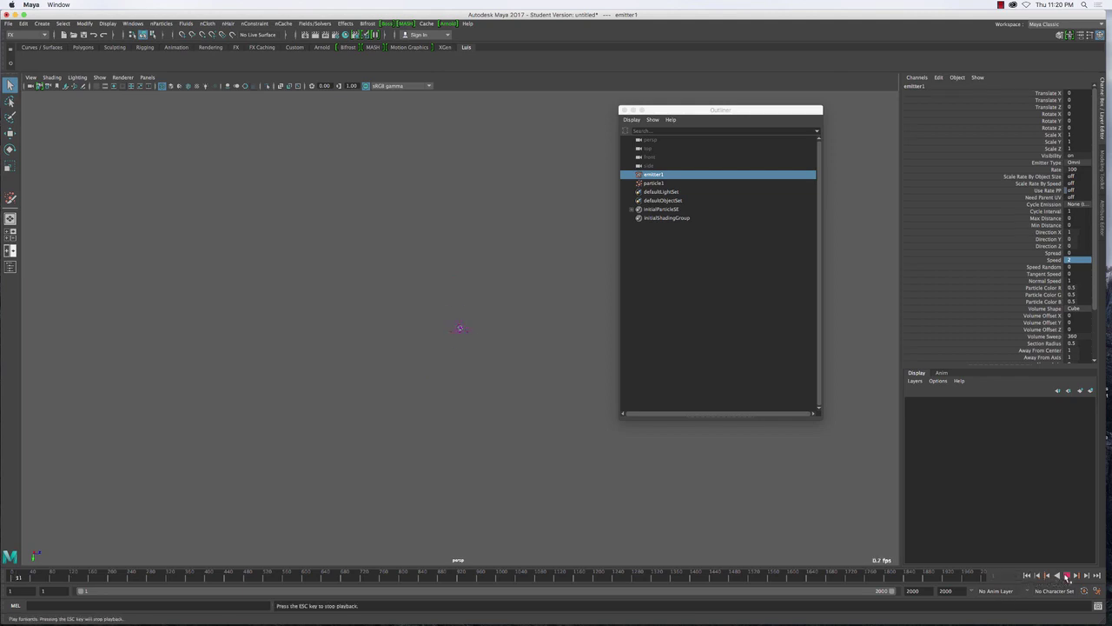
{"action": "left_click", "coordinate": [1067, 576]}
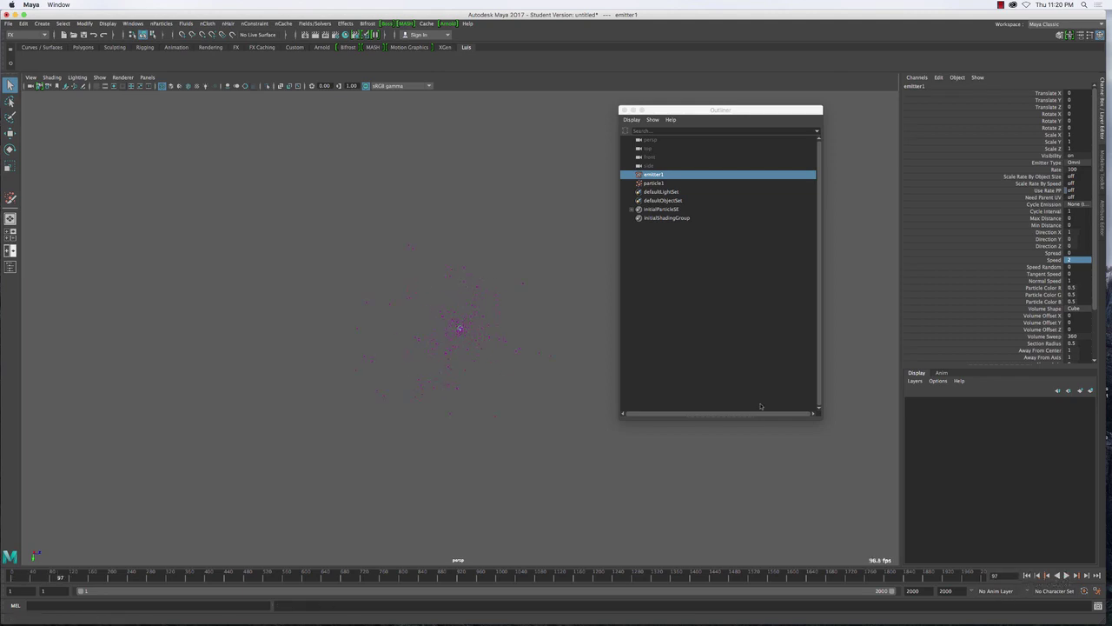
{"action": "left_click_drag", "start_coordinate": [367, 233], "coordinate": [465, 278]}
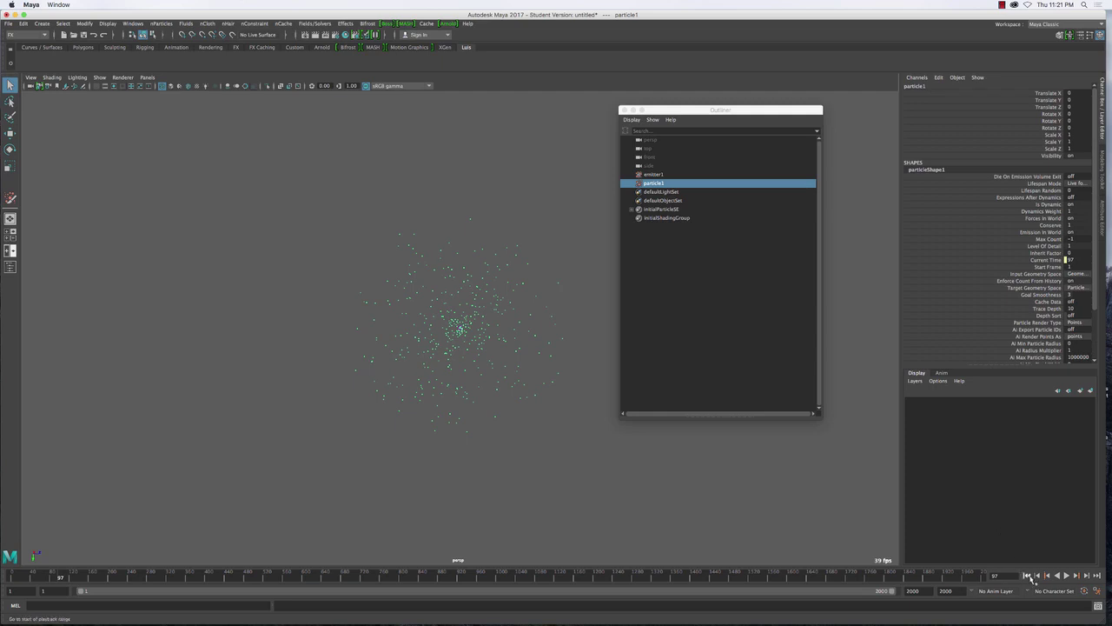
- Return to the first frame and delete both the emitter and its particle object
{"action": "left_click", "coordinate": [1026, 575]}
{"action": "left_click", "coordinate": [677, 174]}
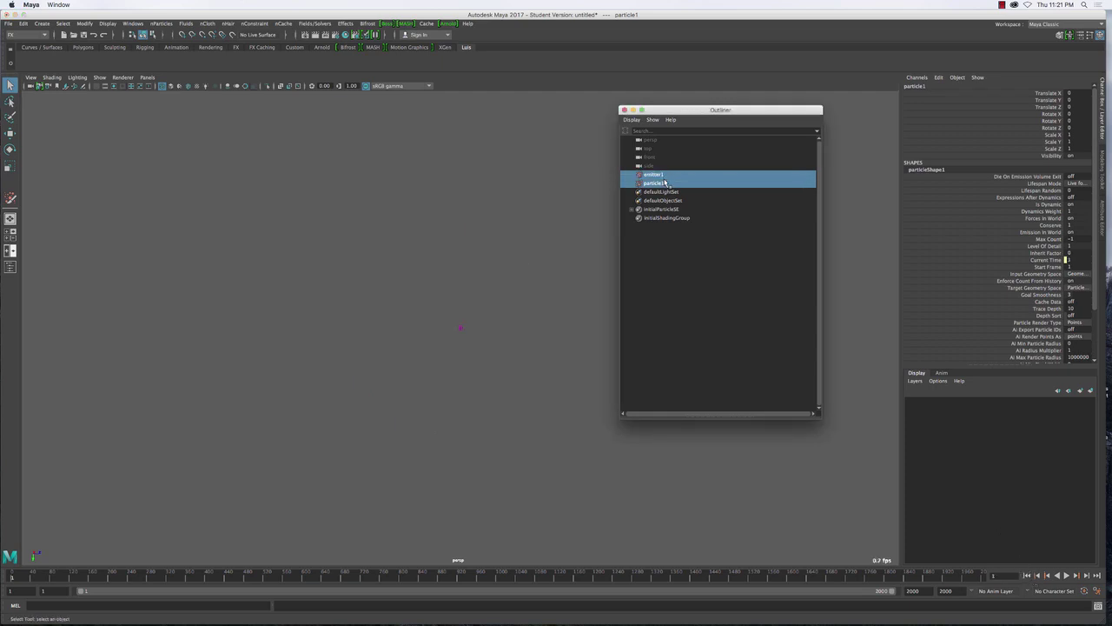
{"action": "left_click", "coordinate": [667, 183], "text": "shift"}
{"action": "key", "text": "Delete"}
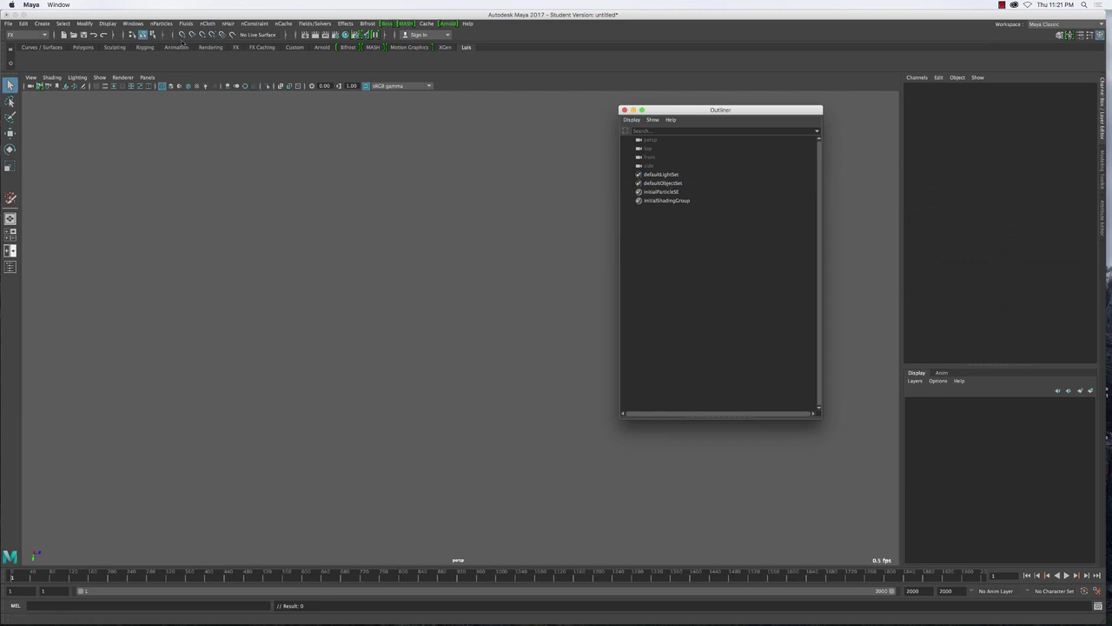
- Create a legacy particle emitter of type Volume with a Cube volume shape and a rate of 100 particles per second
{"action": "left_click", "coordinate": [160, 23]}
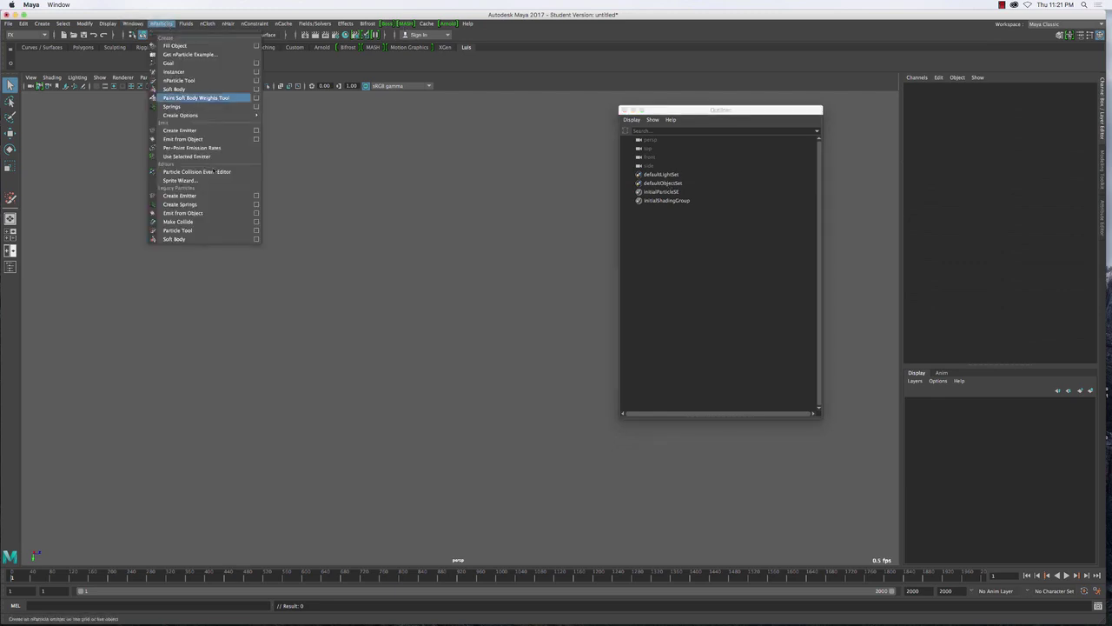
{"action": "left_click", "coordinate": [257, 195]}
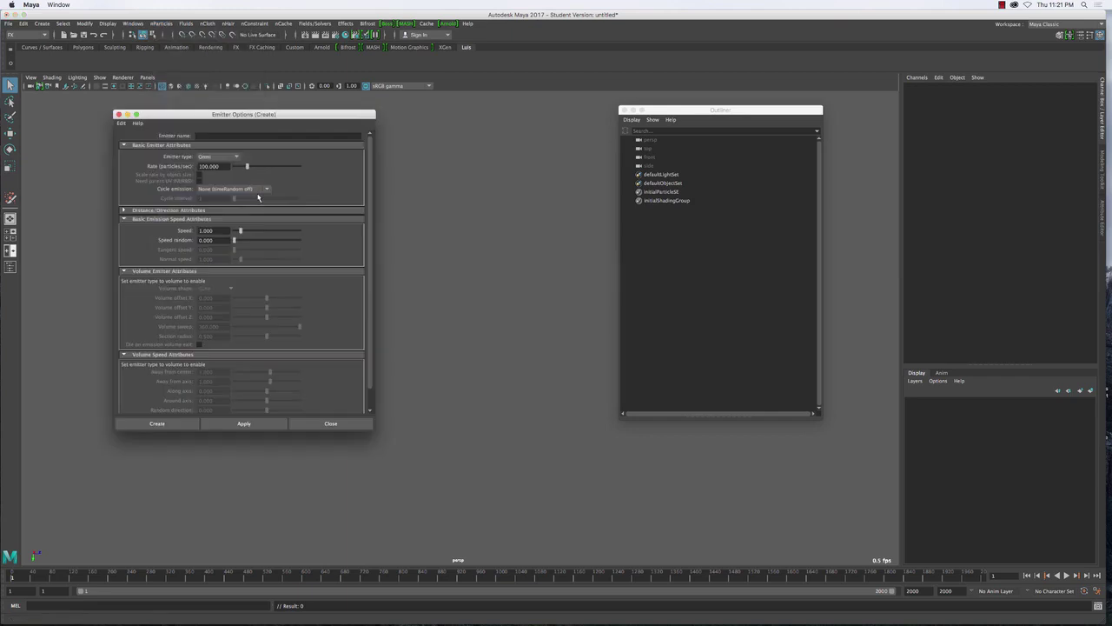
{"action": "left_click", "coordinate": [217, 156]}
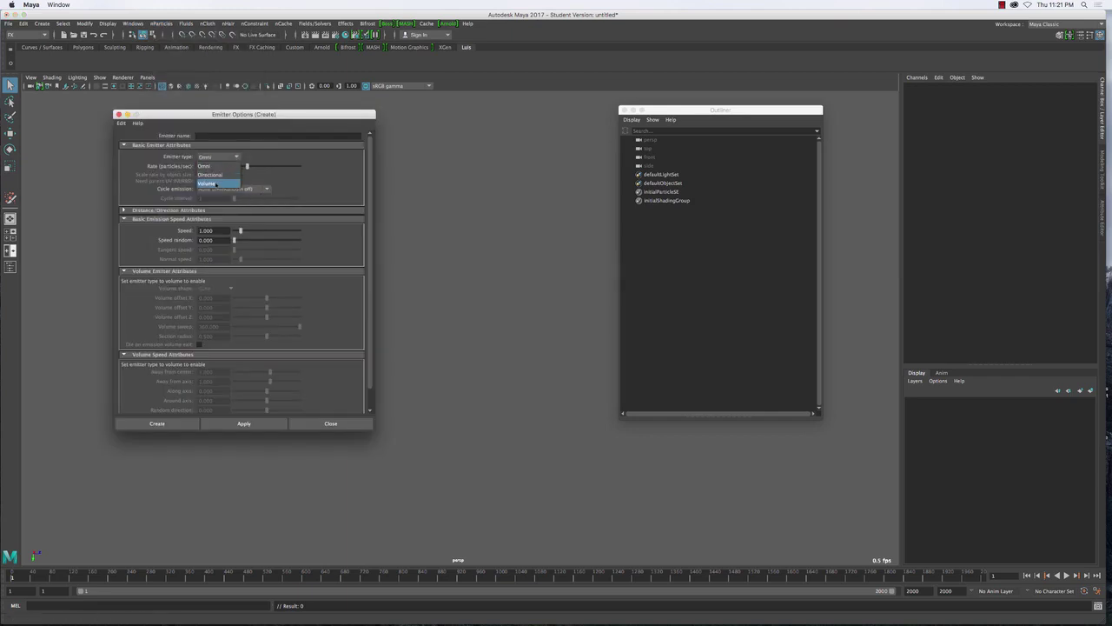
{"action": "left_click", "coordinate": [208, 184]}
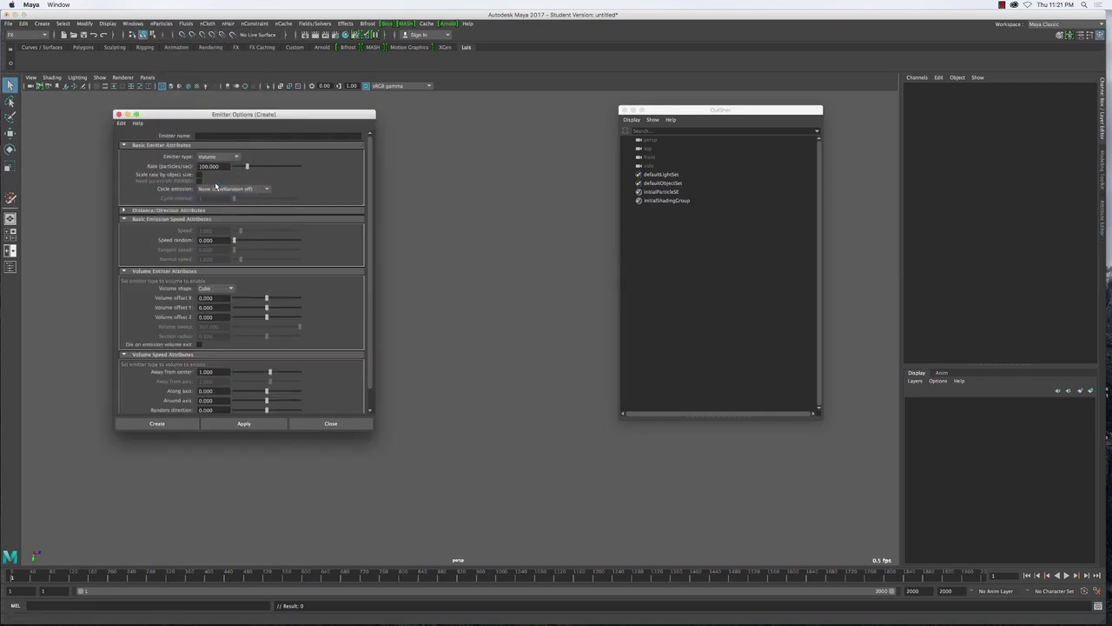
{"action": "left_click_drag", "start_coordinate": [183, 115], "coordinate": [528, 75]}
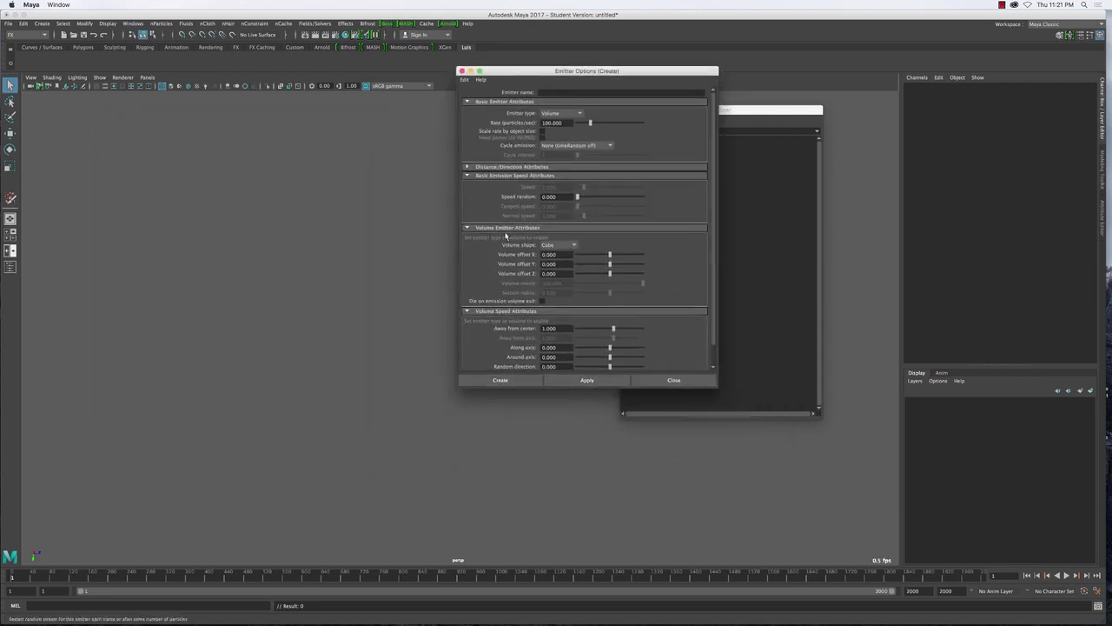
{"action": "left_click", "coordinate": [497, 380]}
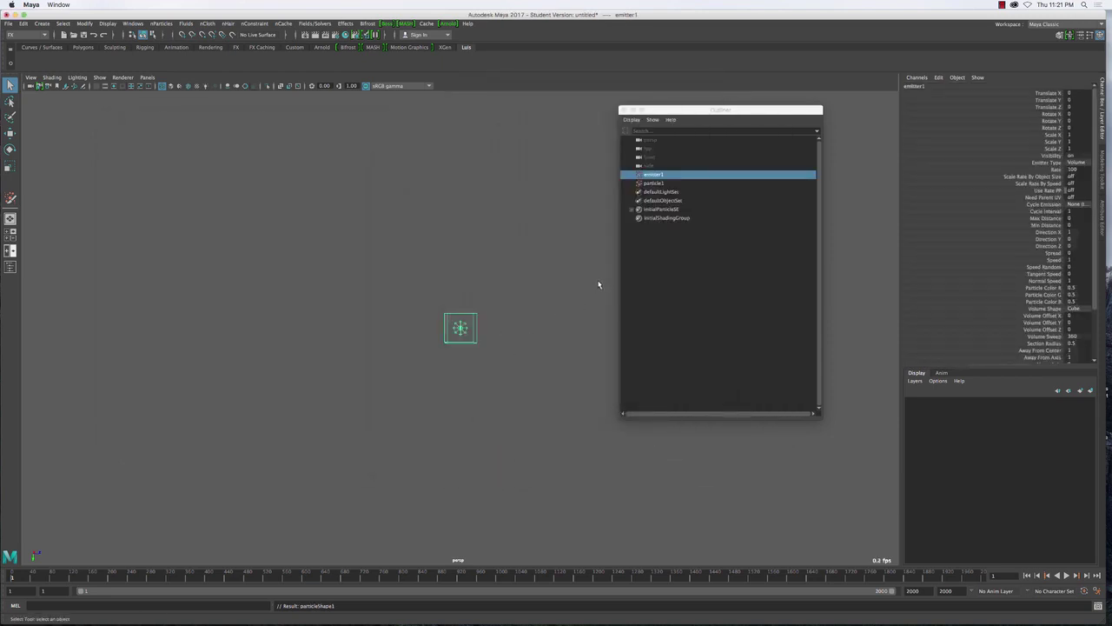
- Highlight the volume emitter's Speed channel, play the emission to frame 129, select the particles, and inspect the emitter cube up close
{"action": "left_click", "coordinate": [660, 178]}
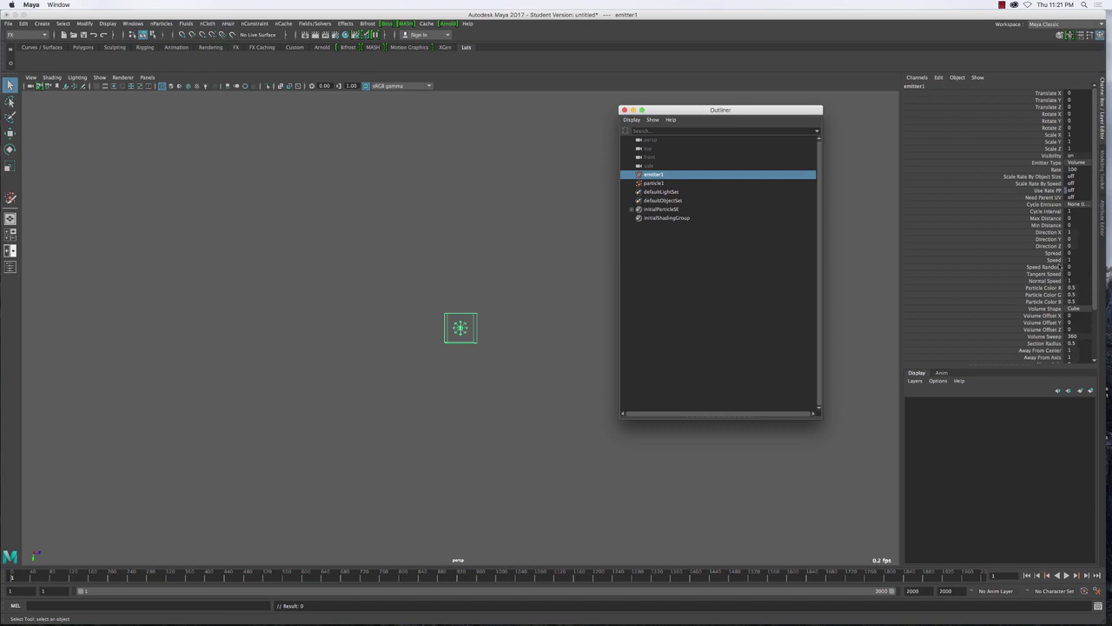
{"action": "left_click", "coordinate": [1056, 261]}
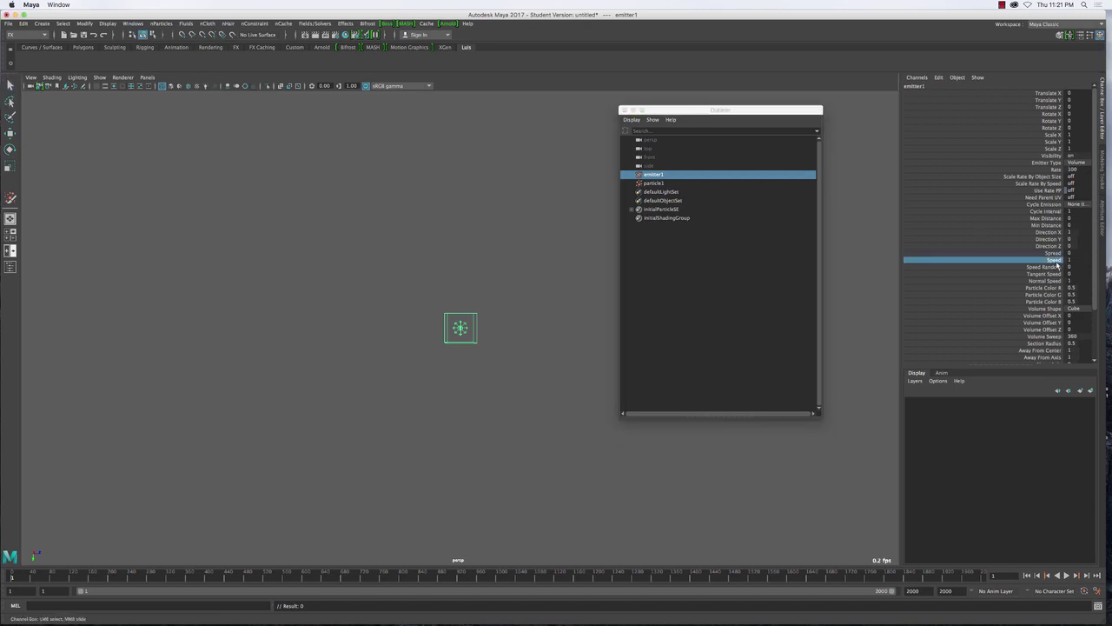
{"action": "left_click", "coordinate": [1066, 575]}
{"action": "key", "text": "Escape"}
{"action": "left_click", "coordinate": [477, 280]}
{"action": "mouse_move", "coordinate": [459, 342]}
{"action": "left_mouse_down", "text": "alt"}
{"action": "mouse_move", "coordinate": [474, 348]}
{"action": "mouse_move", "coordinate": [469, 369]}
{"action": "mouse_move", "coordinate": [451, 368]}
{"action": "mouse_move", "coordinate": [452, 346]}
{"action": "left_mouse_up", "text": "alt"}
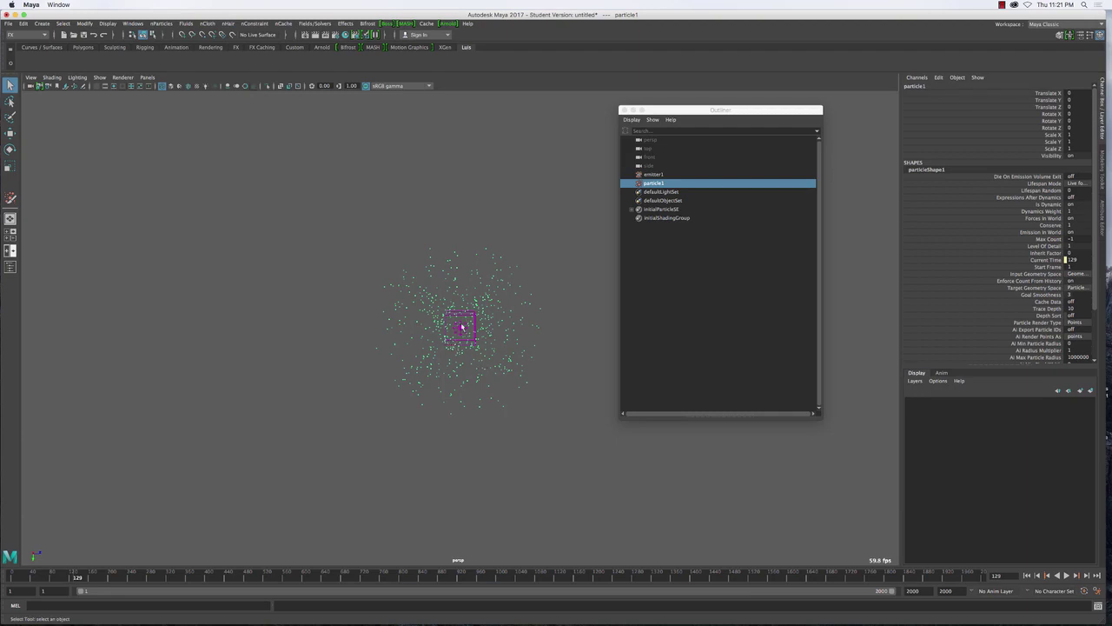
{"action": "scroll", "coordinate": [490, 360], "scroll_direction": "up", "scroll_amount": 8}
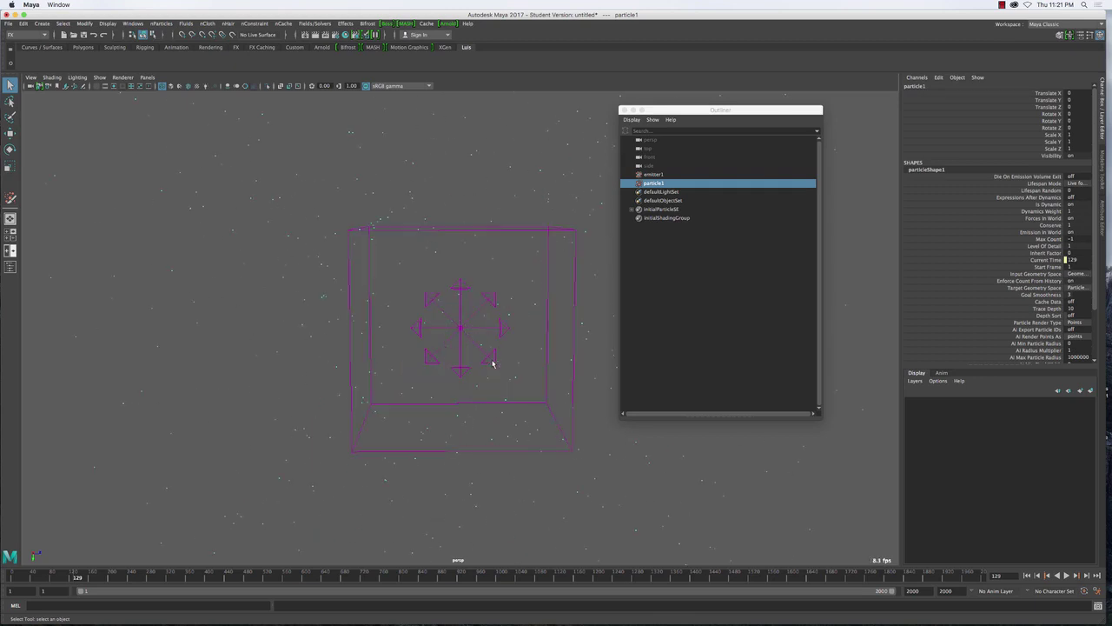
{"action": "scroll", "coordinate": [491, 363], "scroll_direction": "up", "scroll_amount": 4}
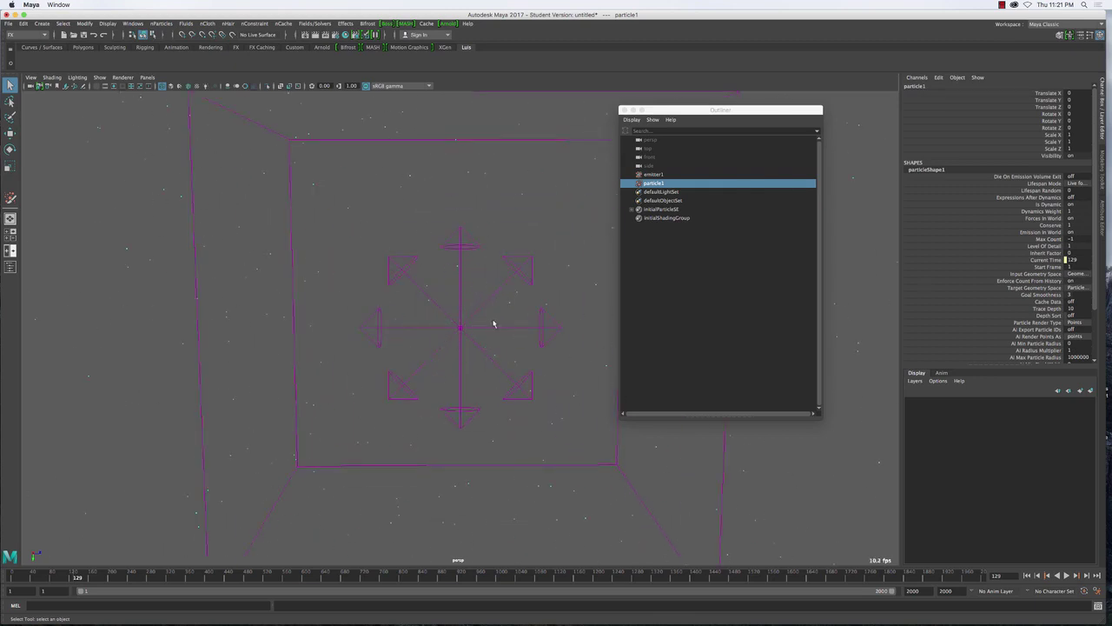
- Set the volume emitter's Speed to 0, replay the emission from the first frame to frame 238, and select the particles
{"action": "left_click_drag", "start_coordinate": [495, 322], "coordinate": [442, 347], "text": "alt"}
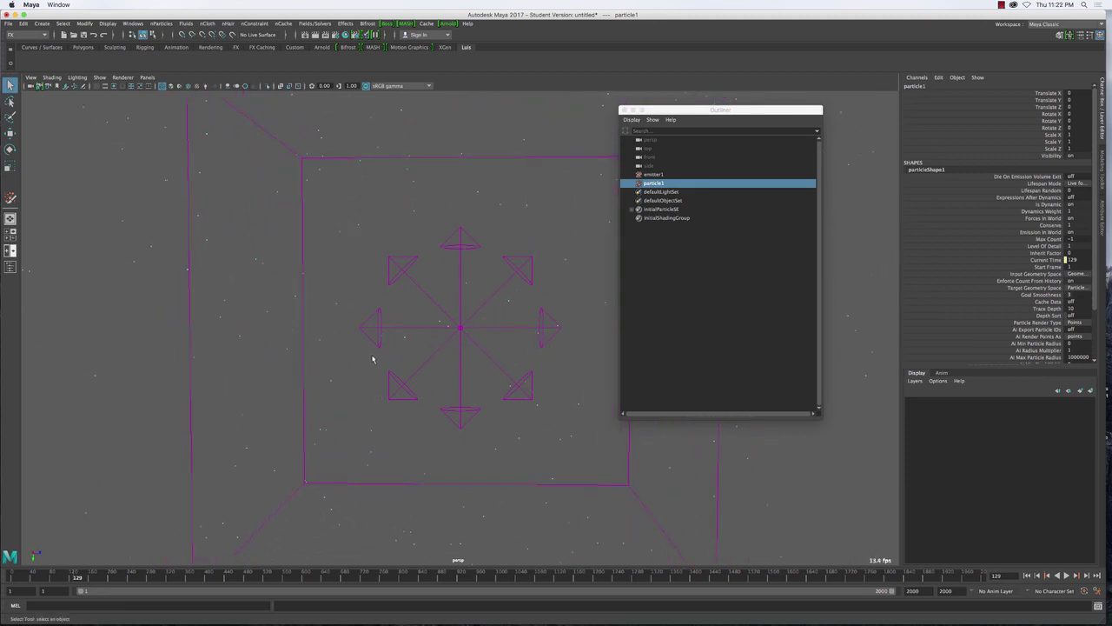
{"action": "scroll", "coordinate": [485, 350], "scroll_direction": "up", "scroll_amount": 2}
{"action": "scroll", "coordinate": [485, 349], "scroll_direction": "down", "scroll_amount": 8}
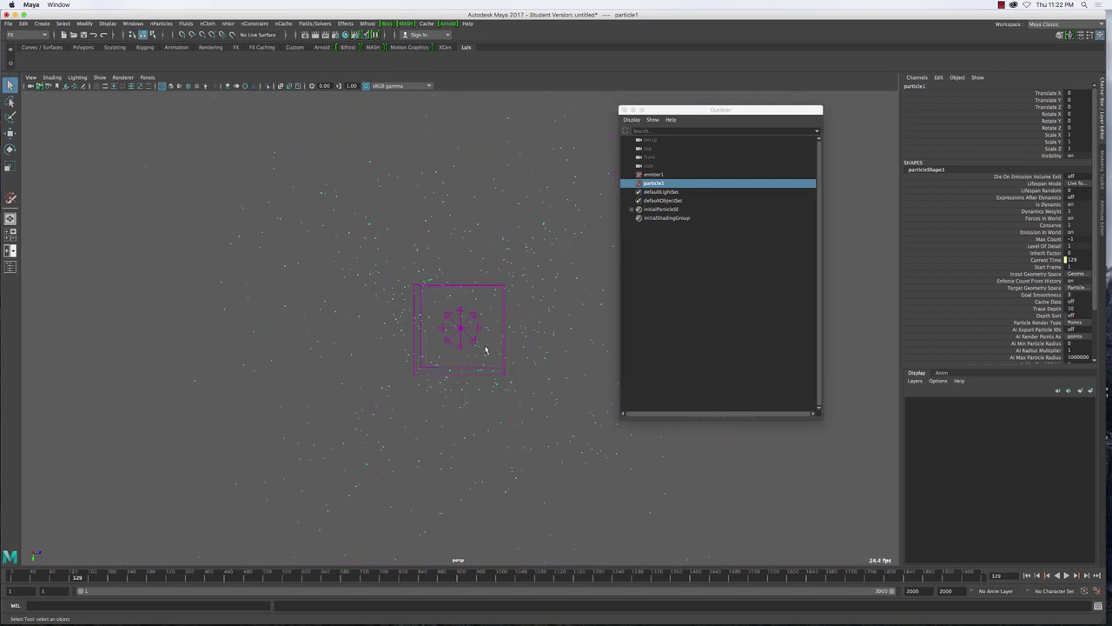
{"action": "scroll", "coordinate": [452, 330], "scroll_direction": "down", "scroll_amount": 4}
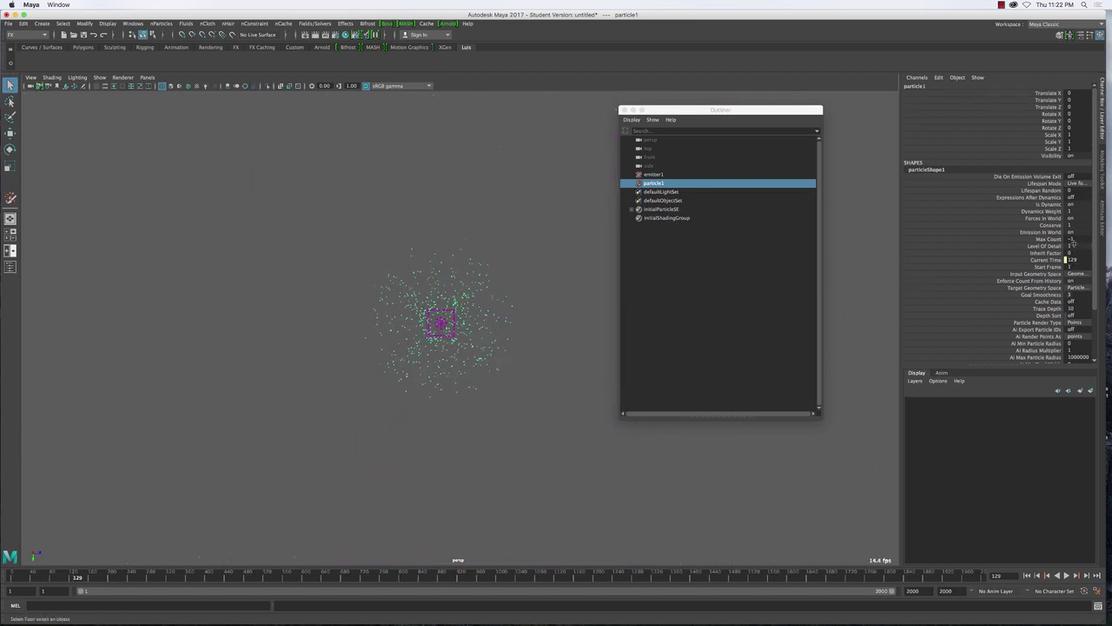
{"action": "left_click", "coordinate": [653, 175]}
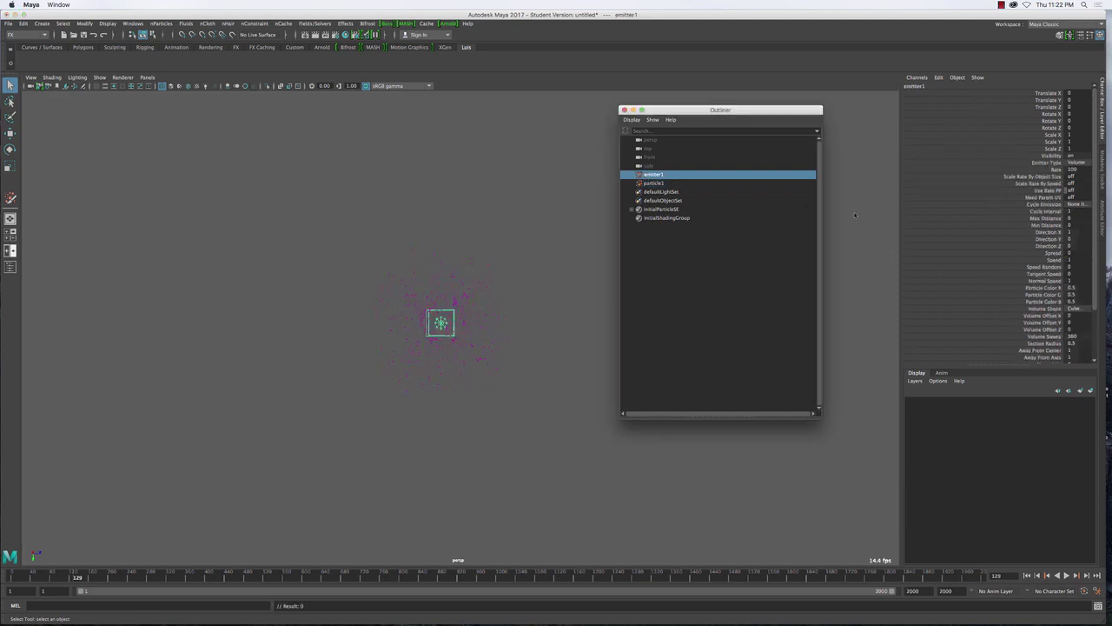
{"action": "left_click", "coordinate": [1071, 260]}
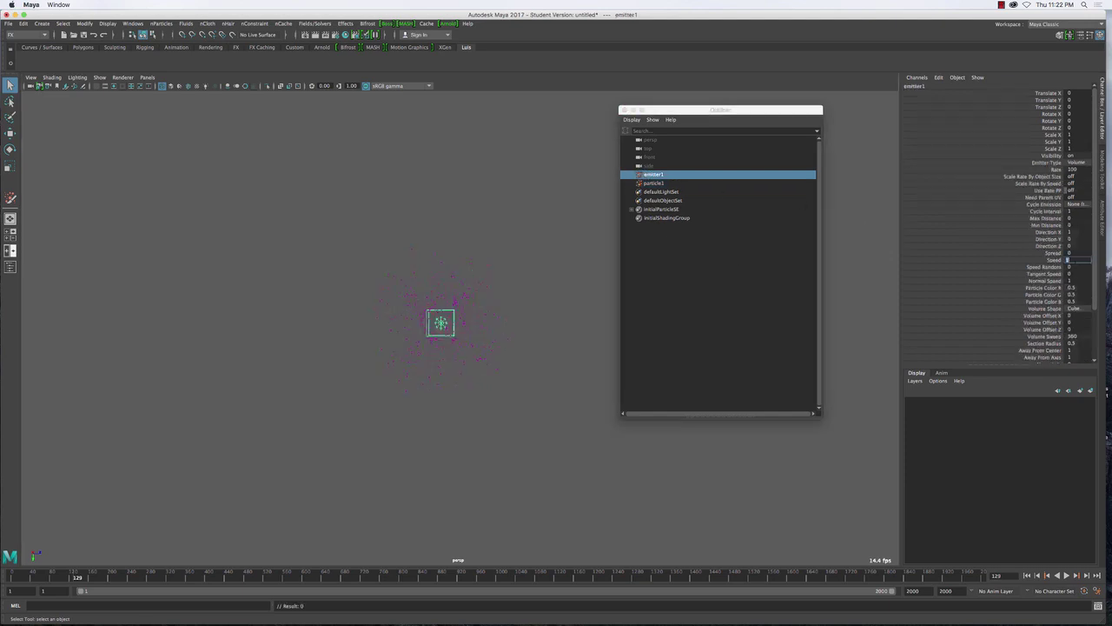
{"action": "type", "text": "0"}
{"action": "key", "text": "Return"}
{"action": "left_click", "coordinate": [1028, 576]}
{"action": "left_click", "coordinate": [1066, 575]}
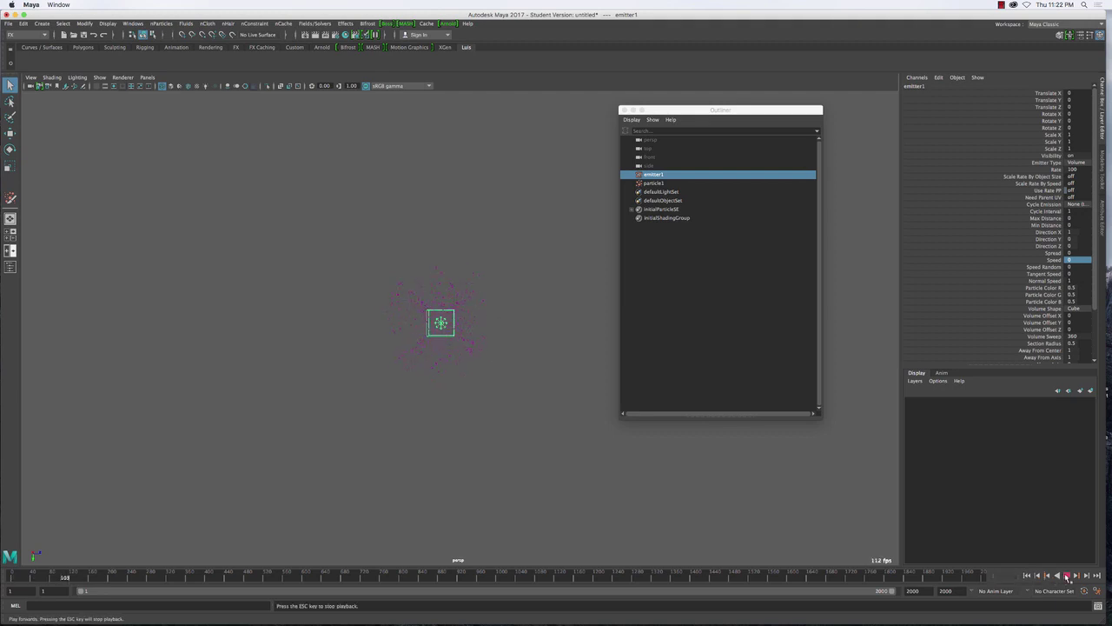
{"action": "left_click_drag", "start_coordinate": [322, 244], "coordinate": [446, 263]}
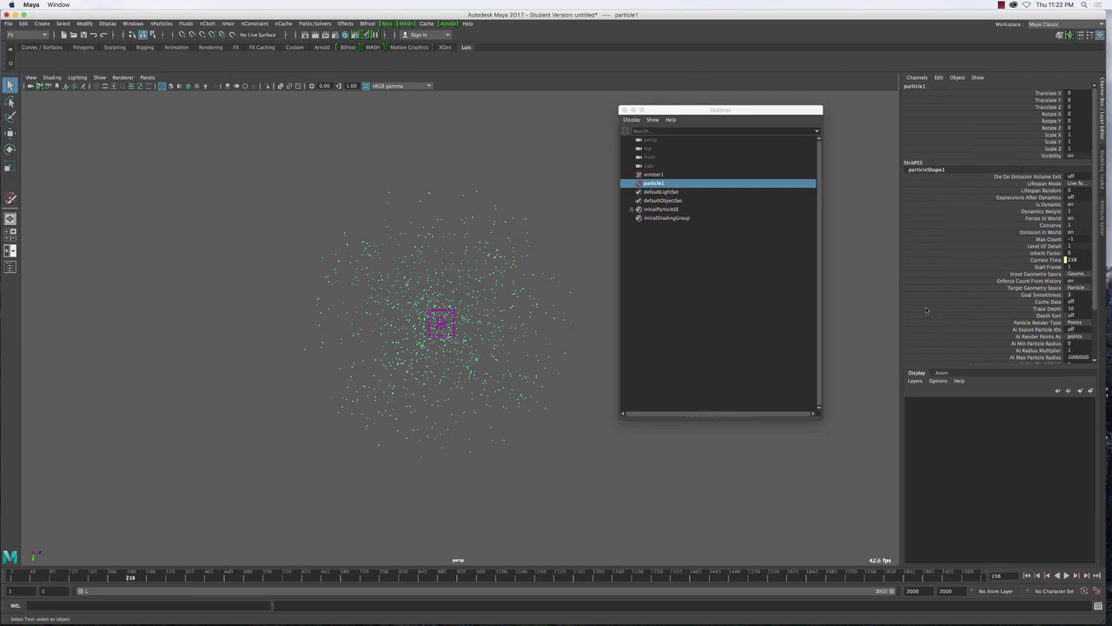
- Select the volume emitter and inspect its cube and direction arrows among the particles
{"action": "left_click", "coordinate": [654, 175]}
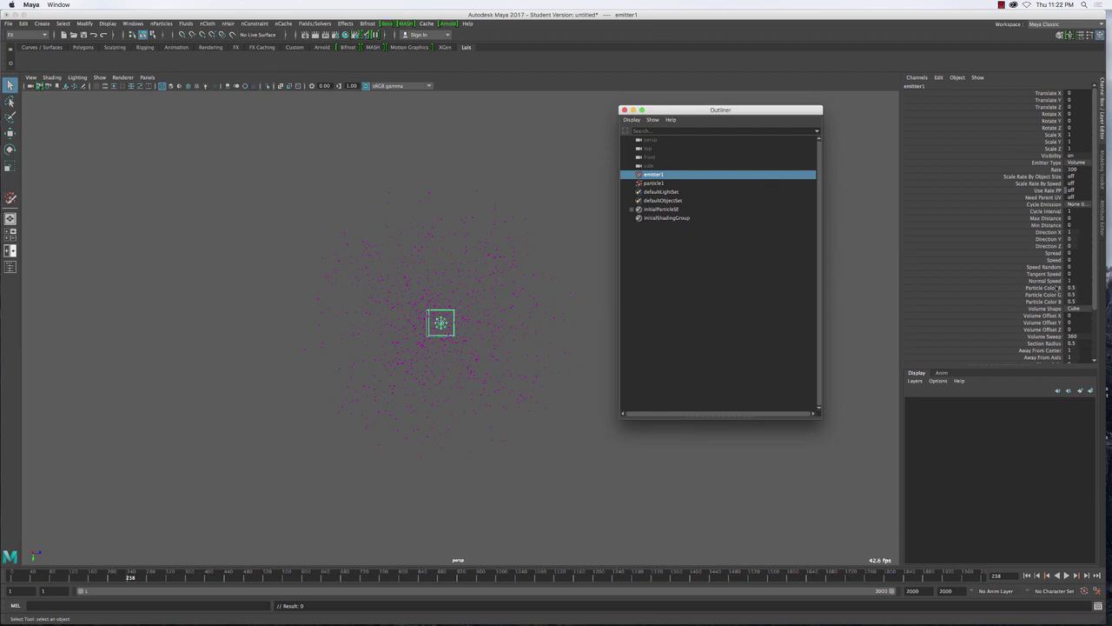
{"action": "scroll", "coordinate": [600, 301], "scroll_direction": "up", "scroll_amount": 3}
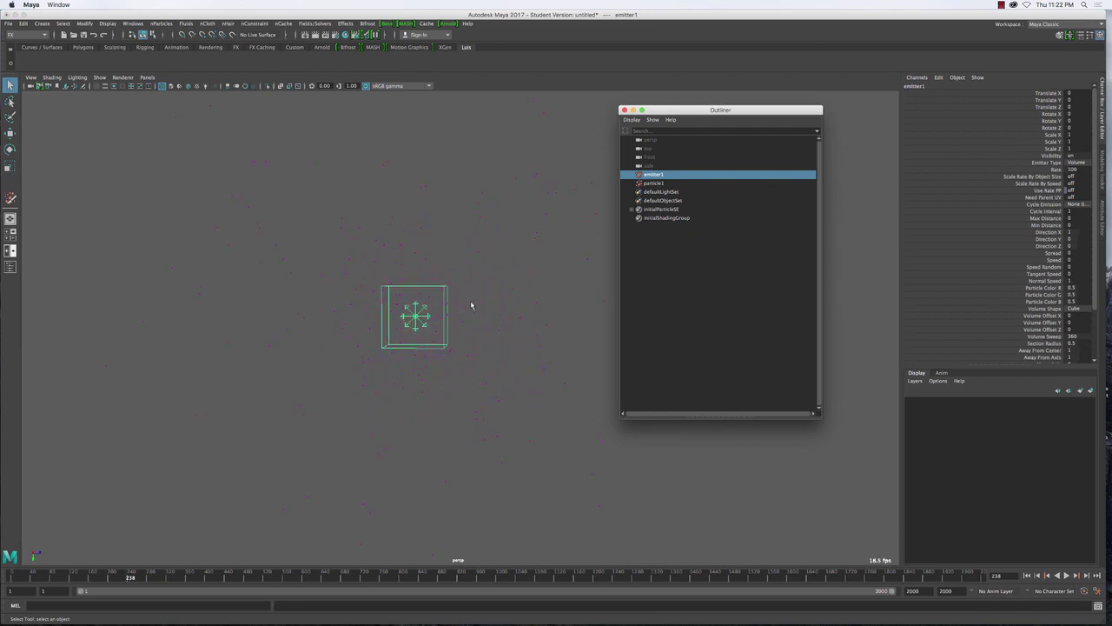
{"action": "scroll", "coordinate": [1043, 286], "scroll_direction": "down", "scroll_amount": 3}
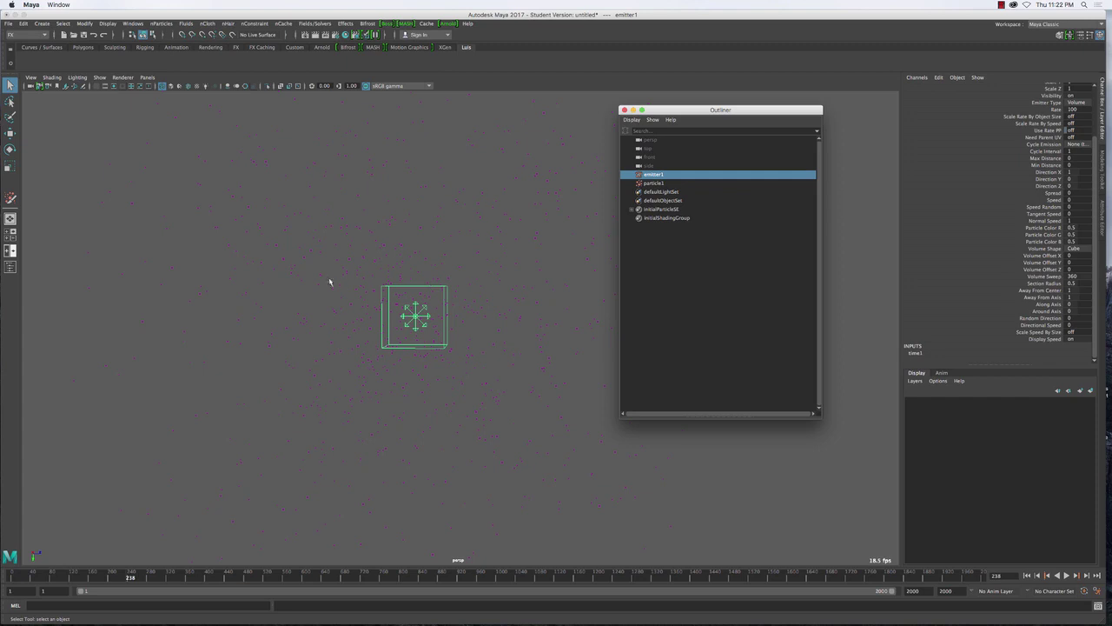
{"action": "left_click_drag", "start_coordinate": [449, 323], "coordinate": [396, 313]}
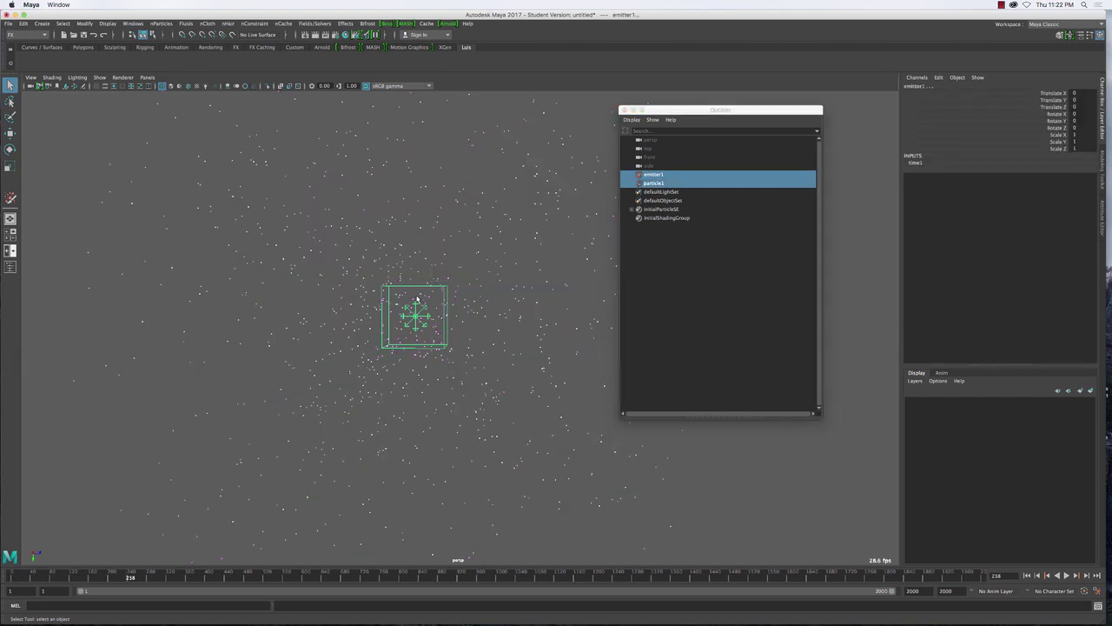
{"action": "left_click", "coordinate": [664, 176]}
{"action": "scroll", "coordinate": [1046, 300], "scroll_direction": "down", "scroll_amount": 3}
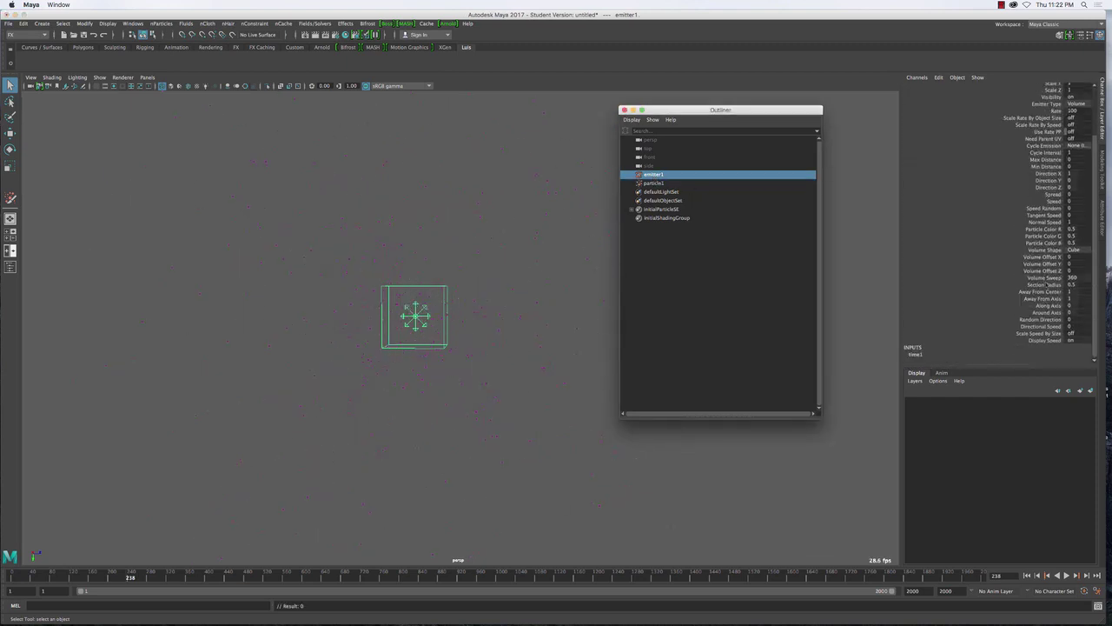
- Review the emitter's Speed and Speed Random channels, and highlight the channels from Away From Center through Around Axis
{"action": "double_click", "coordinate": [1076, 201]}
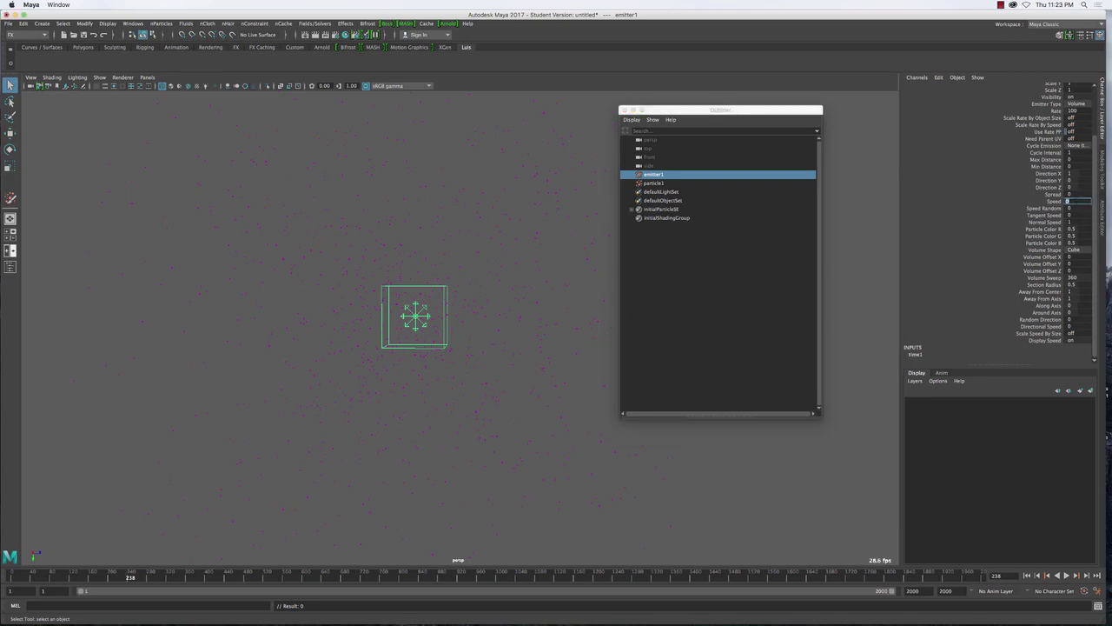
{"action": "left_click", "coordinate": [1045, 210]}
{"action": "double_click", "coordinate": [1070, 208]}
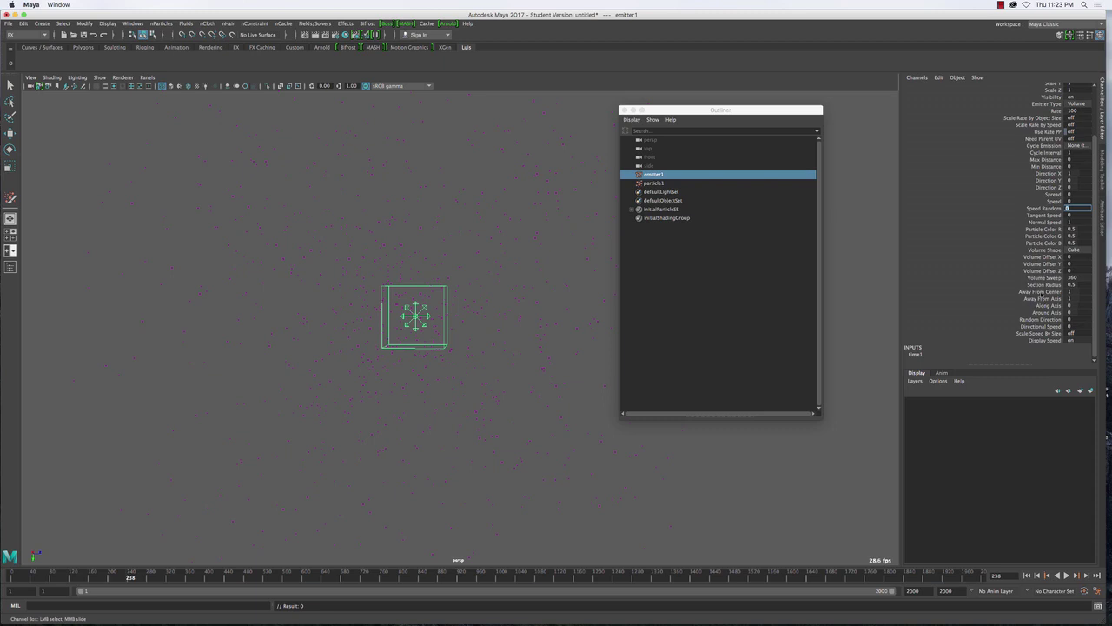
{"action": "left_click", "coordinate": [1042, 293]}
{"action": "left_click", "coordinate": [1042, 299]}
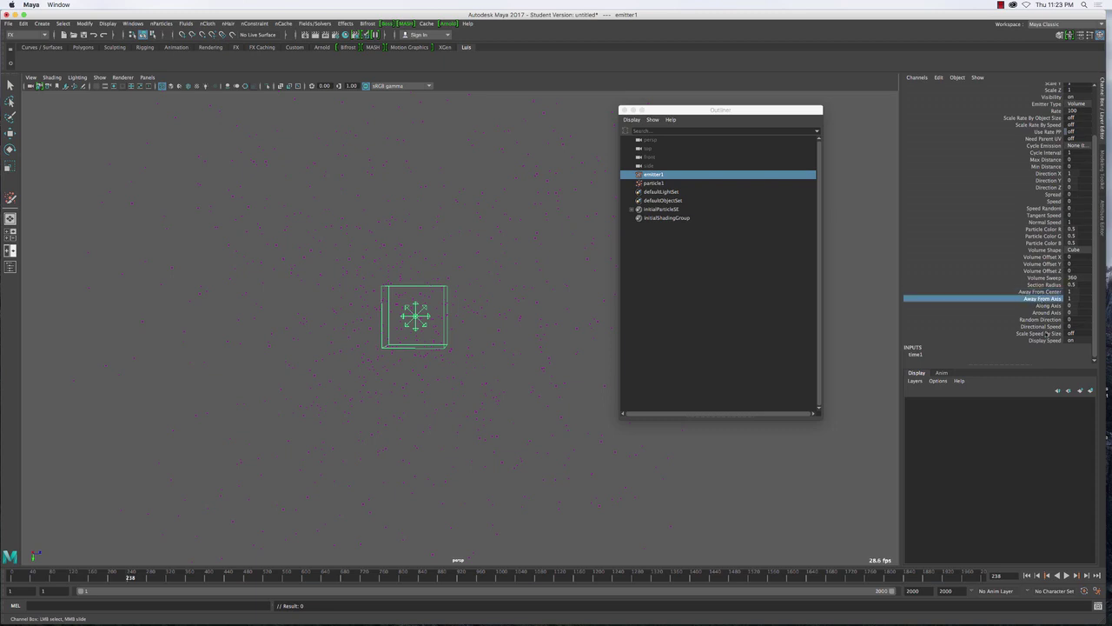
{"action": "left_click", "coordinate": [1051, 305]}
{"action": "left_click", "coordinate": [1052, 312]}
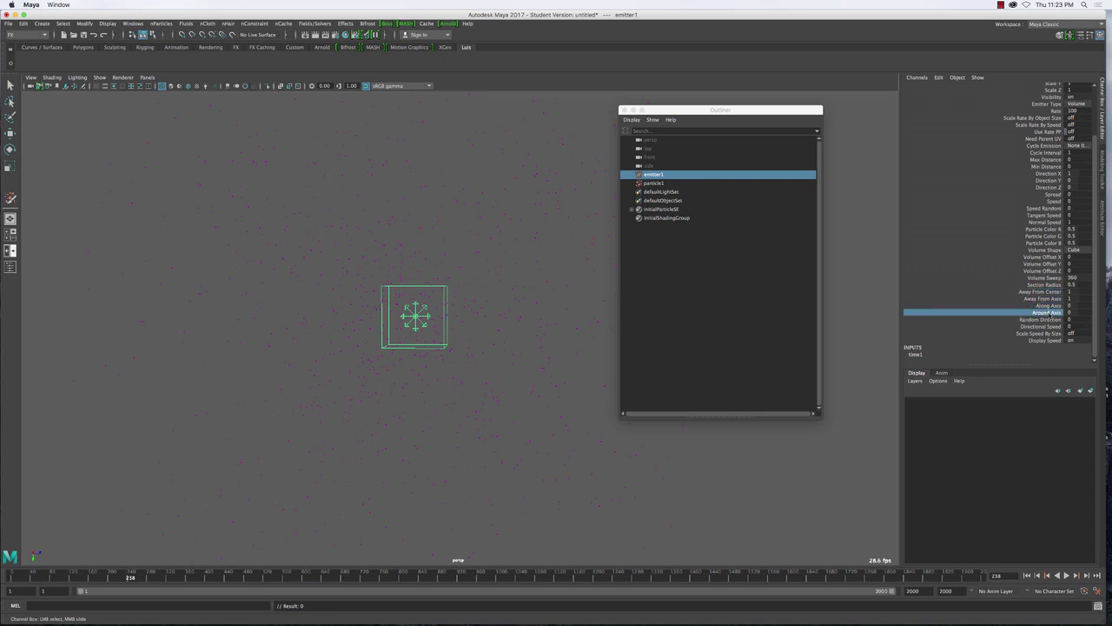
{"action": "left_click_drag", "start_coordinate": [1041, 292], "coordinate": [1044, 313]}
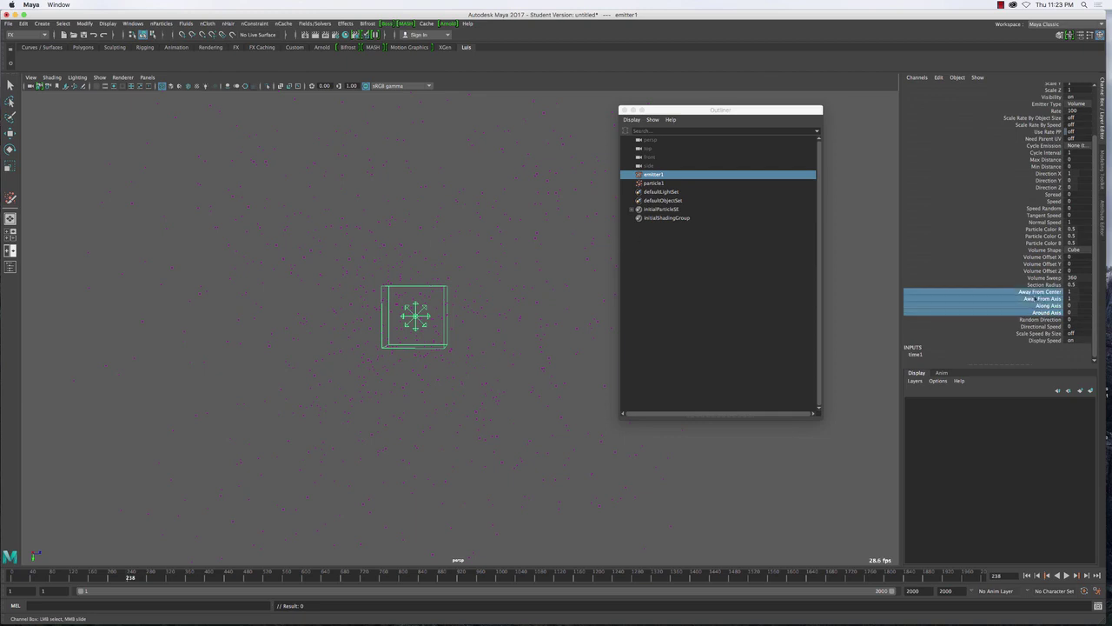
- Set the emitter's Away From Center to -1 and inspect the direction arrows inside the cube
{"action": "left_click", "coordinate": [1068, 292]}
{"action": "left_click", "coordinate": [1068, 292]}
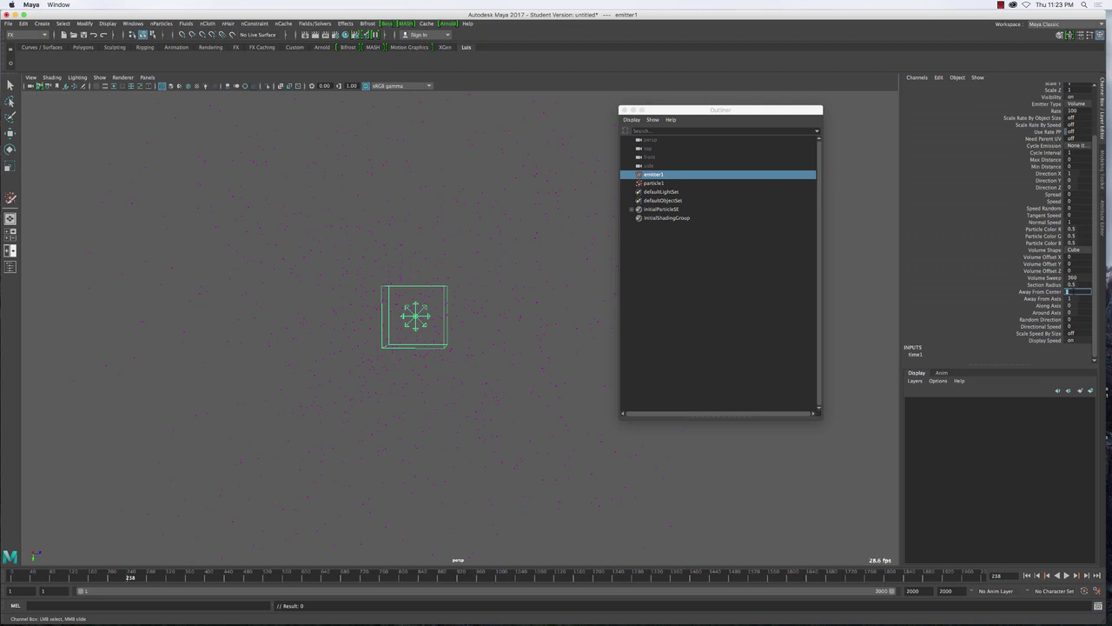
{"action": "key", "text": "Return"}
{"action": "scroll", "coordinate": [514, 347], "scroll_direction": "up", "scroll_amount": 3}
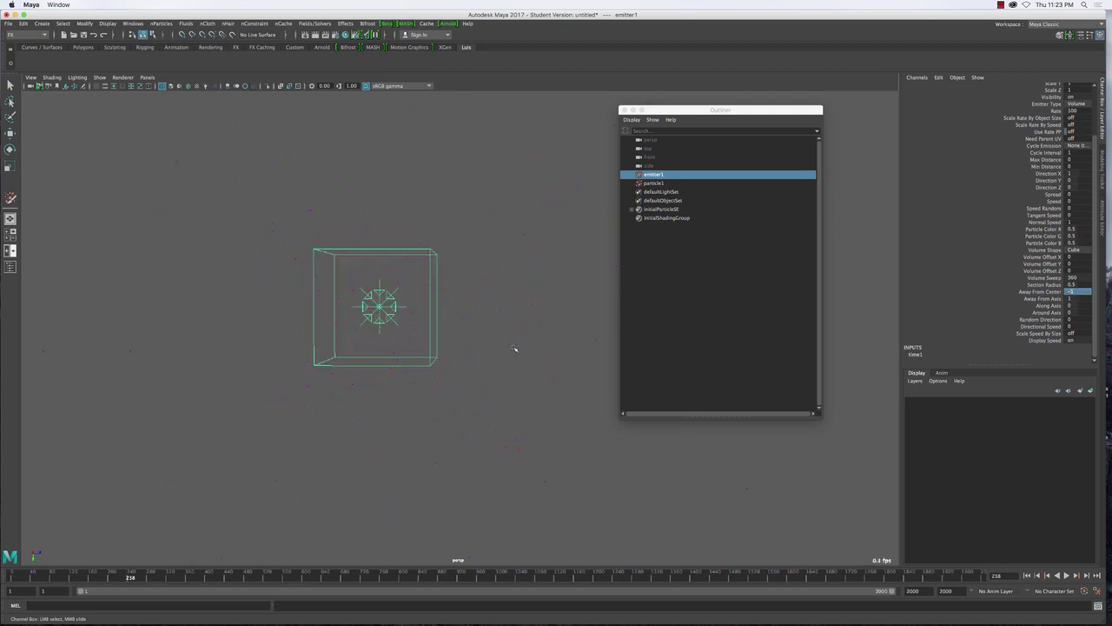
{"action": "left_click_drag", "start_coordinate": [514, 347], "coordinate": [527, 377], "text": "alt"}
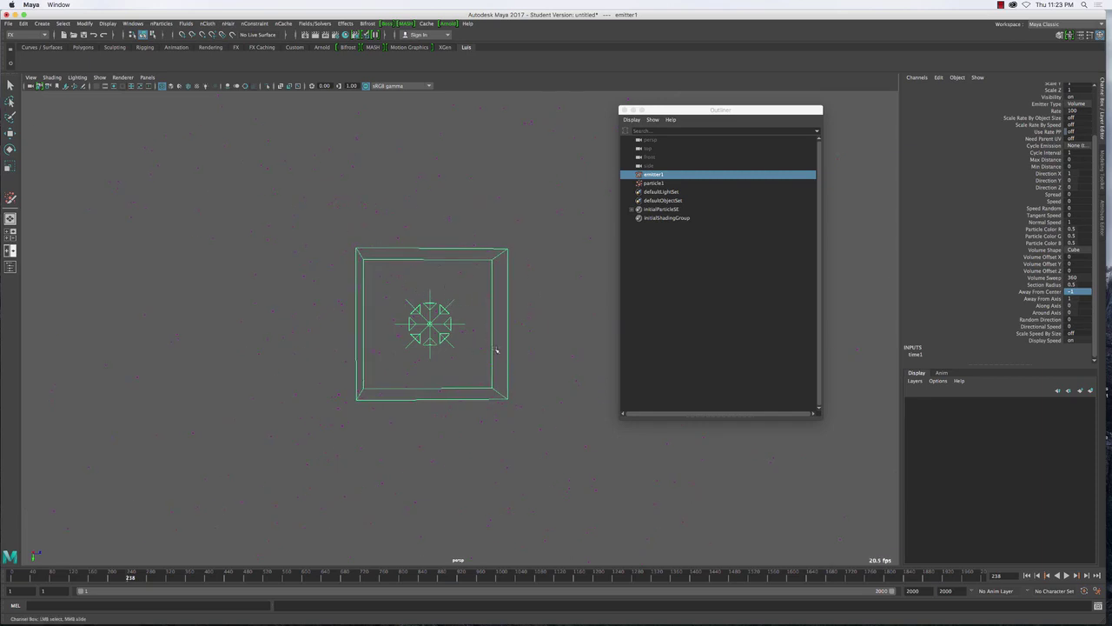
{"action": "scroll", "coordinate": [508, 416], "scroll_direction": "up", "scroll_amount": 2}
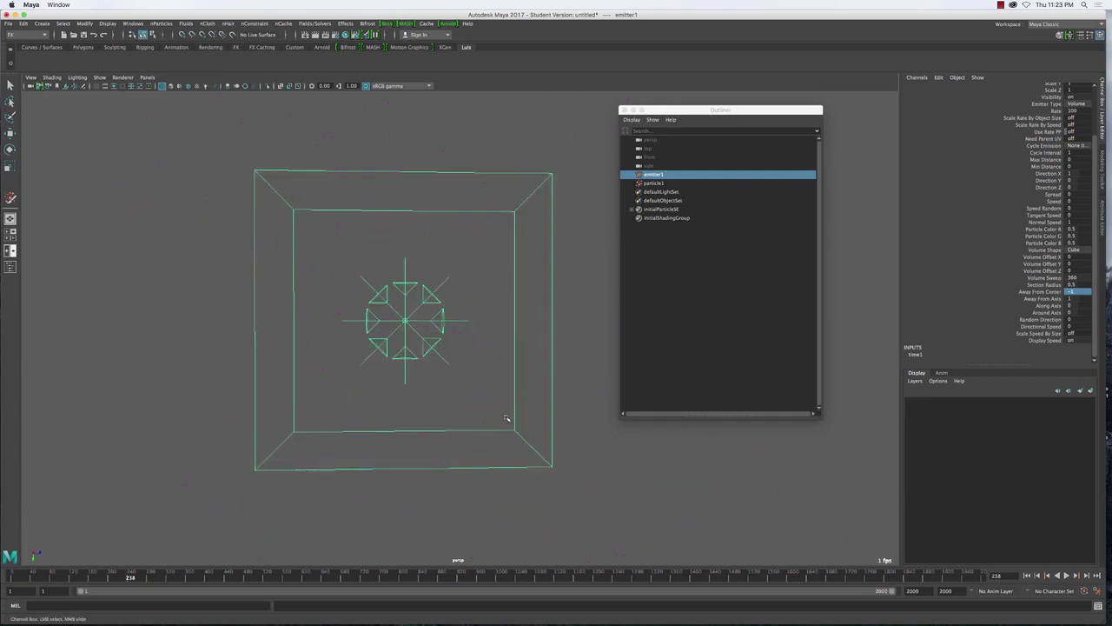
- Select the particles, replay the emission from the first frame to frame 275, and inspect how they move around the cube's center
{"action": "scroll", "coordinate": [506, 418], "scroll_direction": "down", "scroll_amount": 4}
{"action": "scroll", "coordinate": [505, 418], "scroll_direction": "down", "scroll_amount": 3}
{"action": "key", "text": "q"}
{"action": "left_click", "coordinate": [470, 320]}
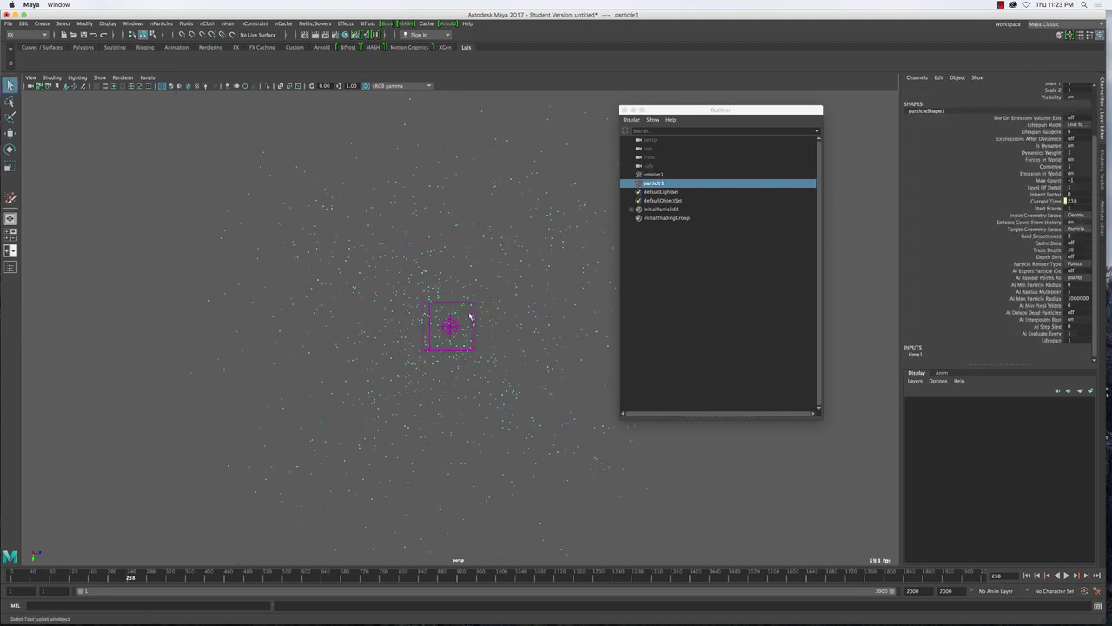
{"action": "scroll", "coordinate": [470, 323], "scroll_direction": "down", "scroll_amount": 3}
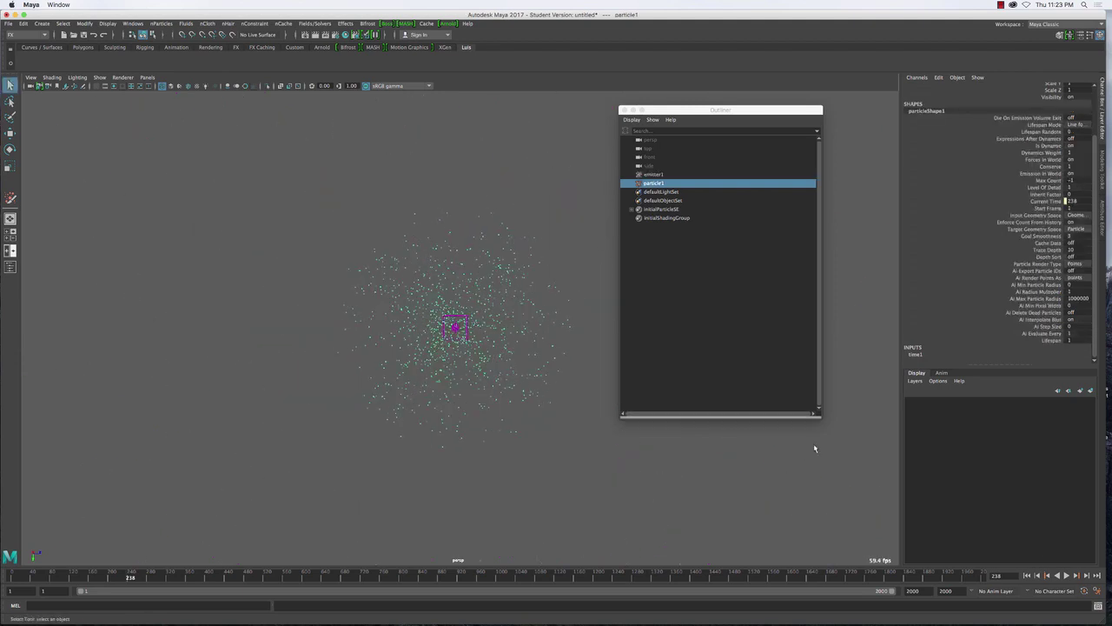
{"action": "left_click", "coordinate": [1027, 575]}
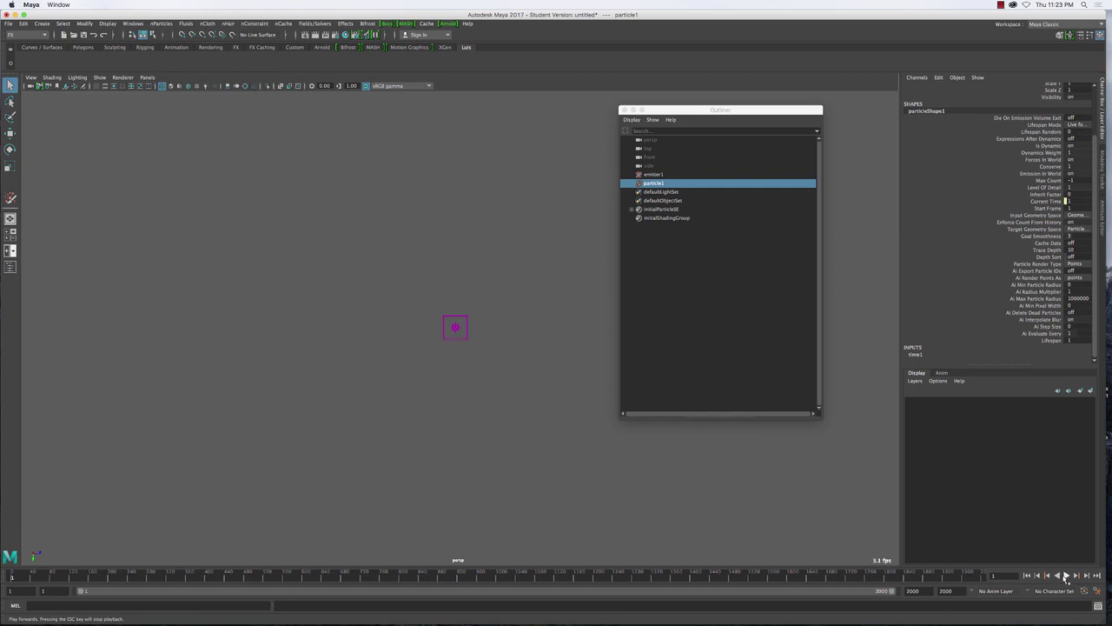
{"action": "left_click", "coordinate": [1066, 576]}
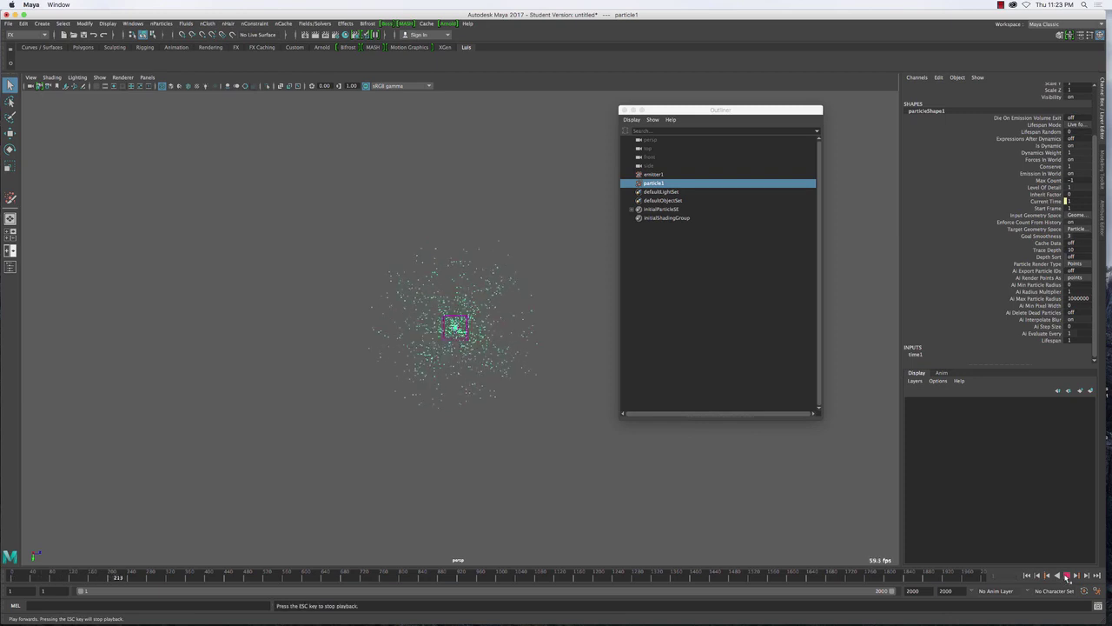
{"action": "key", "text": "Escape"}
{"action": "scroll", "coordinate": [460, 379], "scroll_direction": "up", "scroll_amount": 8}
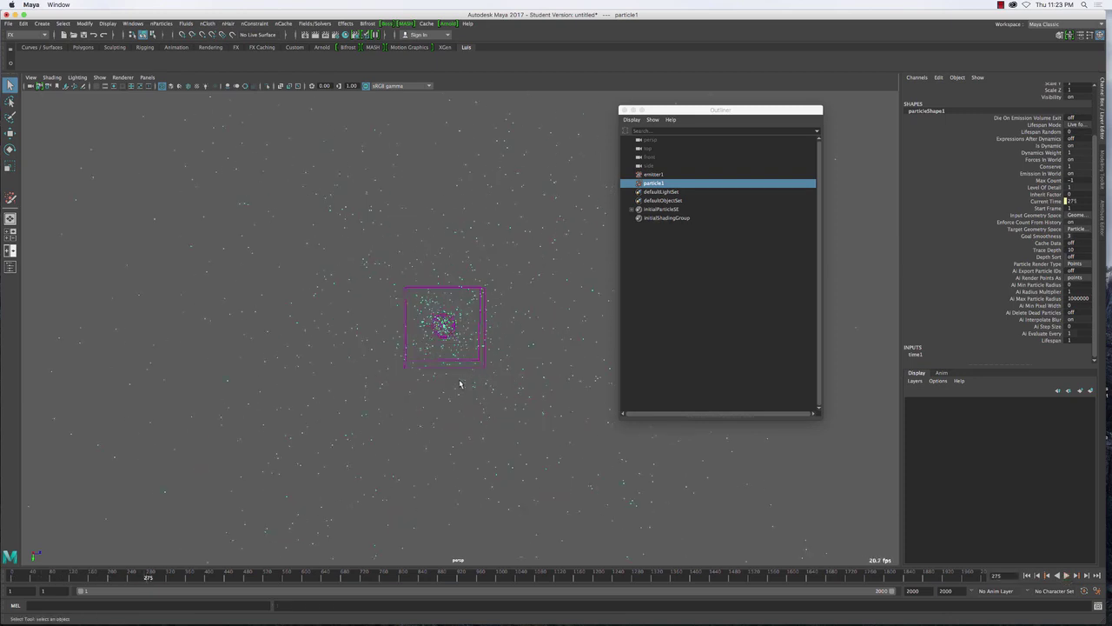
{"action": "scroll", "coordinate": [473, 395], "scroll_direction": "down", "scroll_amount": 5}
{"action": "left_click_drag", "start_coordinate": [427, 373], "coordinate": [472, 402], "text": "alt"}
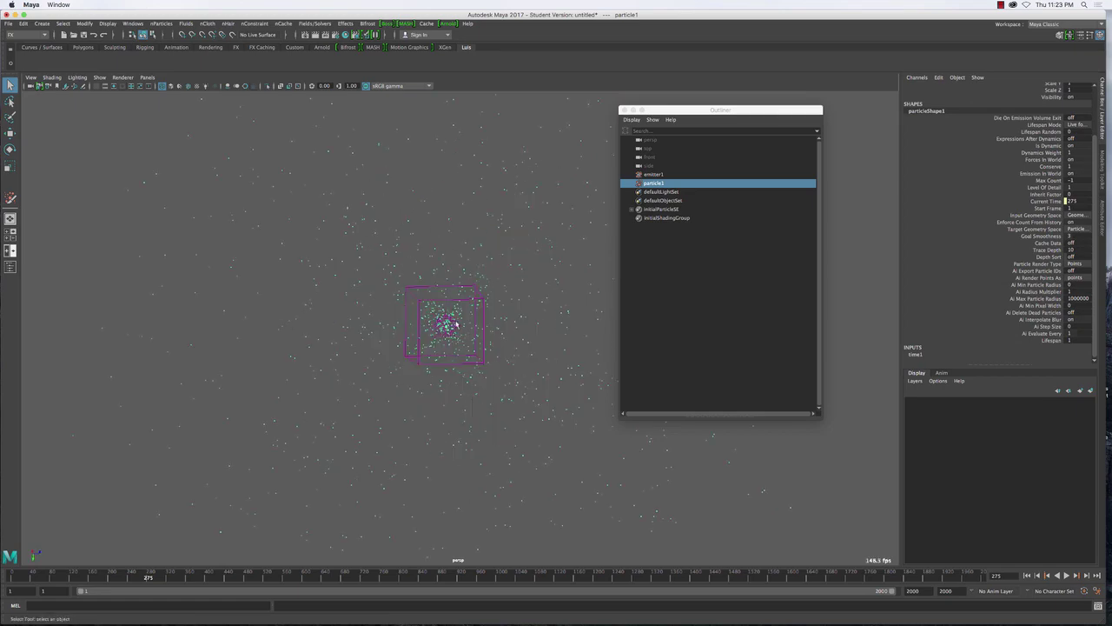
{"action": "left_click_drag", "start_coordinate": [455, 325], "coordinate": [426, 287], "text": "alt"}
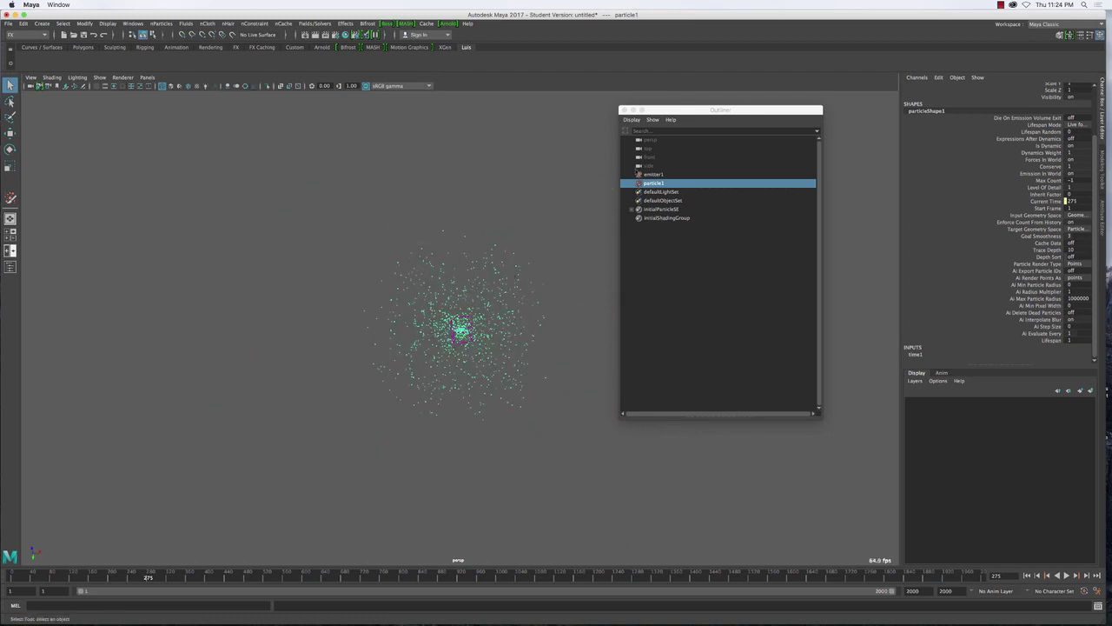
- Select the emitter and set its Away From Center to 1
{"action": "left_click", "coordinate": [652, 174]}
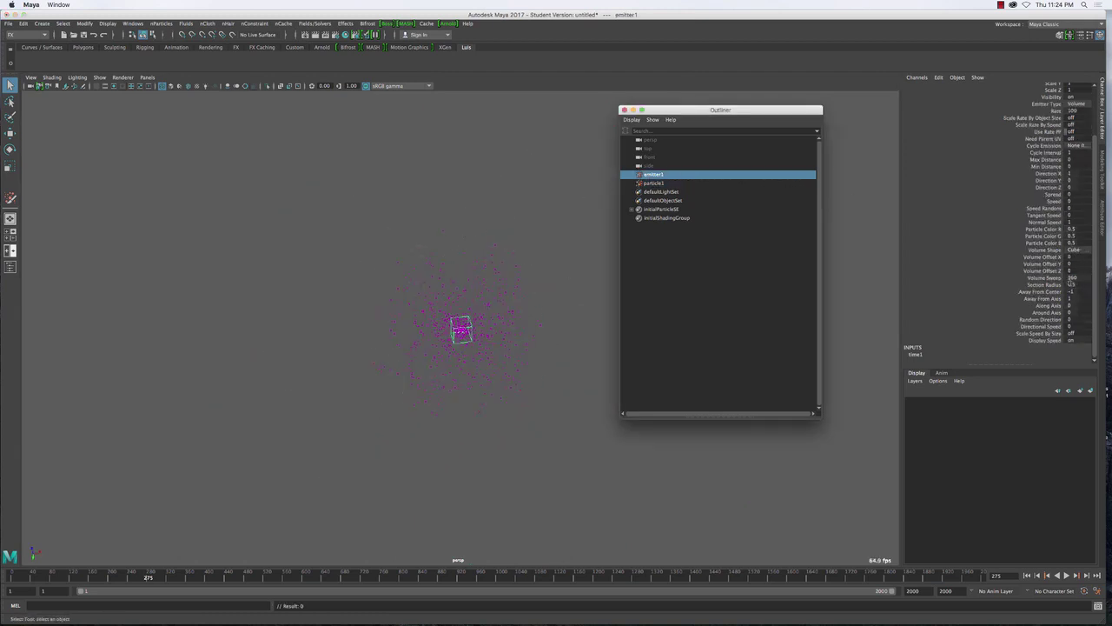
{"action": "left_click", "coordinate": [1072, 292]}
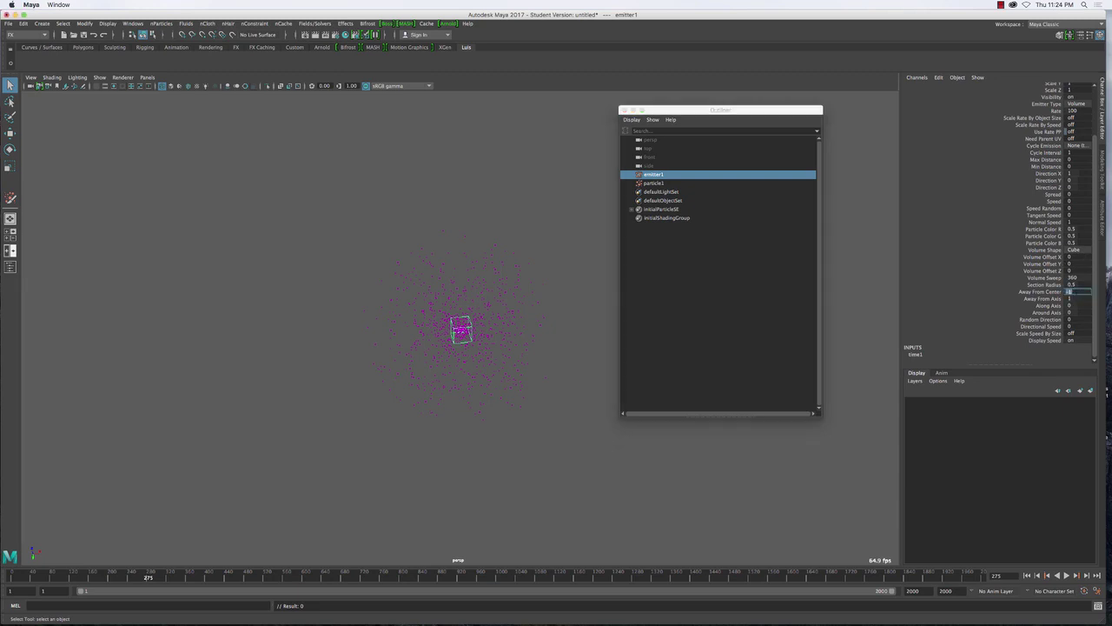
{"action": "type", "text": "1"}
{"action": "key", "text": "Return"}
- Set the emitter's Away From Axis to 0, replay the emission from the first frame to frame 106, and select the particles
{"action": "left_click", "coordinate": [1048, 298]}
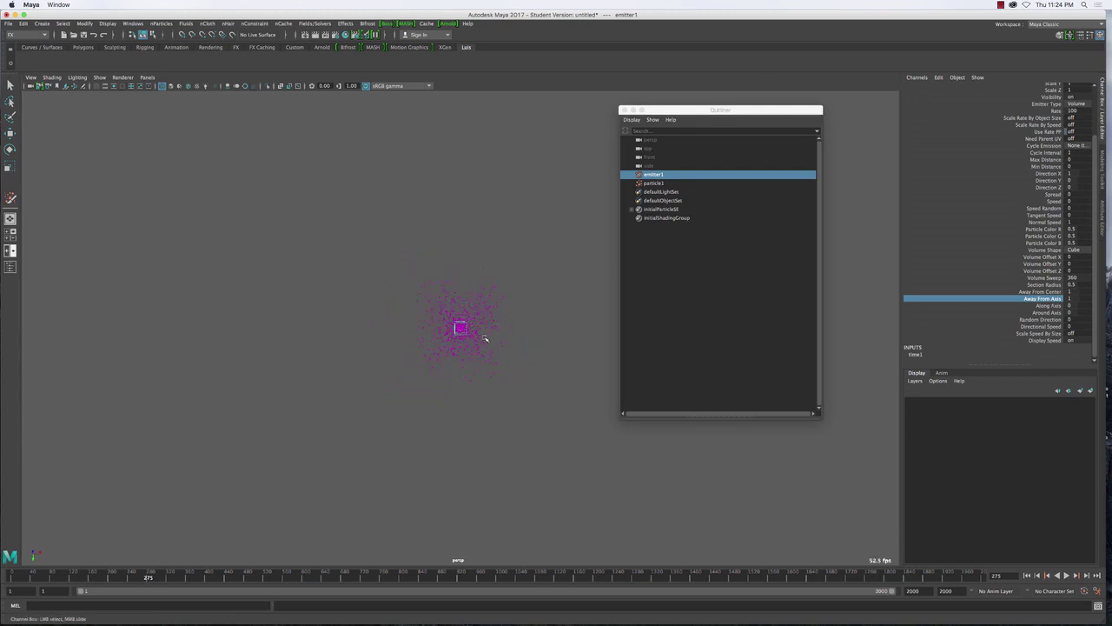
{"action": "scroll", "coordinate": [485, 339], "scroll_direction": "up", "scroll_amount": 10}
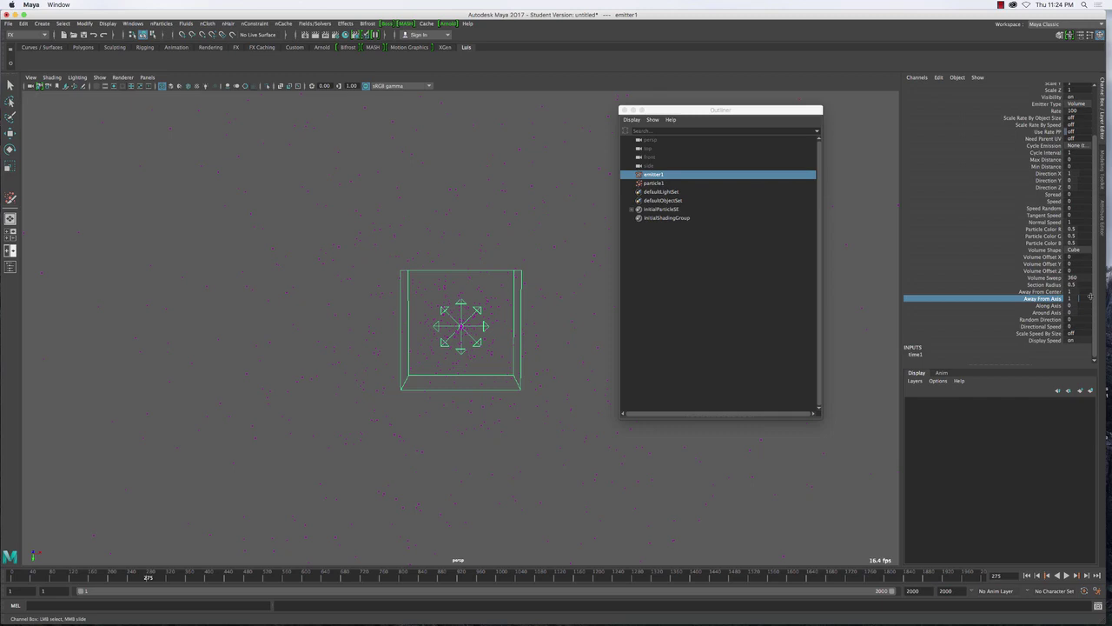
{"action": "double_click", "coordinate": [1077, 298]}
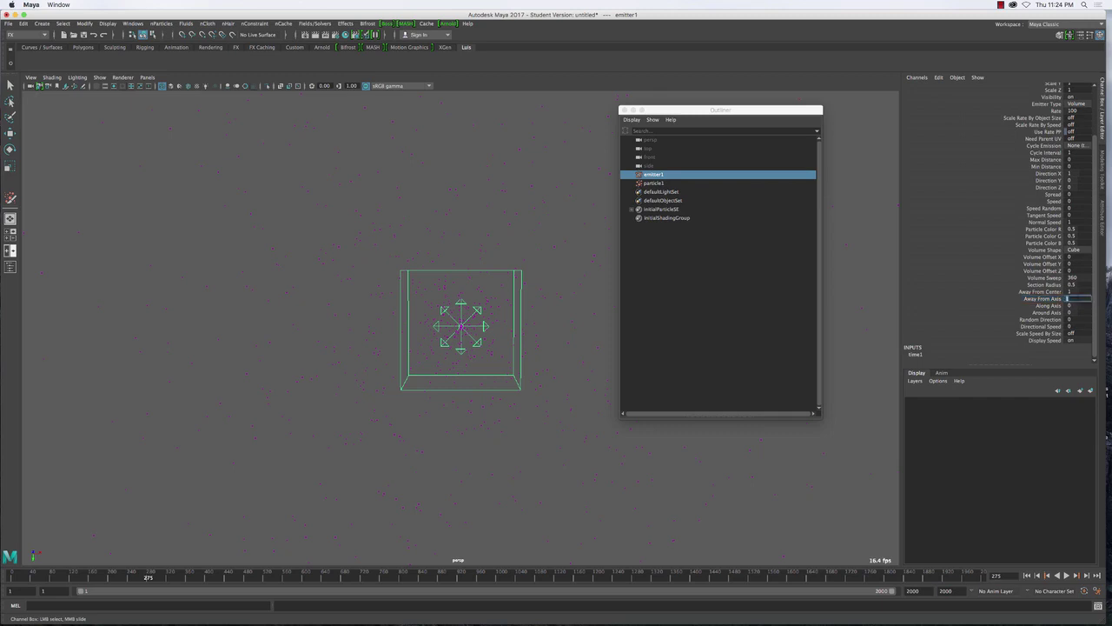
{"action": "key", "text": "Return"}
{"action": "left_click", "coordinate": [1028, 575]}
{"action": "left_click", "coordinate": [1066, 576]}
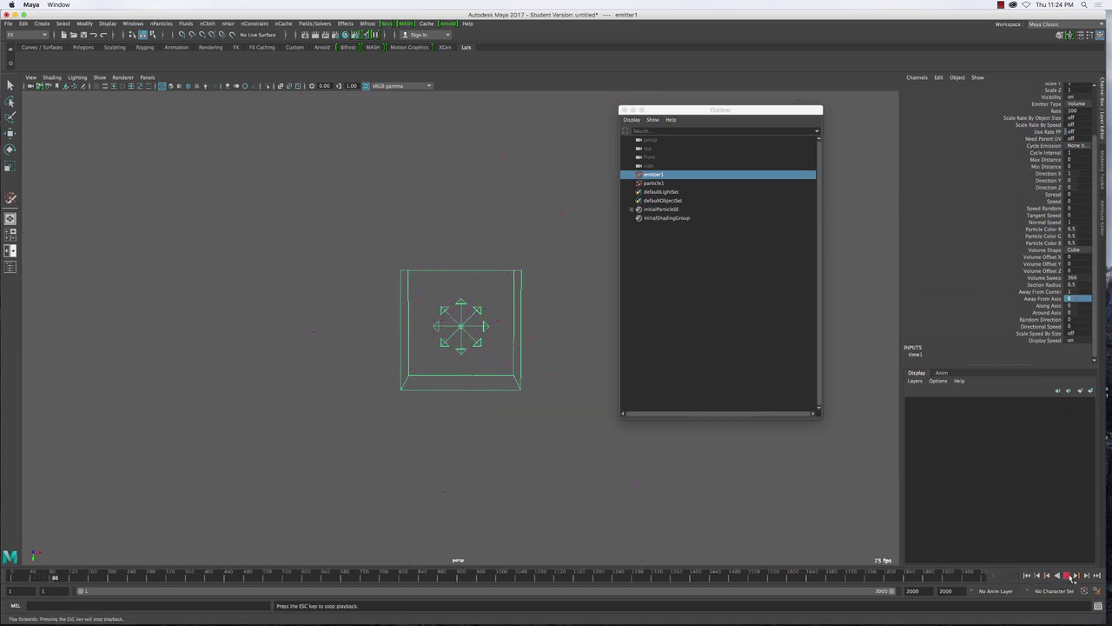
{"action": "left_click", "coordinate": [553, 246]}
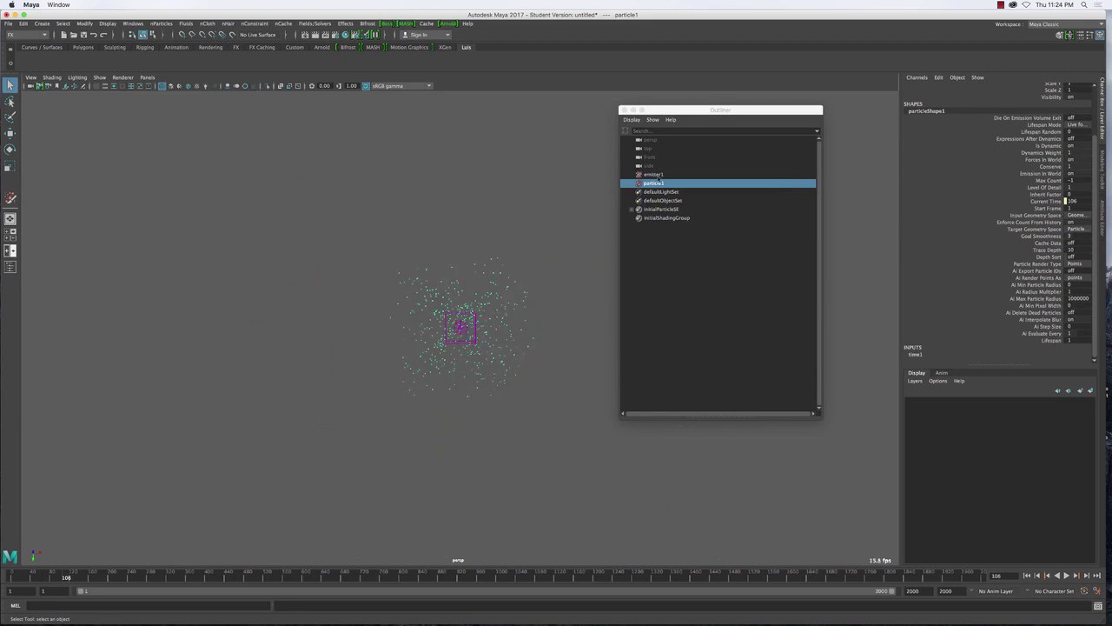
- Select the emitter and set its Away From Axis to 1
{"action": "left_click", "coordinate": [656, 175]}
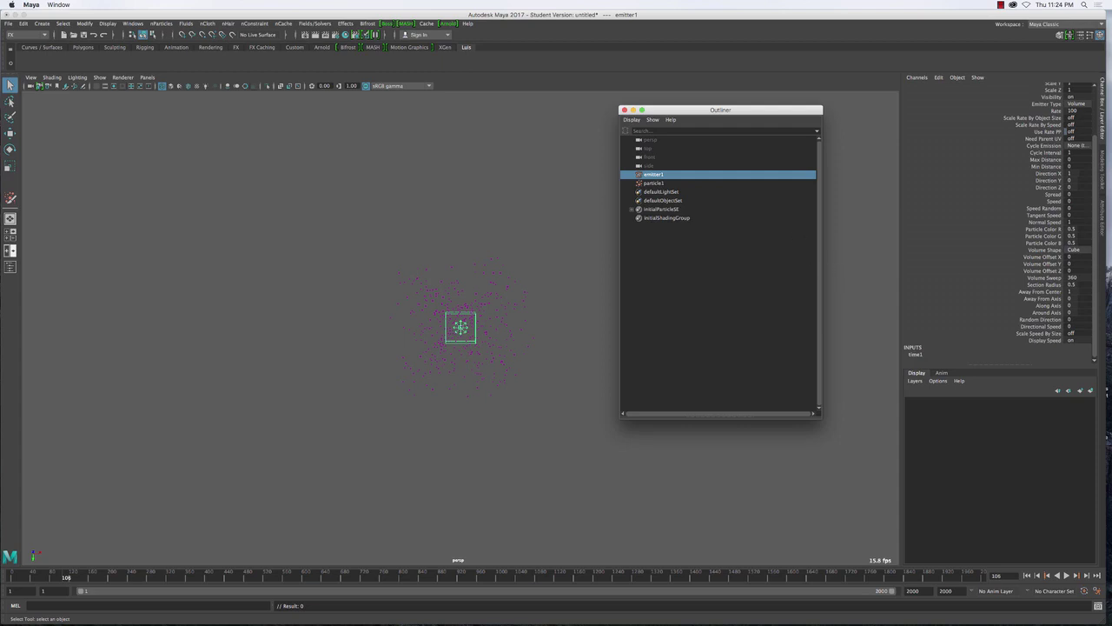
{"action": "left_click", "coordinate": [1078, 298]}
{"action": "type", "text": "1"}
{"action": "key", "text": "Return"}
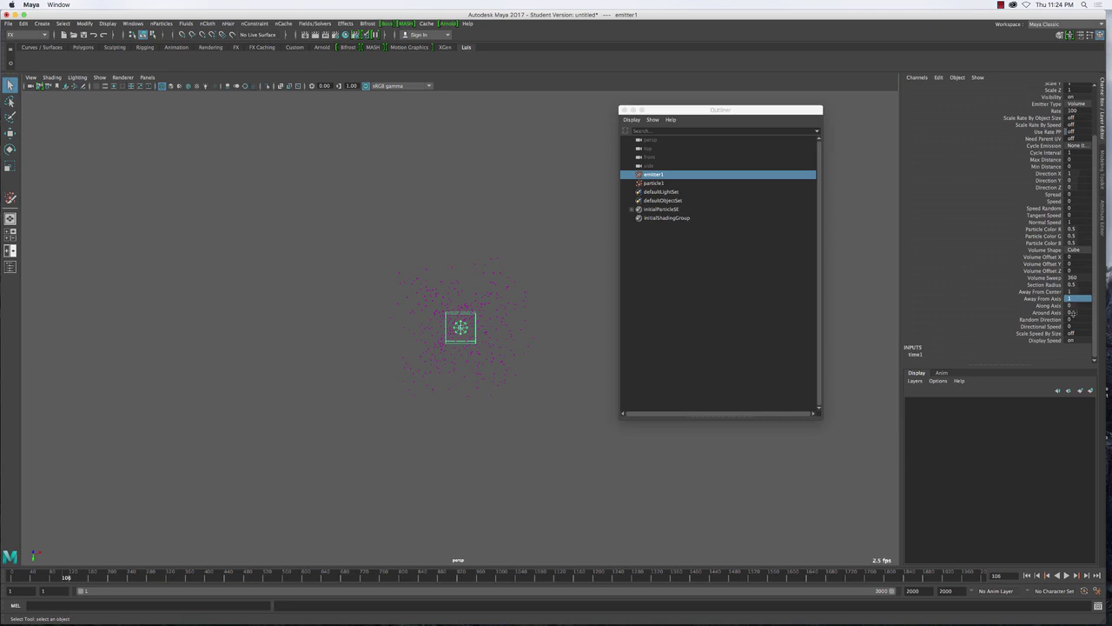
- Set the emitter's Around Axis to 1 and inspect the direction arrows inside the cube
{"action": "left_click", "coordinate": [1073, 312]}
{"action": "key", "text": "Return"}
{"action": "left_click", "coordinate": [1073, 312]}
{"action": "double_click", "coordinate": [1074, 312]}
{"action": "key", "text": "f"}
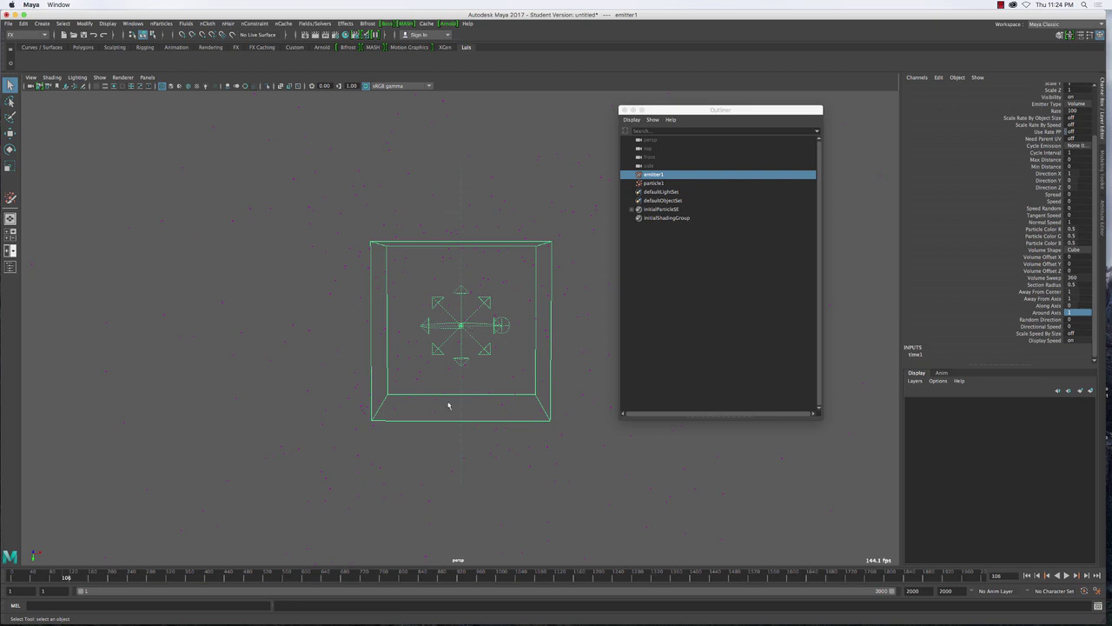
{"action": "left_click_drag", "start_coordinate": [449, 405], "coordinate": [454, 435], "text": "alt"}
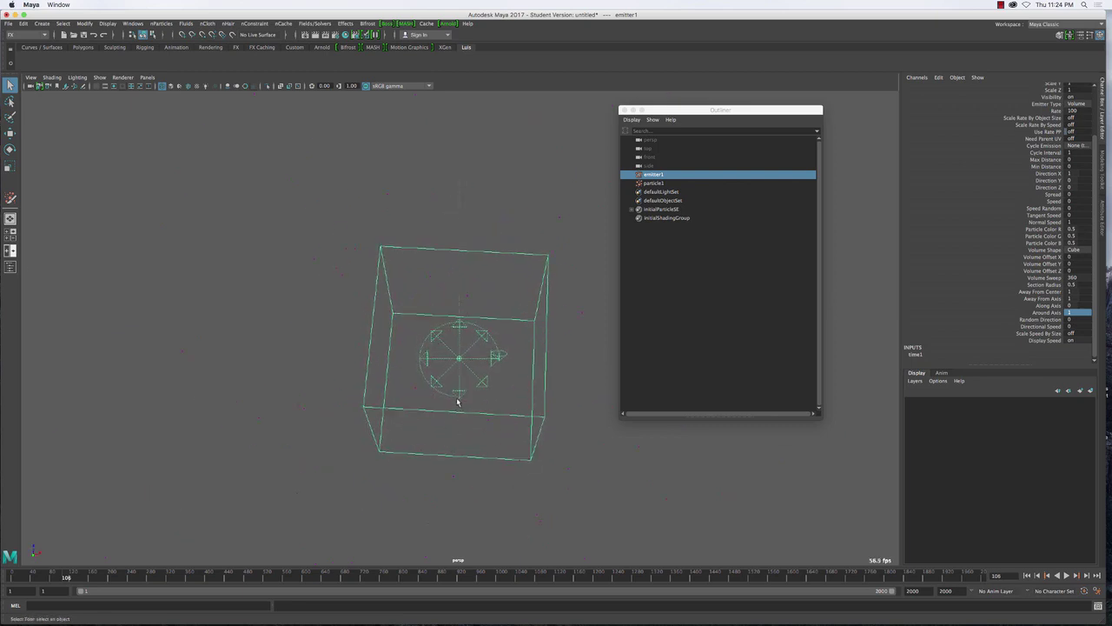
{"action": "scroll", "coordinate": [475, 395], "scroll_direction": "down", "scroll_amount": 2}
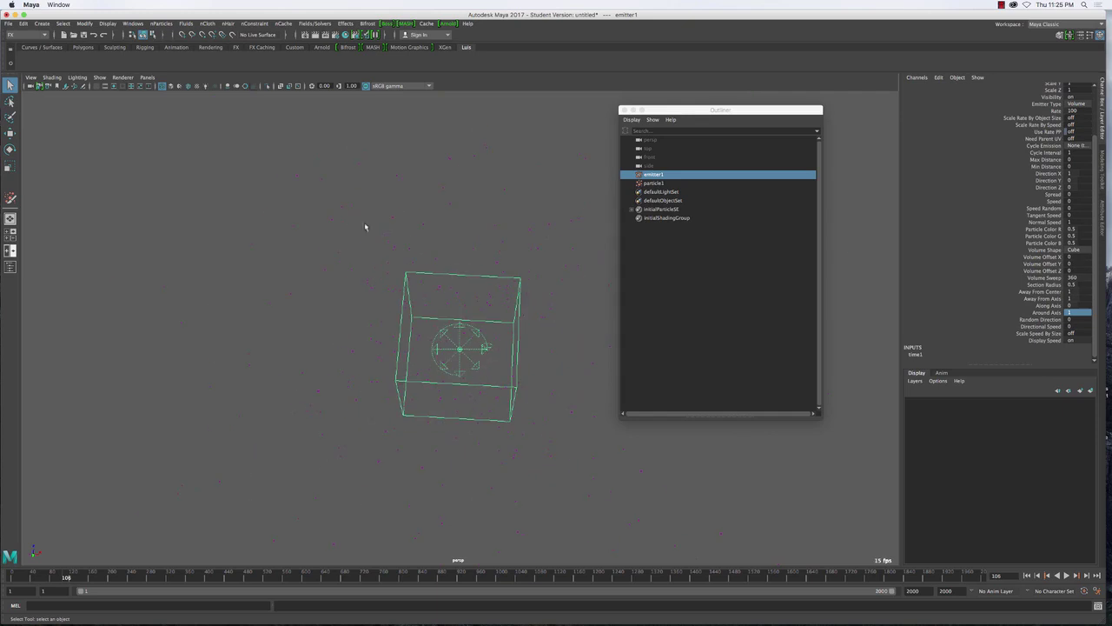
- Select the particles, replay the emission from the first frame to frame 497, and inspect how they spread around the cube
{"action": "left_click", "coordinate": [457, 241]}
{"action": "scroll", "coordinate": [461, 234], "scroll_direction": "down", "scroll_amount": 2}
{"action": "left_click_drag", "start_coordinate": [461, 260], "coordinate": [483, 337], "text": "alt"}
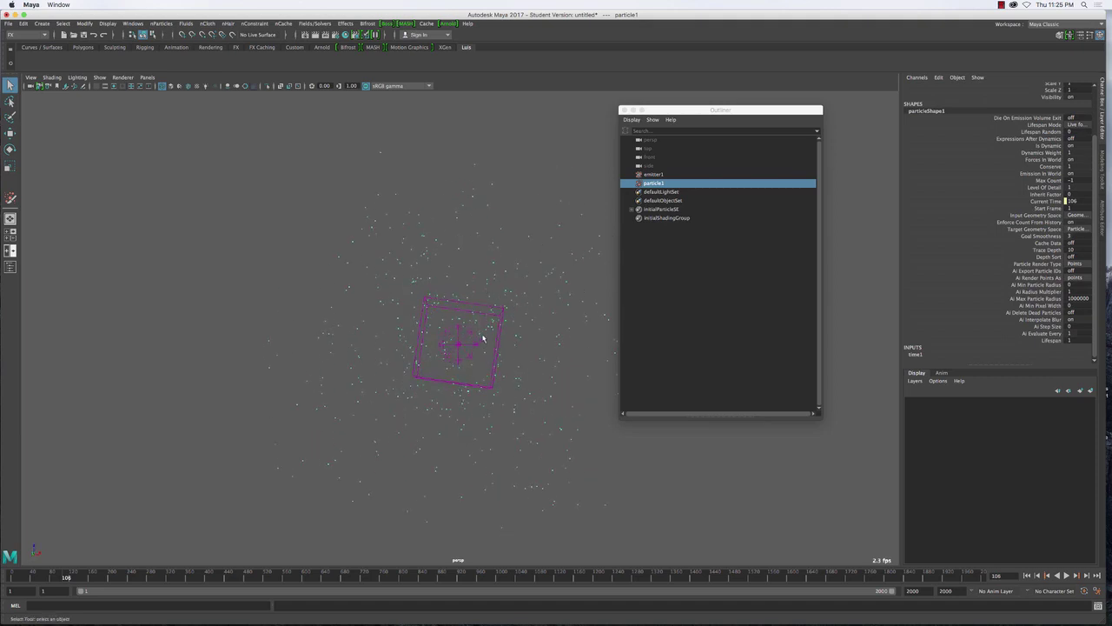
{"action": "left_click", "coordinate": [1026, 576]}
{"action": "left_click", "coordinate": [1067, 575]}
{"action": "key", "text": "Escape"}
{"action": "scroll", "coordinate": [417, 358], "scroll_direction": "down", "scroll_amount": 5}
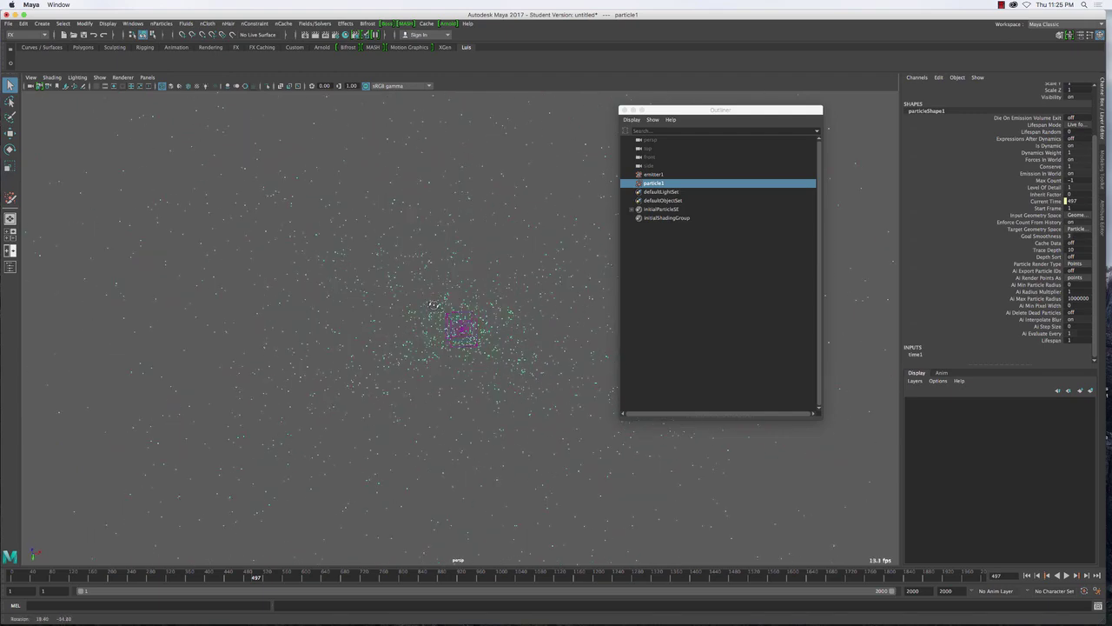
{"action": "left_click_drag", "start_coordinate": [417, 360], "coordinate": [462, 315], "text": "alt"}
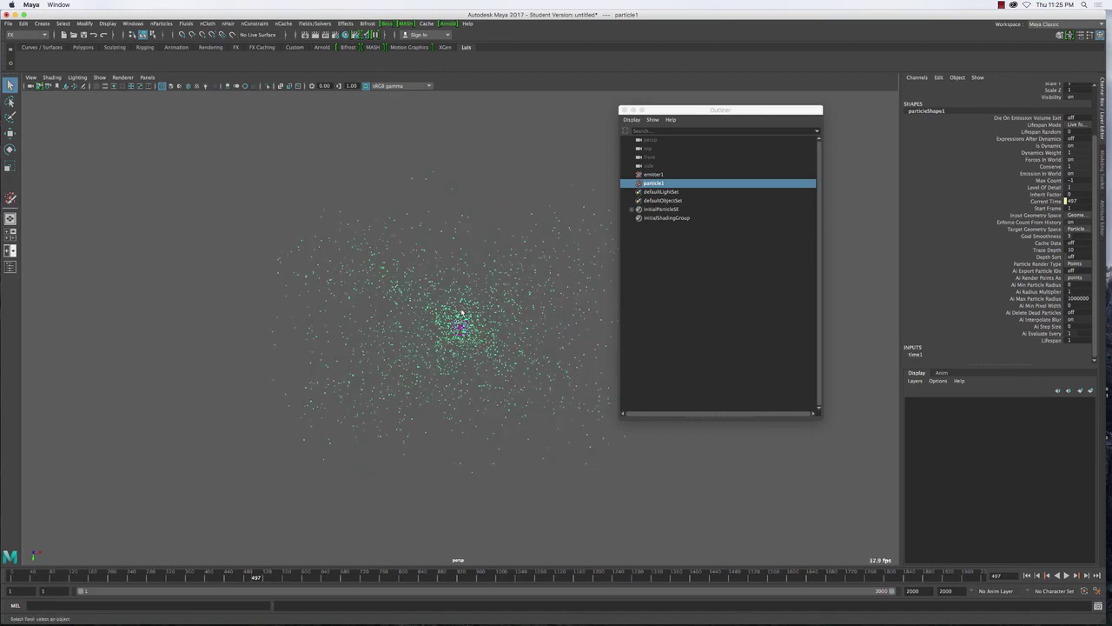
- Return to the first frame and delete the cube volume emitter and its particle object
{"action": "left_click", "coordinate": [1027, 576]}
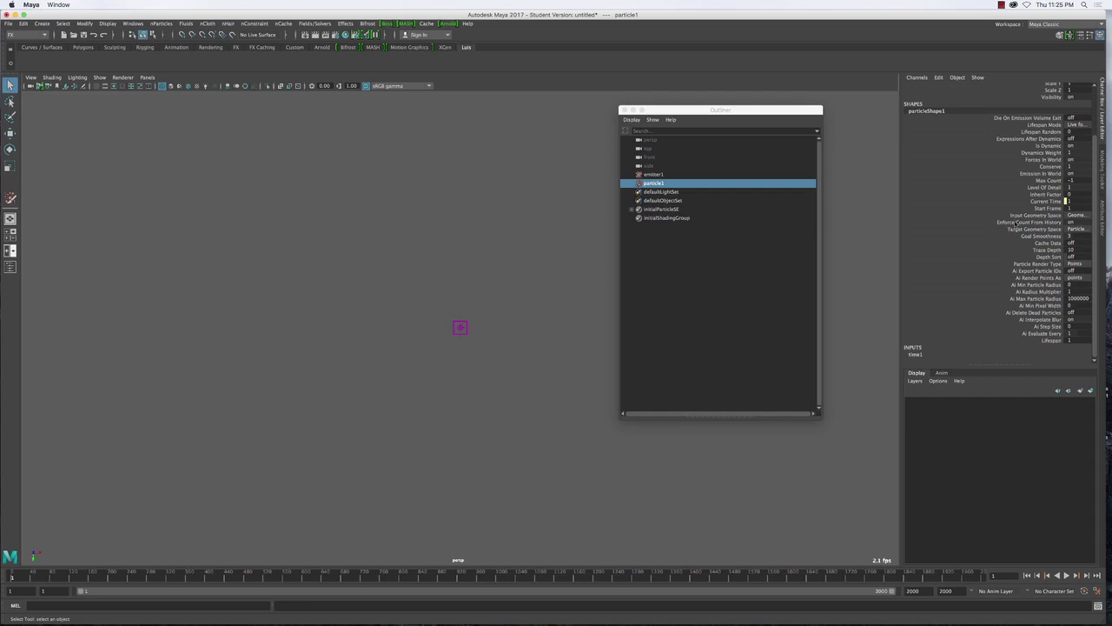
{"action": "left_click_drag", "start_coordinate": [361, 303], "coordinate": [547, 383]}
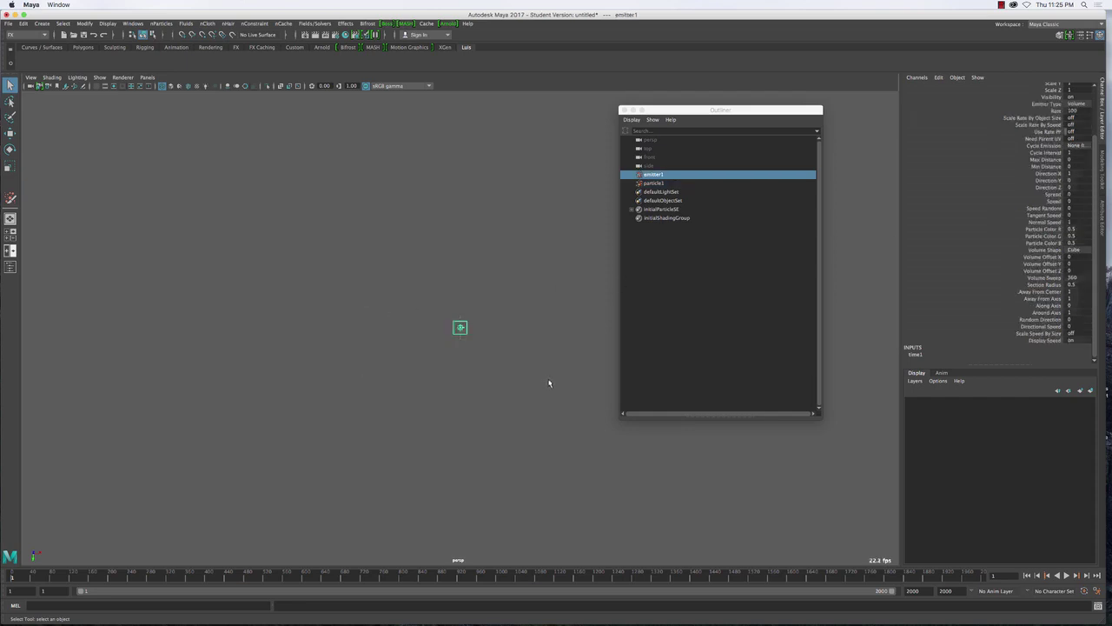
{"action": "key", "text": "Delete"}
{"action": "left_click", "coordinate": [653, 175]}
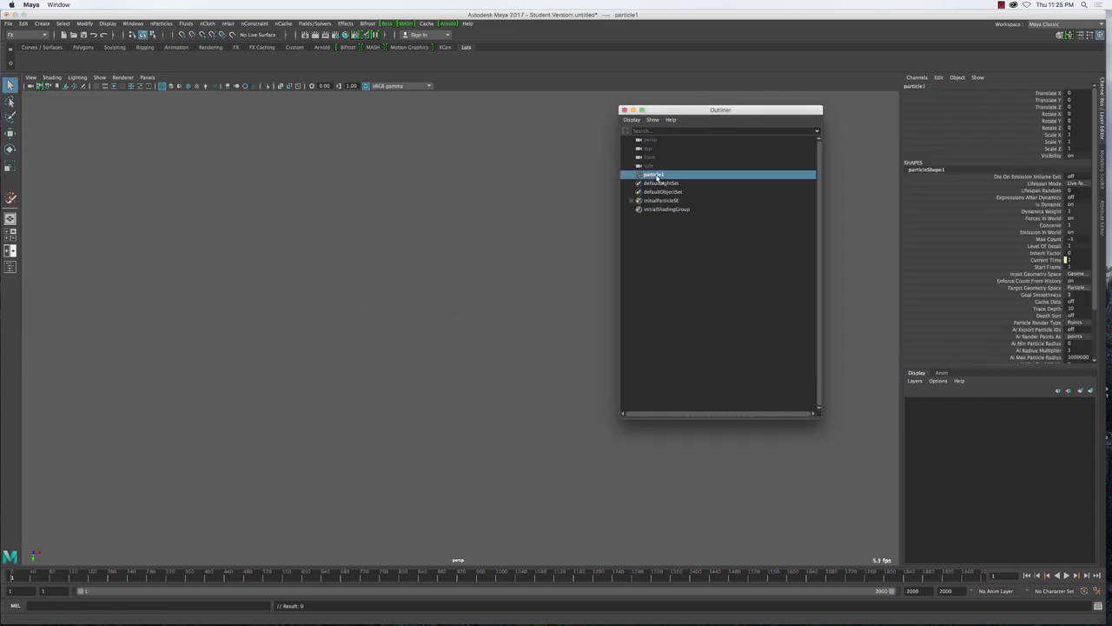
{"action": "key", "text": "Delete"}
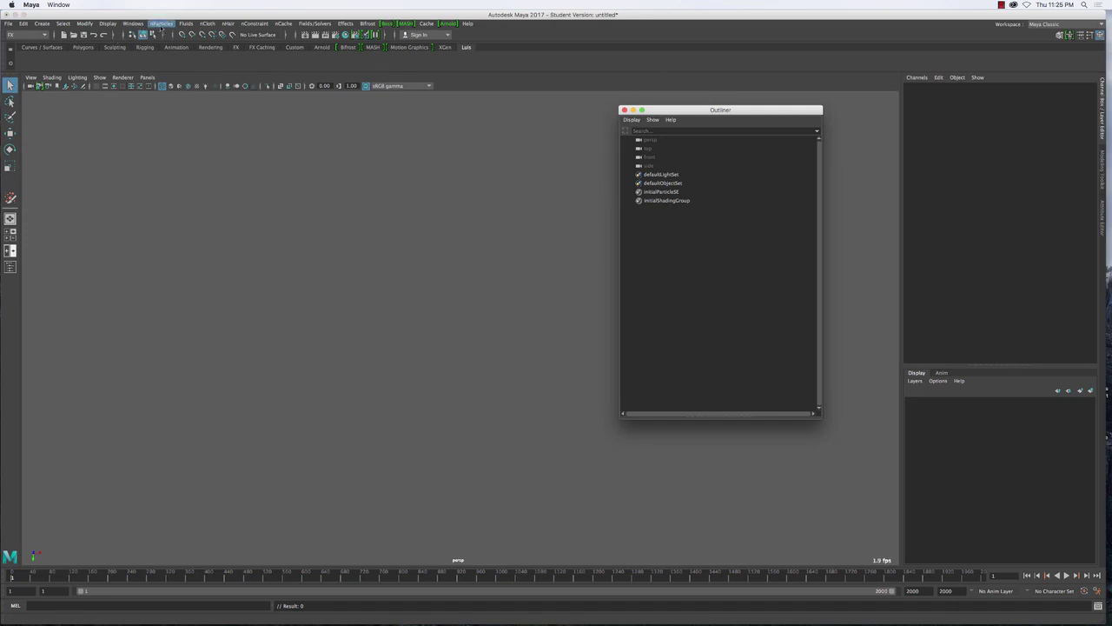
- Create a legacy particle emitter with the emitter type set to Directional
{"action": "left_click", "coordinate": [162, 24]}
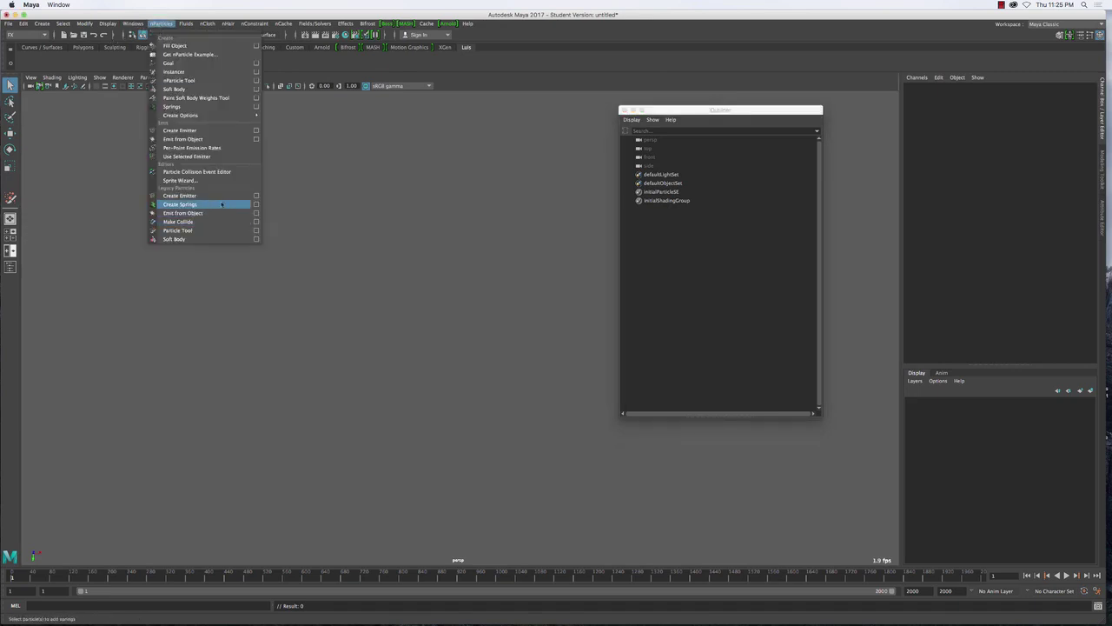
{"action": "left_click", "coordinate": [256, 196]}
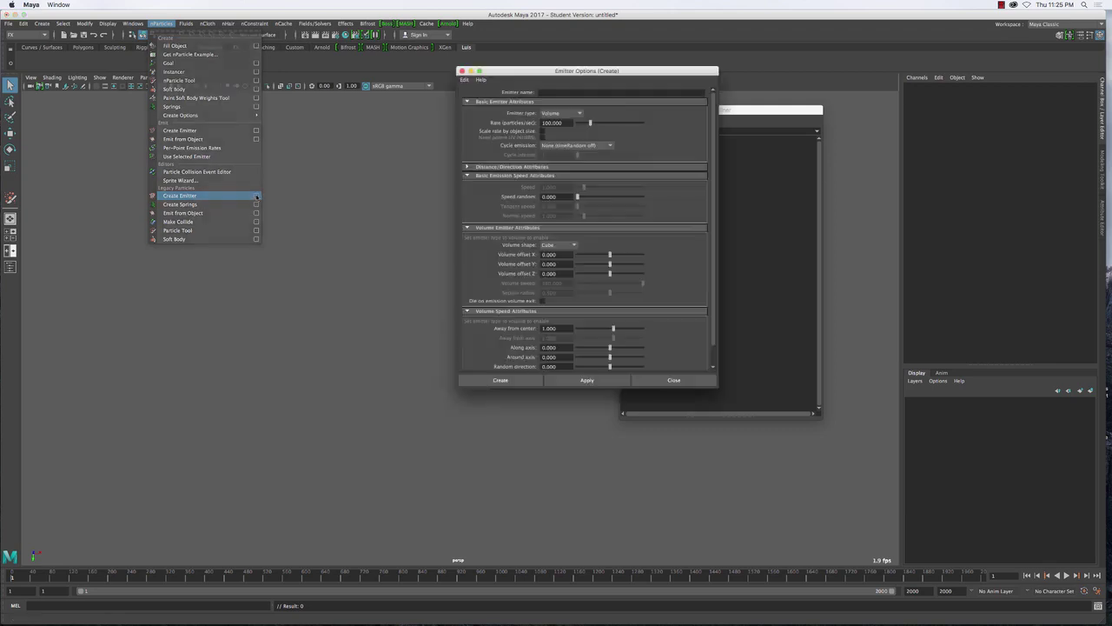
{"action": "left_click", "coordinate": [567, 113]}
{"action": "left_click", "coordinate": [561, 132]}
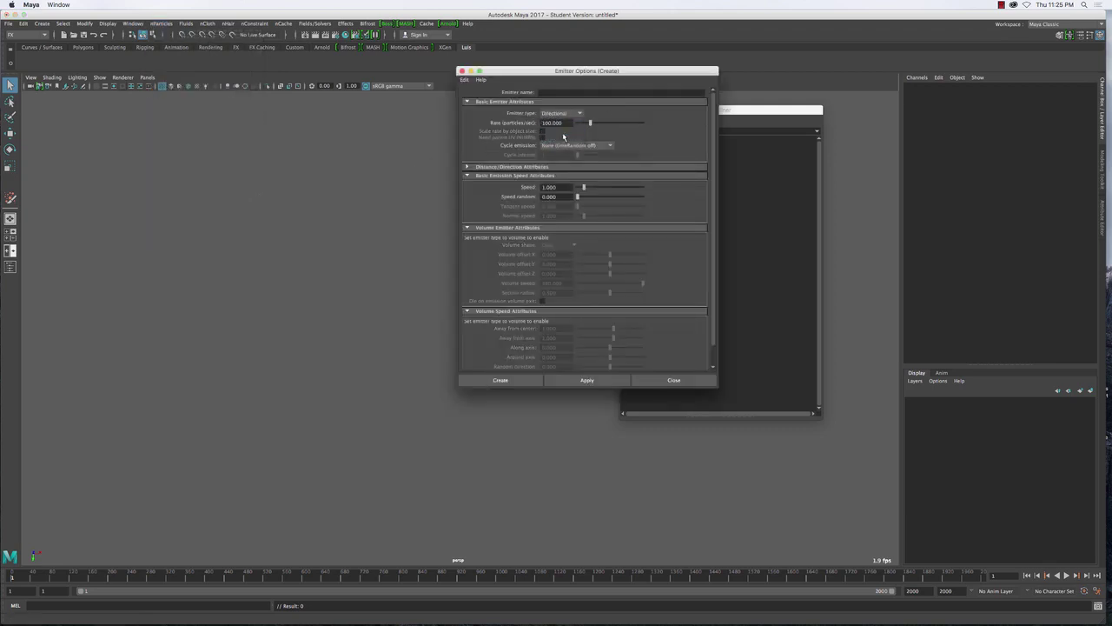
{"action": "left_click", "coordinate": [493, 381]}
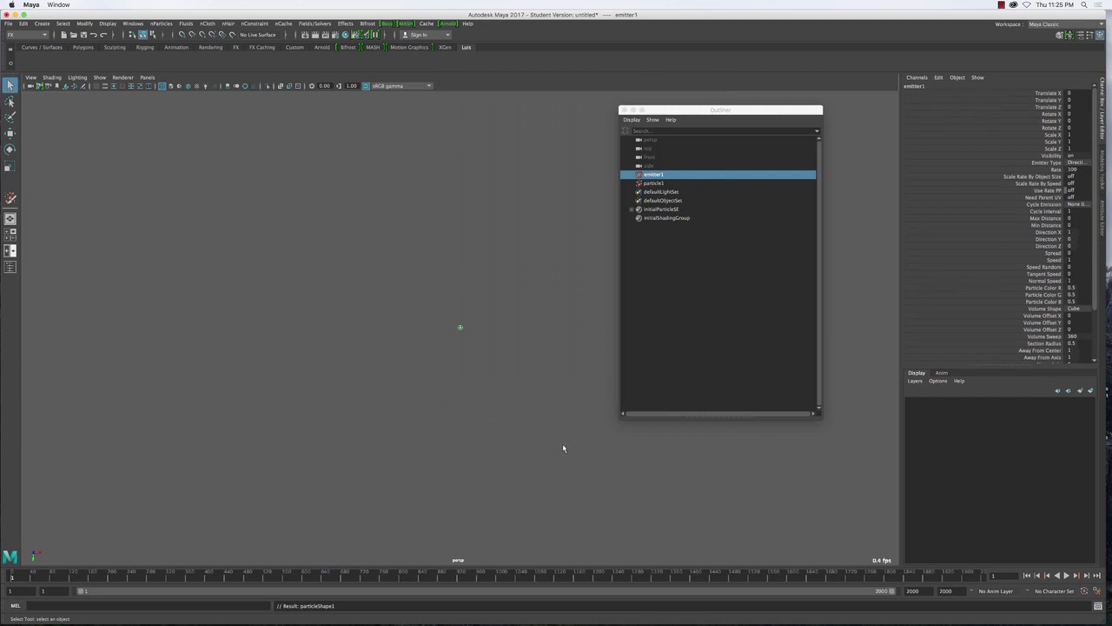
- Play the directional emission to frame 241 and select the emitter
{"action": "left_click", "coordinate": [1067, 575]}
{"action": "left_click", "coordinate": [1067, 575]}
{"action": "left_click", "coordinate": [658, 176]}
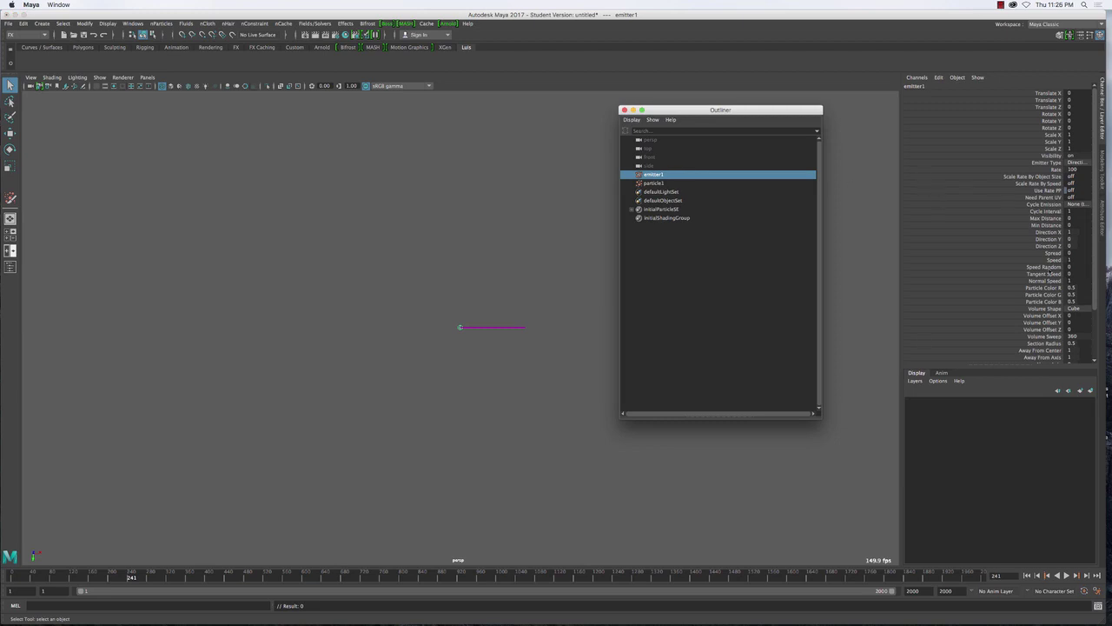
- Set the emitter's Direction Y to 1 and Direction X to 0, and continue the playback to frame 490
{"action": "left_click", "coordinate": [1051, 232]}
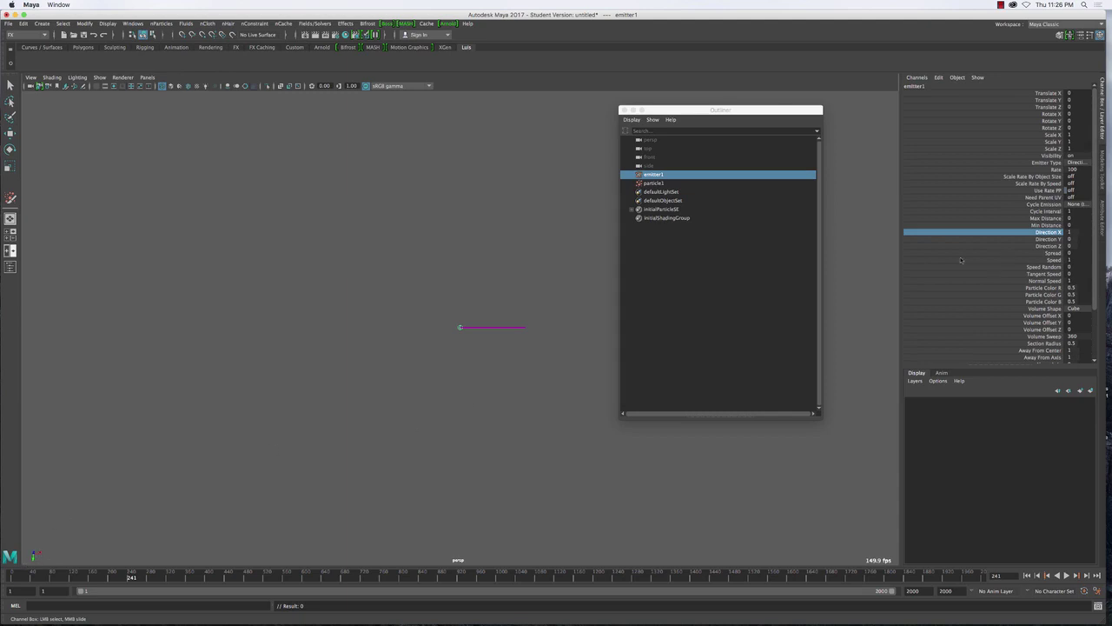
{"action": "double_click", "coordinate": [1072, 239]}
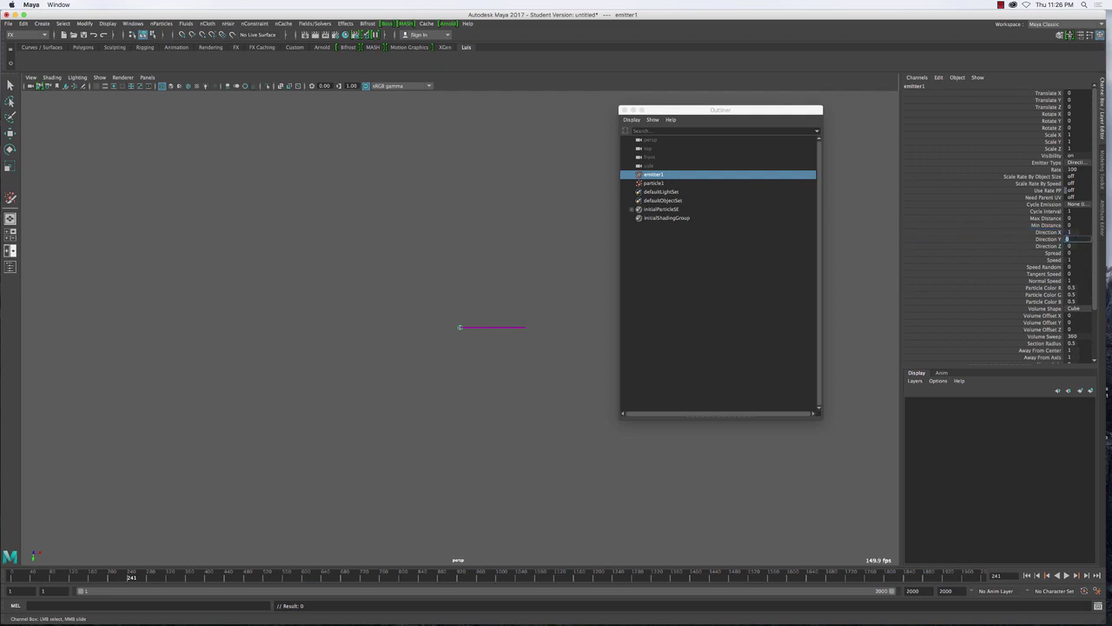
{"action": "type", "text": "1"}
{"action": "key", "text": "Return"}
{"action": "double_click", "coordinate": [1071, 232]}
{"action": "type", "text": "0"}
{"action": "key", "text": "Return"}
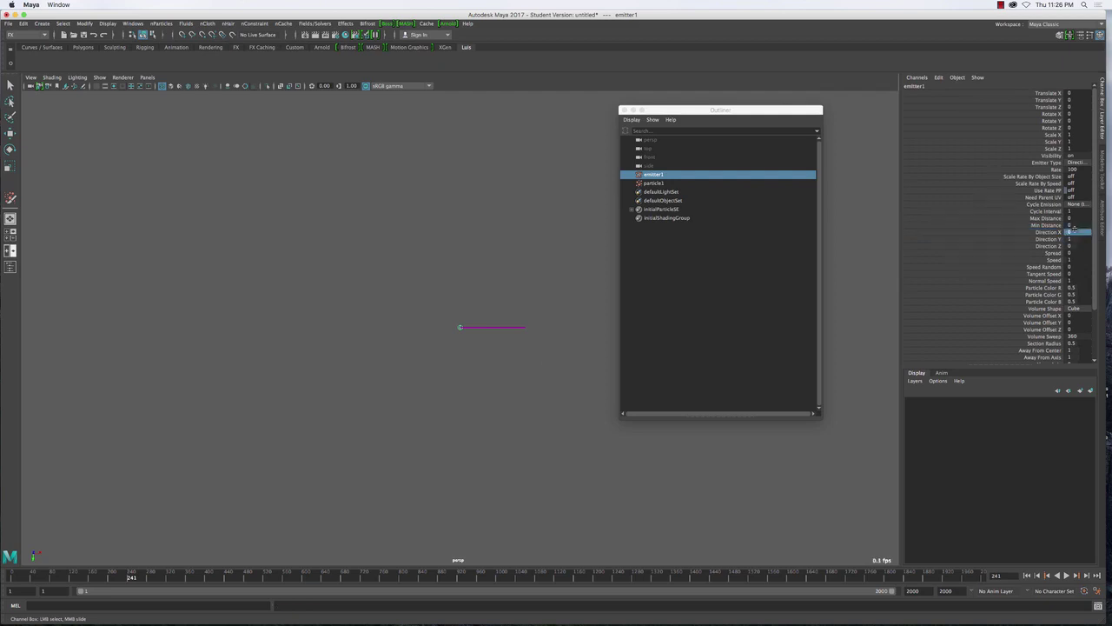
{"action": "left_click", "coordinate": [1067, 575]}
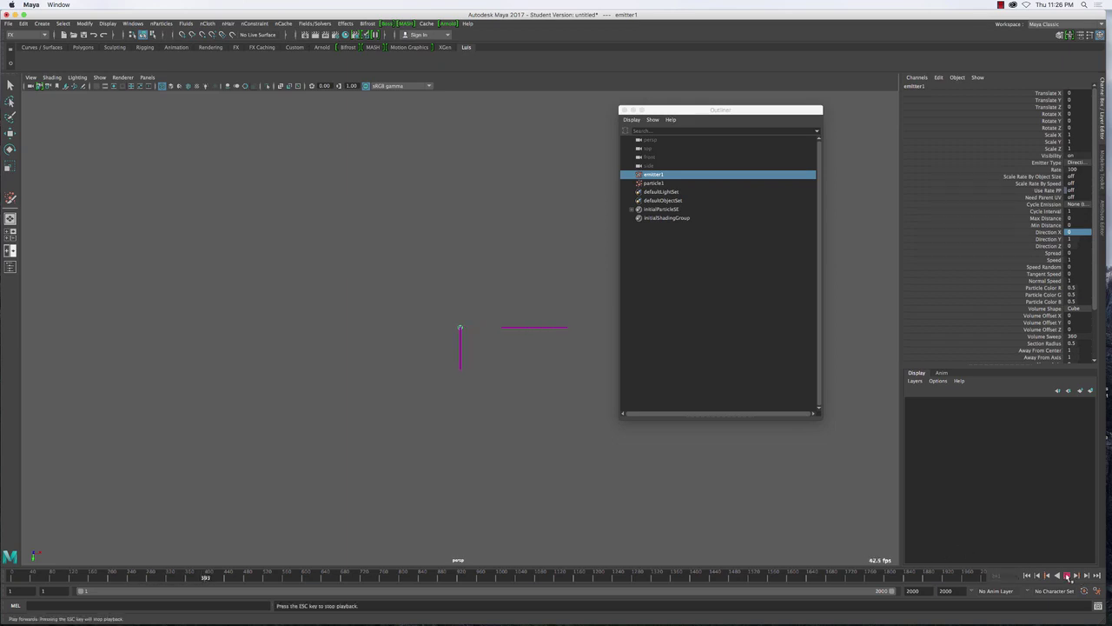
{"action": "left_click", "coordinate": [1067, 576]}
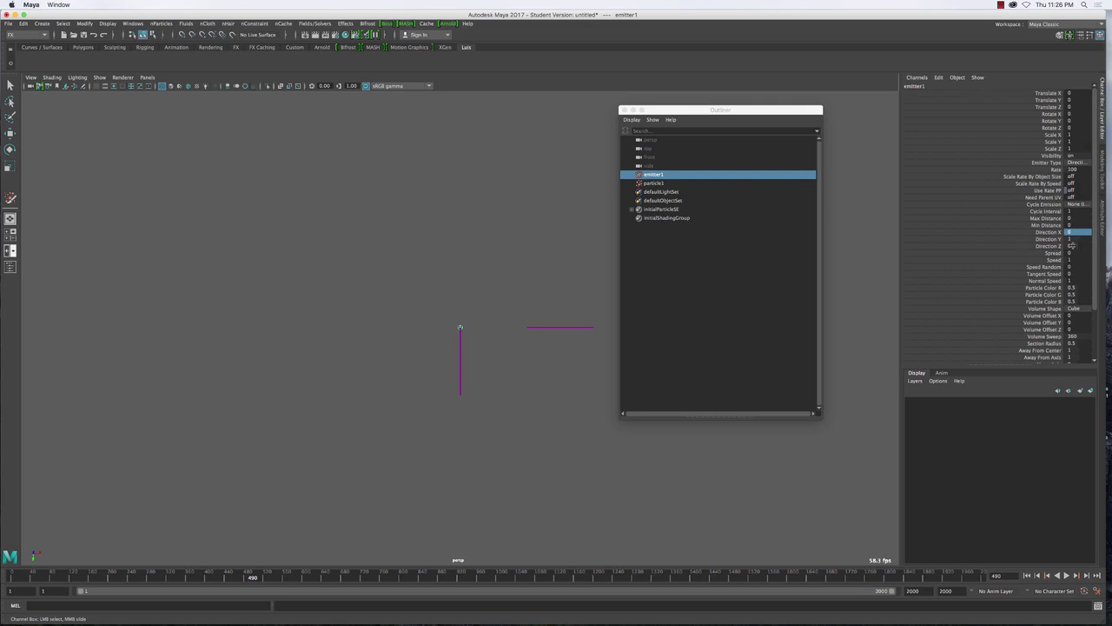
- Return to the first frame and delete the directional emitter together with its particles
{"action": "left_click", "coordinate": [1027, 575]}
{"action": "left_click", "coordinate": [653, 183], "text": "shift"}
{"action": "key", "text": "Delete"}
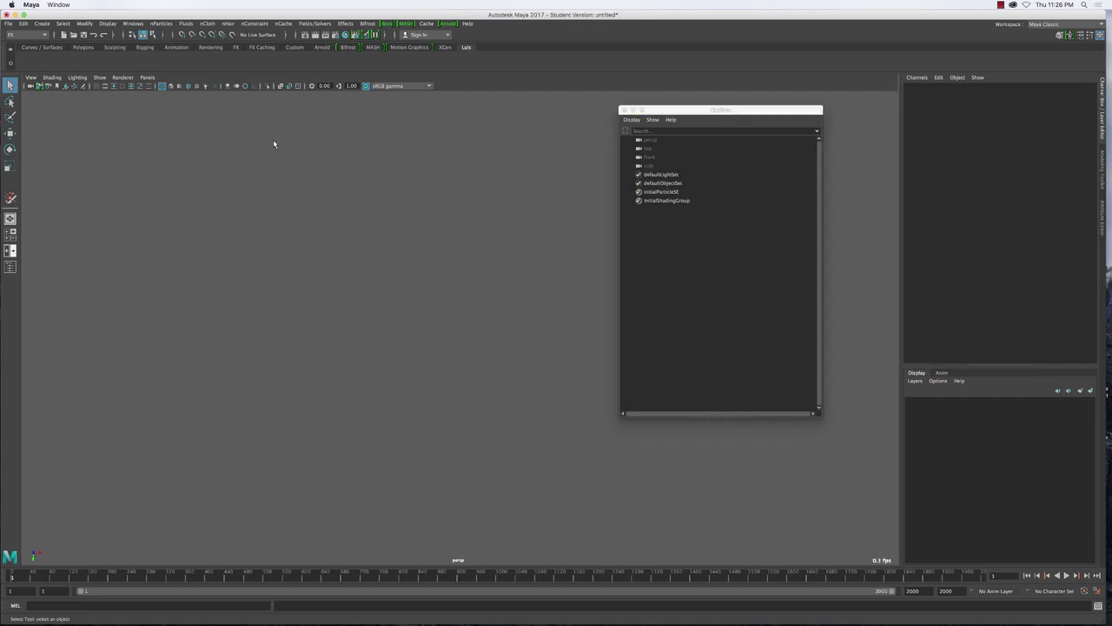
{"action": "left_click", "coordinate": [135, 24]}
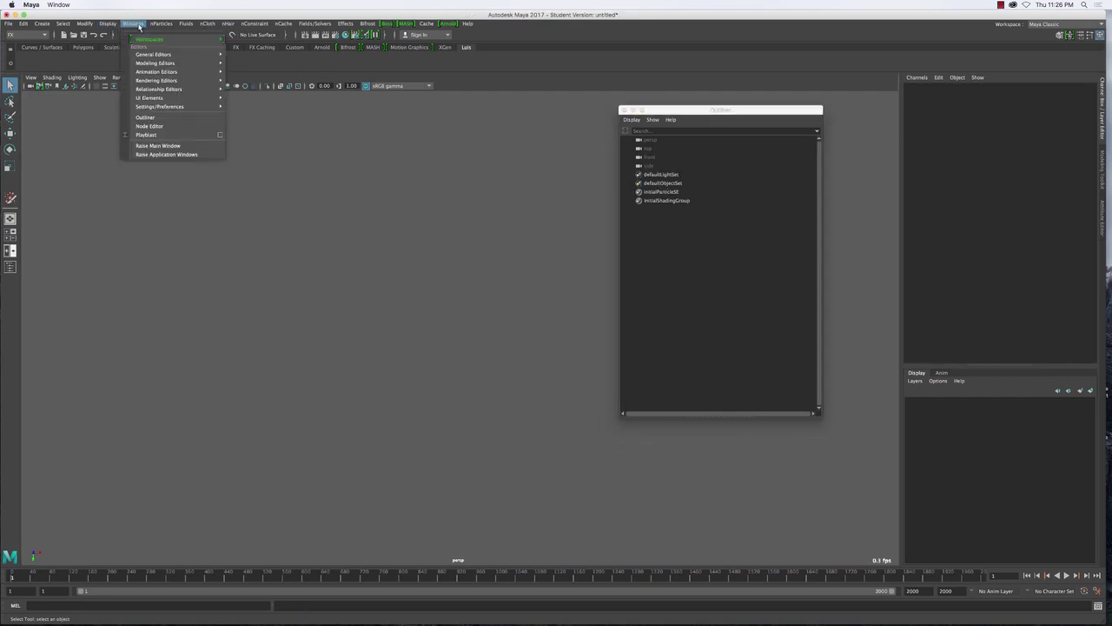
{"action": "mouse_move", "coordinate": [111, 22]}
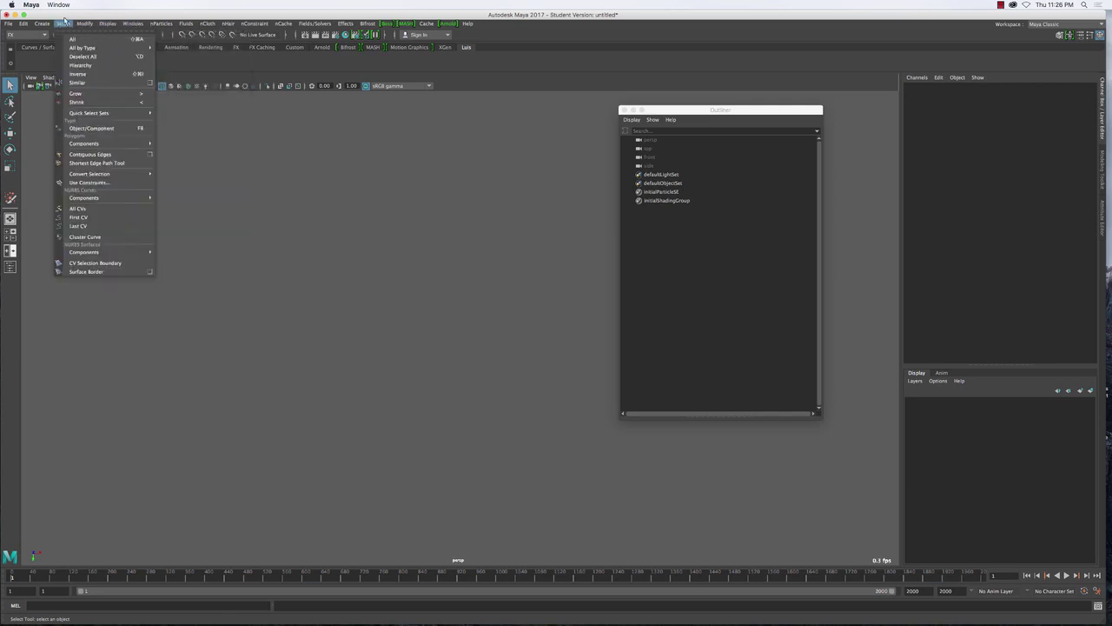
{"action": "left_click", "coordinate": [94, 18]}
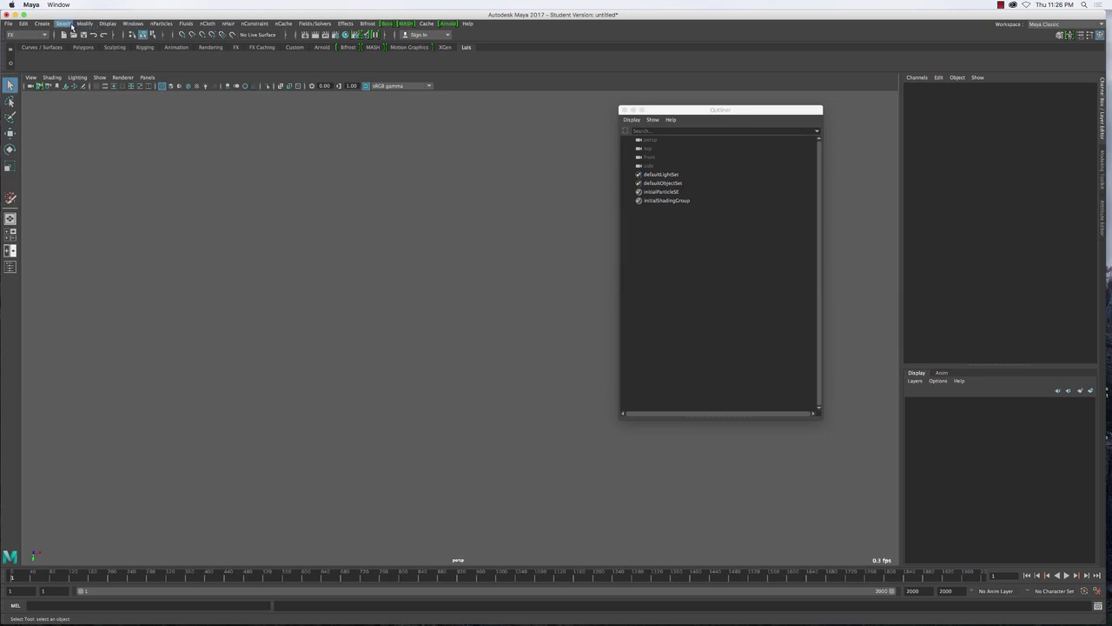
- Create a polygon plane and scale it uniformly to about 21.4
{"action": "left_click", "coordinate": [41, 23]}
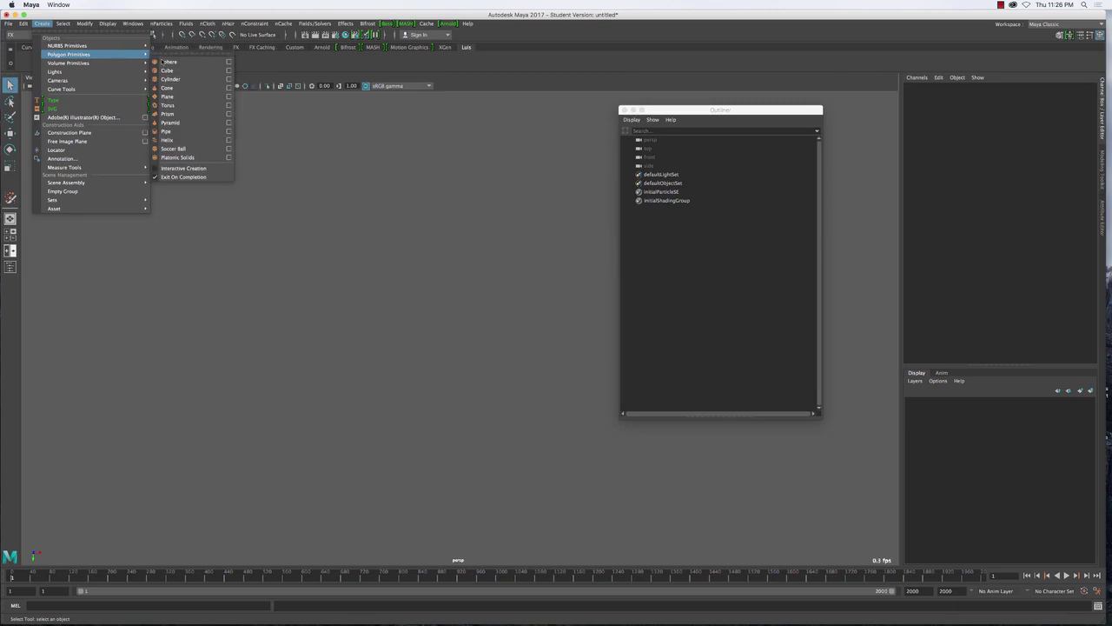
{"action": "left_click", "coordinate": [167, 96]}
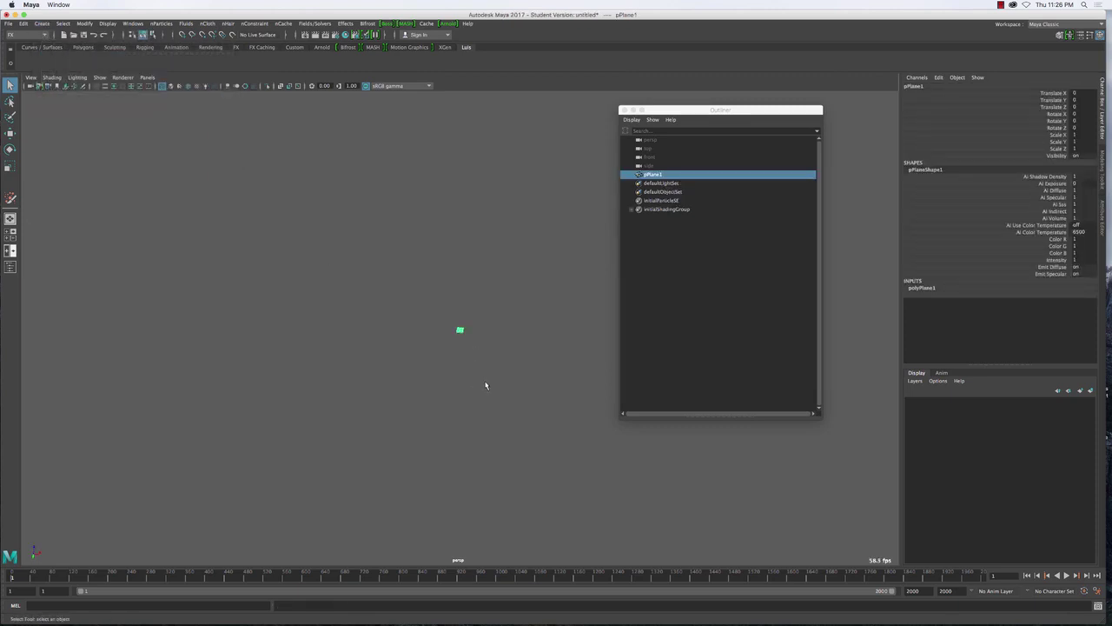
{"action": "key", "text": "r"}
{"action": "left_click_drag", "start_coordinate": [459, 330], "coordinate": [524, 377]}
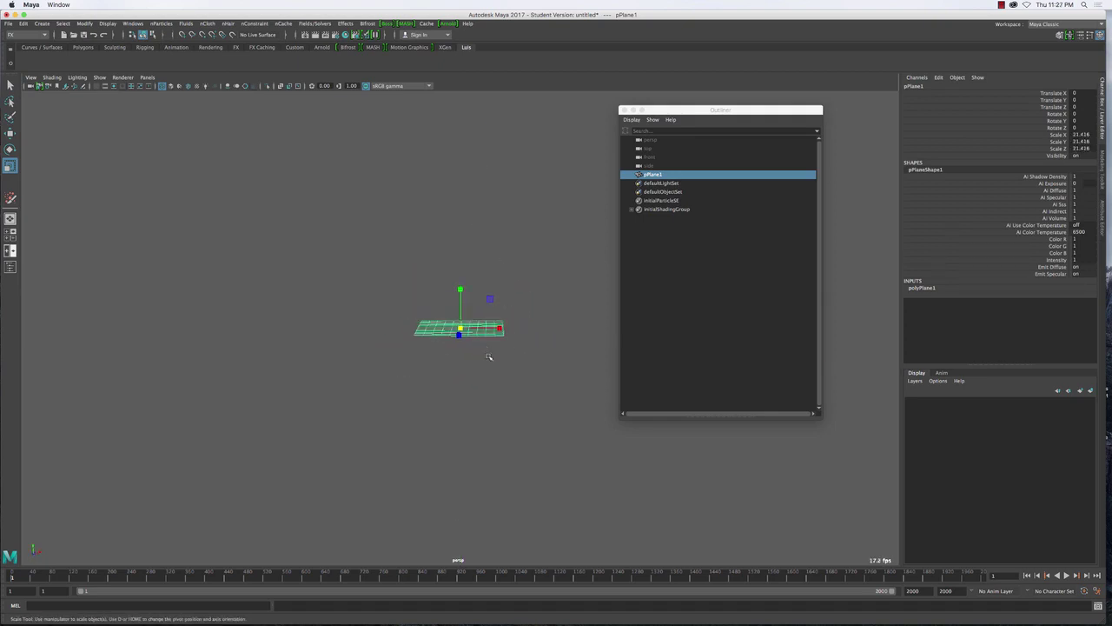
- Switch the viewport to shaded display, reselect the plane, and view it edge-on
{"action": "scroll", "coordinate": [489, 357], "scroll_direction": "up", "scroll_amount": 6}
{"action": "left_click_drag", "start_coordinate": [477, 385], "coordinate": [613, 402], "text": "alt"}
{"action": "left_click", "coordinate": [590, 398]}
{"action": "key", "text": "5"}
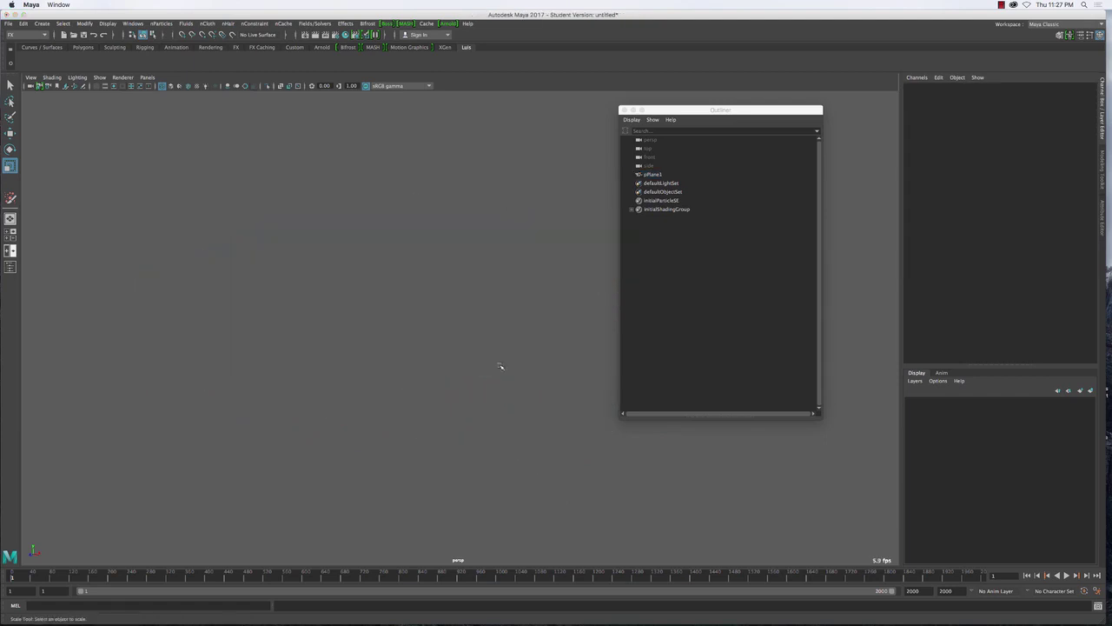
{"action": "left_click", "coordinate": [481, 343]}
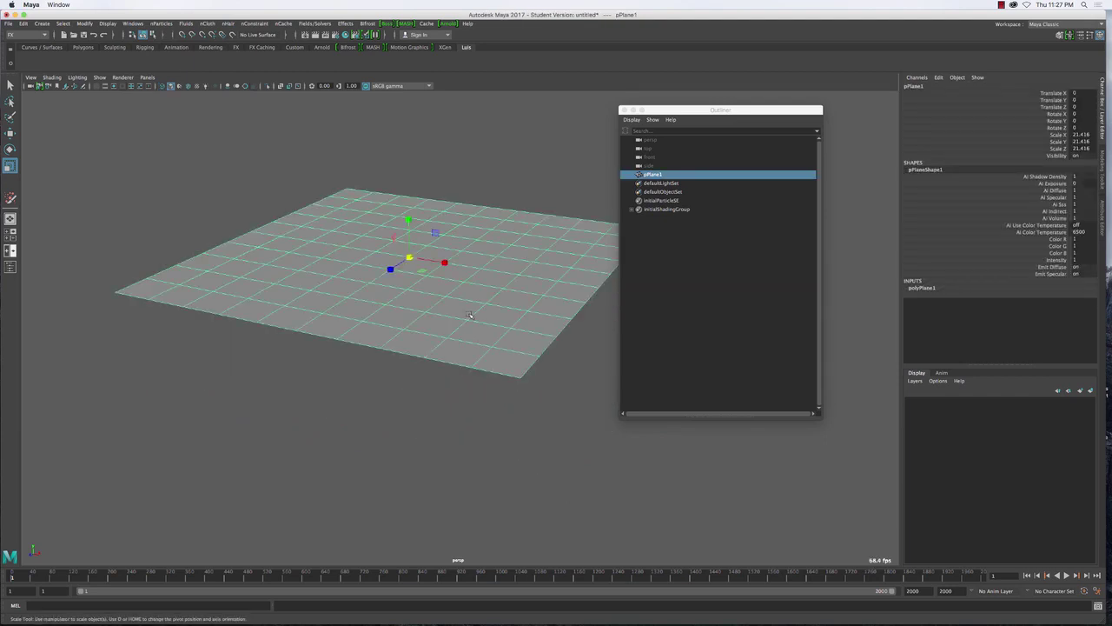
{"action": "left_click_drag", "start_coordinate": [456, 332], "coordinate": [475, 306], "text": "alt"}
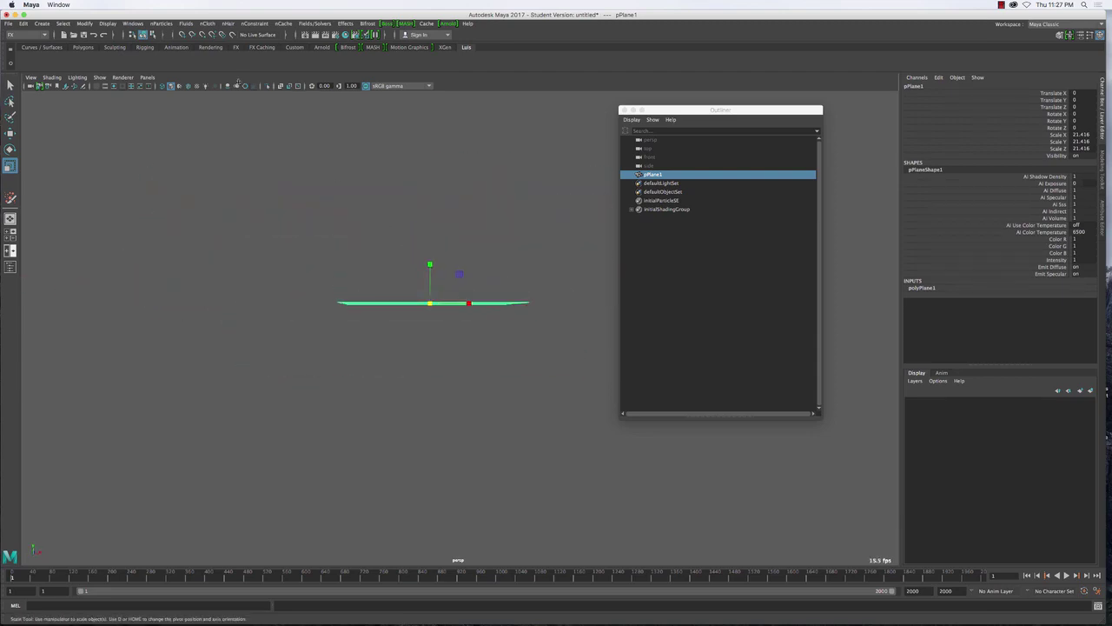
{"action": "left_click", "coordinate": [162, 24]}
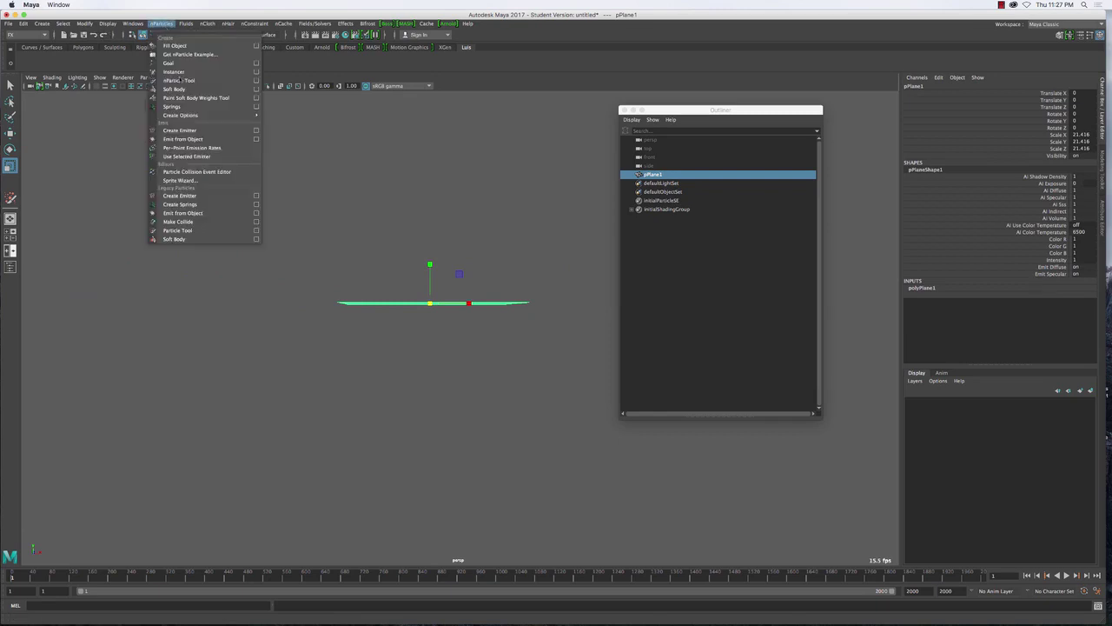
{"action": "left_click", "coordinate": [252, 199]}
{"action": "left_click", "coordinate": [572, 114]}
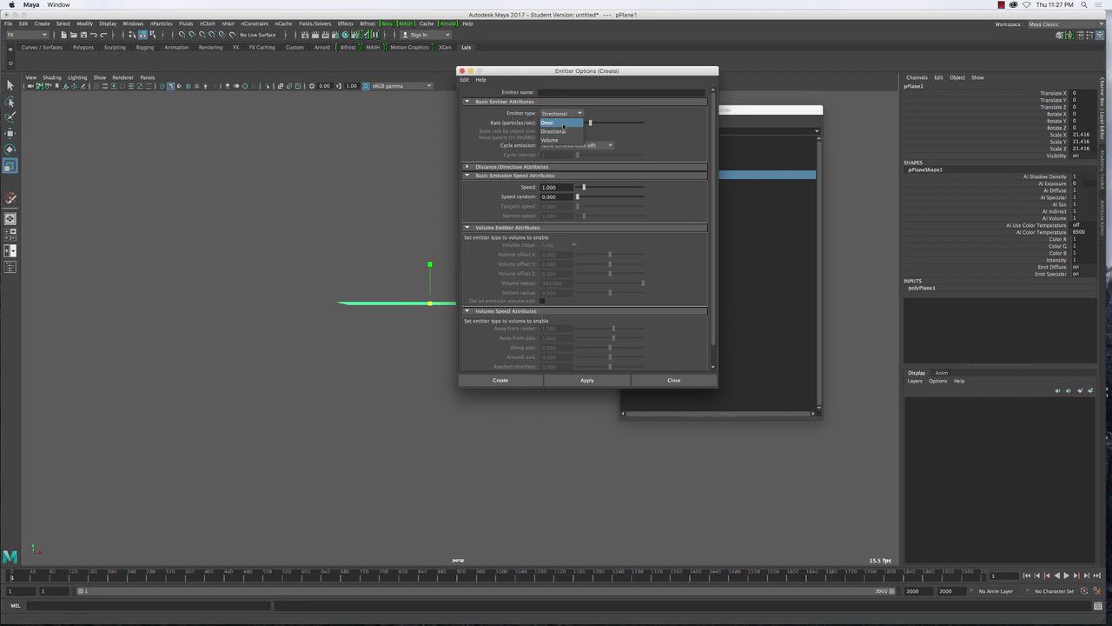
{"action": "left_click", "coordinate": [570, 123]}
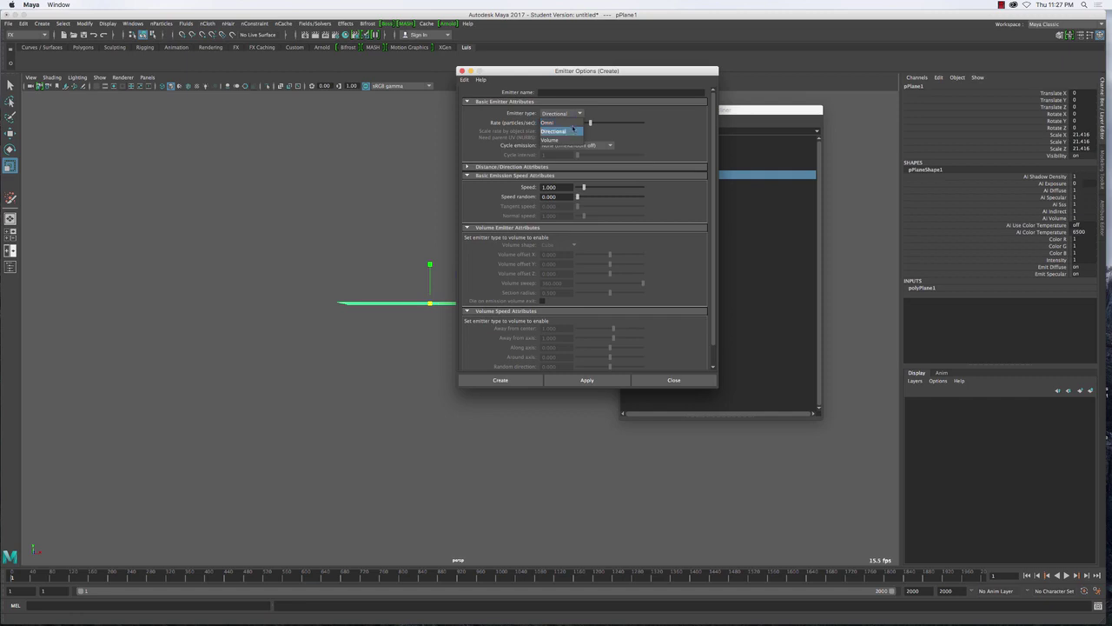
{"action": "left_click", "coordinate": [462, 70]}
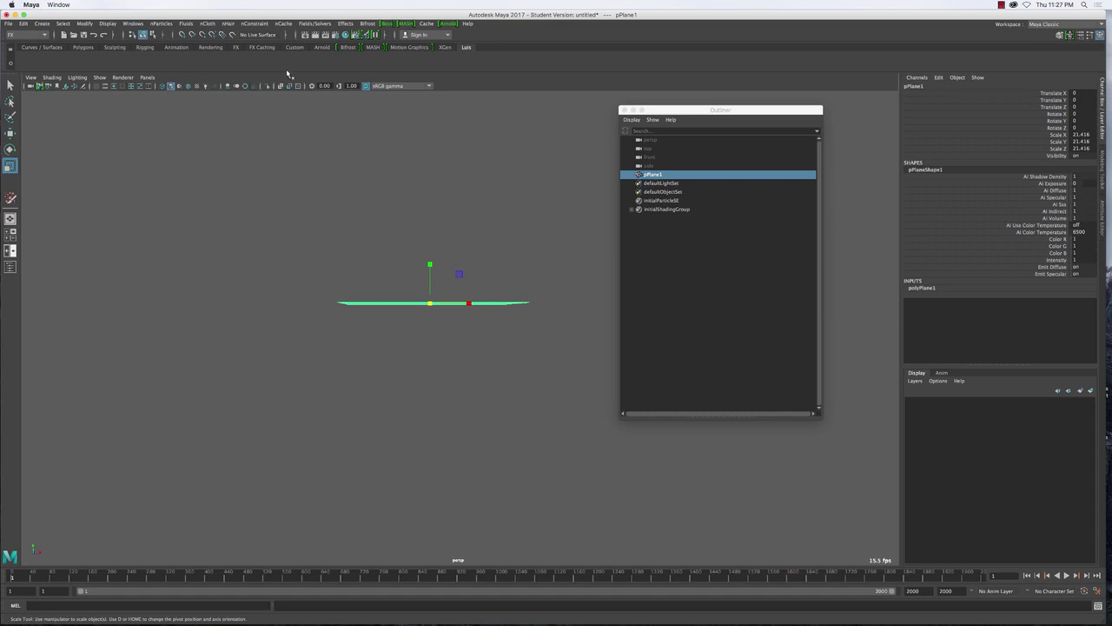
- Create a legacy Emit from Object emitter on the selected plane with the emitter type set to Surface
{"action": "left_click", "coordinate": [161, 23]}
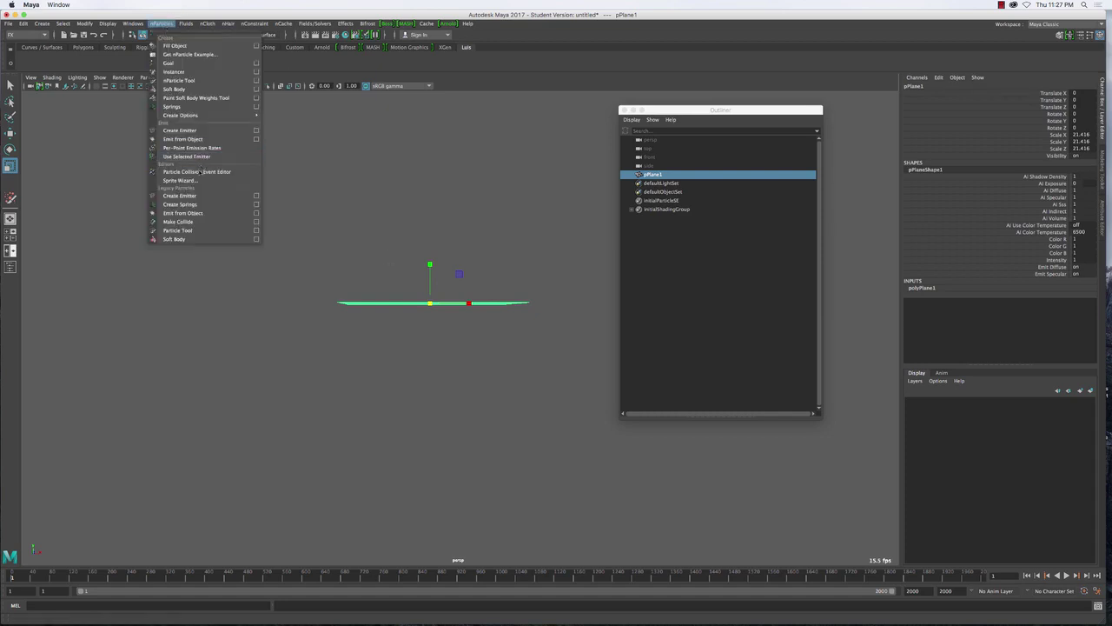
{"action": "left_click", "coordinate": [256, 213]}
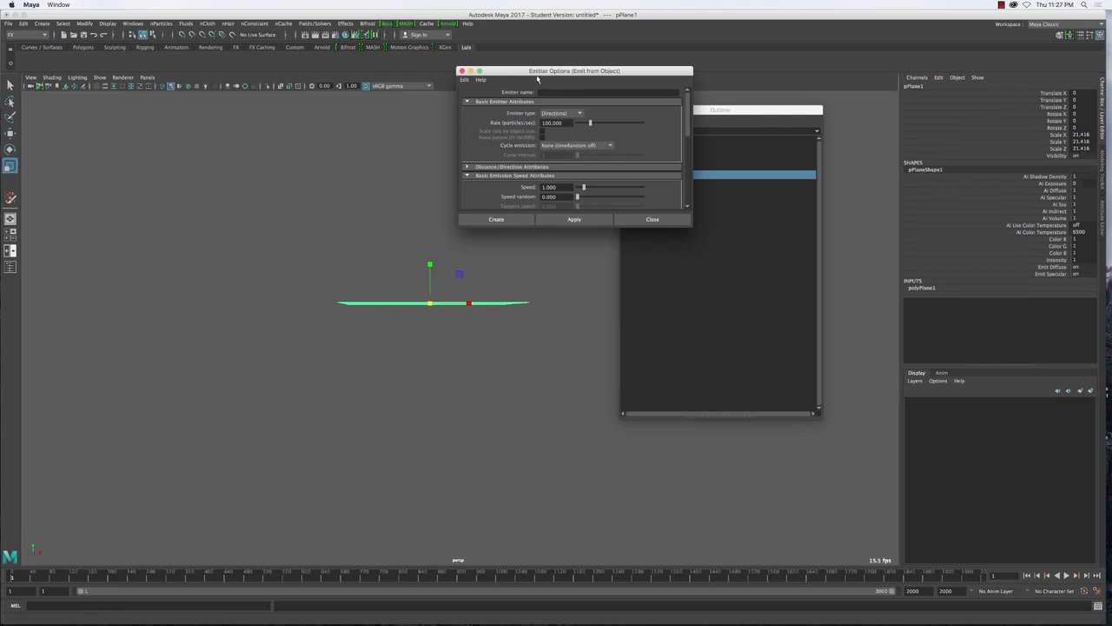
{"action": "left_click", "coordinate": [560, 114]}
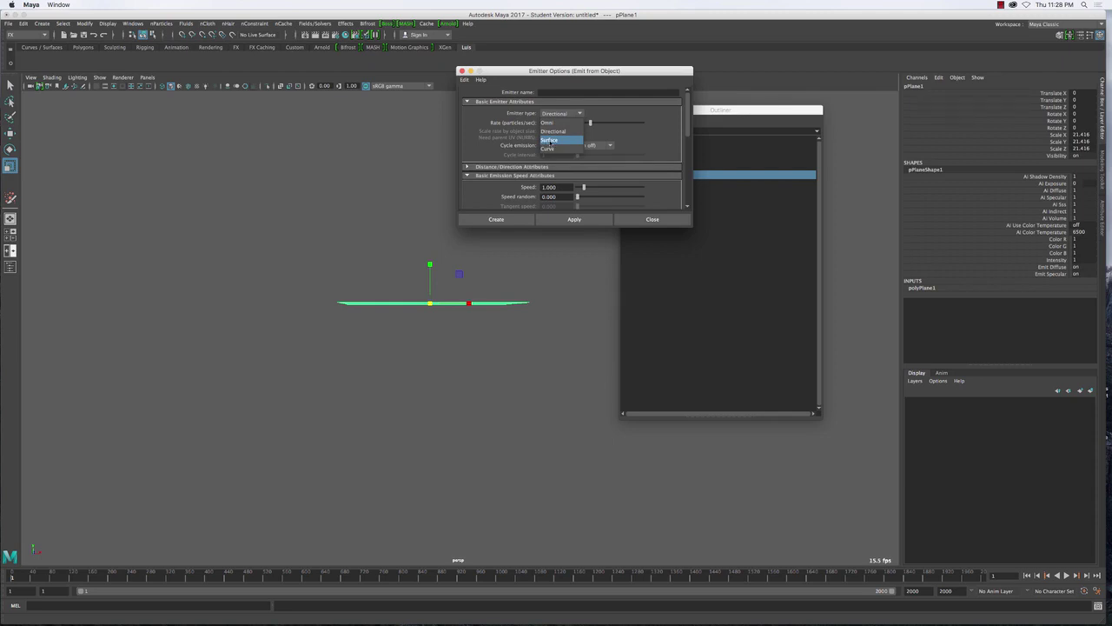
{"action": "left_click", "coordinate": [550, 140]}
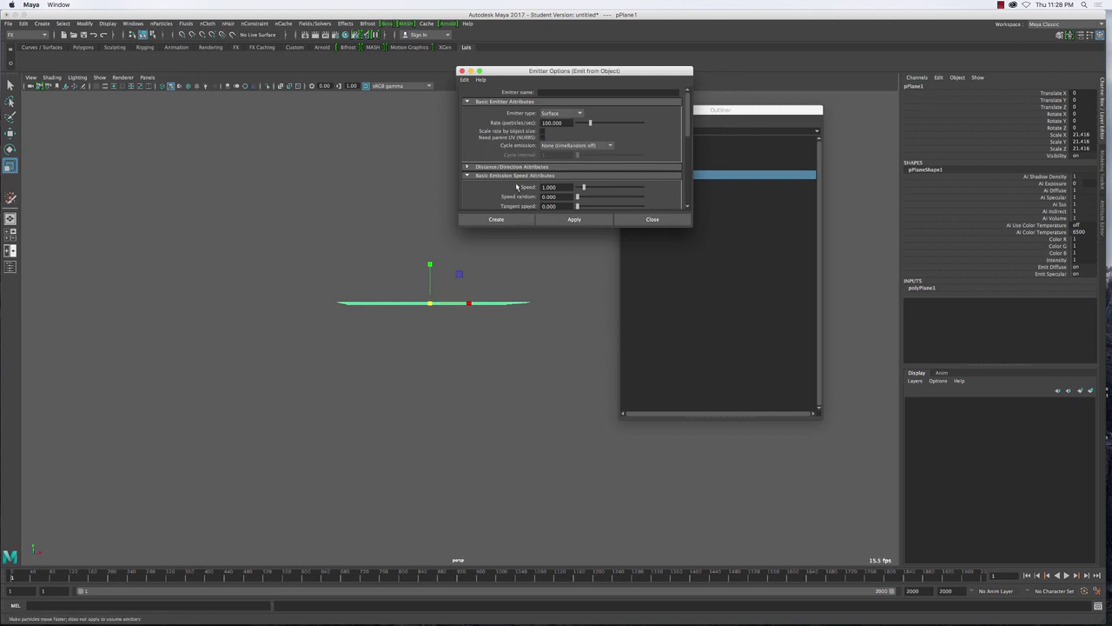
{"action": "left_click", "coordinate": [497, 219]}
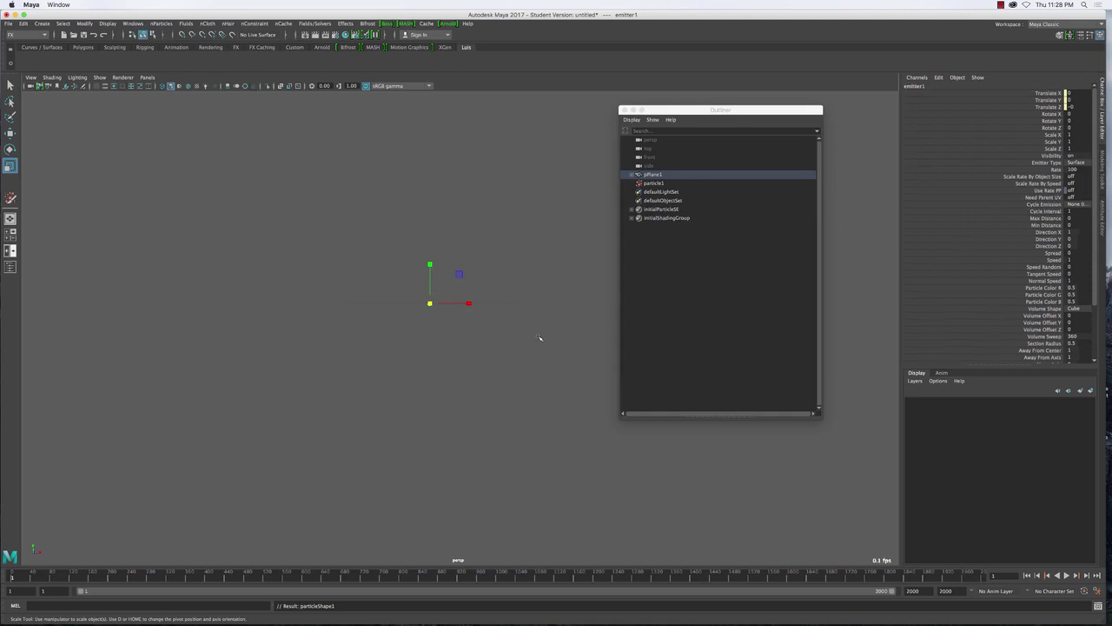
- Inspect the new particle object, then expand the plane's hierarchy and select the emitter parented under it
{"action": "left_click", "coordinate": [661, 185]}
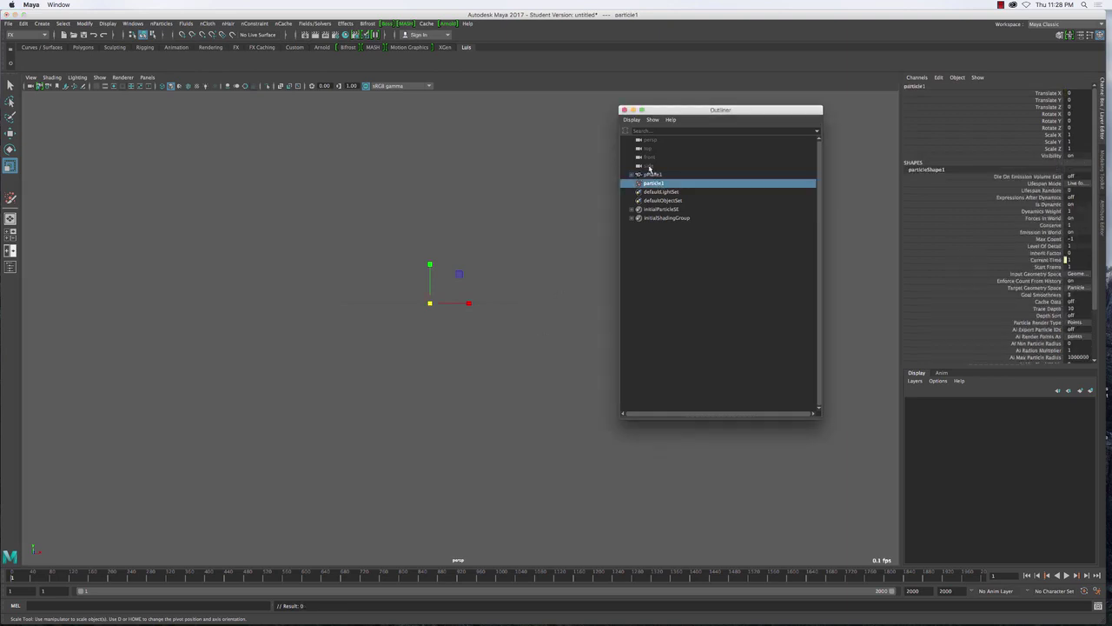
{"action": "left_click", "coordinate": [651, 174]}
{"action": "left_click", "coordinate": [633, 175]}
{"action": "left_click", "coordinate": [656, 183]}
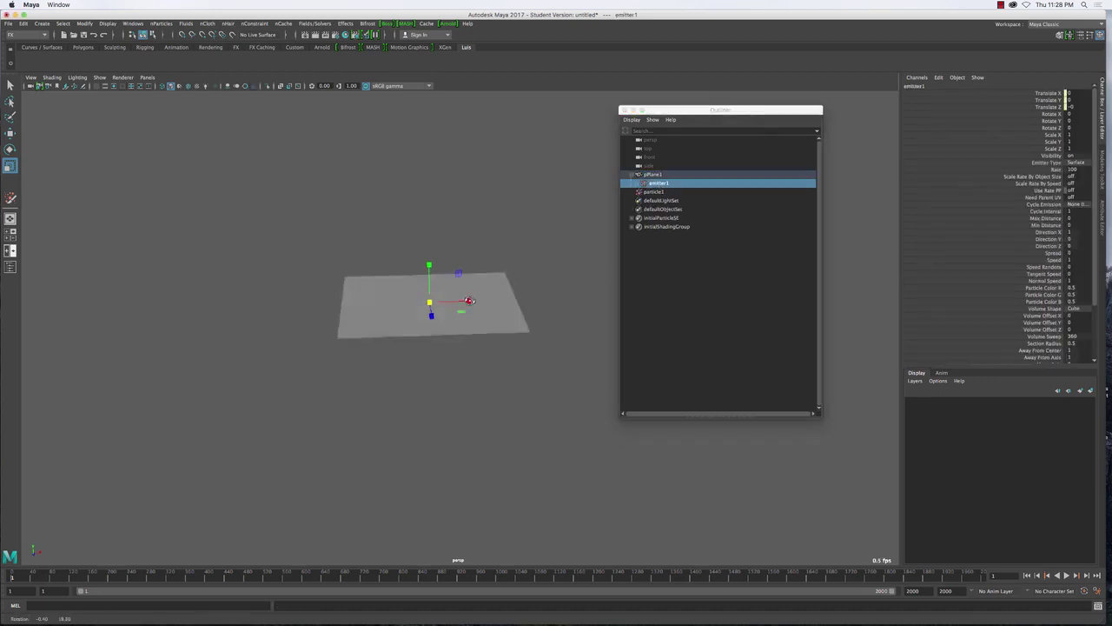
- Select the plane and move it straight up to a Translate Y of about 5.47
{"action": "left_click", "coordinate": [514, 280]}
{"action": "key", "text": "w"}
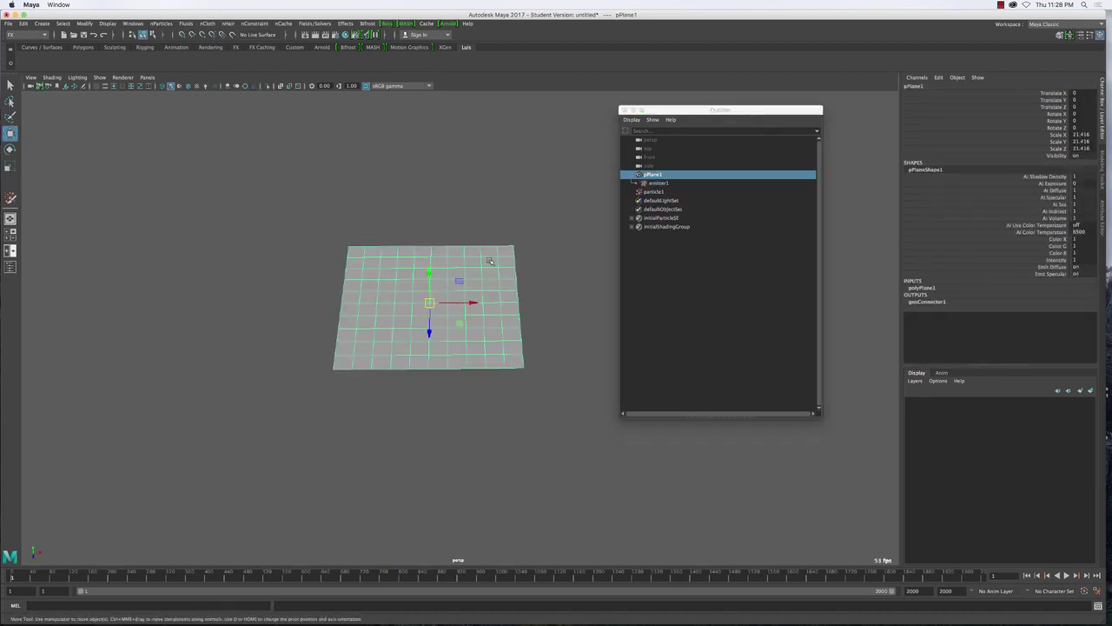
{"action": "left_click_drag", "start_coordinate": [429, 274], "coordinate": [452, 297]}
{"action": "scroll", "coordinate": [452, 297], "scroll_direction": "up", "scroll_amount": 6}
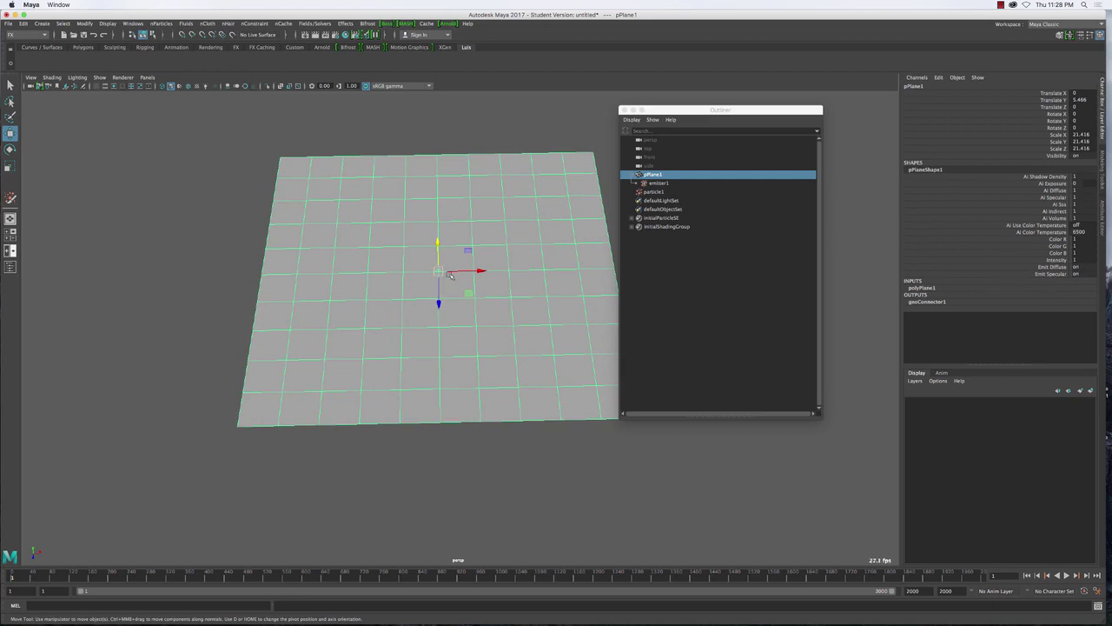
- Play the simulation with the plane seen edge-on, select the emitted particles, and stop at frame 267
{"action": "left_click_drag", "start_coordinate": [622, 278], "coordinate": [537, 287], "text": "alt"}
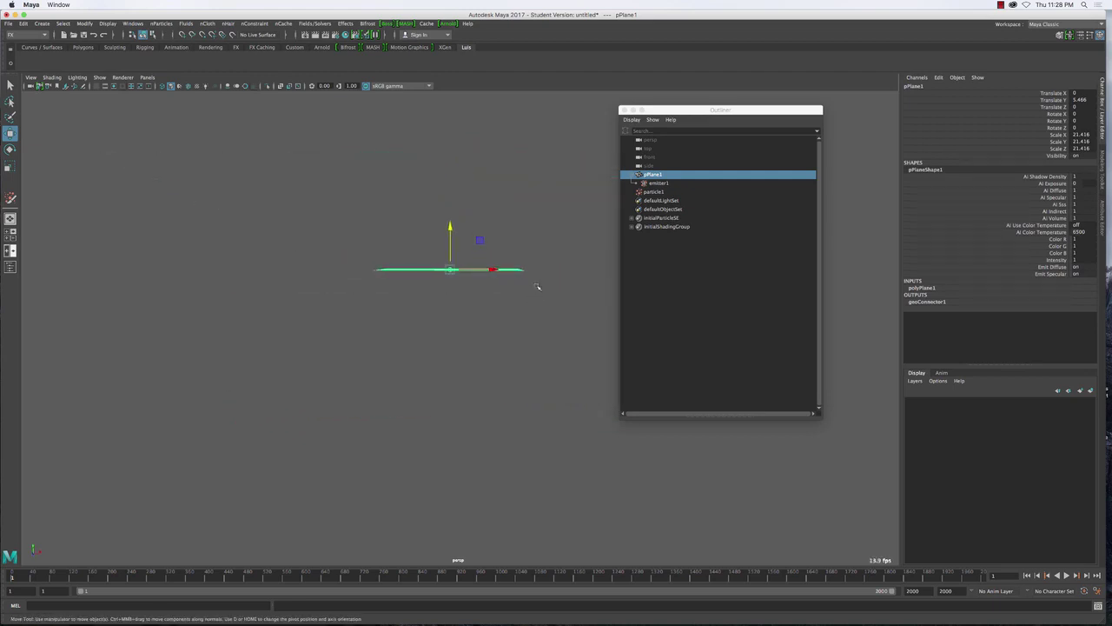
{"action": "left_click", "coordinate": [1067, 575]}
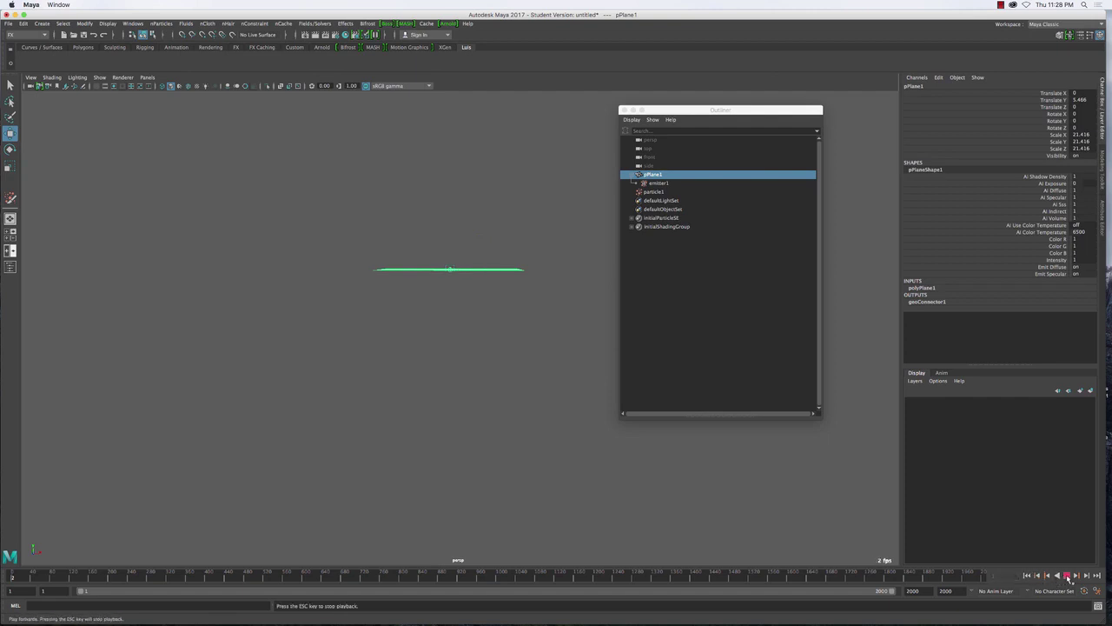
{"action": "left_click", "coordinate": [496, 239]}
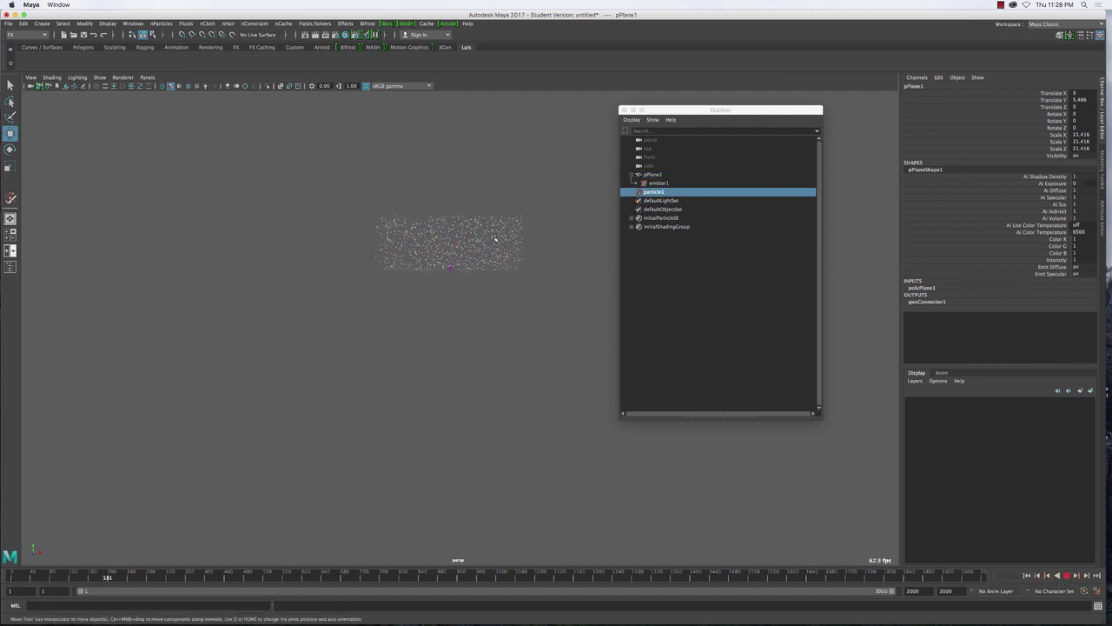
{"action": "key", "text": "Escape"}
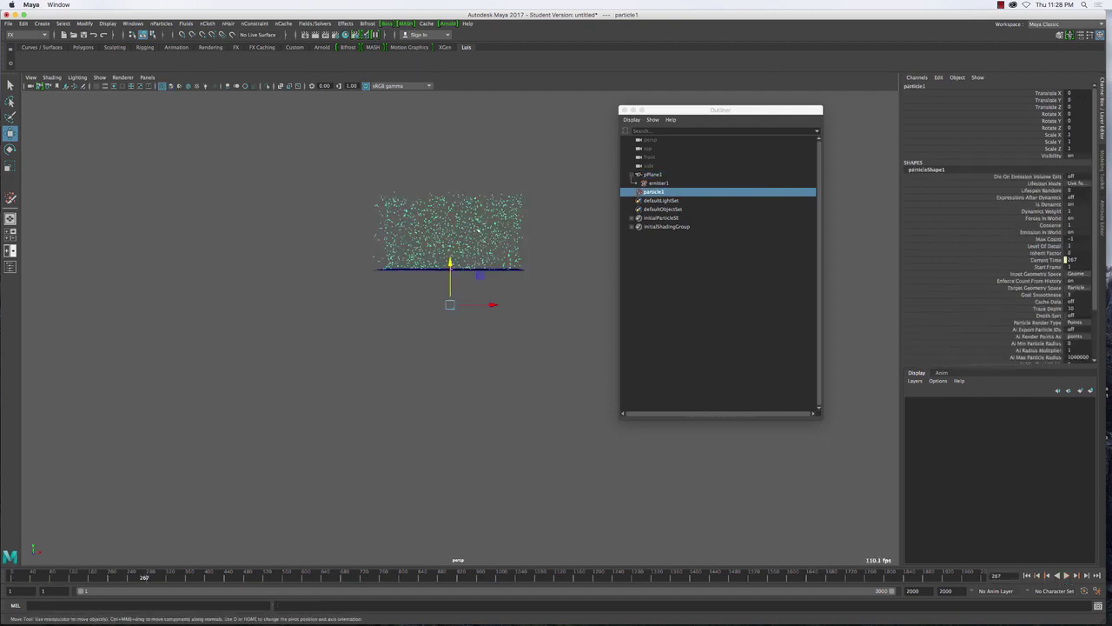
{"action": "left_click_drag", "start_coordinate": [500, 271], "coordinate": [482, 328], "text": "alt"}
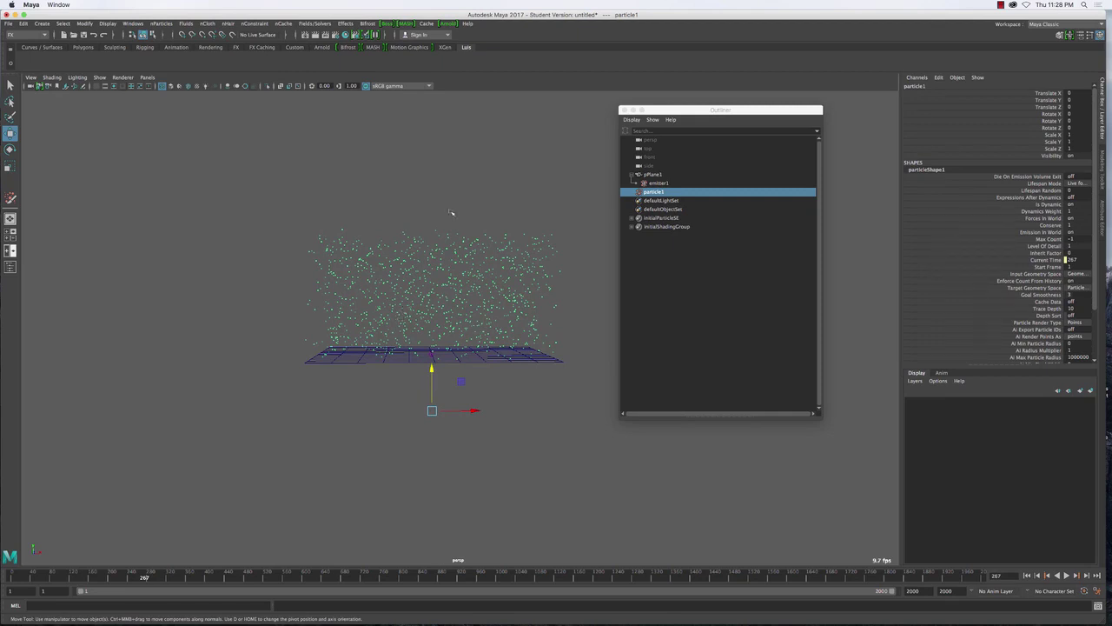
- Select the plane's surface emitter and examine its Speed, Tangent Speed and Normal Speed attributes
{"action": "left_click", "coordinate": [662, 184]}
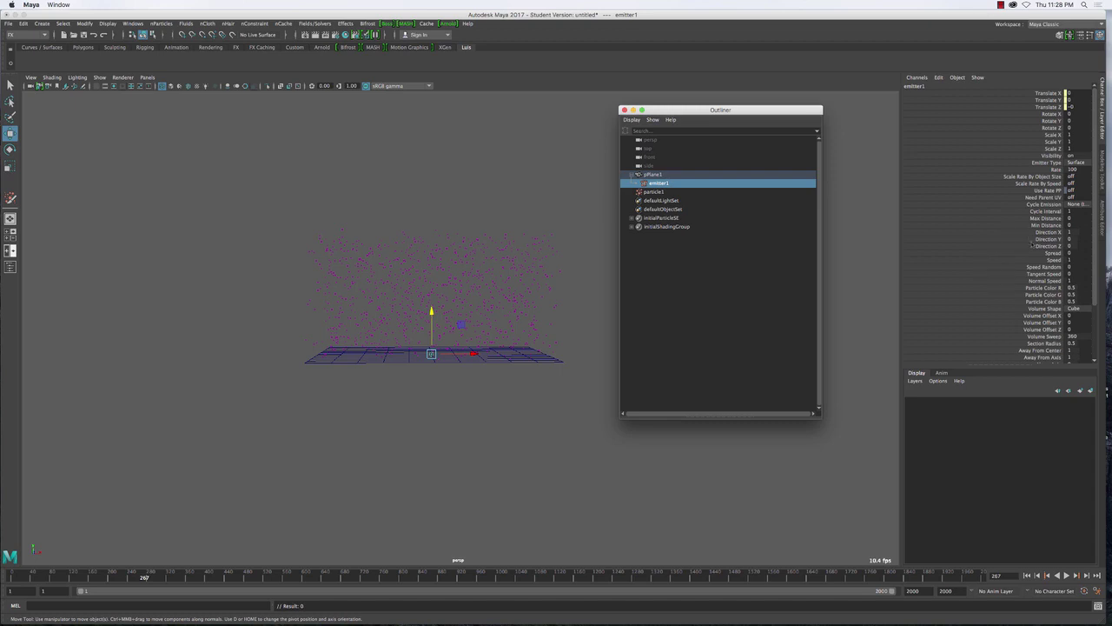
{"action": "left_click", "coordinate": [1055, 260]}
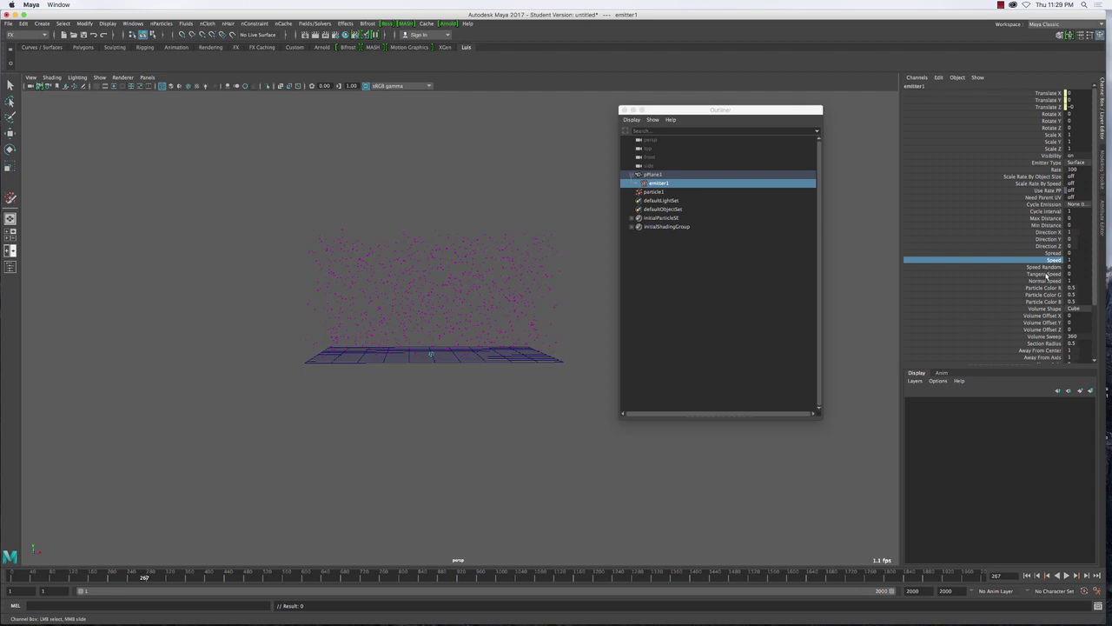
{"action": "left_click", "coordinate": [1045, 274]}
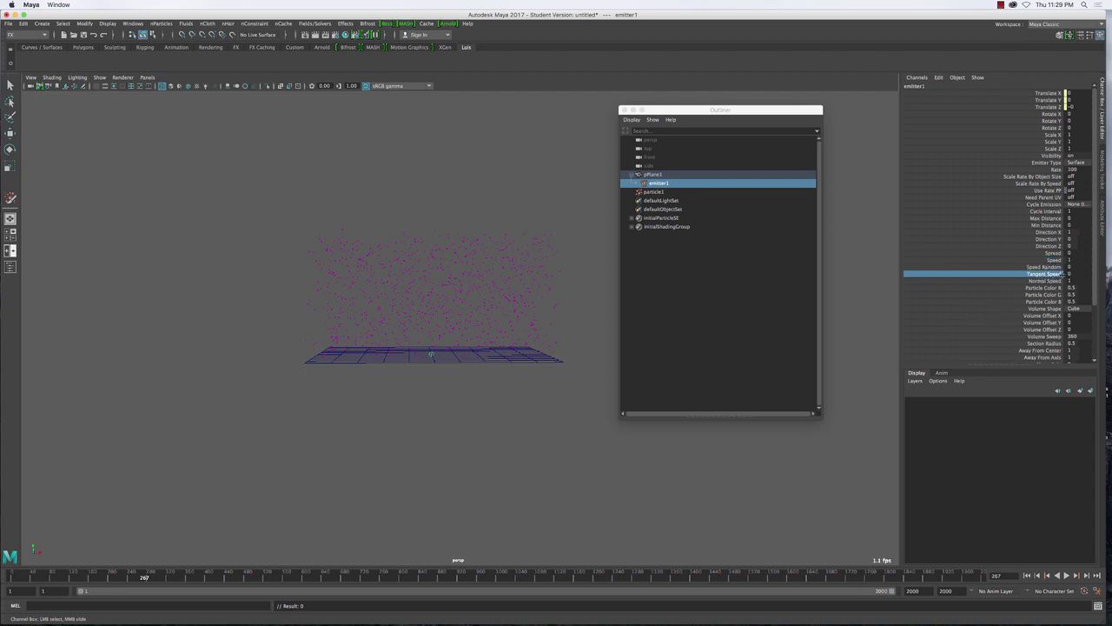
{"action": "left_click", "coordinate": [1050, 282]}
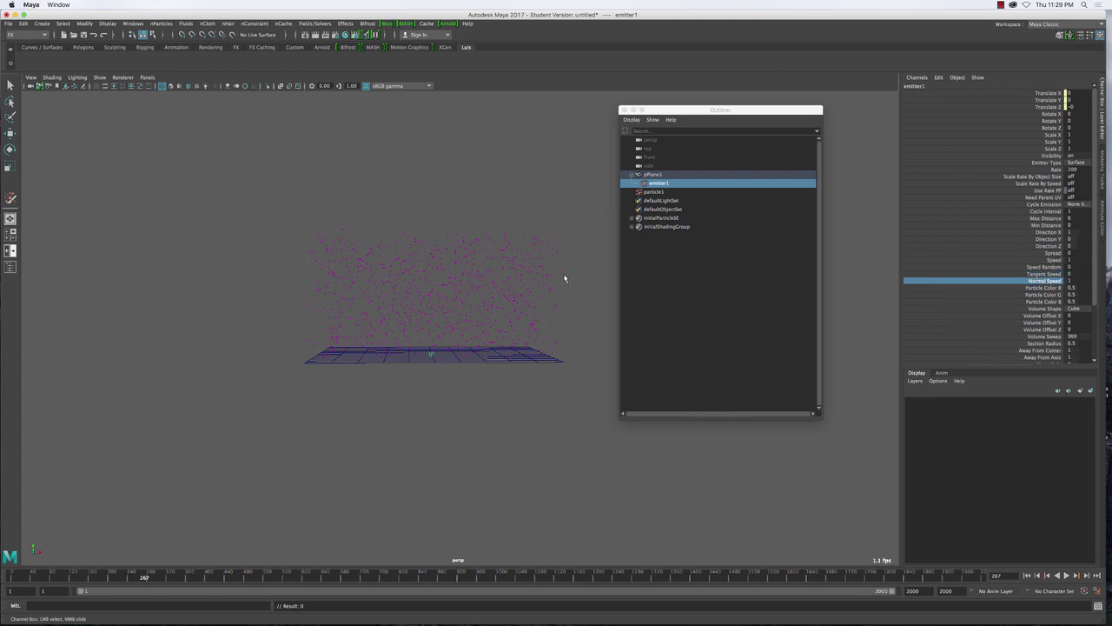
- Examine the direction of the particles relative to the plane's surface up close, selecting the plane and the particles in turn
{"action": "left_click", "coordinate": [541, 358]}
{"action": "key", "text": "w"}
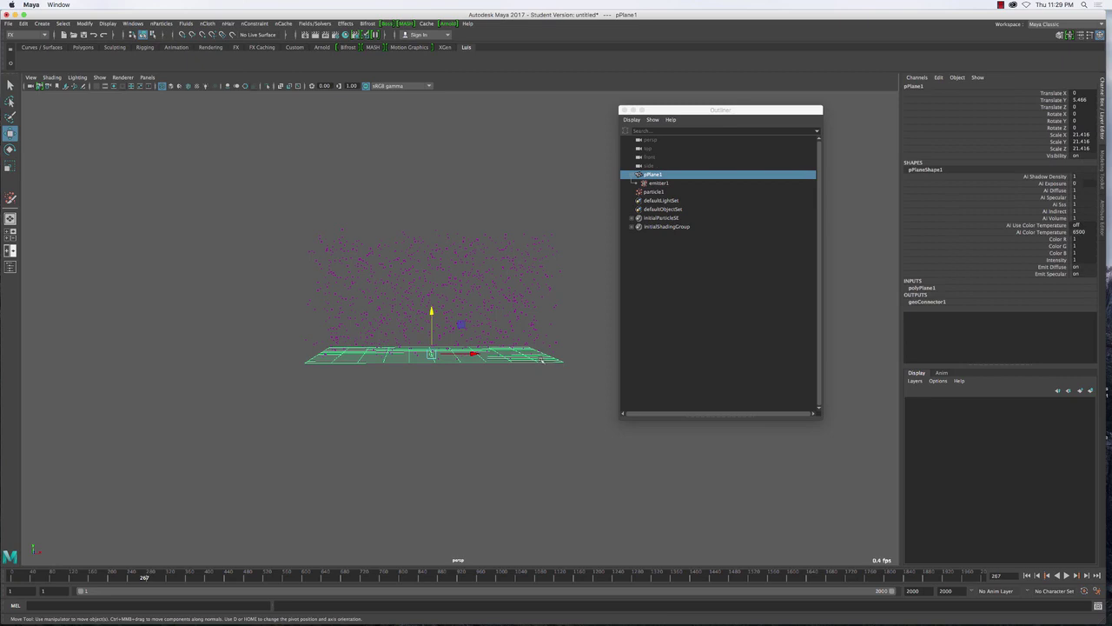
{"action": "left_click_drag", "start_coordinate": [499, 373], "coordinate": [478, 371], "text": "alt"}
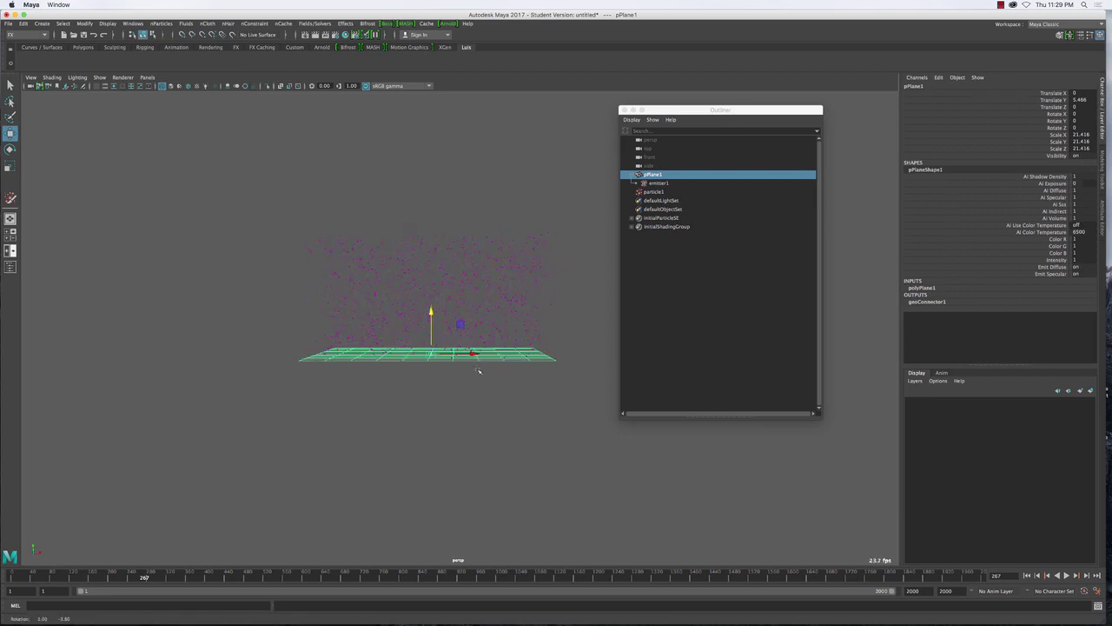
{"action": "scroll", "coordinate": [478, 371], "scroll_direction": "up", "scroll_amount": 6}
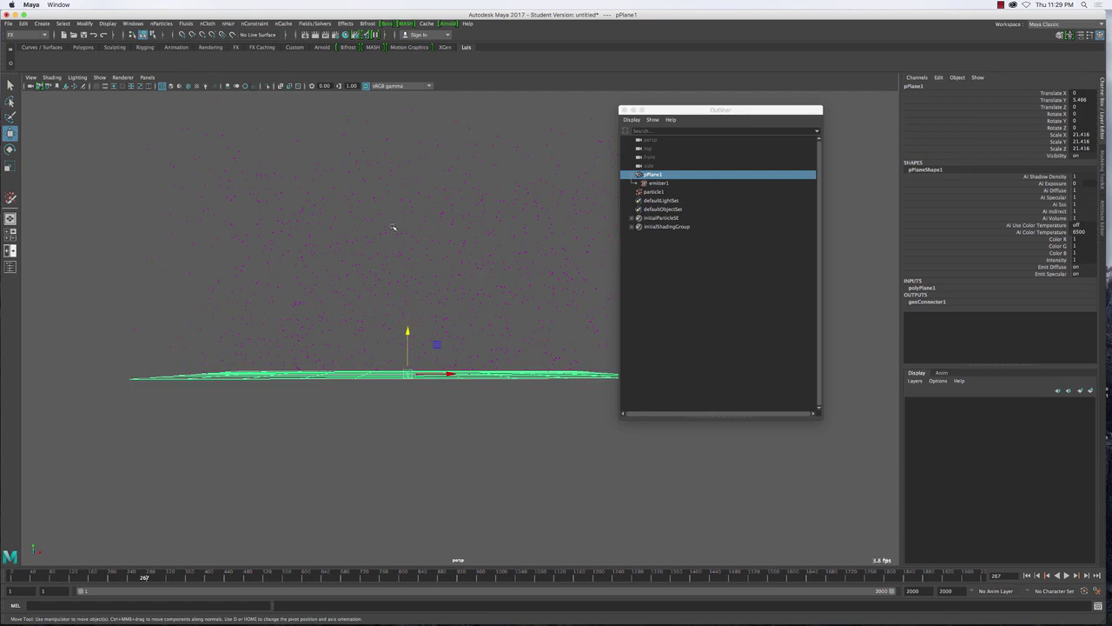
{"action": "left_click", "coordinate": [401, 227]}
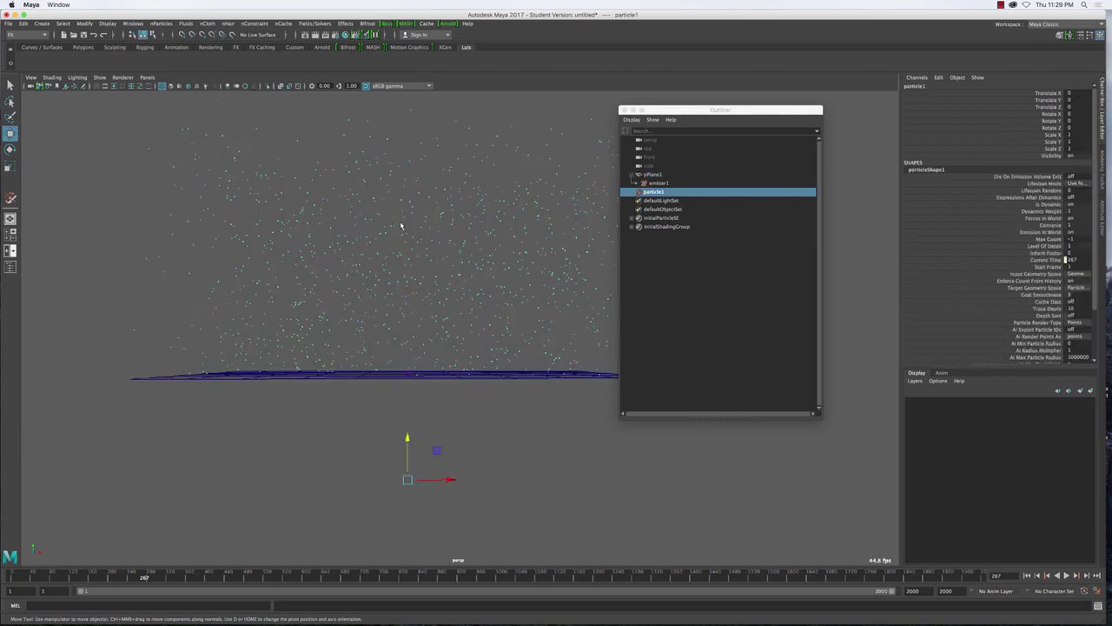
{"action": "left_click", "coordinate": [425, 380]}
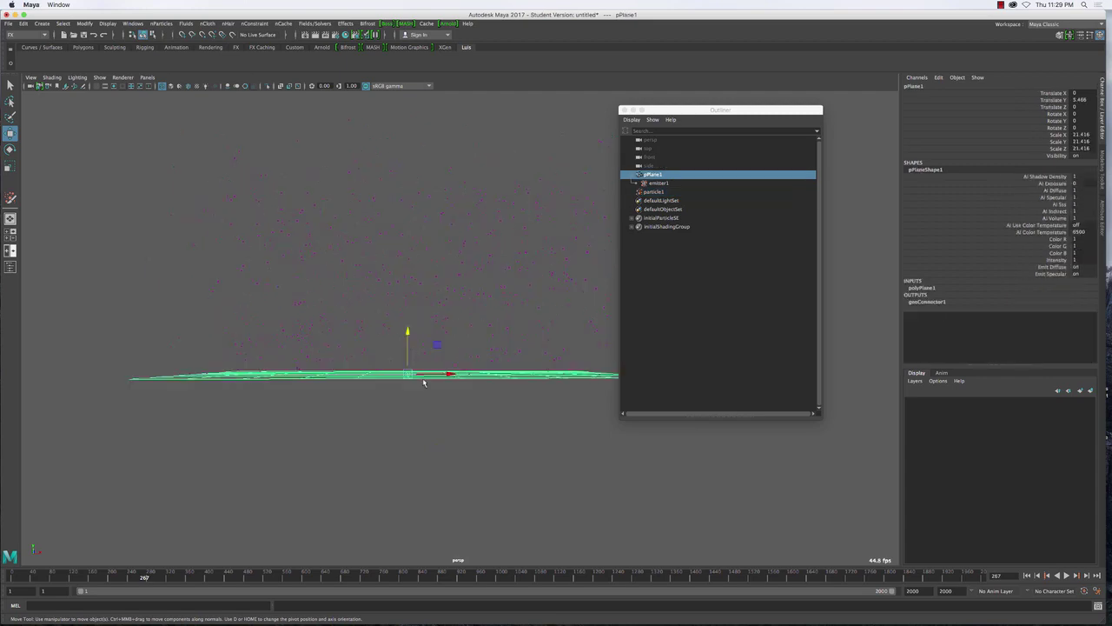
{"action": "left_click_drag", "start_coordinate": [425, 380], "coordinate": [447, 373], "text": "alt"}
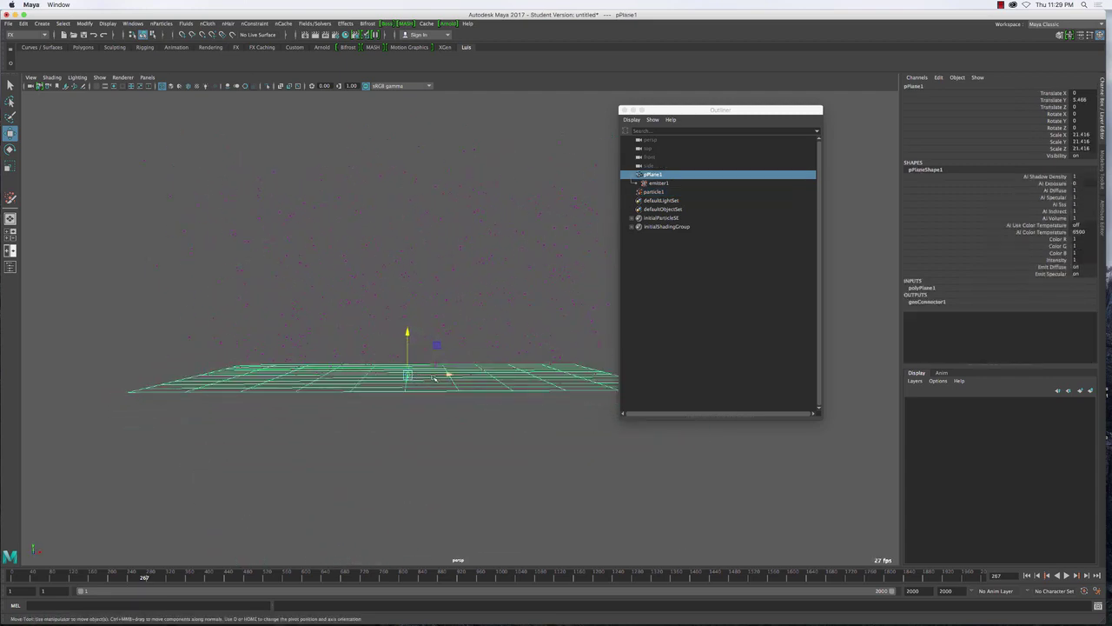
{"action": "middle_click_drag", "start_coordinate": [446, 373], "coordinate": [361, 363], "text": "alt"}
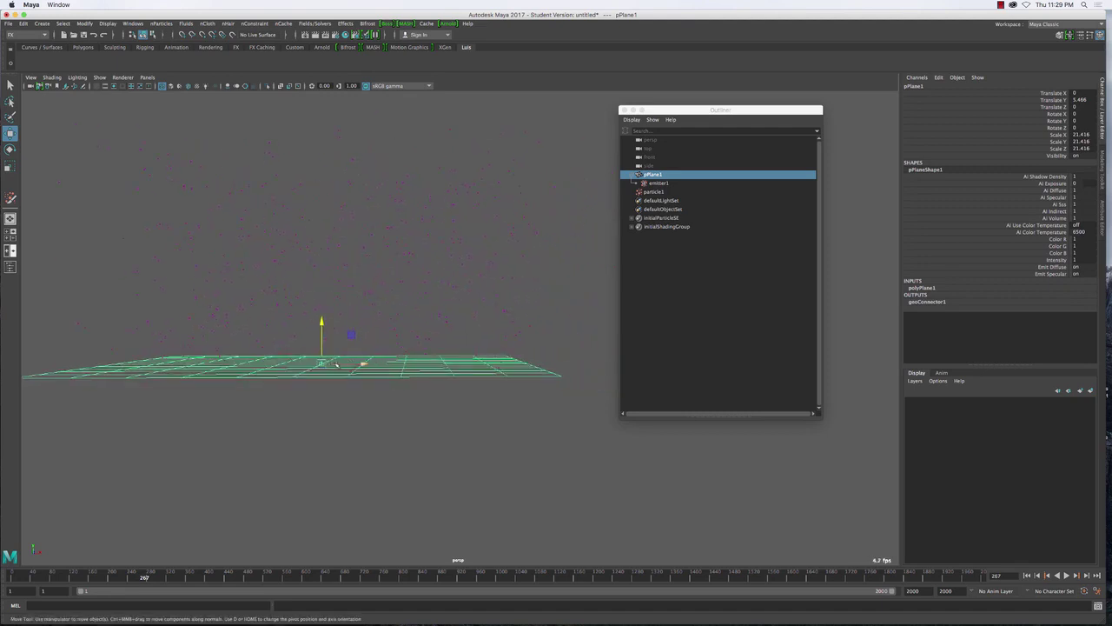
{"action": "left_click", "coordinate": [654, 192]}
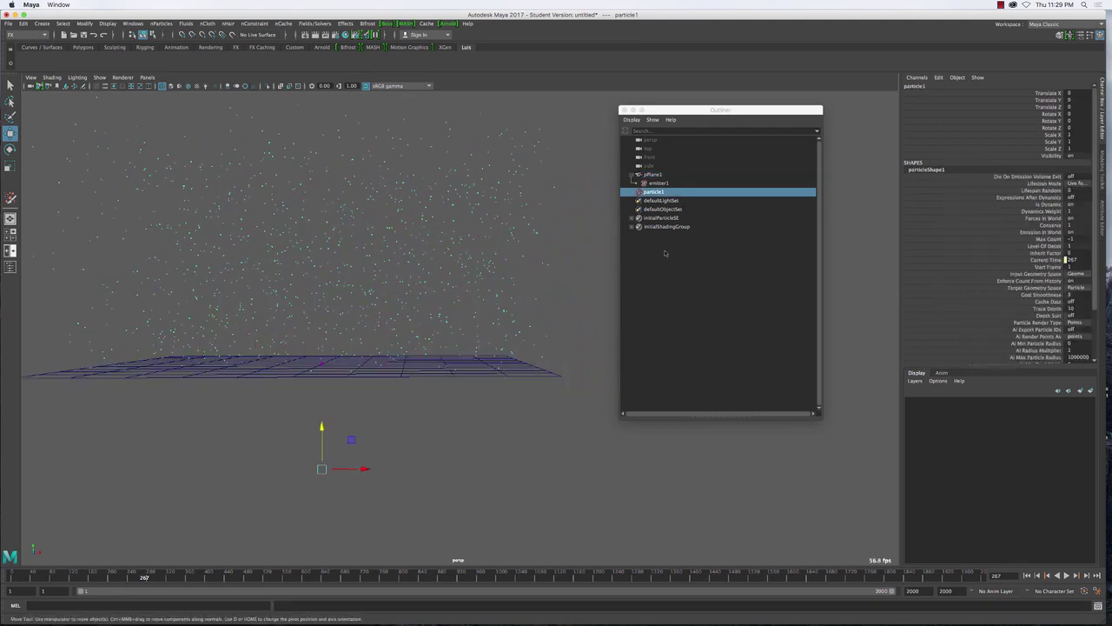
- Reselect the surface emitter and compare its Normal Speed and Tangent Speed attributes, ending on the Speed attribute
{"action": "left_click", "coordinate": [666, 183]}
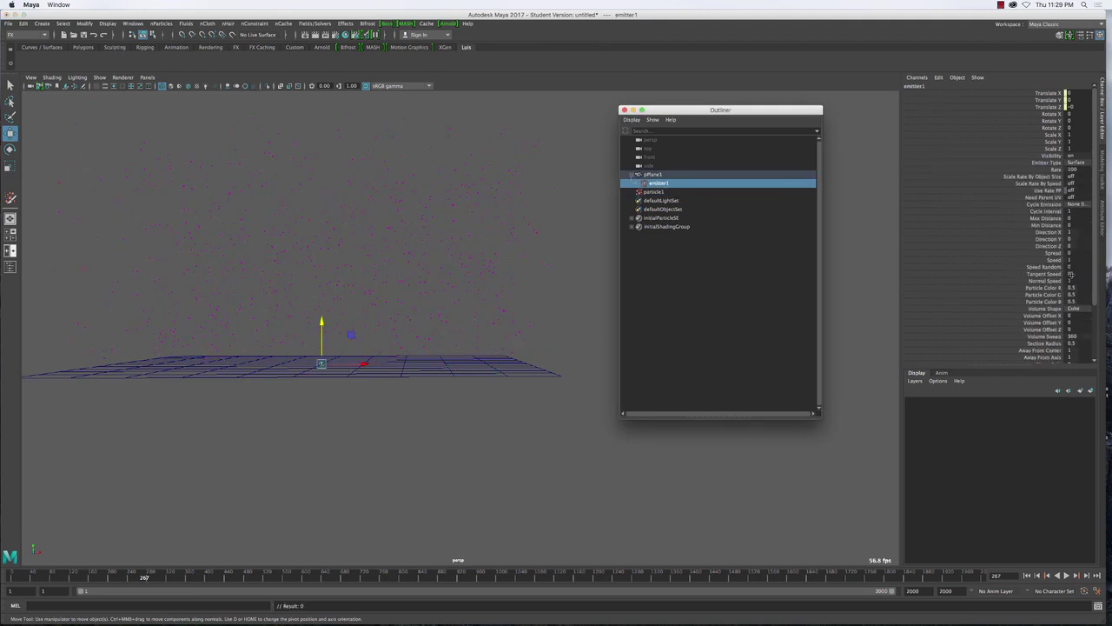
{"action": "left_click", "coordinate": [1055, 282]}
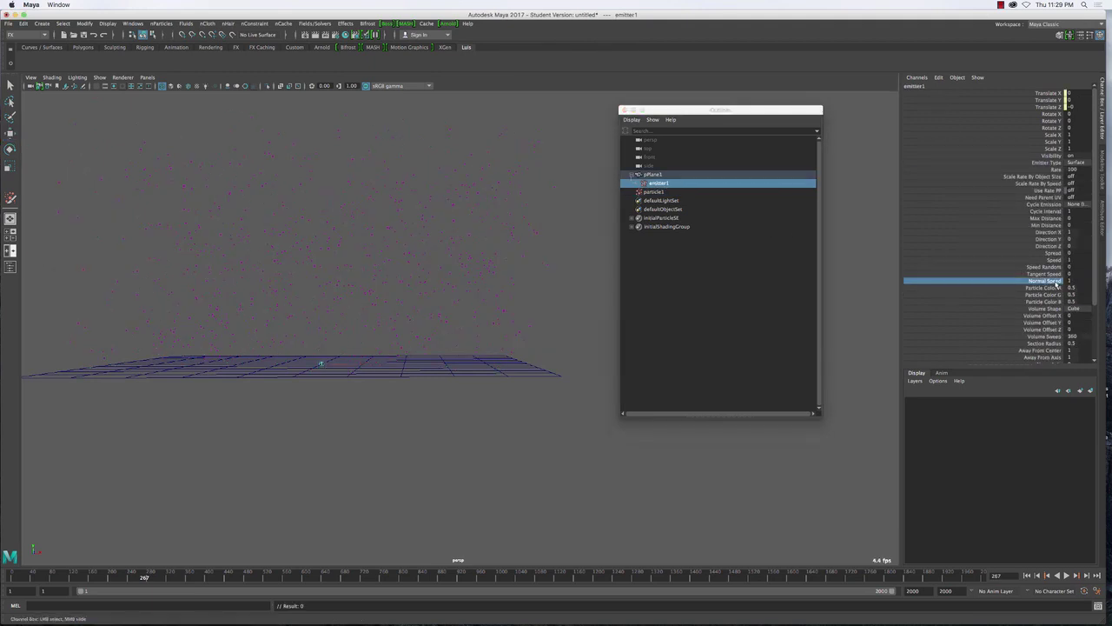
{"action": "left_click", "coordinate": [1055, 274]}
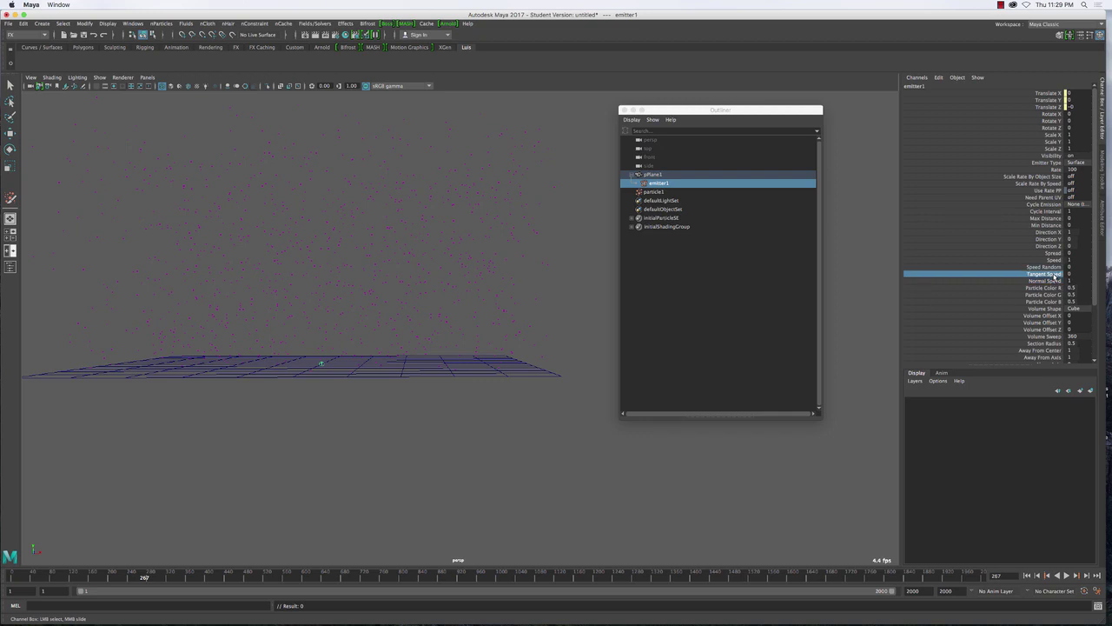
{"action": "left_click", "coordinate": [1053, 280]}
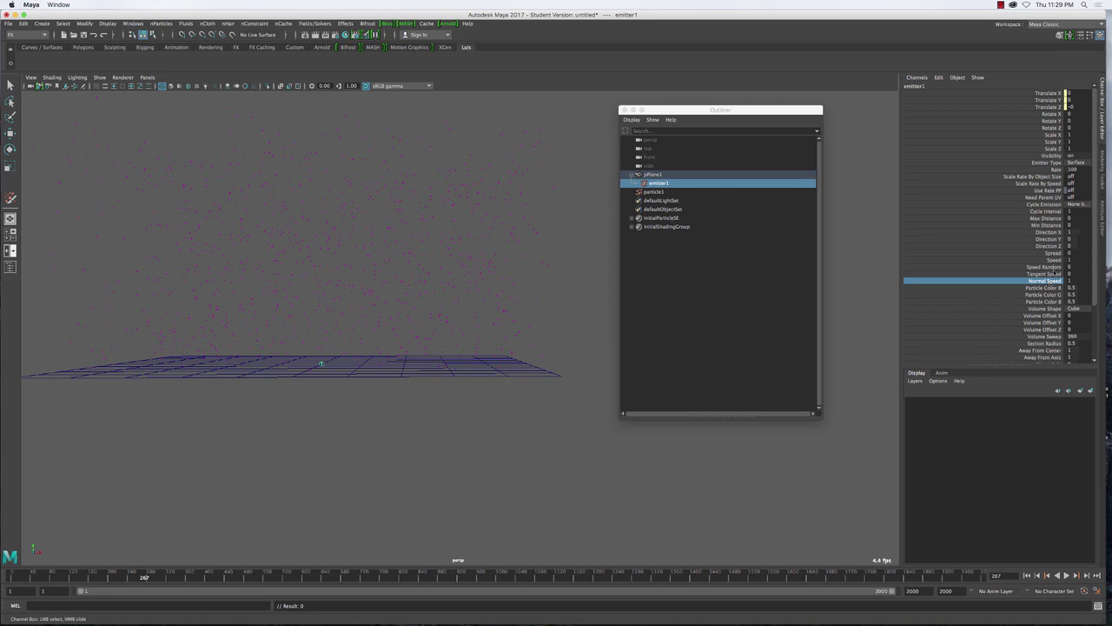
{"action": "left_click", "coordinate": [1055, 260]}
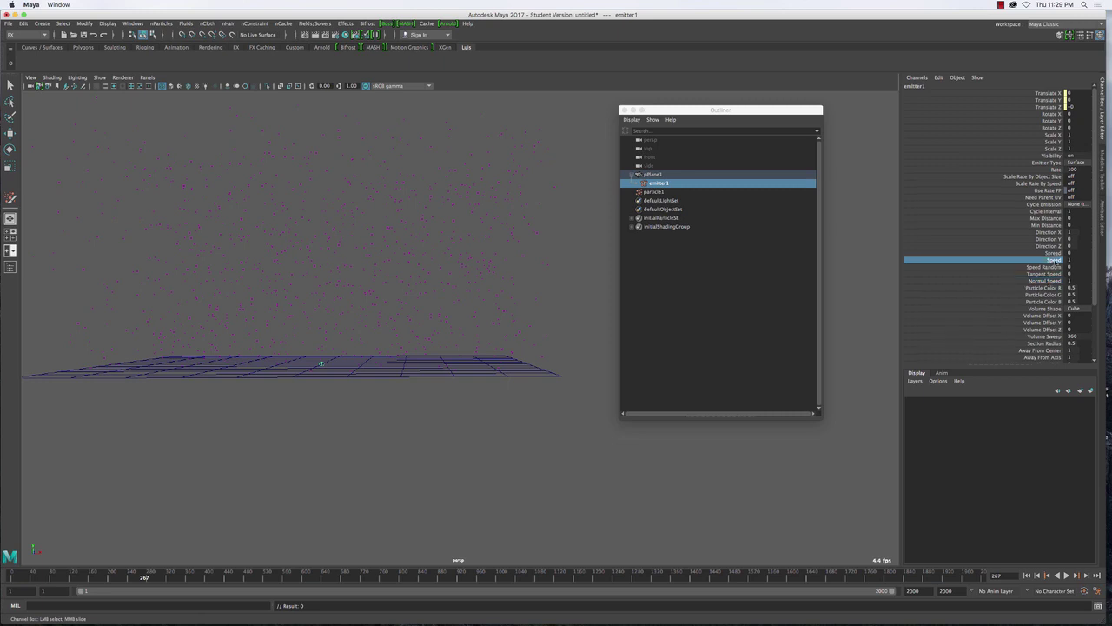
- Select the emitted particles and examine from the side how they rise from the whole plane
{"action": "left_click_drag", "start_coordinate": [273, 253], "coordinate": [434, 276], "text": "alt"}
{"action": "left_click", "coordinate": [484, 248]}
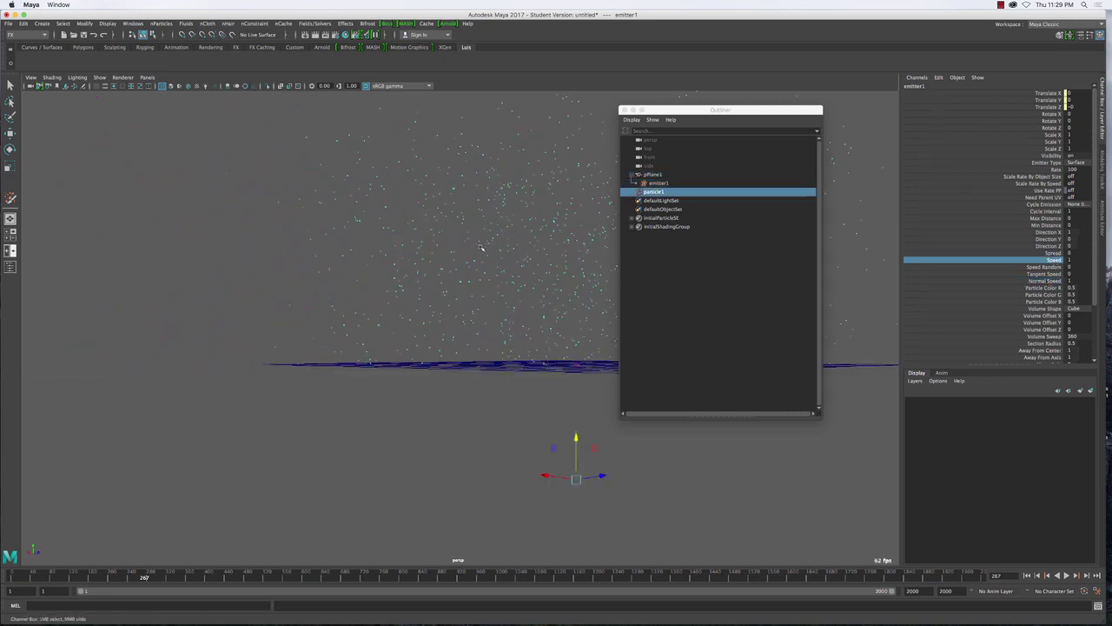
{"action": "left_click_drag", "start_coordinate": [484, 249], "coordinate": [497, 304], "text": "alt"}
{"action": "scroll", "coordinate": [497, 304], "scroll_direction": "down", "scroll_amount": 10}
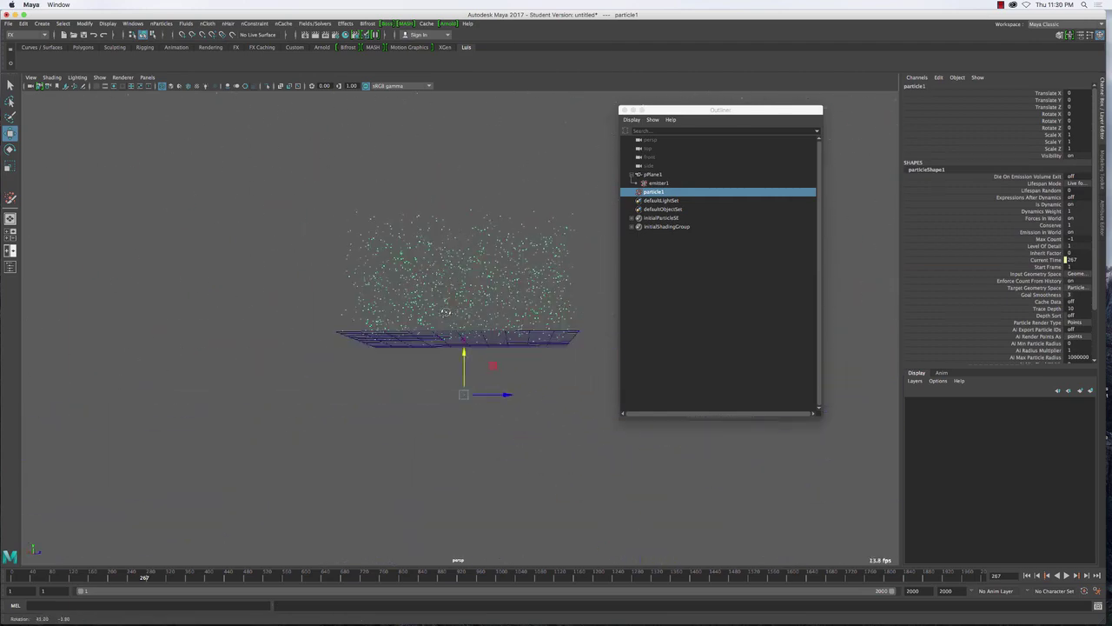
{"action": "middle_click_drag", "start_coordinate": [497, 304], "coordinate": [352, 301], "text": "alt"}
{"action": "left_click_drag", "start_coordinate": [351, 302], "coordinate": [406, 333], "text": "alt"}
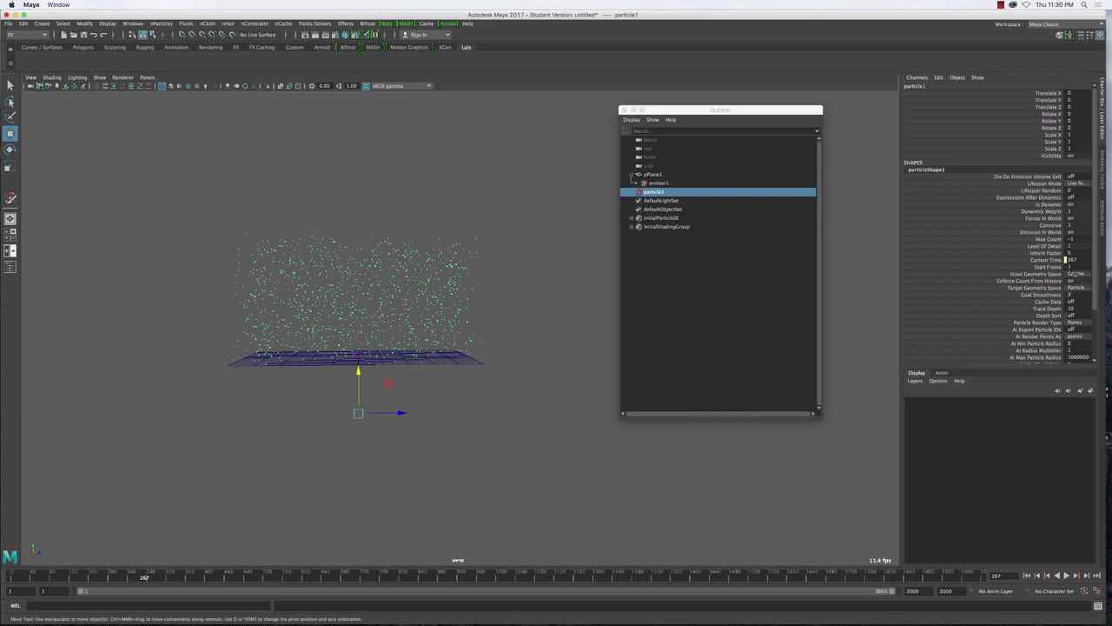
- Set the surface emitter's Speed to 0 and play the simulation from the first frame, stopping at frame 345
{"action": "left_click", "coordinate": [658, 183]}
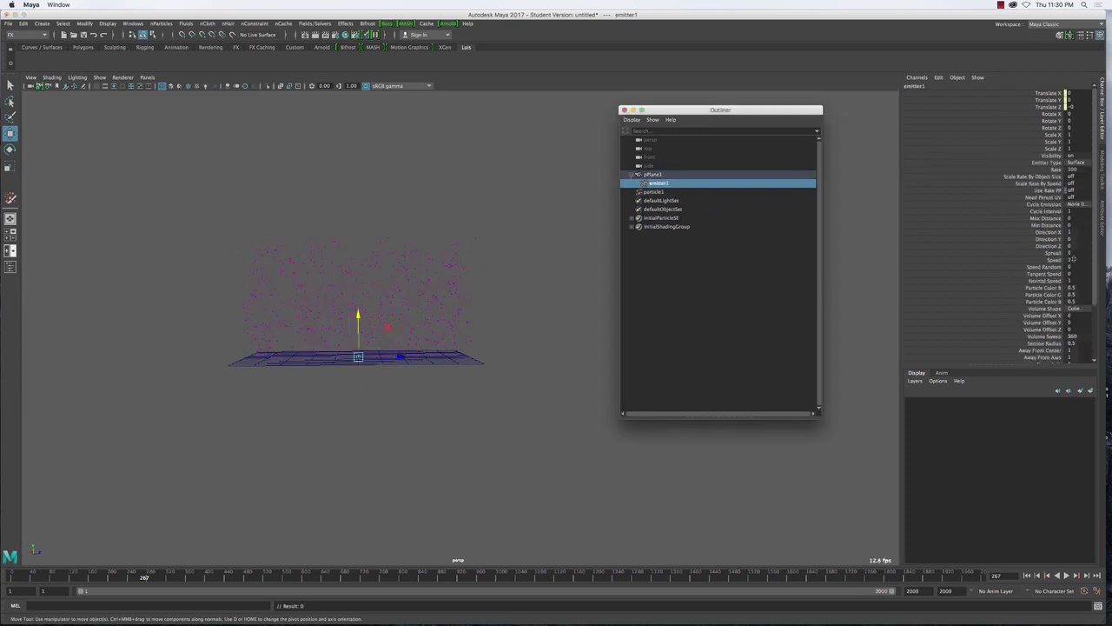
{"action": "left_click", "coordinate": [1074, 261]}
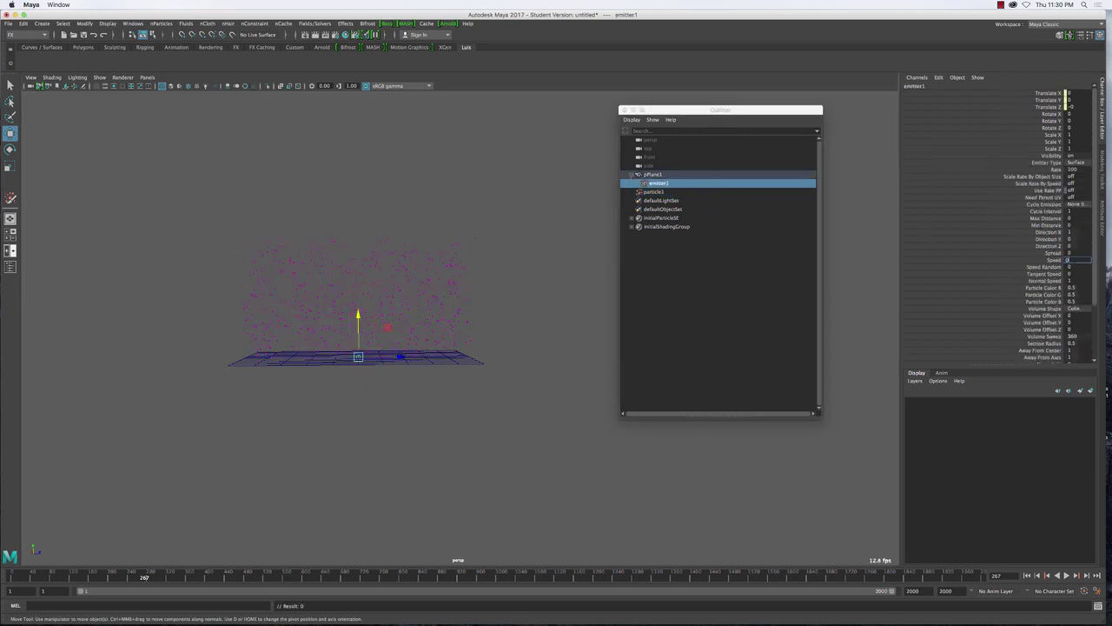
{"action": "double_click", "coordinate": [1075, 261]}
{"action": "left_click", "coordinate": [1027, 575]}
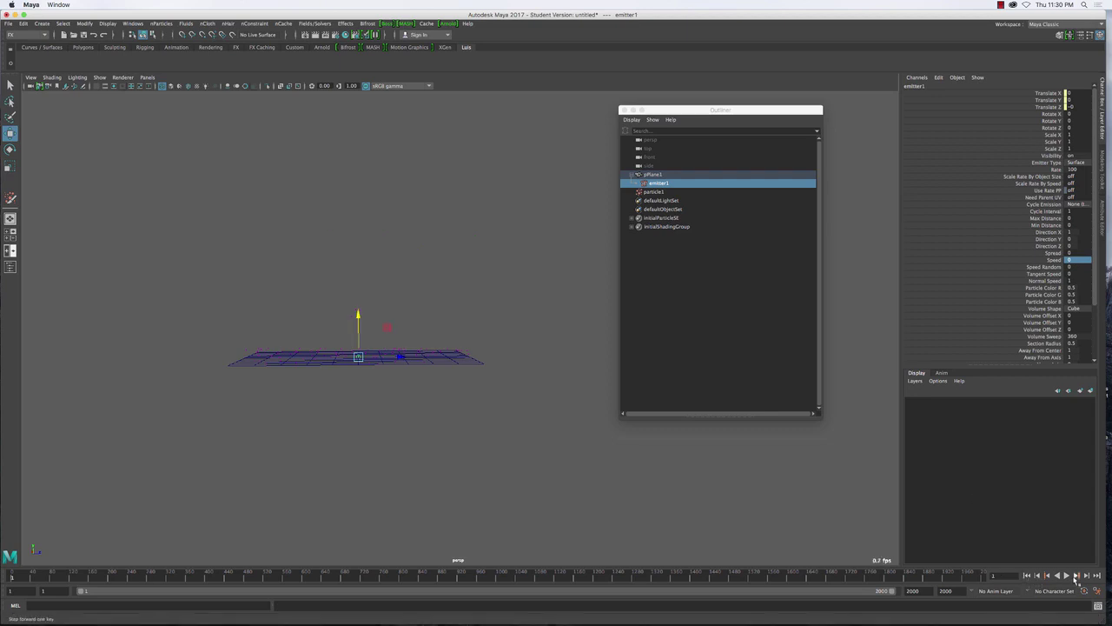
{"action": "left_click", "coordinate": [1067, 576]}
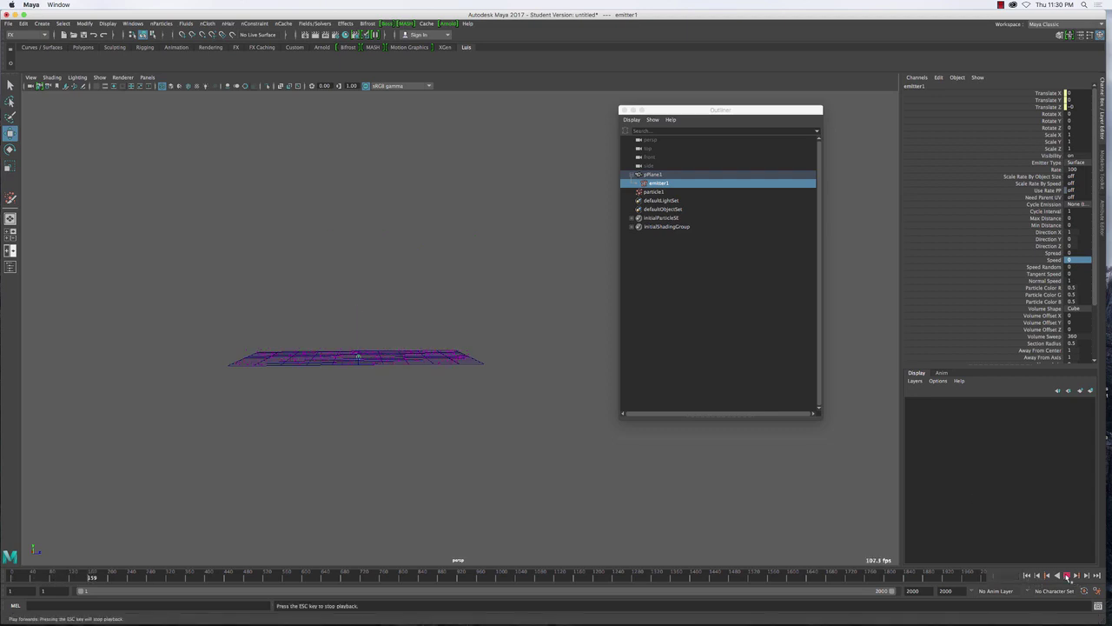
{"action": "left_click", "coordinate": [1067, 576]}
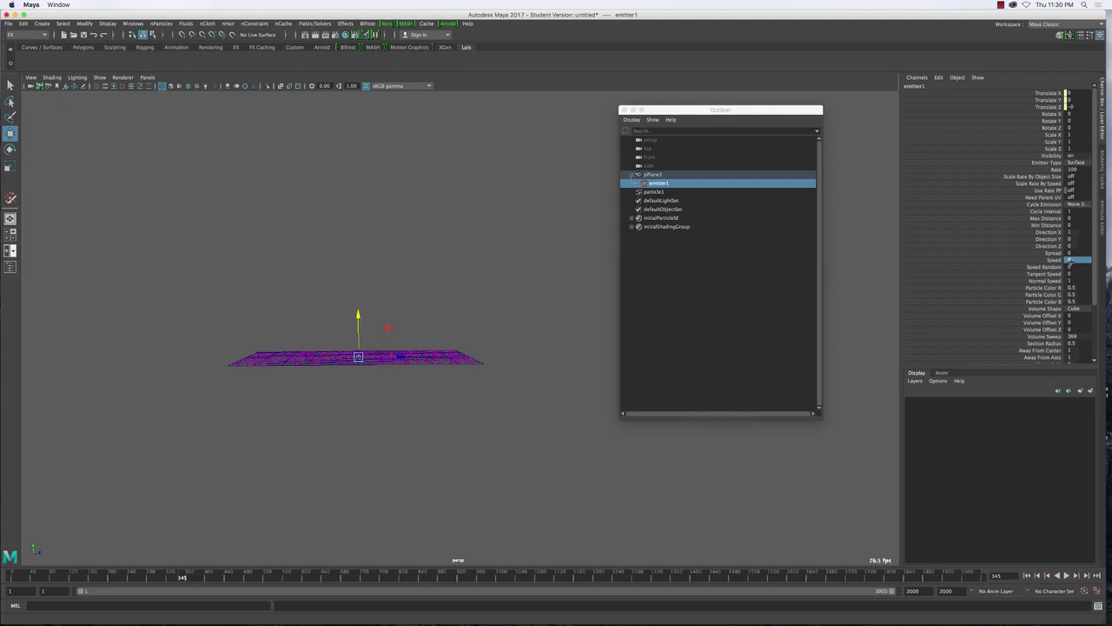
- Set the surface emitter's Speed to 1, Tangent Speed to 1 and Normal Speed to 0
{"action": "left_click", "coordinate": [1071, 260]}
{"action": "type", "text": "0.1"}
{"action": "key", "text": "Return"}
{"action": "left_click", "coordinate": [1075, 274]}
{"action": "type", "text": "1"}
{"action": "key", "text": "Return"}
{"action": "left_click", "coordinate": [1072, 280]}
{"action": "type", "text": "0"}
{"action": "key", "text": "Return"}
- Play the simulation from the first frame, select the particles, view the plane from above, and stop at frame 784
{"action": "left_click", "coordinate": [1027, 575]}
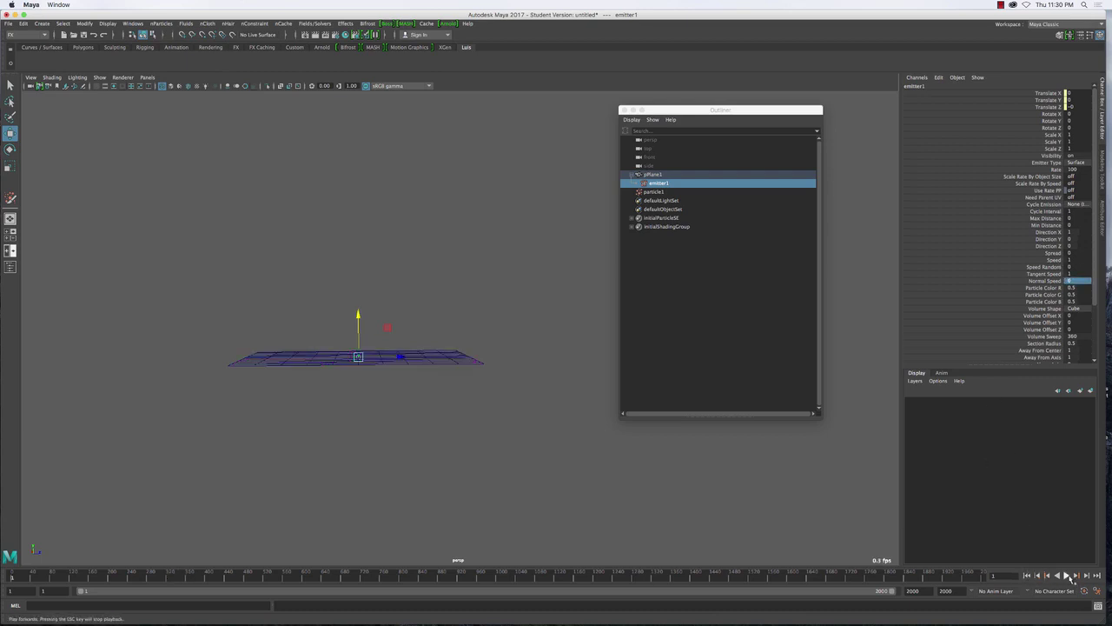
{"action": "left_click", "coordinate": [1070, 576]}
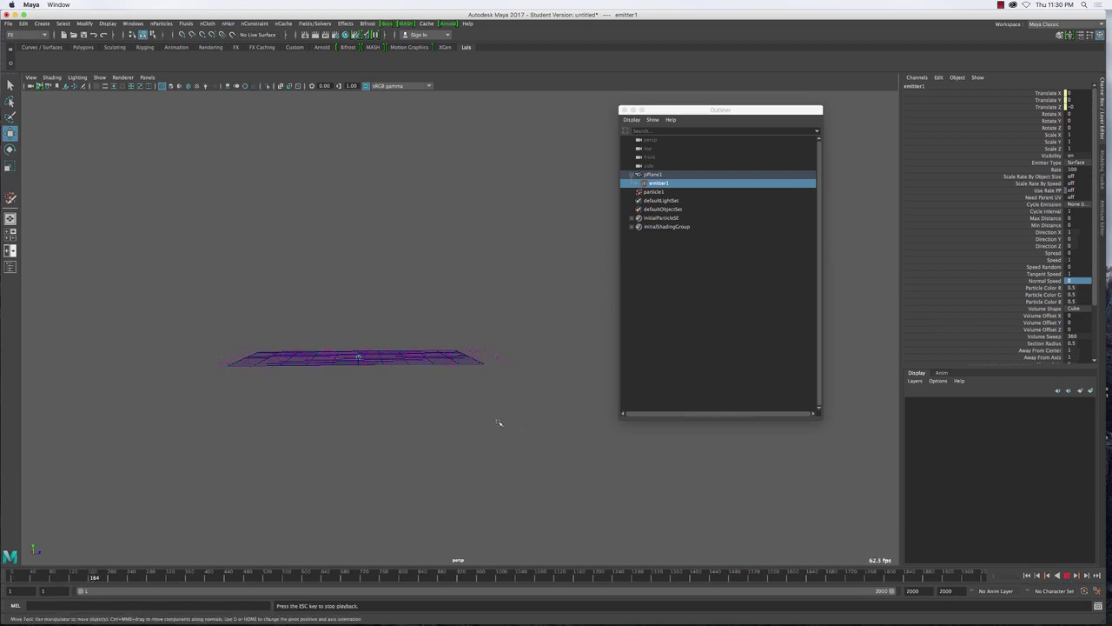
{"action": "left_click_drag", "start_coordinate": [498, 424], "coordinate": [479, 429], "text": "alt"}
{"action": "left_click_drag", "start_coordinate": [496, 388], "coordinate": [491, 359], "text": "alt"}
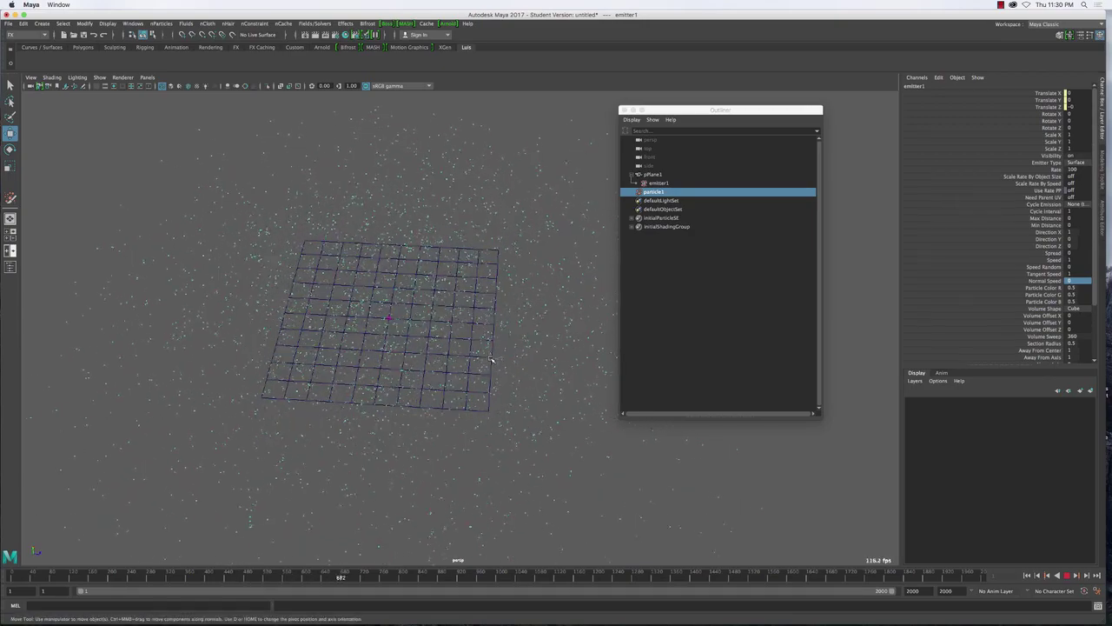
{"action": "key", "text": "Escape"}
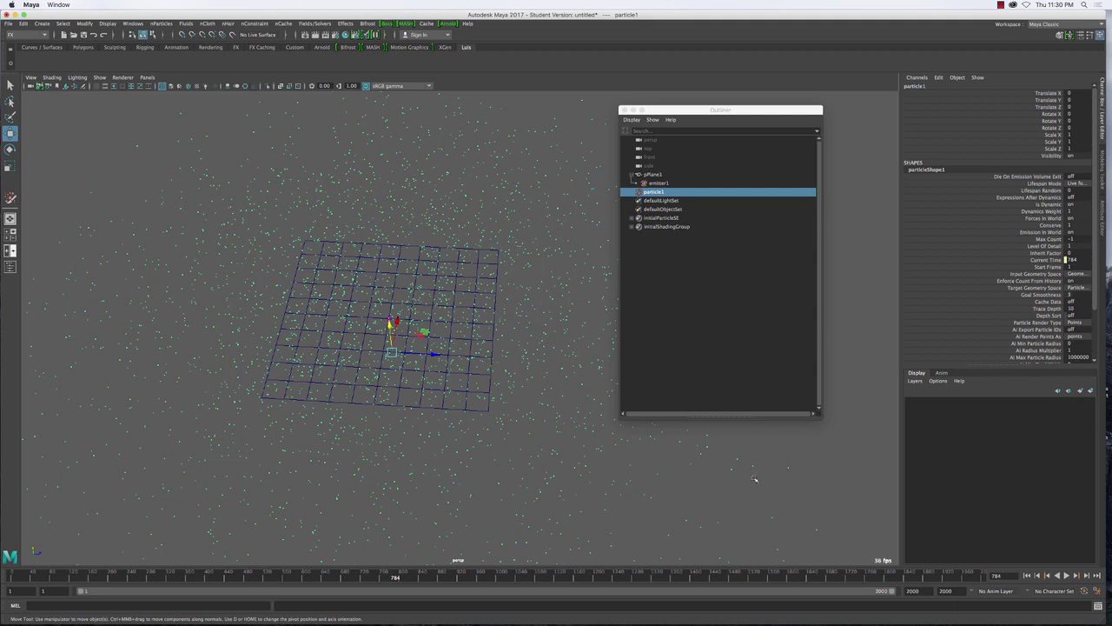
- Replay the tangent emission, stop at frame 243, and examine edge-on how the particles spread along the plane
{"action": "left_click", "coordinate": [1066, 576]}
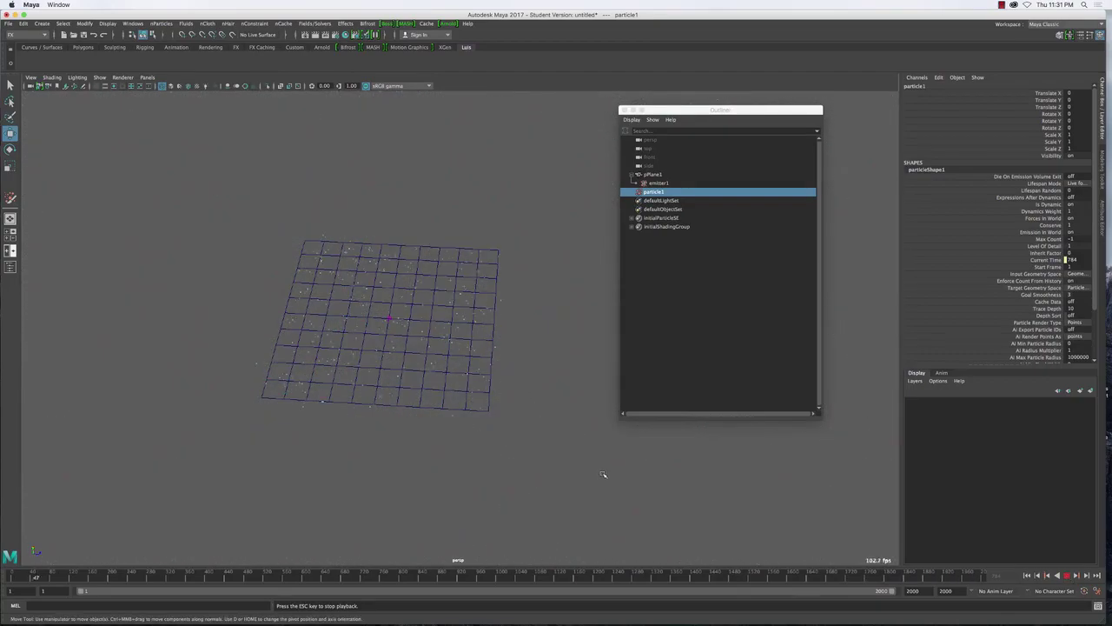
{"action": "key", "text": "Escape"}
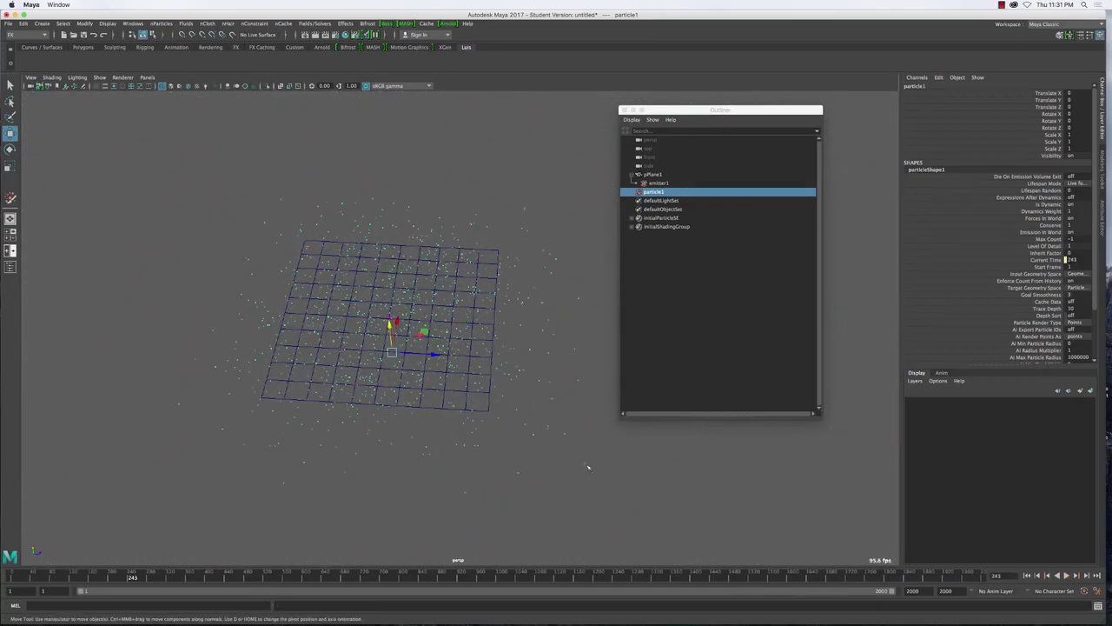
{"action": "left_click_drag", "start_coordinate": [588, 467], "coordinate": [526, 398], "text": "alt"}
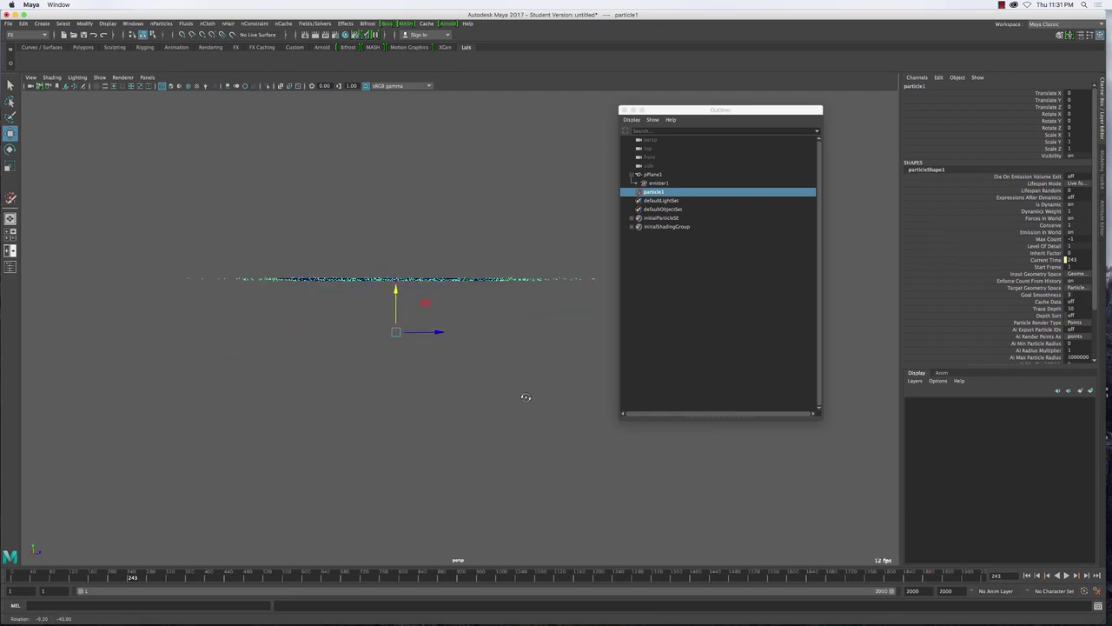
{"action": "mouse_move", "coordinate": [387, 303]}
{"action": "left_mouse_down", "text": "alt"}
{"action": "mouse_move", "coordinate": [393, 319]}
{"action": "mouse_move", "coordinate": [403, 297]}
{"action": "left_mouse_up", "text": "alt"}
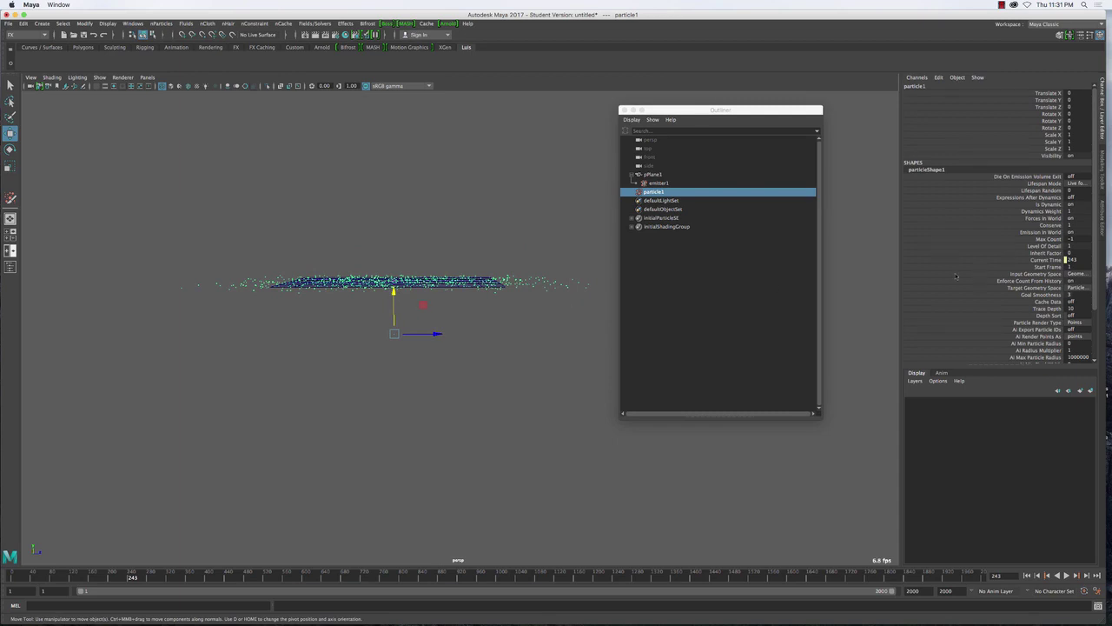
- Set the surface emitter's Normal Speed to 1 and play the simulation from the first frame
{"action": "left_click", "coordinate": [650, 183]}
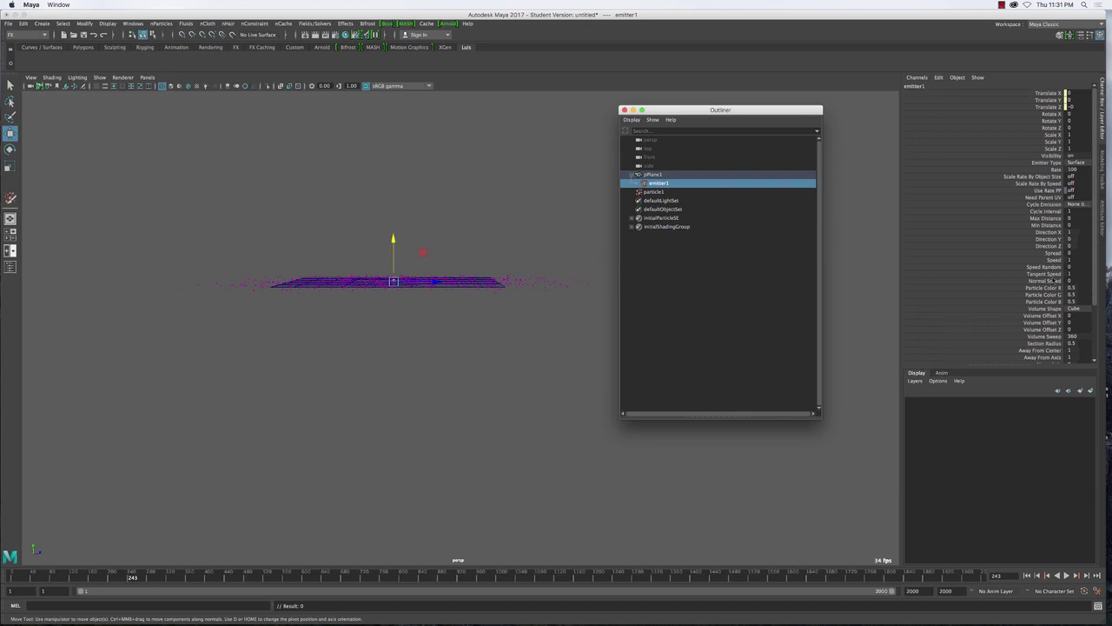
{"action": "left_click", "coordinate": [1069, 280]}
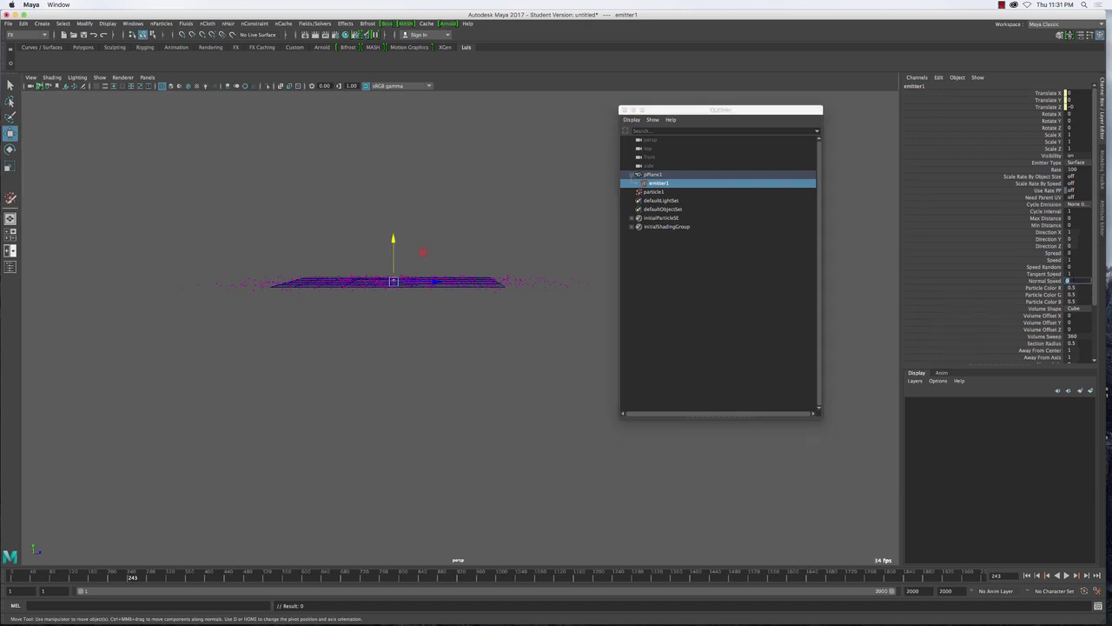
{"action": "type", "text": "1"}
{"action": "key", "text": "Return"}
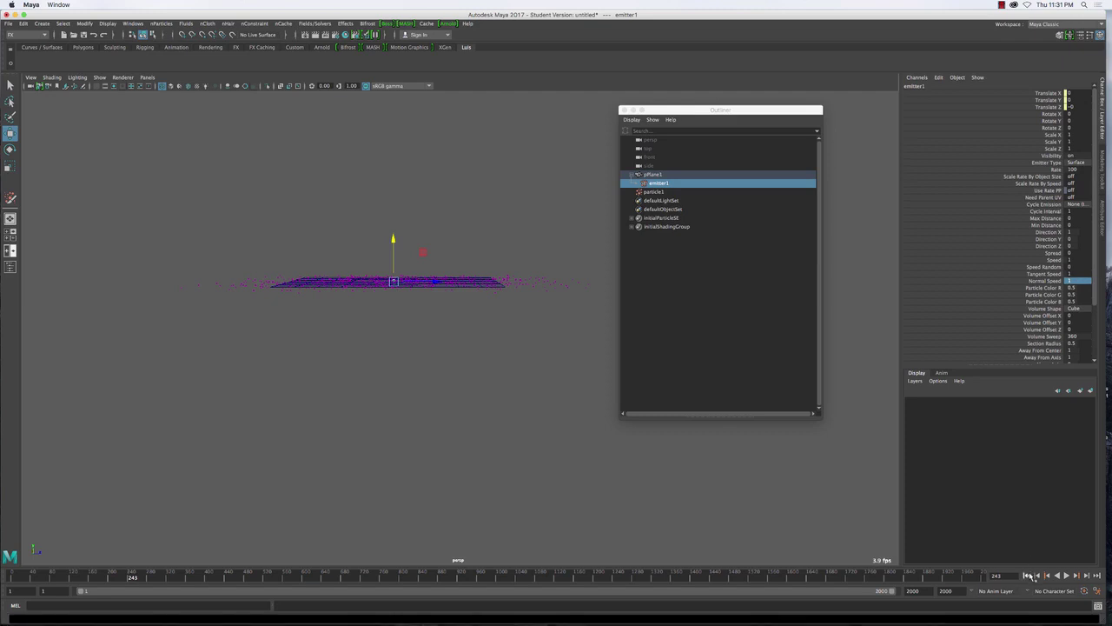
{"action": "left_click", "coordinate": [1027, 575]}
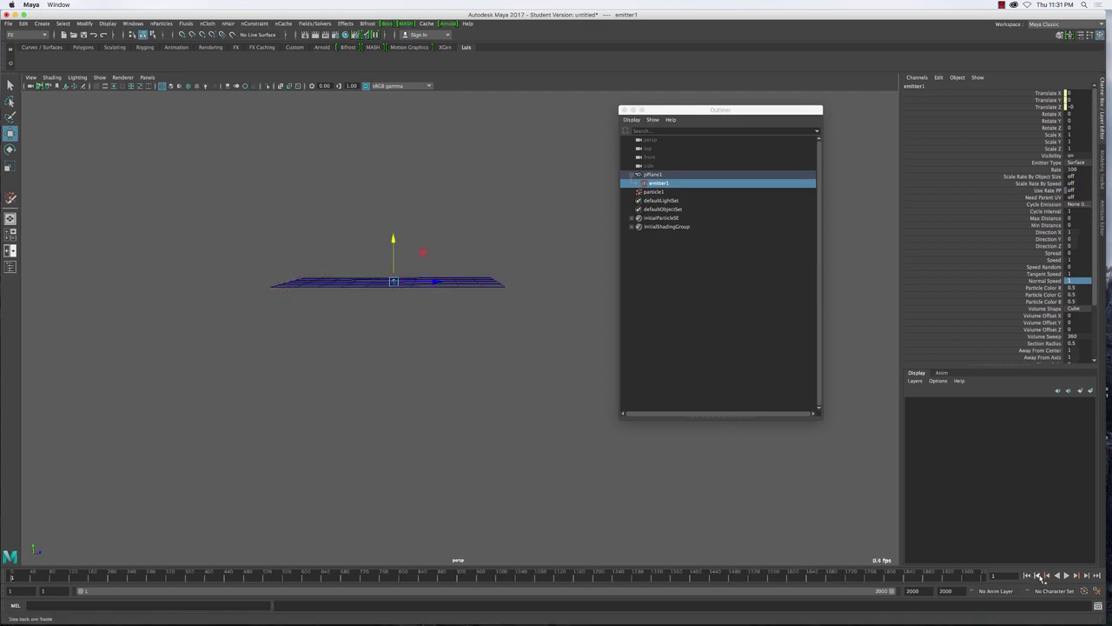
{"action": "left_click", "coordinate": [1067, 576]}
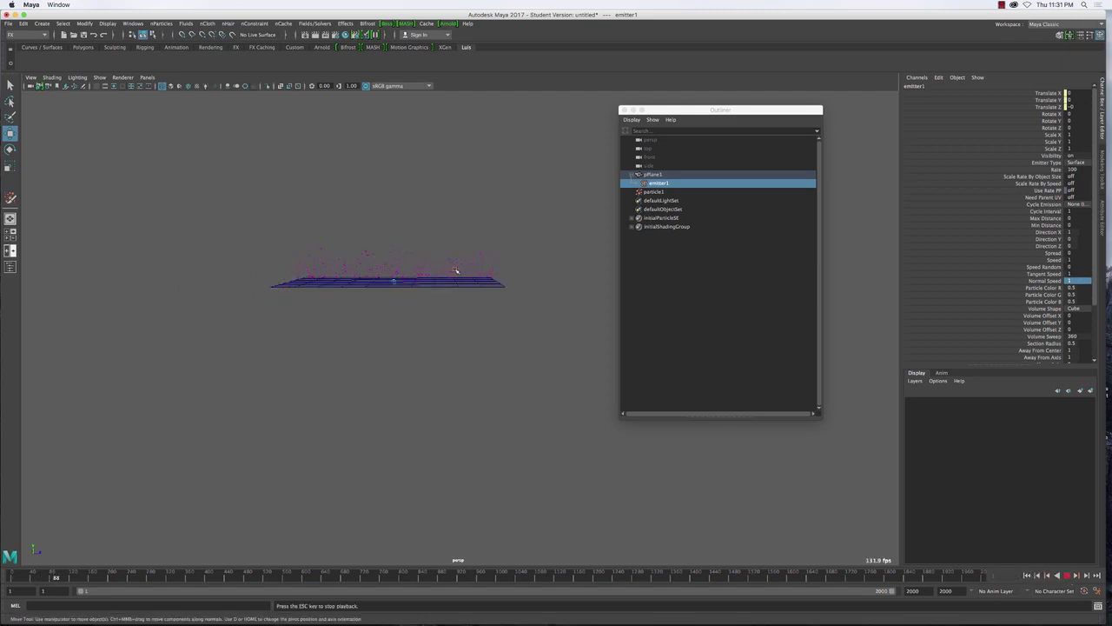
- Select the particles during playback, stop at frame 883, and examine the shape of their combined normal and tangent spread
{"action": "left_click", "coordinate": [376, 241]}
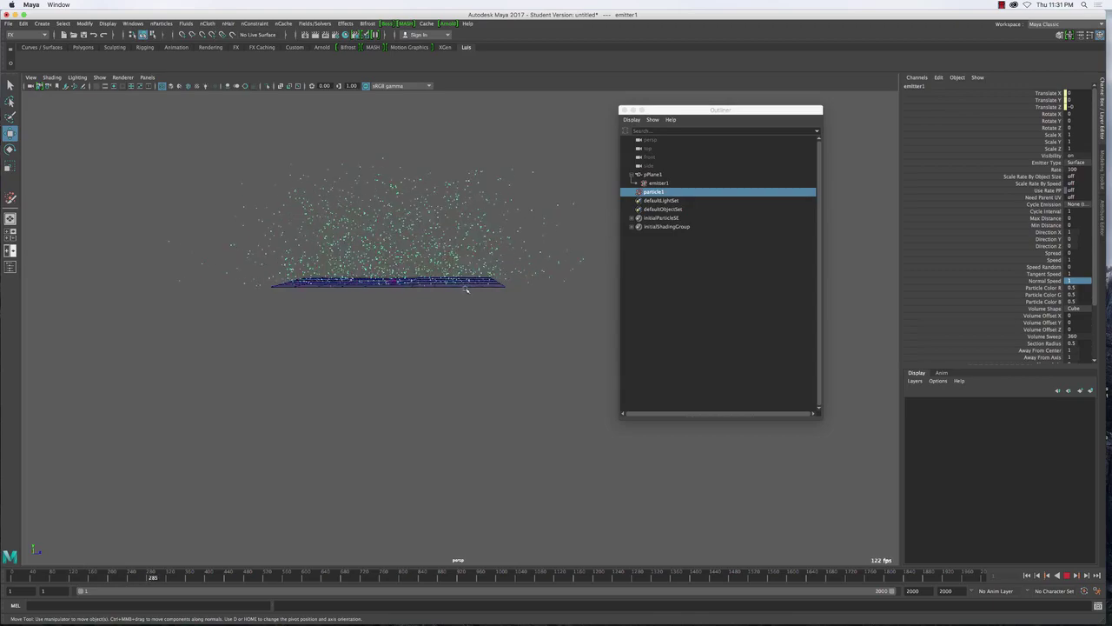
{"action": "left_click_drag", "start_coordinate": [439, 271], "coordinate": [477, 287], "text": "alt"}
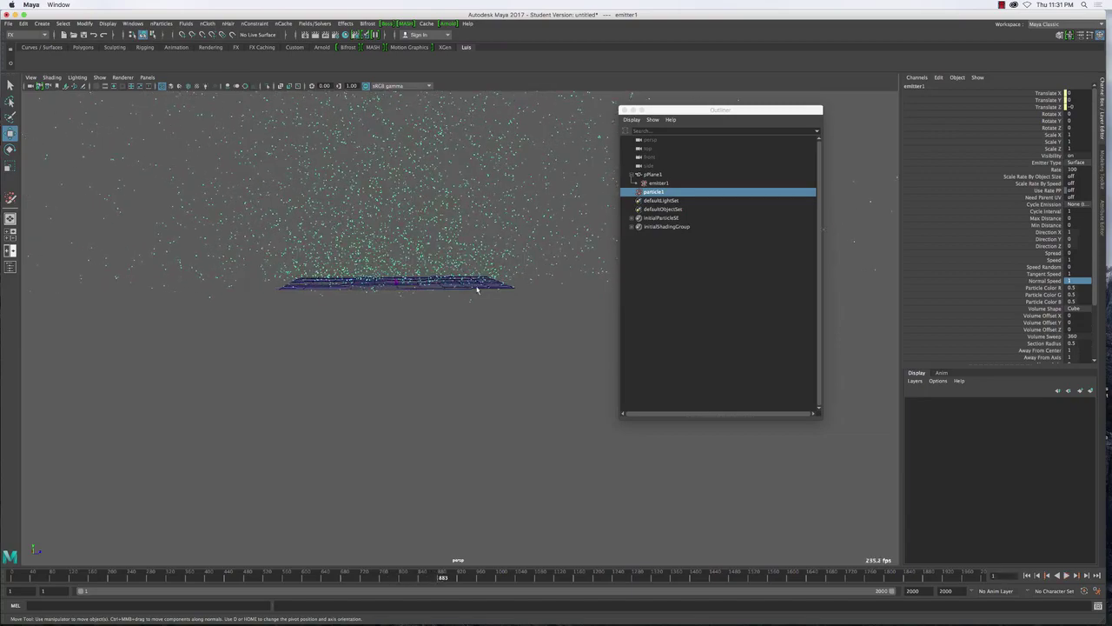
{"action": "left_click", "coordinate": [477, 286]}
{"action": "left_click_drag", "start_coordinate": [477, 287], "coordinate": [402, 405], "text": "alt"}
{"action": "left_click_drag", "start_coordinate": [478, 403], "coordinate": [524, 404], "text": "alt"}
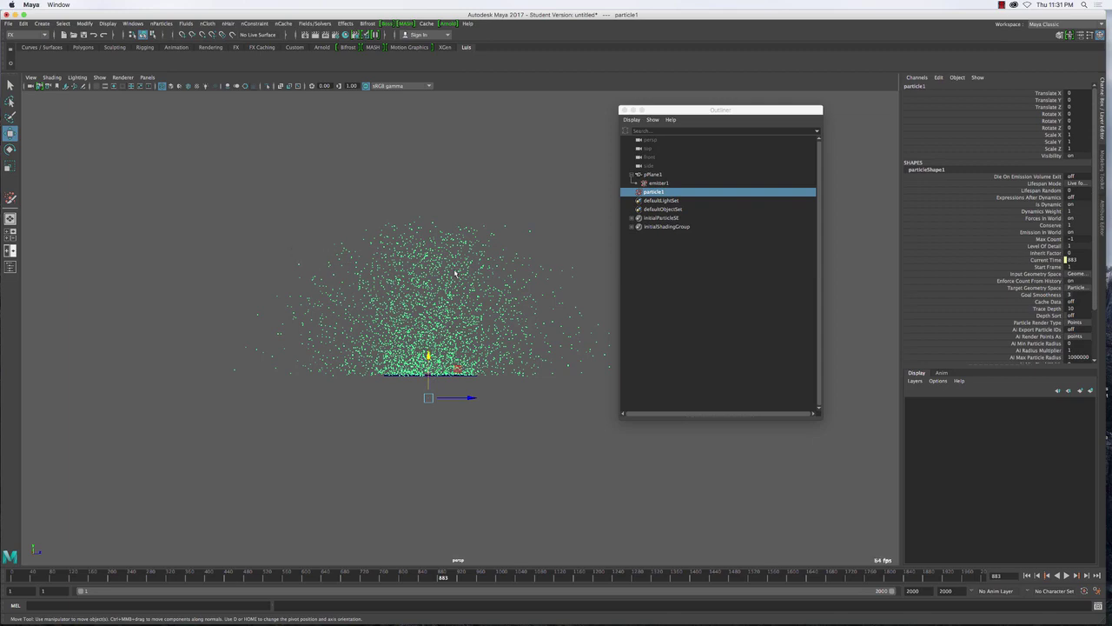
{"action": "left_click_drag", "start_coordinate": [428, 379], "coordinate": [459, 323], "text": "alt"}
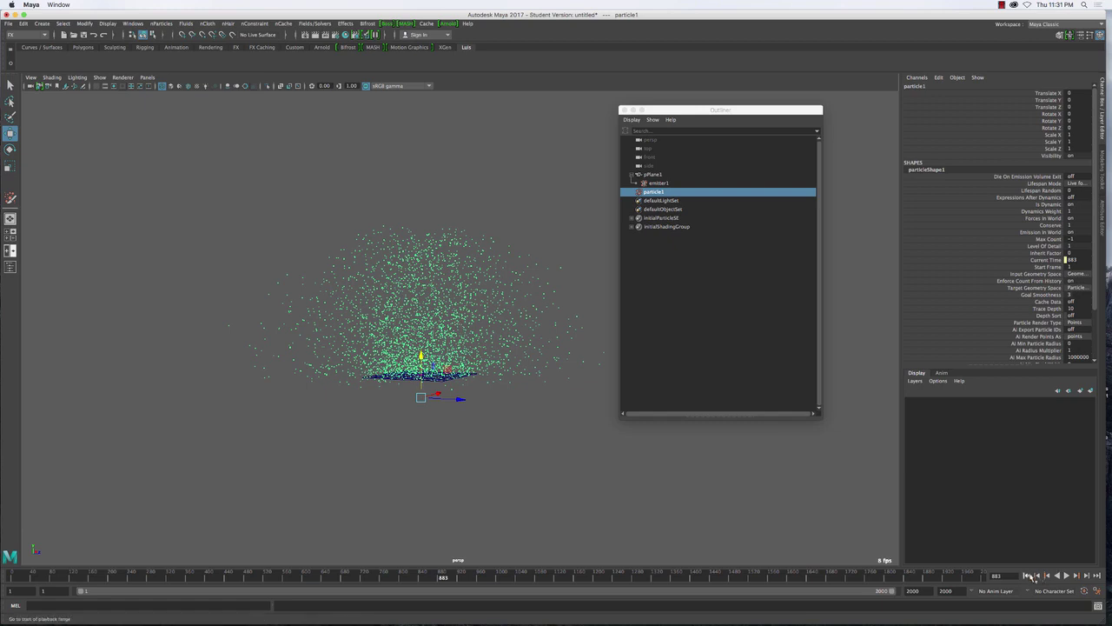
- Return to the first frame and delete the plane, its emitter and the particle object
{"action": "left_click", "coordinate": [1029, 577]}
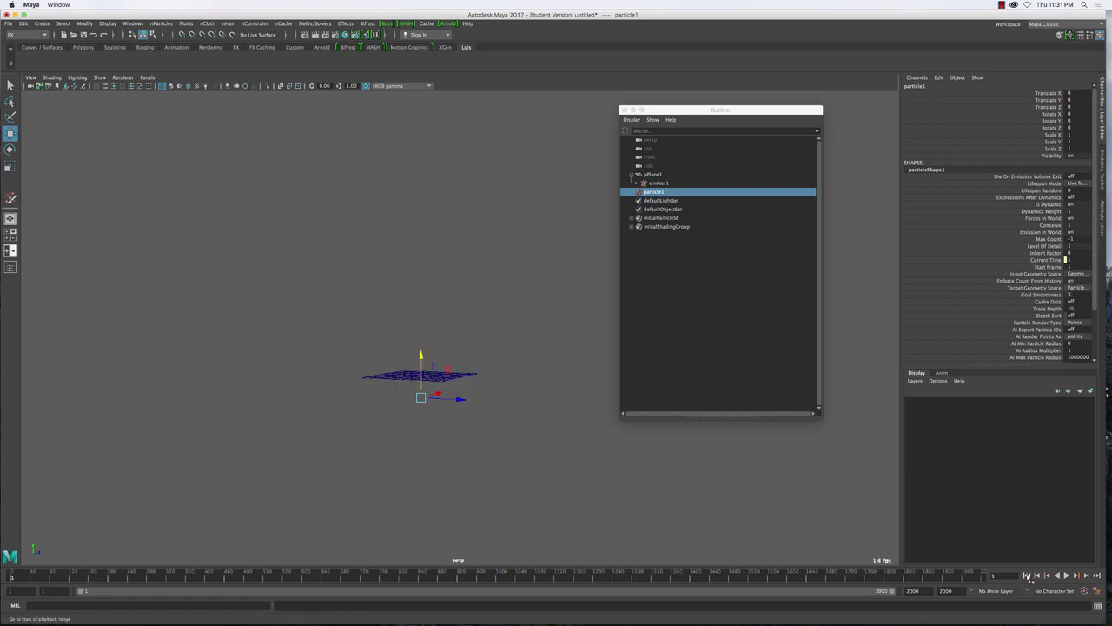
{"action": "left_click_drag", "start_coordinate": [512, 353], "coordinate": [484, 372], "text": "alt"}
{"action": "left_click_drag", "start_coordinate": [340, 349], "coordinate": [420, 413]}
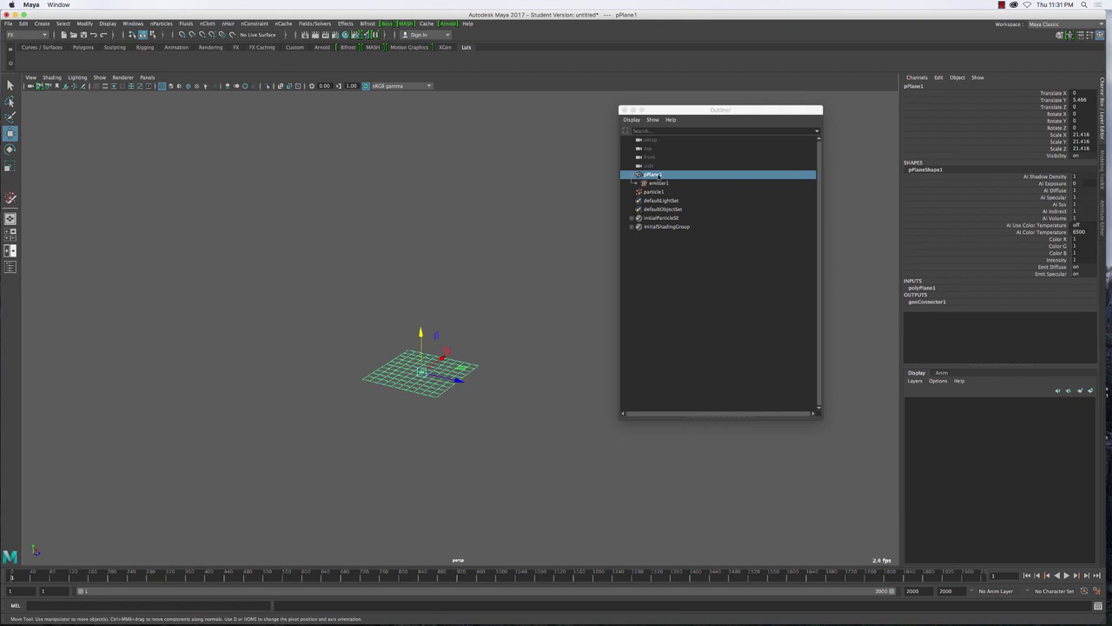
{"action": "left_click_drag", "start_coordinate": [658, 177], "coordinate": [661, 192]}
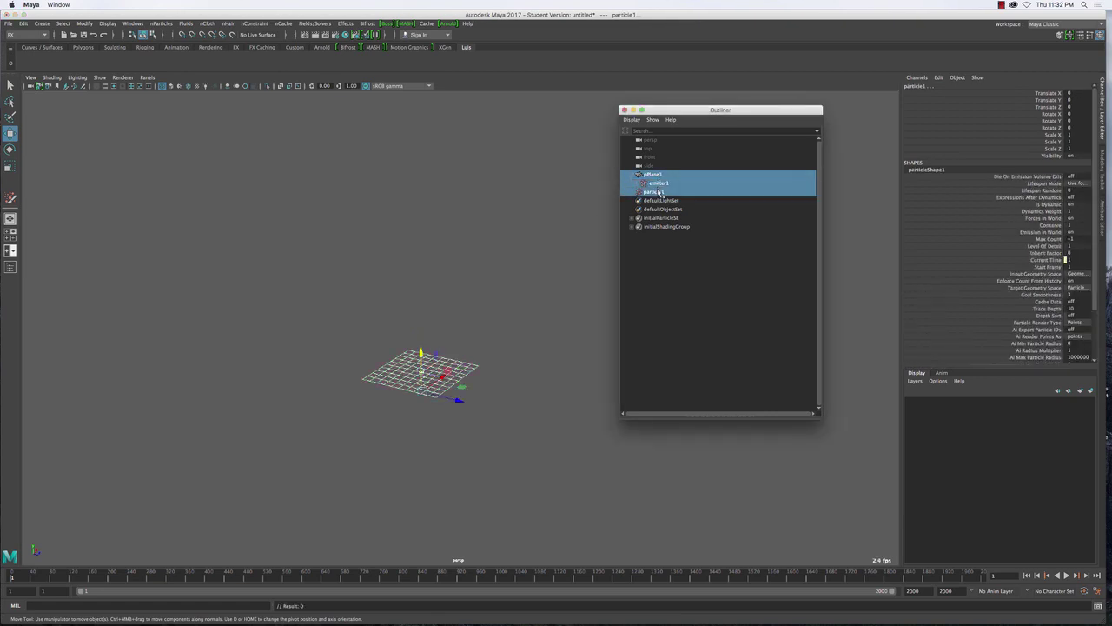
{"action": "key", "text": "Delete"}
{"action": "left_click", "coordinate": [429, 269]}
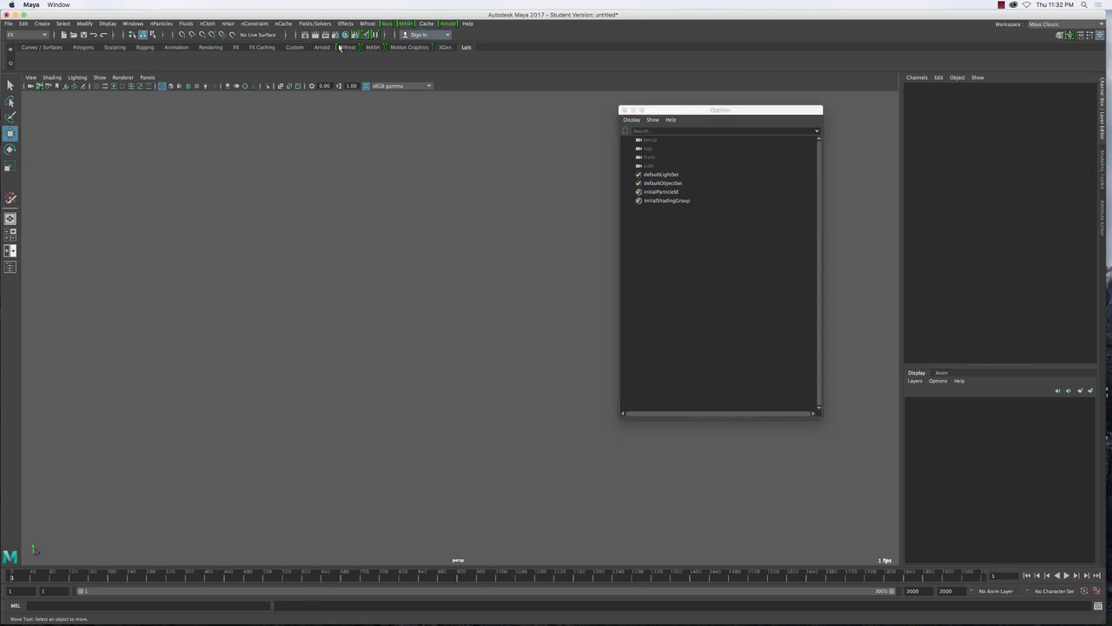
- Open the Render View, browse through the saved particle renders as examples, and close it
{"action": "left_click", "coordinate": [305, 35]}
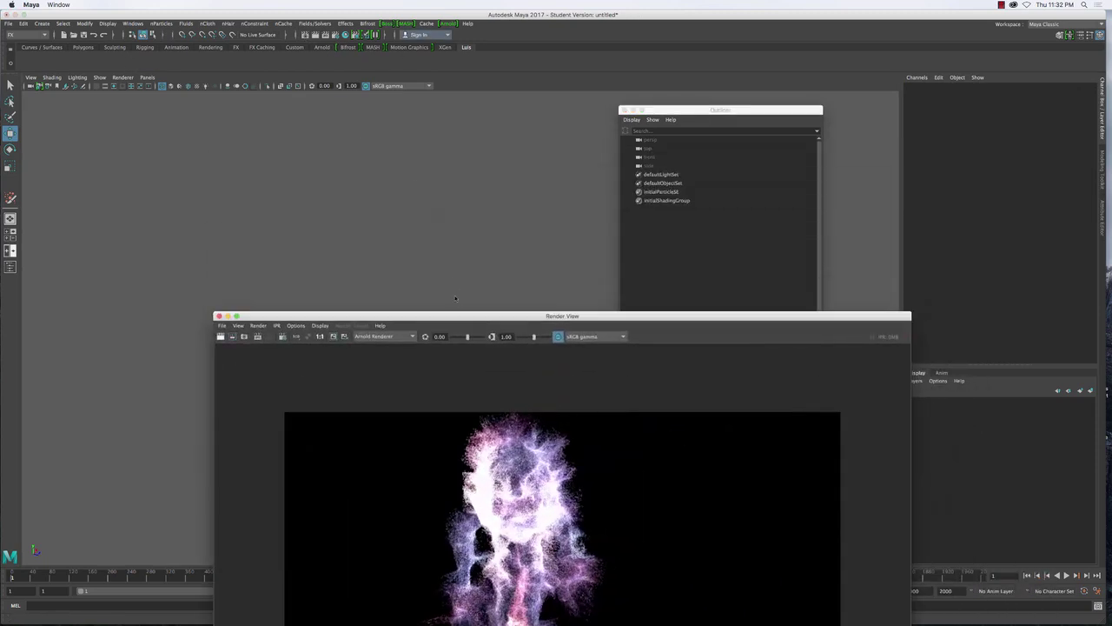
{"action": "left_click_drag", "start_coordinate": [461, 315], "coordinate": [617, 75]}
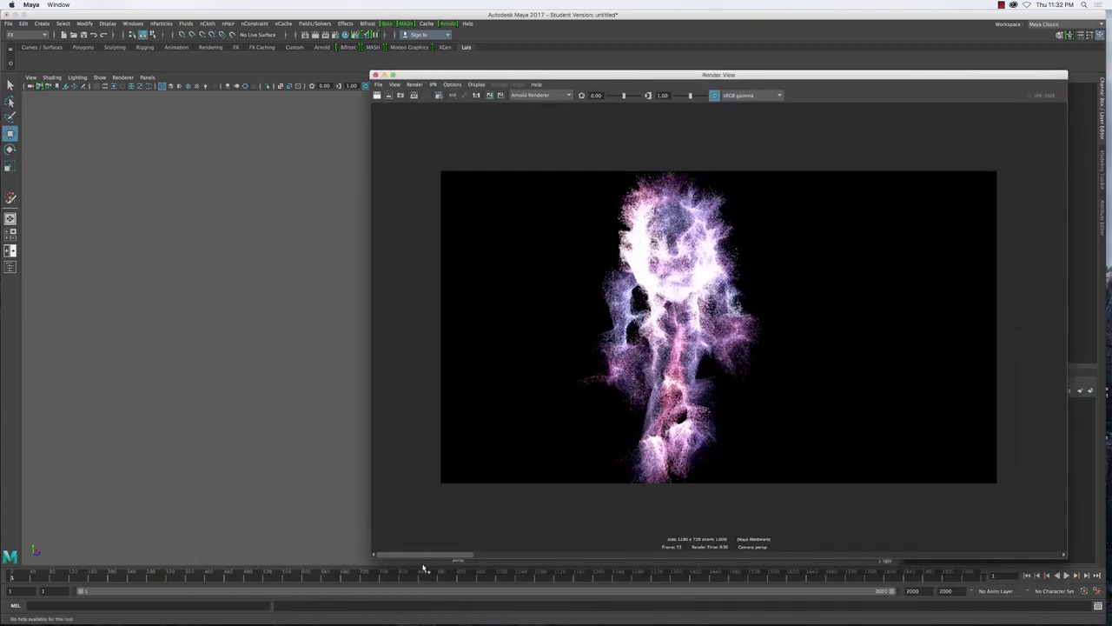
{"action": "mouse_move", "coordinate": [418, 555]}
{"action": "left_mouse_down"}
{"action": "mouse_move", "coordinate": [765, 555]}
{"action": "mouse_move", "coordinate": [1093, 532]}
{"action": "mouse_move", "coordinate": [436, 548]}
{"action": "left_mouse_up"}
{"action": "left_click_drag", "start_coordinate": [435, 553], "coordinate": [715, 551]}
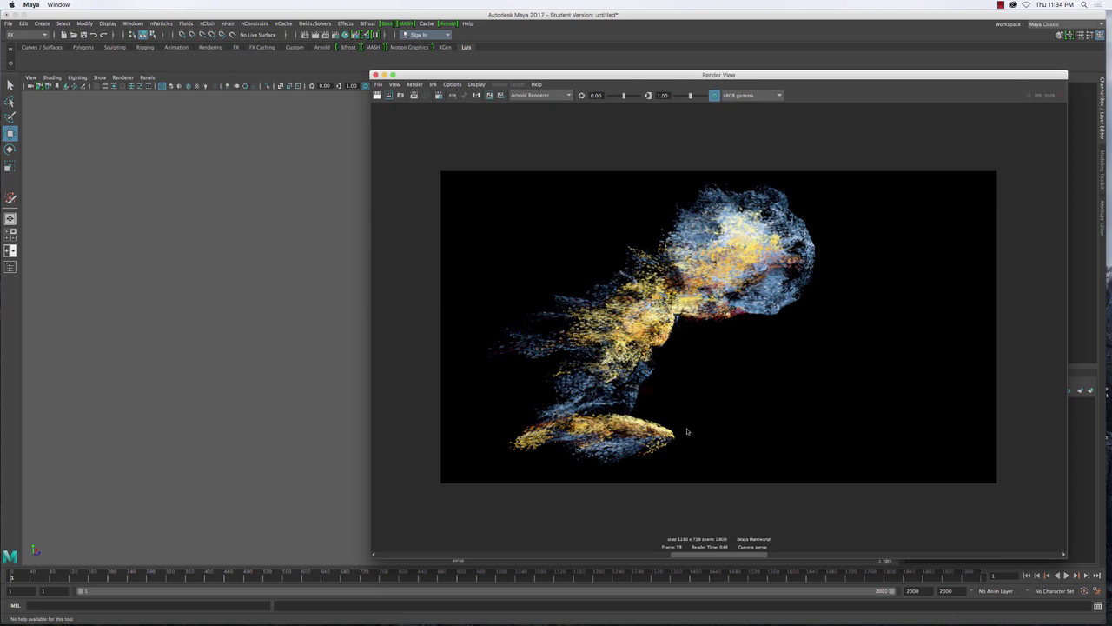
{"action": "left_click_drag", "start_coordinate": [773, 559], "coordinate": [825, 559]}
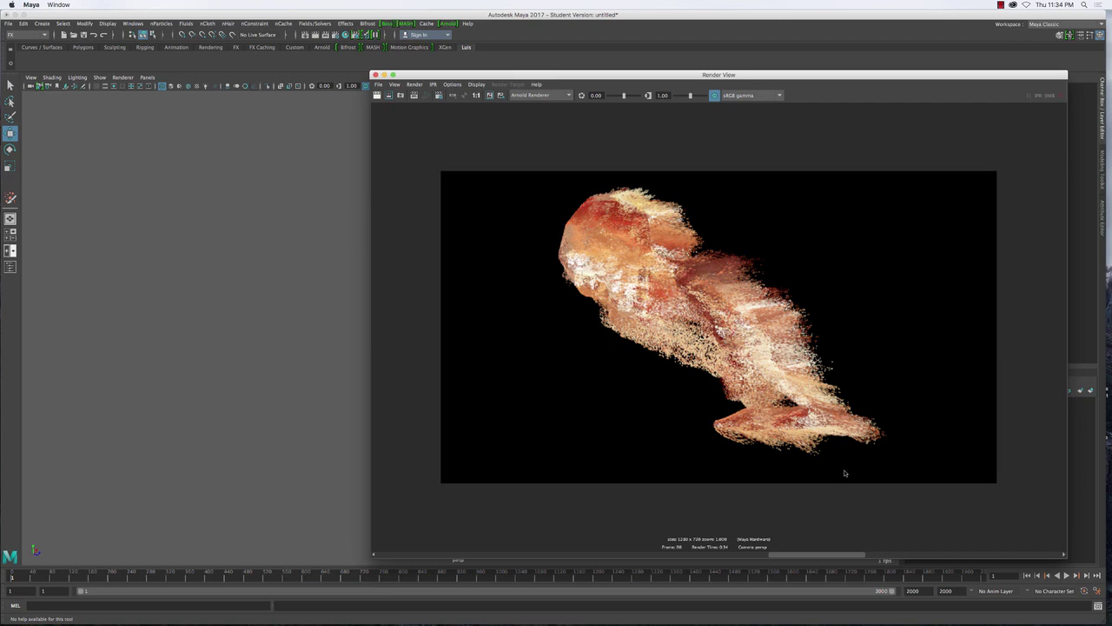
{"action": "left_click", "coordinate": [866, 552]}
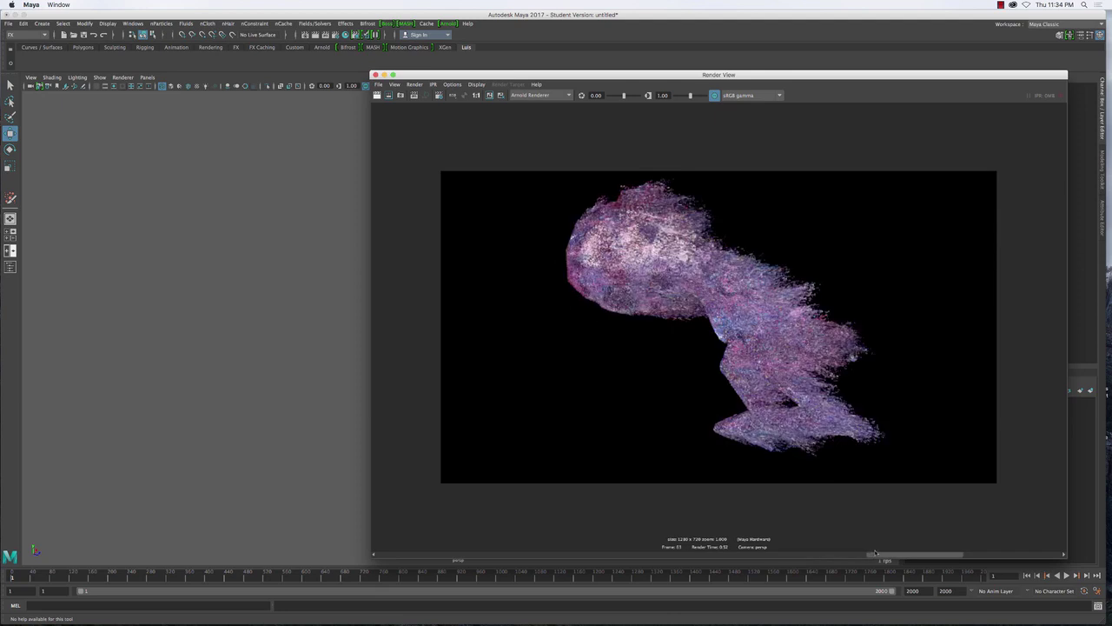
{"action": "left_click_drag", "start_coordinate": [911, 553], "coordinate": [497, 537]}
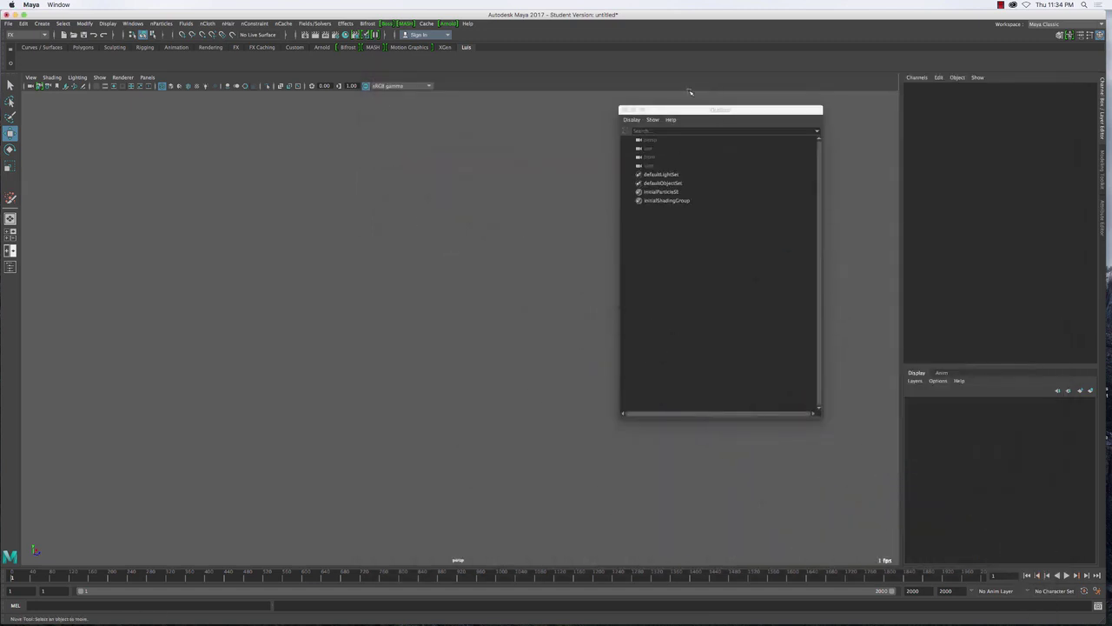
- Close the Outliner and look through the fxMasters project's scenes folder without opening a scene
{"action": "left_click", "coordinate": [624, 110]}
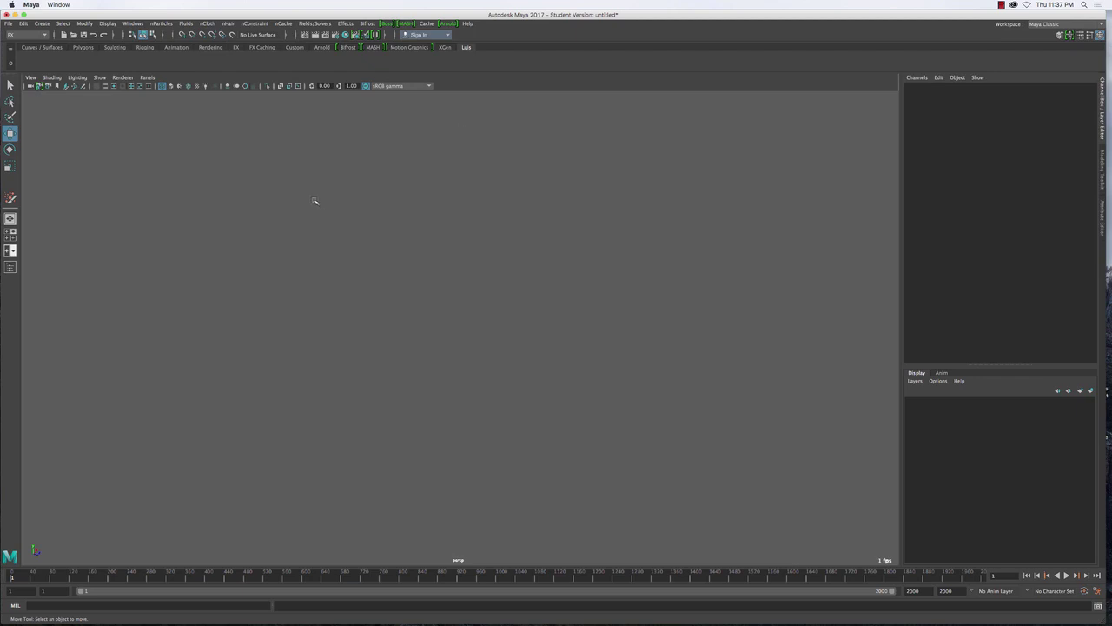
{"action": "left_click", "coordinate": [75, 35]}
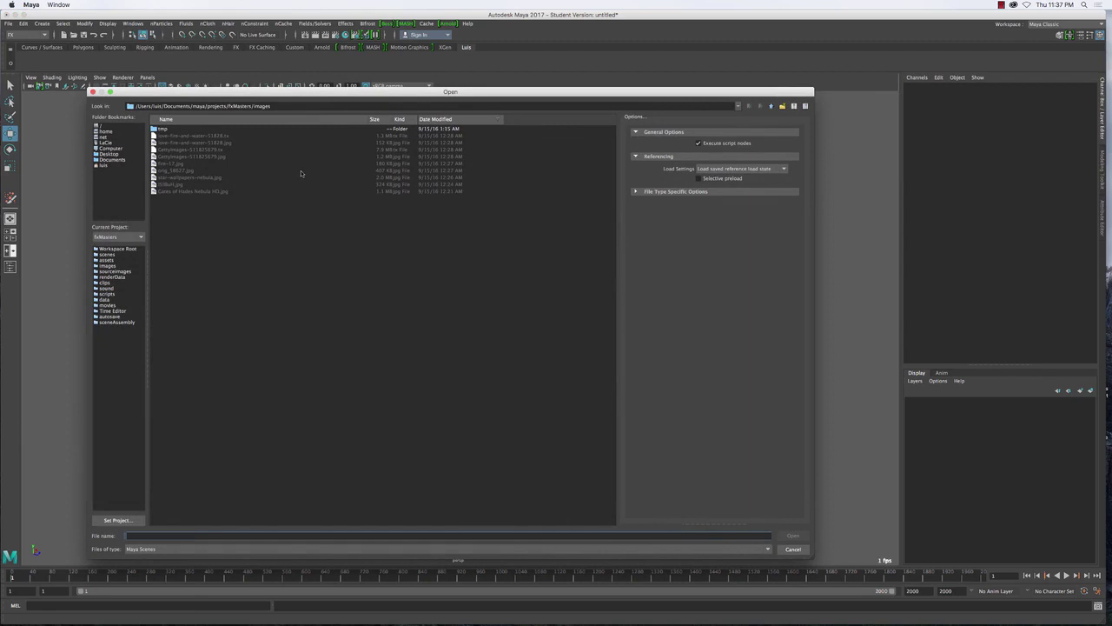
{"action": "left_click", "coordinate": [771, 106]}
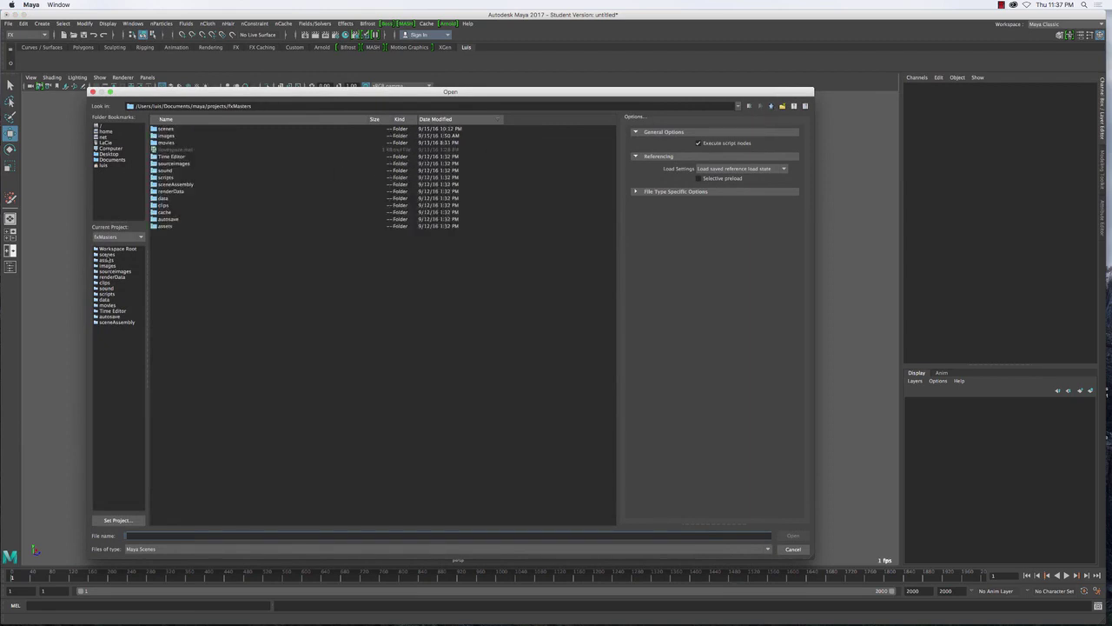
{"action": "left_click", "coordinate": [106, 255]}
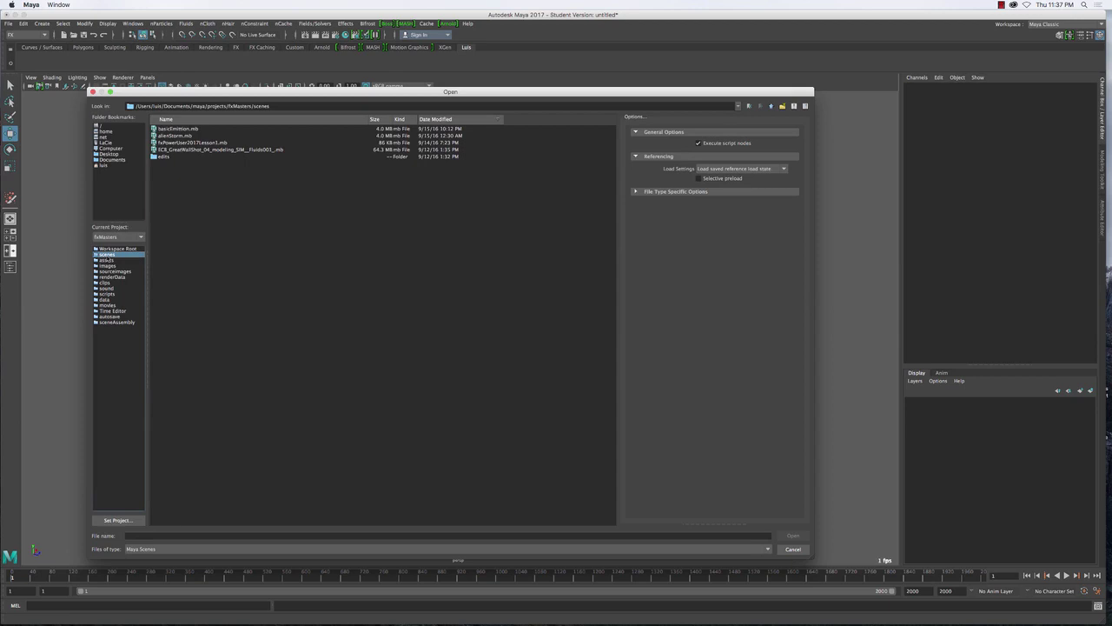
{"action": "left_click", "coordinate": [800, 549]}
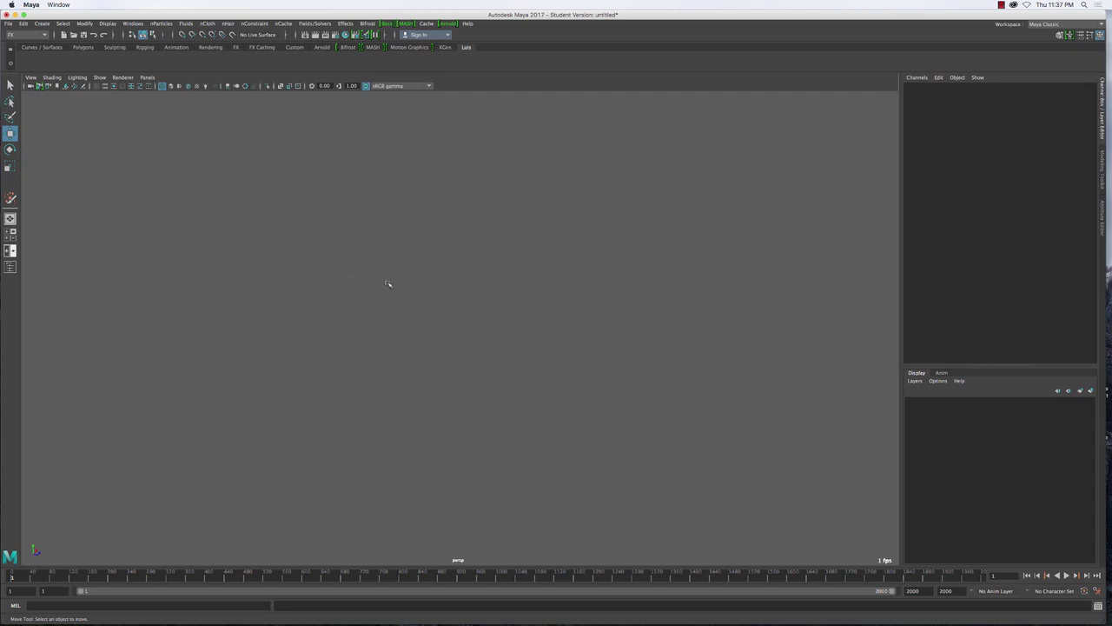
- Open the Project Window and enlarge it to examine the fxMasters project's primary locations
{"action": "left_click", "coordinate": [7, 23]}
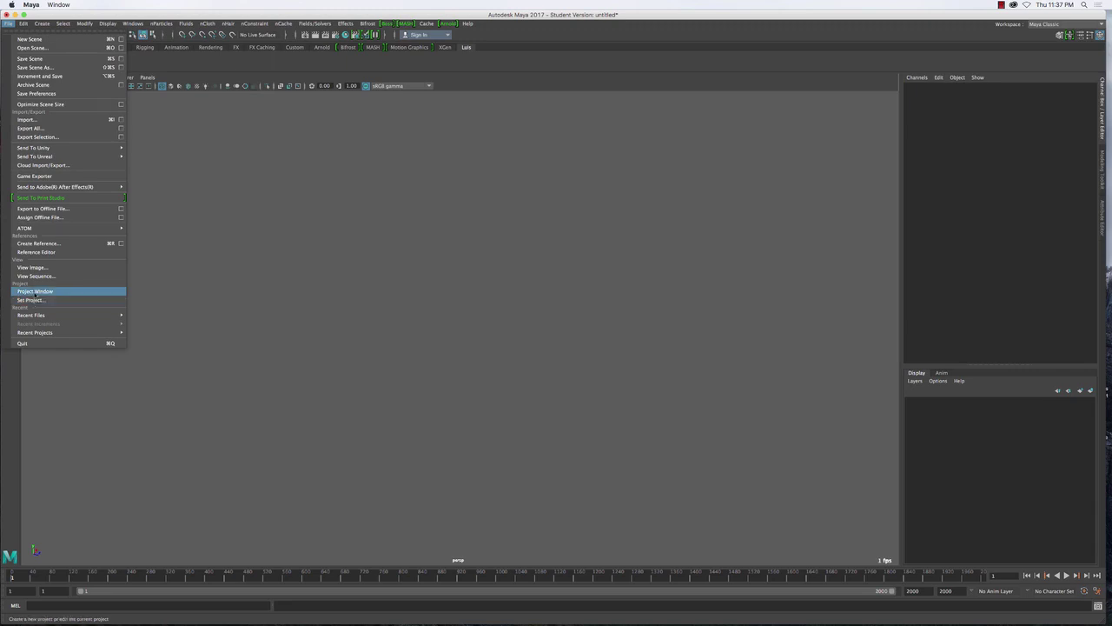
{"action": "left_click", "coordinate": [35, 291]}
{"action": "left_click_drag", "start_coordinate": [466, 220], "coordinate": [427, 93]}
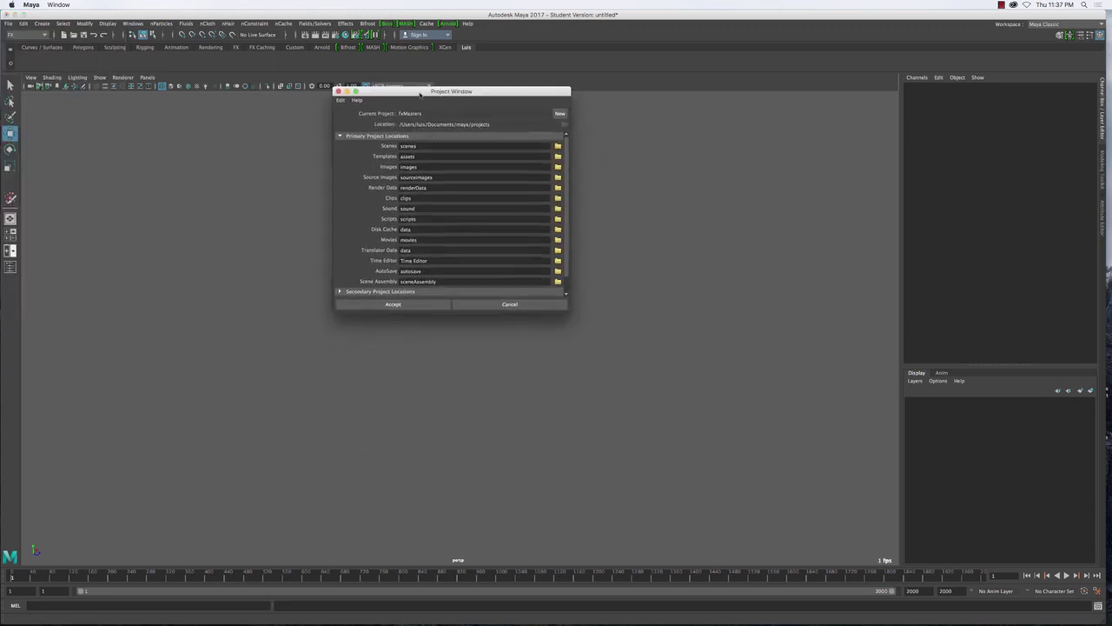
{"action": "left_click_drag", "start_coordinate": [571, 314], "coordinate": [687, 499]}
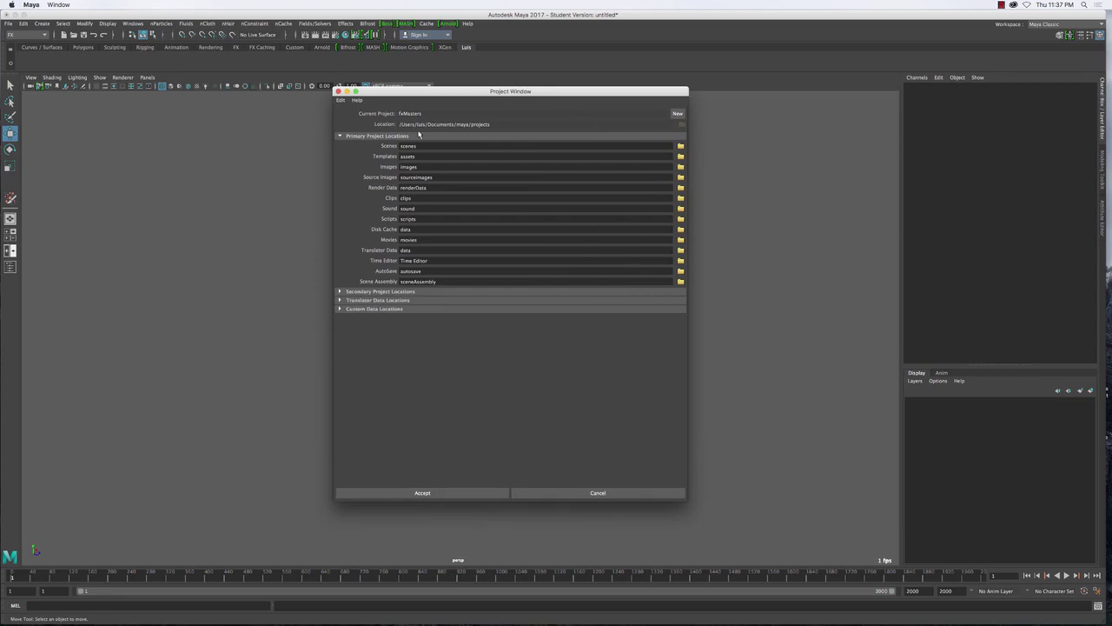
- Switch to Finder, view the fxMasters folder structure under Documents/maya/projects, and close both Finder and the Project Window
{"action": "left_click", "coordinate": [30, 598]}
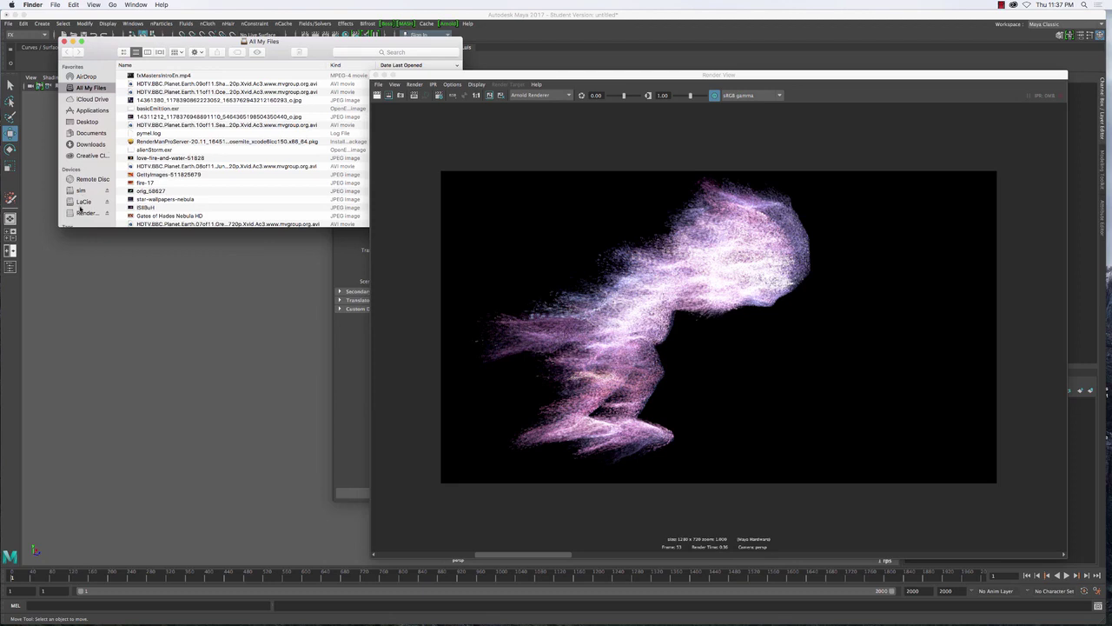
{"action": "left_click", "coordinate": [84, 133]}
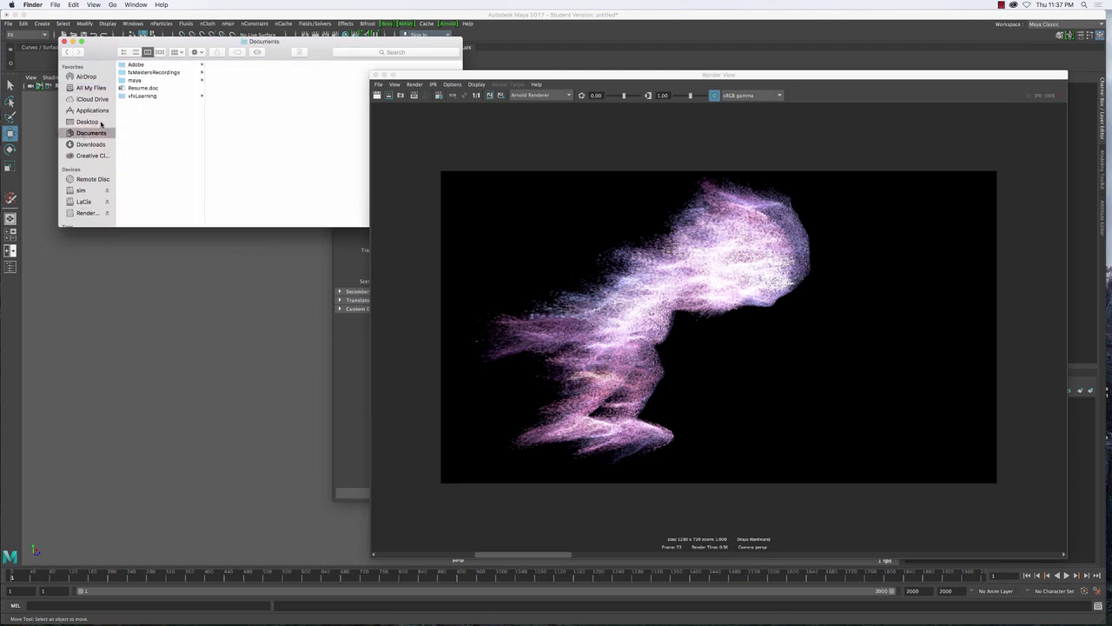
{"action": "left_click", "coordinate": [136, 82]}
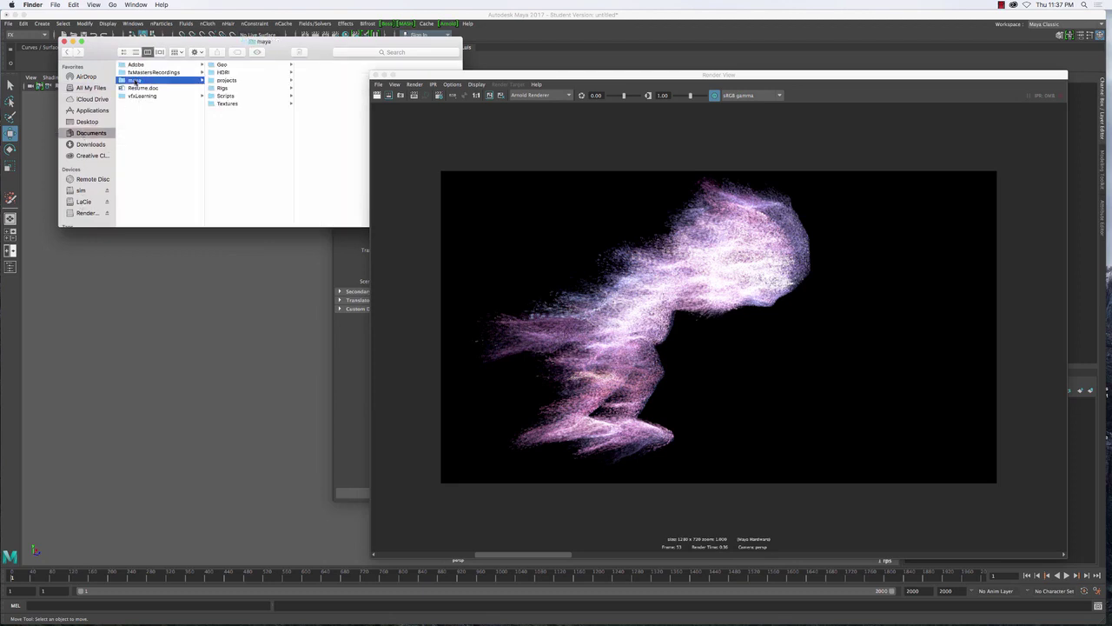
{"action": "left_click", "coordinate": [239, 81]}
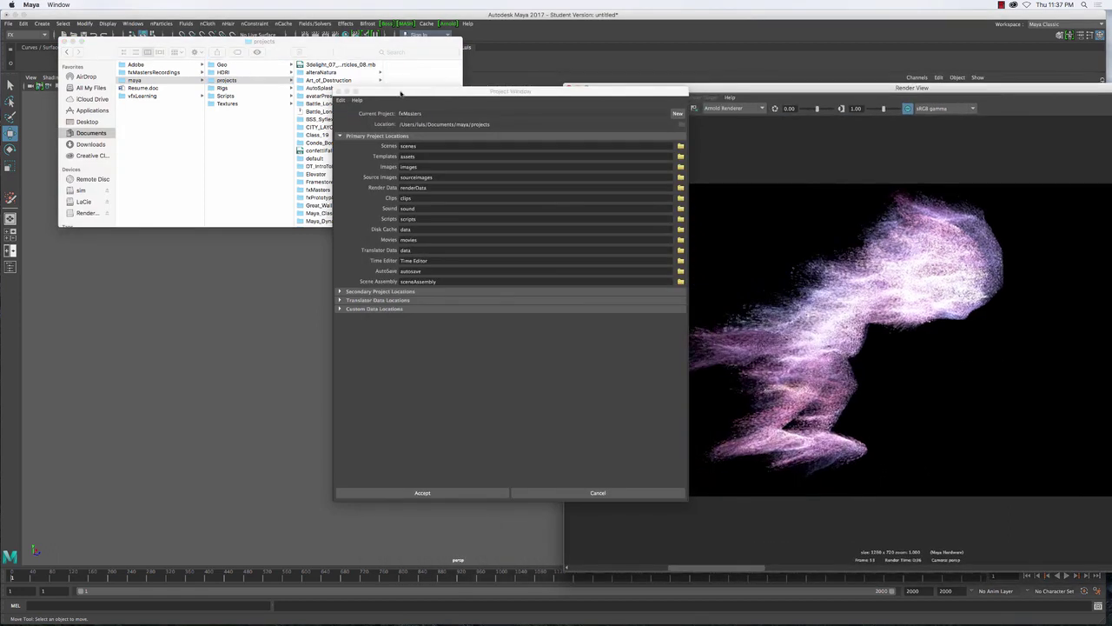
{"action": "left_click_drag", "start_coordinate": [403, 105], "coordinate": [589, 120]}
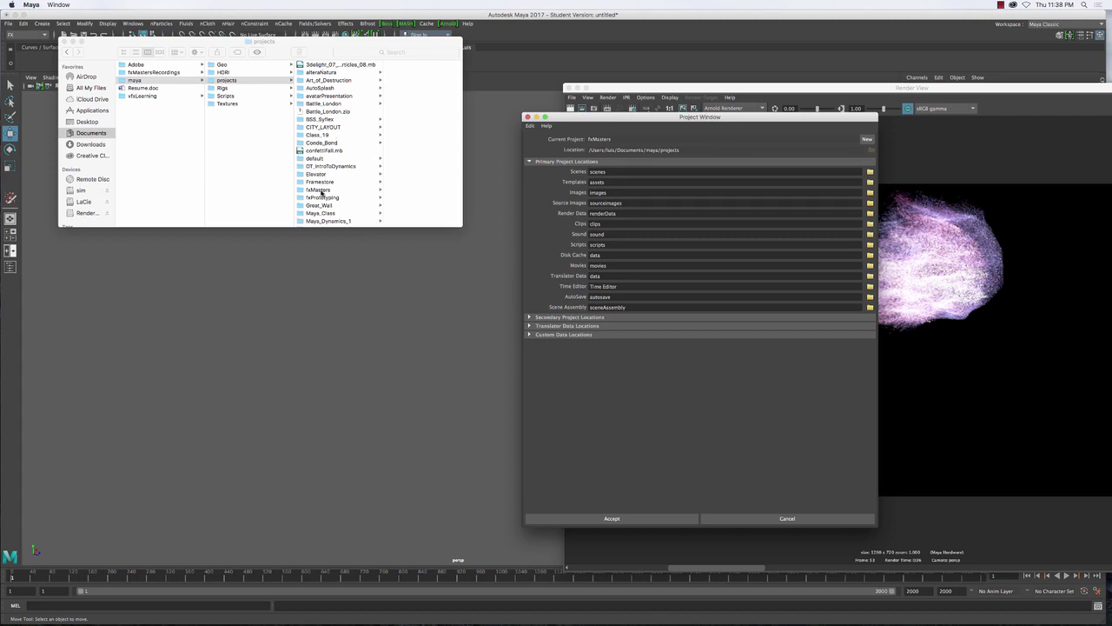
{"action": "left_click", "coordinate": [322, 193]}
{"action": "left_click", "coordinate": [319, 190]}
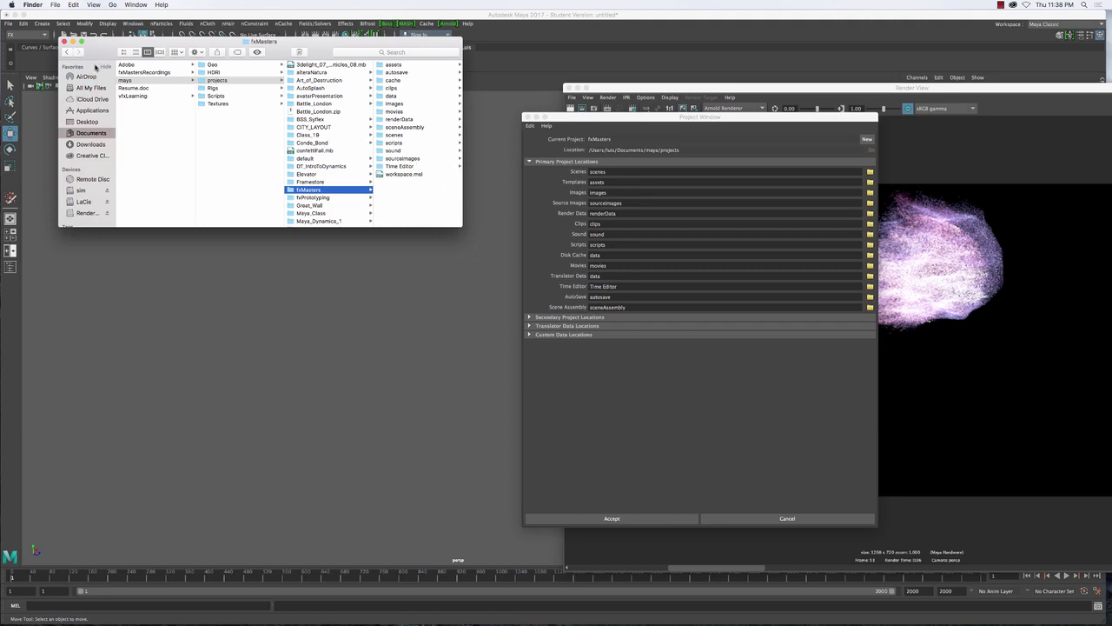
{"action": "left_click", "coordinate": [63, 42]}
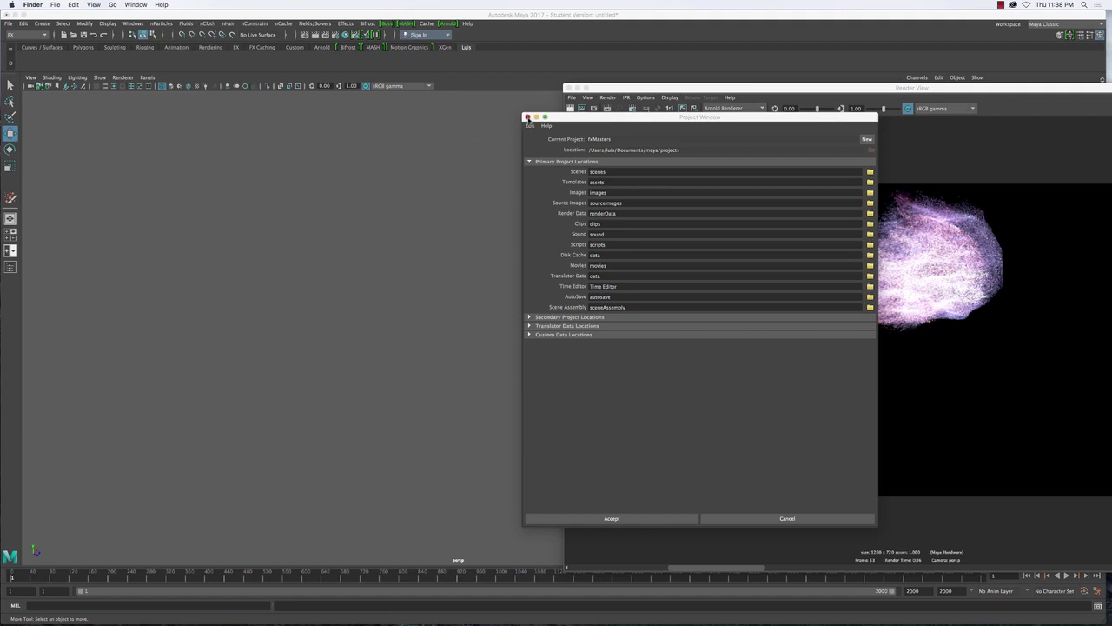
{"action": "left_click", "coordinate": [526, 116]}
- Set the current project to the fxMasters folder
{"action": "left_click", "coordinate": [8, 24]}
{"action": "left_click", "coordinate": [9, 24]}
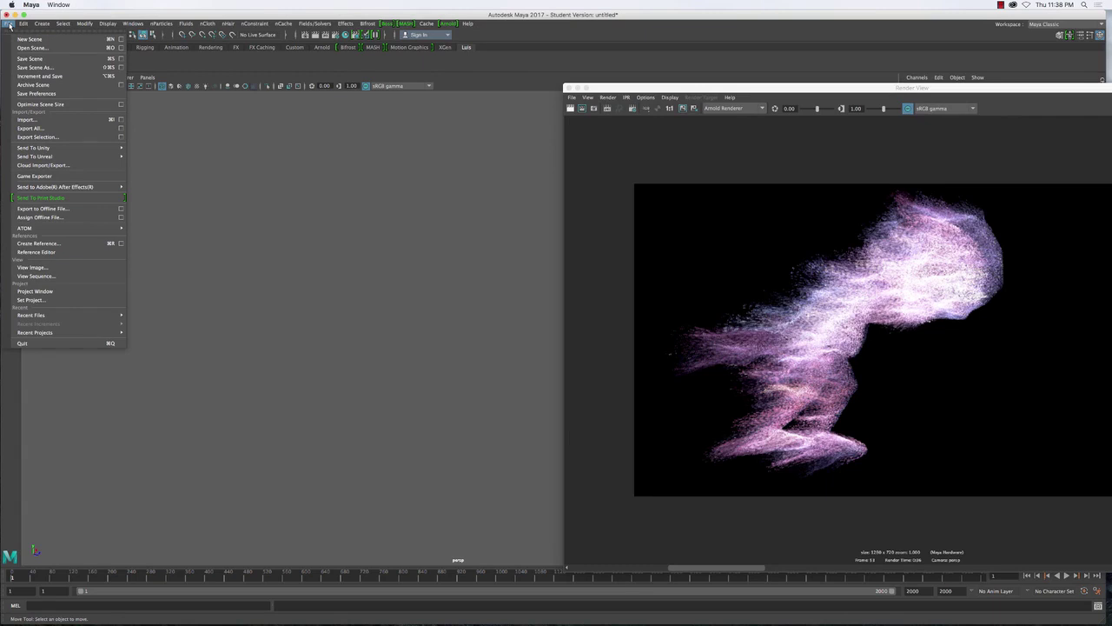
{"action": "left_click", "coordinate": [31, 300]}
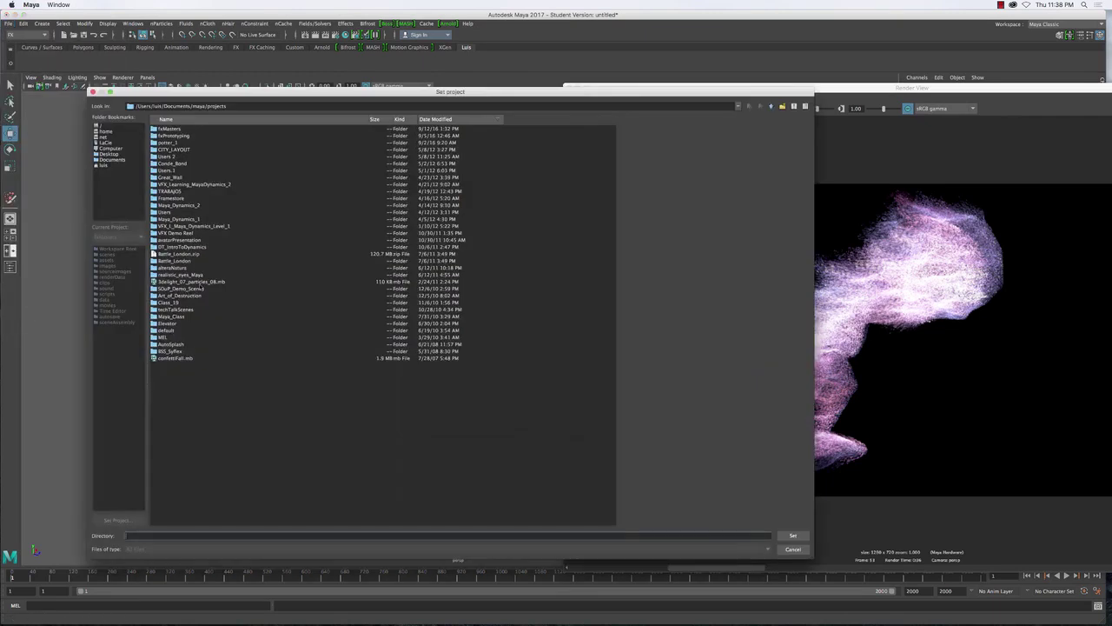
{"action": "double_click", "coordinate": [172, 130]}
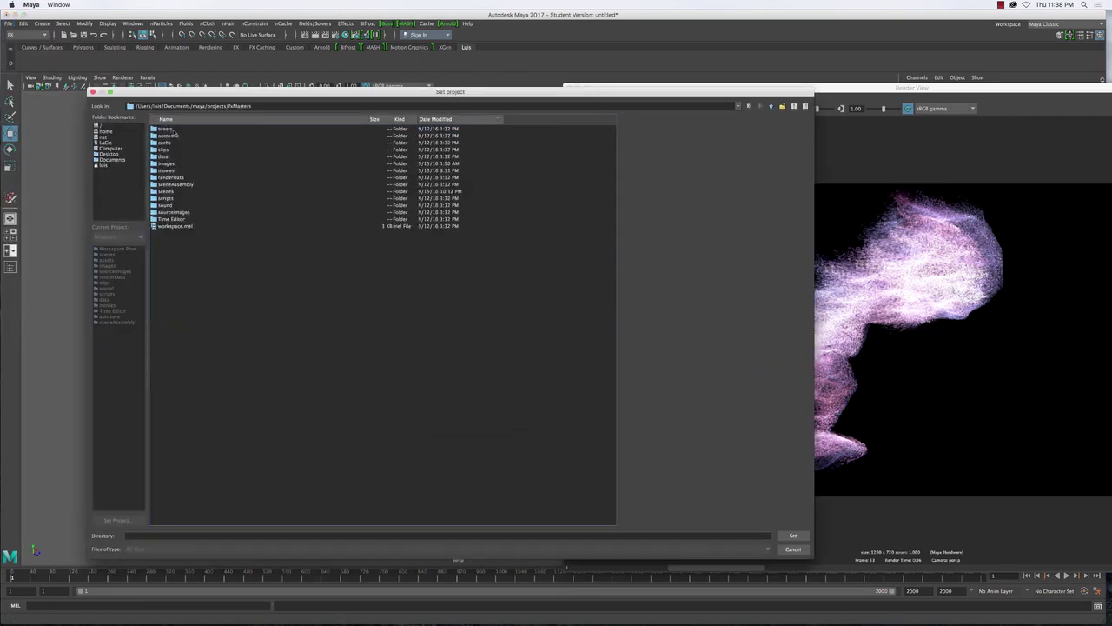
{"action": "left_click", "coordinate": [793, 536]}
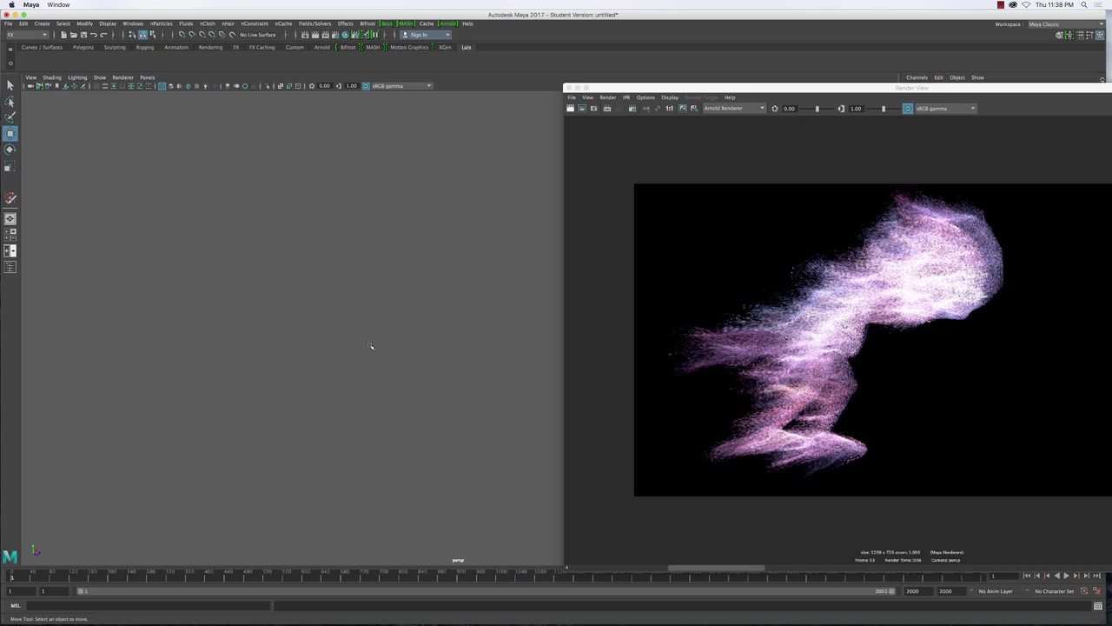
- Open the scene alienStorm.mb, accepting the student version notice, and close the Outliner that loads with it
{"action": "left_click", "coordinate": [74, 35]}
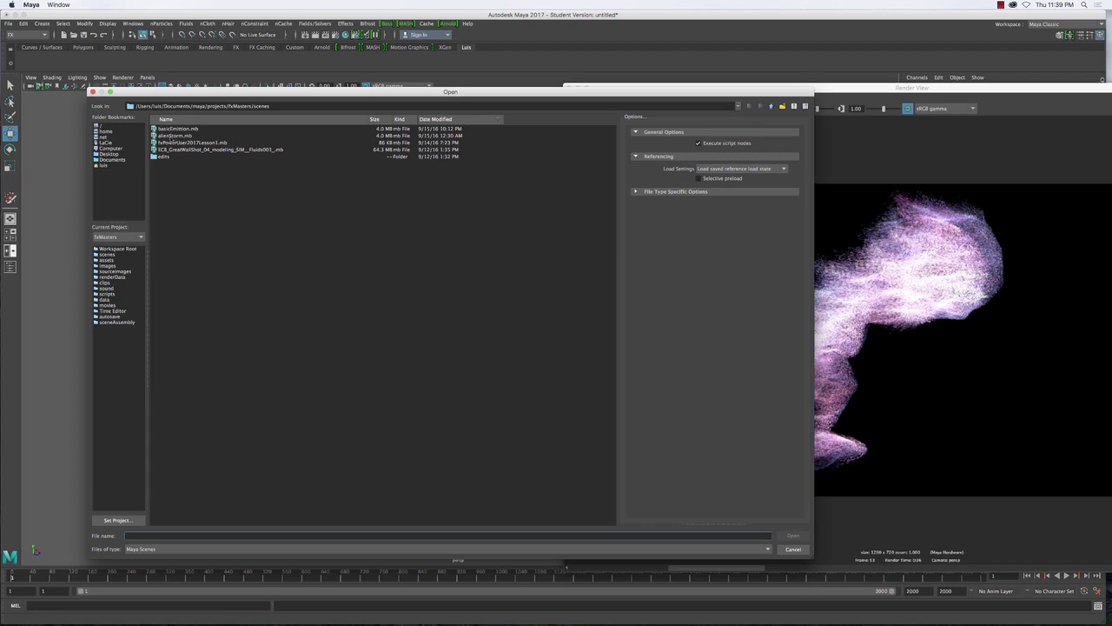
{"action": "double_click", "coordinate": [172, 136]}
{"action": "left_click", "coordinate": [551, 317]}
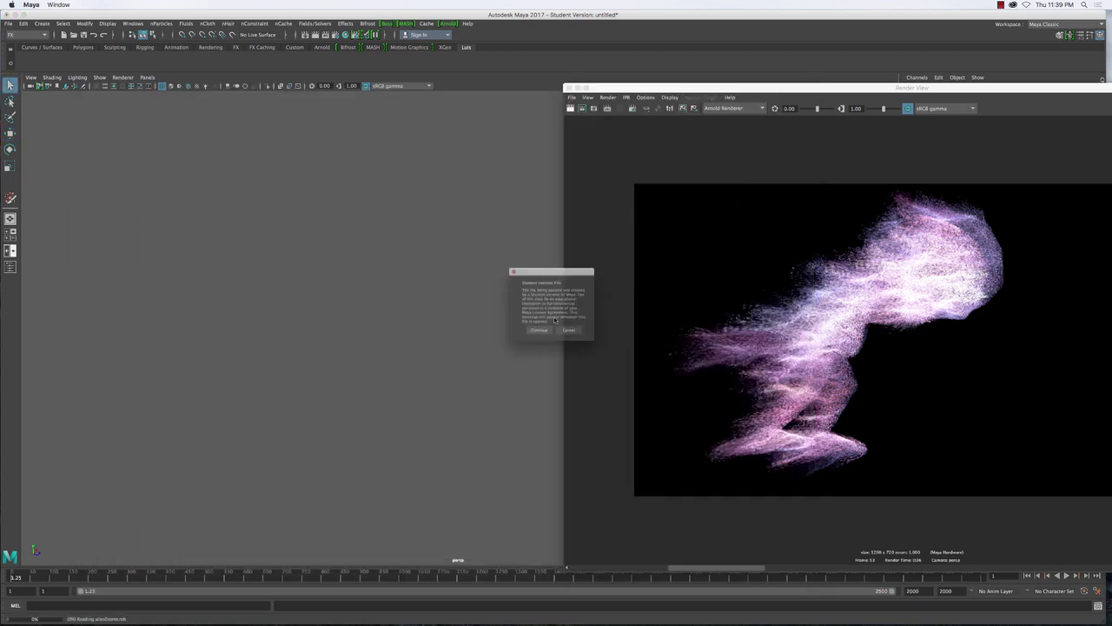
{"action": "left_click", "coordinate": [541, 331]}
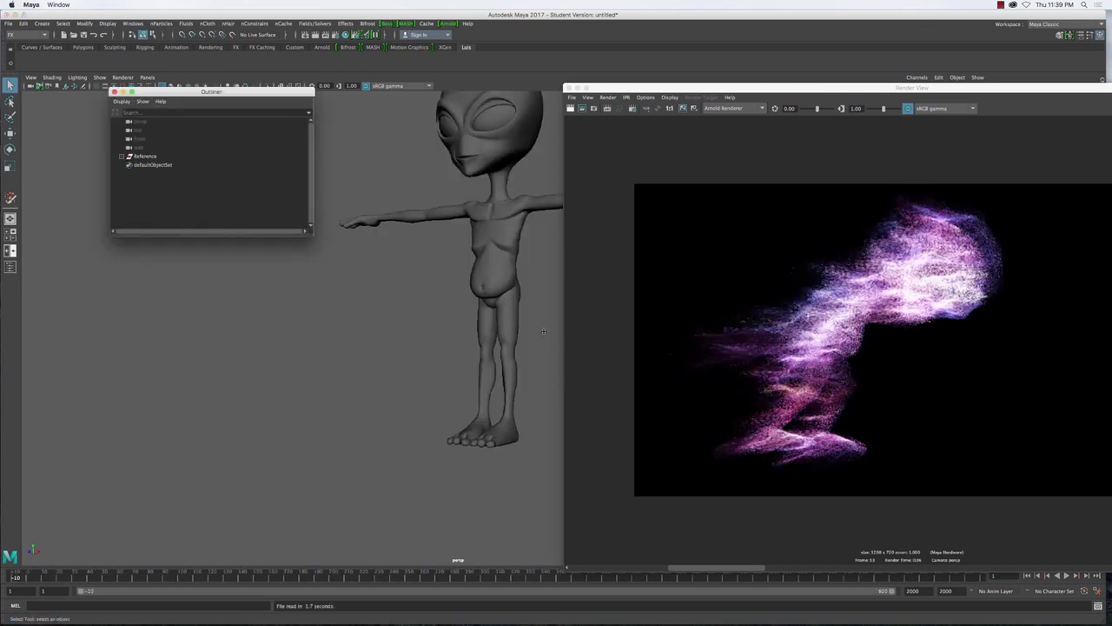
{"action": "left_click", "coordinate": [114, 91]}
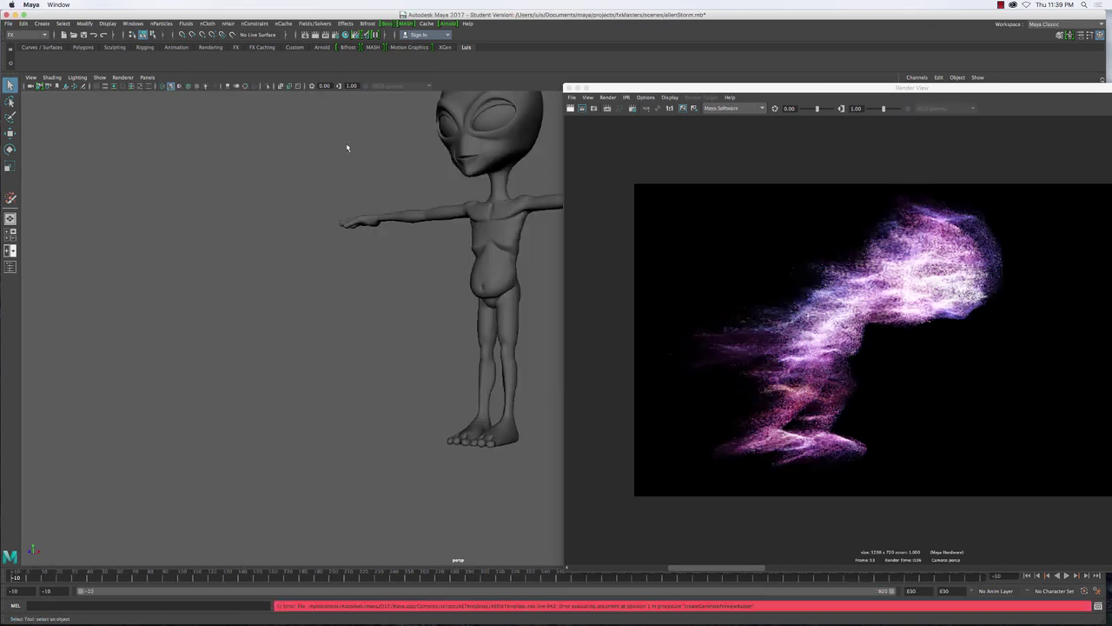
- Move the Render View clear of the alien character and select its AlienSkin mesh
{"action": "left_click_drag", "start_coordinate": [782, 87], "coordinate": [897, 87]}
{"action": "left_click_drag", "start_coordinate": [528, 314], "coordinate": [499, 380], "text": "alt"}
{"action": "right_click_drag", "start_coordinate": [499, 380], "coordinate": [536, 380], "text": "alt"}
{"action": "middle_click_drag", "start_coordinate": [536, 380], "coordinate": [568, 385], "text": "alt"}
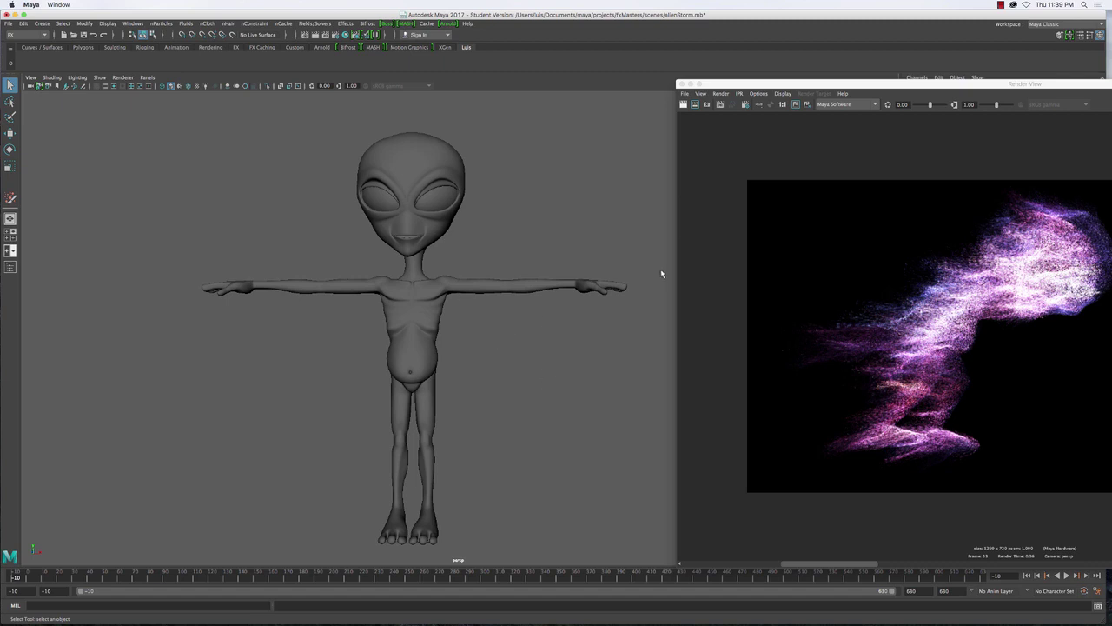
{"action": "left_click_drag", "start_coordinate": [766, 83], "coordinate": [762, 65]}
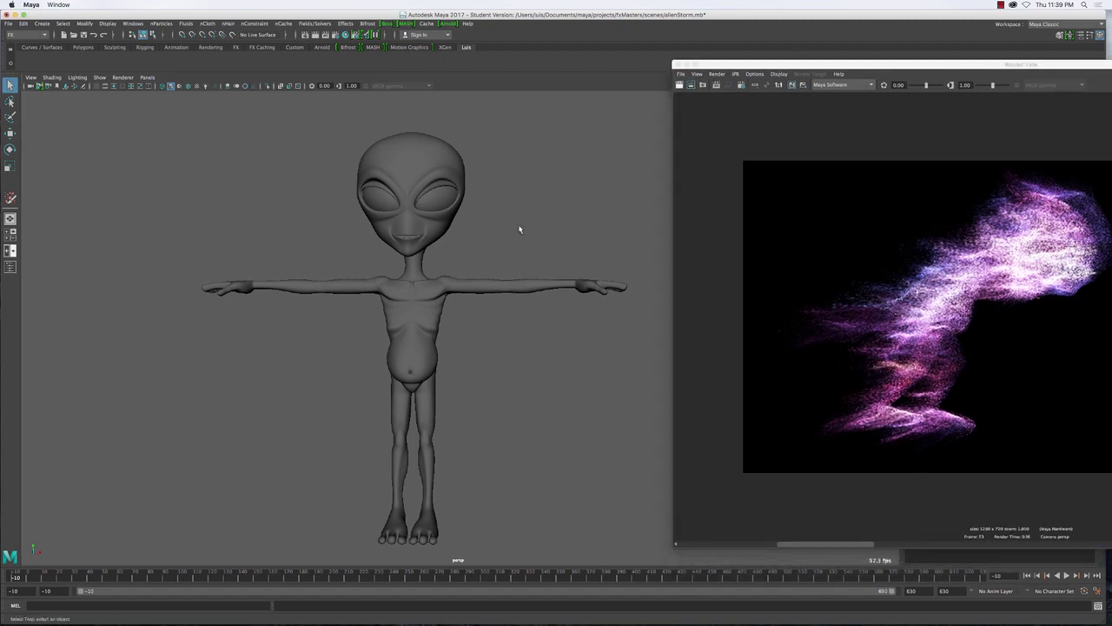
{"action": "left_click_drag", "start_coordinate": [520, 229], "coordinate": [431, 259], "text": "alt"}
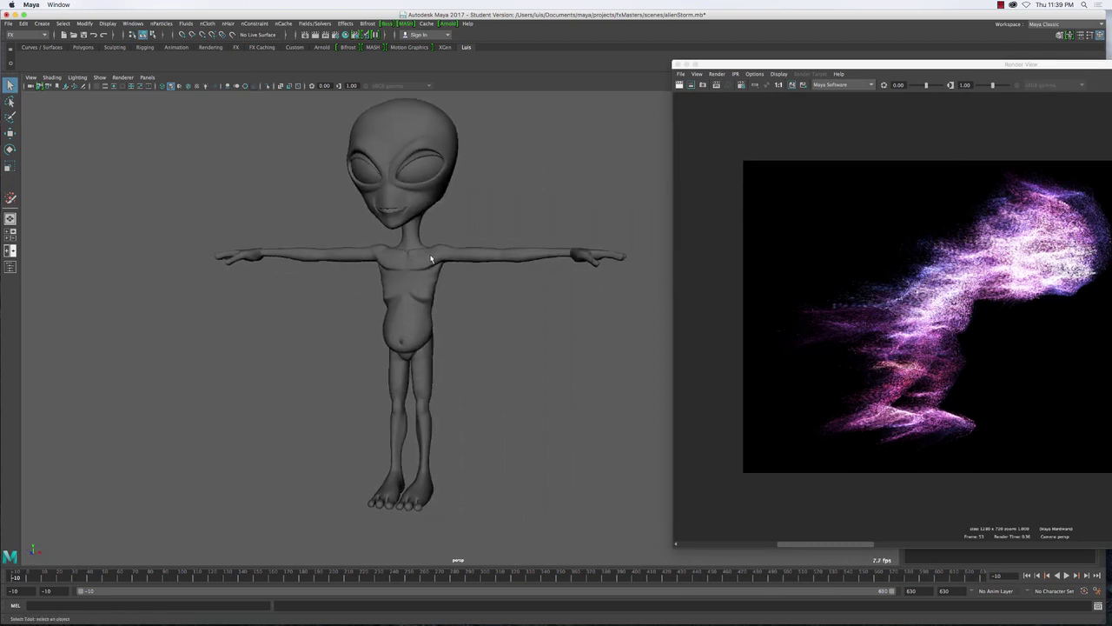
{"action": "left_click", "coordinate": [411, 261]}
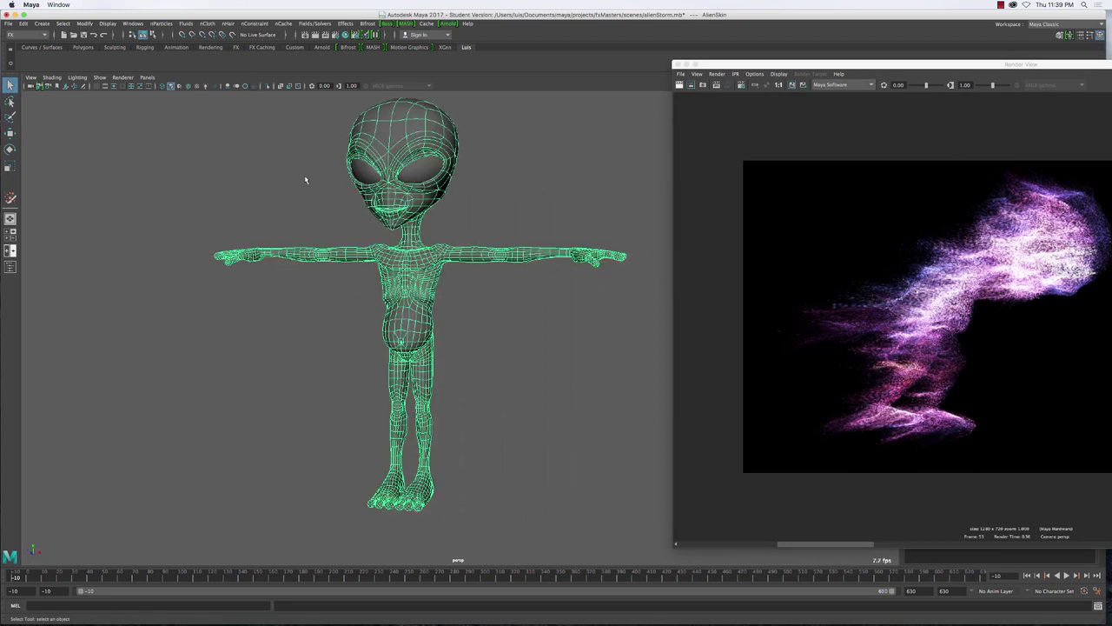
- Open the Outliner, expand the Reference group and select the Hips joint
{"action": "left_click", "coordinate": [132, 23]}
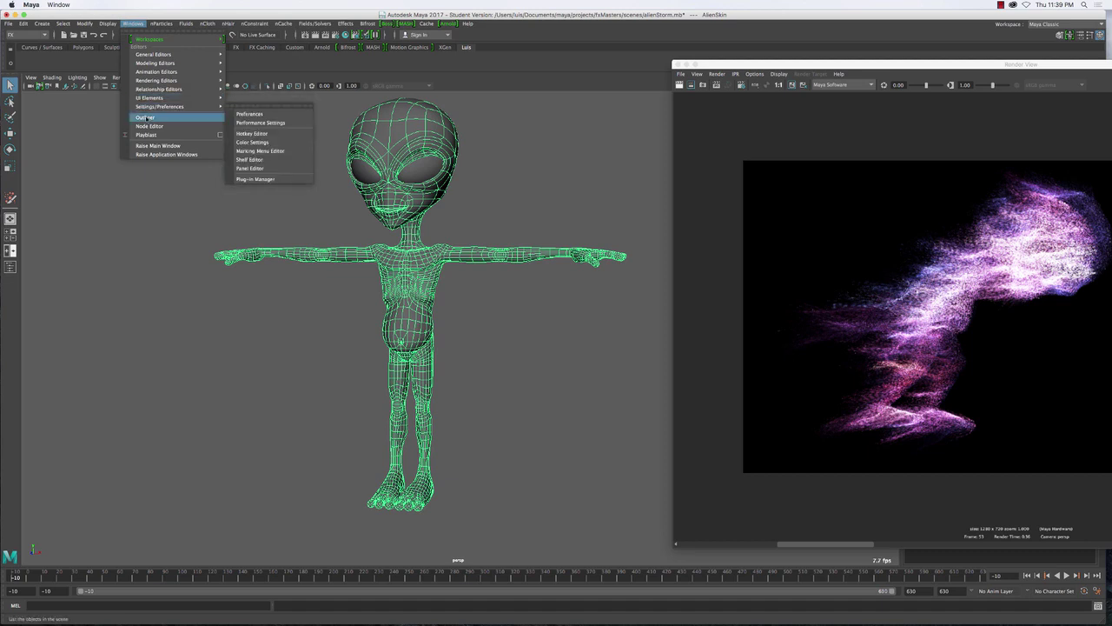
{"action": "left_click", "coordinate": [147, 120]}
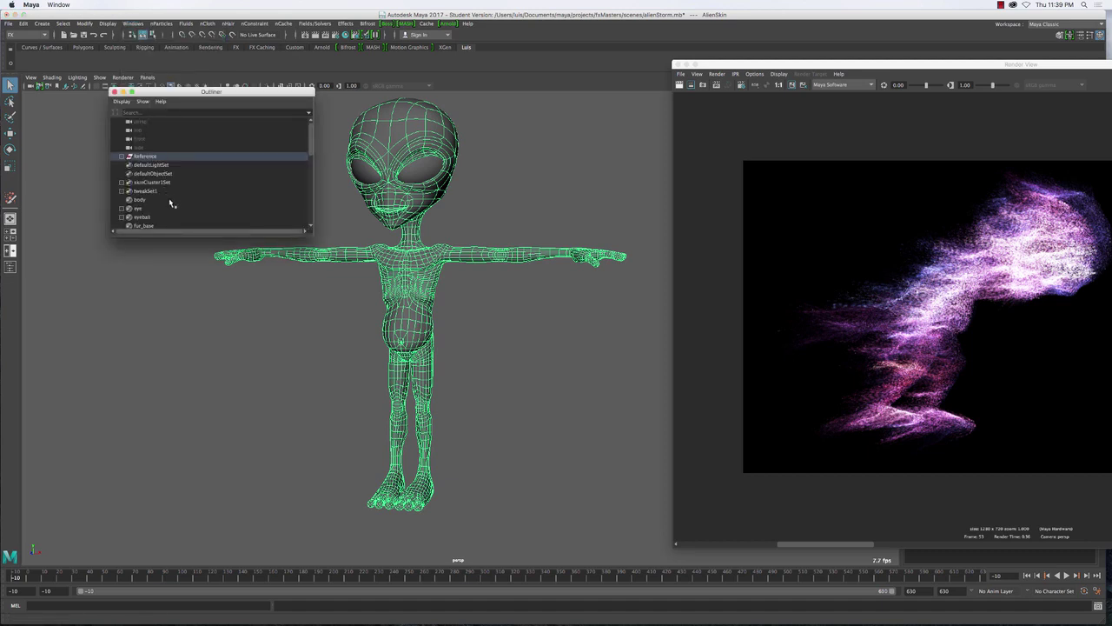
{"action": "left_click", "coordinate": [122, 157]}
{"action": "left_click", "coordinate": [141, 165]}
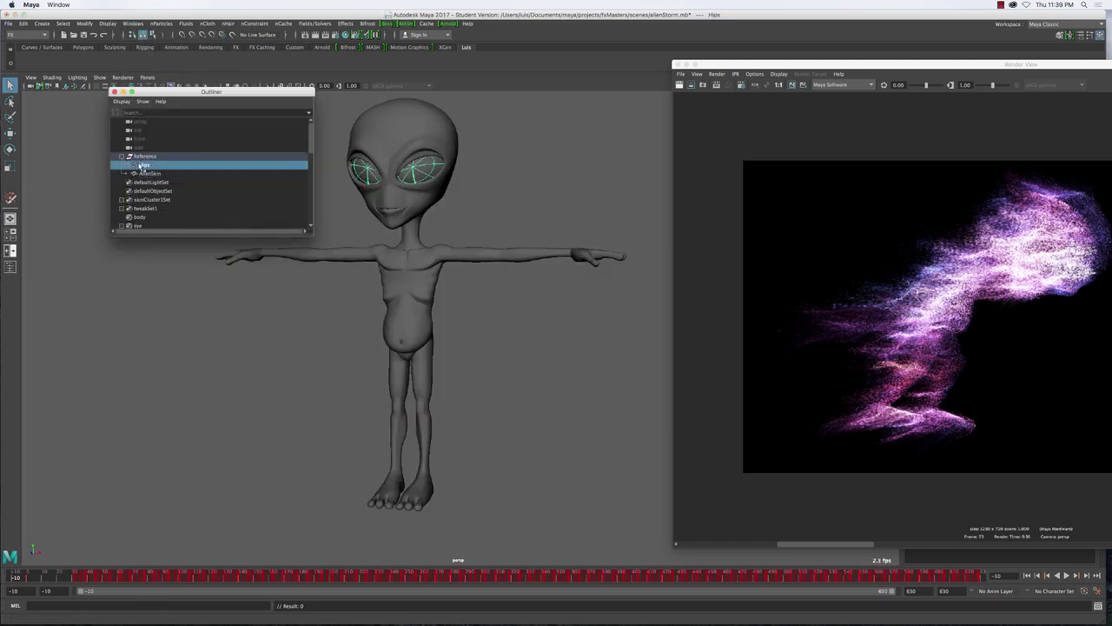
- Display the alien in wireframe with its joints shown, and inspect the child joints under Hips
{"action": "key", "text": "4"}
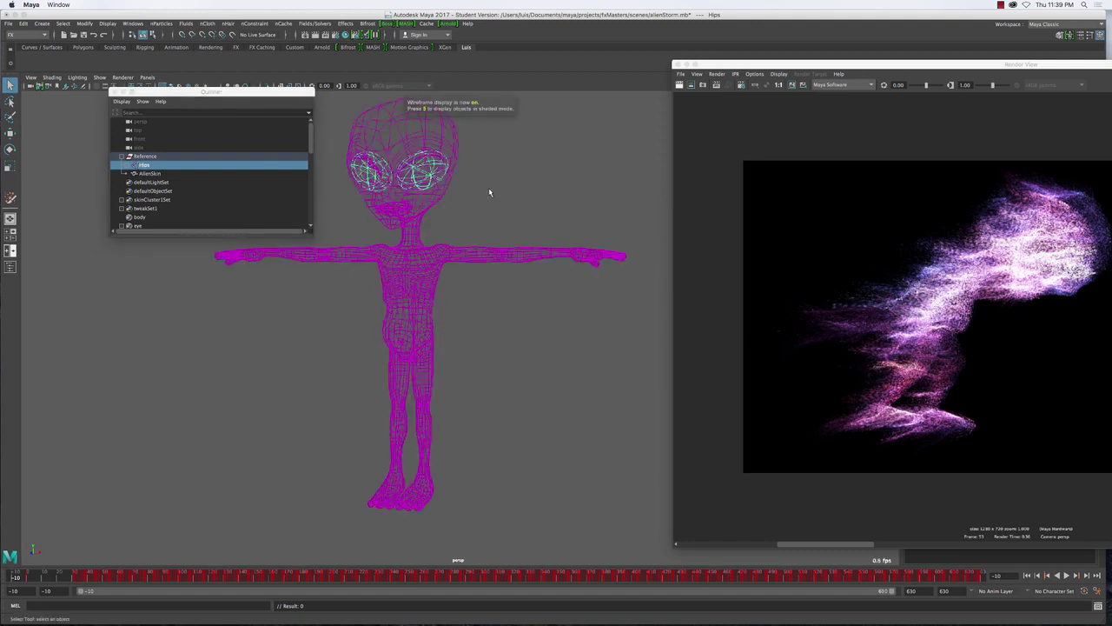
{"action": "left_click", "coordinate": [106, 78]}
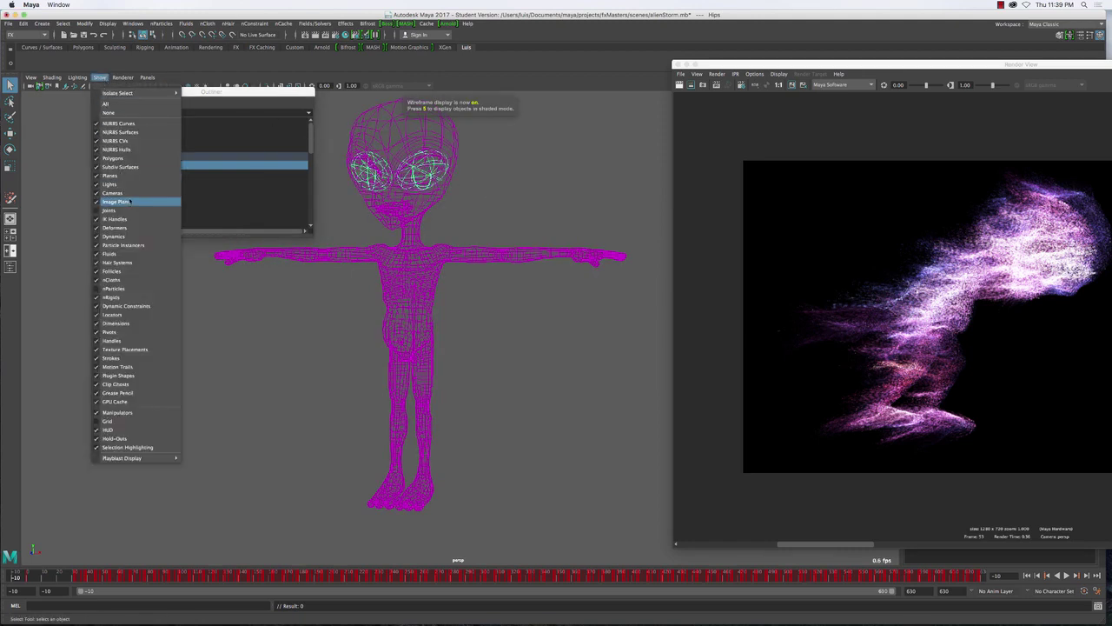
{"action": "left_click", "coordinate": [123, 210]}
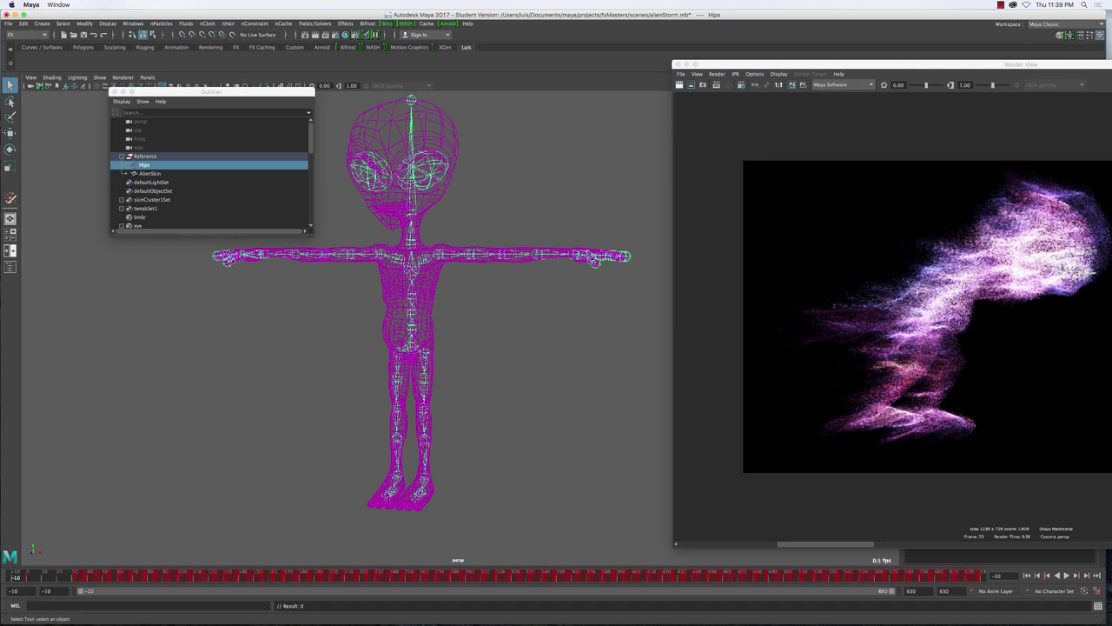
{"action": "left_click", "coordinate": [130, 165]}
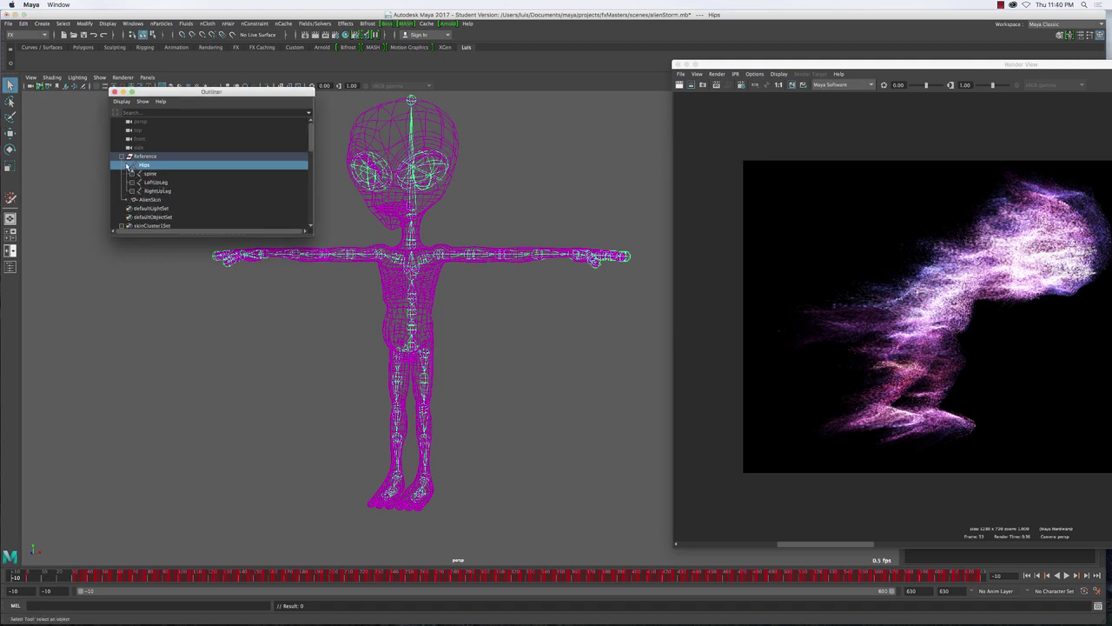
{"action": "left_click", "coordinate": [129, 165]}
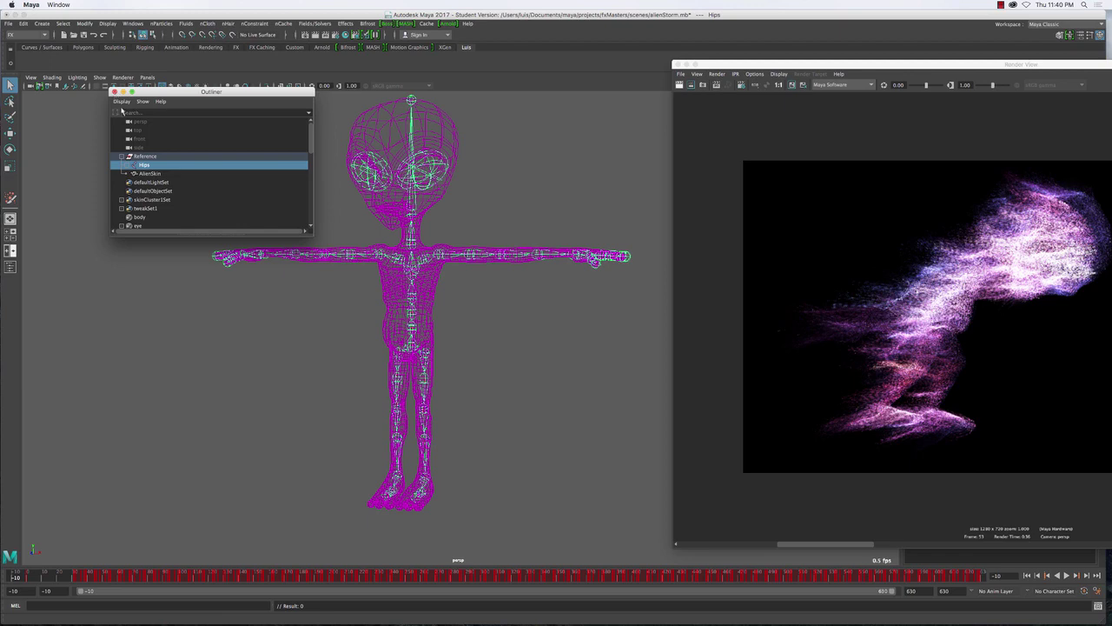
- Select the Reference group that holds the alien and its skeleton, and close the Outliner
{"action": "left_click", "coordinate": [154, 156]}
{"action": "left_click", "coordinate": [114, 91]}
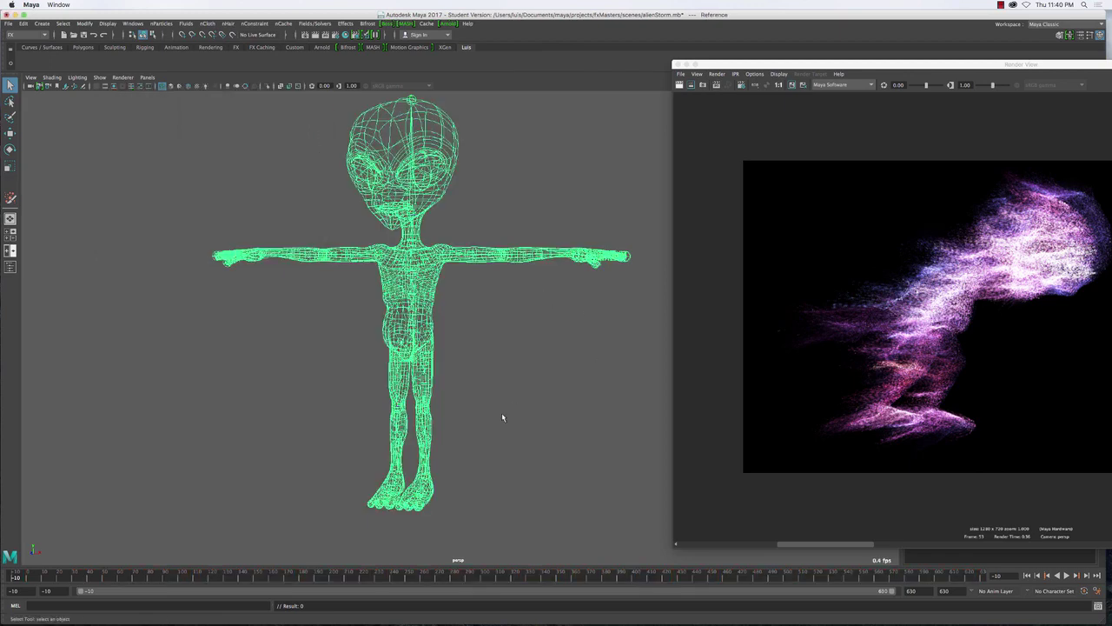
{"action": "left_click_drag", "start_coordinate": [501, 418], "coordinate": [473, 415], "text": "alt"}
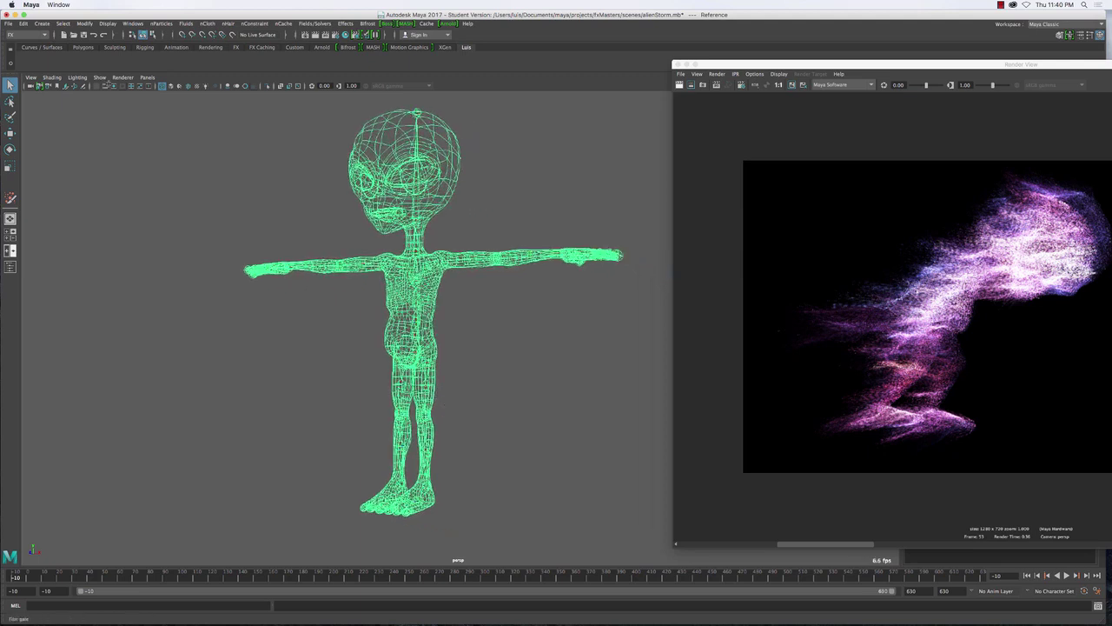
- Limit the perspective view to polygon objects by hiding all object types and showing only Polygons again
{"action": "left_click", "coordinate": [100, 78]}
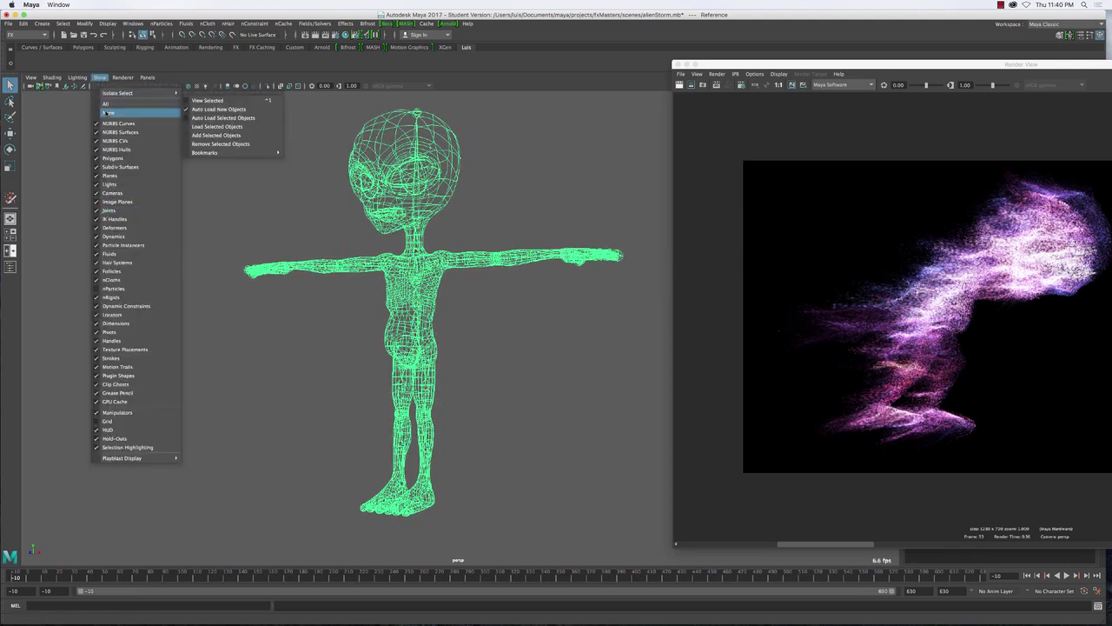
{"action": "left_click", "coordinate": [106, 103]}
{"action": "left_click", "coordinate": [100, 78]}
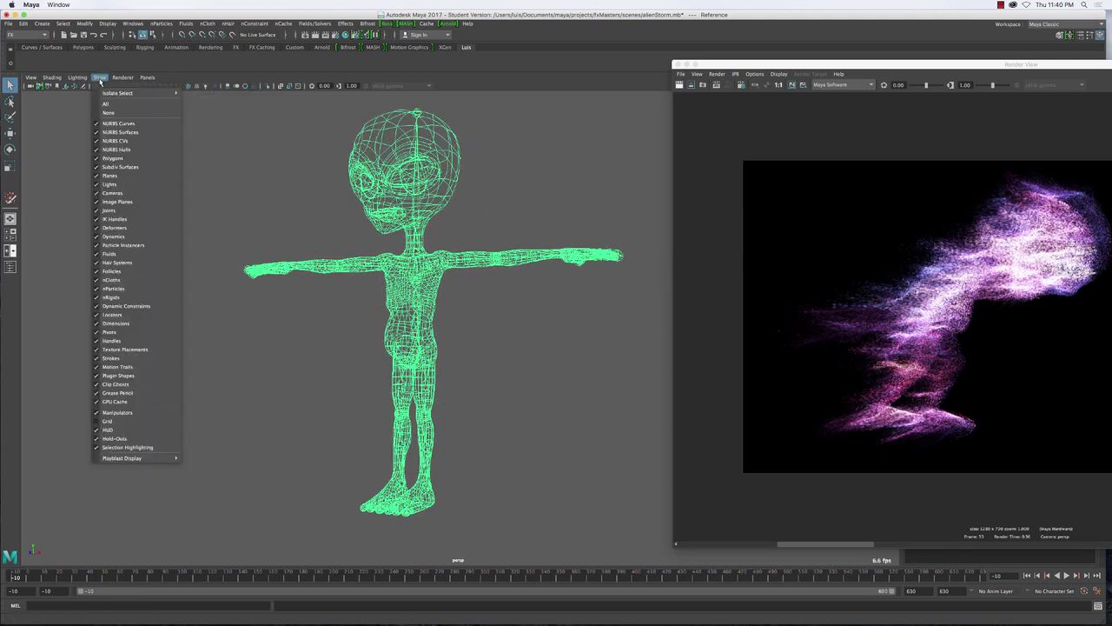
{"action": "left_click", "coordinate": [108, 112]}
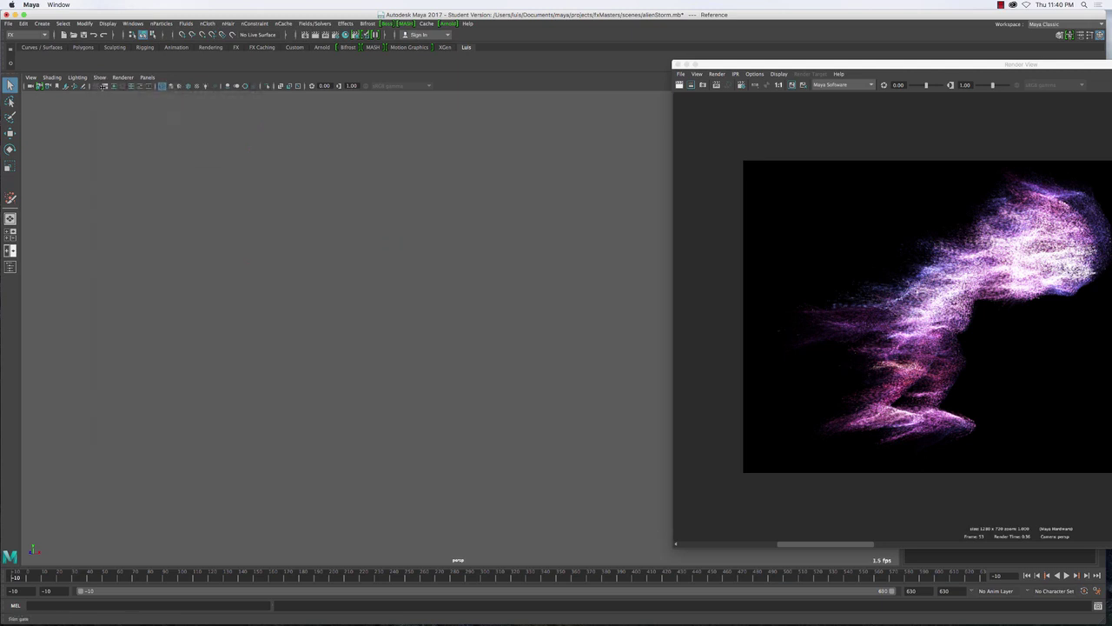
{"action": "left_click", "coordinate": [100, 77]}
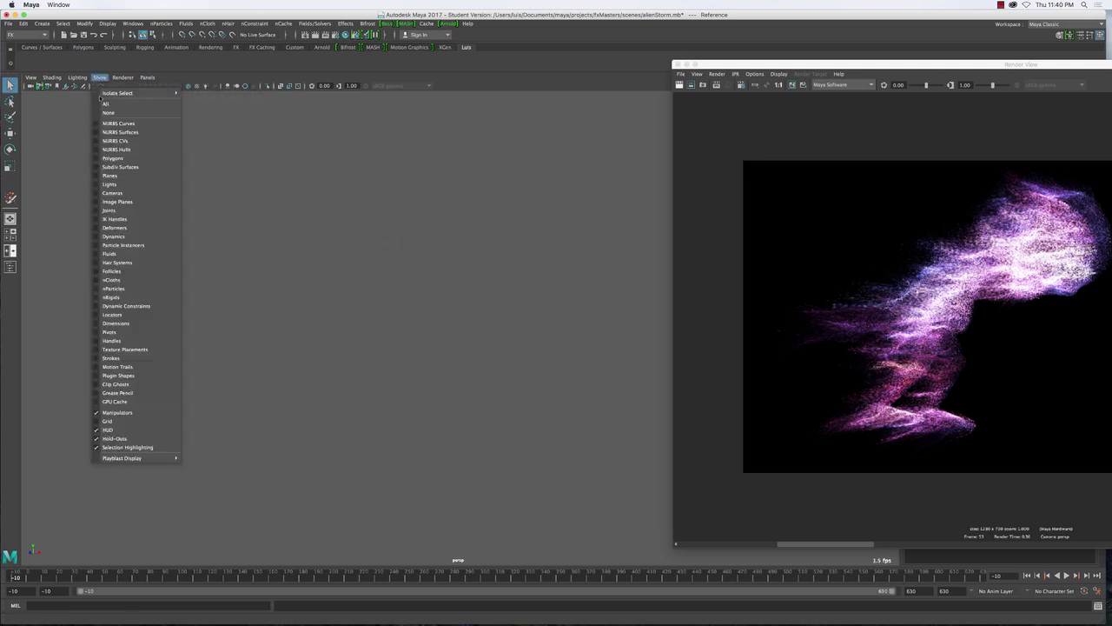
{"action": "left_click", "coordinate": [113, 159]}
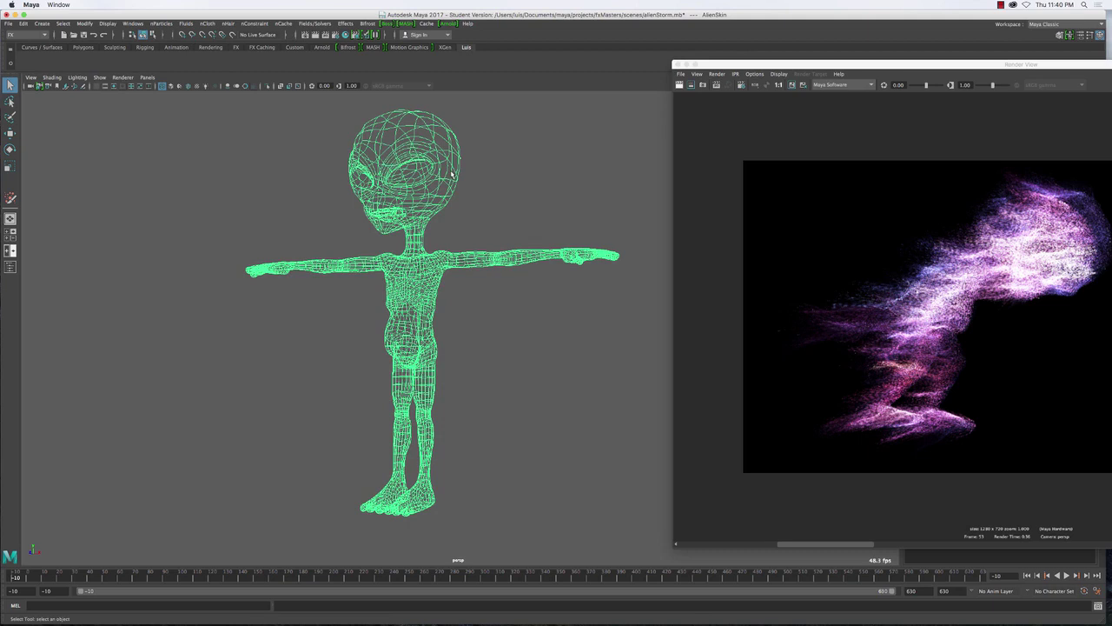
- Switch the viewport to shaded display and deselect the alien model
{"action": "key", "text": "5"}
{"action": "left_click", "coordinate": [516, 322]}
{"action": "left_click_drag", "start_coordinate": [517, 322], "coordinate": [506, 337], "text": "alt"}
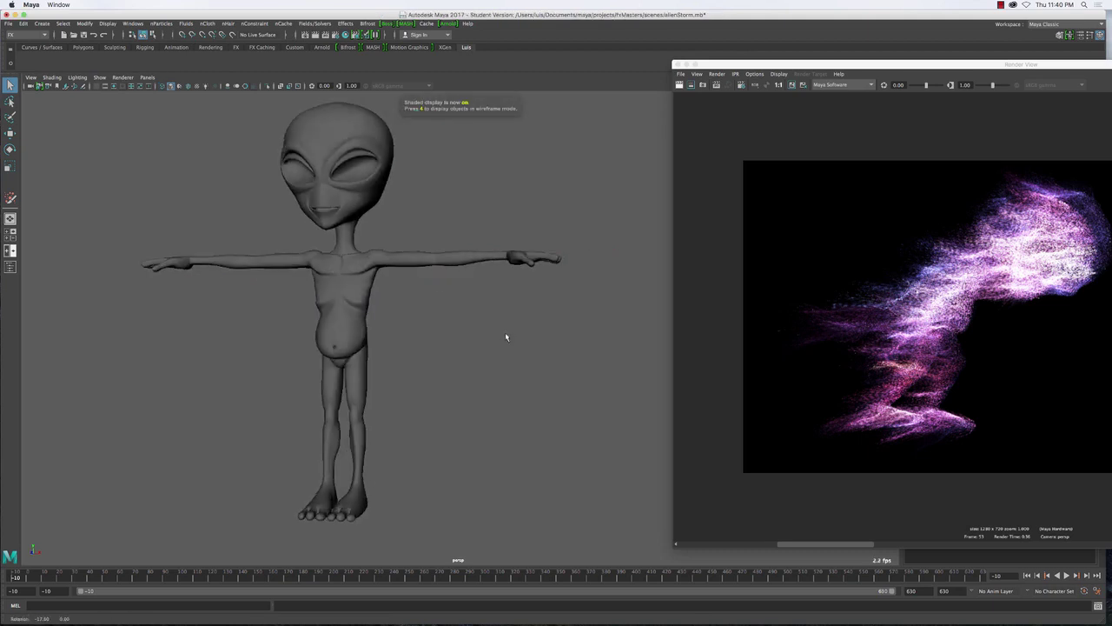
{"action": "left_click", "coordinate": [100, 77]}
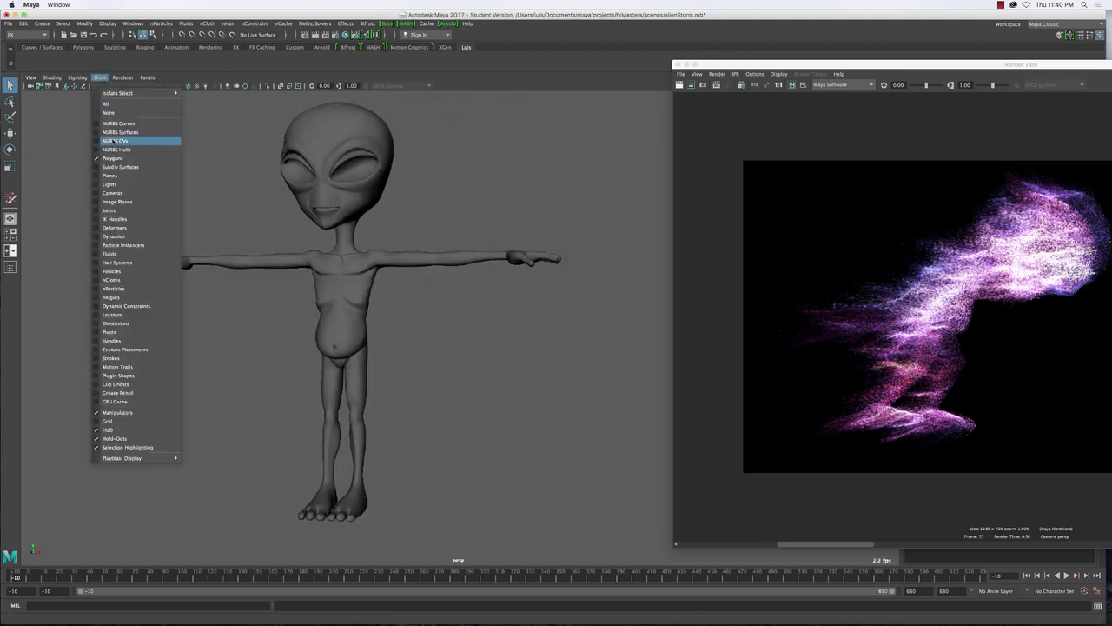
{"action": "left_click", "coordinate": [112, 132]}
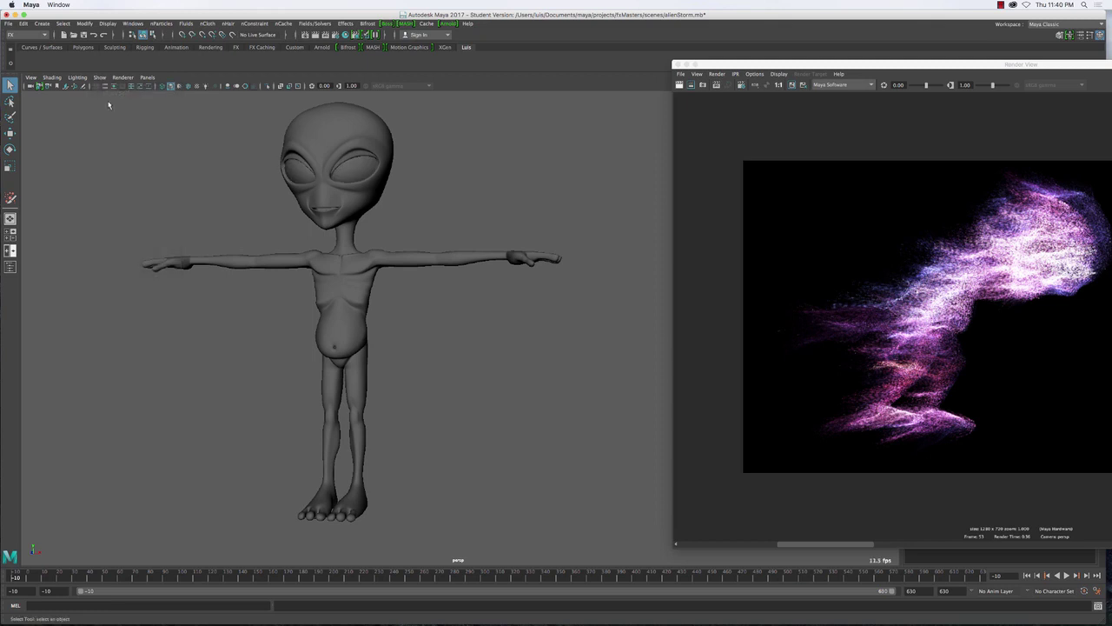
{"action": "left_click", "coordinate": [99, 77]}
{"action": "left_click", "coordinate": [113, 130]}
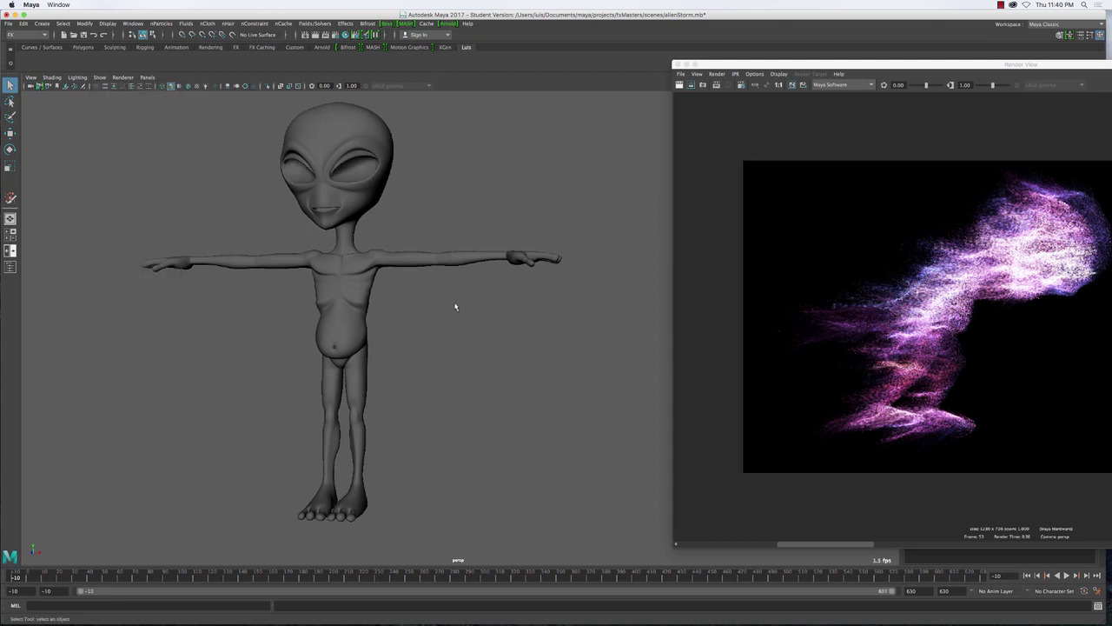
- Play the alien's animation and stop at frame 84, checking the leaning pose from the side
{"action": "left_click_drag", "start_coordinate": [455, 307], "coordinate": [405, 363], "text": "alt"}
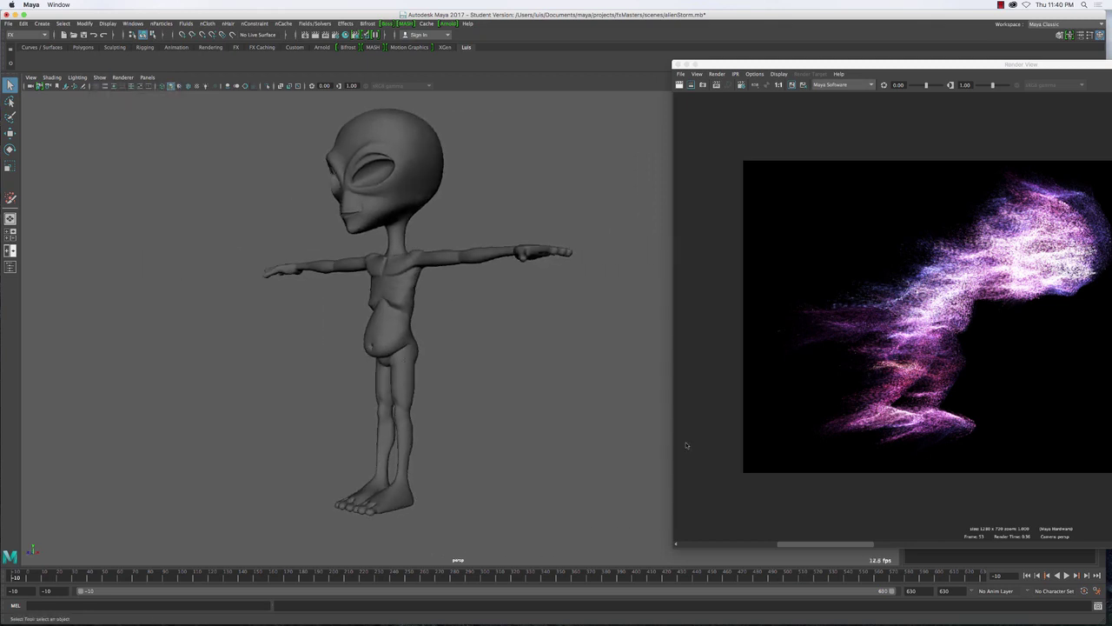
{"action": "left_click", "coordinate": [1067, 576]}
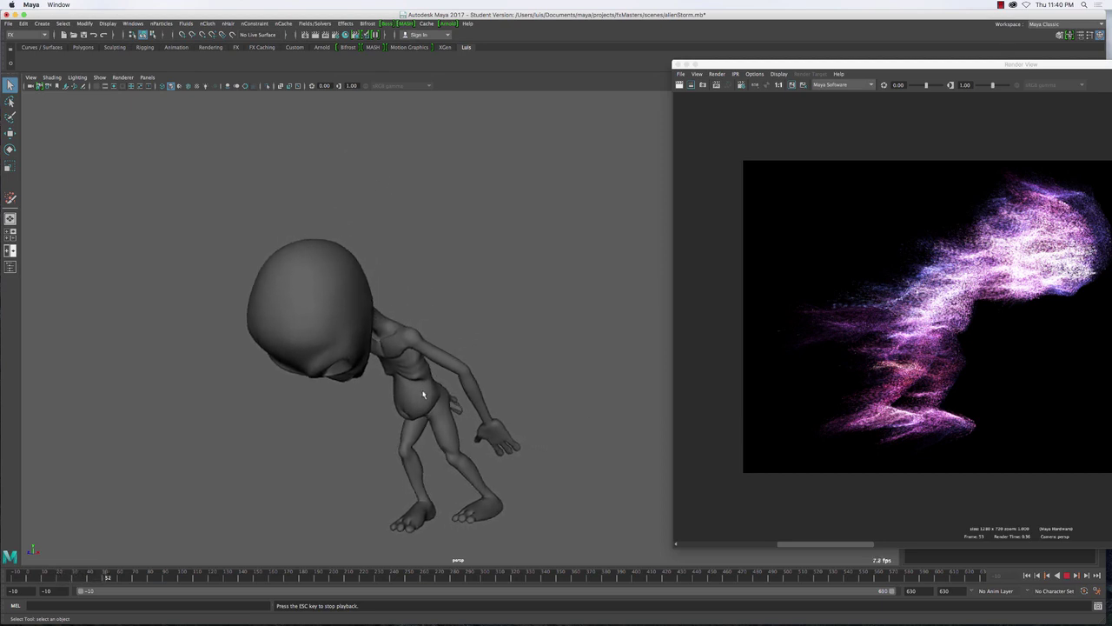
{"action": "left_click_drag", "start_coordinate": [436, 365], "coordinate": [312, 302], "text": "alt"}
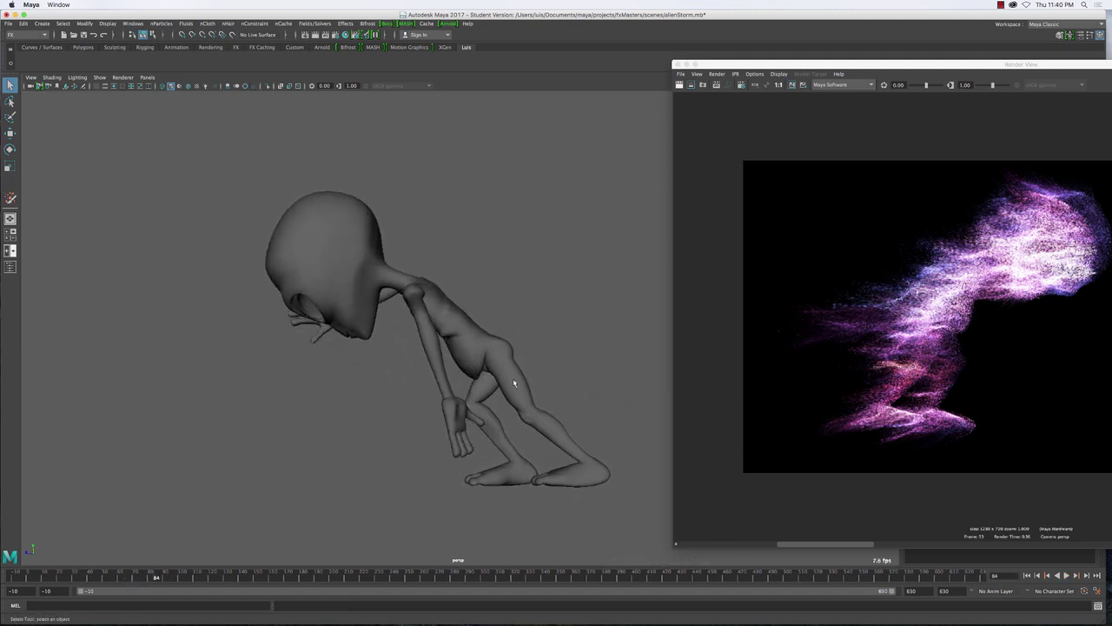
{"action": "middle_click_drag", "start_coordinate": [513, 382], "coordinate": [469, 372], "text": "alt"}
- Bring up the kept orange fire-like particle render in Render View and place the window beside the alien
{"action": "left_click", "coordinate": [881, 65]}
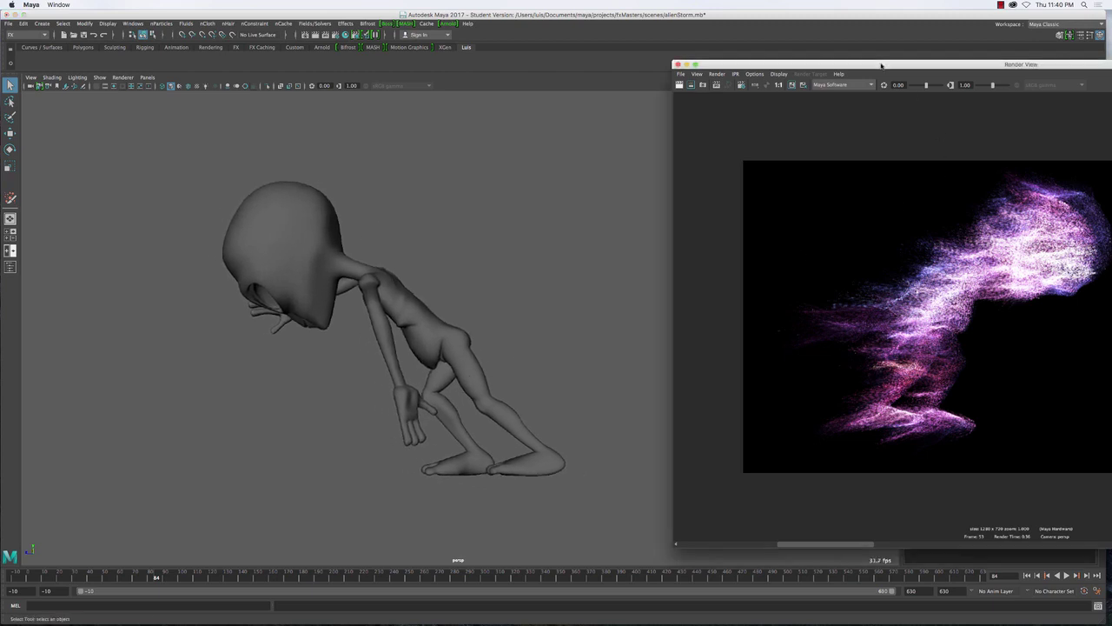
{"action": "left_click_drag", "start_coordinate": [881, 65], "coordinate": [649, 37]}
{"action": "left_click_drag", "start_coordinate": [582, 520], "coordinate": [1088, 502]}
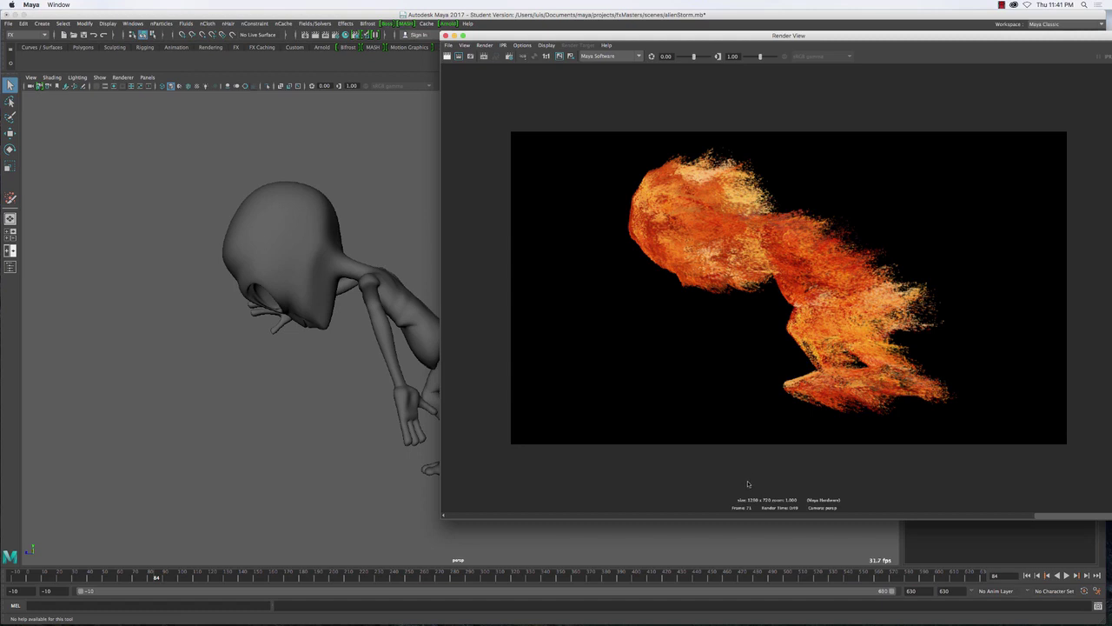
{"action": "left_click_drag", "start_coordinate": [526, 36], "coordinate": [674, 64]}
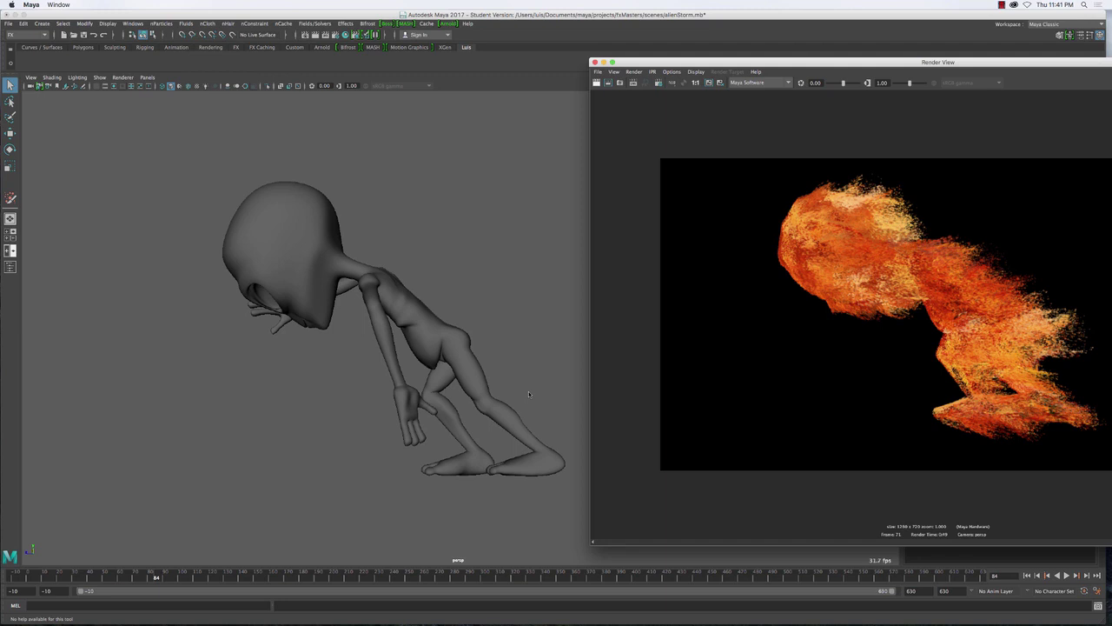
- Scrub back to frame 77, play the animation to about frame 383 and inspect the alien's pose from several angles
{"action": "left_click_drag", "start_coordinate": [254, 576], "coordinate": [146, 574]}
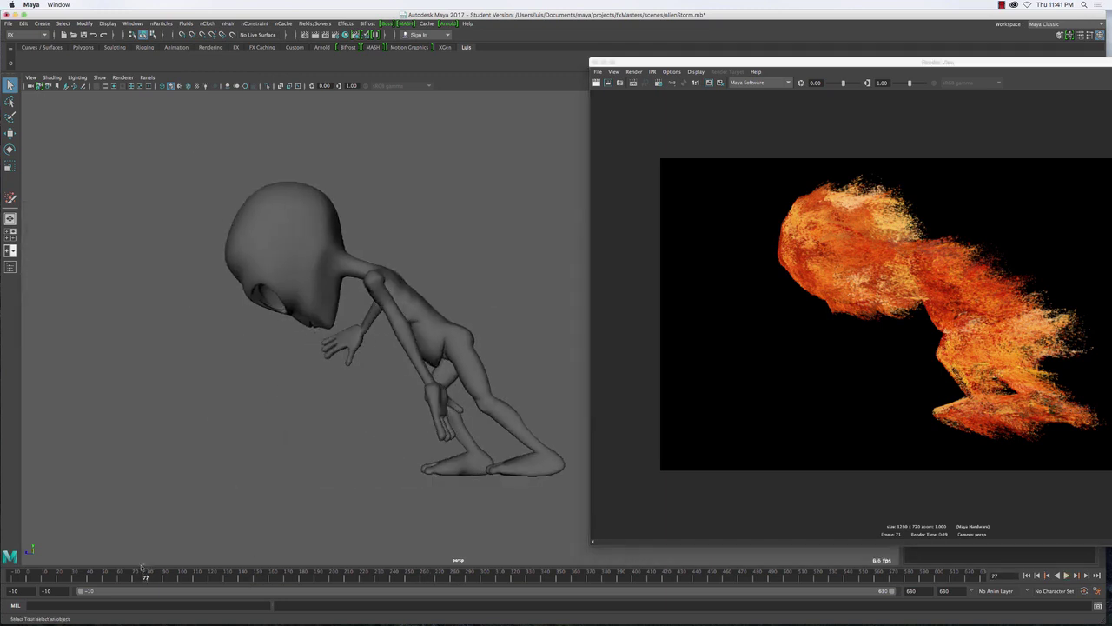
{"action": "left_click", "coordinate": [1056, 577]}
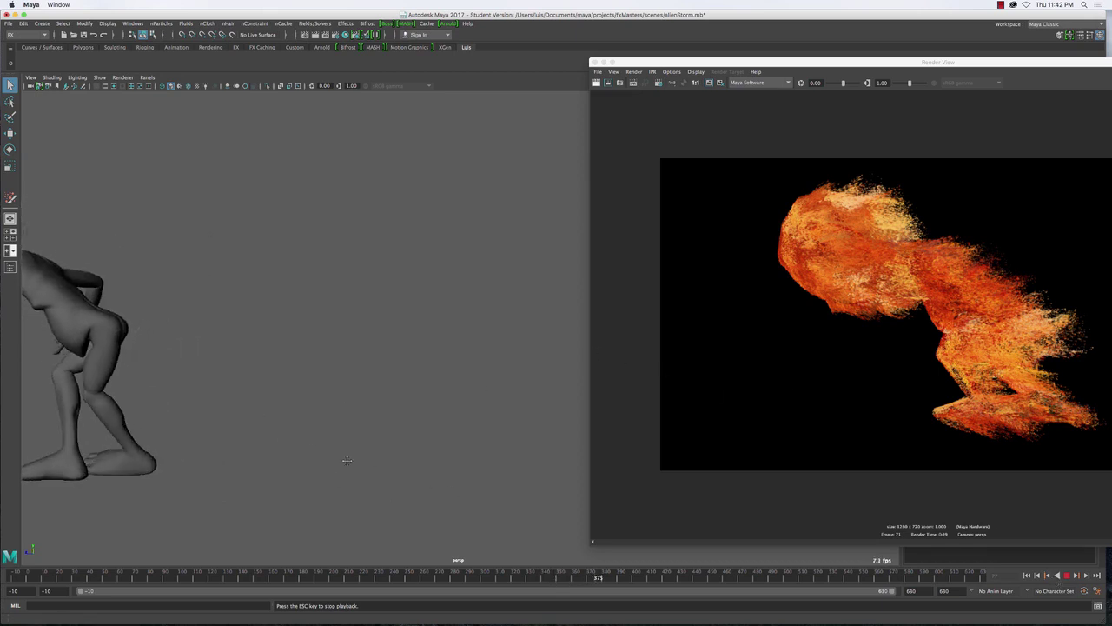
{"action": "key", "text": "Escape"}
{"action": "left_click_drag", "start_coordinate": [320, 440], "coordinate": [392, 473], "text": "alt"}
{"action": "scroll", "coordinate": [305, 437], "scroll_direction": "down", "scroll_amount": 5}
{"action": "scroll", "coordinate": [405, 470], "scroll_direction": "down", "scroll_amount": 5}
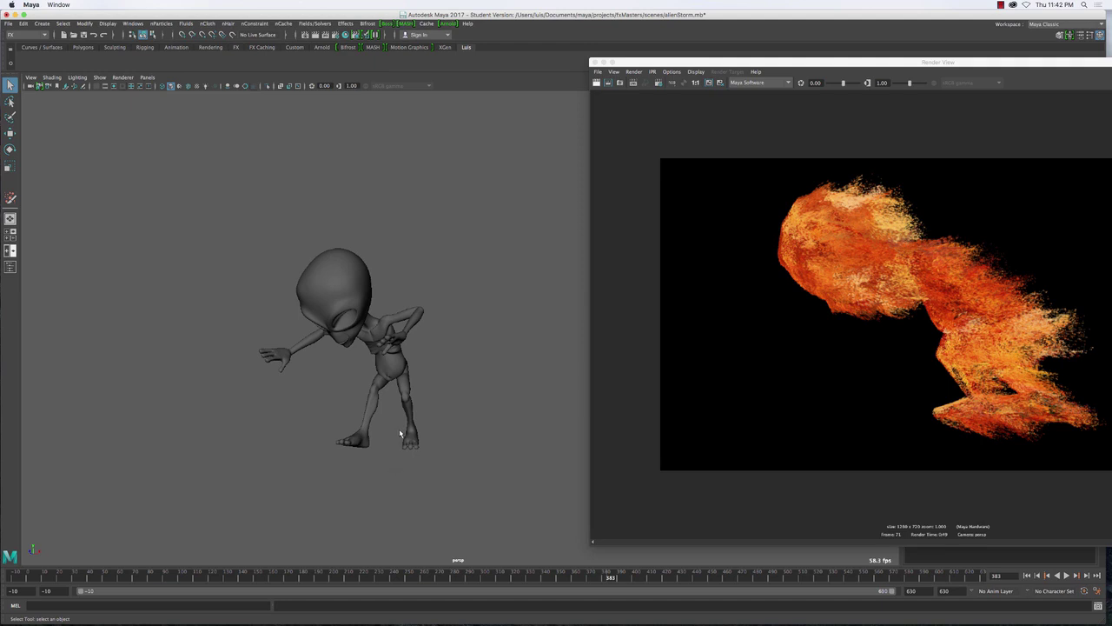
{"action": "key", "text": "alt+v"}
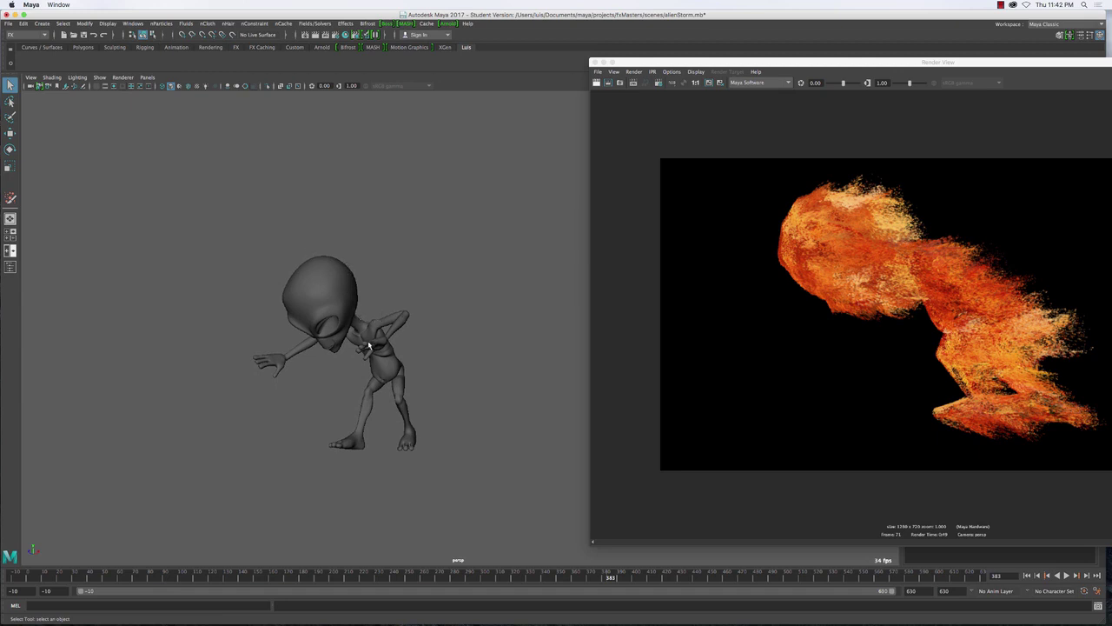
{"action": "left_click_drag", "start_coordinate": [405, 377], "coordinate": [366, 409], "text": "alt"}
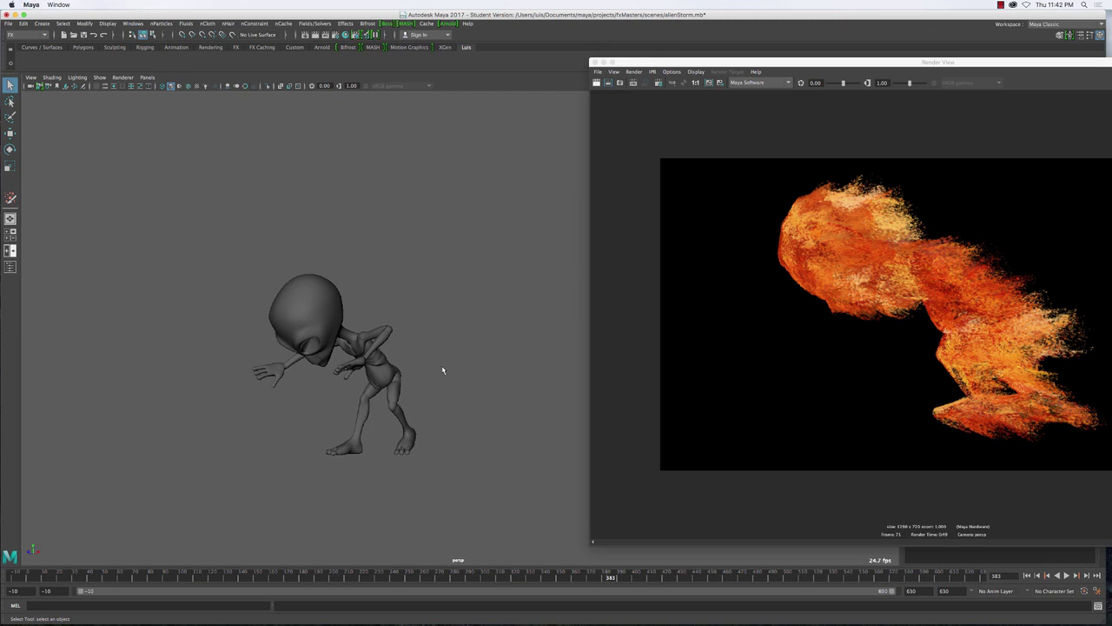
- Browse the kept renders in Render View back from the fire version to the blue-and-gold and purple particle versions
{"action": "double_click", "coordinate": [600, 62]}
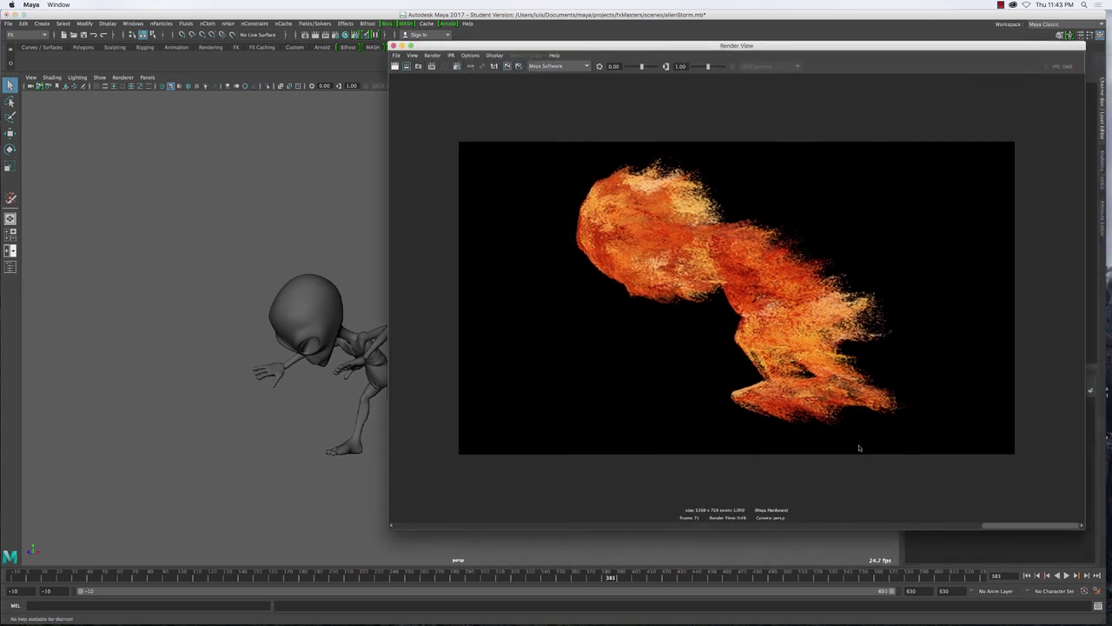
{"action": "left_click_drag", "start_coordinate": [1013, 527], "coordinate": [732, 525]}
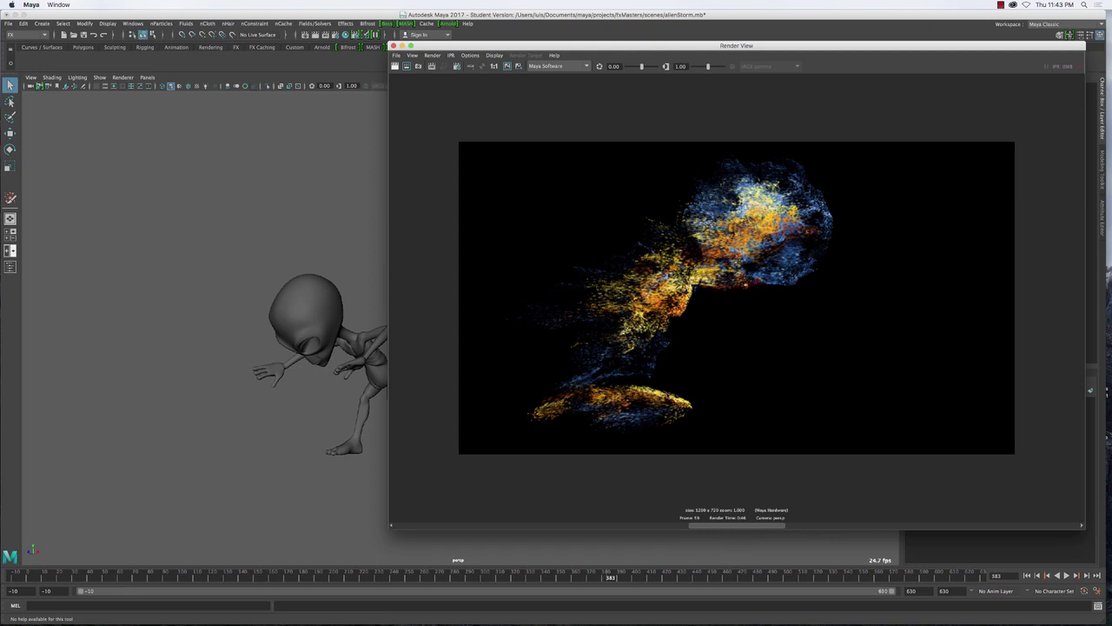
{"action": "left_click_drag", "start_coordinate": [737, 526], "coordinate": [427, 529]}
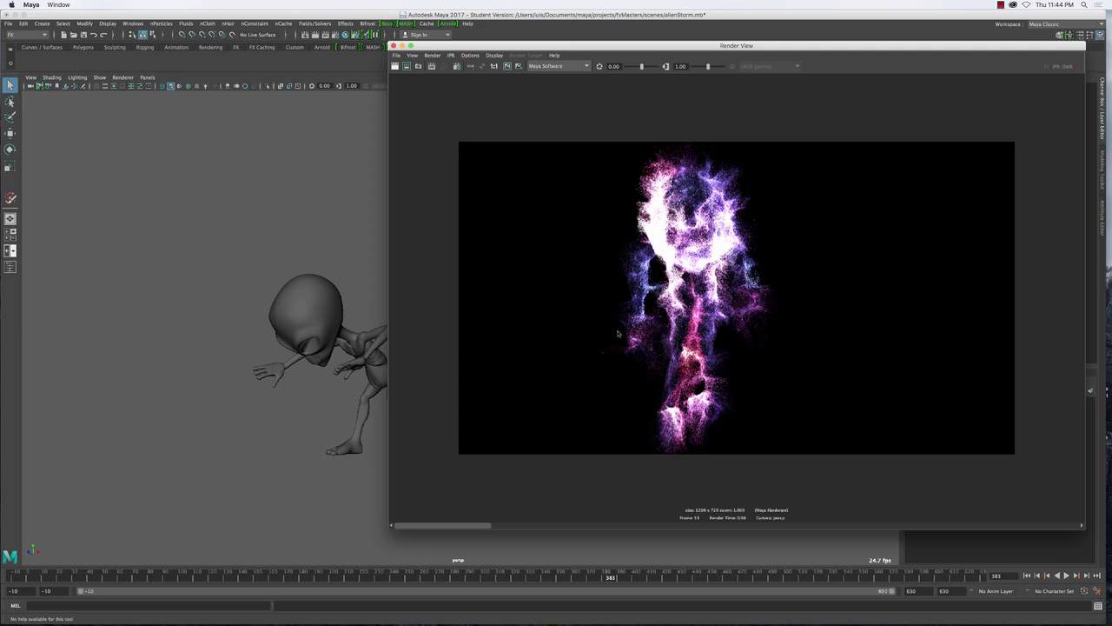
- Close the Render View window and rewind the animation to its first frame, -10
{"action": "left_click_drag", "start_coordinate": [541, 50], "coordinate": [792, 198]}
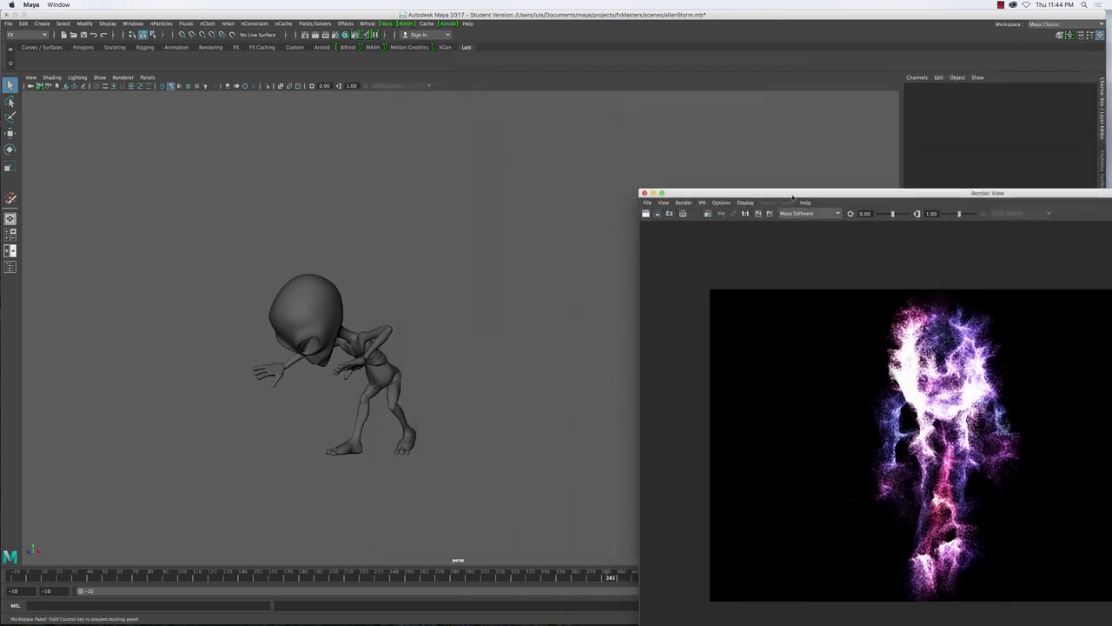
{"action": "left_click", "coordinate": [415, 304]}
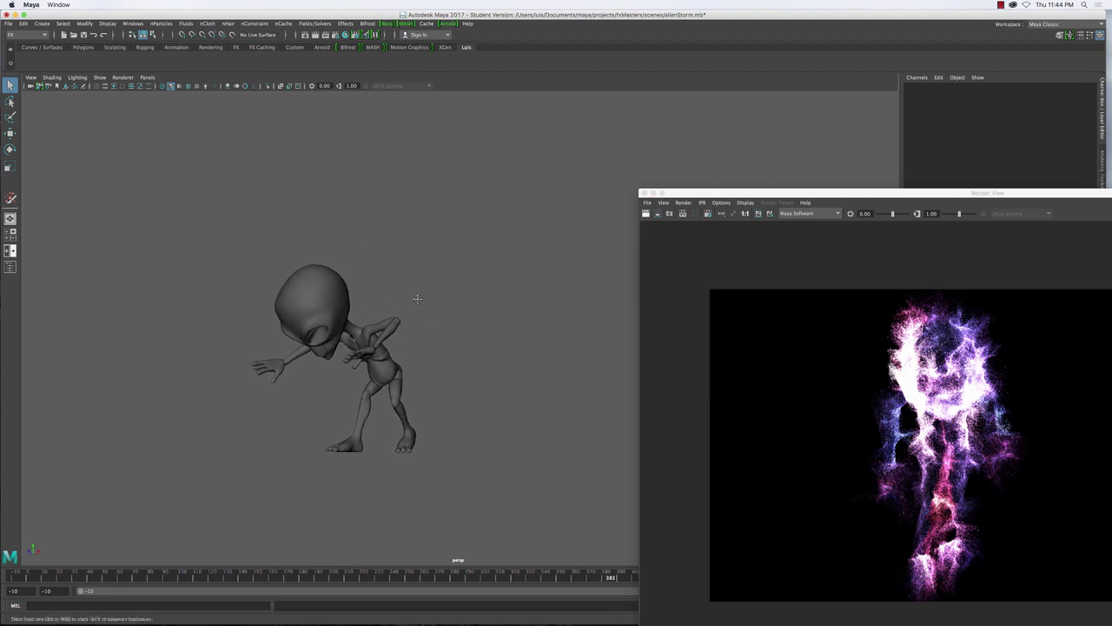
{"action": "left_click", "coordinate": [643, 193]}
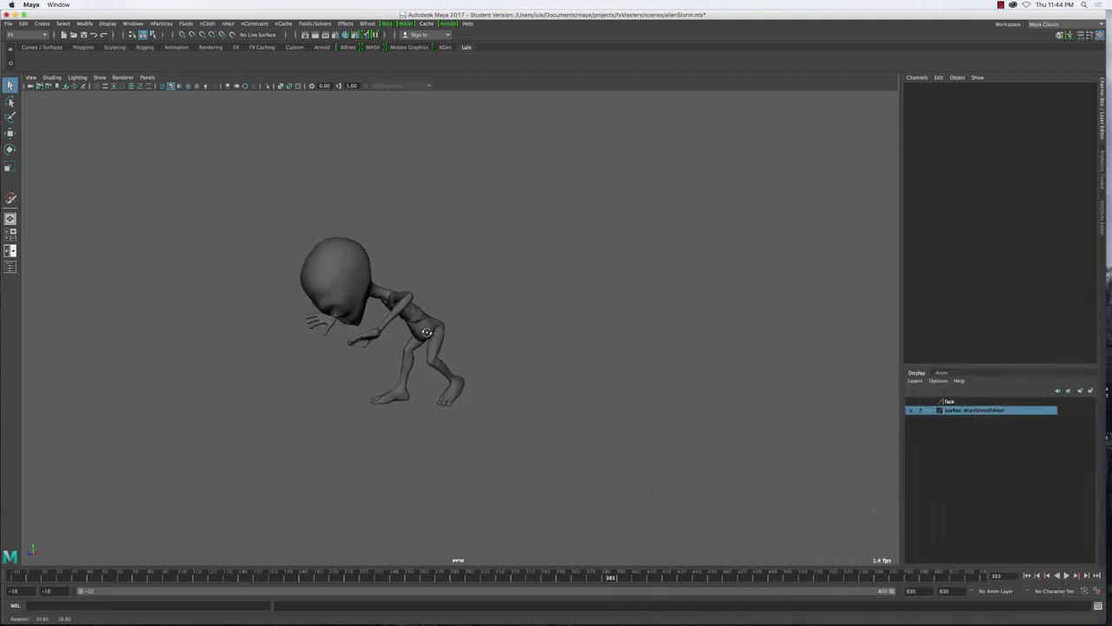
{"action": "left_click", "coordinate": [1027, 575]}
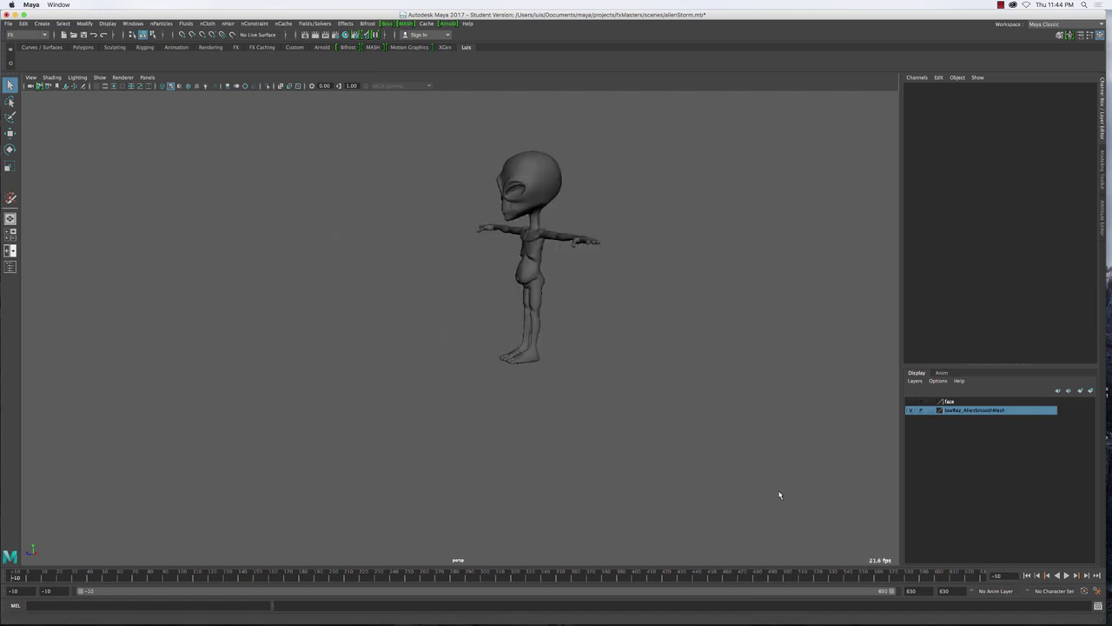
{"action": "left_click_drag", "start_coordinate": [501, 231], "coordinate": [470, 243], "text": "alt"}
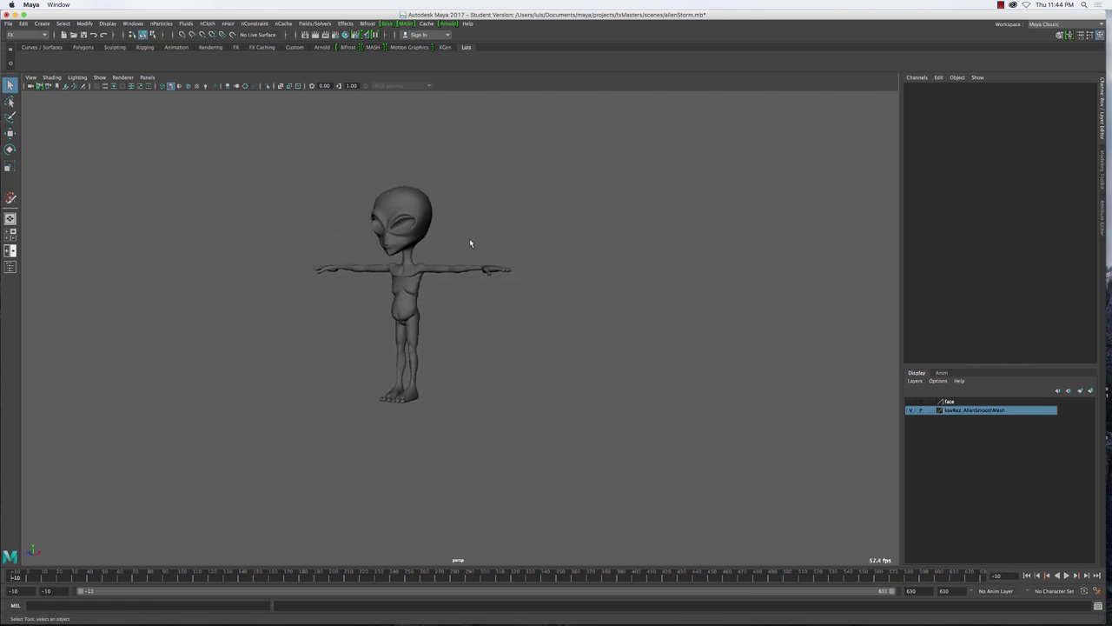
- Create a legacy particle emitter from the alien skin mesh, with emitter type Surface and a rate of 100 particles per second
{"action": "left_click", "coordinate": [402, 214]}
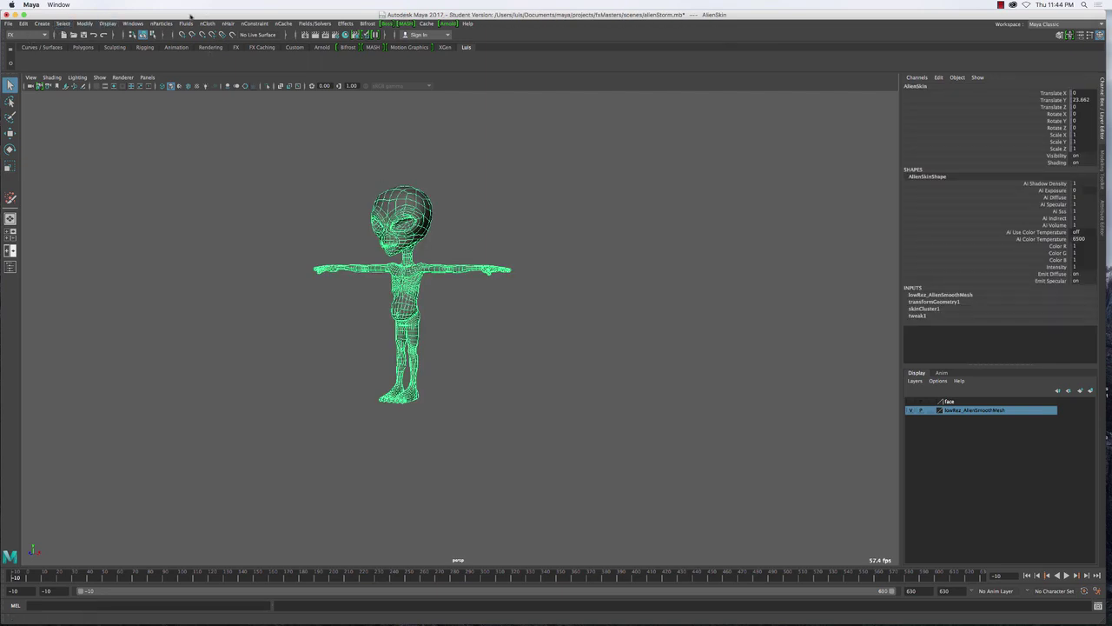
{"action": "left_click", "coordinate": [161, 23]}
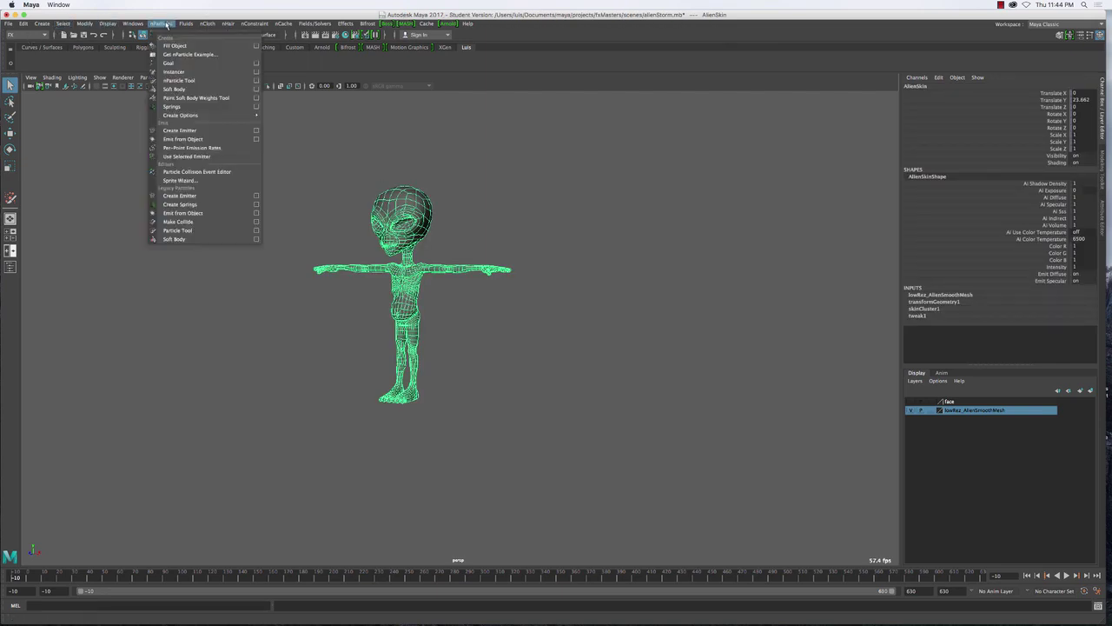
{"action": "left_click", "coordinate": [256, 213]}
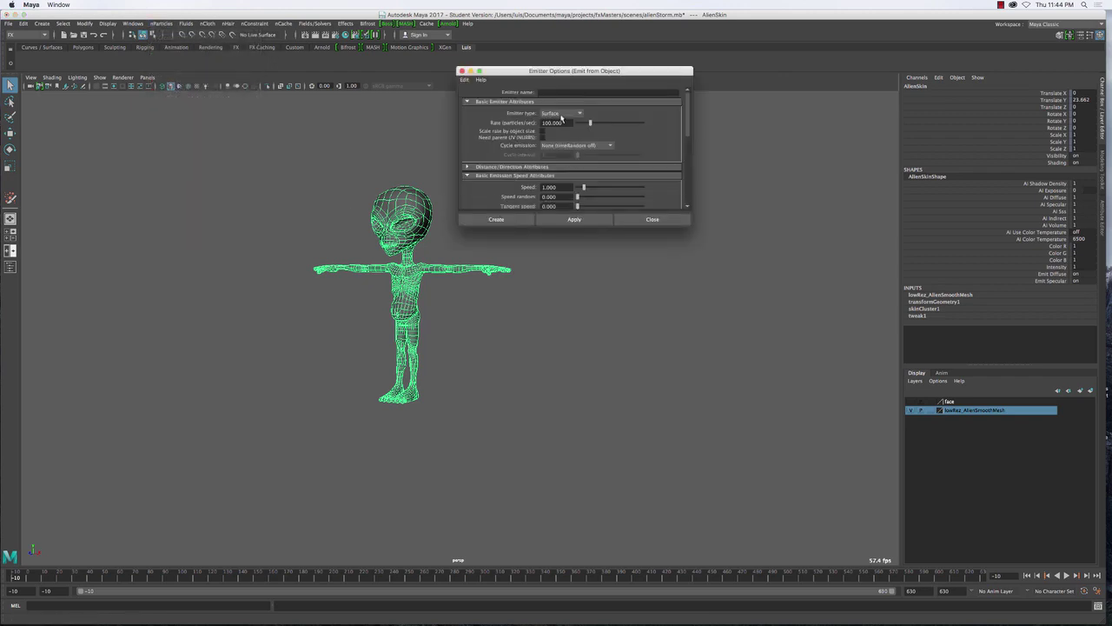
{"action": "left_click", "coordinate": [502, 219]}
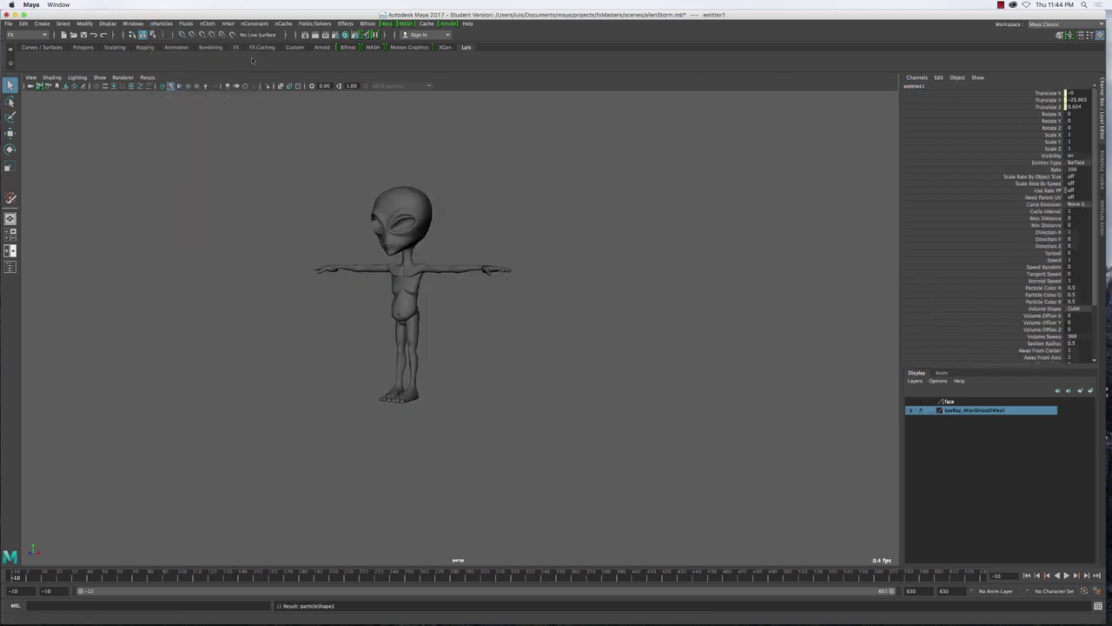
- Open the Outliner, move it clear of the alien and enlarge it to show the full scene list
{"action": "left_click", "coordinate": [132, 24]}
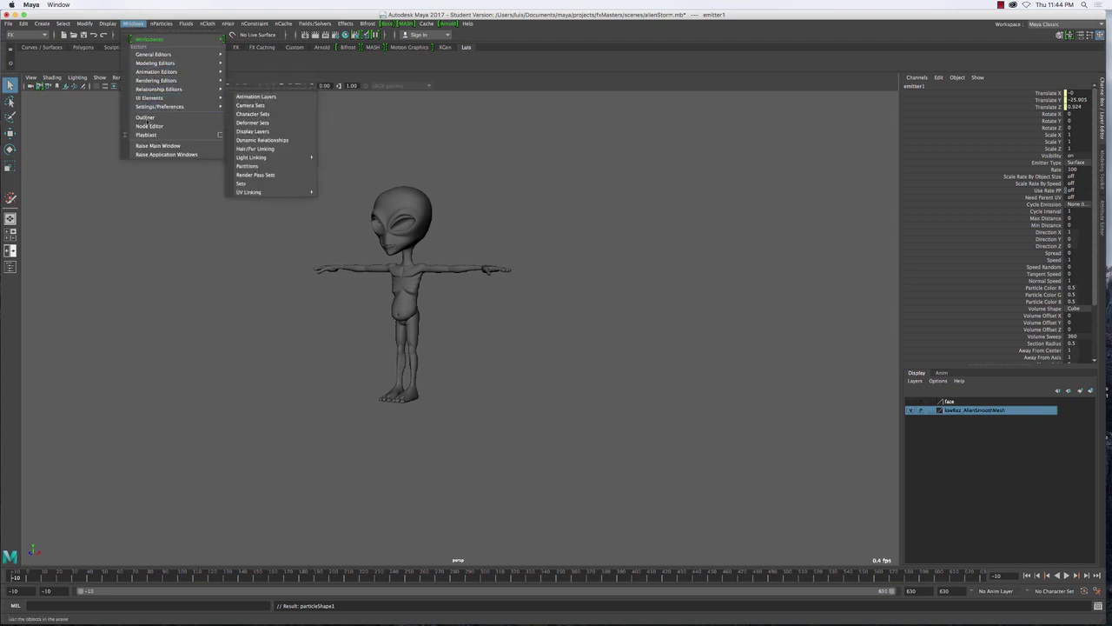
{"action": "left_click", "coordinate": [149, 128]}
{"action": "left_click_drag", "start_coordinate": [164, 92], "coordinate": [806, 76]}
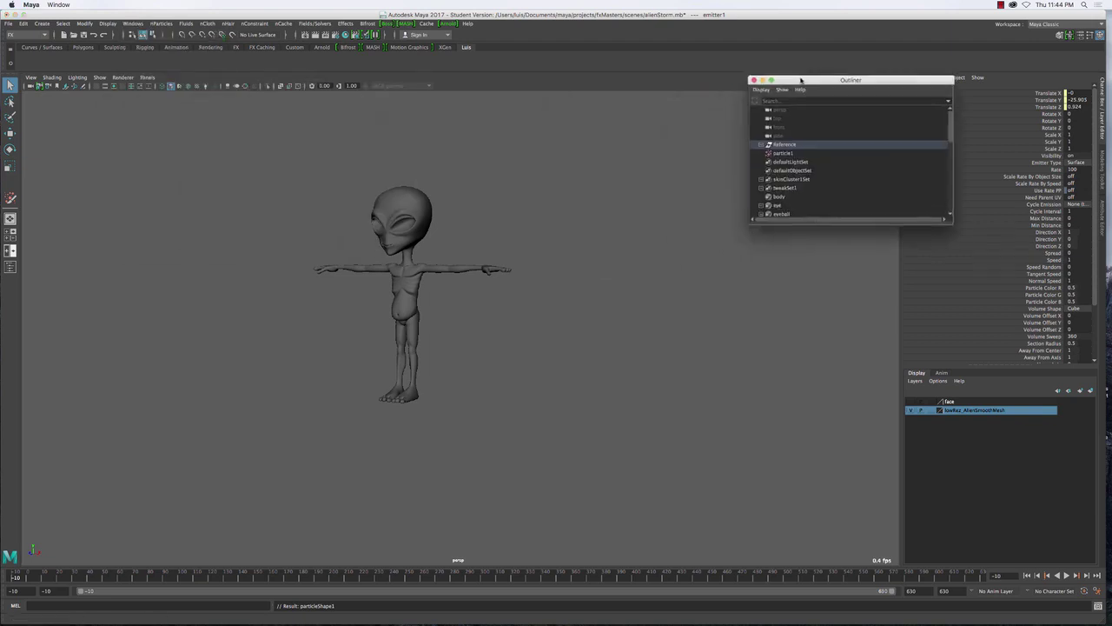
{"action": "left_click_drag", "start_coordinate": [958, 223], "coordinate": [1026, 421]}
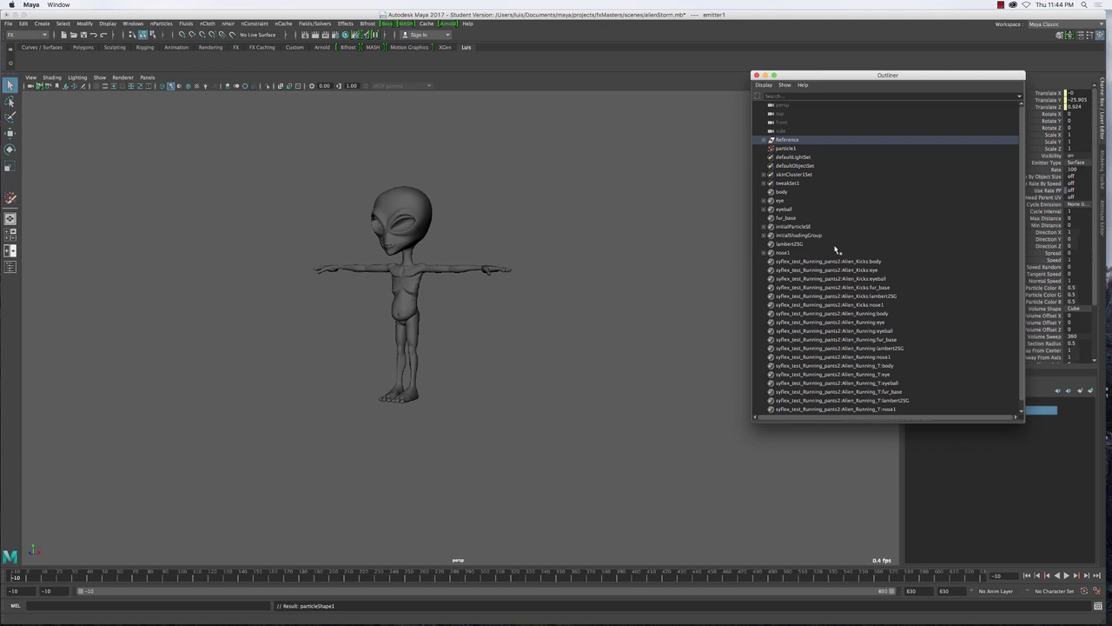
- Expand the Reference and AlienSkin hierarchies in the Outliner and select emitter1, keeping the animation at its first frame
{"action": "left_click", "coordinate": [768, 149]}
{"action": "left_click", "coordinate": [765, 140]}
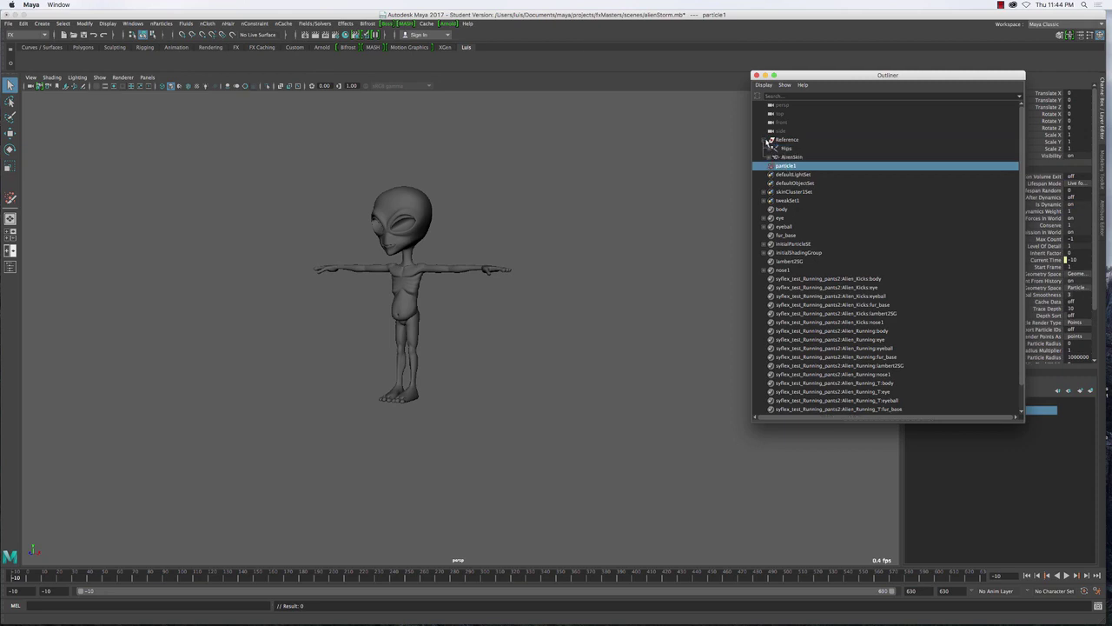
{"action": "left_click", "coordinate": [788, 157]}
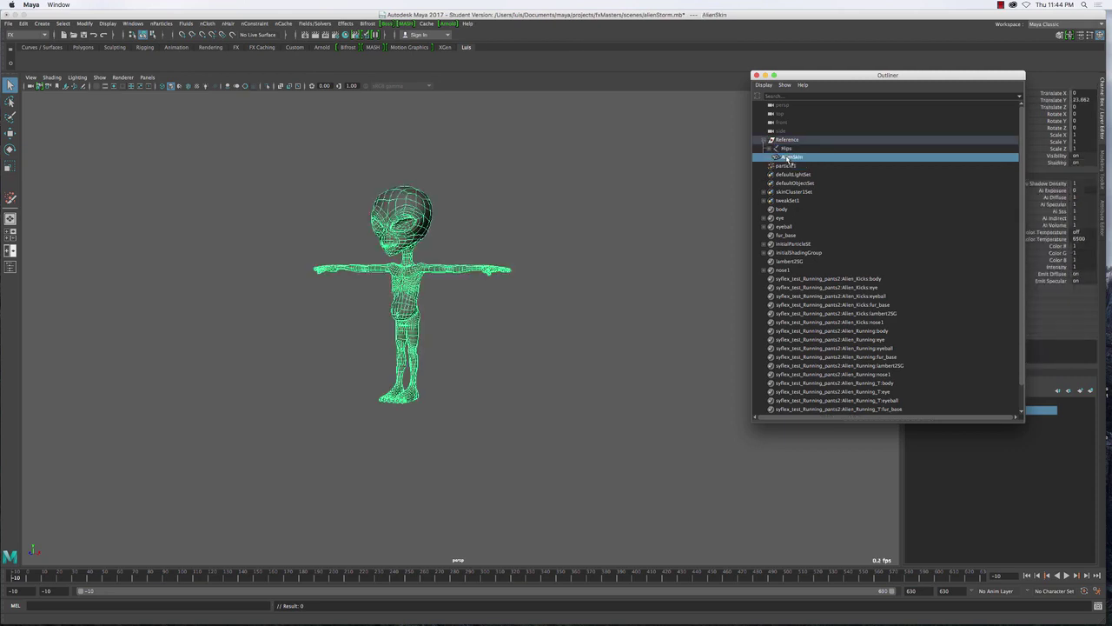
{"action": "left_click", "coordinate": [770, 158]}
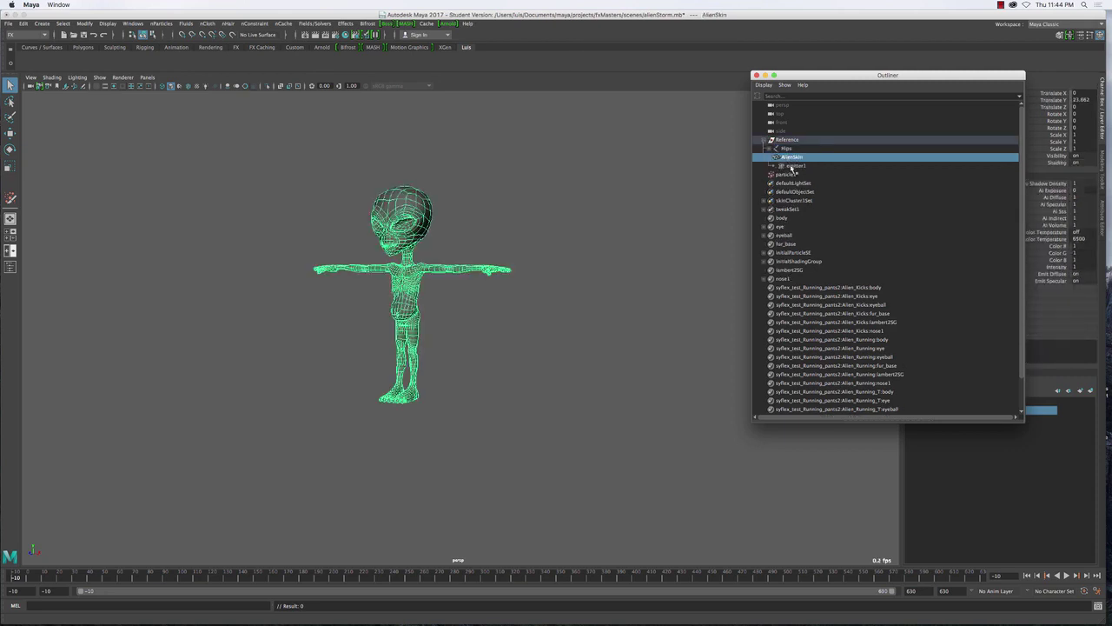
{"action": "left_click", "coordinate": [792, 166]}
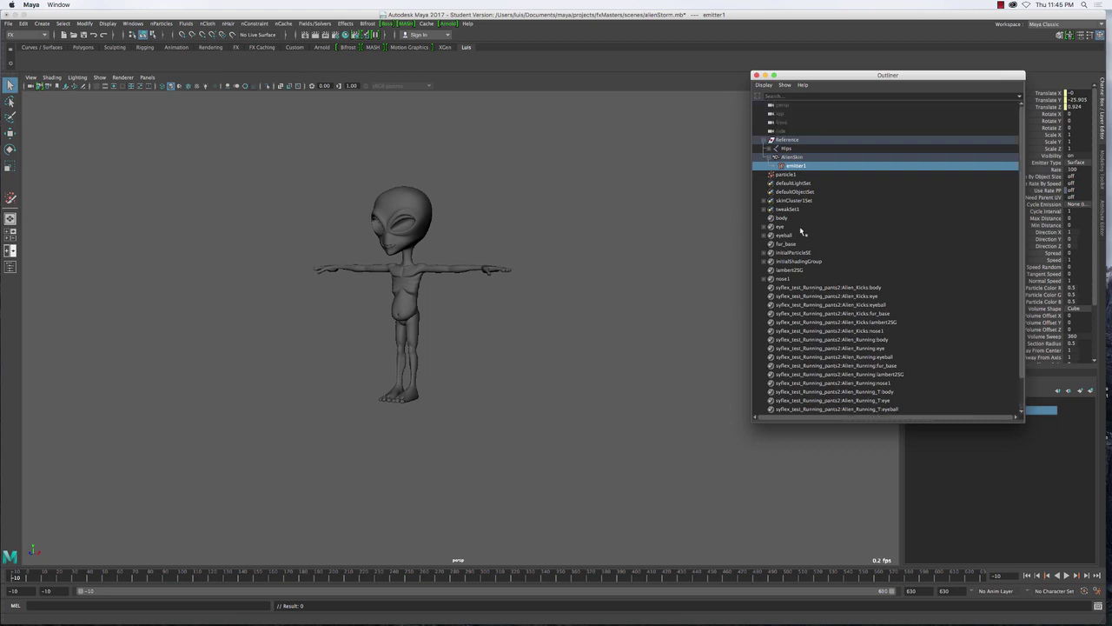
{"action": "left_click", "coordinate": [1034, 577]}
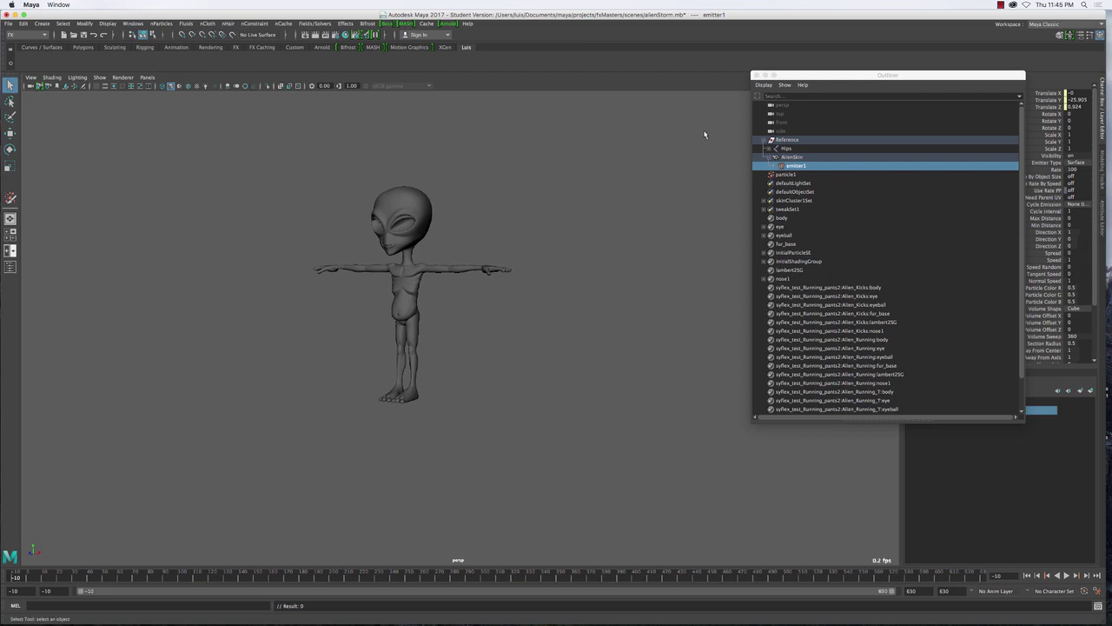
- Move the Outliner away from the channel attributes, select particle1 and open the Start Frame value of its shape
{"action": "left_click_drag", "start_coordinate": [805, 76], "coordinate": [528, 39]}
{"action": "left_click", "coordinate": [512, 137]}
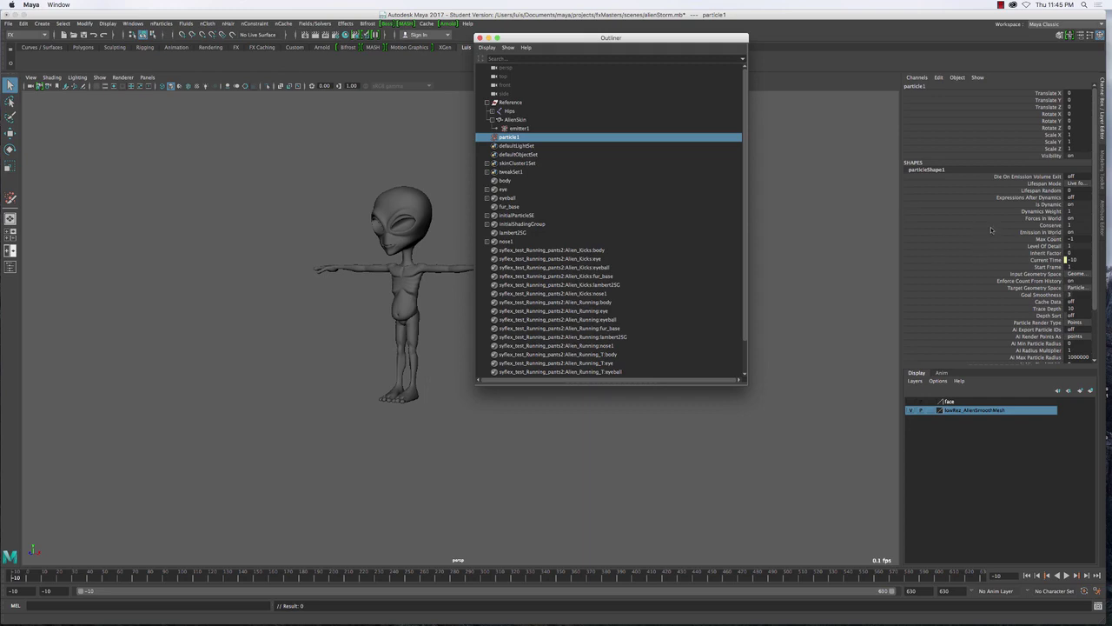
{"action": "scroll", "coordinate": [991, 230], "scroll_direction": "down", "scroll_amount": 3}
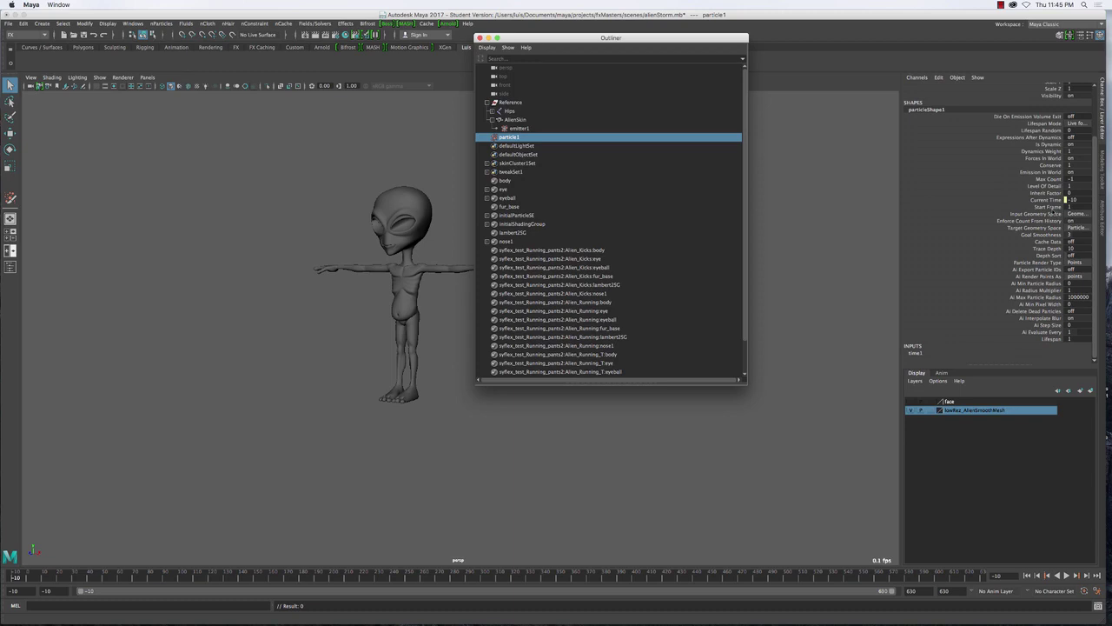
{"action": "left_click", "coordinate": [1051, 208]}
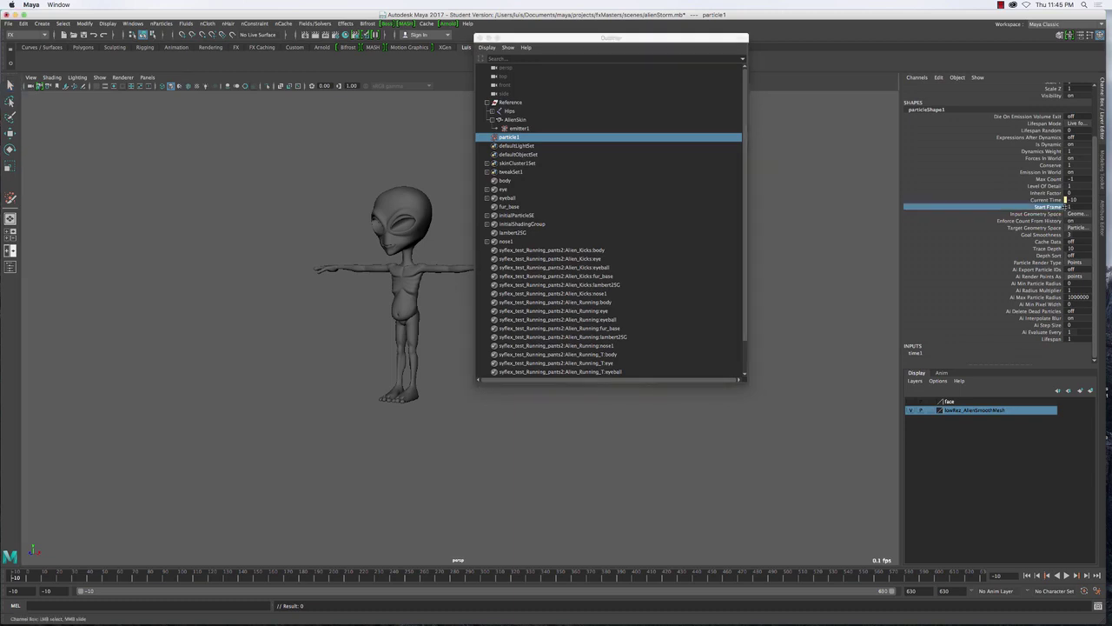
{"action": "left_click", "coordinate": [1071, 206]}
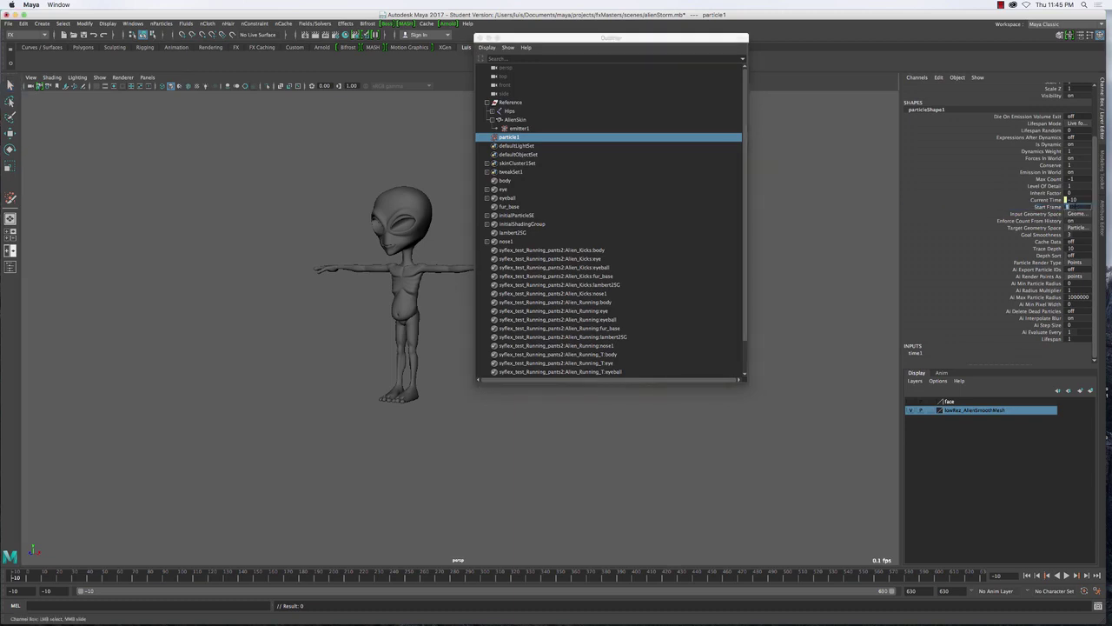
- Advance the animation one frame at a time from frame -10 to frame 2
{"action": "left_click", "coordinate": [1086, 576]}
{"action": "left_click", "coordinate": [1086, 575]}
{"action": "left_click", "coordinate": [1086, 575]}
{"action": "left_click", "coordinate": [1086, 575]}
{"action": "left_click", "coordinate": [1087, 575]}
{"action": "left_click", "coordinate": [1086, 575]}
{"action": "left_click", "coordinate": [1087, 575]}
{"action": "left_click", "coordinate": [1087, 576]}
{"action": "left_click", "coordinate": [1086, 576]}
{"action": "left_click", "coordinate": [1087, 575]}
{"action": "left_click", "coordinate": [1087, 575]}
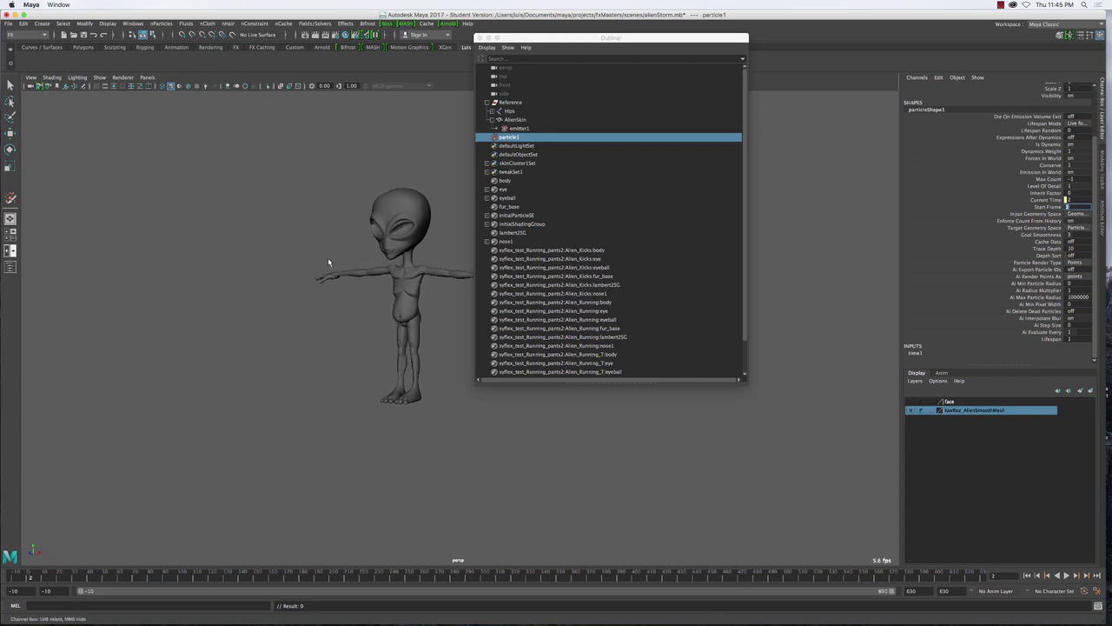
- Show the alien in wireframe, frame it from the front and enable the display of Dynamics objects in the perspective view
{"action": "middle_click_drag", "start_coordinate": [368, 304], "coordinate": [275, 311], "text": "alt"}
{"action": "key", "text": "4"}
{"action": "scroll", "coordinate": [323, 311], "scroll_direction": "down", "scroll_amount": 3}
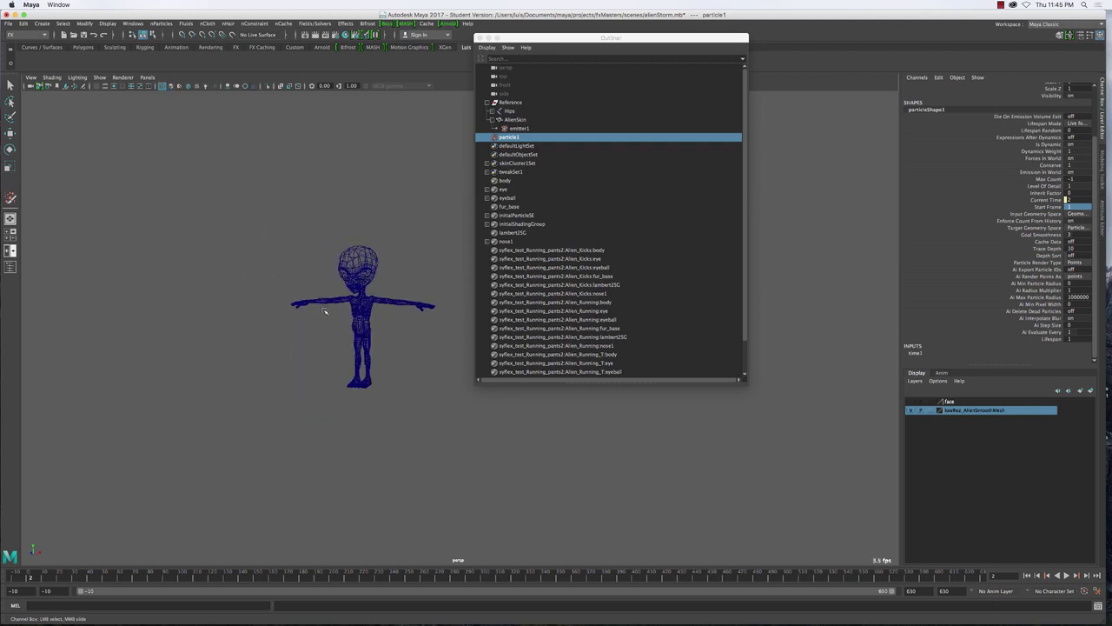
{"action": "scroll", "coordinate": [324, 311], "scroll_direction": "up", "scroll_amount": 3}
{"action": "left_click_drag", "start_coordinate": [389, 237], "coordinate": [395, 285], "text": "alt"}
{"action": "left_click", "coordinate": [100, 77]}
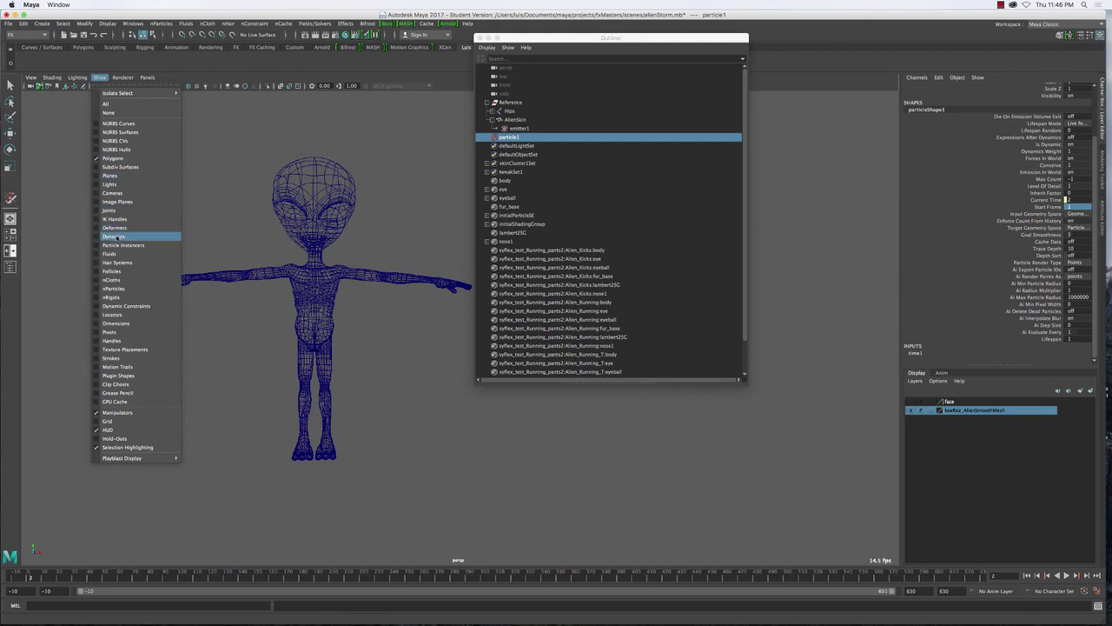
{"action": "left_click", "coordinate": [116, 237]}
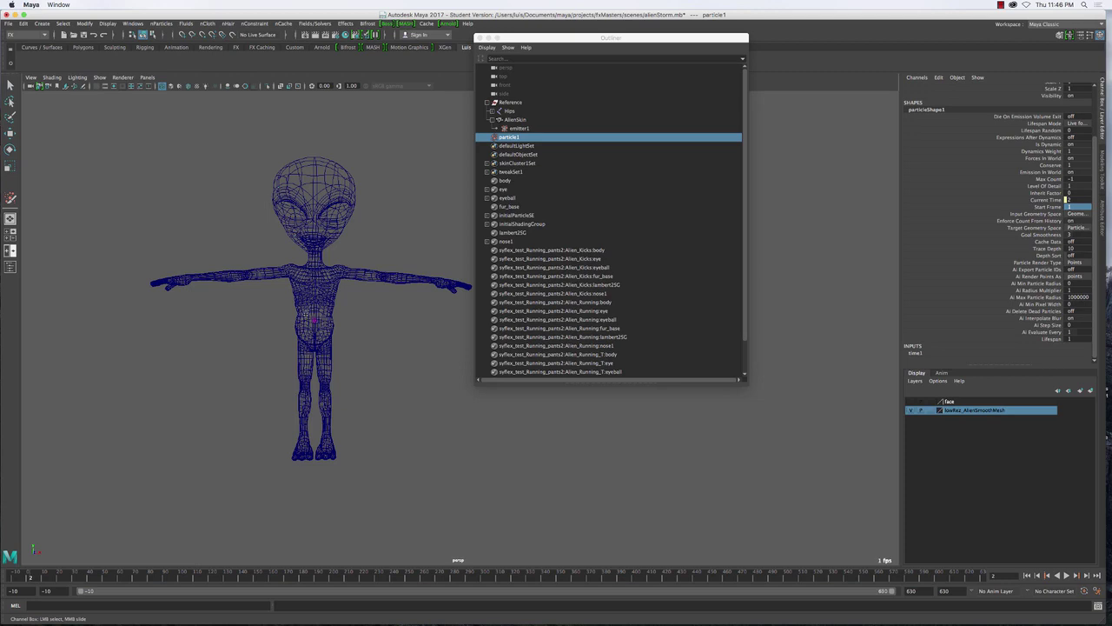
- Open the Attribute Editor for particle1 and show the particleShape1 attributes
{"action": "left_click", "coordinate": [1098, 117]}
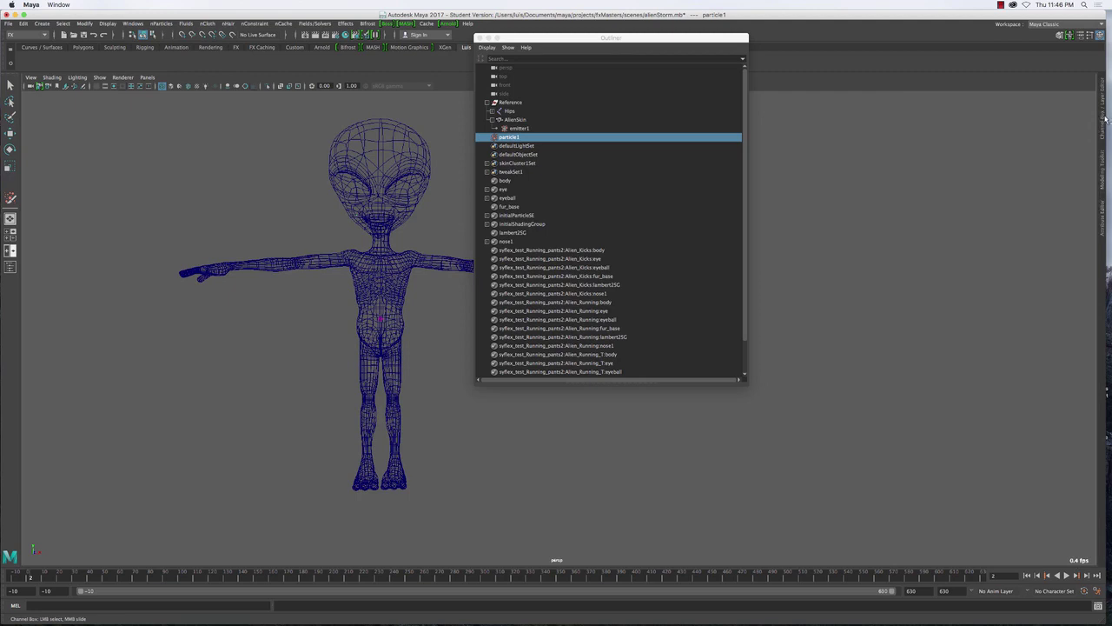
{"action": "left_click", "coordinate": [1104, 227]}
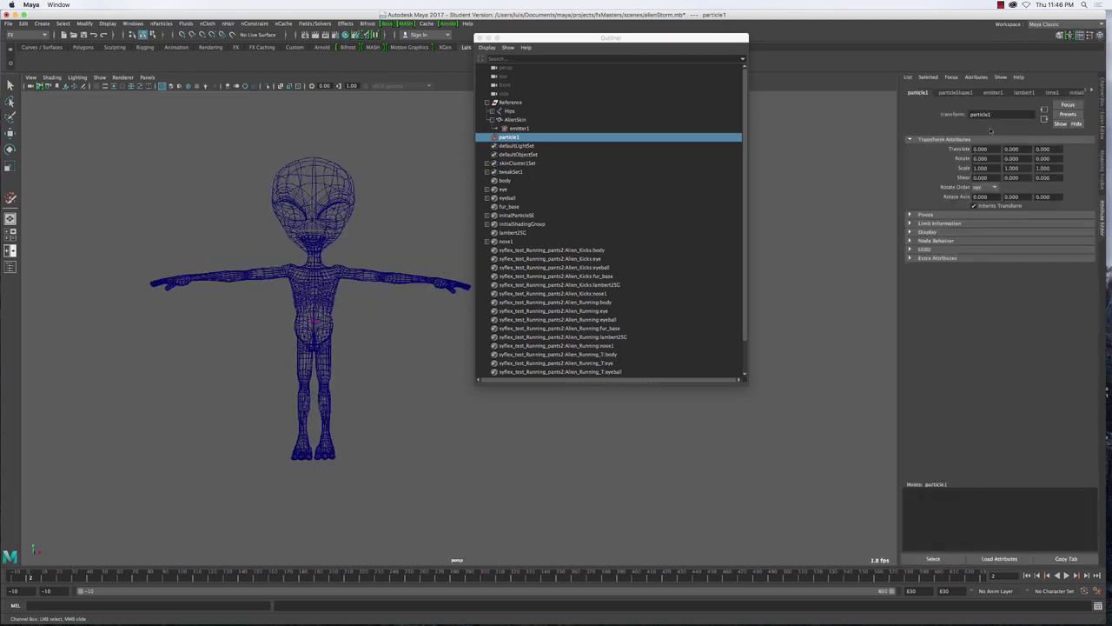
{"action": "left_click", "coordinate": [953, 92]}
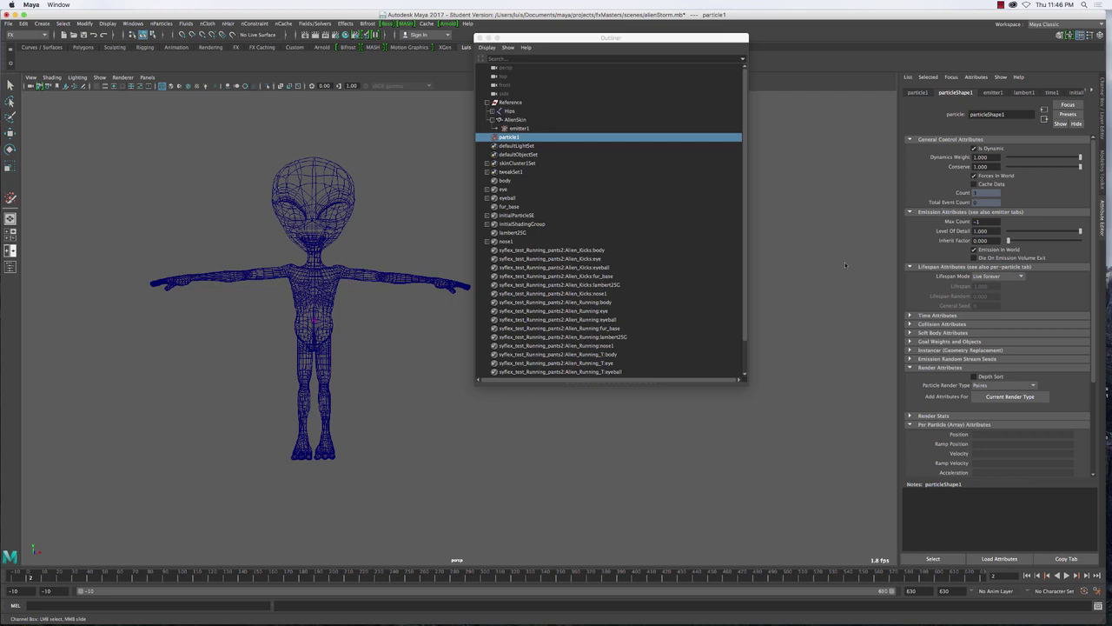
- Rewind to frame -10 and step through to frame 2 again, checking the particle Count of particleShape1
{"action": "left_click", "coordinate": [1027, 575]}
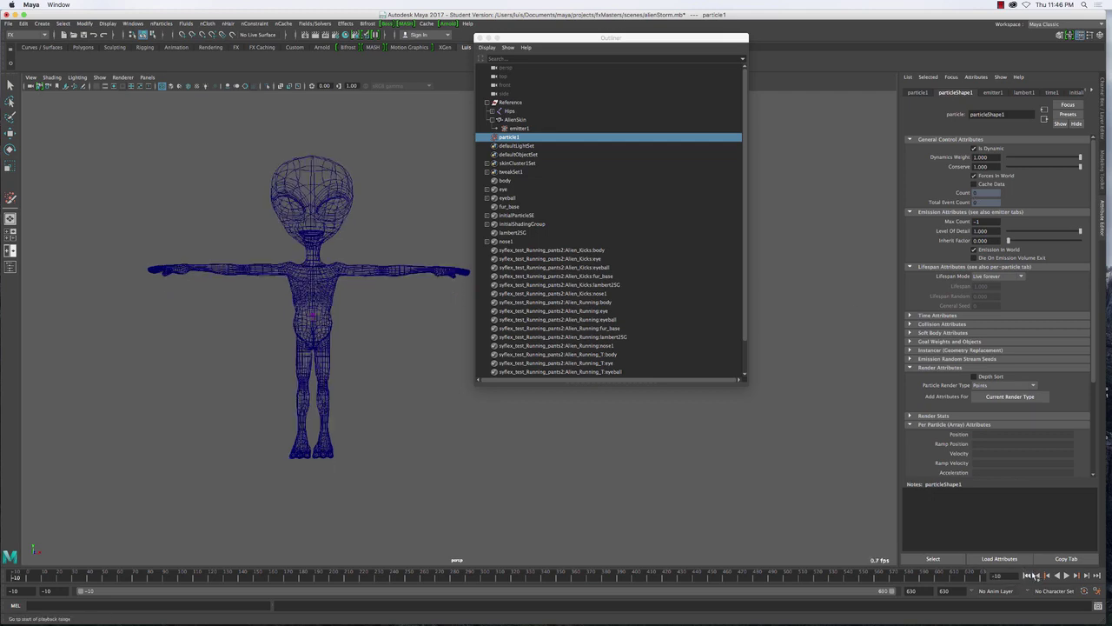
{"action": "left_click", "coordinate": [1087, 577]}
{"action": "left_click", "coordinate": [1088, 577]}
{"action": "left_click", "coordinate": [1087, 577]}
{"action": "left_click", "coordinate": [1087, 577]}
{"action": "left_click", "coordinate": [1087, 577]}
{"action": "left_click", "coordinate": [1087, 577]}
{"action": "left_click", "coordinate": [1088, 577]}
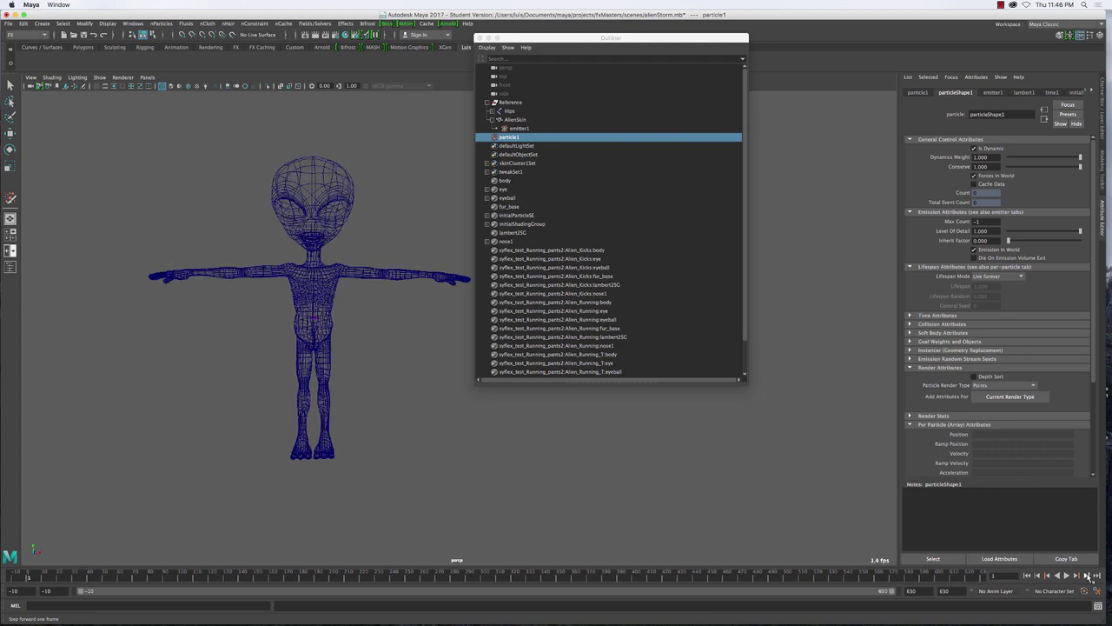
{"action": "left_click", "coordinate": [1088, 577]}
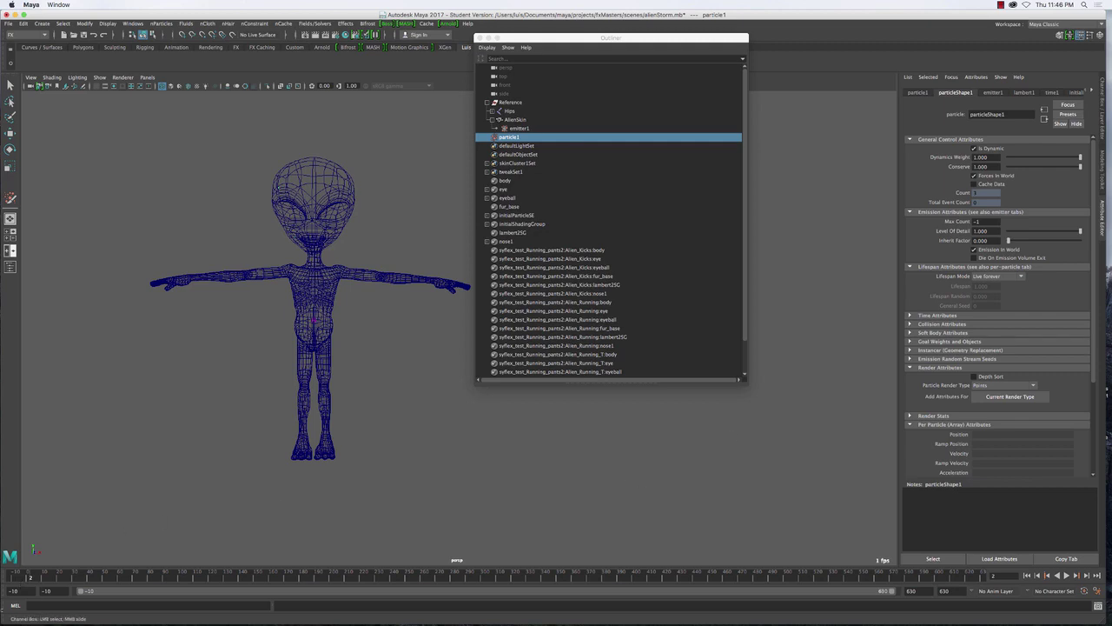
- Set the start time of the animation to frame 1
{"action": "double_click", "coordinate": [13, 591]}
{"action": "type", "text": "1"}
{"action": "key", "text": "Return"}
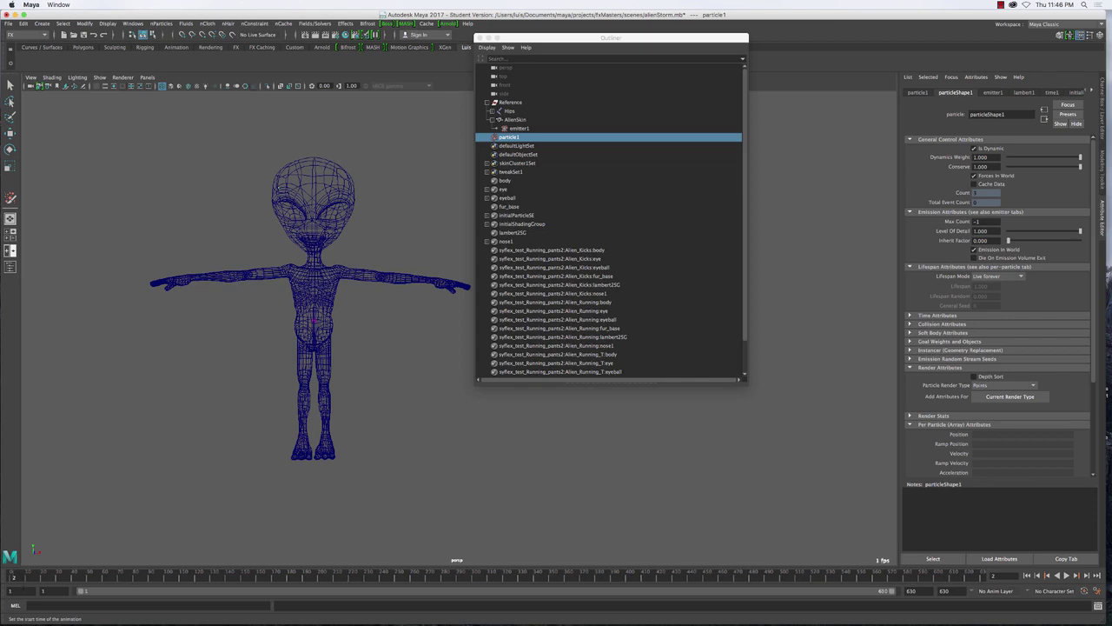
- Play the particle simulation from the first frame and stop it at frame 42
{"action": "left_click", "coordinate": [1028, 574]}
{"action": "left_click", "coordinate": [1068, 575]}
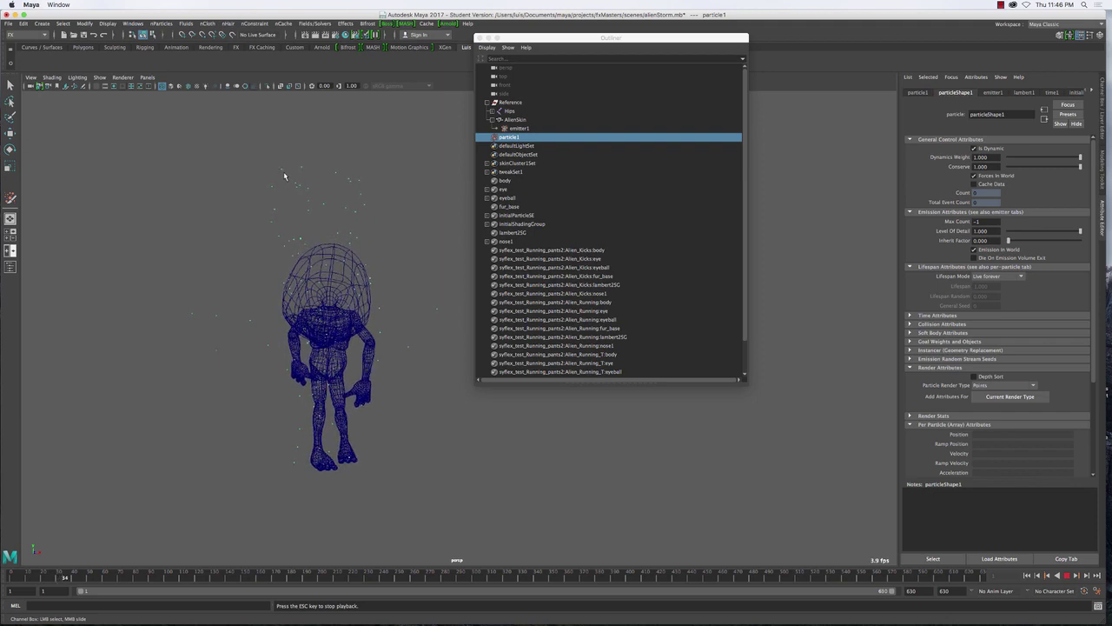
{"action": "key", "text": "Escape"}
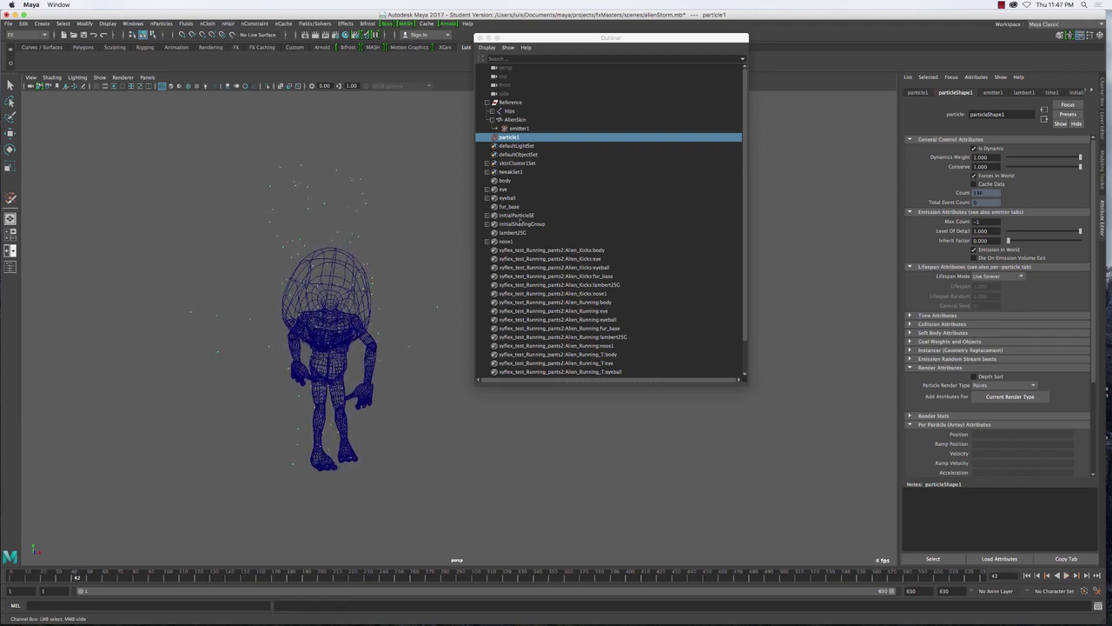
- Select emitter1 and examine its Rate and Speed attributes in the Channel Box
{"action": "left_click", "coordinate": [520, 128]}
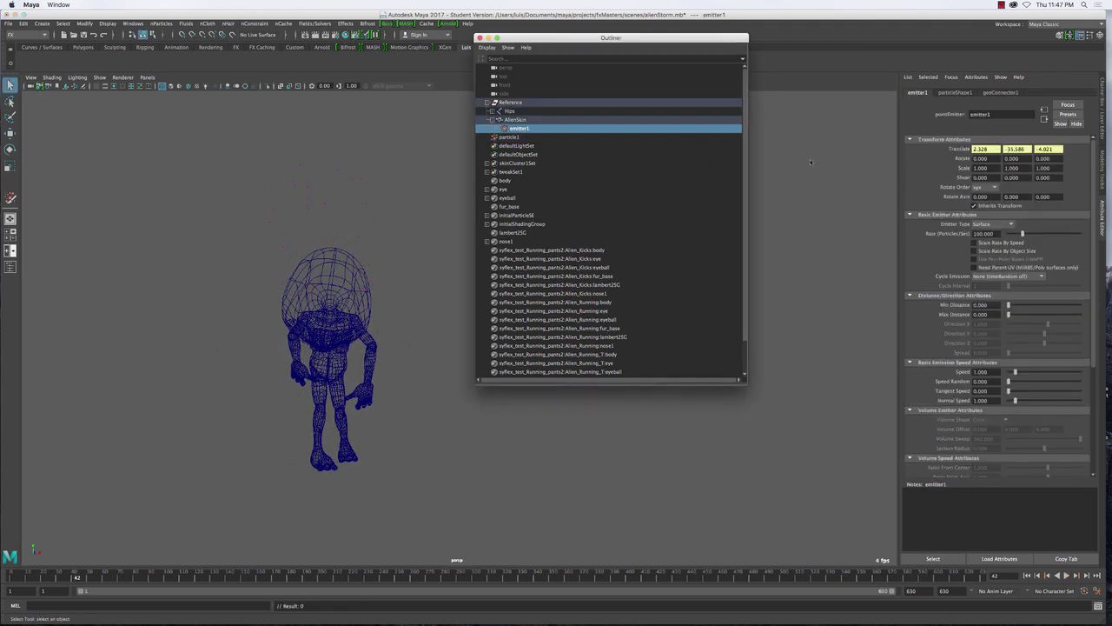
{"action": "left_click", "coordinate": [1104, 119]}
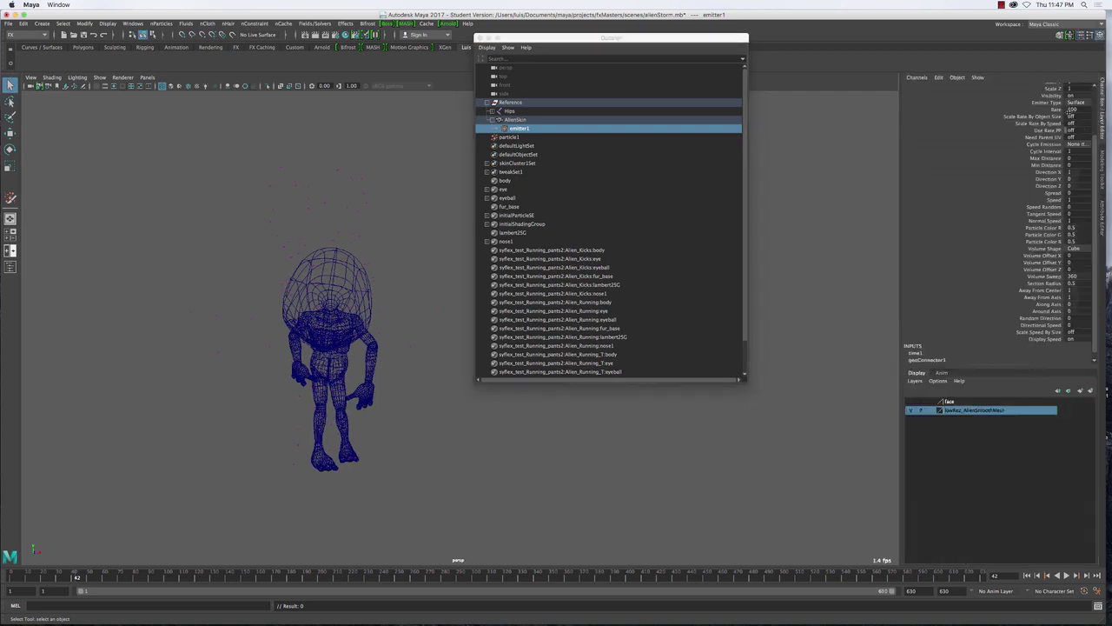
{"action": "left_click", "coordinate": [1056, 110]}
{"action": "left_click", "coordinate": [1053, 200]}
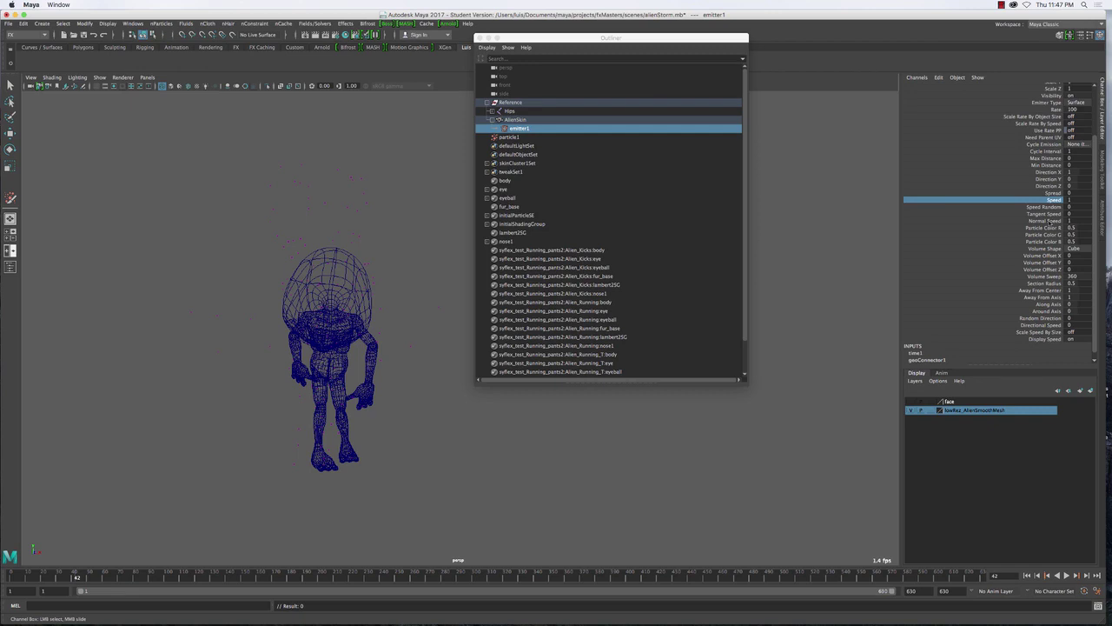
- Inspect the alien mesh in shaded display, select the emitted particles around its head and return to wireframe display
{"action": "key", "text": "q"}
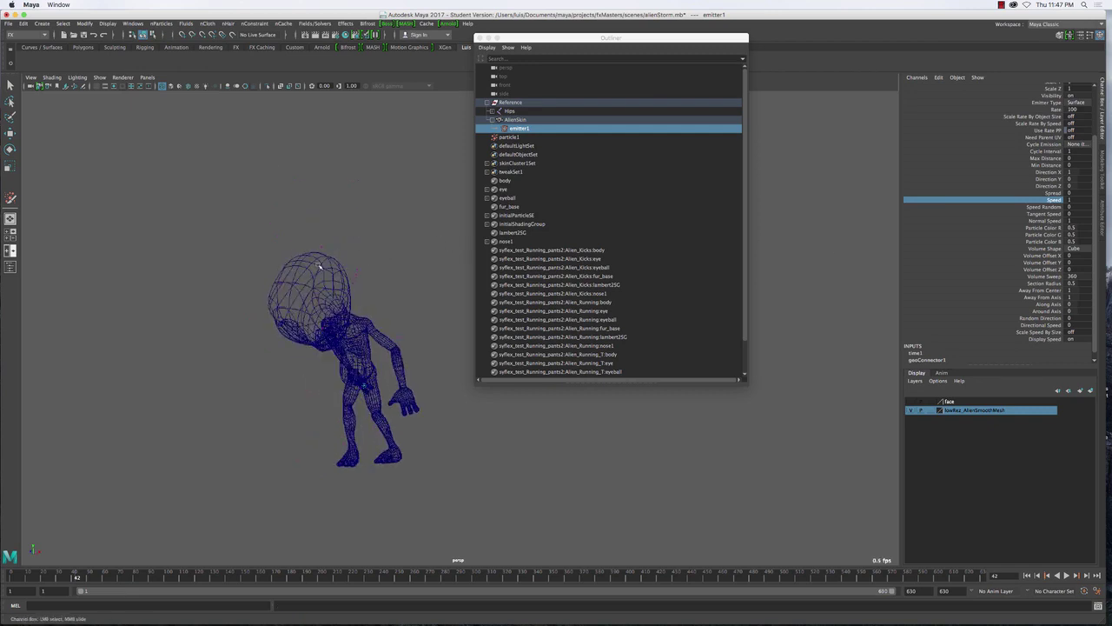
{"action": "left_click", "coordinate": [317, 265]}
{"action": "key", "text": "1"}
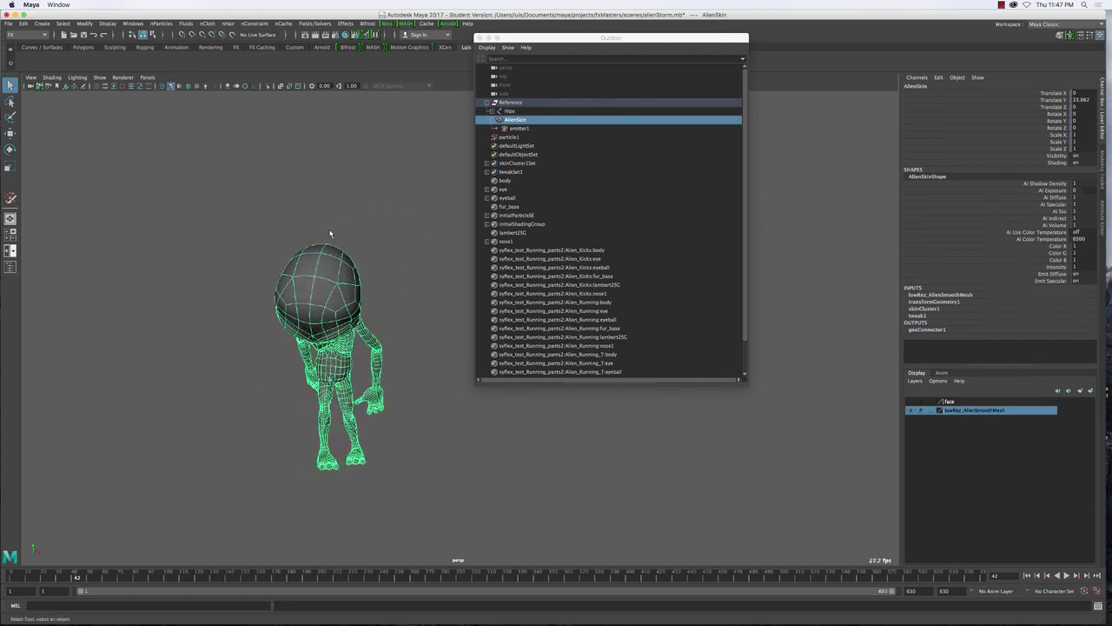
{"action": "left_click", "coordinate": [288, 242]}
{"action": "mouse_move", "coordinate": [276, 209]}
{"action": "left_mouse_down"}
{"action": "mouse_move", "coordinate": [372, 218]}
{"action": "mouse_move", "coordinate": [443, 285]}
{"action": "mouse_move", "coordinate": [380, 294]}
{"action": "mouse_move", "coordinate": [343, 277]}
{"action": "mouse_move", "coordinate": [358, 287]}
{"action": "left_mouse_up"}
{"action": "key", "text": "4"}
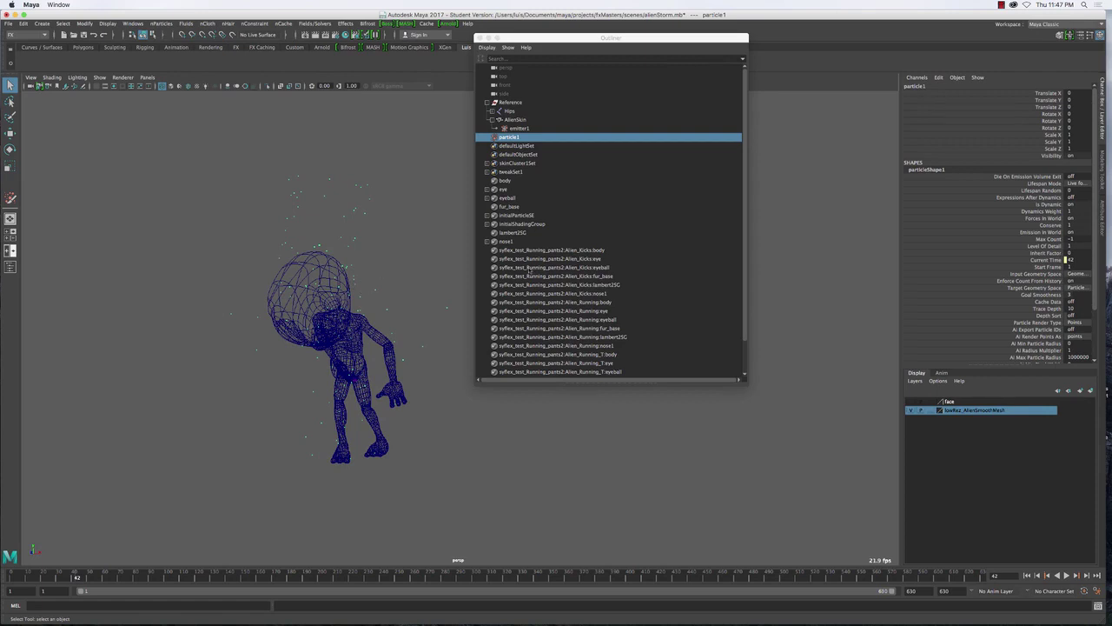
- Examine the Lifespan attribute of particle1, select its particles in the view and play the animation on to frame 56
{"action": "left_click", "coordinate": [497, 140]}
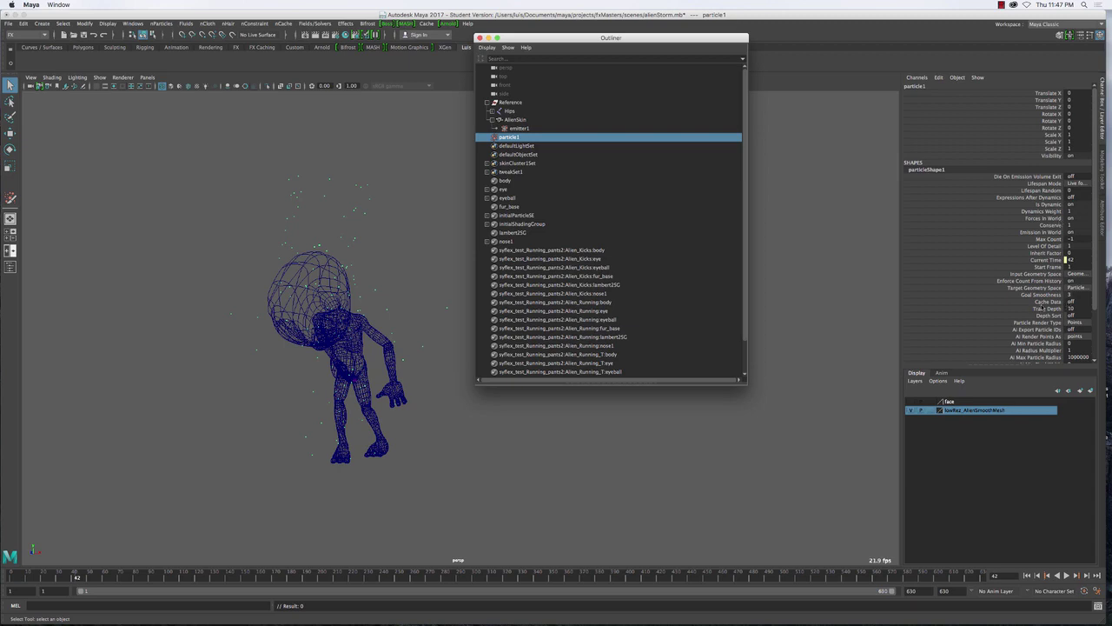
{"action": "scroll", "coordinate": [1042, 307], "scroll_direction": "down", "scroll_amount": 3}
{"action": "left_click", "coordinate": [1050, 339]}
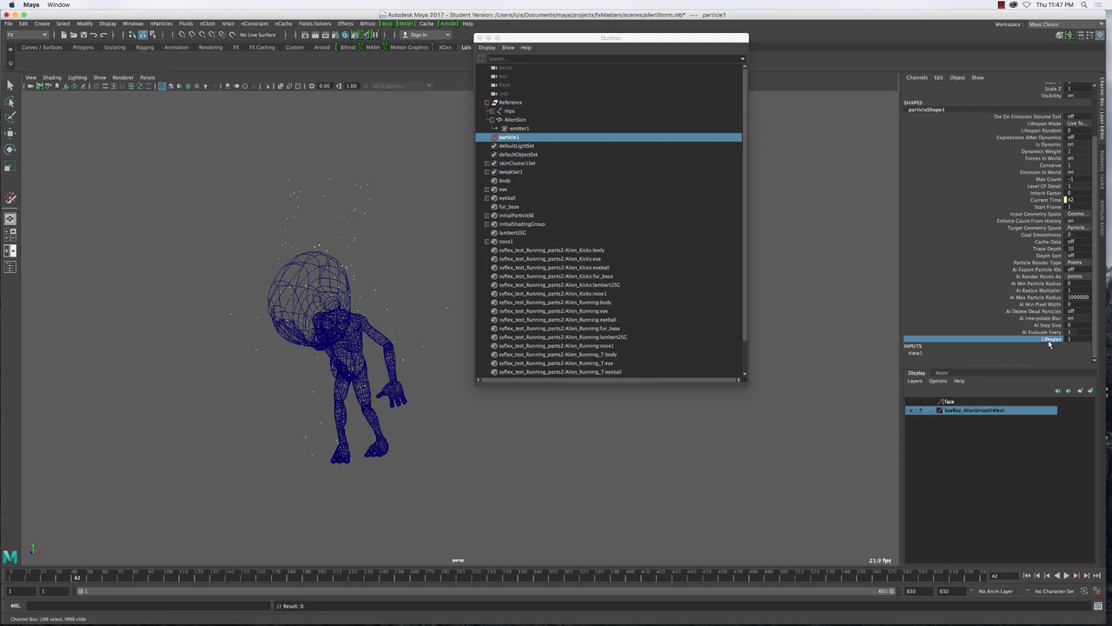
{"action": "left_click", "coordinate": [1069, 339]}
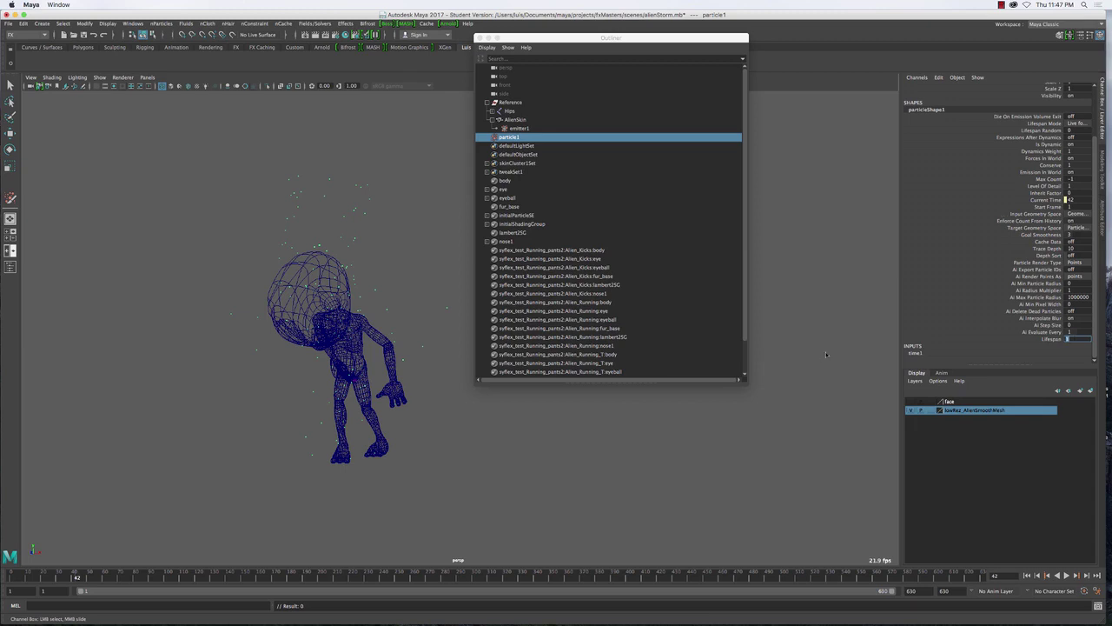
{"action": "left_click", "coordinate": [294, 218]}
{"action": "left_click", "coordinate": [330, 186]}
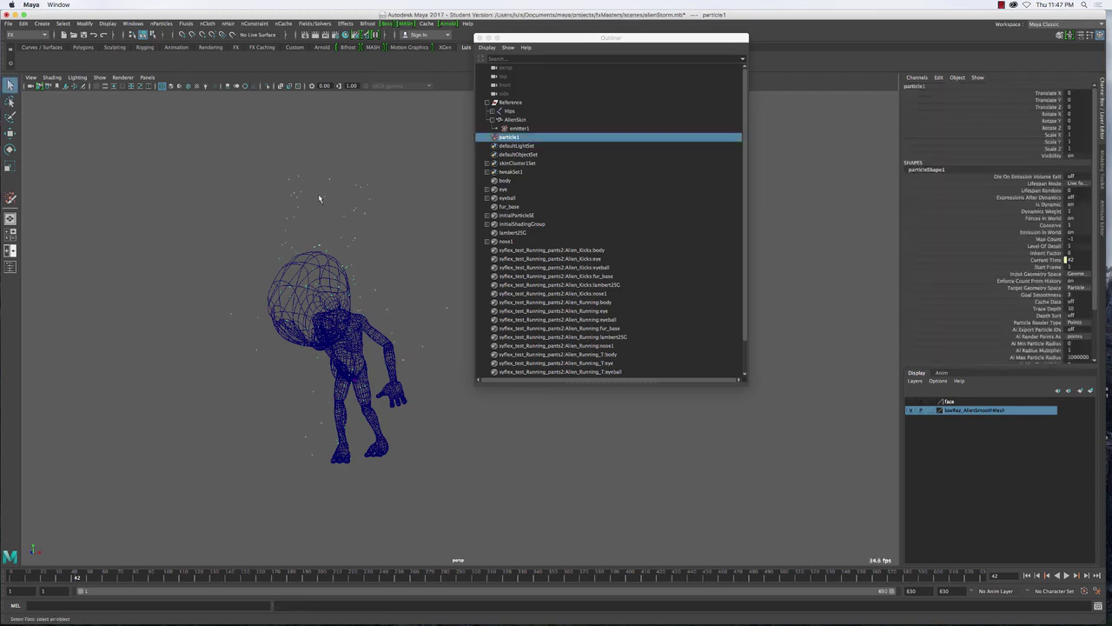
{"action": "left_click", "coordinate": [1067, 575]}
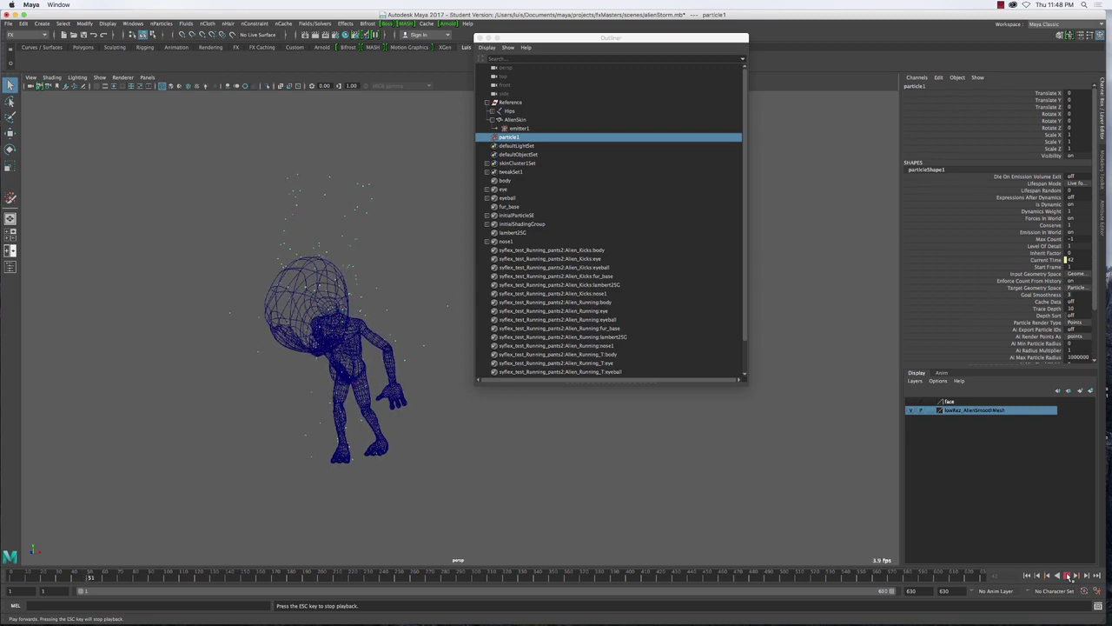
{"action": "left_click", "coordinate": [1067, 575]}
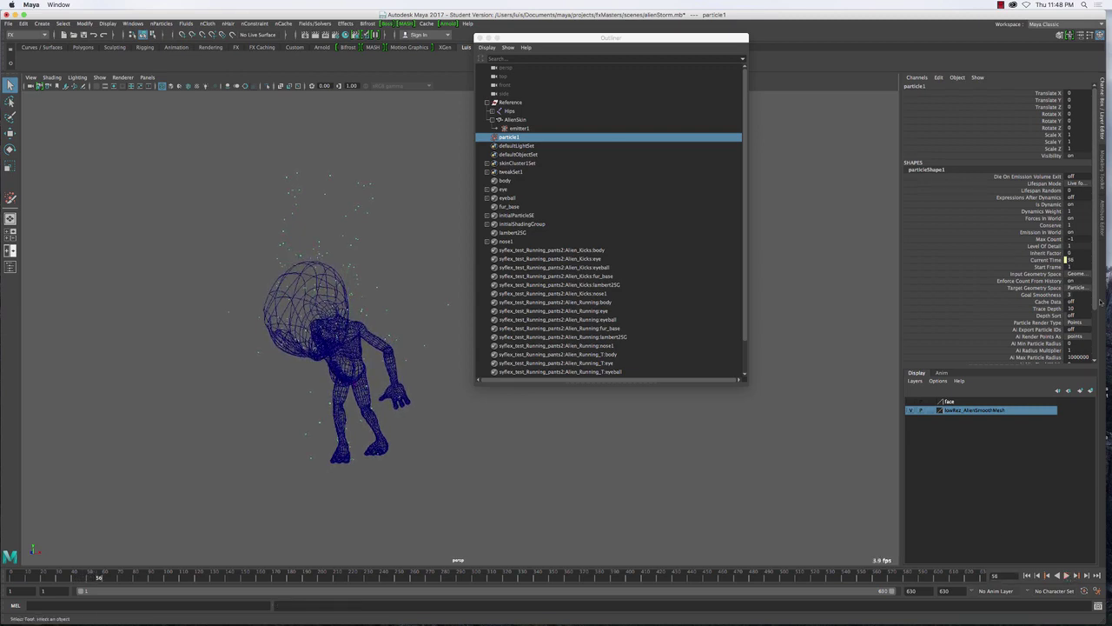
- Set the Lifespan Mode of particleShape1 to Constant and return the animation to frame 1
{"action": "scroll", "coordinate": [1054, 339], "scroll_direction": "down", "scroll_amount": 3}
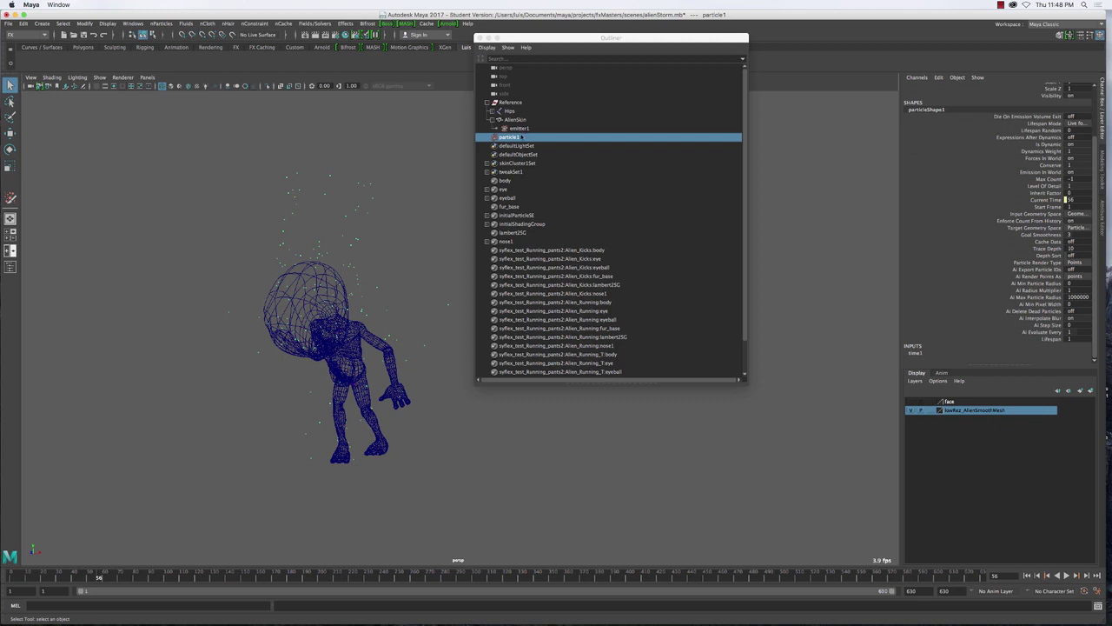
{"action": "scroll", "coordinate": [997, 242], "scroll_direction": "up", "scroll_amount": 3}
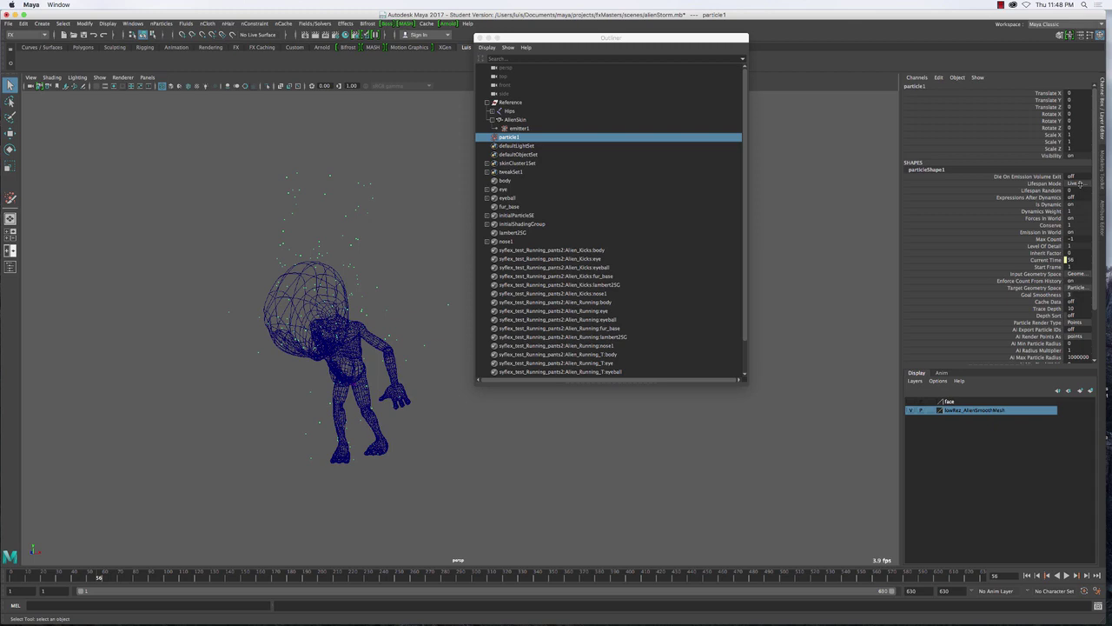
{"action": "left_click", "coordinate": [1076, 184]}
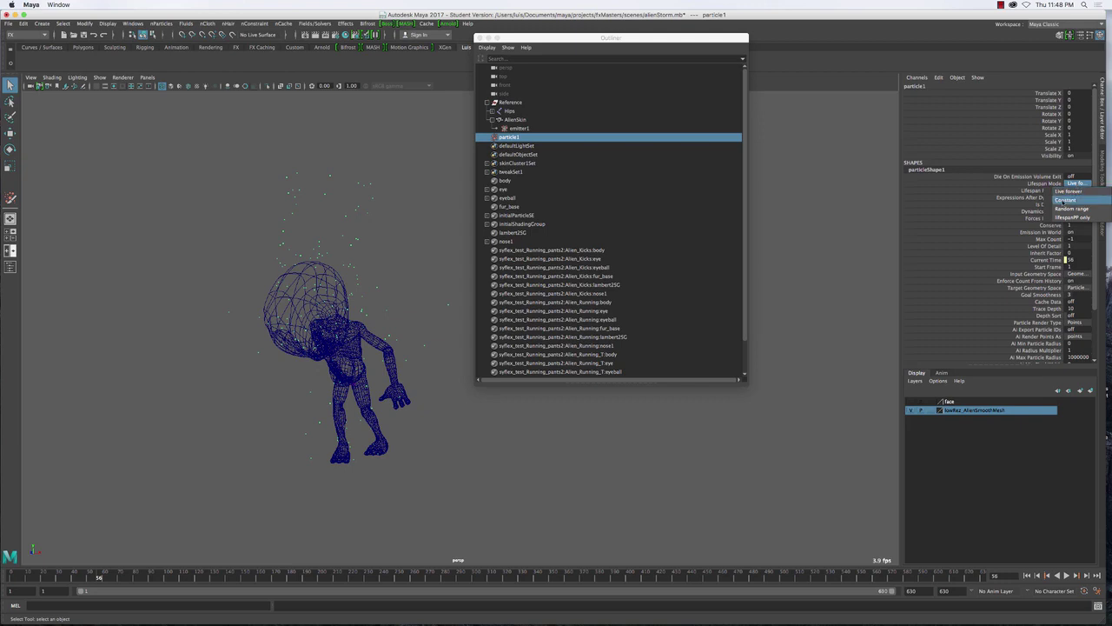
{"action": "left_click", "coordinate": [1066, 201]}
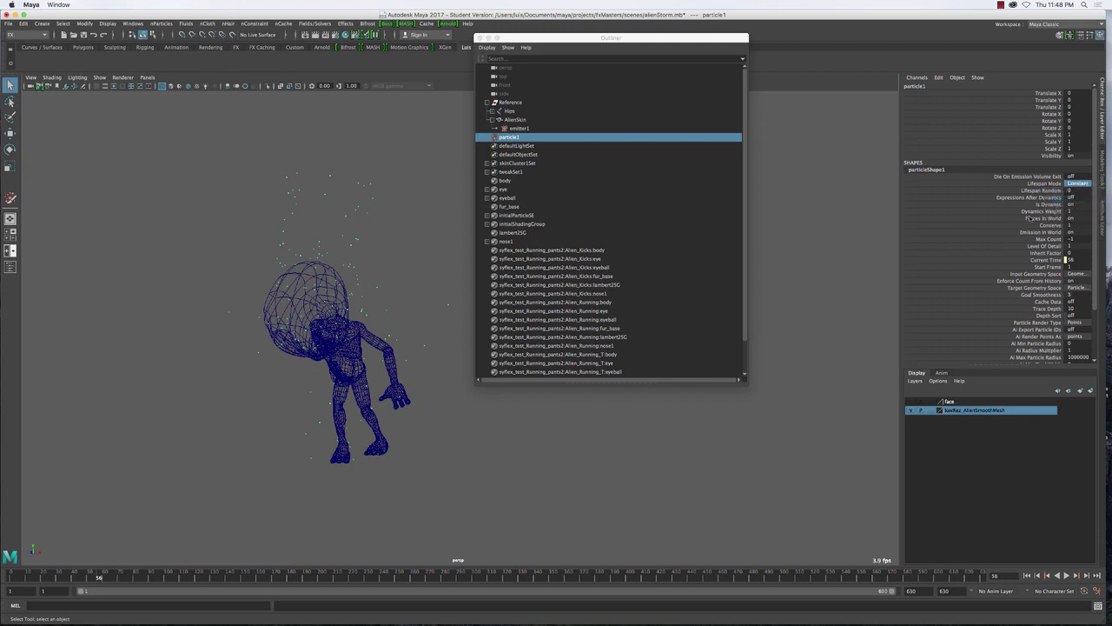
{"action": "scroll", "coordinate": [1029, 235], "scroll_direction": "down", "scroll_amount": 3}
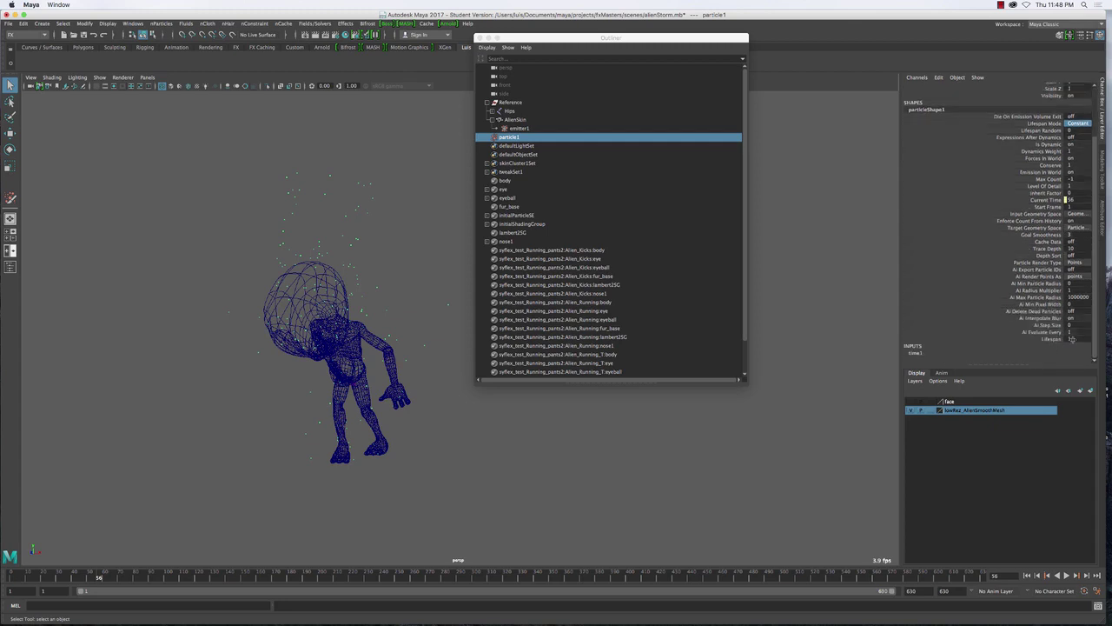
{"action": "left_click", "coordinate": [1052, 577]}
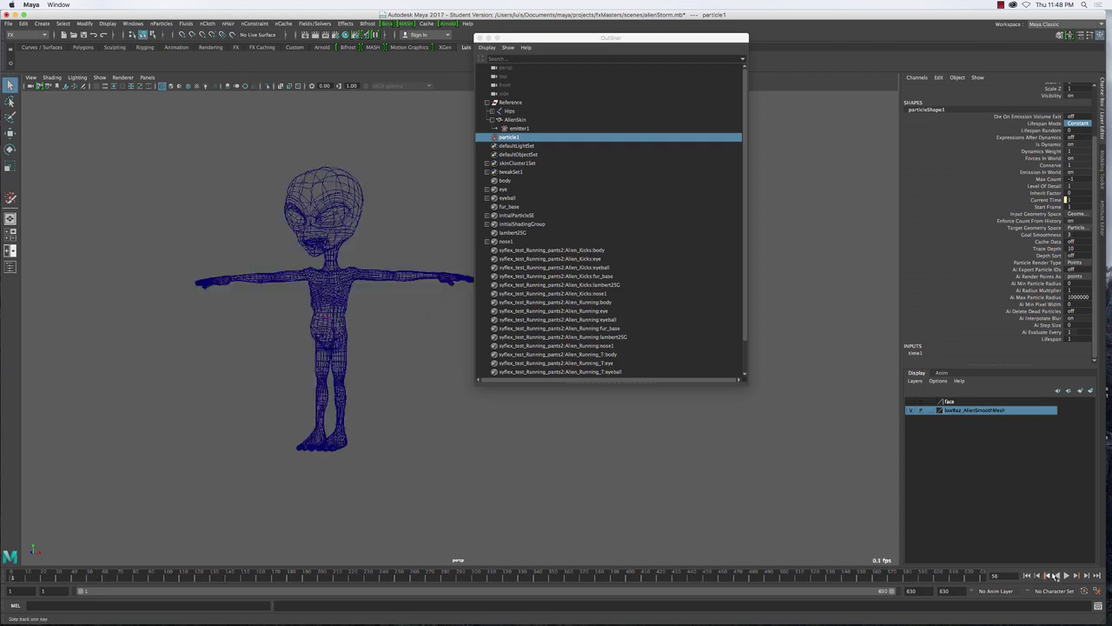
- Play the animation to frame 349 and set the Lifespan Mode of particleShape1 to Random range
{"action": "left_click", "coordinate": [1067, 577]}
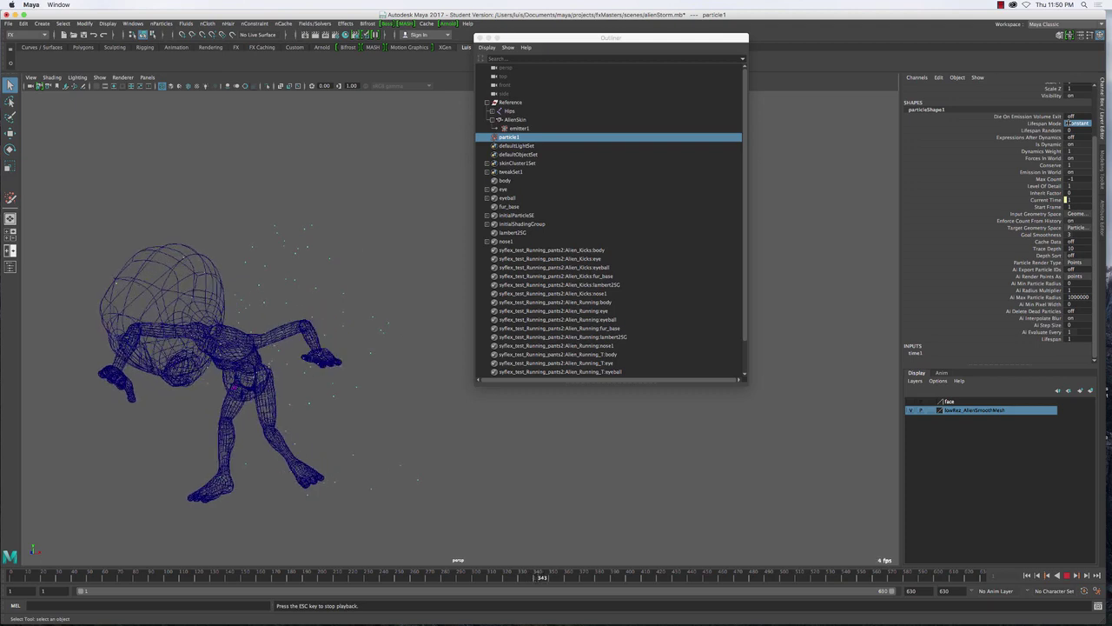
{"action": "key", "text": "Escape"}
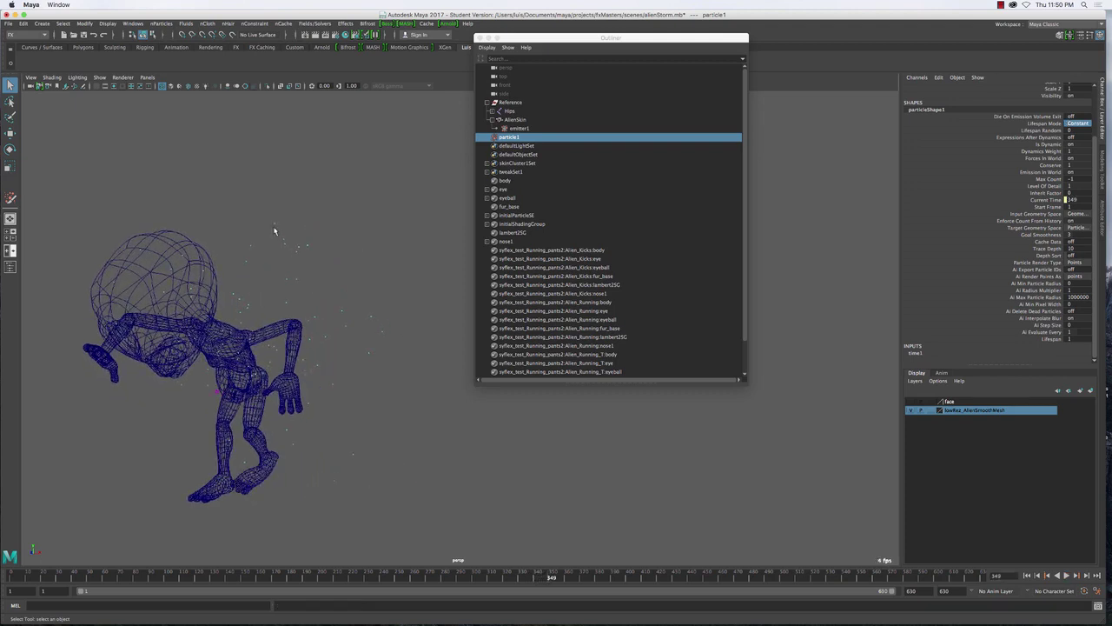
{"action": "left_click", "coordinate": [1077, 122]}
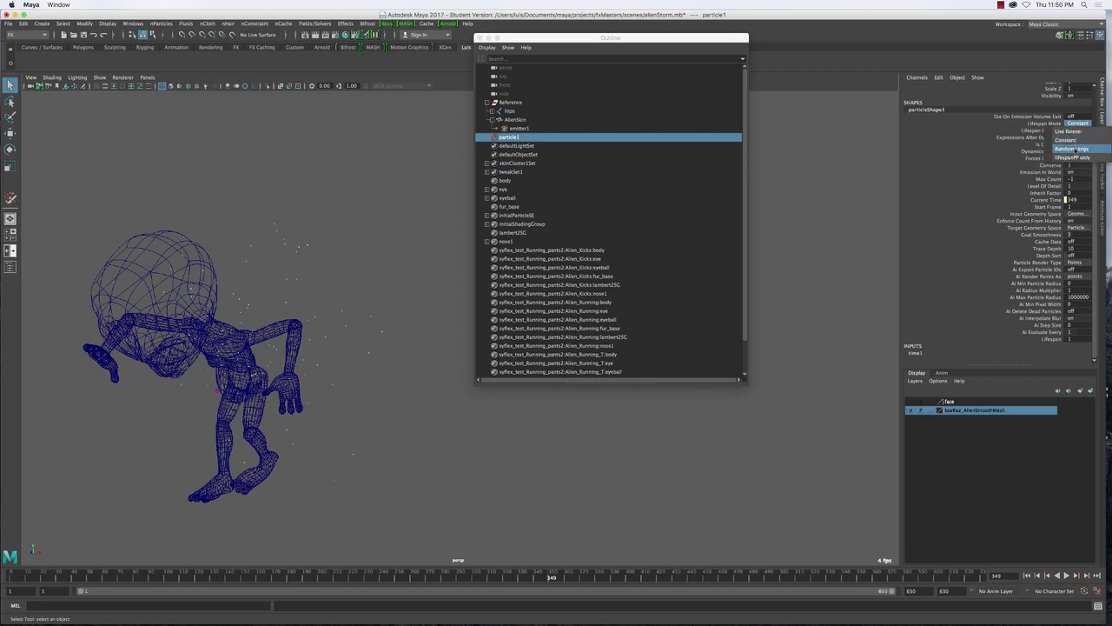
{"action": "left_click", "coordinate": [1076, 148]}
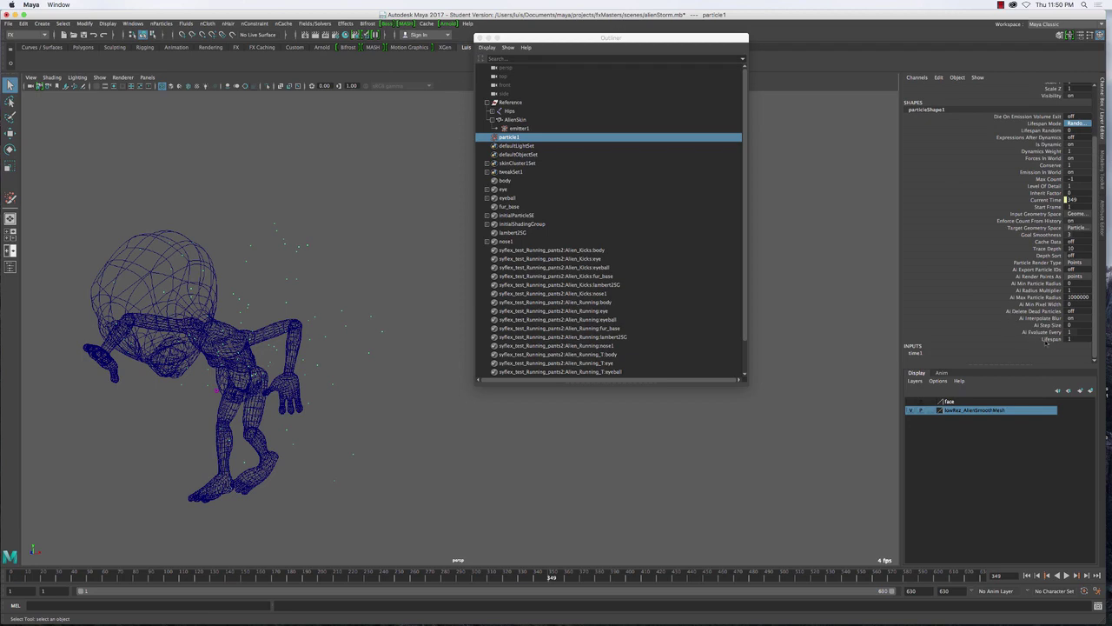
- Set particleShape1's Lifespan to 2 and Lifespan Random to 1, keeping the Random range lifespan mode
{"action": "left_click", "coordinate": [1067, 339]}
{"action": "left_click", "coordinate": [1071, 130]}
{"action": "left_click", "coordinate": [1069, 339]}
{"action": "type", "text": "2"}
{"action": "left_click", "coordinate": [1072, 130]}
{"action": "type", "text": "1"}
{"action": "left_click", "coordinate": [1076, 123]}
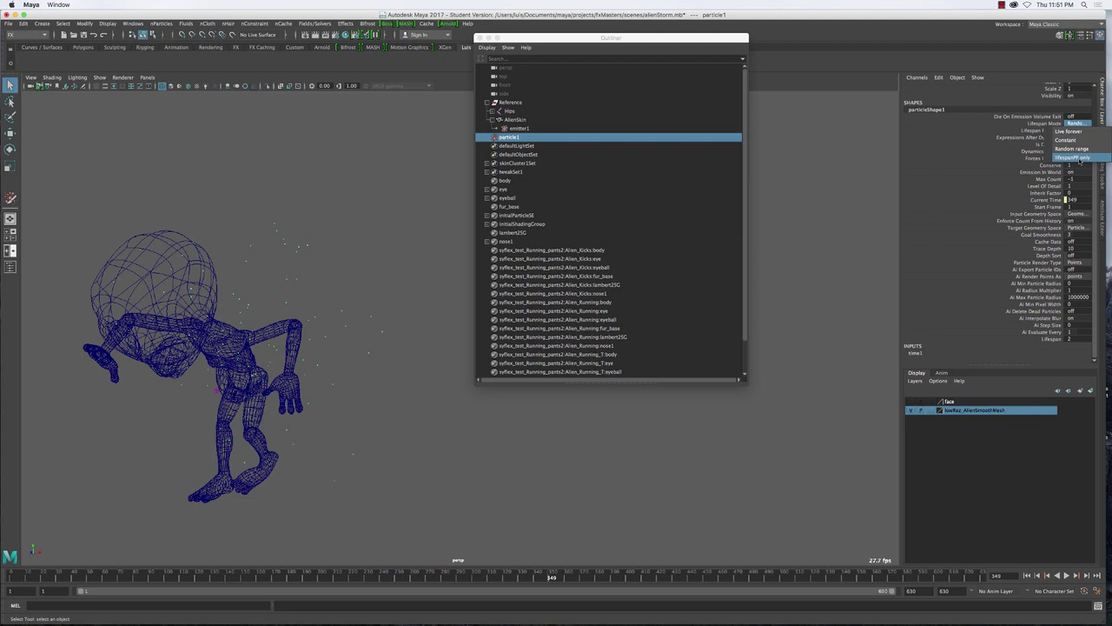
{"action": "left_click", "coordinate": [1073, 148]}
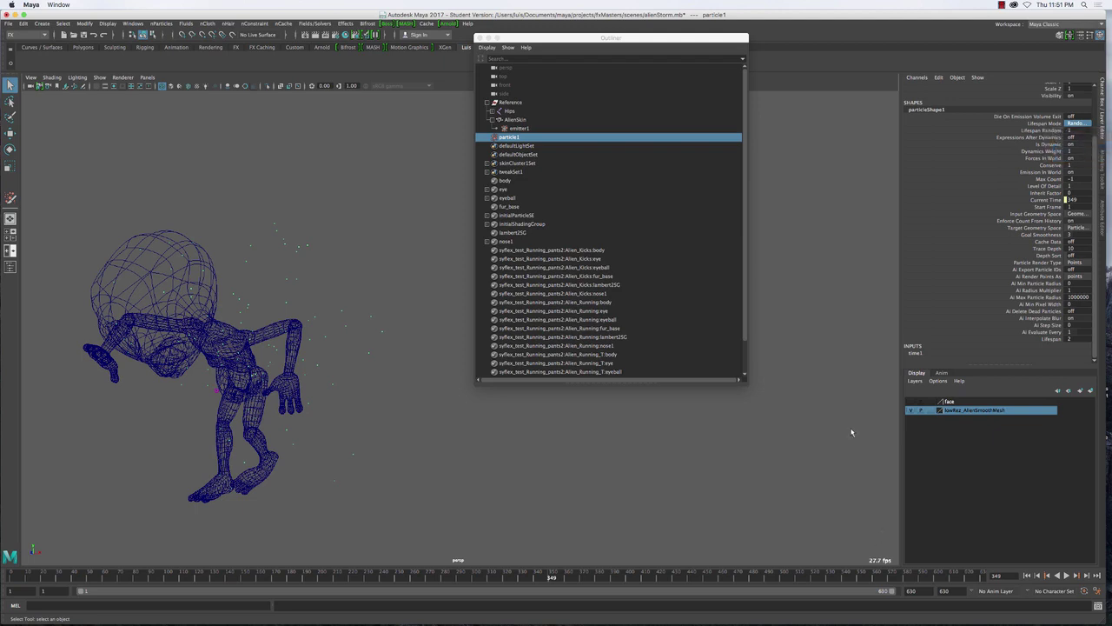
- View the reference render of the particle alien in the Render View, move its window aside and clear the selection
{"action": "left_click", "coordinate": [307, 35]}
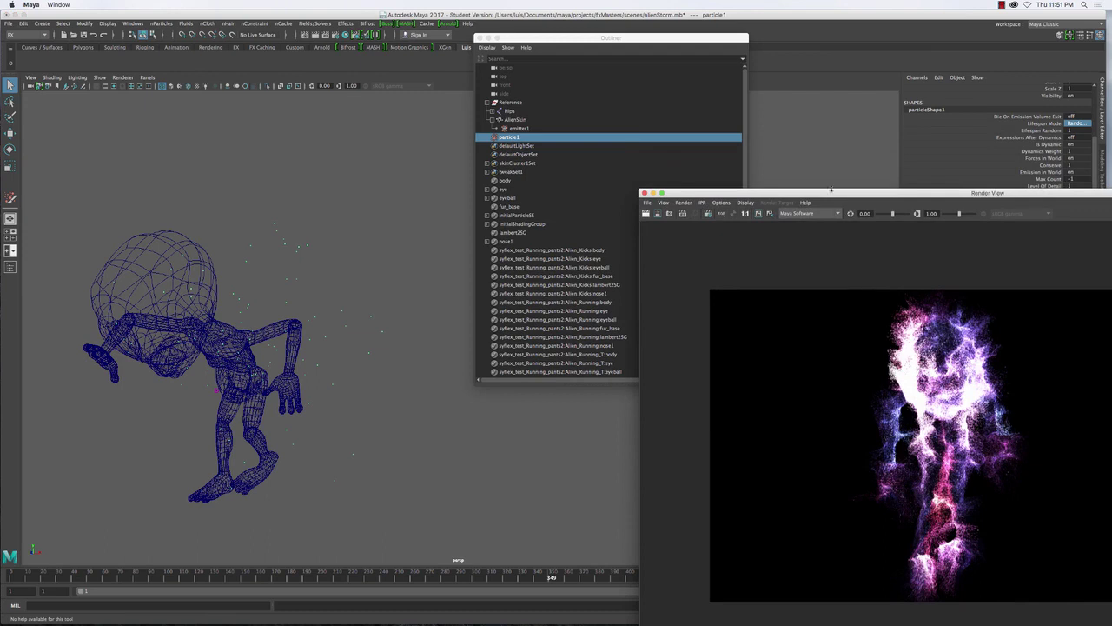
{"action": "left_click_drag", "start_coordinate": [829, 192], "coordinate": [452, 46]}
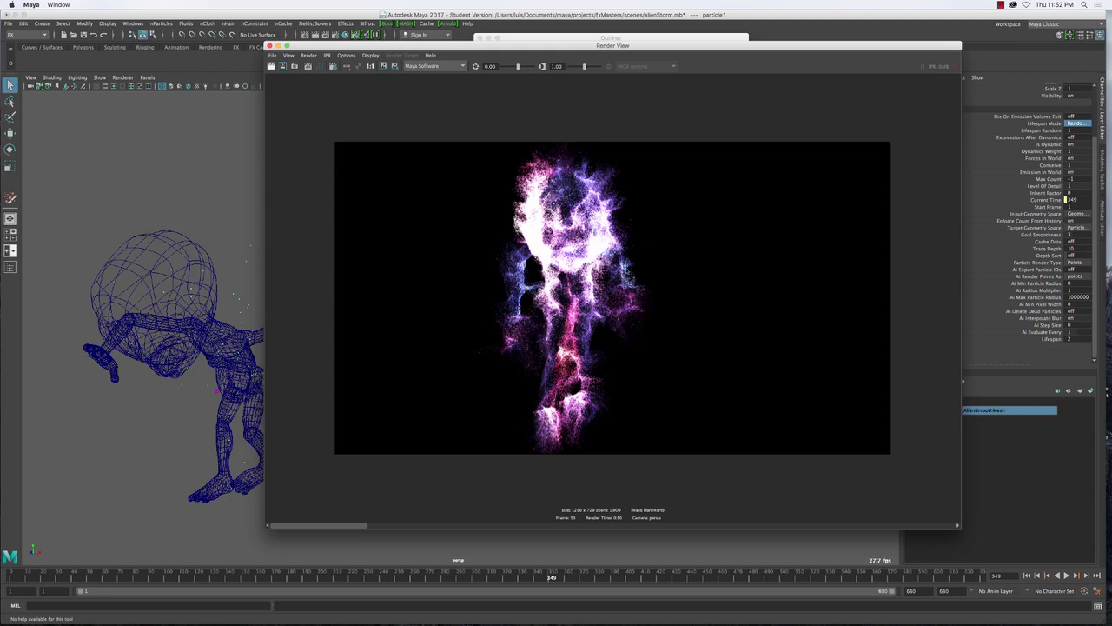
{"action": "left_click_drag", "start_coordinate": [325, 48], "coordinate": [664, 484]}
{"action": "left_click", "coordinate": [251, 228]}
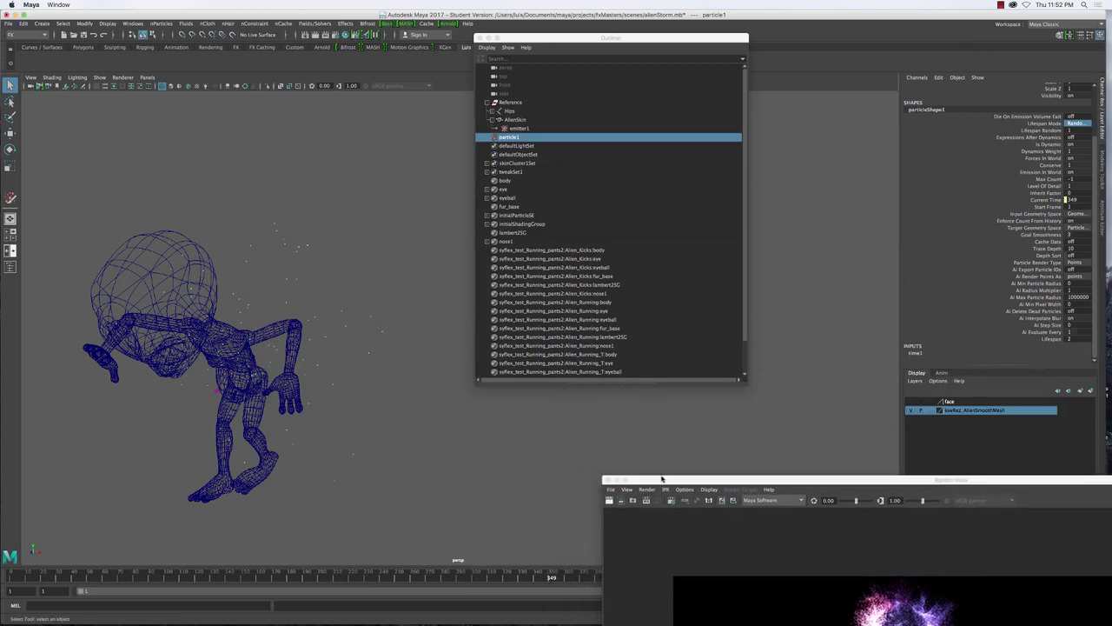
{"action": "left_click_drag", "start_coordinate": [663, 477], "coordinate": [685, 523]}
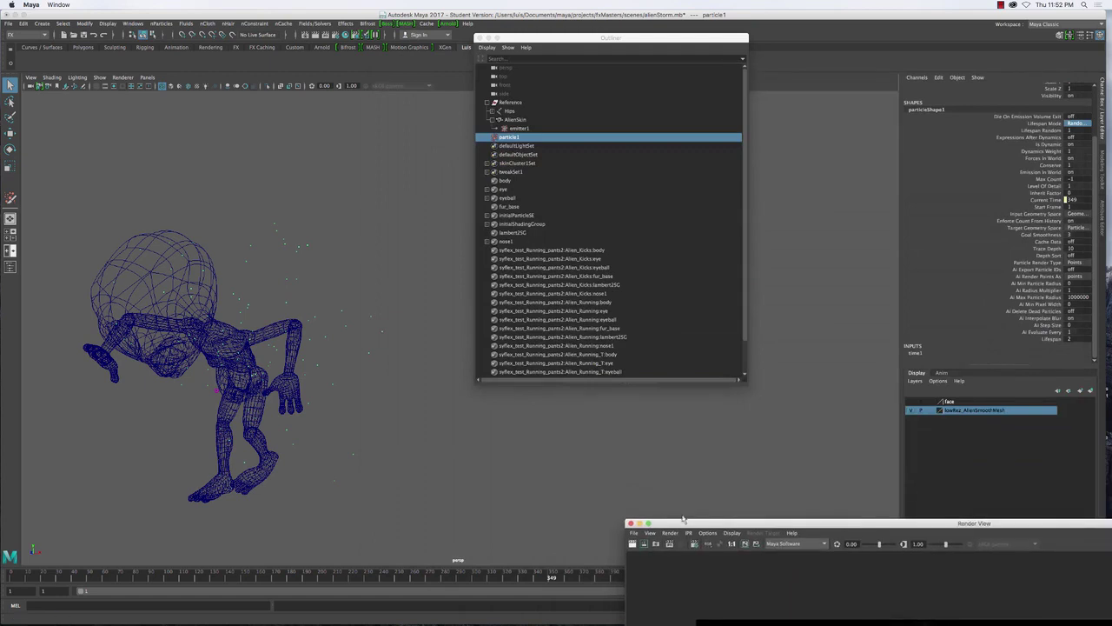
{"action": "left_click", "coordinate": [394, 184]}
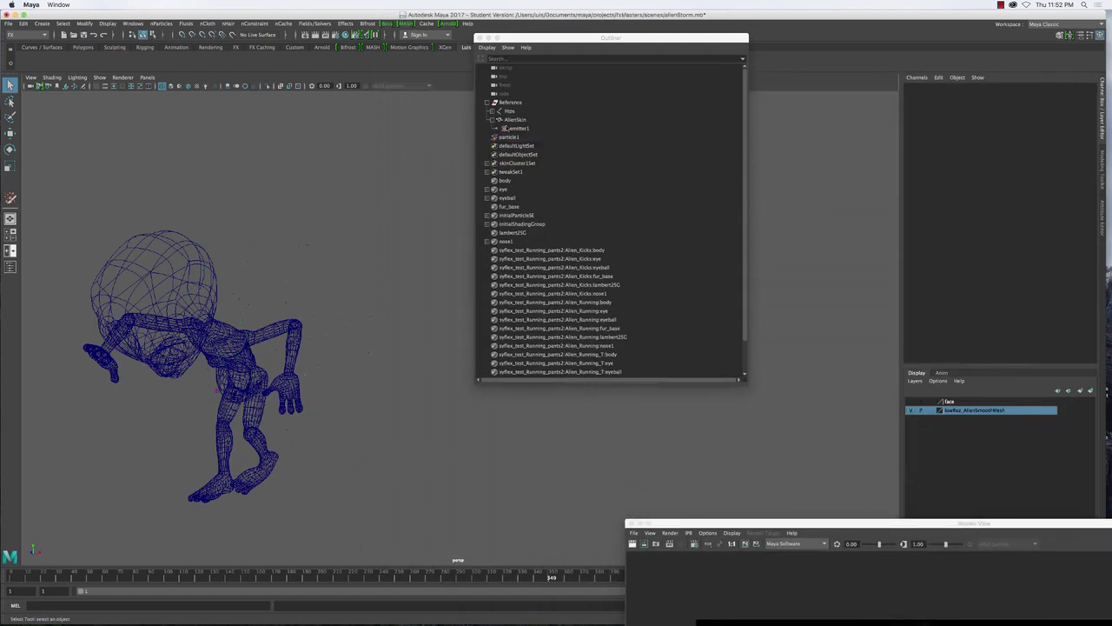
- Select particle1 and examine its shape attributes, including Start Frame and Conserve, without changing them
{"action": "left_click", "coordinate": [511, 137]}
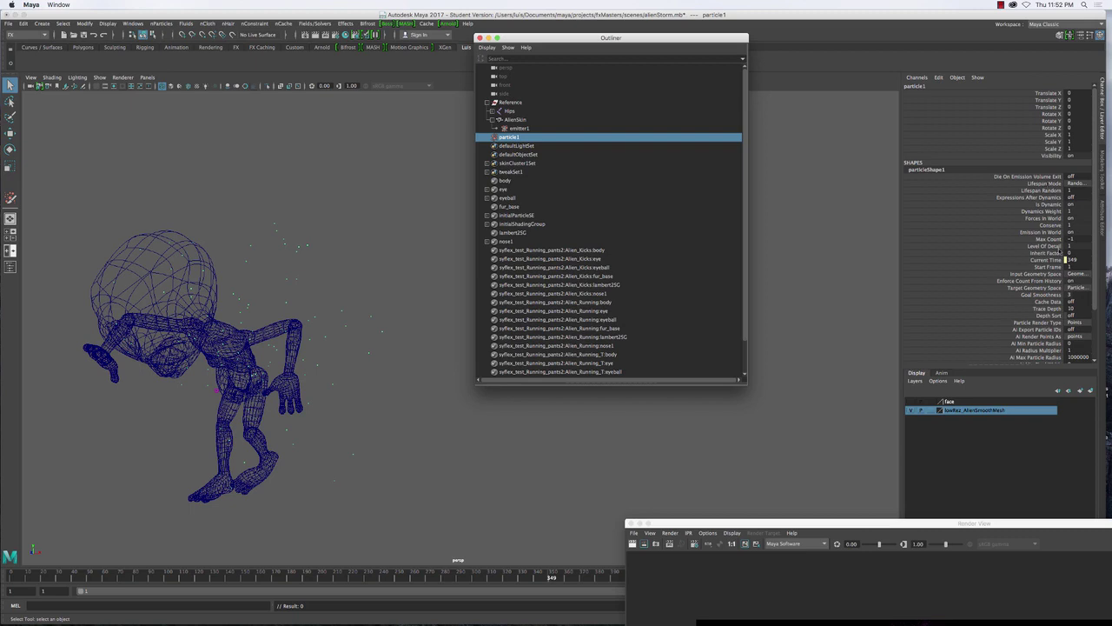
{"action": "left_click", "coordinate": [1057, 266]}
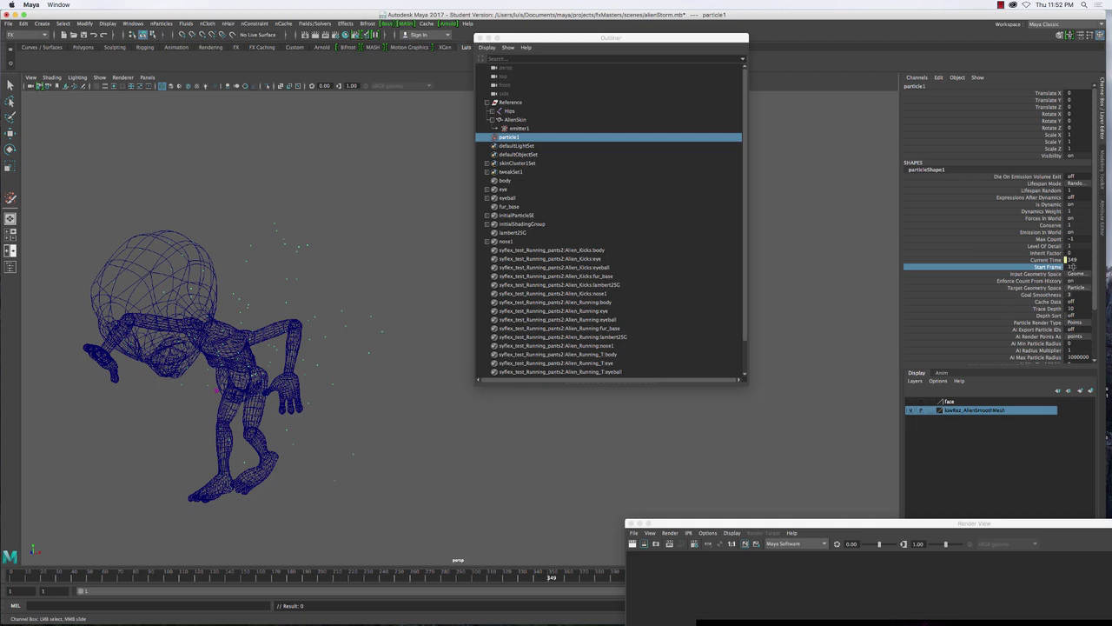
{"action": "left_click", "coordinate": [1068, 267]}
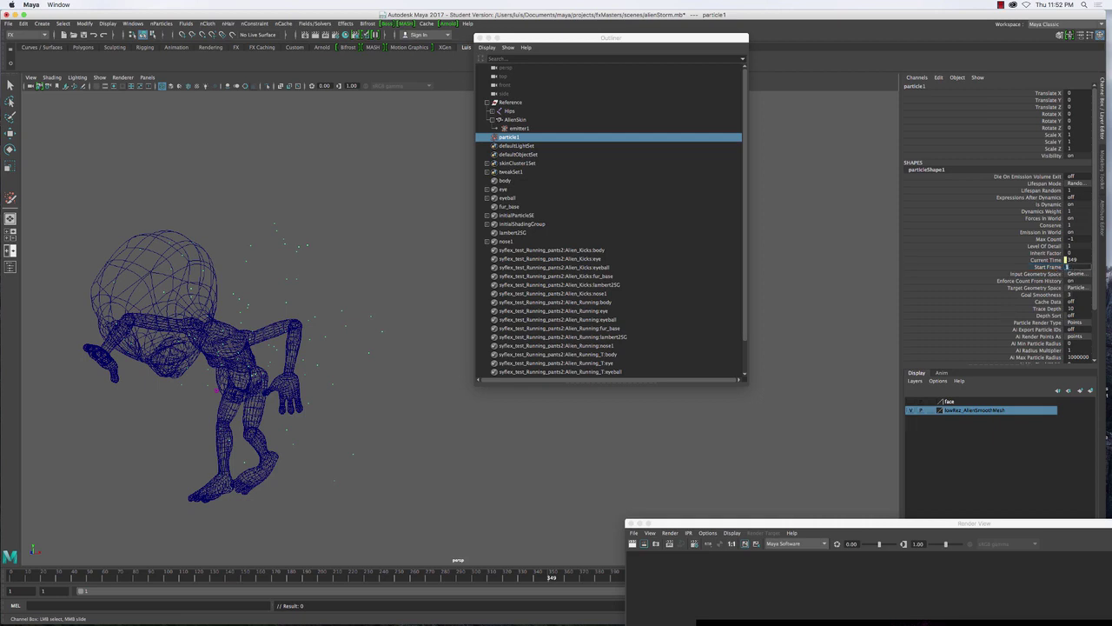
{"action": "left_click", "coordinate": [1054, 225]}
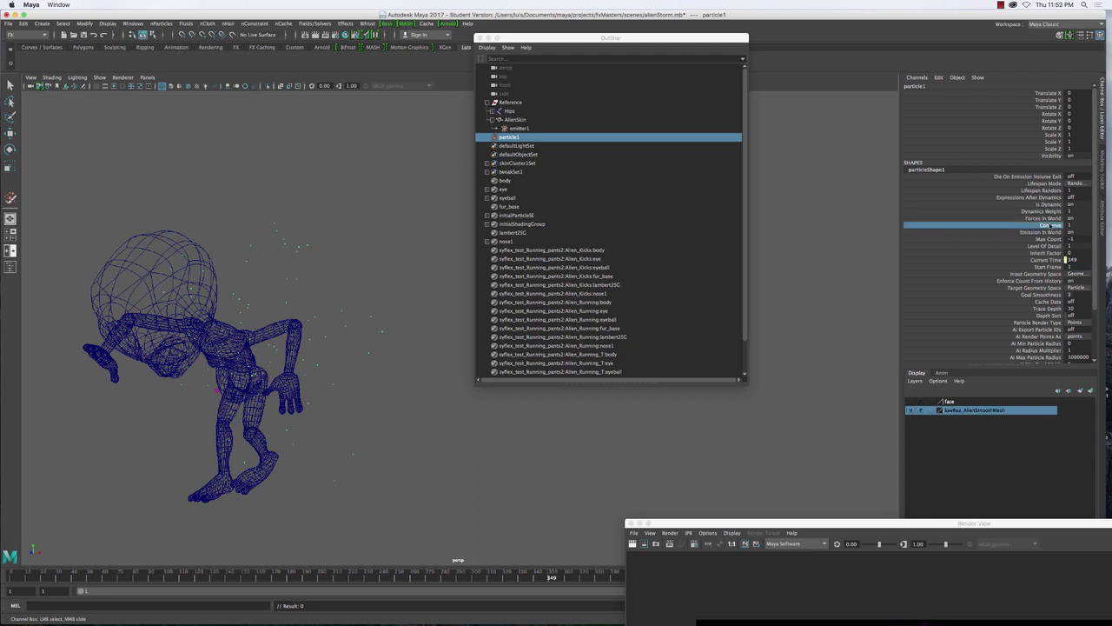
{"action": "scroll", "coordinate": [1043, 260], "scroll_direction": "down", "scroll_amount": 3}
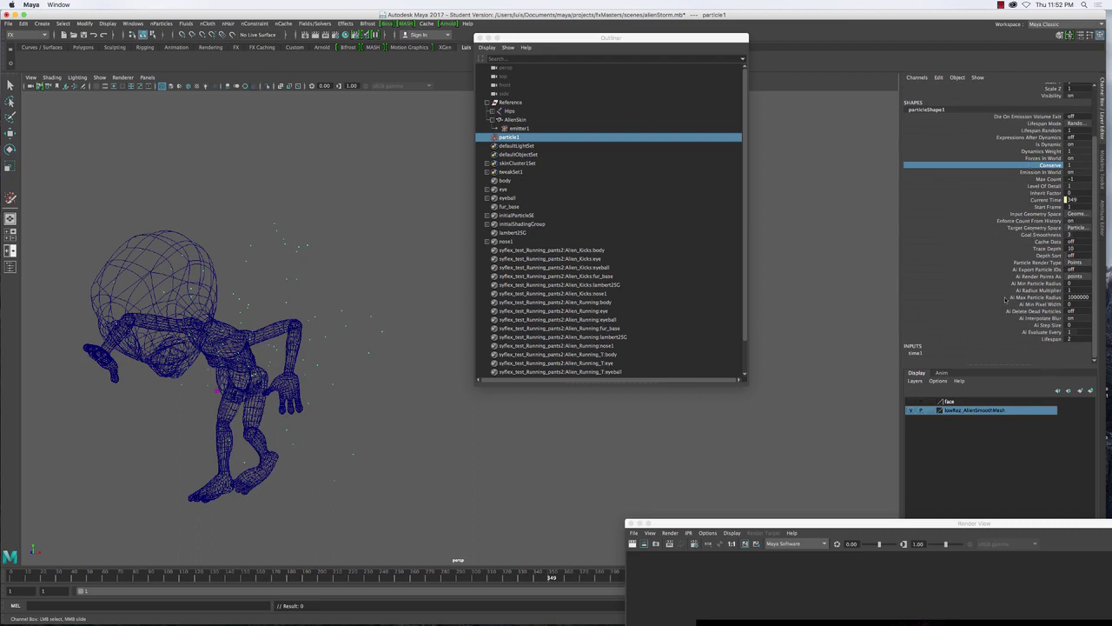
- Inspect the alien mesh and its particles in shaded display, return to wireframe and select the particles alone
{"action": "left_click", "coordinate": [217, 229]}
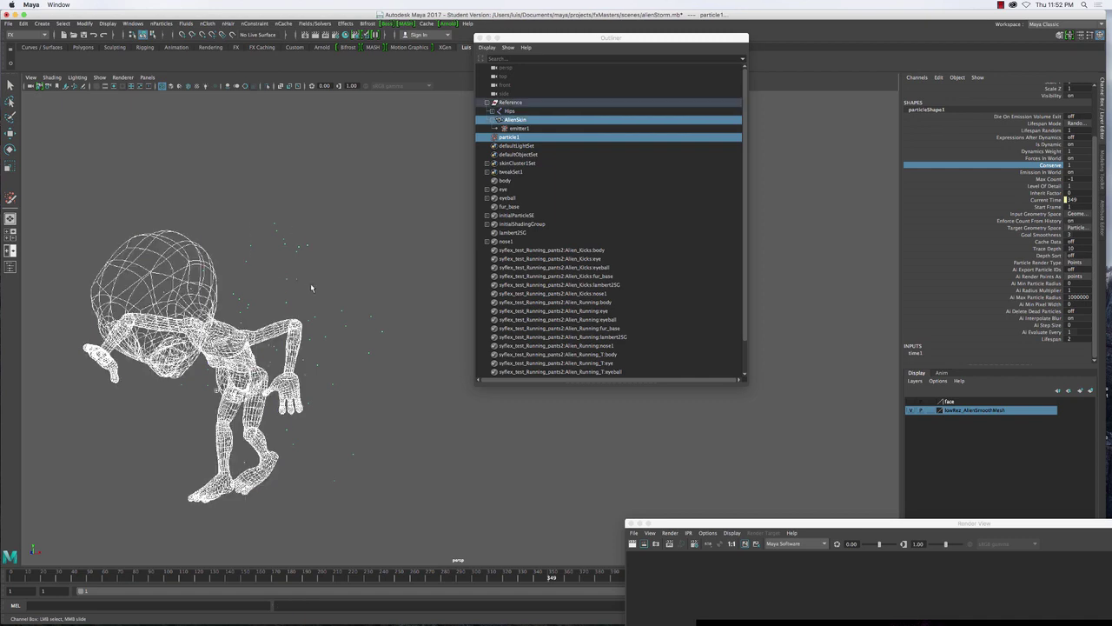
{"action": "left_click", "coordinate": [325, 246]}
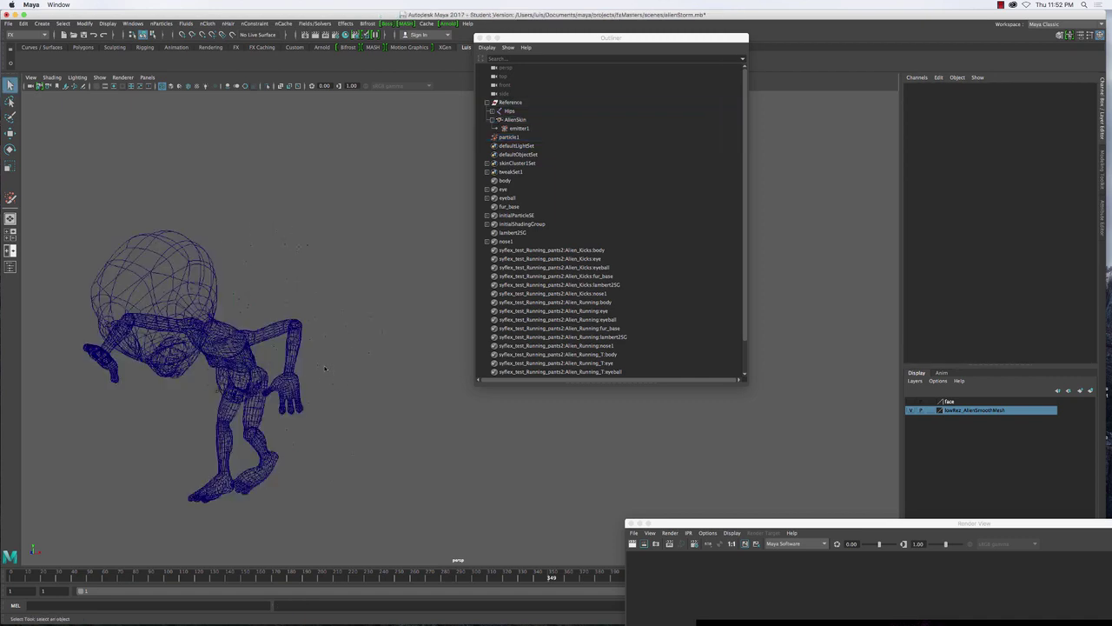
{"action": "key", "text": "5"}
{"action": "left_click_drag", "start_coordinate": [278, 290], "coordinate": [380, 335]}
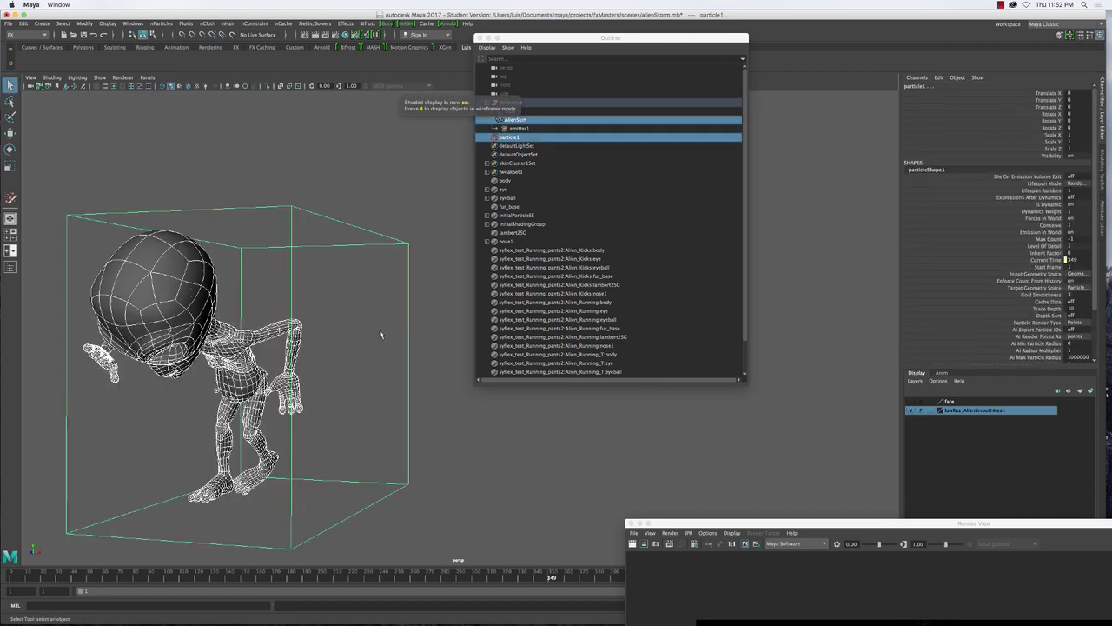
{"action": "left_click", "coordinate": [376, 301]}
{"action": "key", "text": "4"}
{"action": "left_click", "coordinate": [321, 259]}
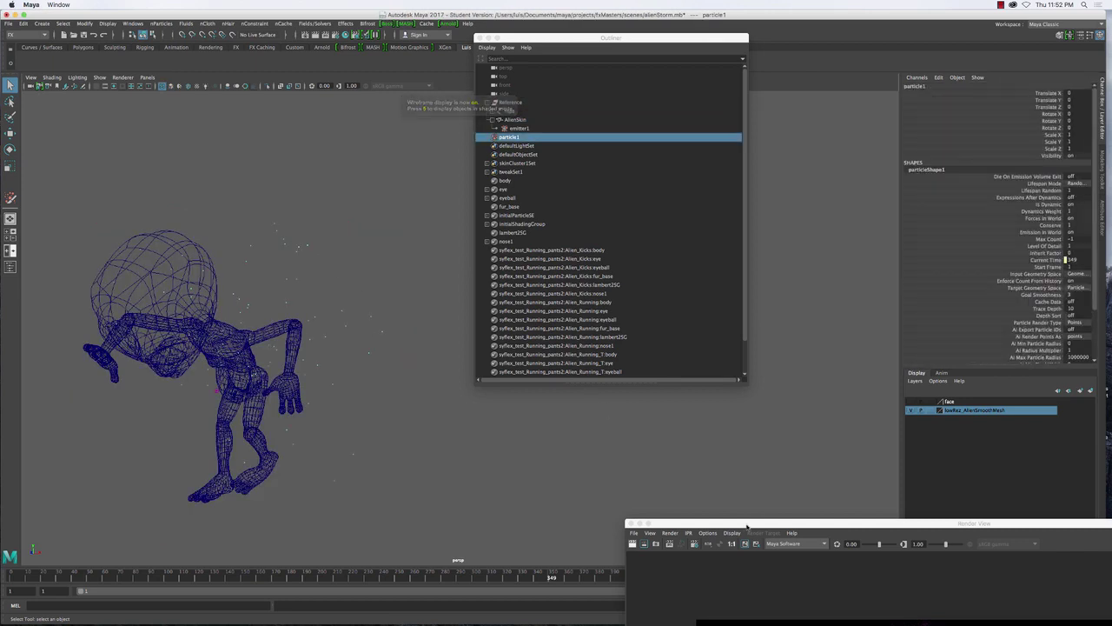
- Open the basicEmittion.mb scene from the project's scenes folder without saving the changes to alienStorm.mb
{"action": "left_click_drag", "start_coordinate": [746, 527], "coordinate": [780, 482]}
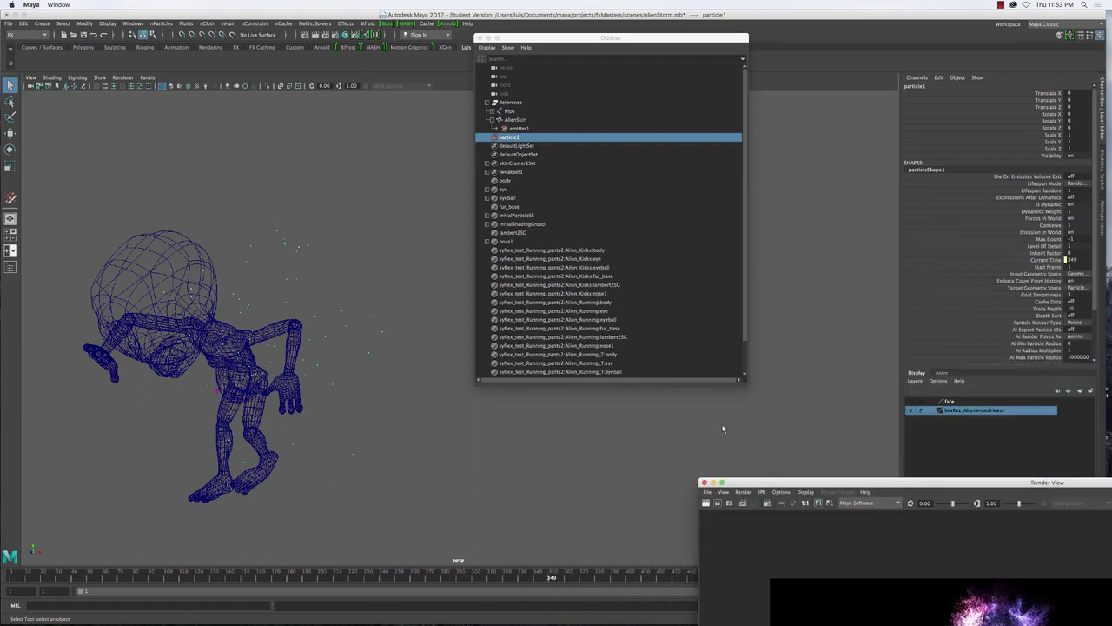
{"action": "left_click", "coordinate": [305, 218]}
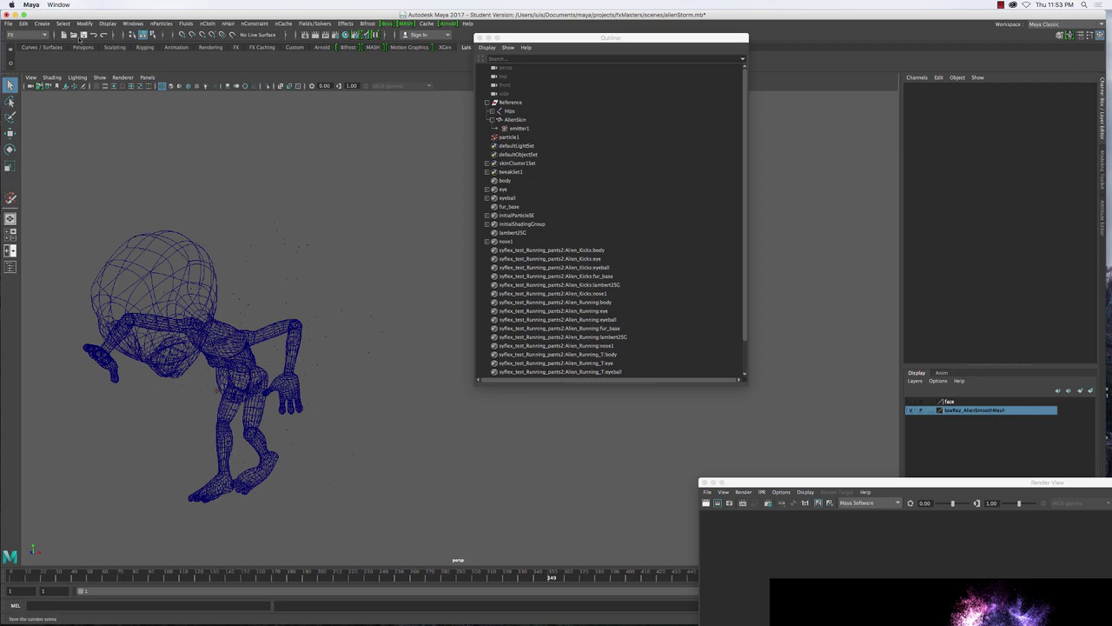
{"action": "left_click", "coordinate": [74, 36]}
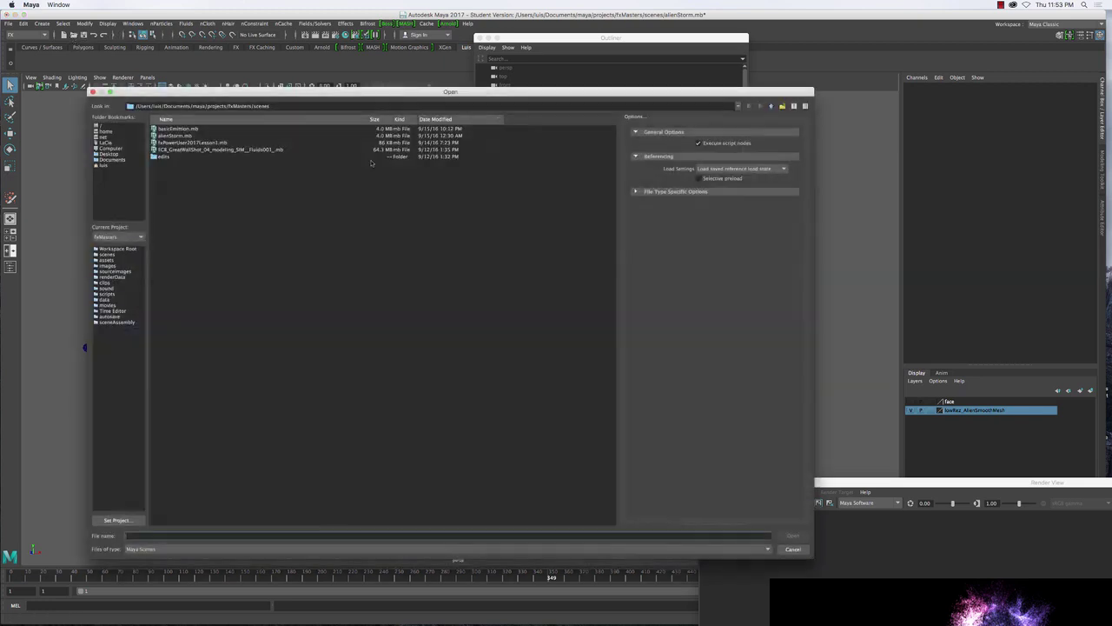
{"action": "double_click", "coordinate": [176, 129]}
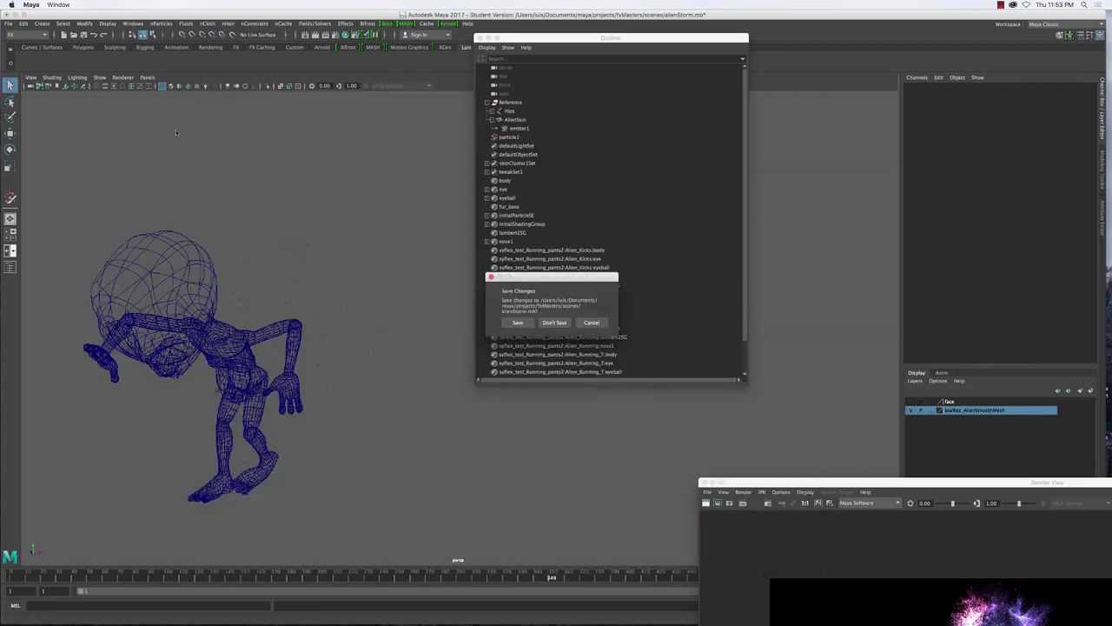
{"action": "left_click", "coordinate": [555, 322]}
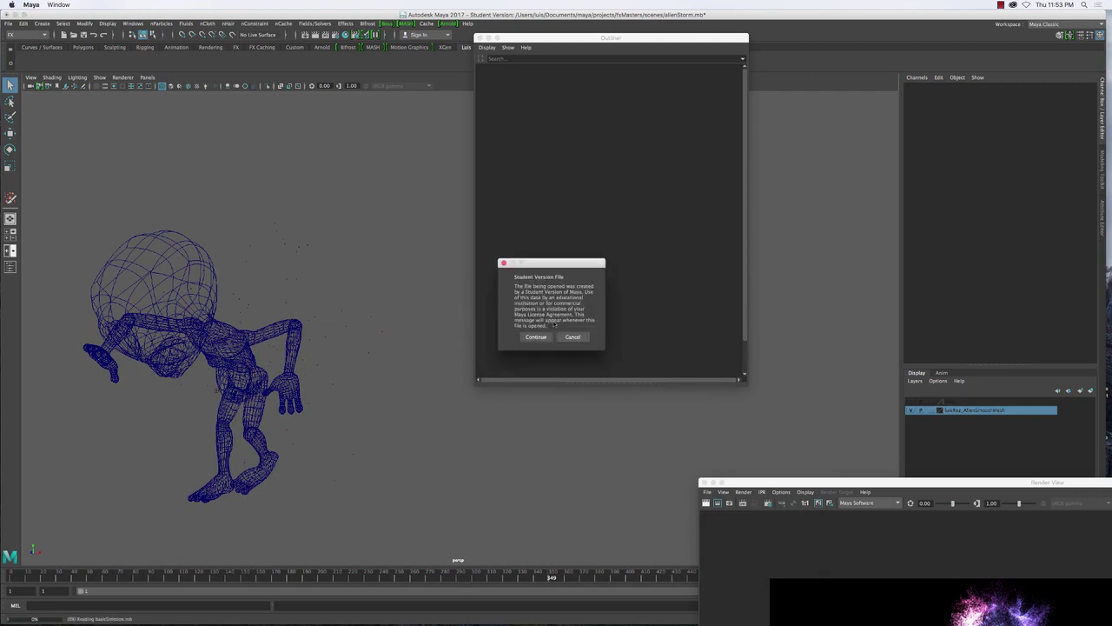
{"action": "left_click", "coordinate": [538, 337]}
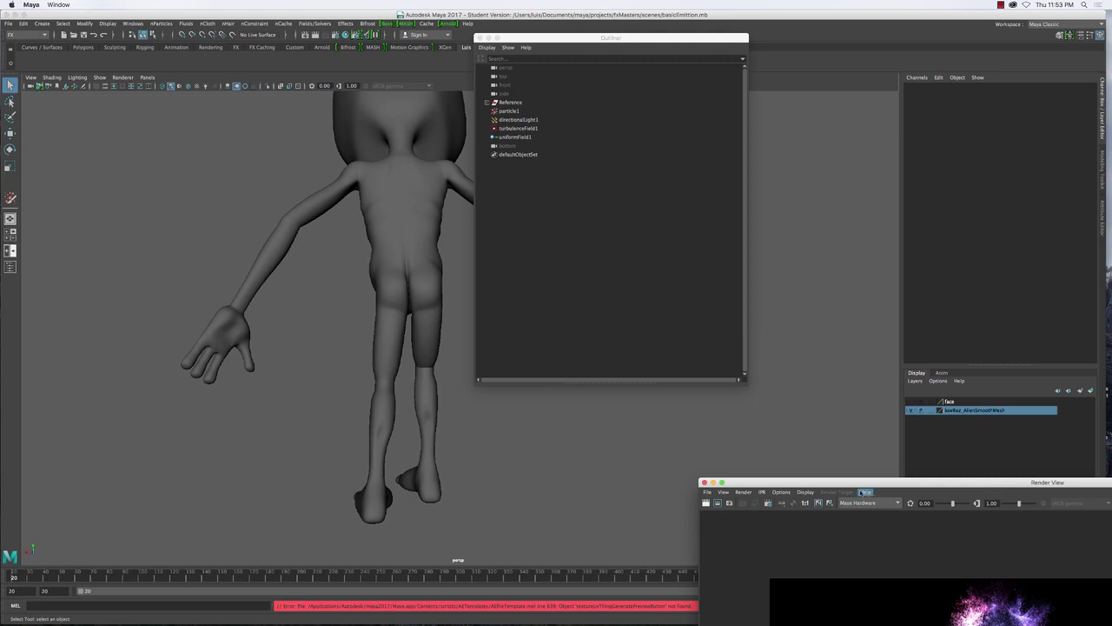
- Compare the reference render with the alien model framed from the front, and put the Render View away
{"action": "left_click_drag", "start_coordinate": [861, 482], "coordinate": [699, 66]}
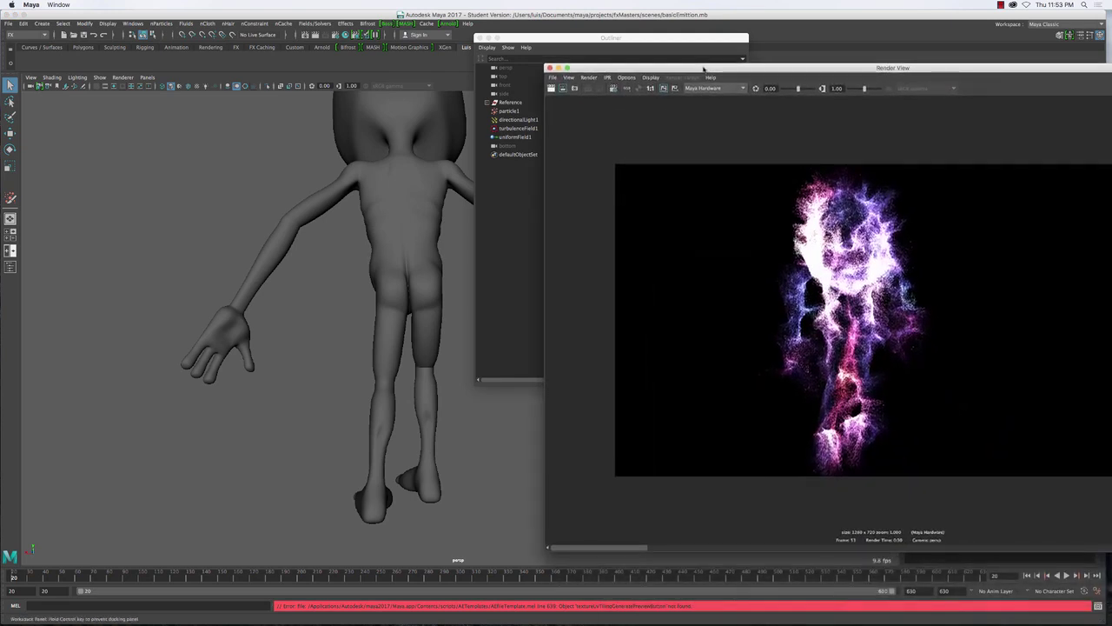
{"action": "left_click_drag", "start_coordinate": [387, 278], "coordinate": [219, 307], "text": "alt"}
{"action": "scroll", "coordinate": [248, 313], "scroll_direction": "up", "scroll_amount": 3}
{"action": "scroll", "coordinate": [252, 310], "scroll_direction": "down", "scroll_amount": 6}
{"action": "scroll", "coordinate": [258, 322], "scroll_direction": "down", "scroll_amount": 3}
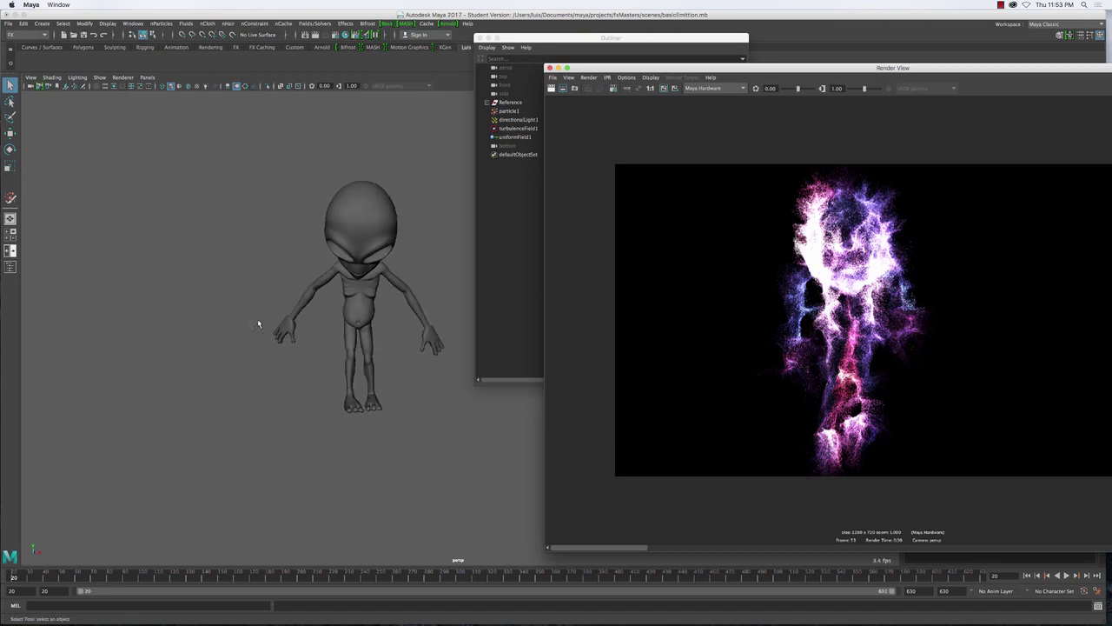
{"action": "scroll", "coordinate": [258, 323], "scroll_direction": "up", "scroll_amount": 5}
{"action": "middle_click_drag", "start_coordinate": [258, 322], "coordinate": [296, 348], "text": "alt"}
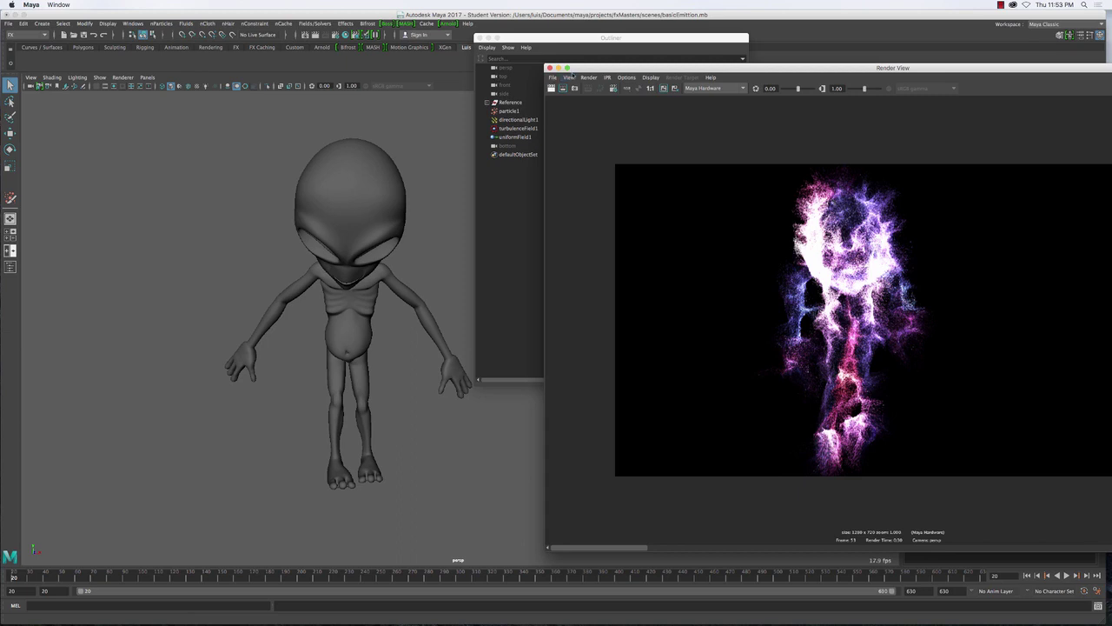
{"action": "left_click", "coordinate": [558, 68]}
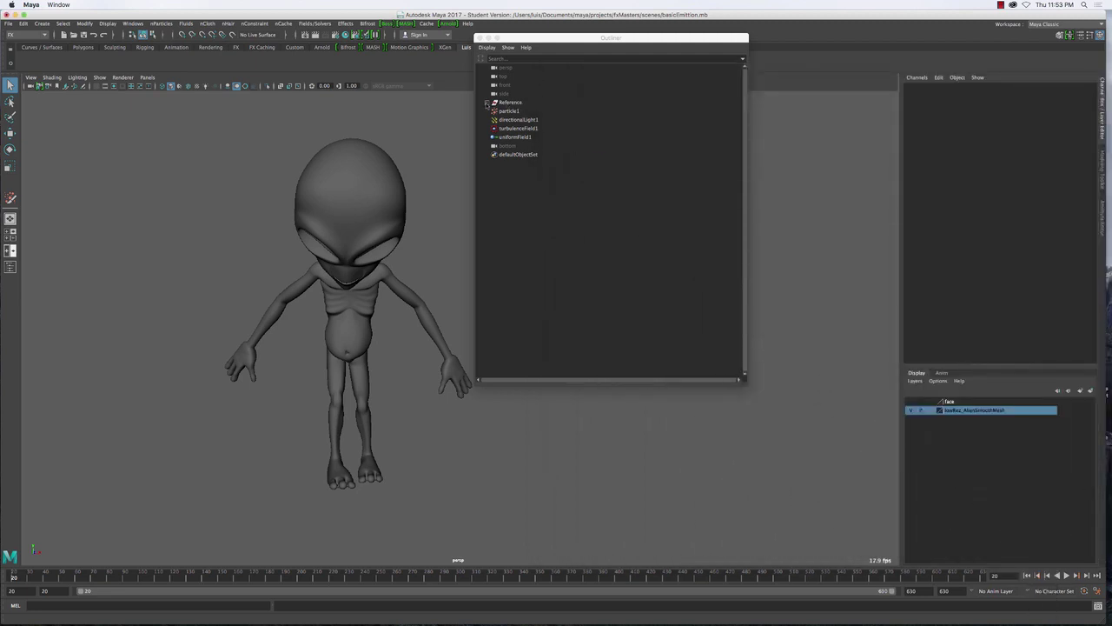
- Expand Reference and AlienSkin, select emitter1, examine its Rate and Speed Random attributes, and check the reference render again
{"action": "left_click", "coordinate": [487, 103]}
{"action": "left_click", "coordinate": [493, 119]}
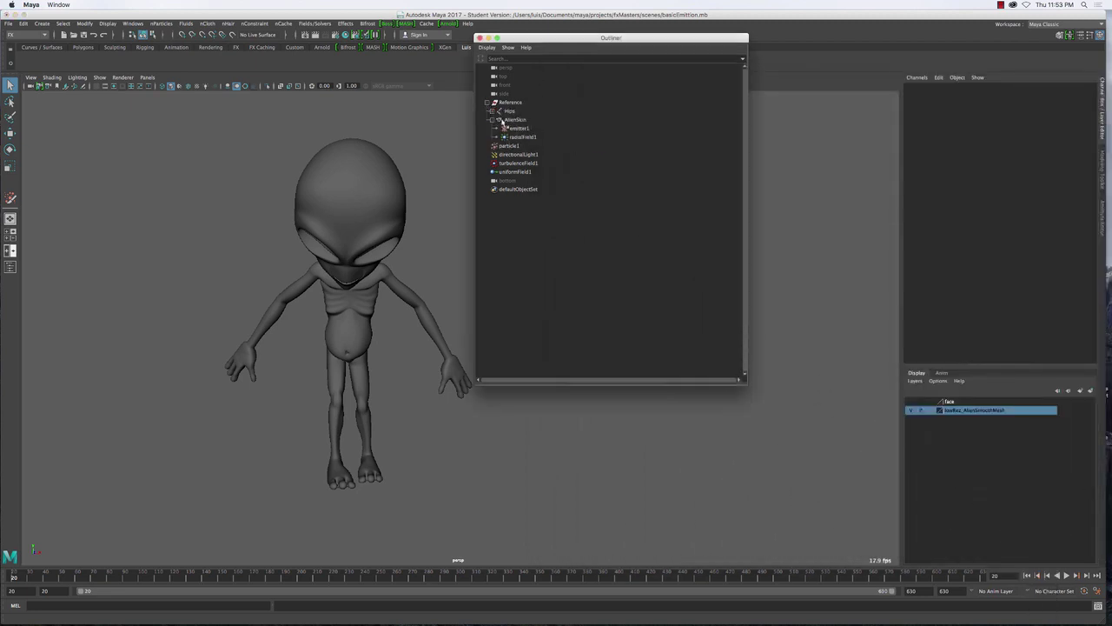
{"action": "left_click", "coordinate": [520, 129]}
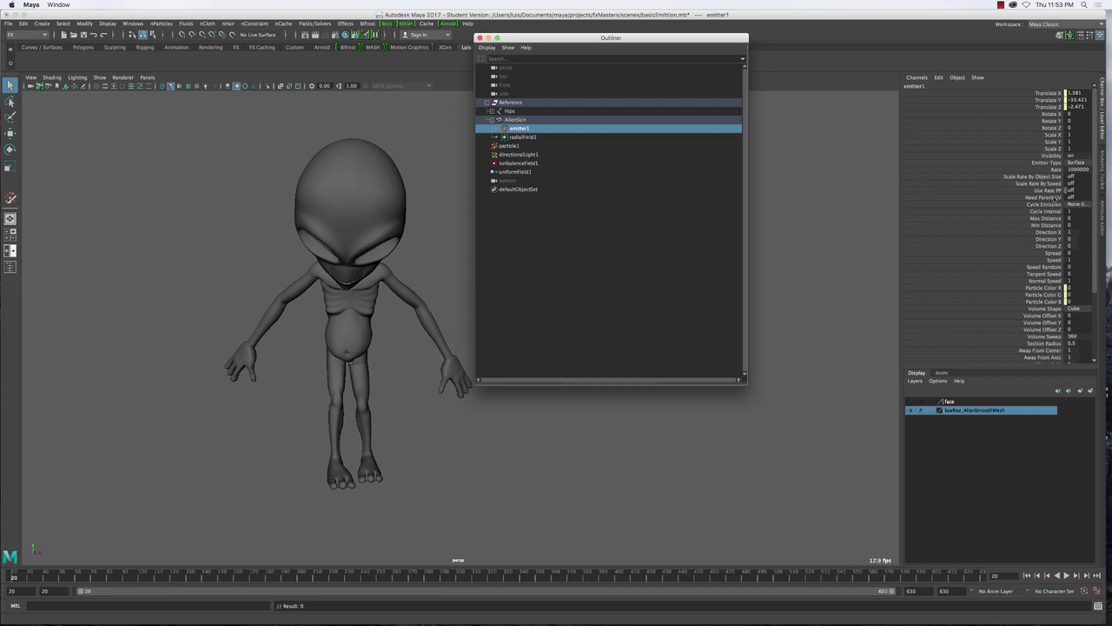
{"action": "left_click", "coordinate": [1055, 266]}
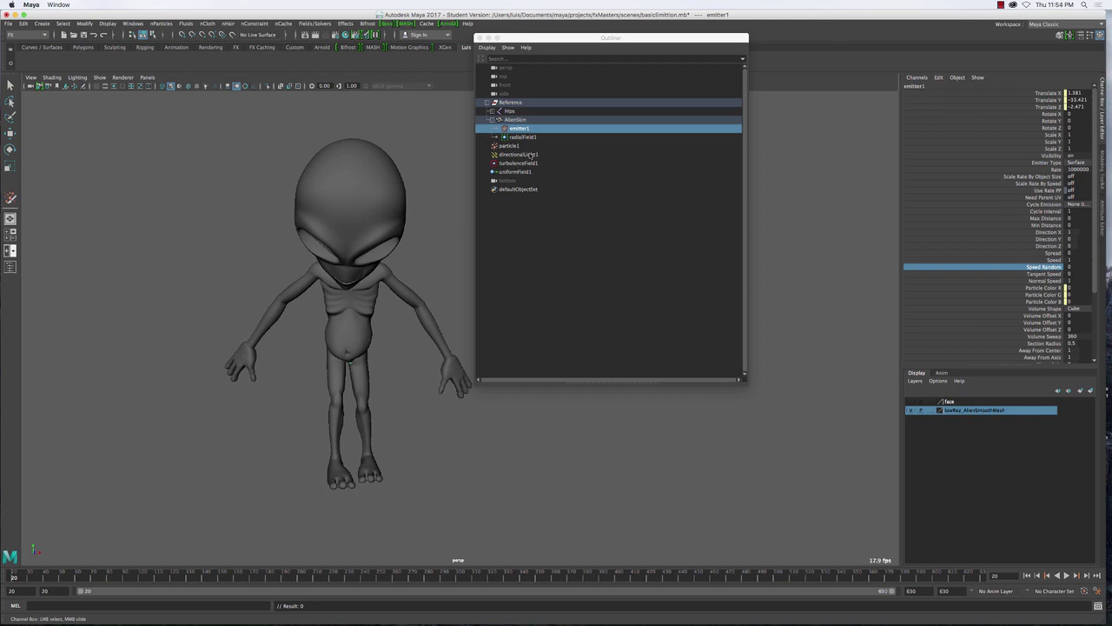
{"action": "left_click", "coordinate": [302, 36]}
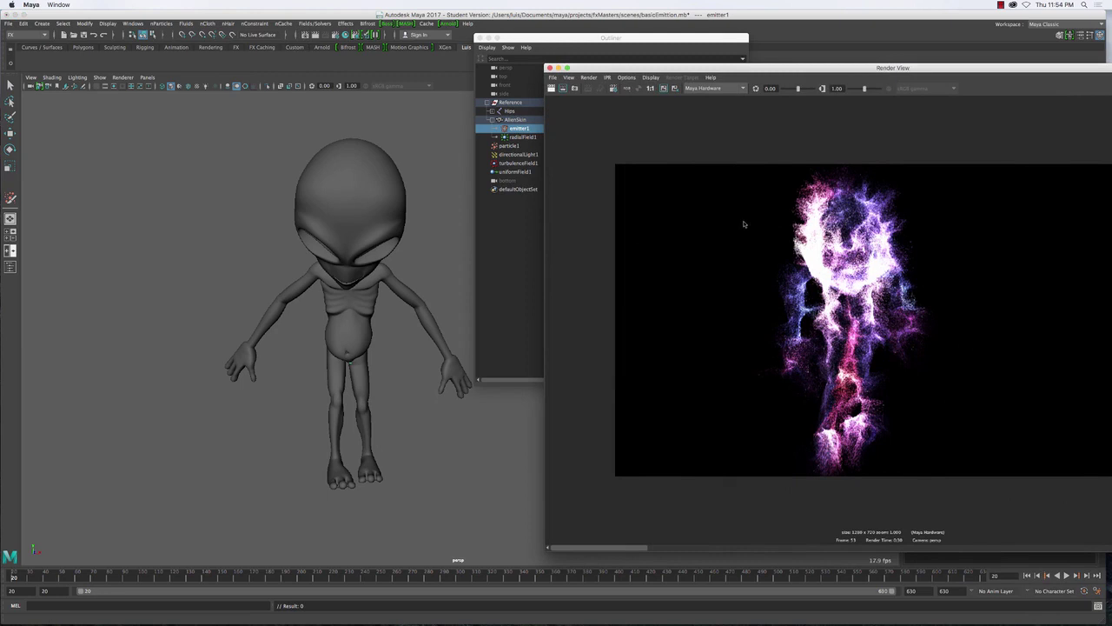
{"action": "left_click", "coordinate": [551, 68]}
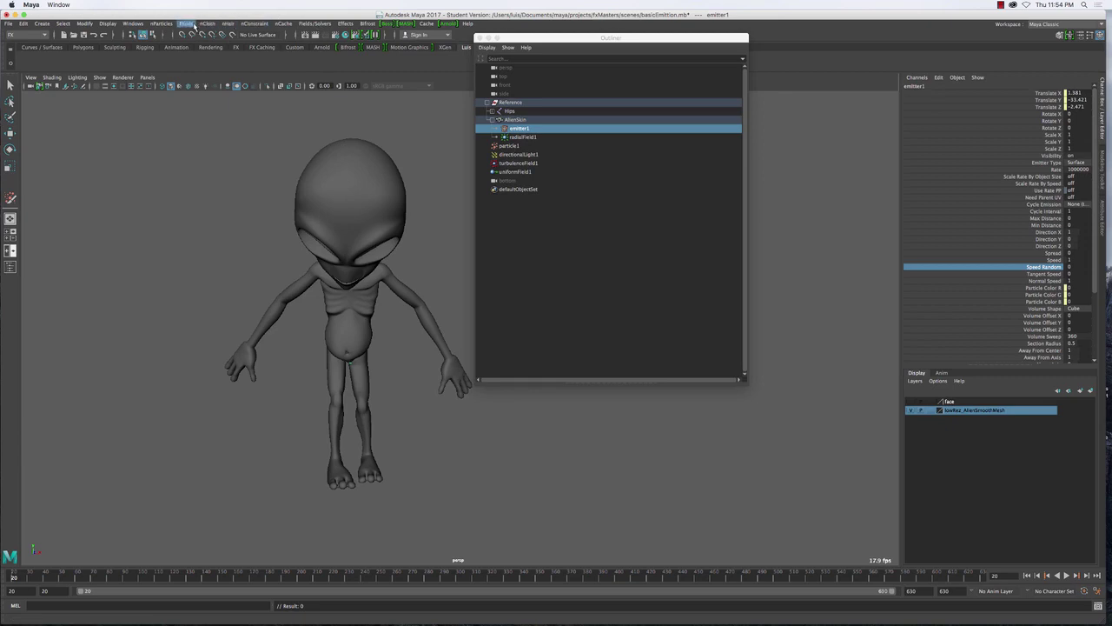
- Review the available field types, including Vortex and Radial, without adding a field to the scene
{"action": "left_click", "coordinate": [304, 23]}
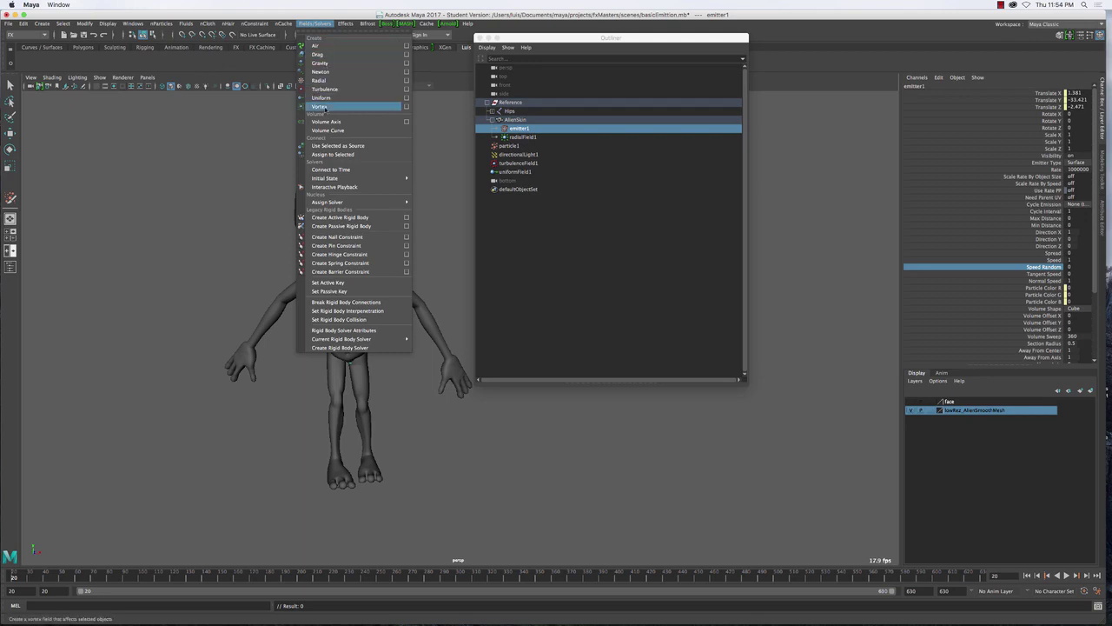
{"action": "left_click", "coordinate": [523, 38]}
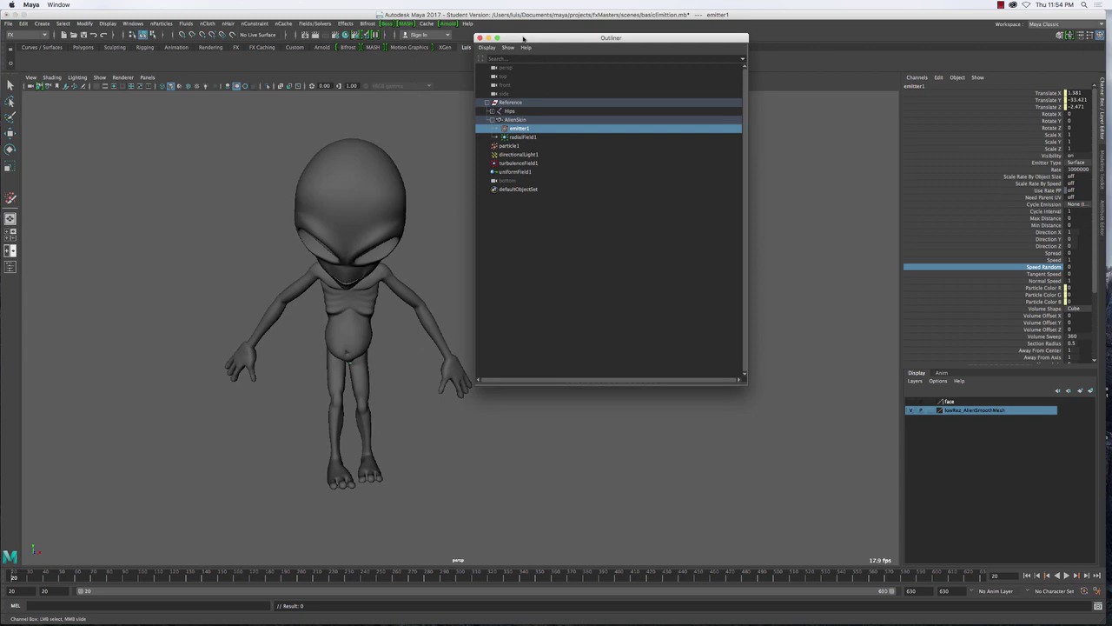
{"action": "left_click", "coordinate": [315, 23]}
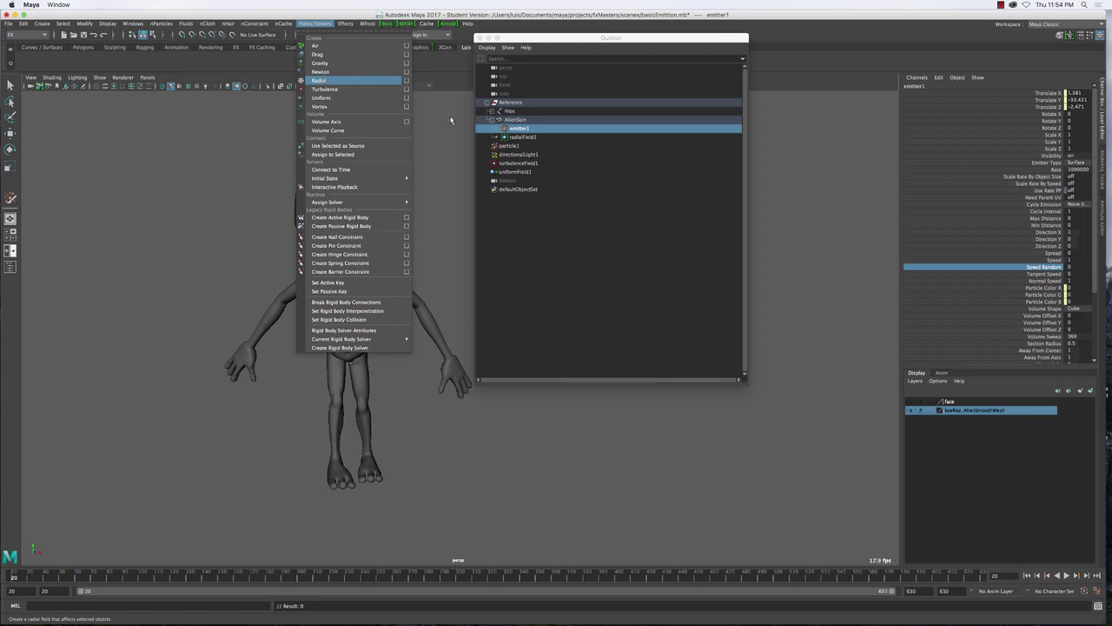
{"action": "left_click", "coordinate": [581, 228]}
- Delete directionalLight1, turbulenceField1, uniformField1 and radialField1 from the scene
{"action": "left_click", "coordinate": [522, 154]}
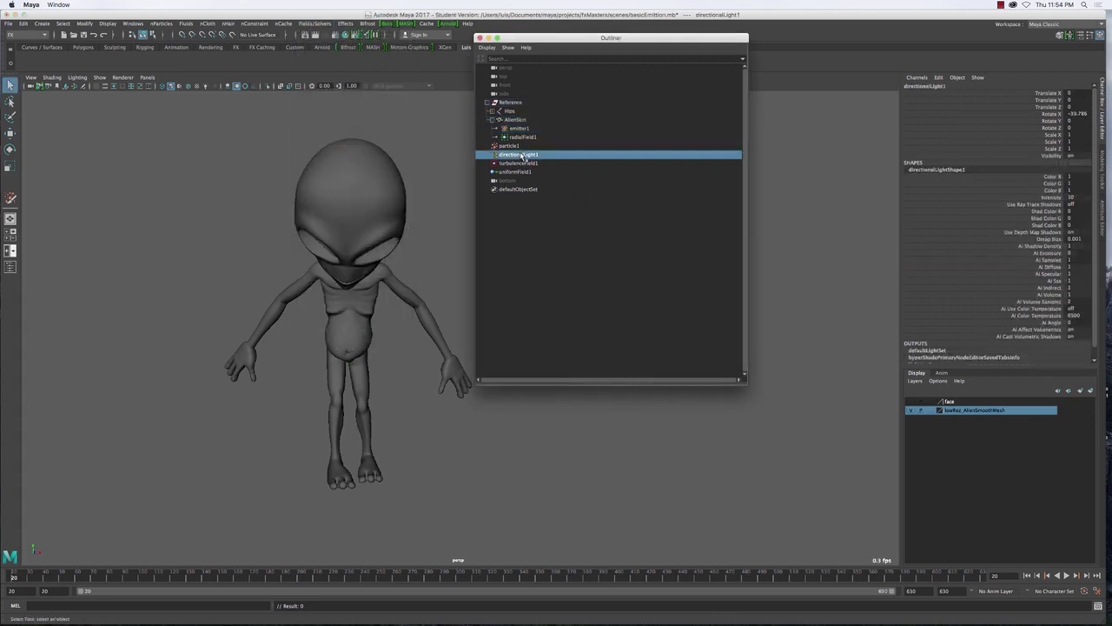
{"action": "key", "text": "Delete"}
{"action": "left_click", "coordinate": [518, 164]}
{"action": "left_click", "coordinate": [516, 156], "text": "shift"}
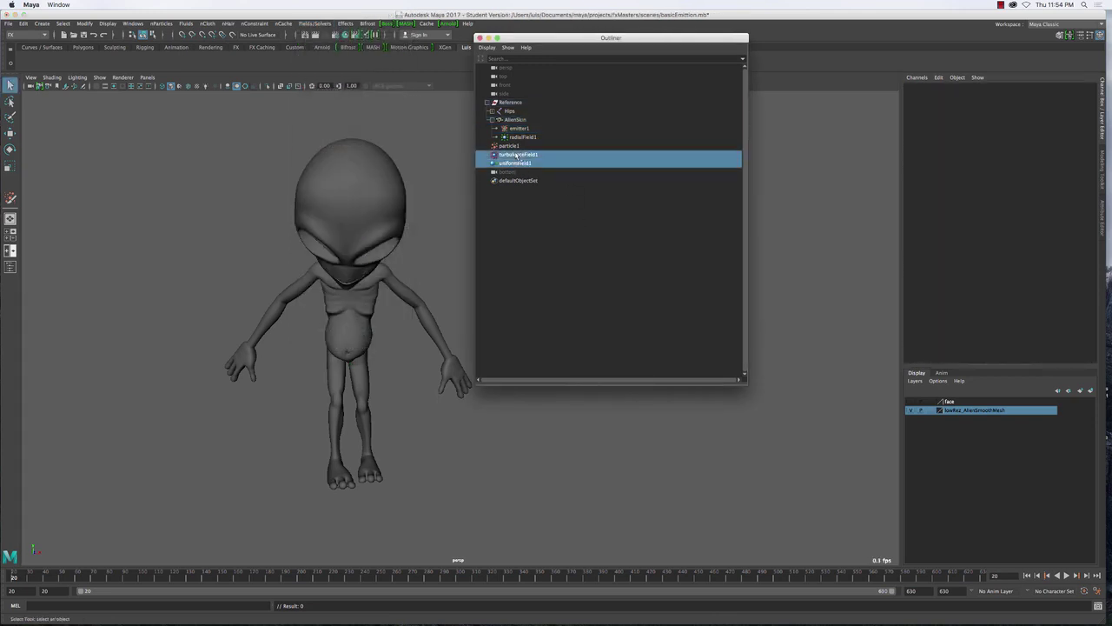
{"action": "key", "text": "Delete"}
{"action": "left_click", "coordinate": [519, 137]}
{"action": "key", "text": "Delete"}
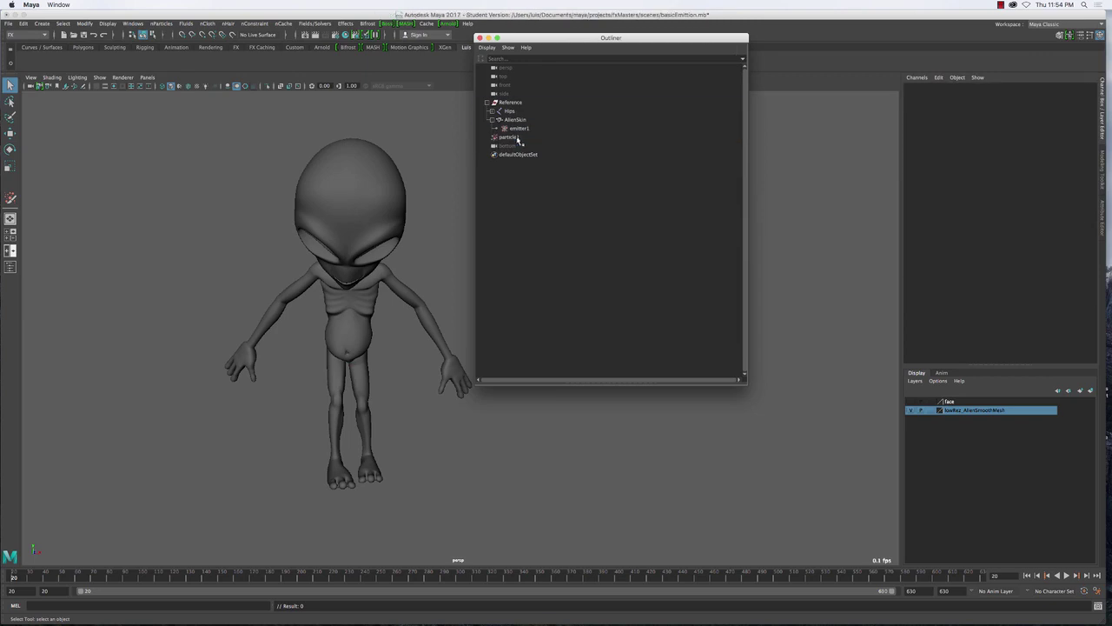
- Delete emitter1 and particle1 so that only the animated alien hierarchy is left
{"action": "left_click", "coordinate": [515, 132]}
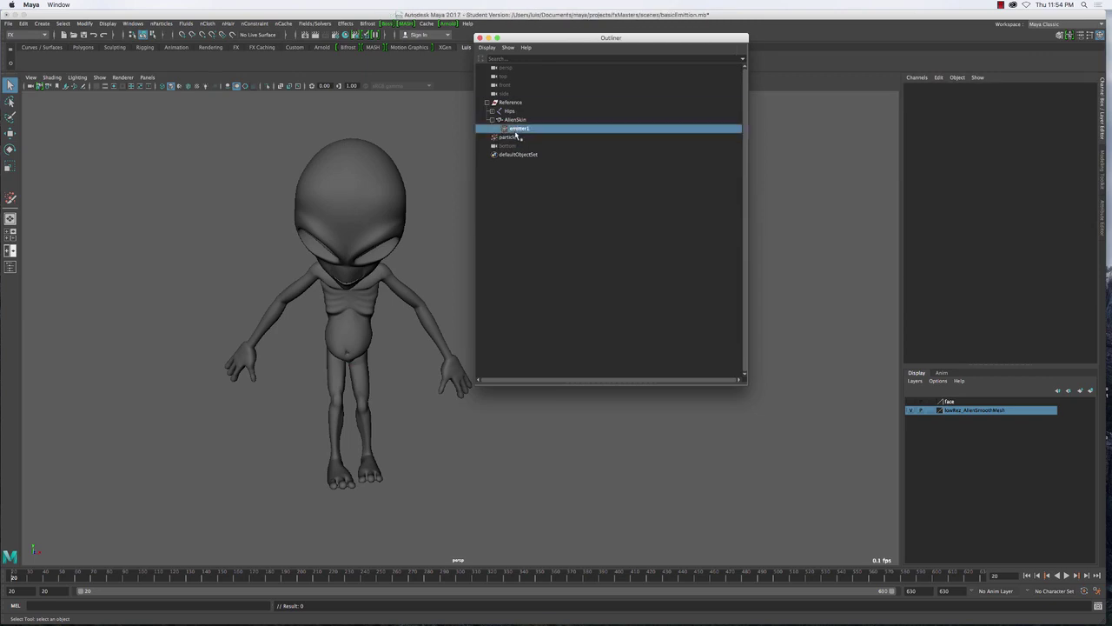
{"action": "left_click", "coordinate": [516, 137], "text": "shift"}
{"action": "key", "text": "Delete"}
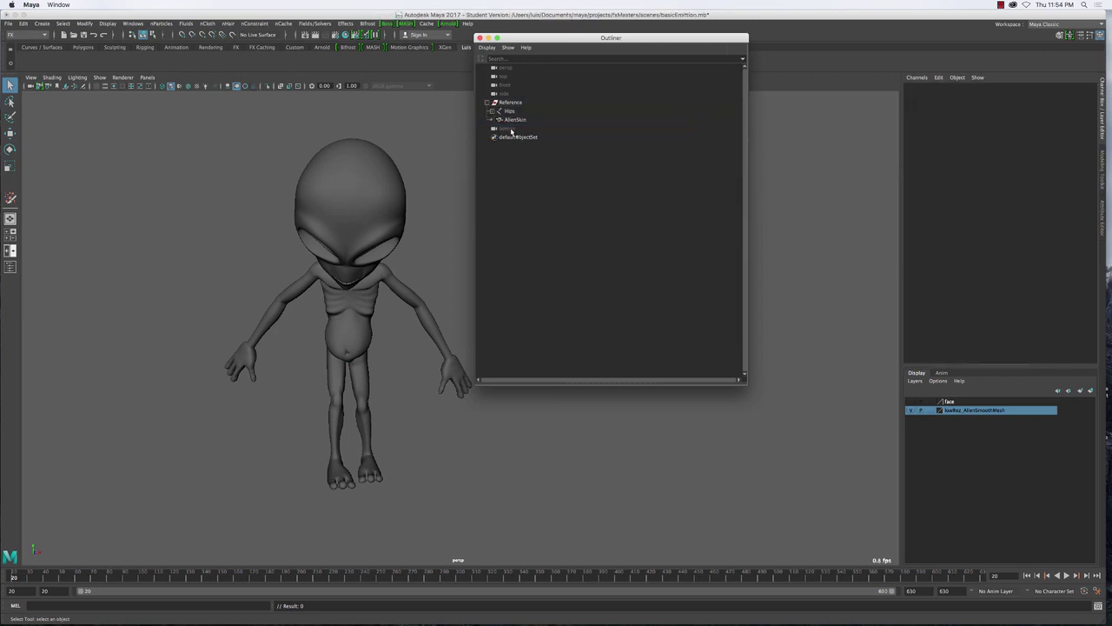
- Play back the alien's animation, return to frame 20 and check what the Reference group contains
{"action": "left_click", "coordinate": [463, 205]}
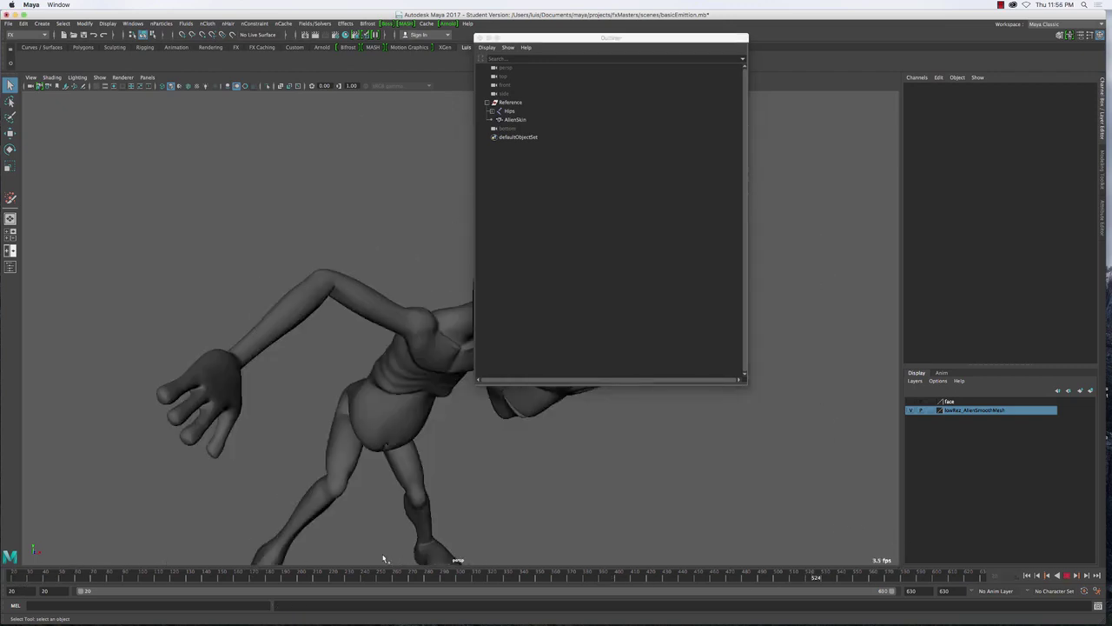
{"action": "left_click", "coordinate": [13, 578]}
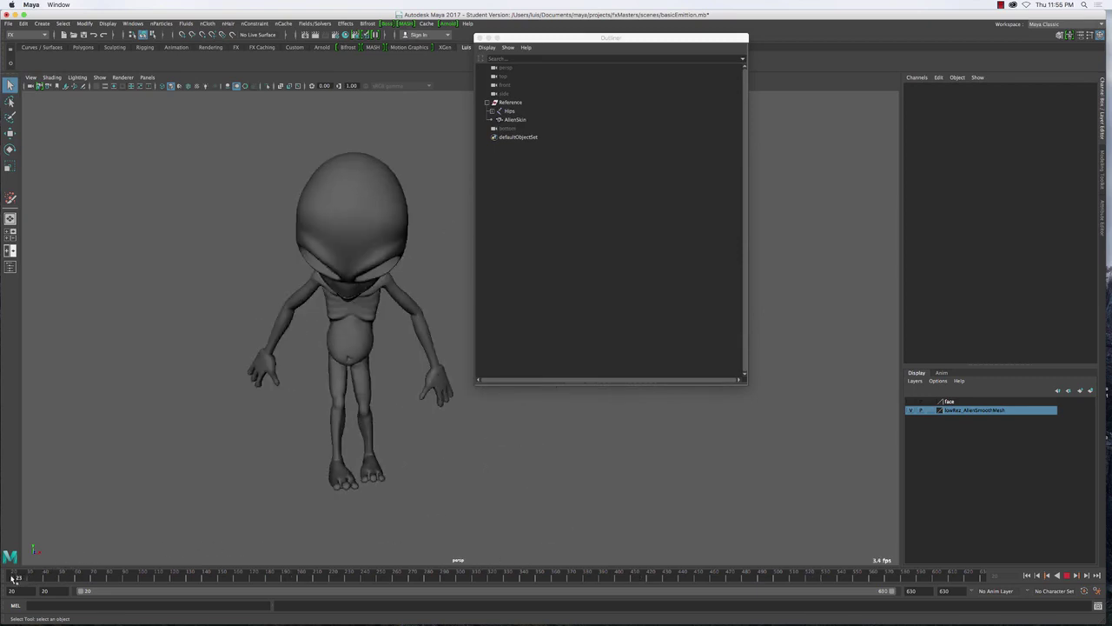
{"action": "left_click", "coordinate": [598, 256]}
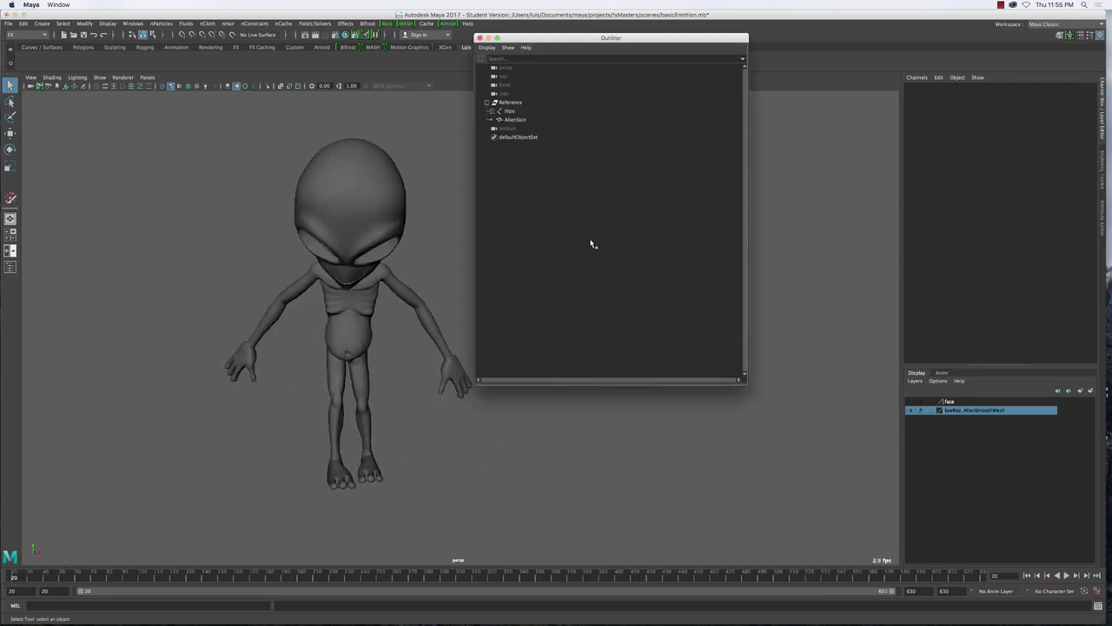
{"action": "left_click", "coordinate": [512, 104]}
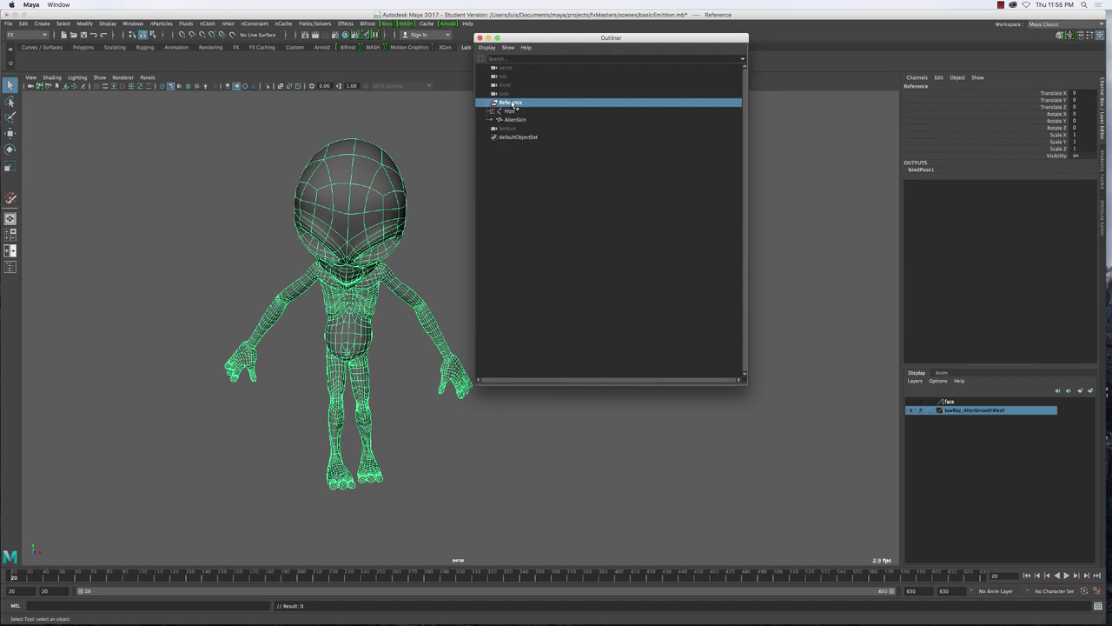
{"action": "left_click", "coordinate": [544, 237]}
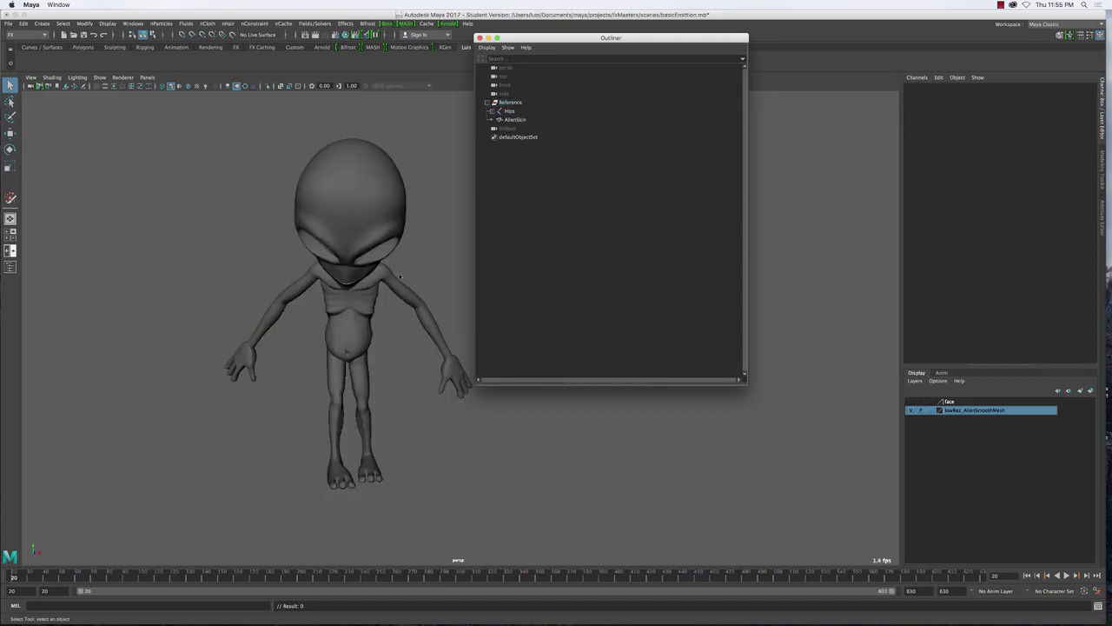
- Make AlienSkin emit legacy particles from its surface at a rate of 100 particles per second
{"action": "left_click_drag", "start_coordinate": [344, 326], "coordinate": [256, 181], "text": "alt"}
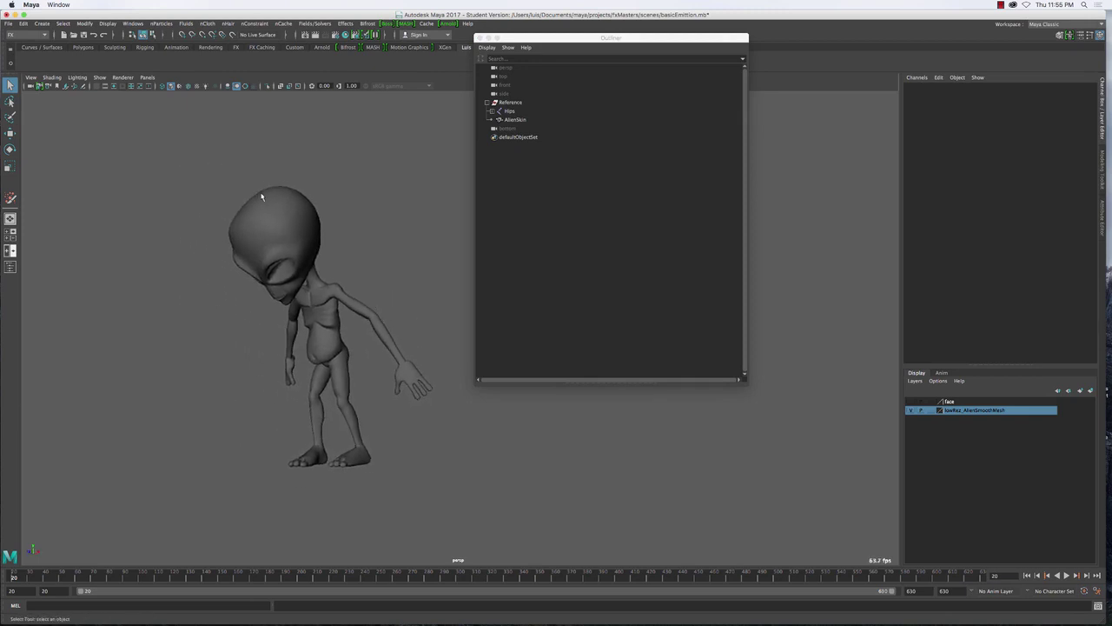
{"action": "left_click", "coordinate": [262, 195]}
{"action": "left_click", "coordinate": [160, 24]}
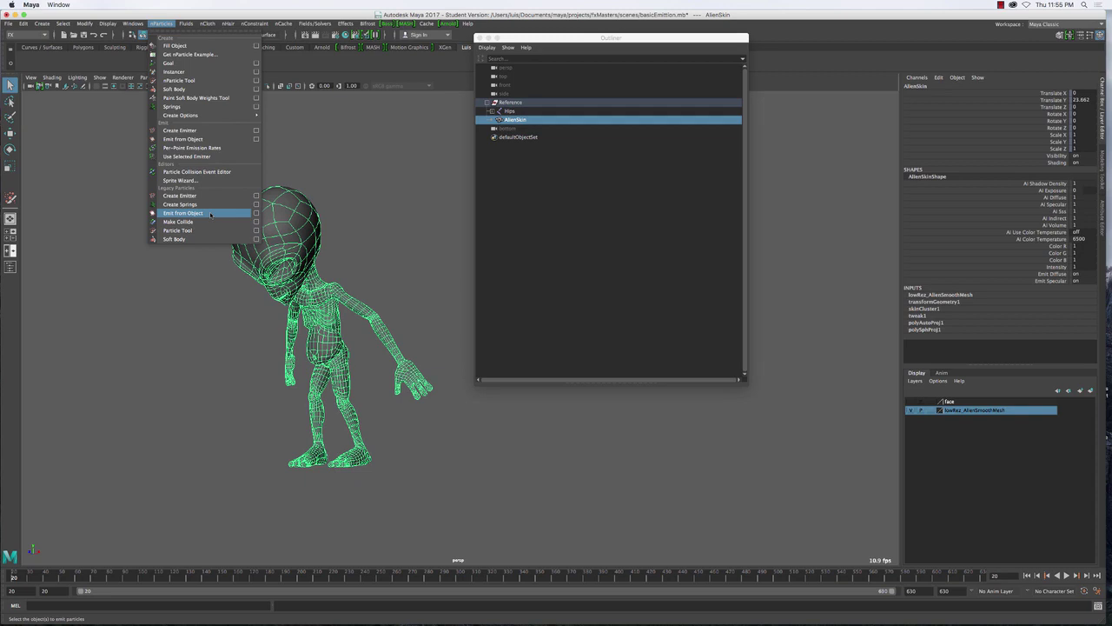
{"action": "left_click", "coordinate": [256, 213]}
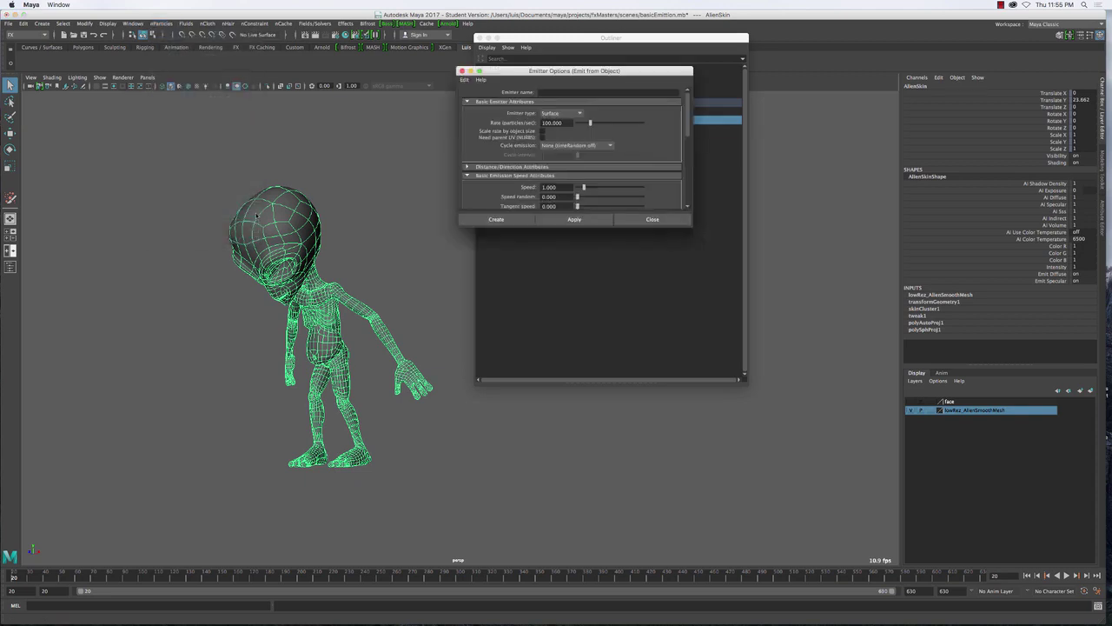
{"action": "left_click", "coordinate": [515, 219]}
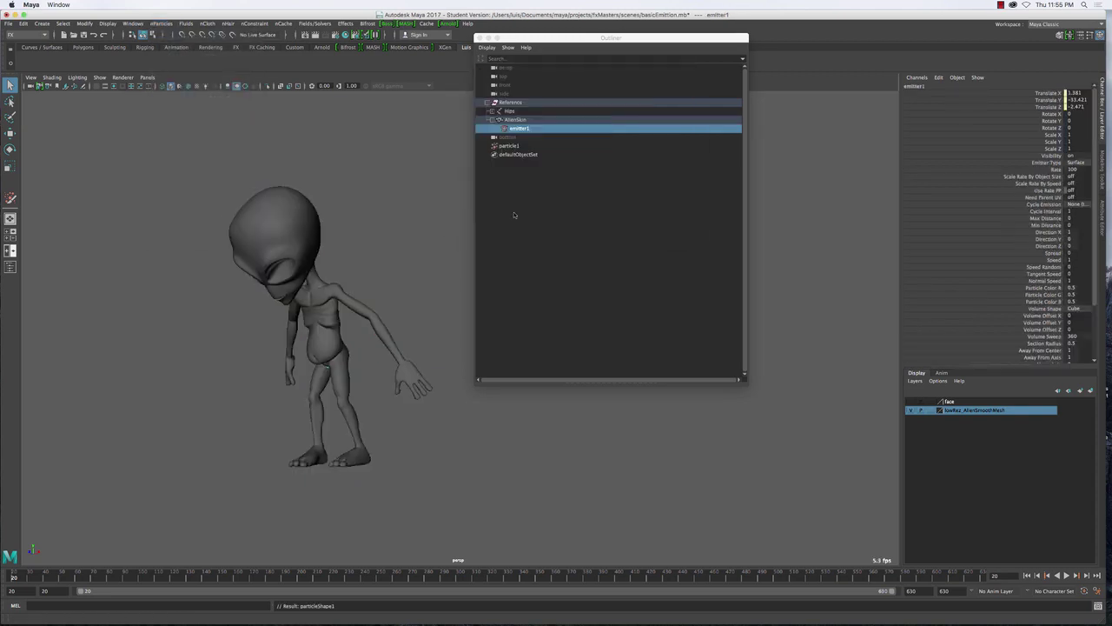
- Set the Rate of emitter1 to 1000
{"action": "left_click", "coordinate": [520, 129]}
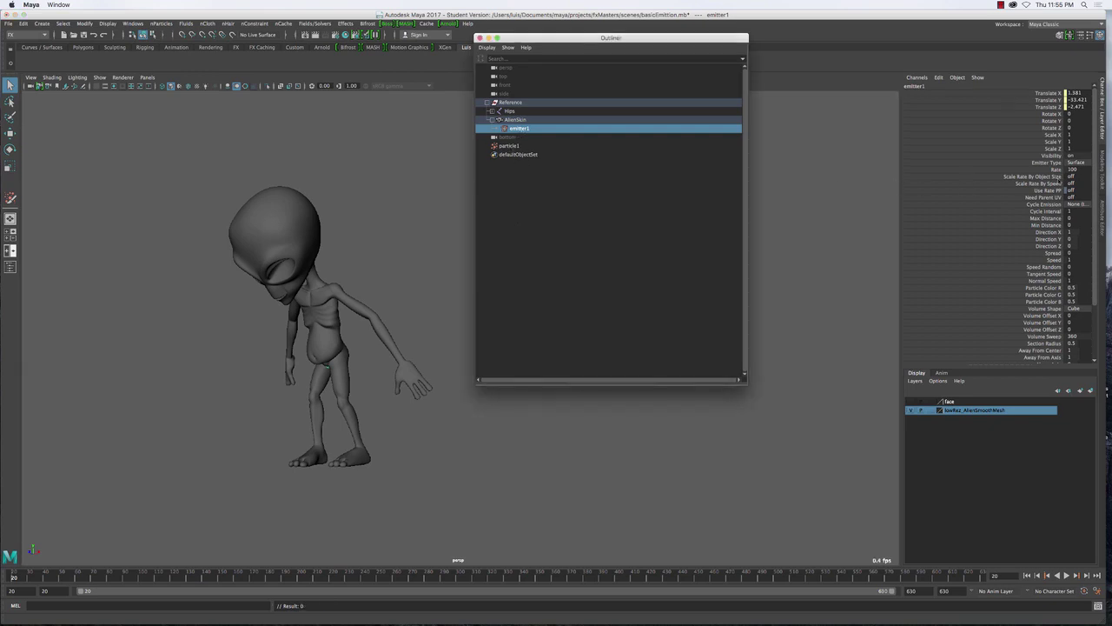
{"action": "left_click", "coordinate": [1072, 170]}
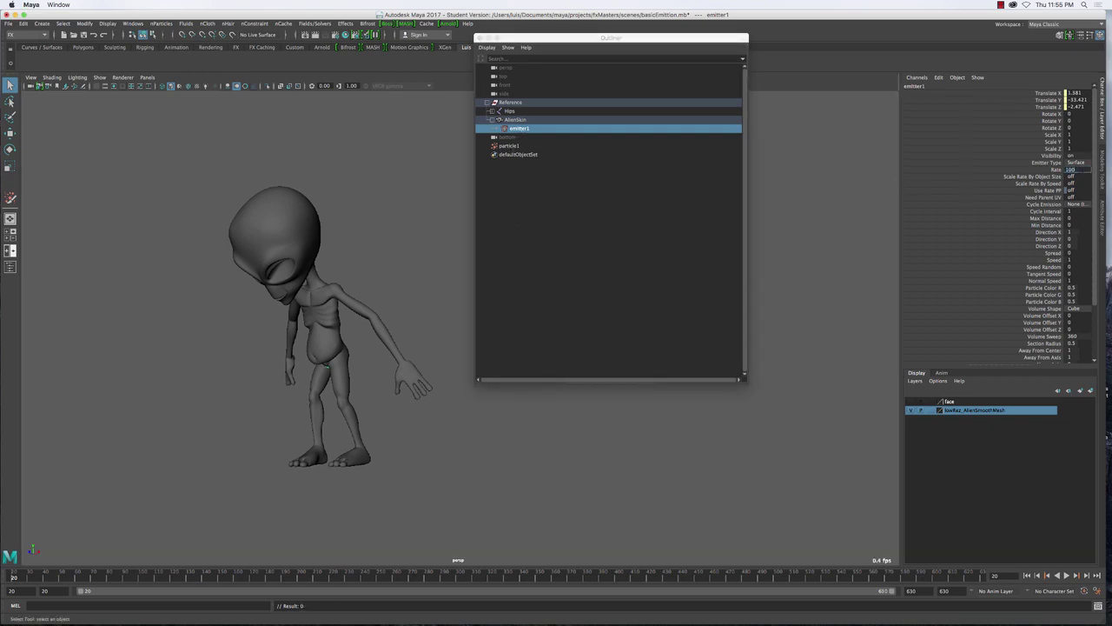
{"action": "type", "text": "1000"}
{"action": "key", "text": "Return"}
- Set particle1's Lifespan Mode to Random range and its Lifespan Random to 0.5
{"action": "left_click", "coordinate": [504, 146]}
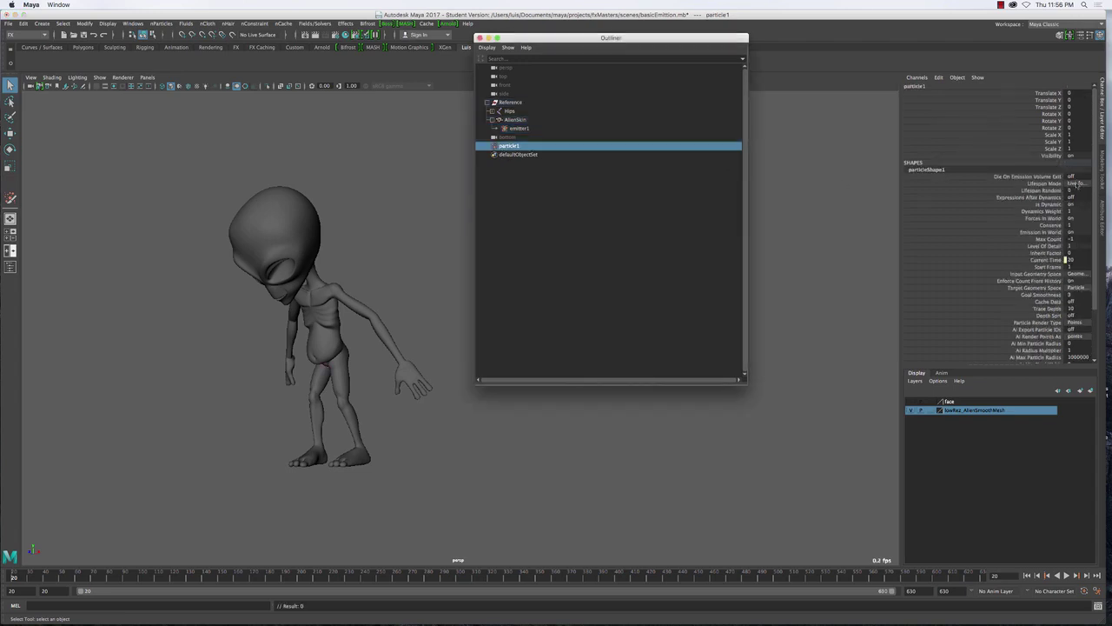
{"action": "left_click_drag", "start_coordinate": [372, 278], "coordinate": [214, 322], "text": "alt"}
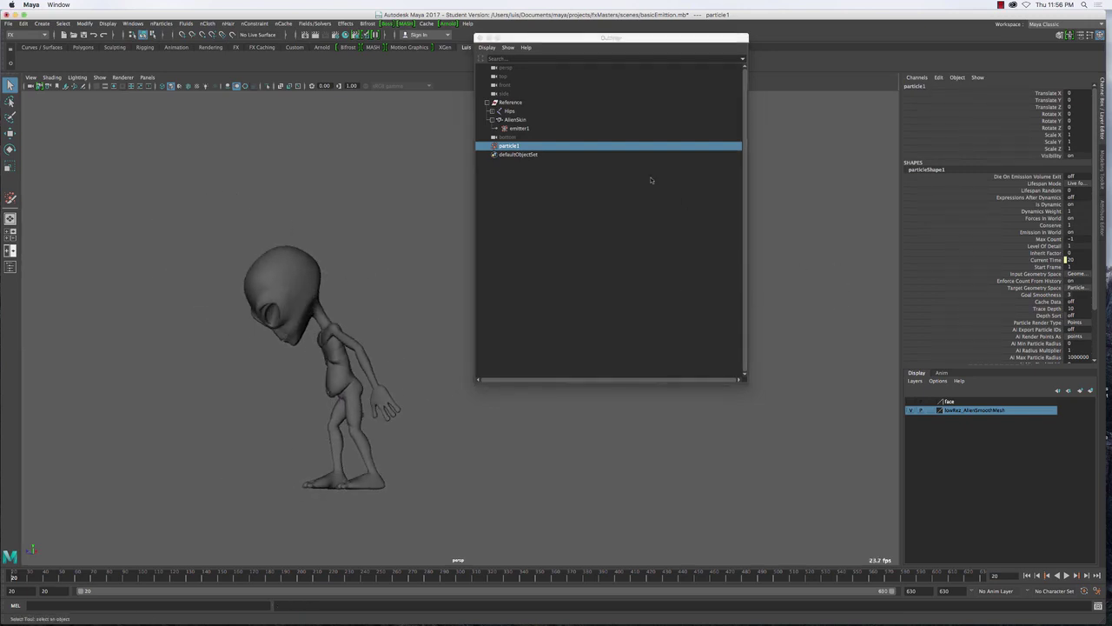
{"action": "left_click", "coordinate": [1077, 184]}
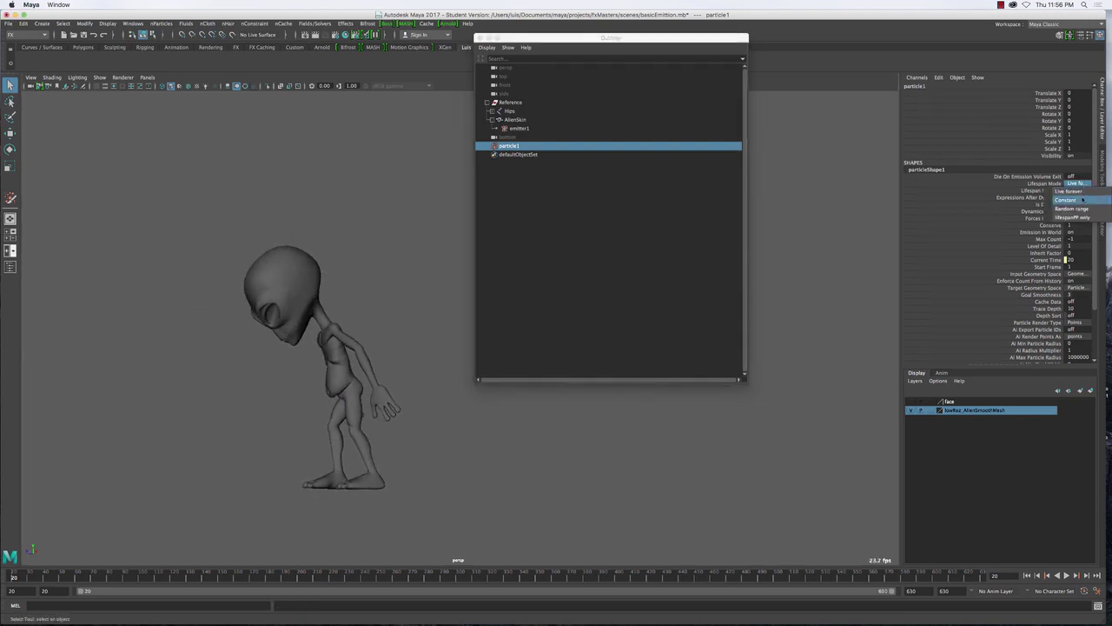
{"action": "left_click", "coordinate": [1082, 210]}
{"action": "scroll", "coordinate": [1022, 247], "scroll_direction": "down", "scroll_amount": 3}
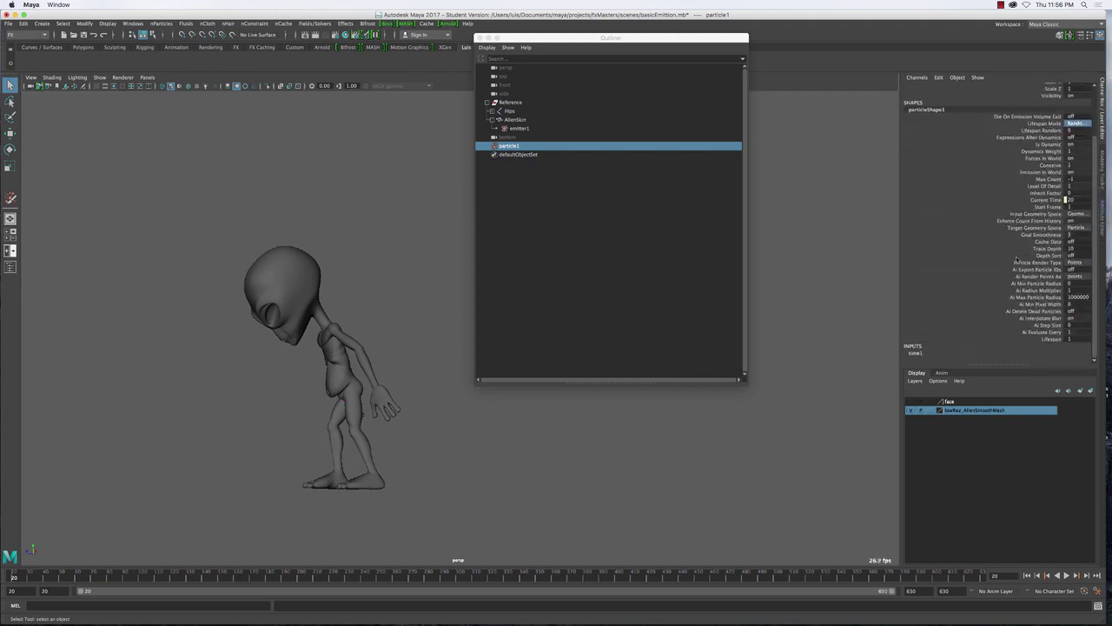
{"action": "double_click", "coordinate": [1070, 339]}
{"action": "left_click", "coordinate": [1074, 339]}
{"action": "scroll", "coordinate": [1000, 189], "scroll_direction": "up", "scroll_amount": 3}
{"action": "double_click", "coordinate": [1071, 169]}
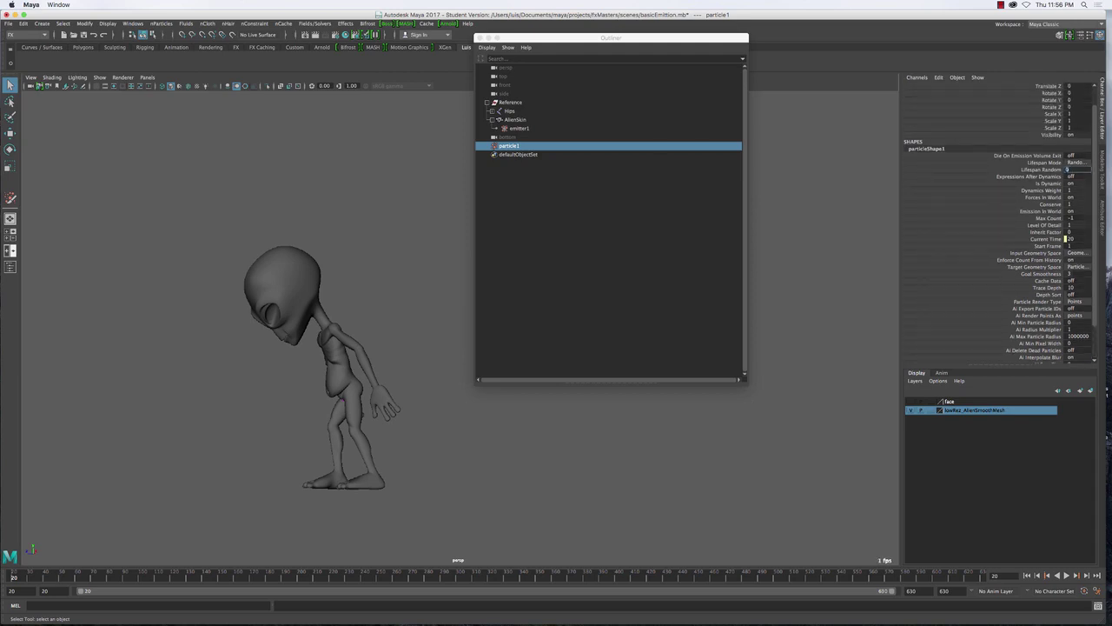
{"action": "type", "text": "0.5"}
{"action": "key", "text": "Return"}
- Set particle1's Start Frame to 20 to match the start of the playback range
{"action": "key", "text": "alt+v"}
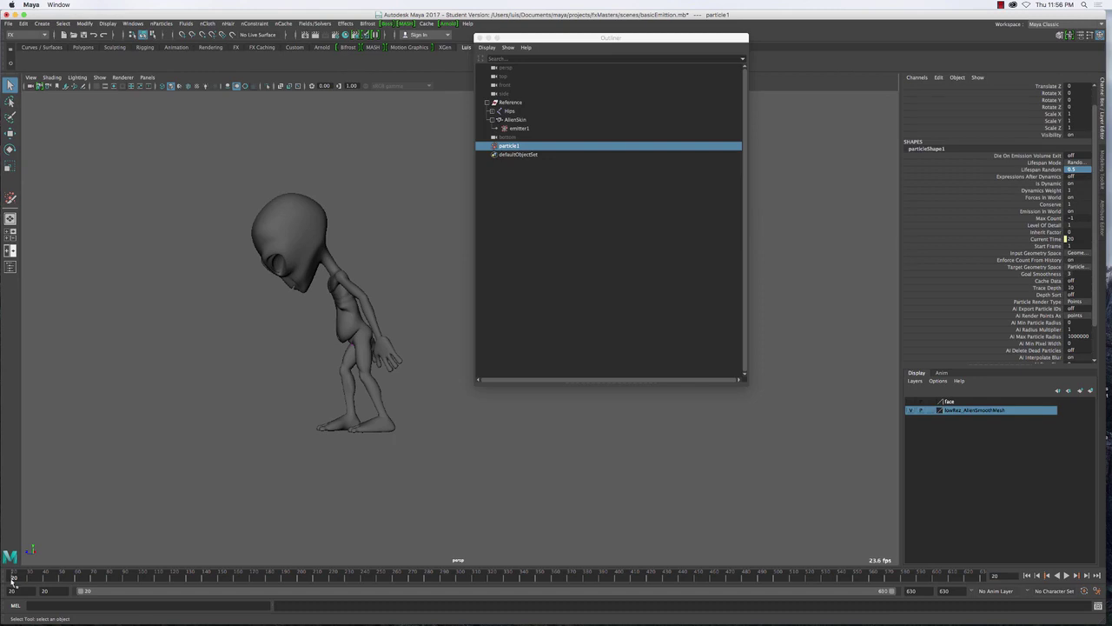
{"action": "left_click", "coordinate": [515, 147]}
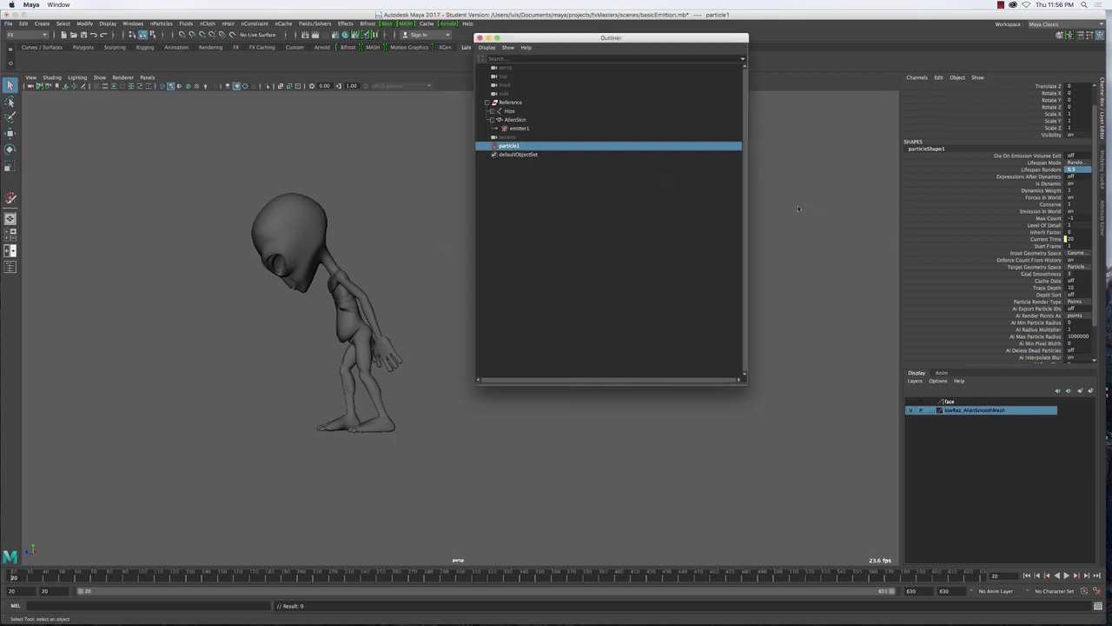
{"action": "left_click", "coordinate": [1078, 247]}
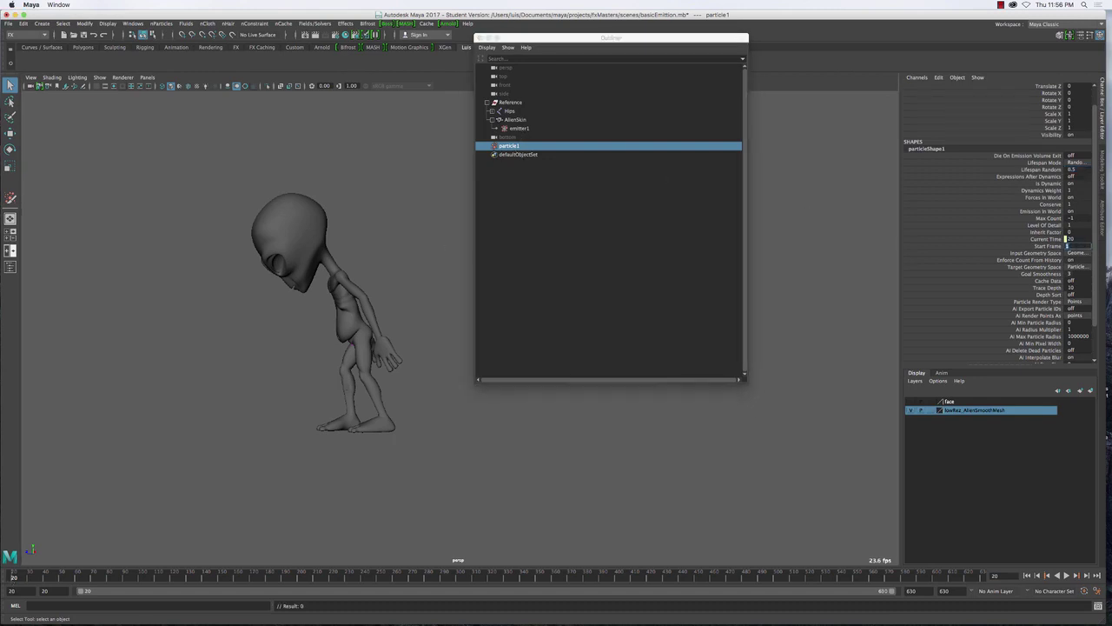
{"action": "double_click", "coordinate": [1077, 245]}
- Play the simulation up to frame 37 and inspect the emitted particles around the alien in wireframe display
{"action": "left_click", "coordinate": [1066, 575]}
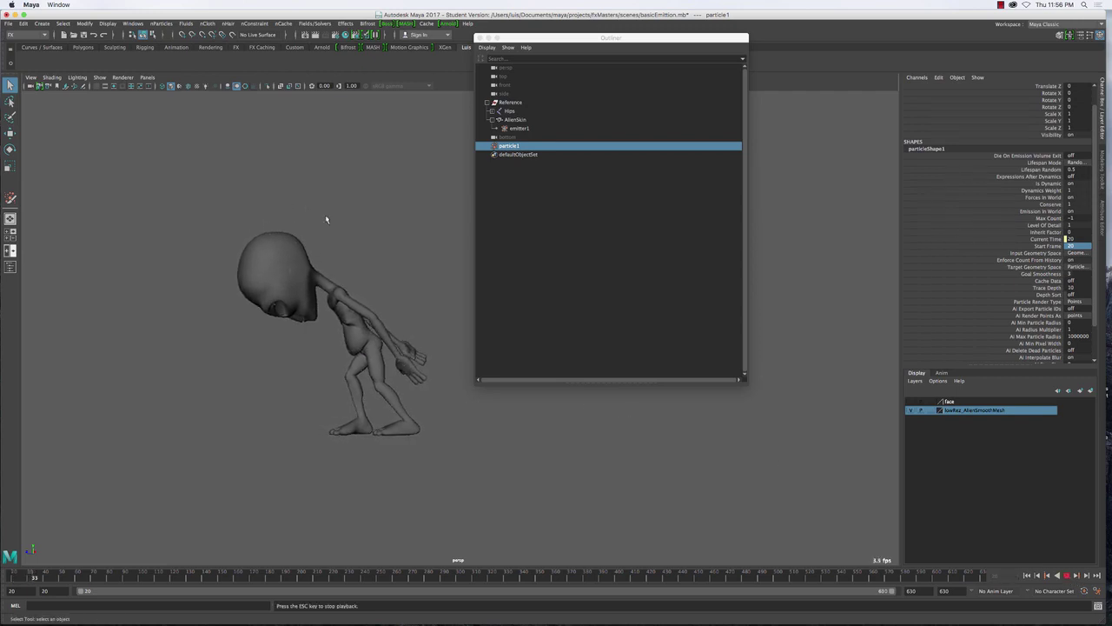
{"action": "key", "text": "Escape"}
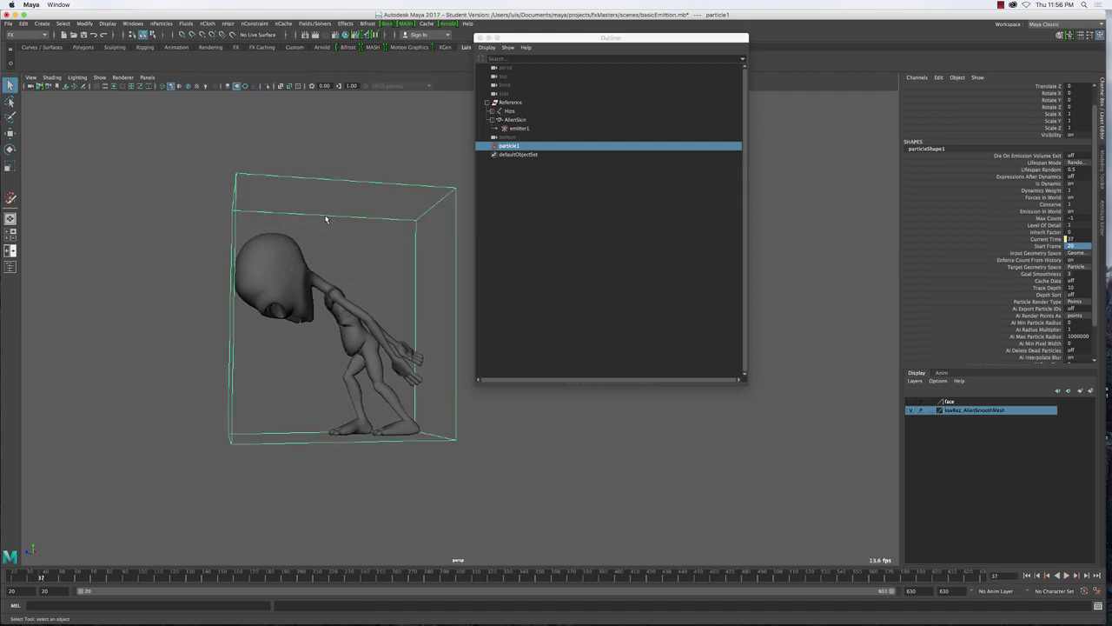
{"action": "key", "text": "4"}
{"action": "left_click_drag", "start_coordinate": [333, 276], "coordinate": [297, 271], "text": "alt"}
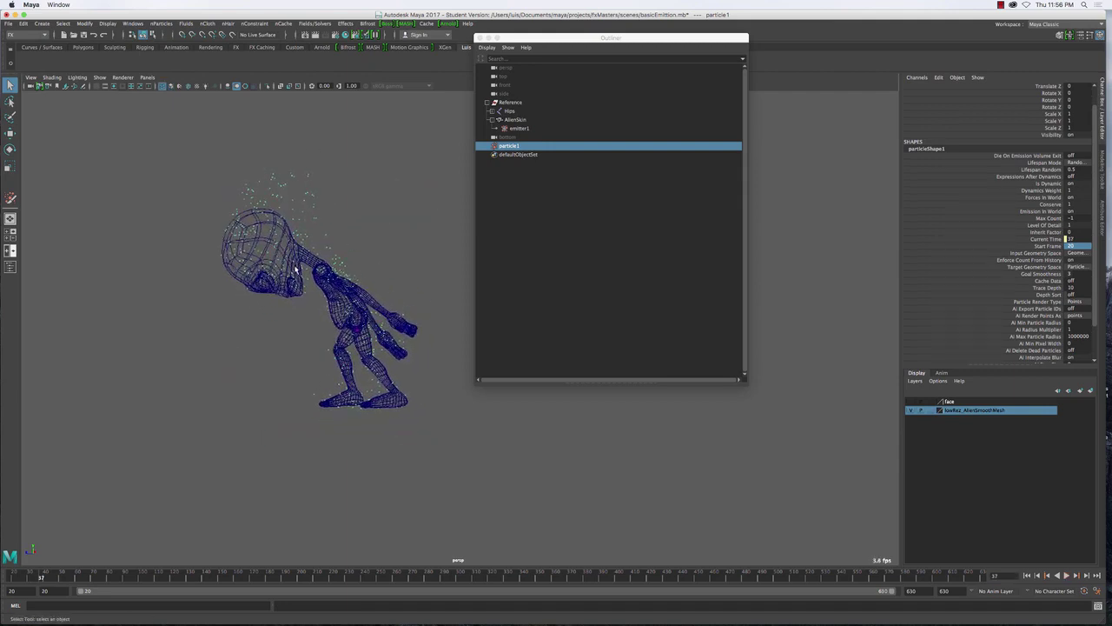
- Preview the particle emission up to frame 86 and check the Time Slider playback preferences without changing them
{"action": "left_click", "coordinate": [1067, 575]}
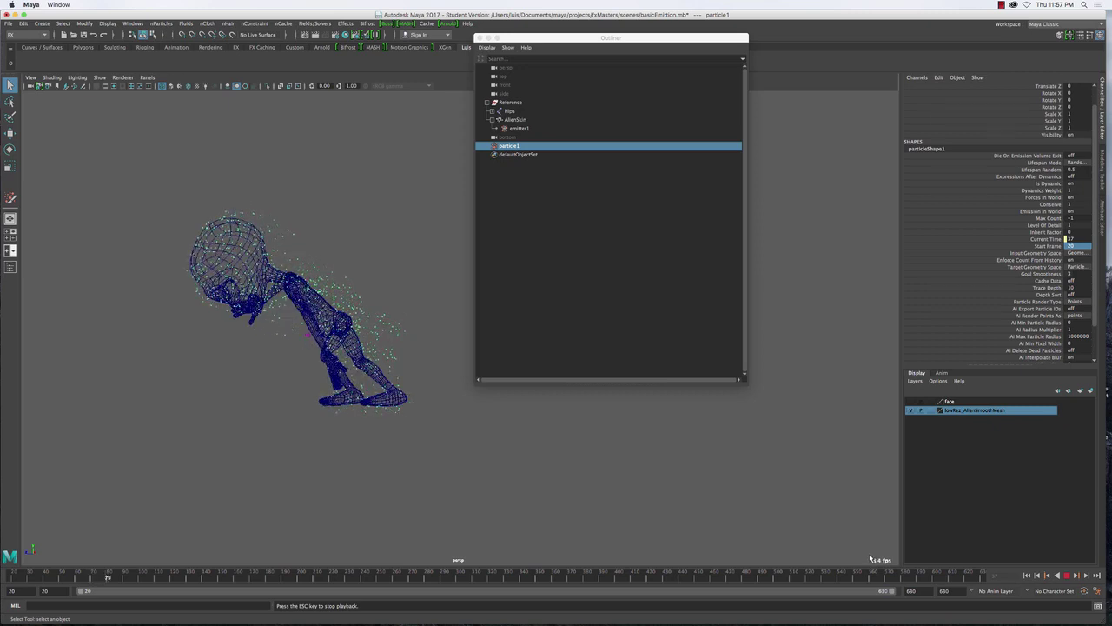
{"action": "left_click", "coordinate": [280, 393]}
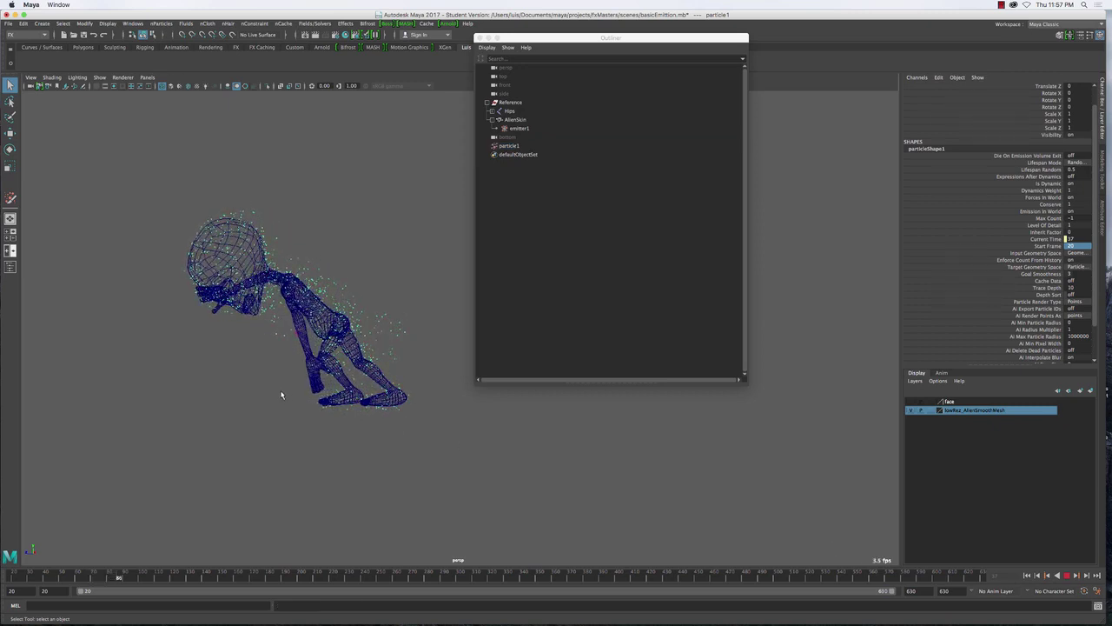
{"action": "left_click_drag", "start_coordinate": [254, 211], "coordinate": [260, 213]}
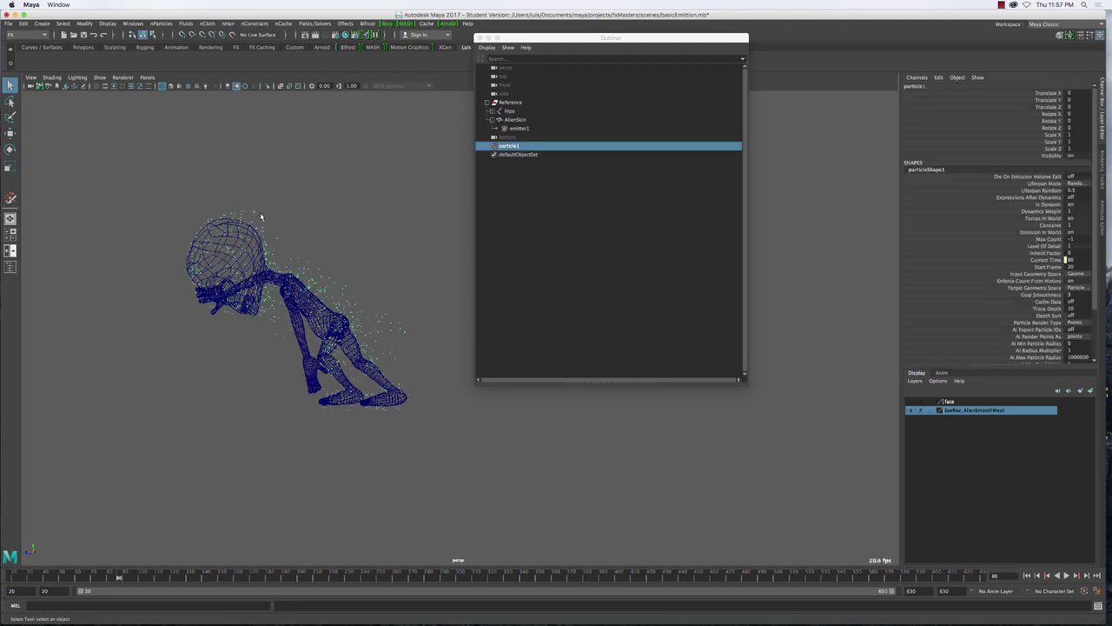
{"action": "left_click", "coordinate": [1097, 590]}
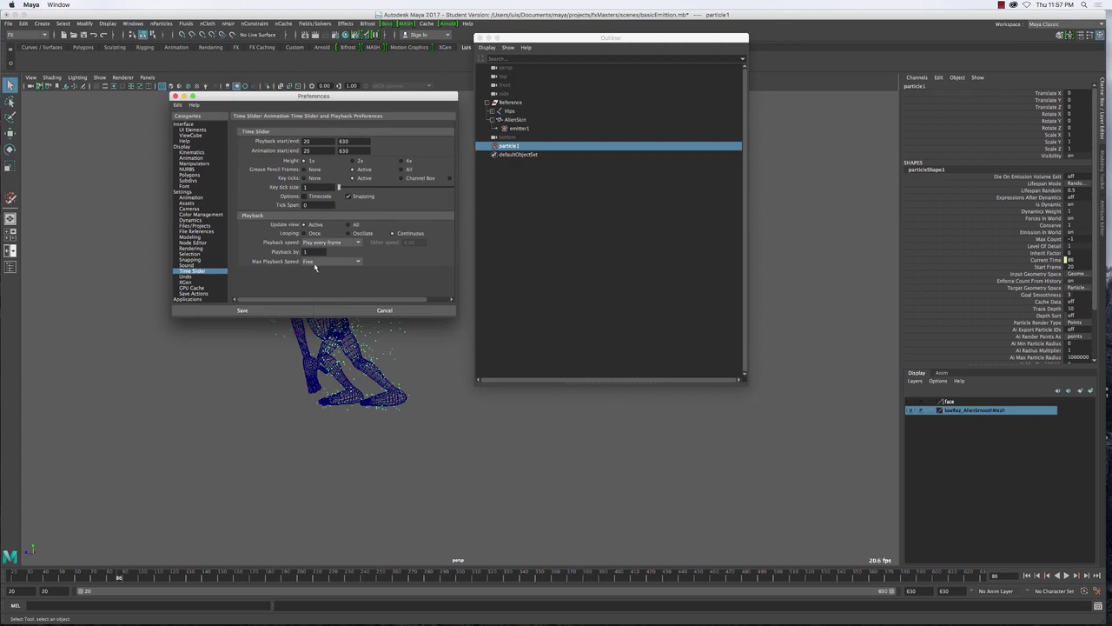
{"action": "left_click", "coordinate": [395, 310]}
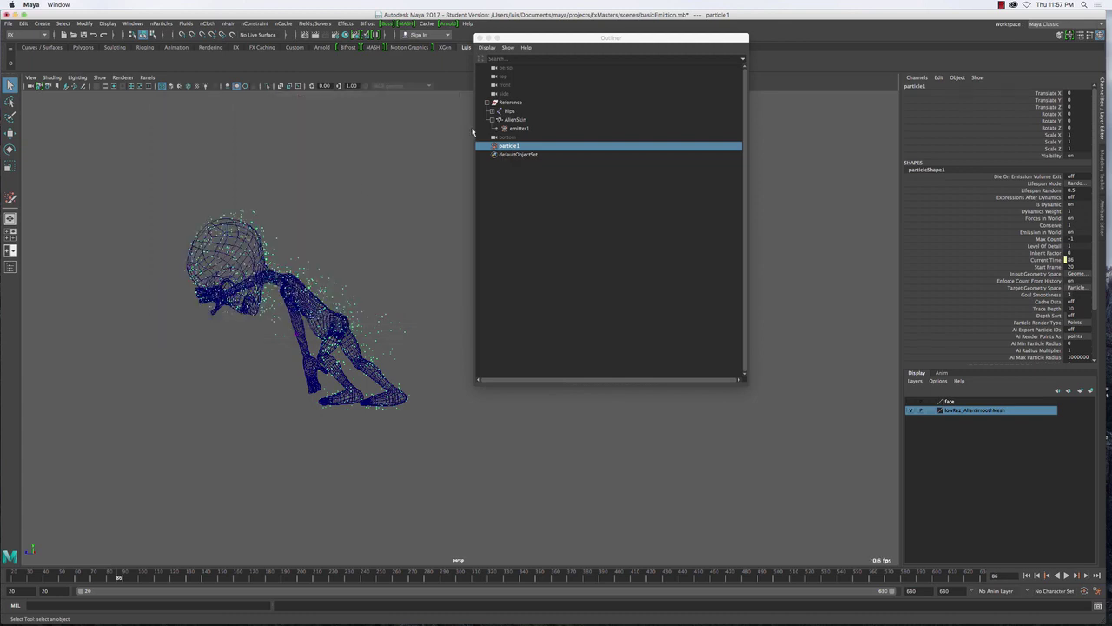
- Select the AlienSkin mesh and rewind the animation to frame 20
{"action": "left_click", "coordinate": [250, 239]}
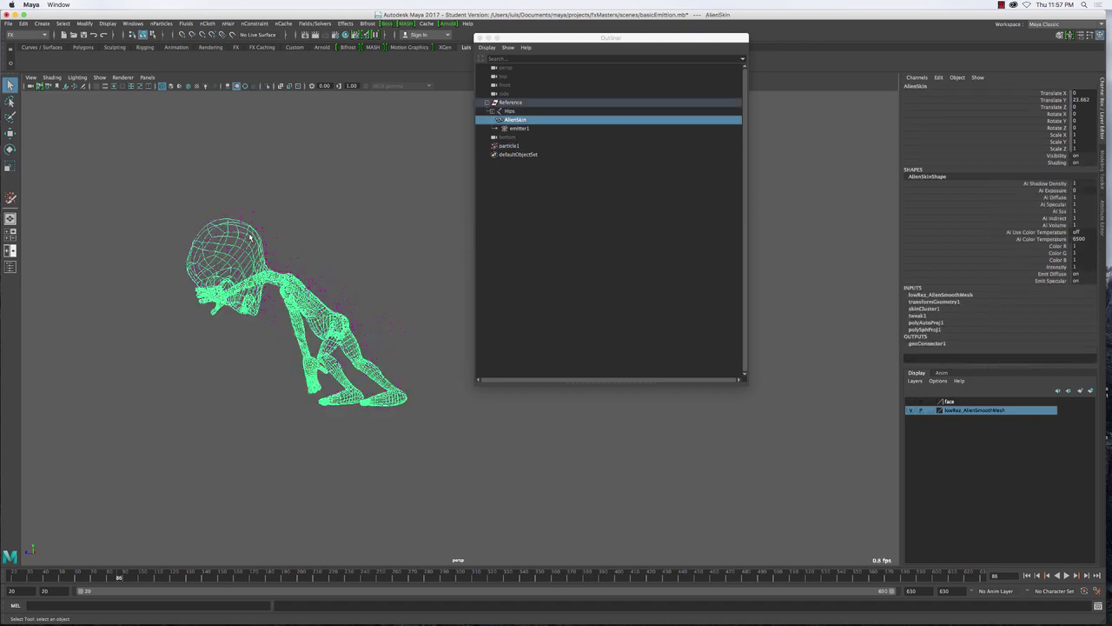
{"action": "left_click", "coordinate": [1027, 575]}
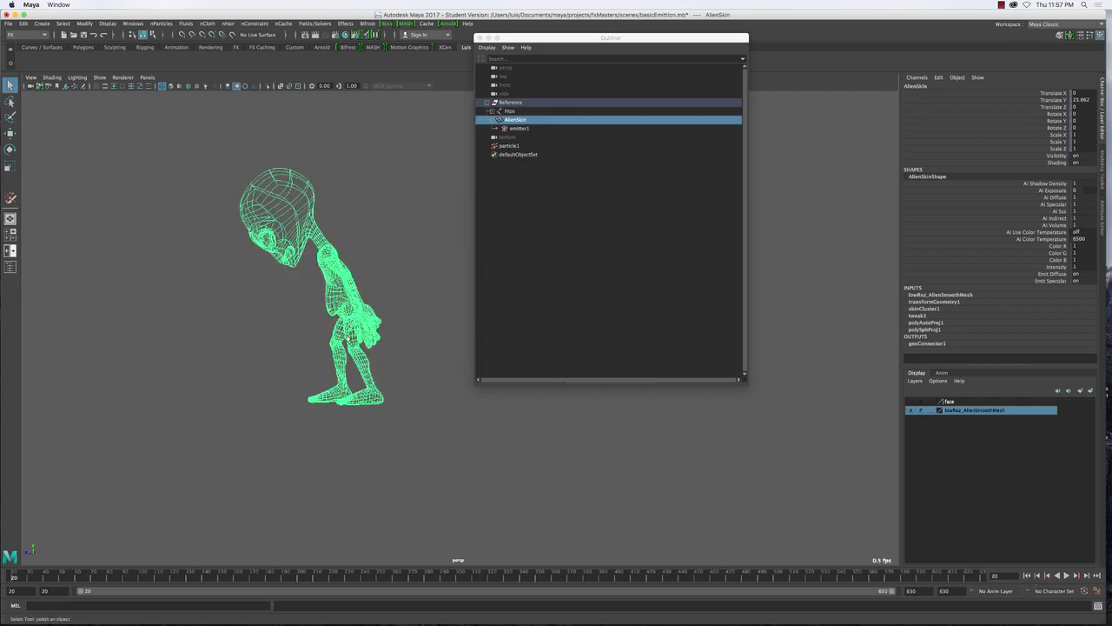
{"action": "middle_click_drag", "start_coordinate": [310, 322], "coordinate": [328, 380], "text": "alt"}
{"action": "left_click_drag", "start_coordinate": [327, 381], "coordinate": [363, 389], "text": "alt"}
{"action": "middle_click_drag", "start_coordinate": [363, 390], "coordinate": [425, 402], "text": "alt"}
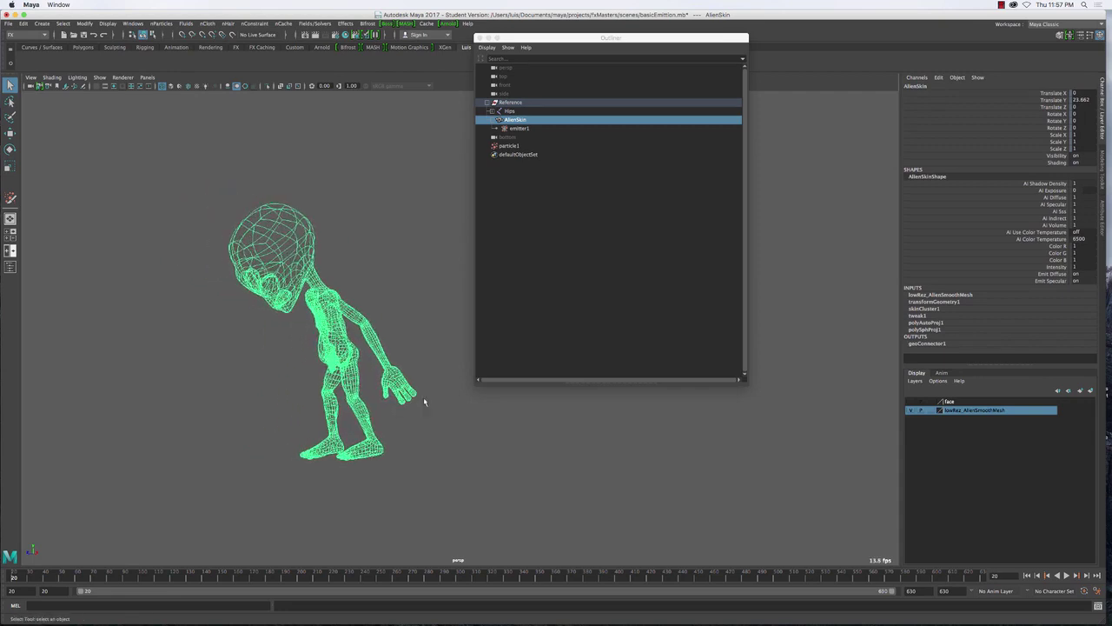
- Set emitter1's Rate to 5000
{"action": "left_click", "coordinate": [518, 128]}
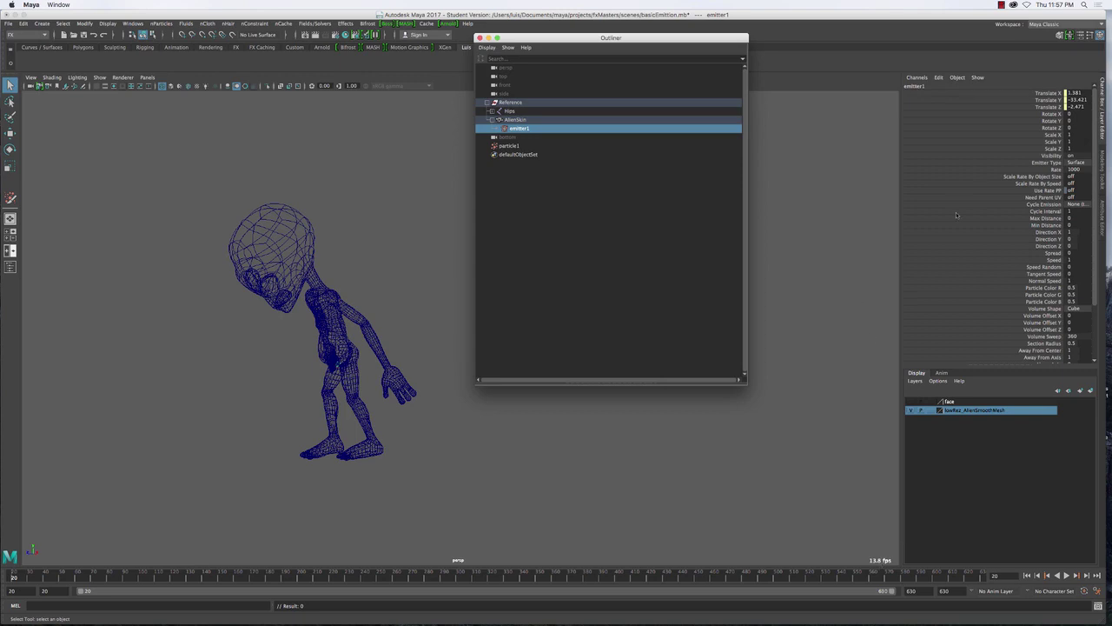
{"action": "left_click", "coordinate": [513, 119]}
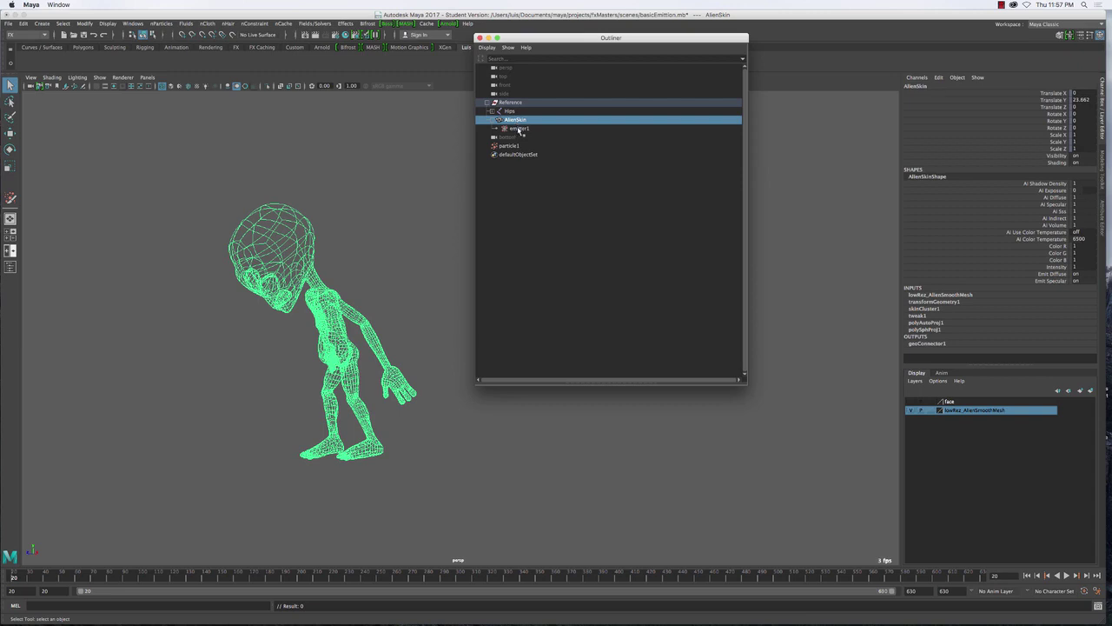
{"action": "left_click", "coordinate": [519, 129]}
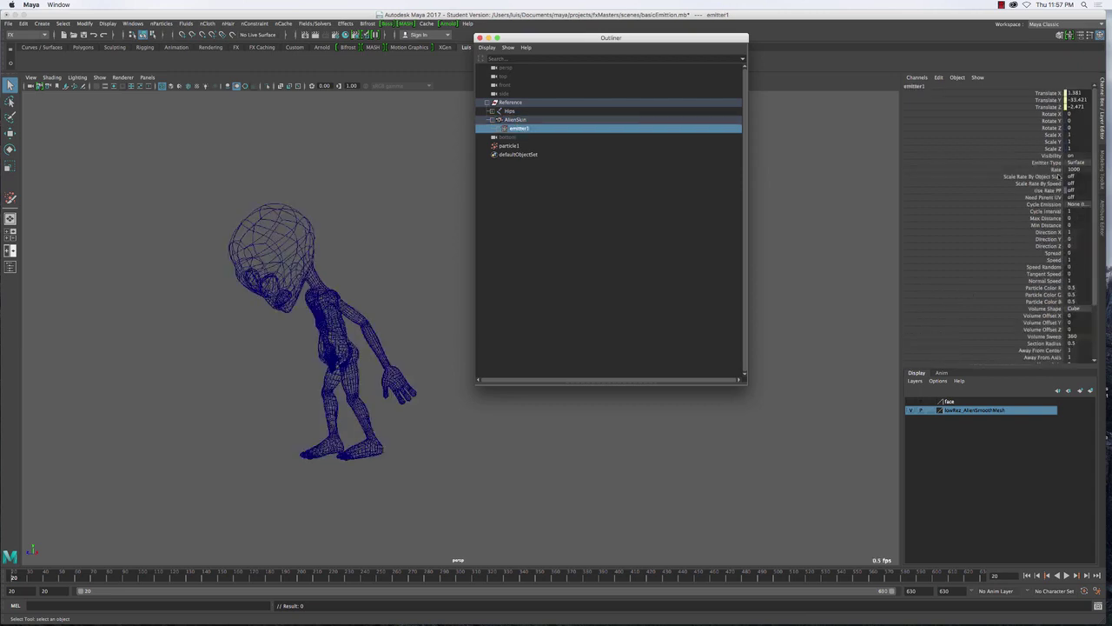
{"action": "left_click", "coordinate": [1079, 169]}
{"action": "key", "text": "Return"}
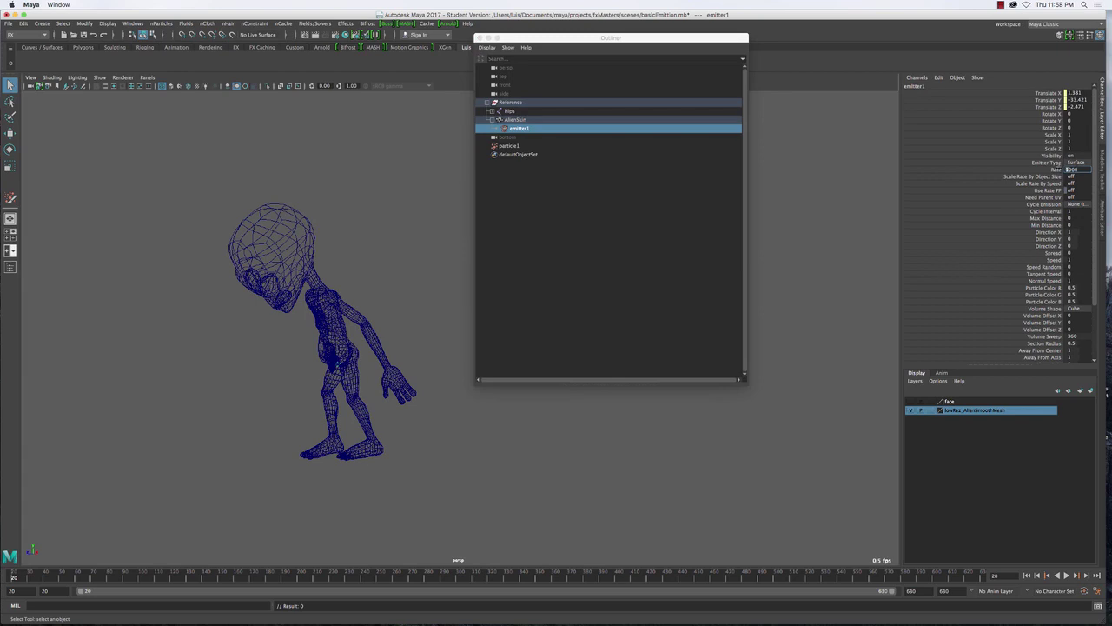
{"action": "left_click", "coordinate": [1078, 170]}
- Play the simulation from the start to frame 64, select the emitted particles and inspect them around the alien
{"action": "left_click", "coordinate": [1035, 578]}
{"action": "left_click", "coordinate": [1066, 575]}
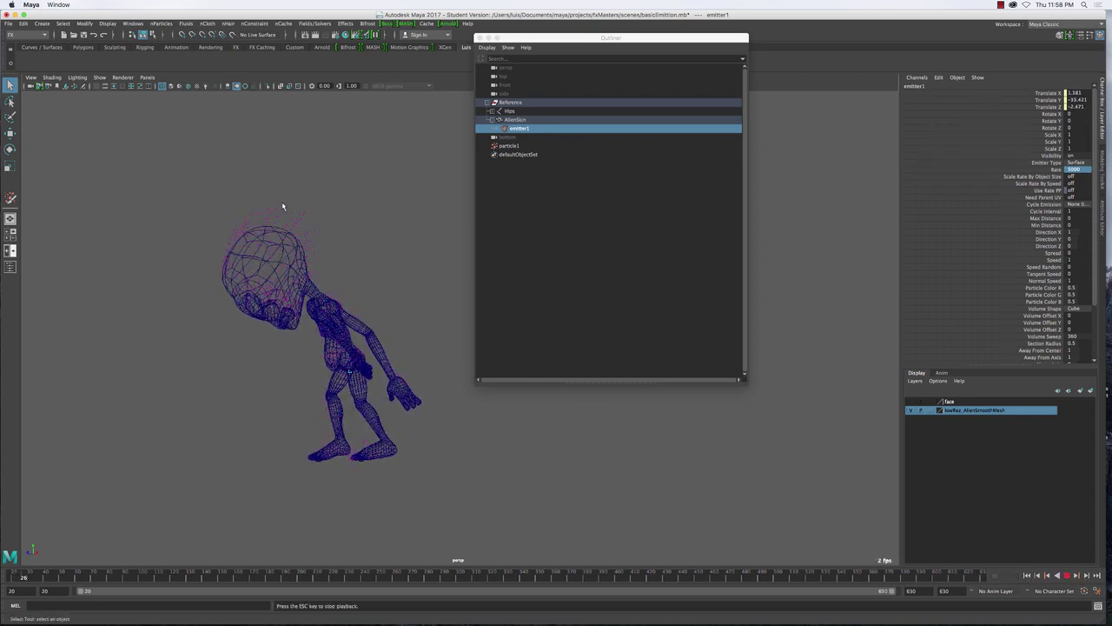
{"action": "left_click", "coordinate": [303, 219]}
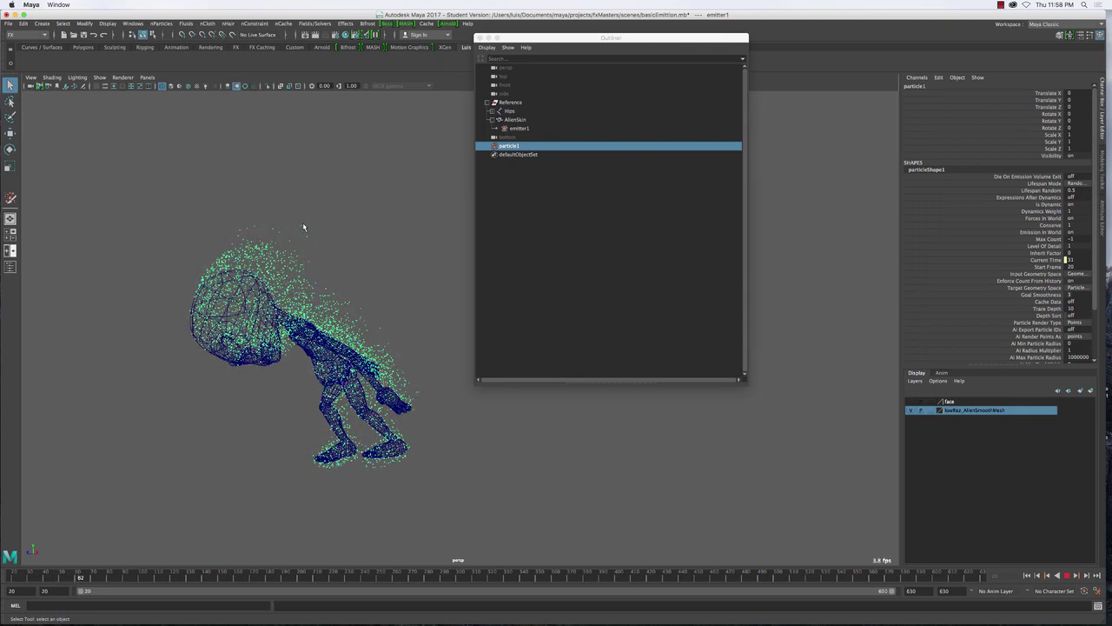
{"action": "key", "text": "Escape"}
{"action": "left_click_drag", "start_coordinate": [302, 325], "coordinate": [408, 346], "text": "alt"}
{"action": "left_click_drag", "start_coordinate": [517, 38], "coordinate": [722, 38]}
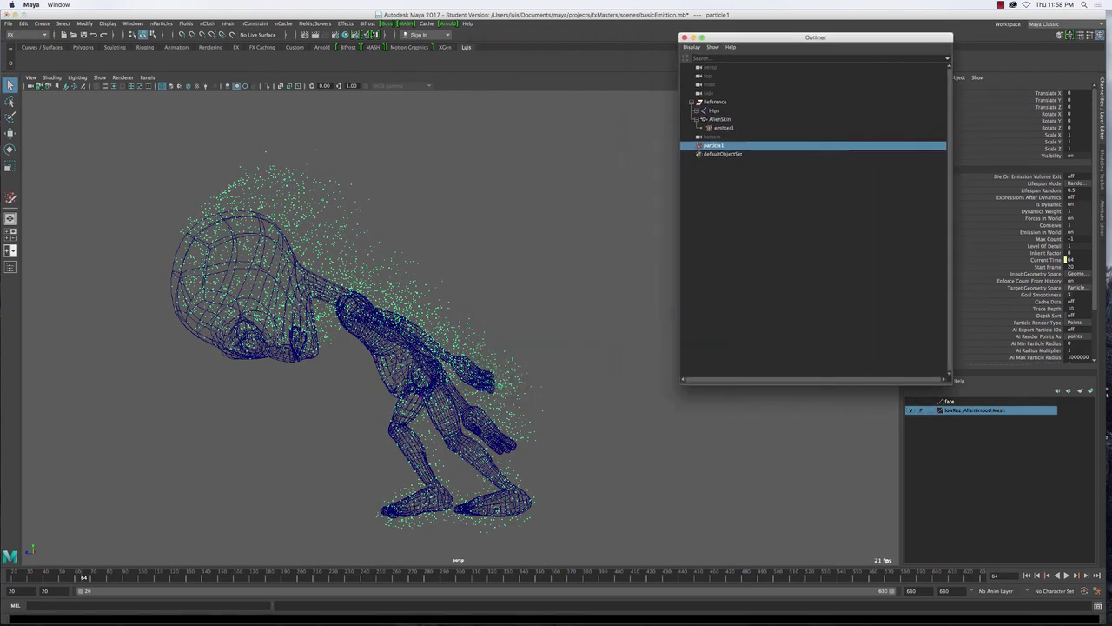
- Open the Render View and review the list of available renderers without changing the current one
{"action": "left_click", "coordinate": [314, 35]}
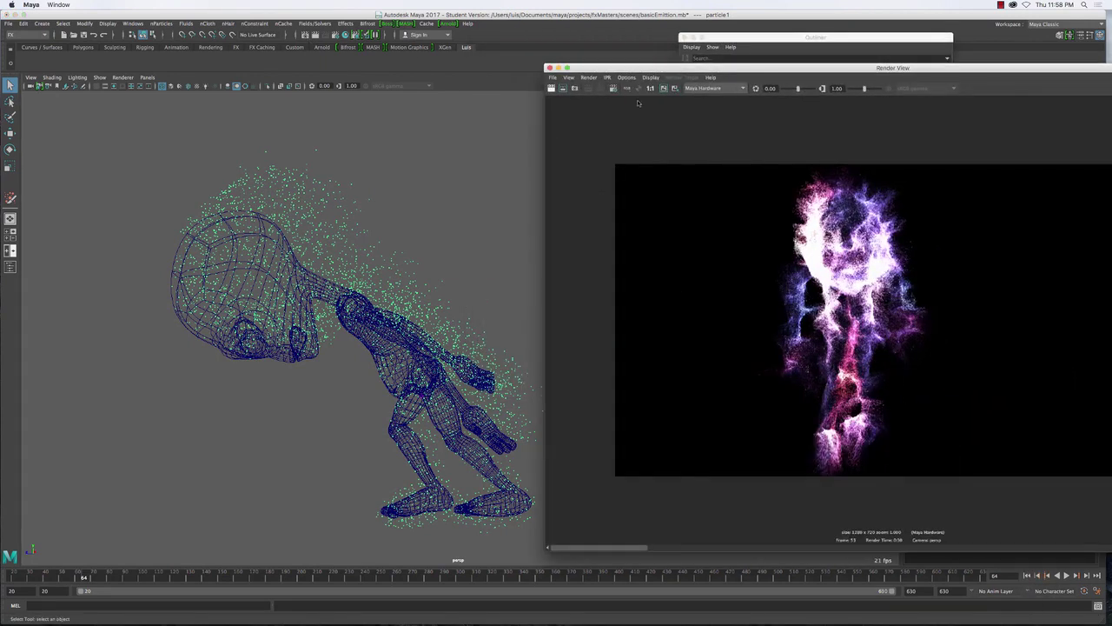
{"action": "left_click_drag", "start_coordinate": [635, 70], "coordinate": [485, 40]}
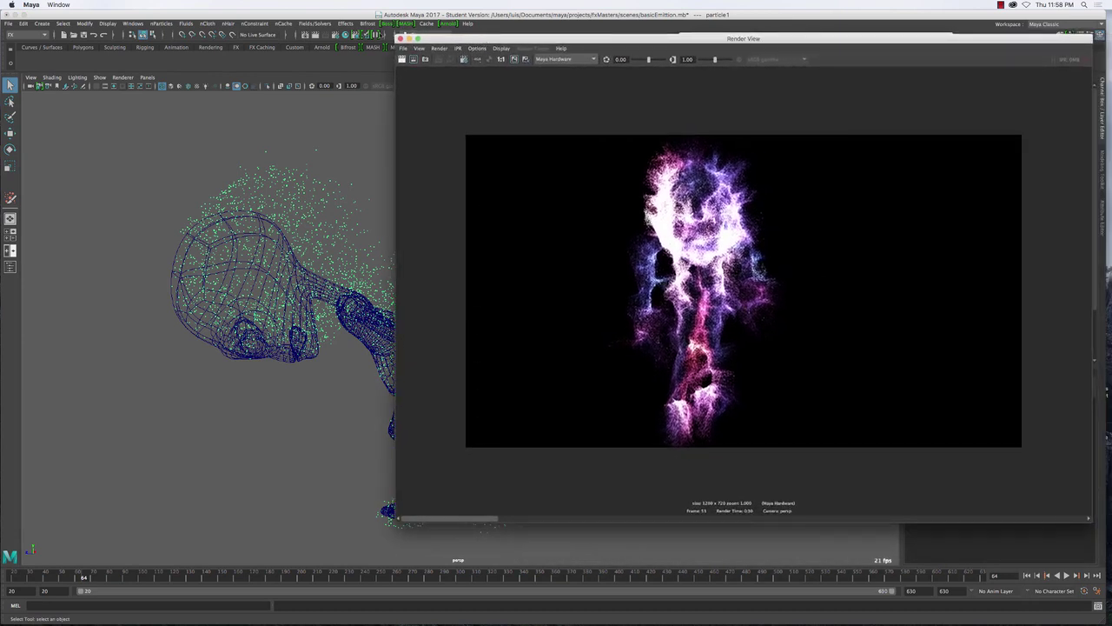
{"action": "left_click_drag", "start_coordinate": [424, 42], "coordinate": [425, 57]}
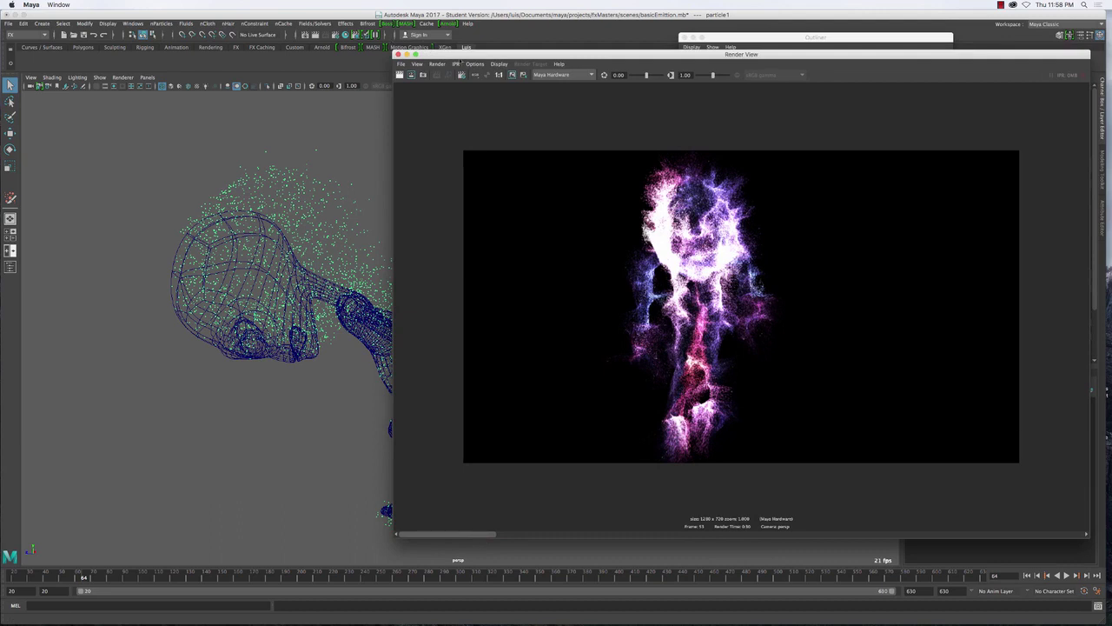
{"action": "left_click", "coordinate": [570, 76]}
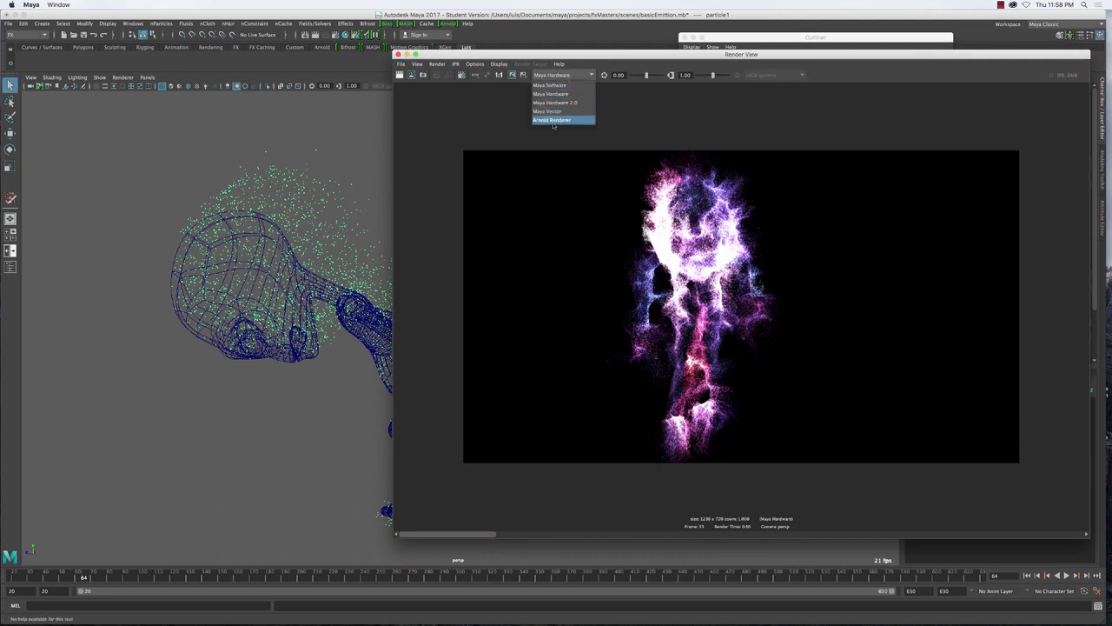
{"action": "left_click", "coordinate": [660, 124]}
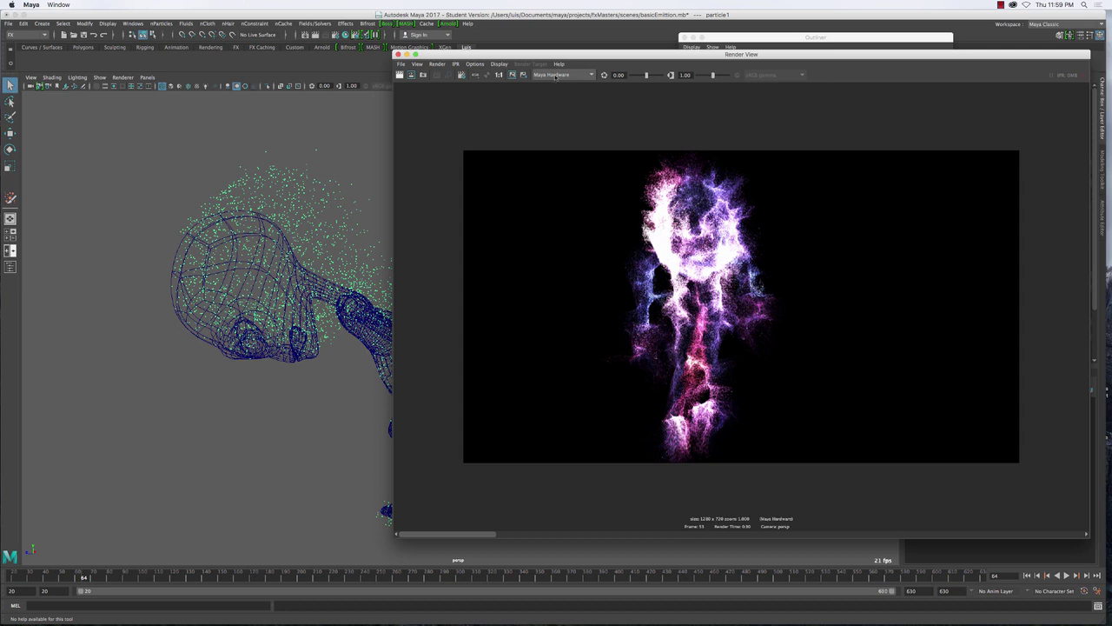
- Switch the renderer to Maya Software, render frame 64 and check the alpha channel
{"action": "left_click", "coordinate": [556, 75]}
{"action": "left_click", "coordinate": [556, 85]}
{"action": "left_click", "coordinate": [400, 77]}
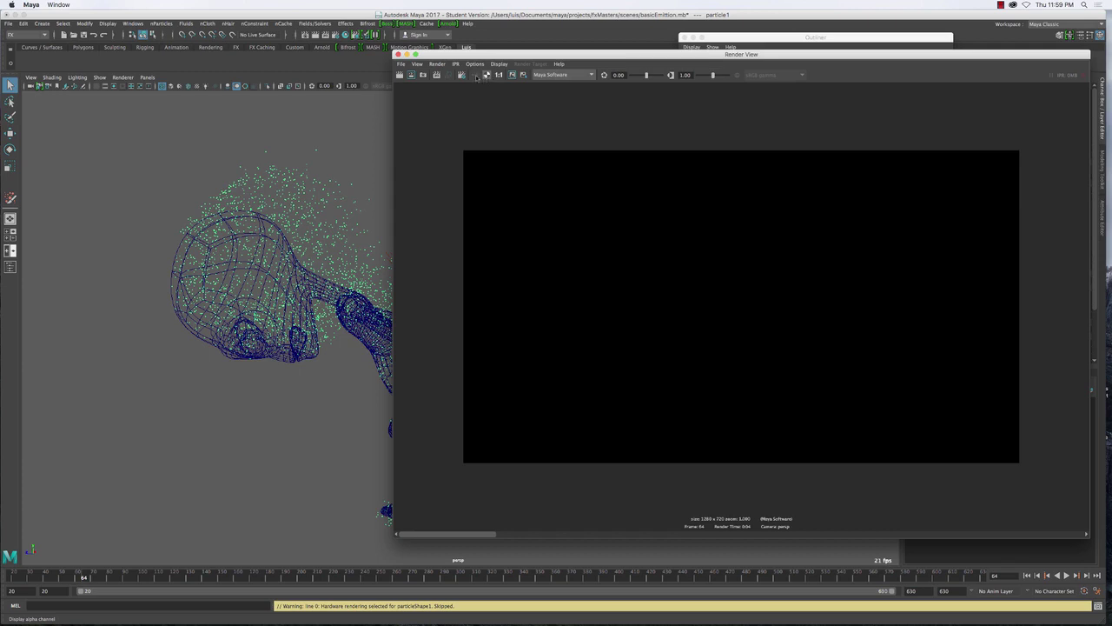
{"action": "left_click", "coordinate": [476, 76]}
{"action": "left_click", "coordinate": [282, 177]}
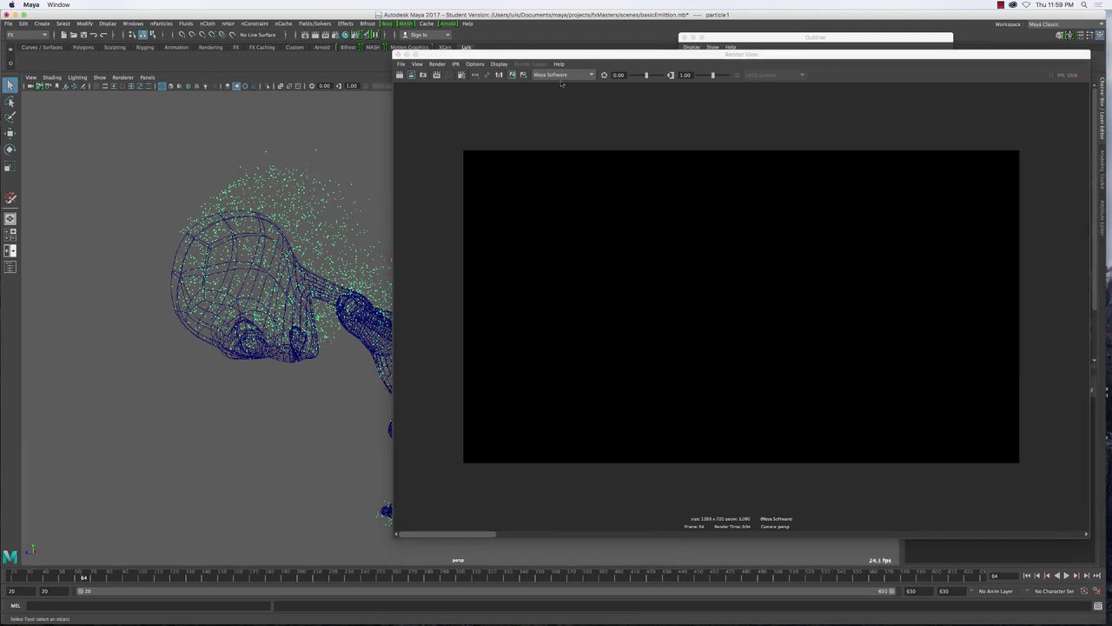
- Try particle1's Particle Render Type as MultiPoint and as Spheres, and deselect the particles to view them
{"action": "left_click_drag", "start_coordinate": [573, 56], "coordinate": [192, 416]}
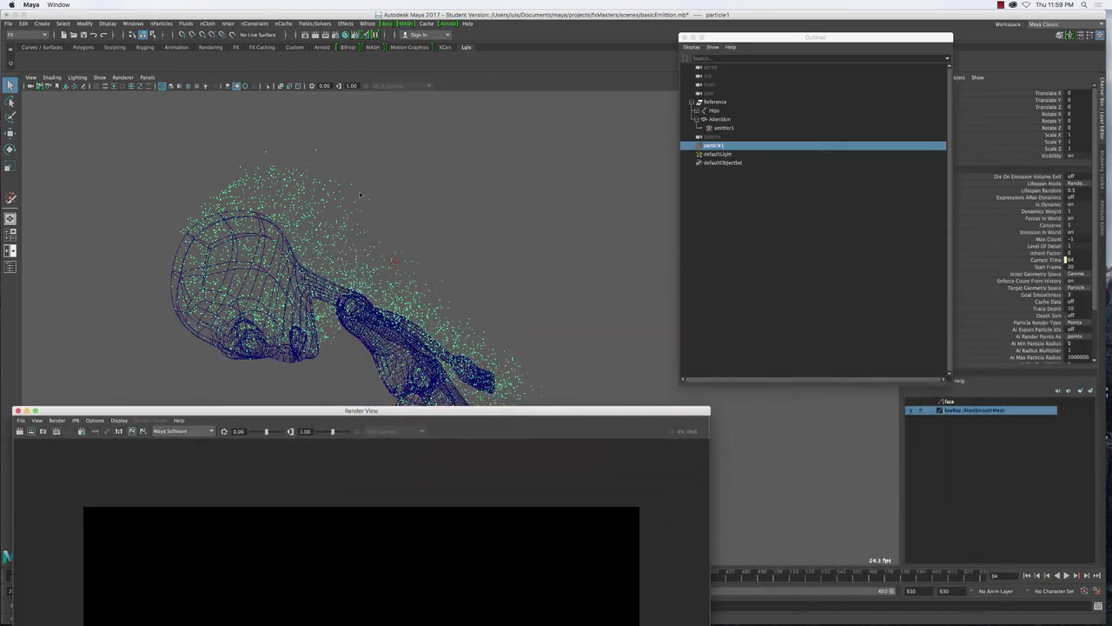
{"action": "left_click", "coordinate": [747, 264]}
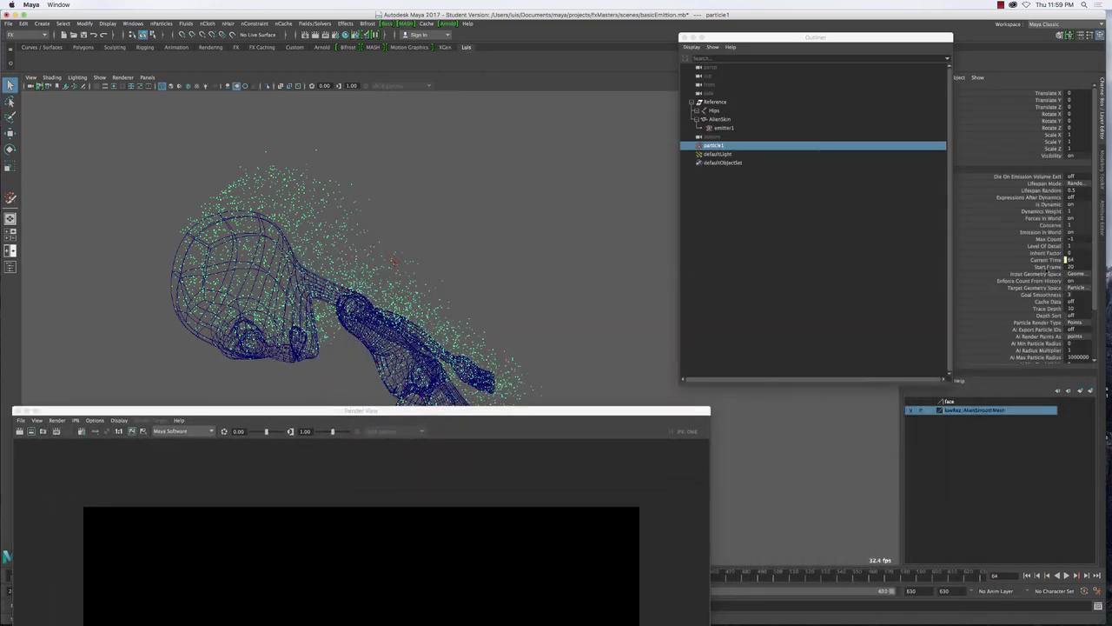
{"action": "scroll", "coordinate": [1042, 284], "scroll_direction": "down", "scroll_amount": 3}
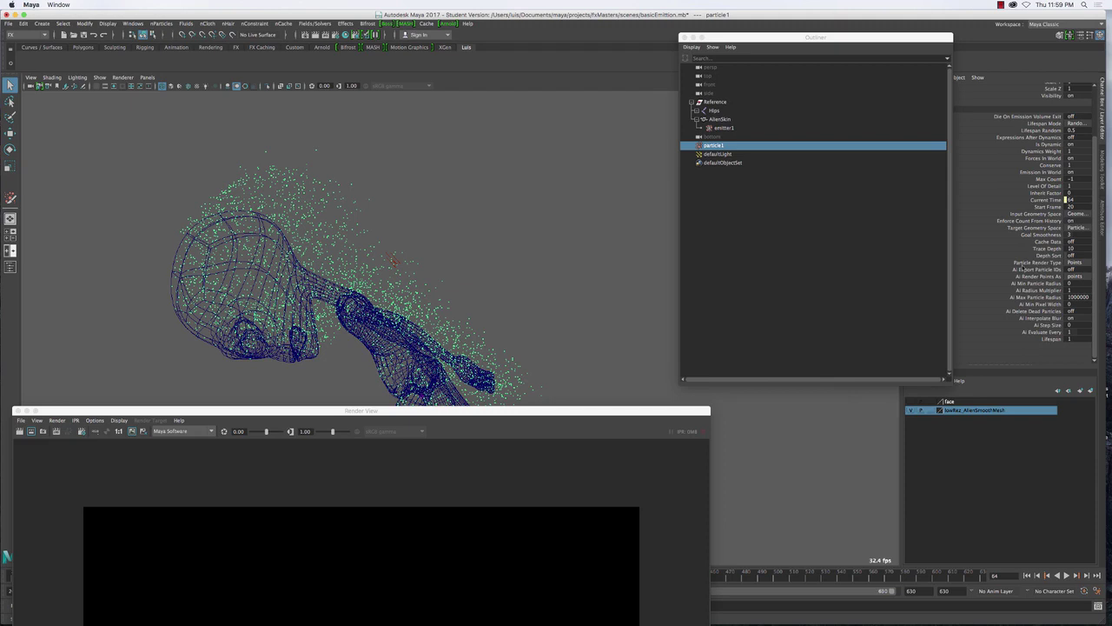
{"action": "left_click", "coordinate": [1076, 262]}
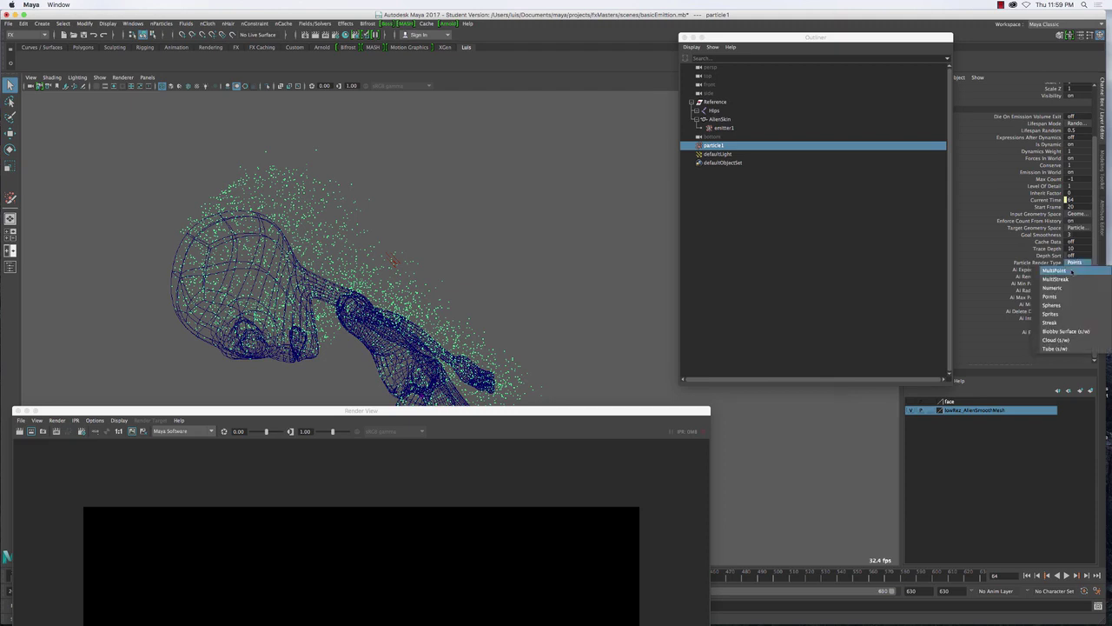
{"action": "left_click", "coordinate": [1072, 271]}
{"action": "left_click", "coordinate": [1076, 262]}
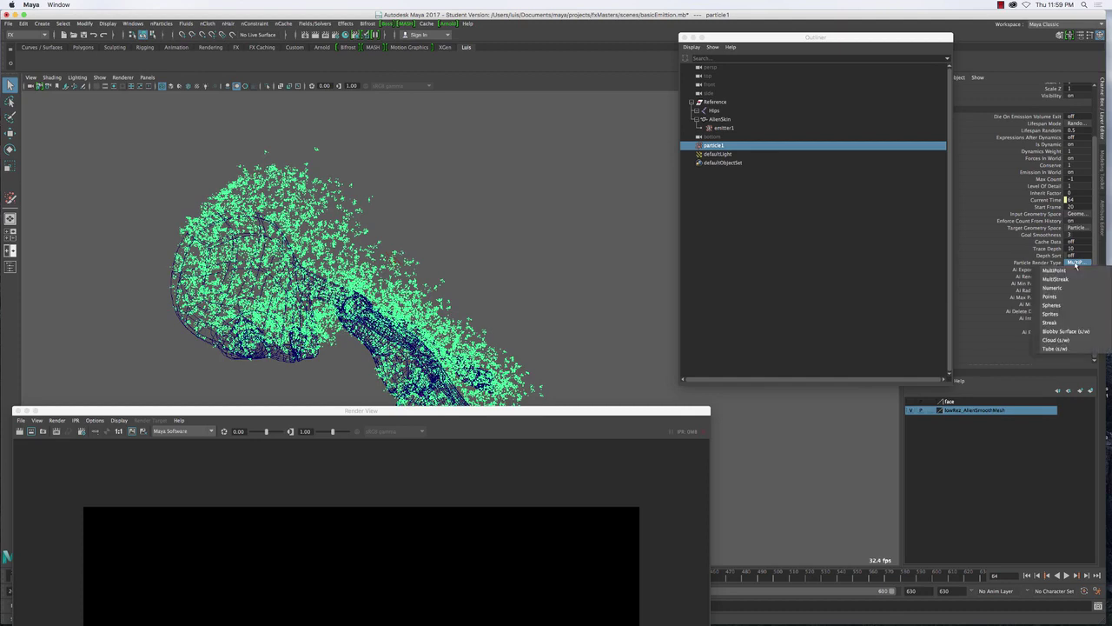
{"action": "left_click", "coordinate": [1062, 306]}
{"action": "left_click", "coordinate": [534, 238]}
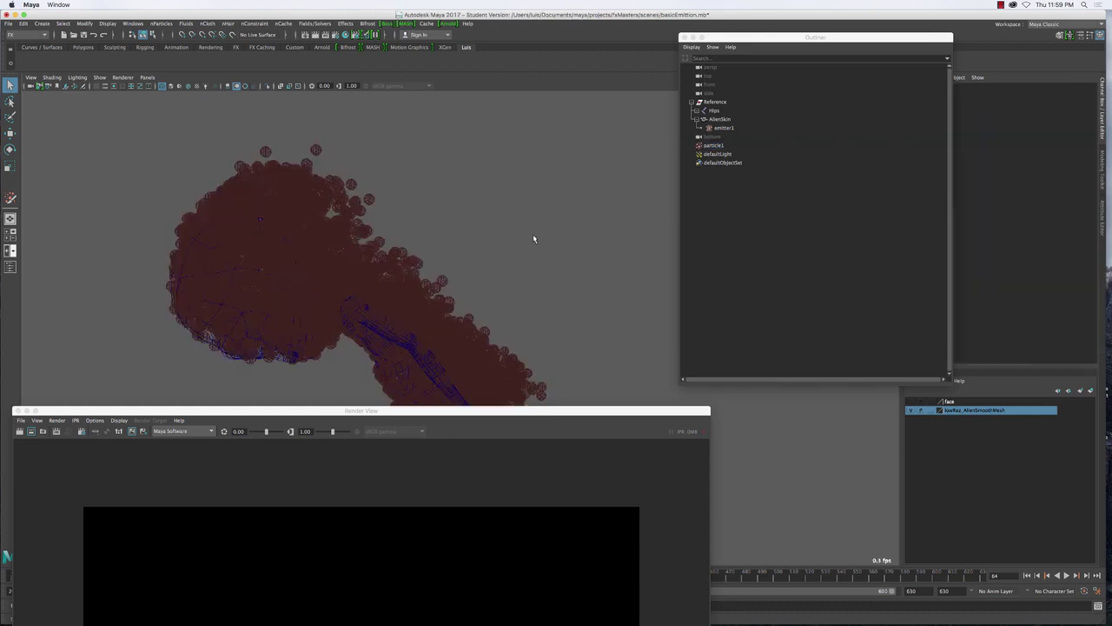
- Render the sphere particles with Maya Software to test whether they appear
{"action": "left_click_drag", "start_coordinate": [548, 408], "coordinate": [719, 93]}
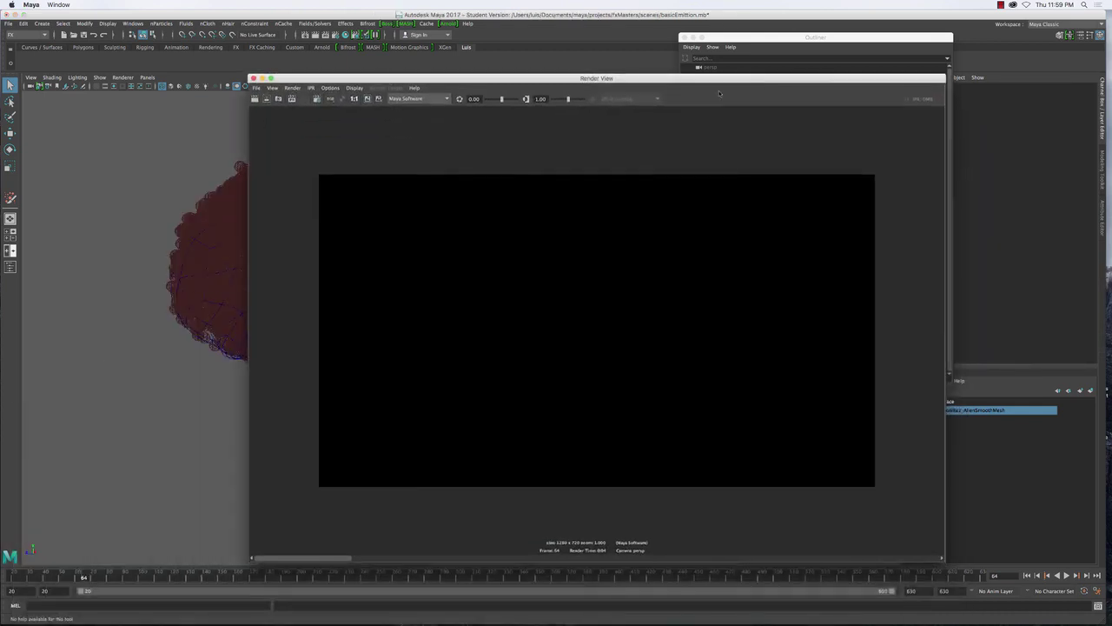
{"action": "left_click", "coordinate": [254, 98]}
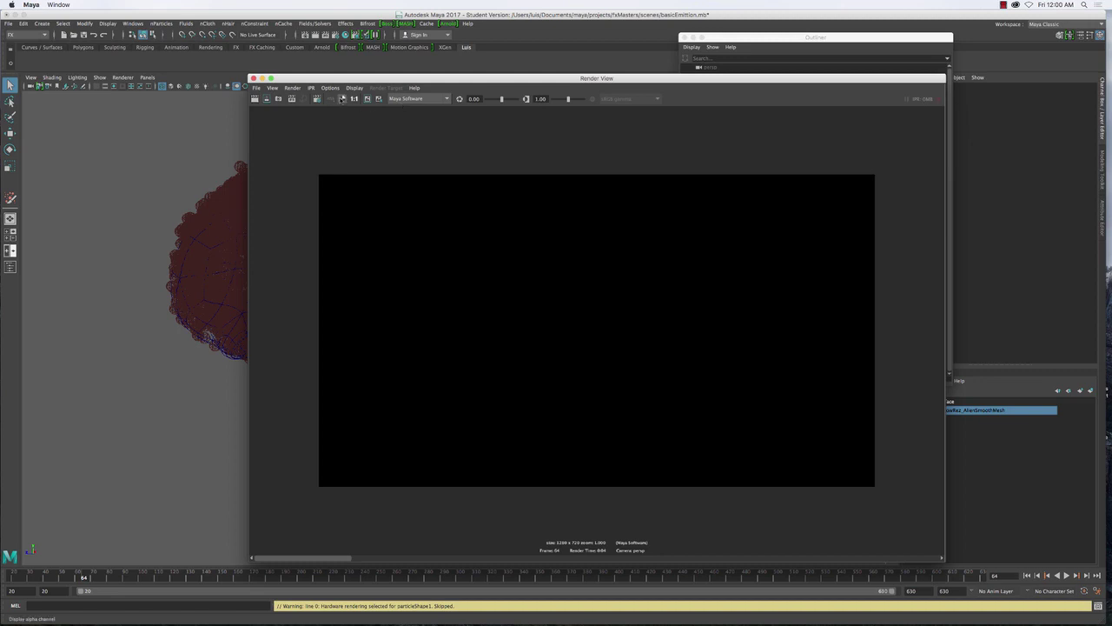
{"action": "left_click_drag", "start_coordinate": [273, 80], "coordinate": [94, 365]}
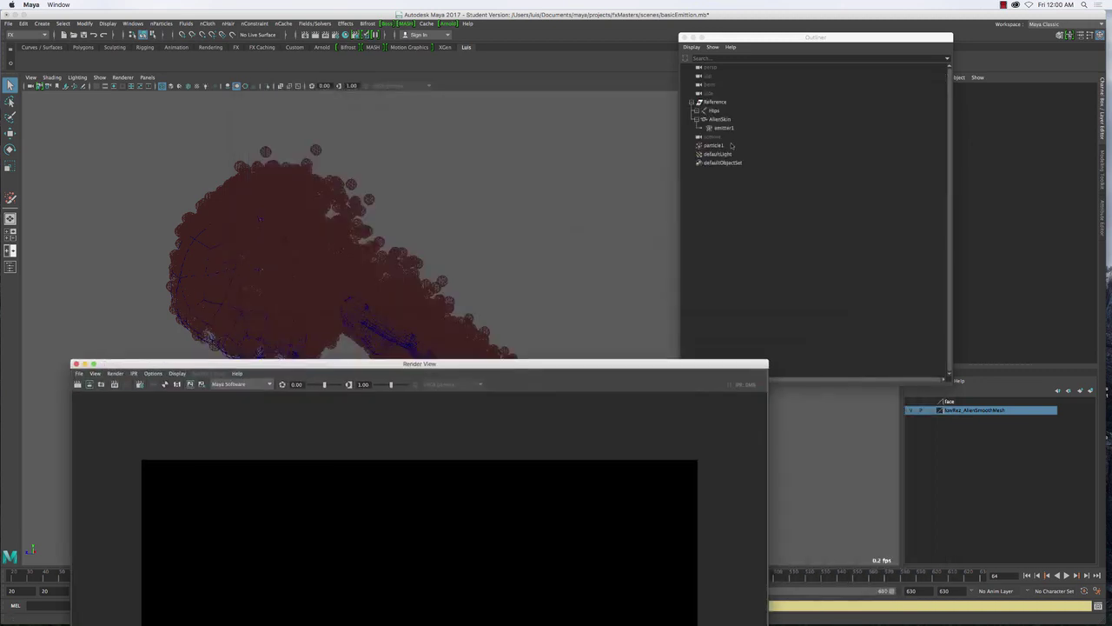
- Try particle1's Particle Render Type as Streak
{"action": "left_click", "coordinate": [712, 145]}
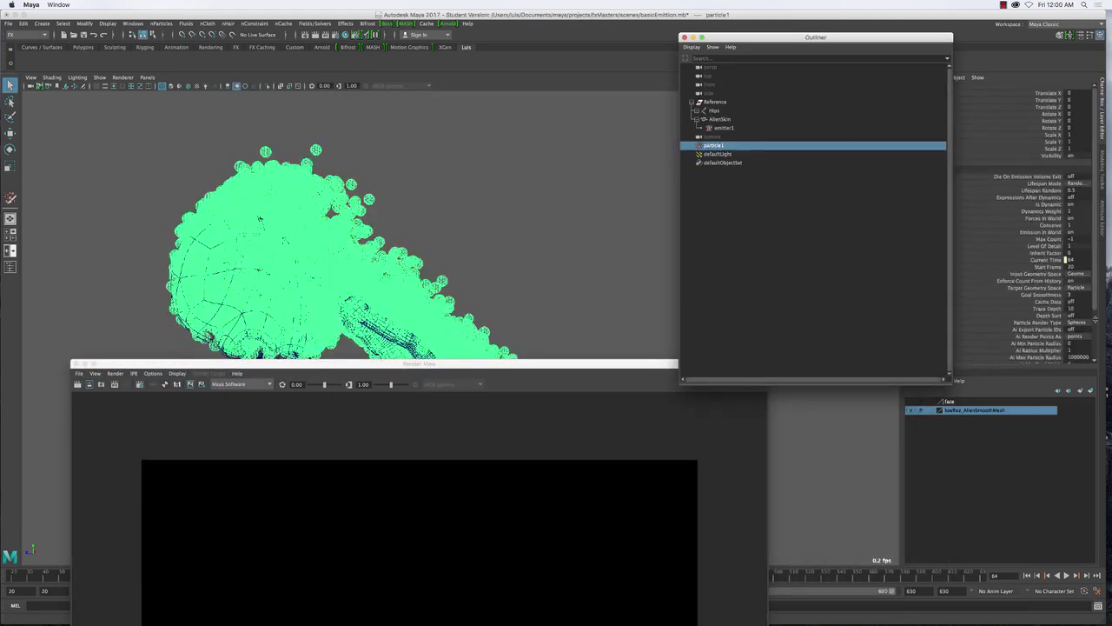
{"action": "left_click", "coordinate": [1078, 288]}
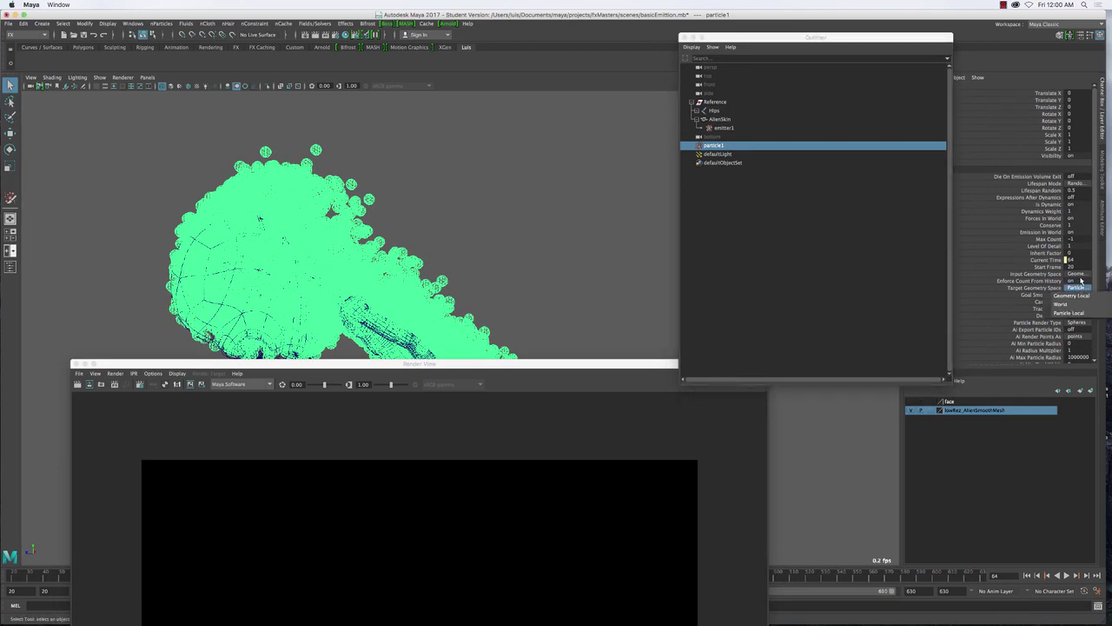
{"action": "left_click", "coordinate": [1080, 288]}
{"action": "scroll", "coordinate": [1062, 282], "scroll_direction": "down", "scroll_amount": 2}
{"action": "left_click", "coordinate": [1076, 263]}
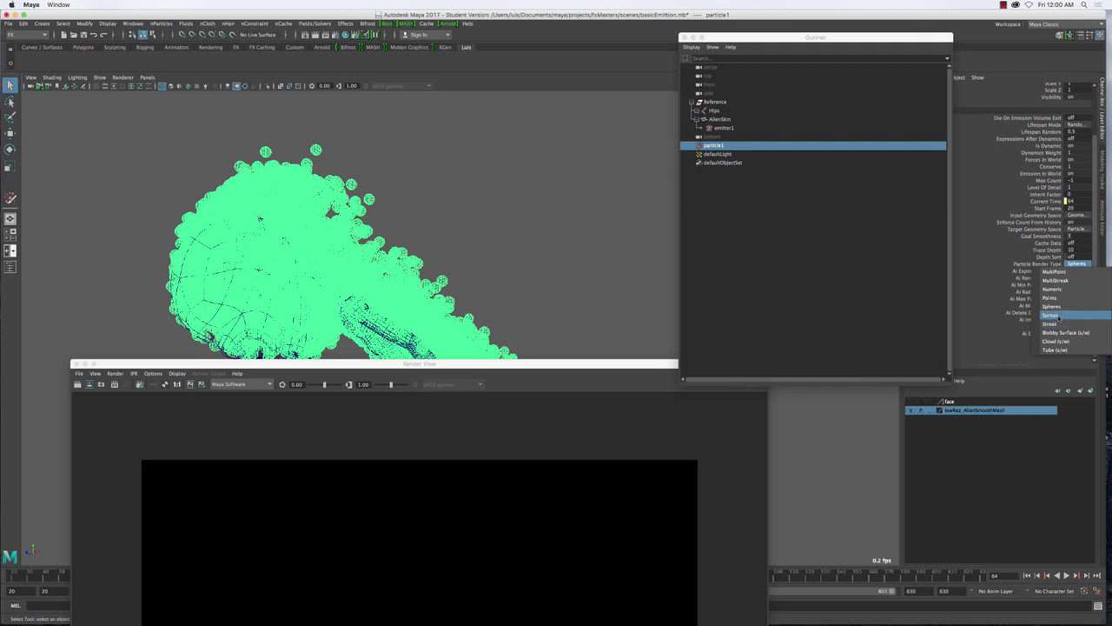
{"action": "left_click", "coordinate": [1053, 323]}
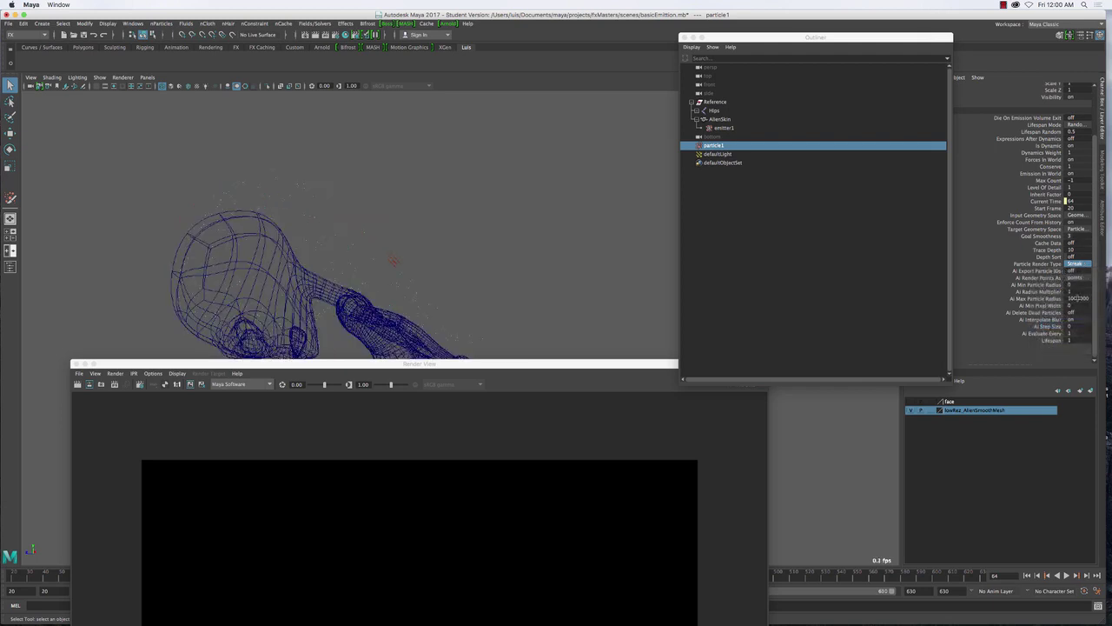
- Set particle1's Particle Render Type to Cloud (s/w), render the frame with Maya Software and view its color channels
{"action": "left_click", "coordinate": [1079, 266]}
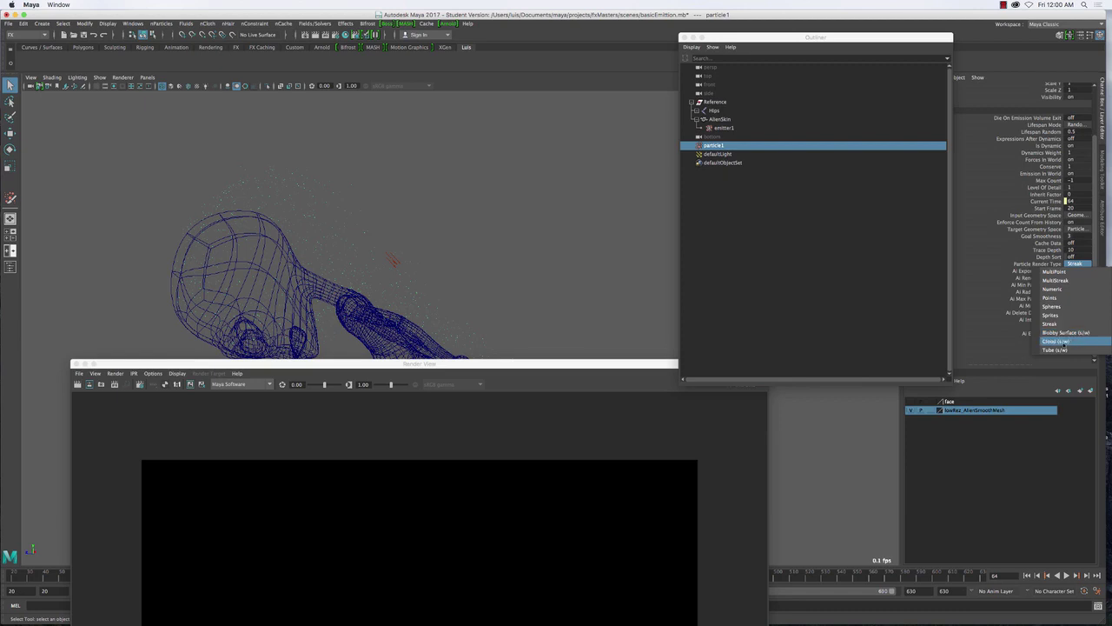
{"action": "left_click", "coordinate": [1057, 341]}
{"action": "double_click", "coordinate": [552, 364]}
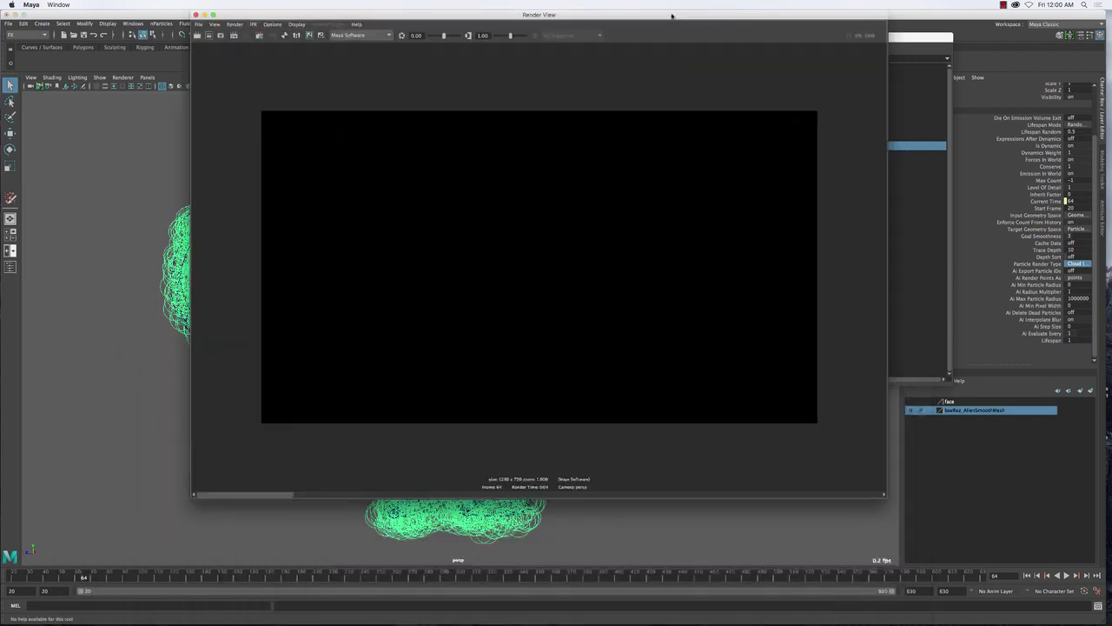
{"action": "left_click", "coordinate": [197, 36]}
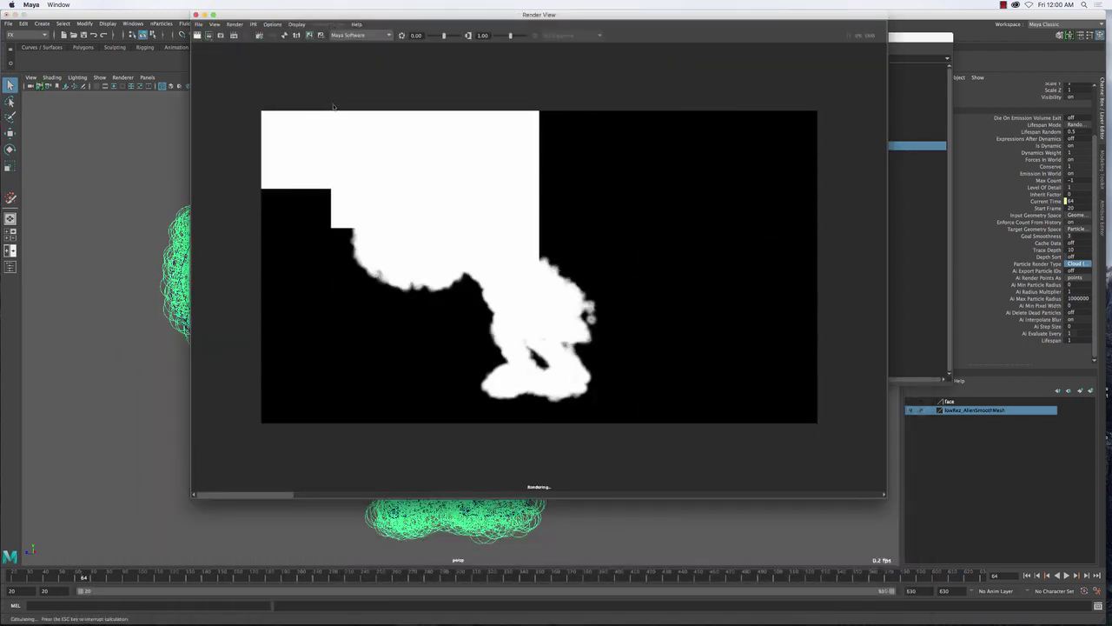
{"action": "left_click", "coordinate": [273, 36]}
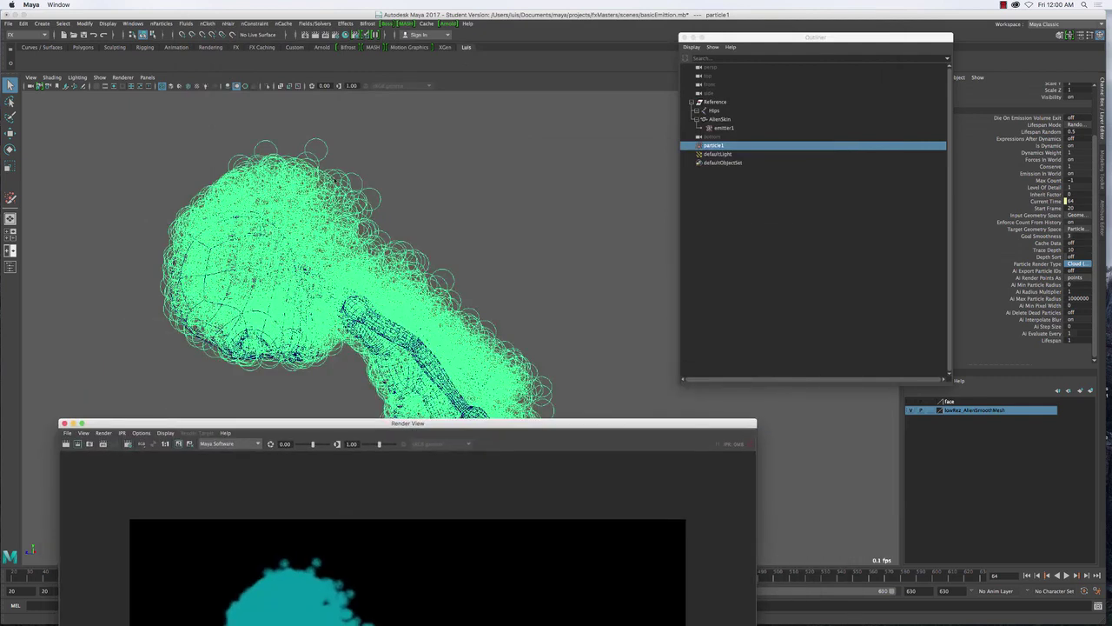
{"action": "left_click", "coordinate": [338, 186]}
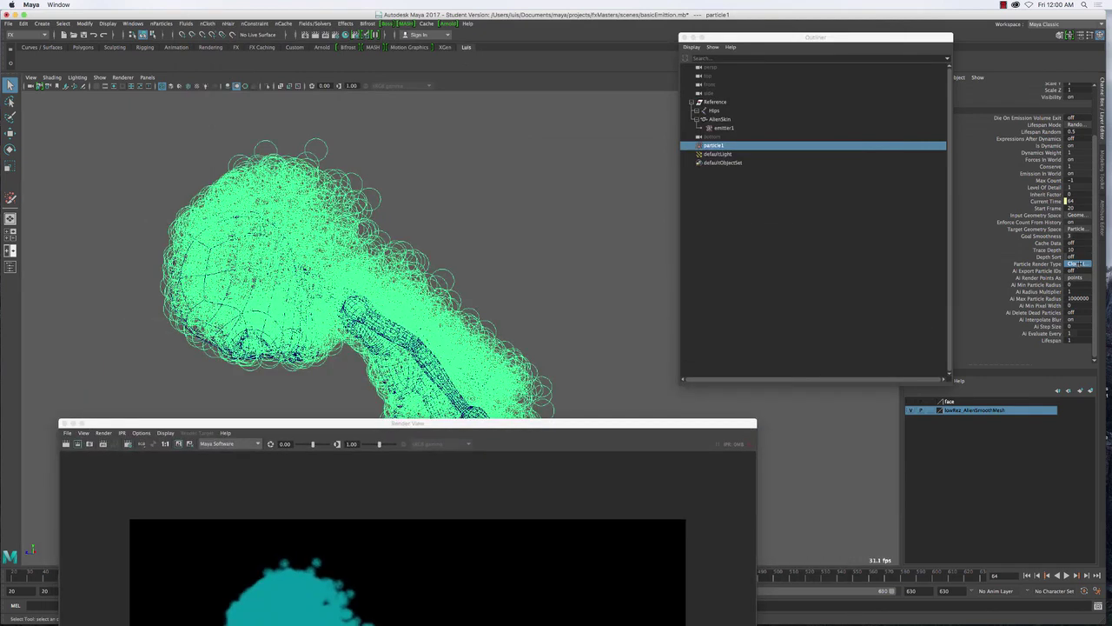
- Set particle1's Particle Render Type to Points and render the frame with Maya Hardware
{"action": "left_click", "coordinate": [1078, 264]}
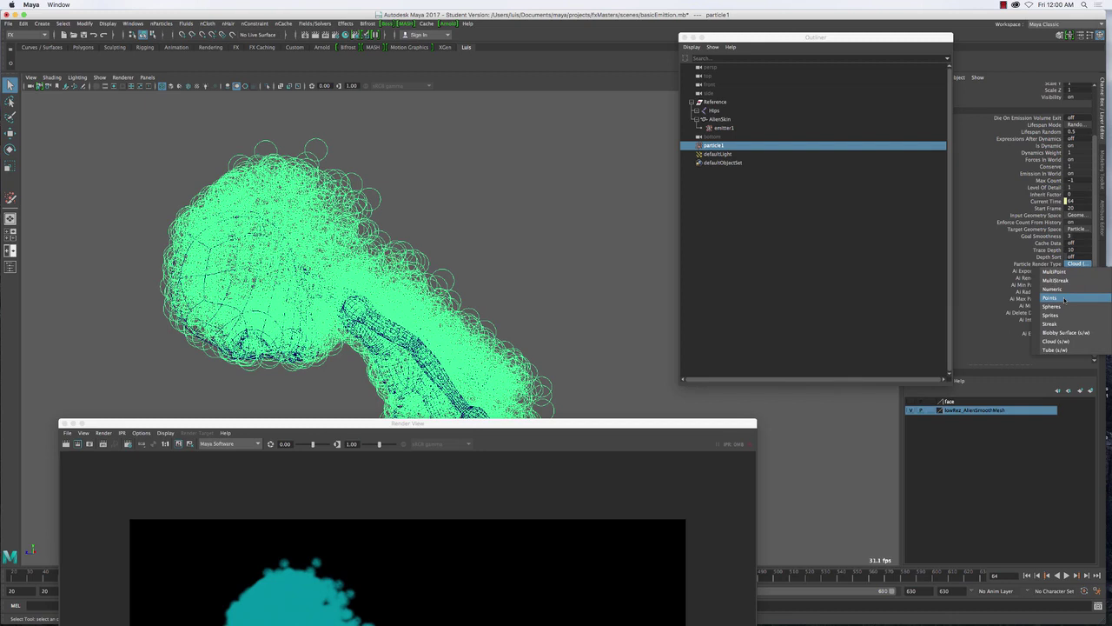
{"action": "left_click", "coordinate": [1065, 300]}
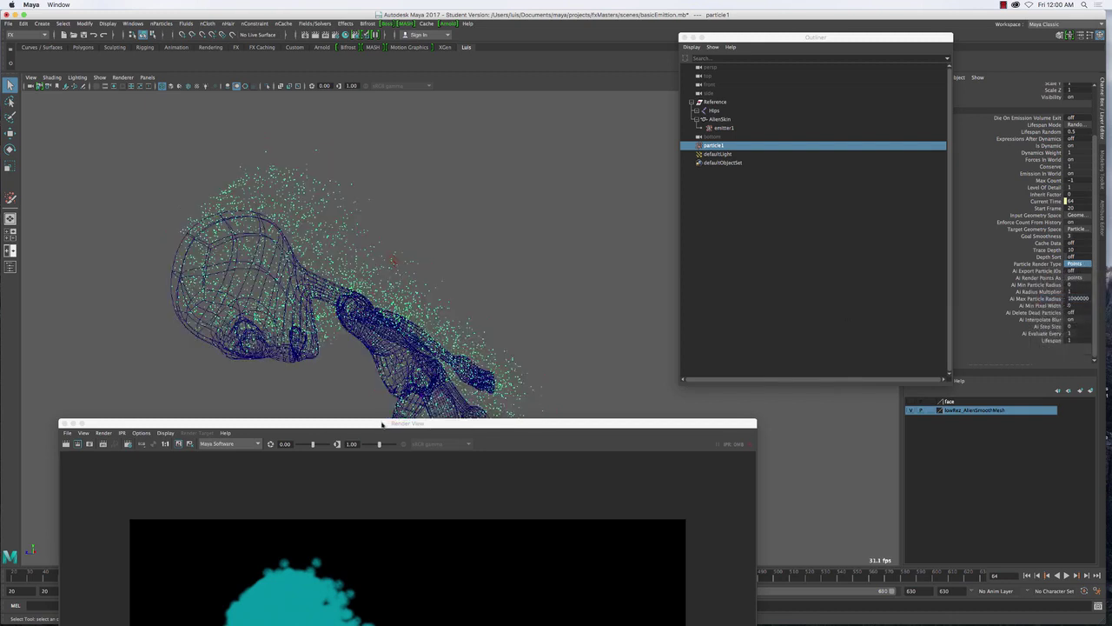
{"action": "left_click_drag", "start_coordinate": [382, 423], "coordinate": [539, 71]}
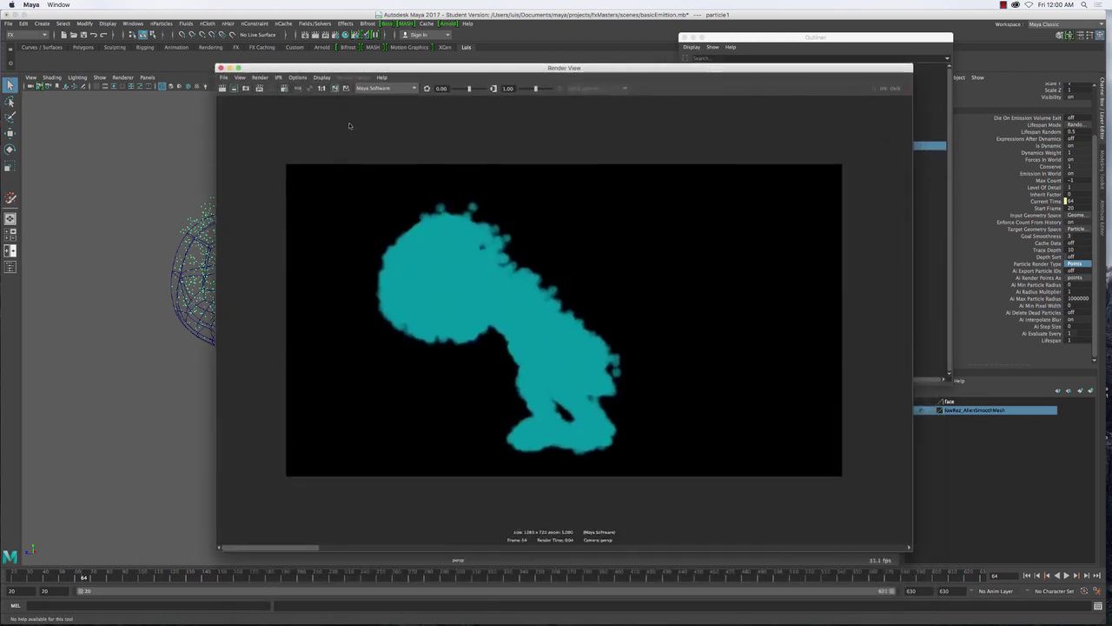
{"action": "left_click", "coordinate": [372, 89]}
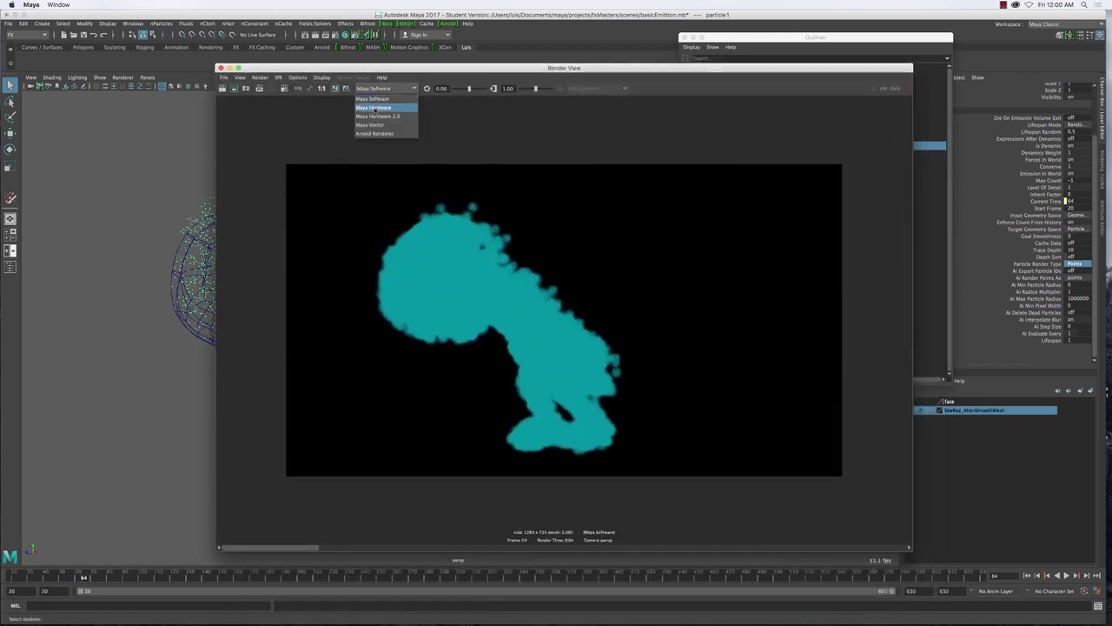
{"action": "left_click", "coordinate": [373, 107]}
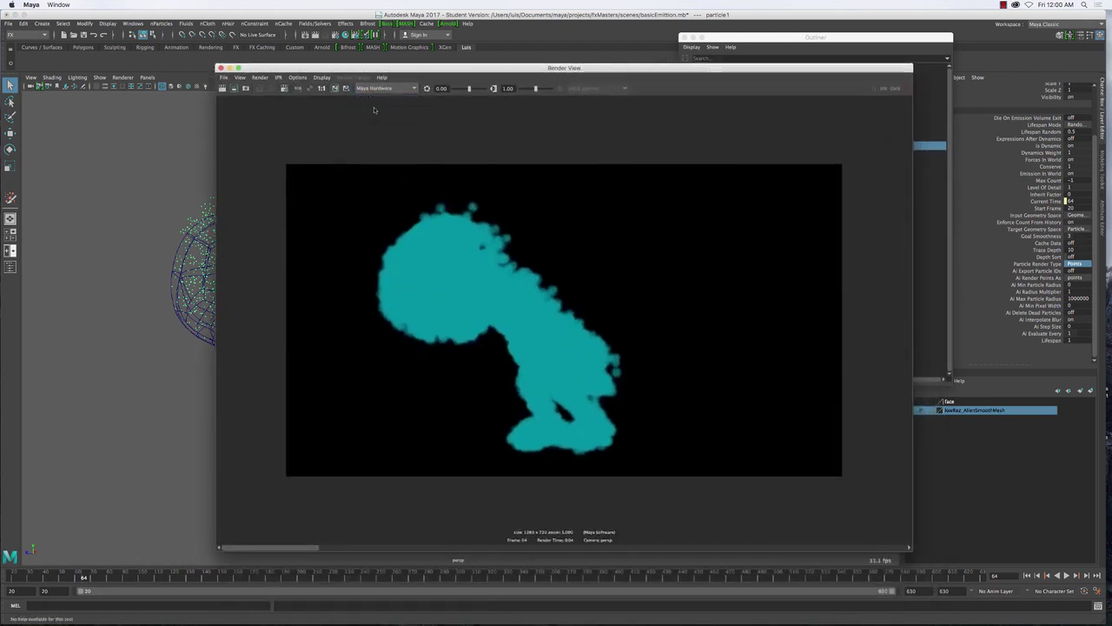
{"action": "left_click", "coordinate": [222, 87]}
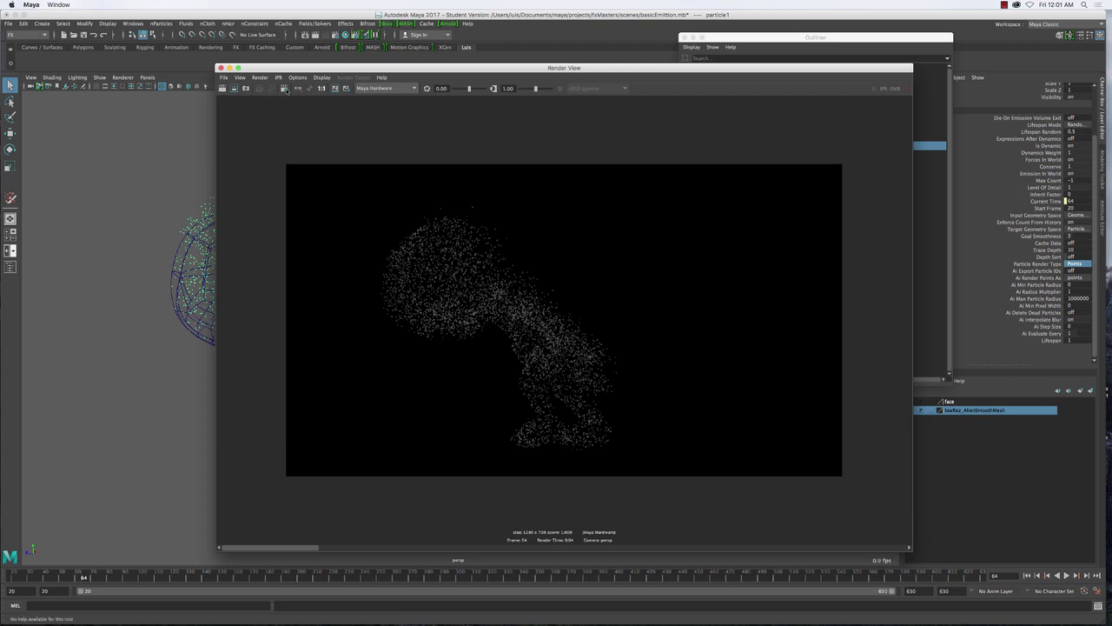
- Compare the hardware point render with the viewport particles and the stored purple storm render, then dismiss the Render View
{"action": "left_click_drag", "start_coordinate": [269, 547], "coordinate": [238, 547]}
{"action": "left_click_drag", "start_coordinate": [308, 70], "coordinate": [560, 49]}
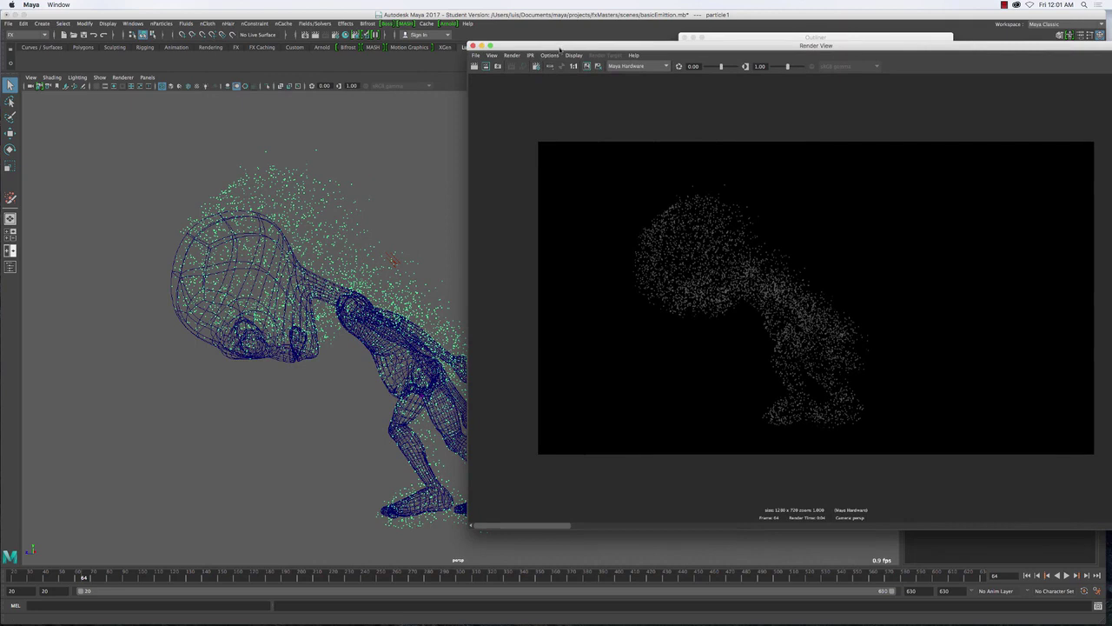
{"action": "left_click_drag", "start_coordinate": [517, 530], "coordinate": [491, 512]}
{"action": "left_click_drag", "start_coordinate": [525, 46], "coordinate": [130, 536]}
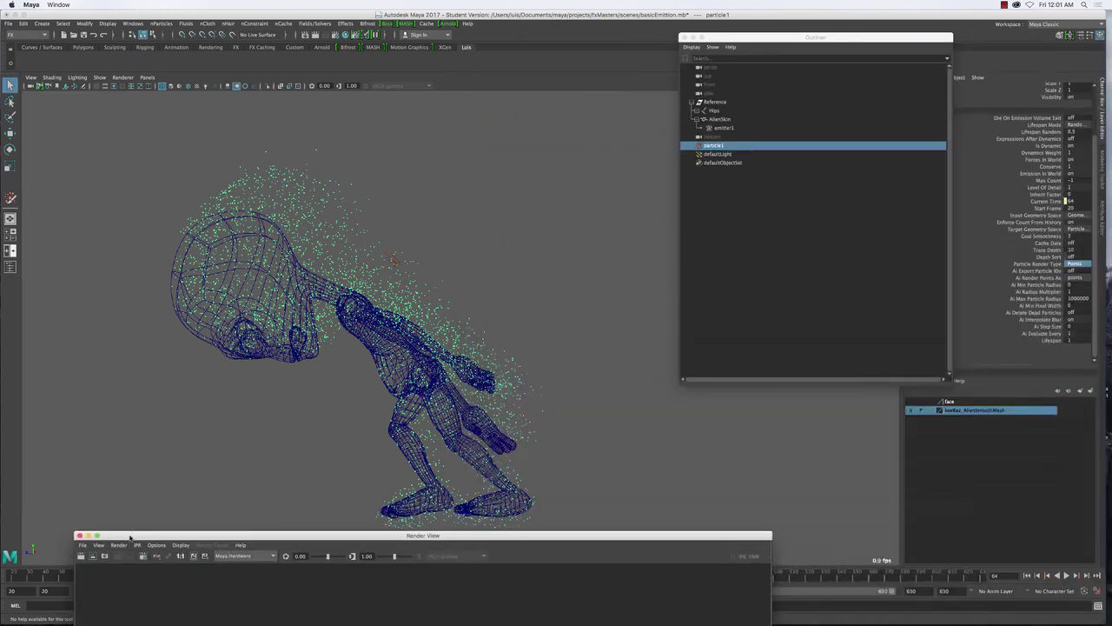
{"action": "left_click", "coordinate": [322, 230]}
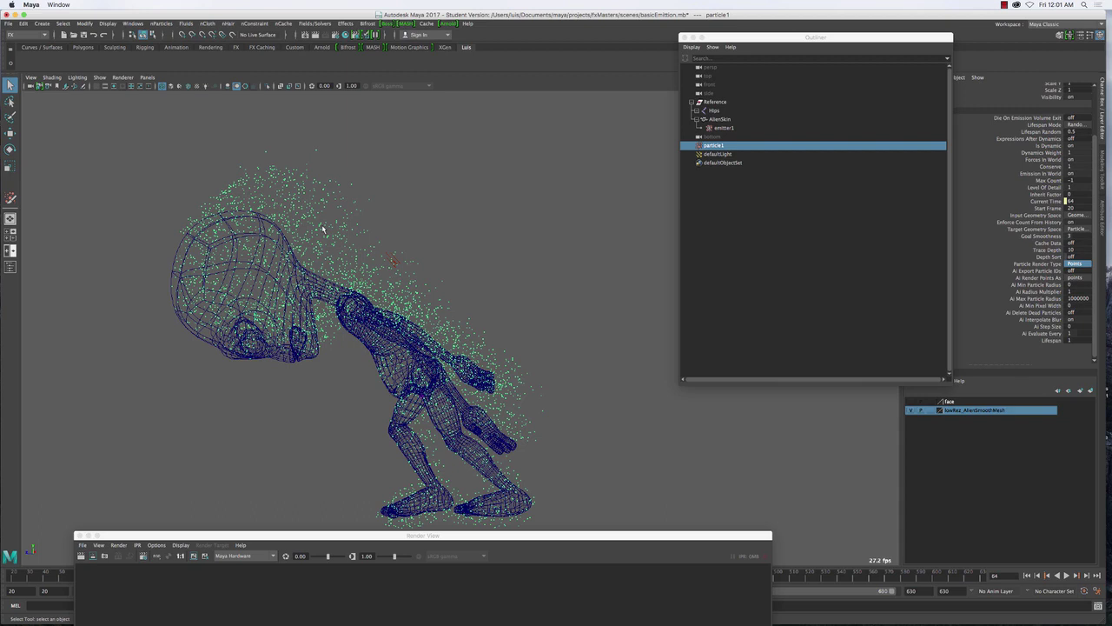
{"action": "left_click_drag", "start_coordinate": [315, 534], "coordinate": [525, 89]}
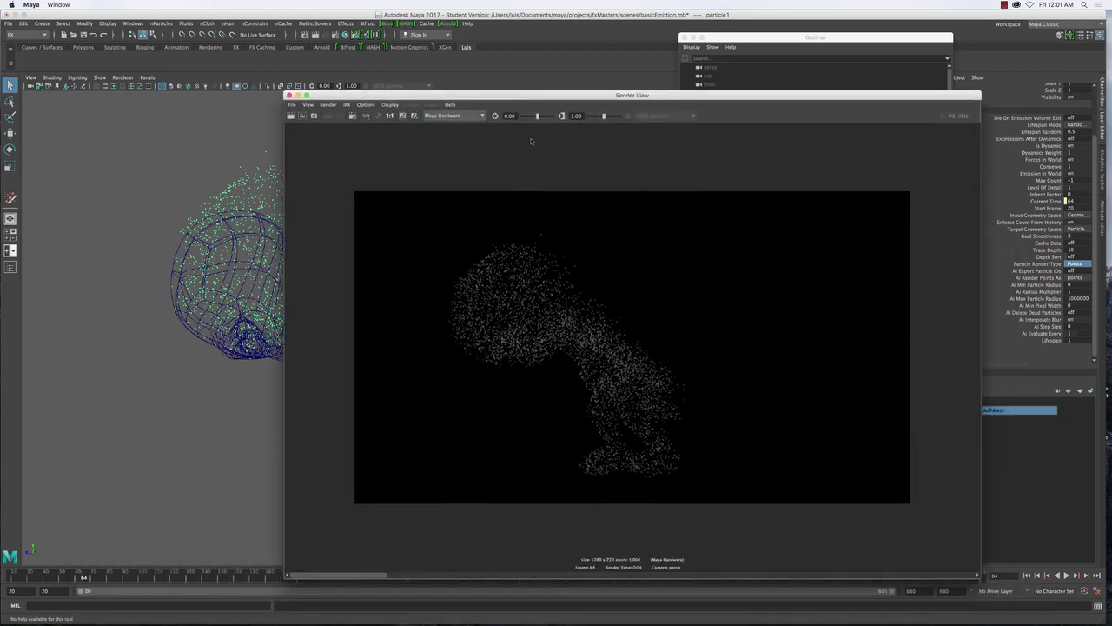
{"action": "left_click_drag", "start_coordinate": [343, 577], "coordinate": [463, 573]}
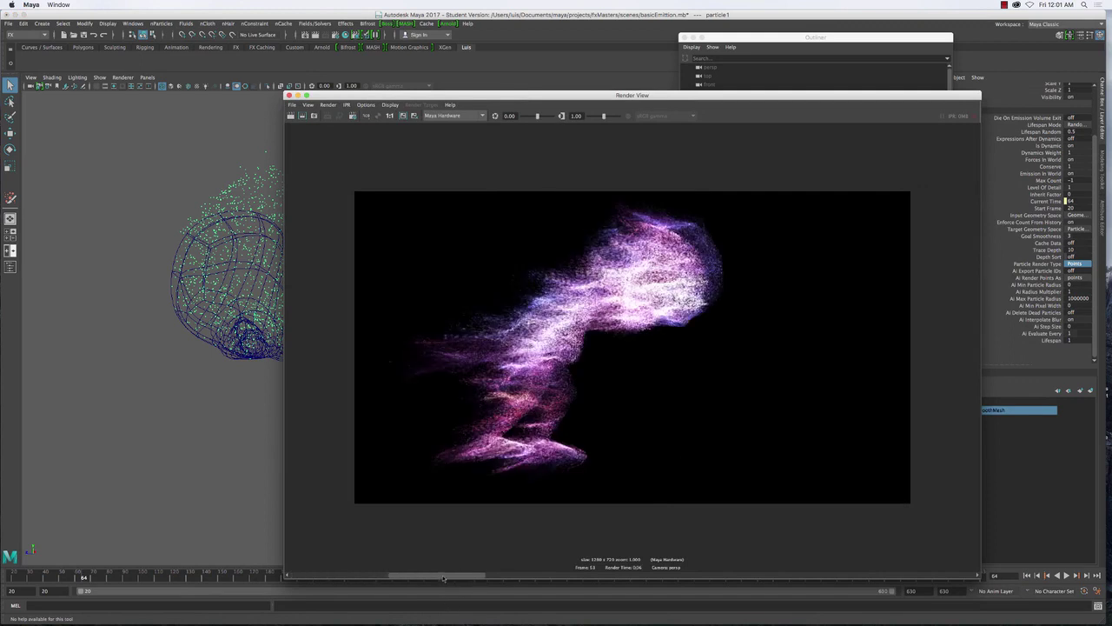
{"action": "left_click_drag", "start_coordinate": [445, 577], "coordinate": [506, 575]}
{"action": "left_click_drag", "start_coordinate": [573, 567], "coordinate": [339, 575]}
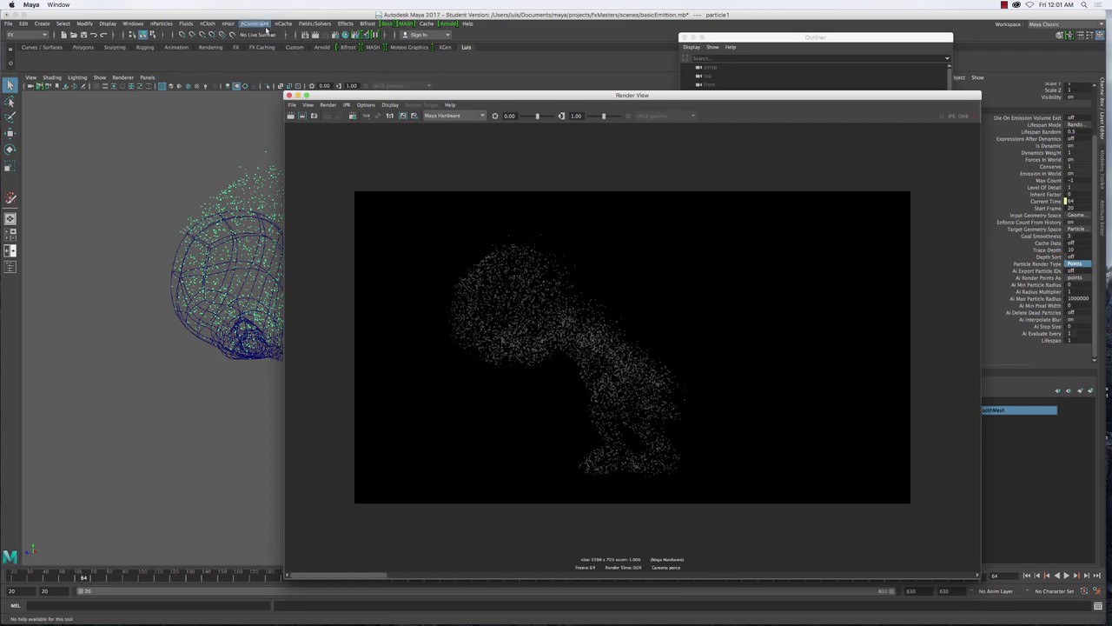
{"action": "left_click", "coordinate": [291, 95]}
- Rewind the animation to start frame 20 and select the AlienSkin mesh
{"action": "left_click", "coordinate": [588, 338]}
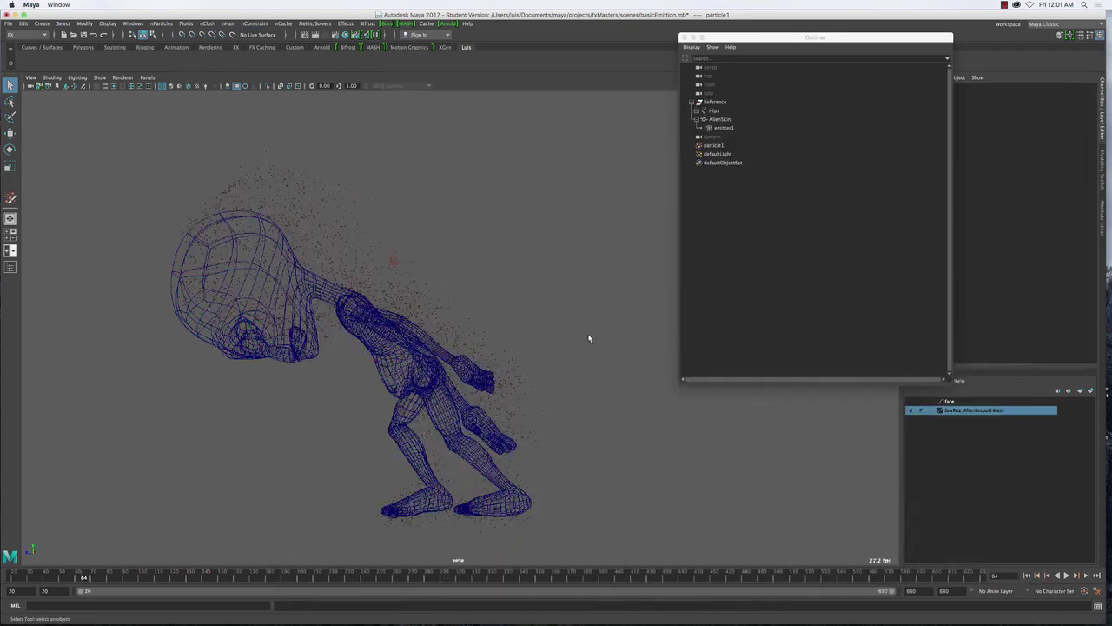
{"action": "left_click", "coordinate": [440, 310]}
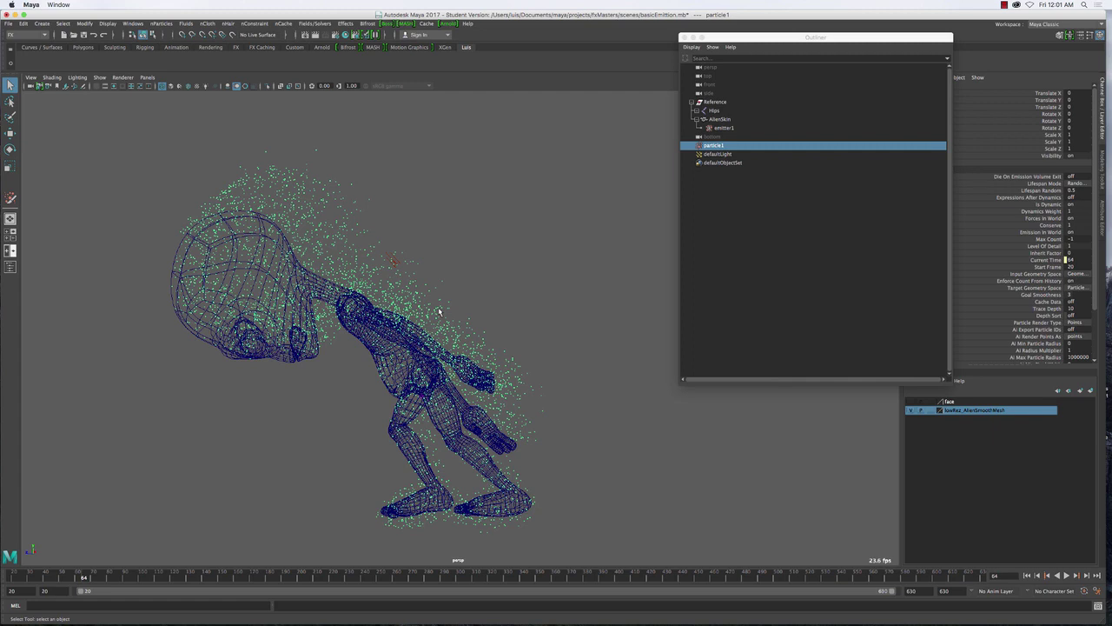
{"action": "left_click", "coordinate": [1027, 576]}
{"action": "left_click", "coordinate": [366, 241]}
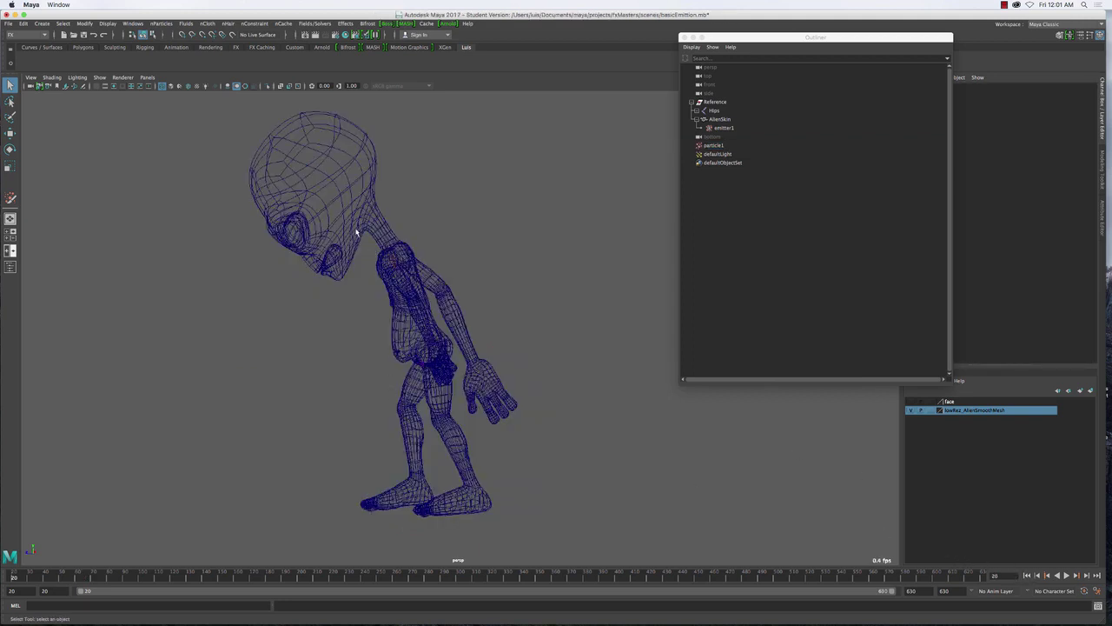
{"action": "left_click", "coordinate": [357, 233]}
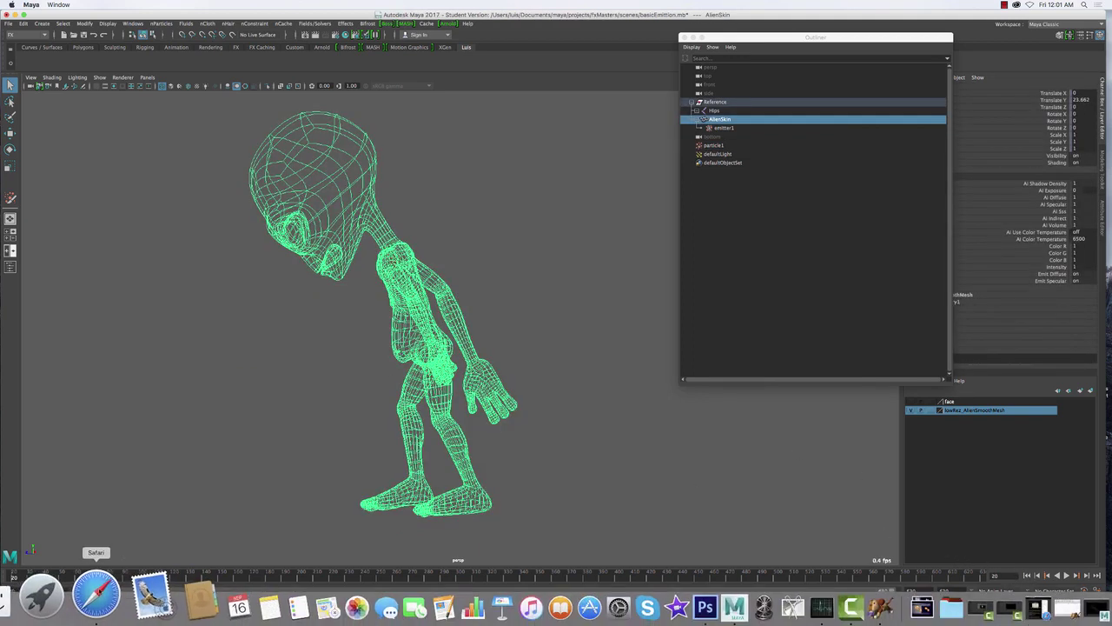
- Switch to Safari, arrange its window clear of the Render View and open google.com
{"action": "left_click", "coordinate": [92, 596]}
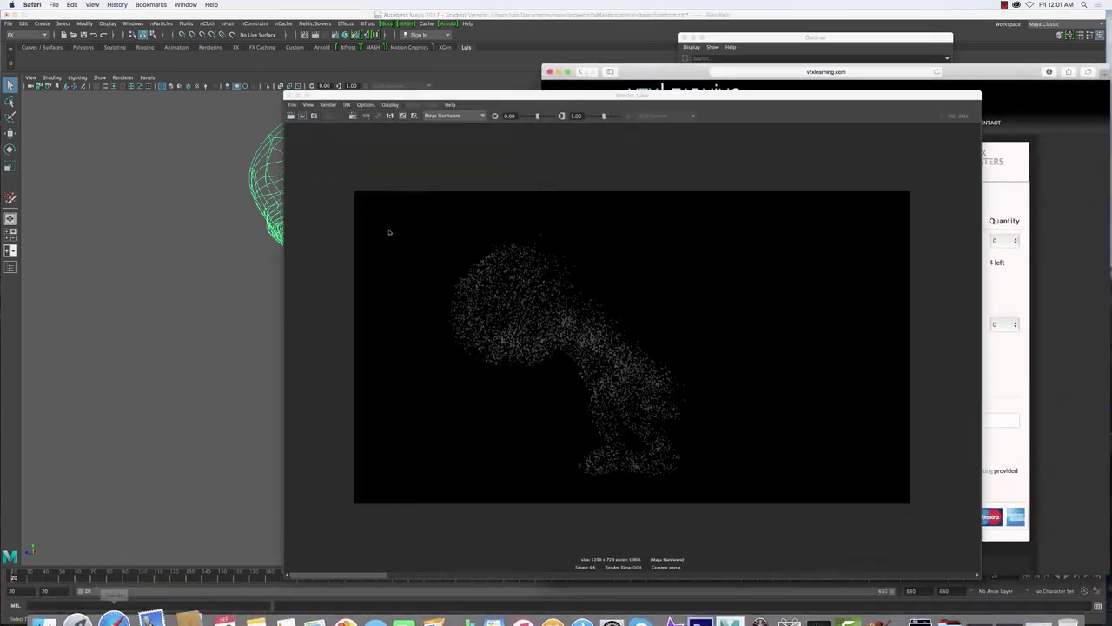
{"action": "double_click", "coordinate": [666, 73]}
{"action": "left_click_drag", "start_coordinate": [567, 98], "coordinate": [227, 542]}
{"action": "left_click_drag", "start_coordinate": [587, 38], "coordinate": [346, 38]}
{"action": "left_click", "coordinate": [395, 36]}
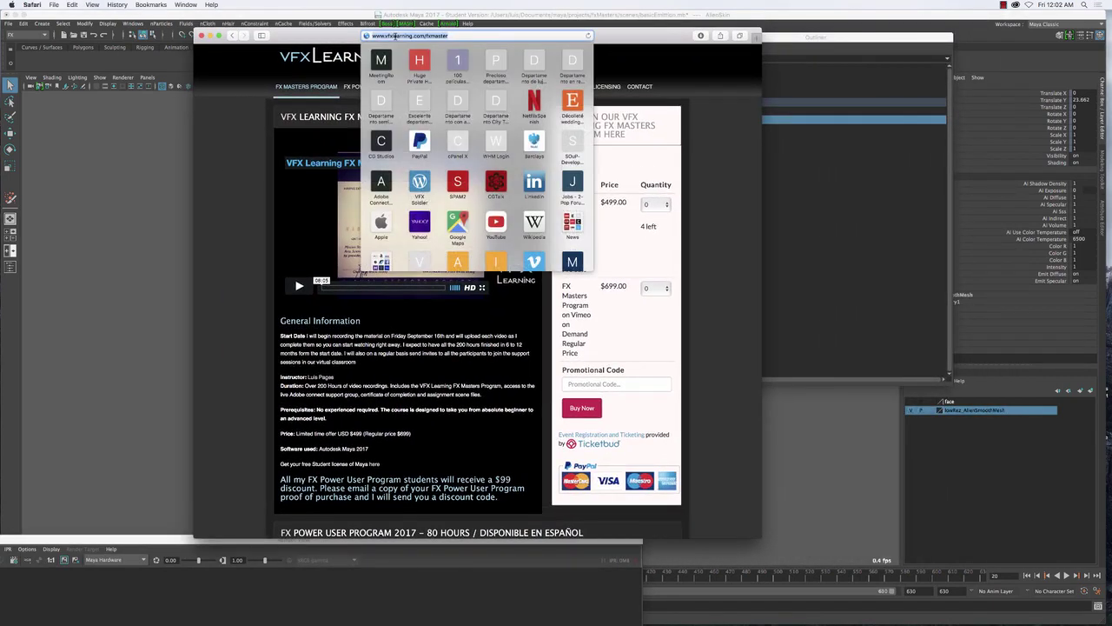
{"action": "type", "text": "google.com"}
{"action": "key", "text": "Return"}
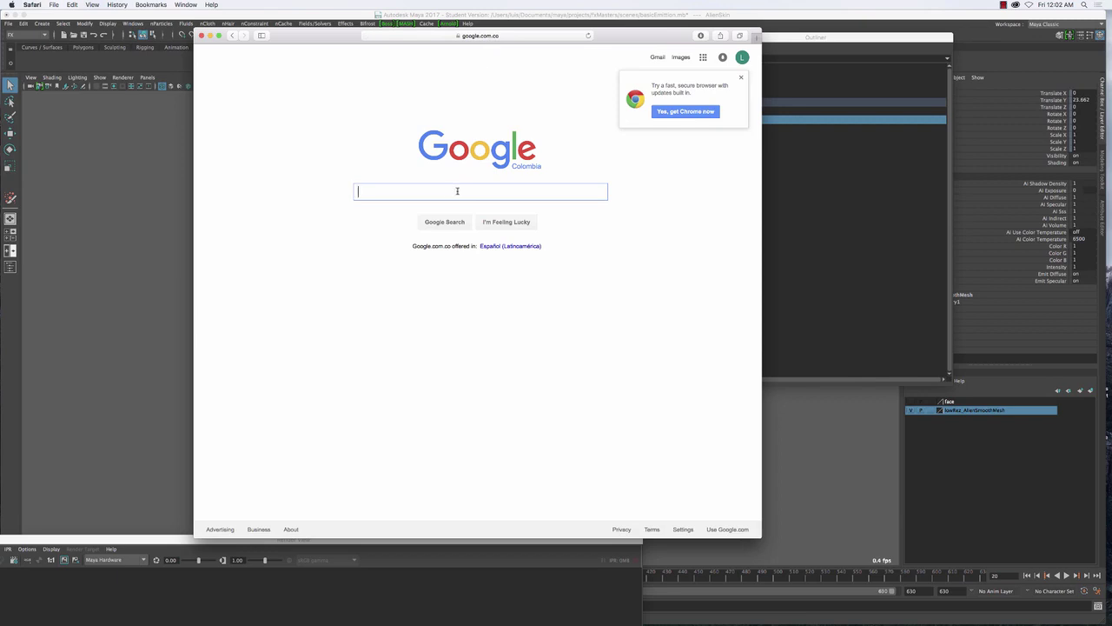
- Search Google Images for "fire" and browse the pictures for a suitable color reference
{"action": "type", "text": "fire"}
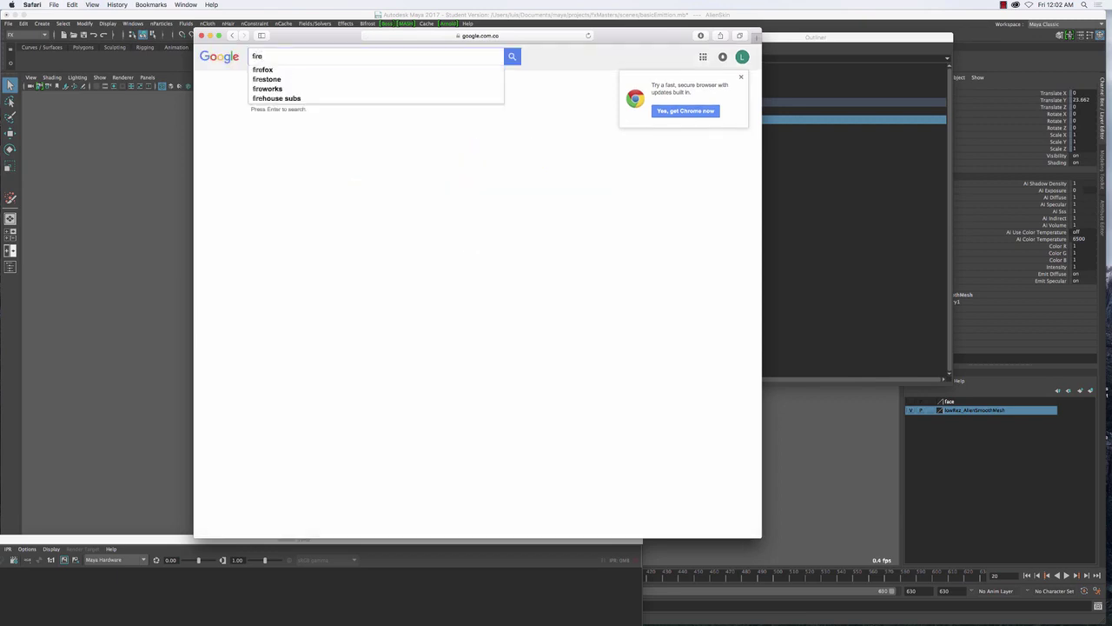
{"action": "key", "text": "Return"}
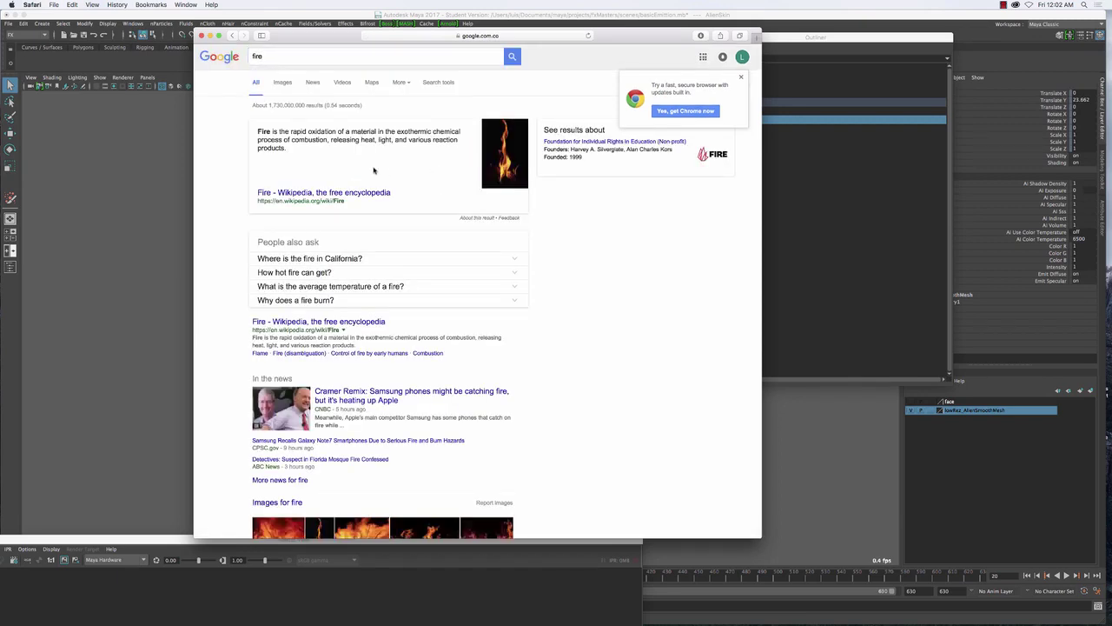
{"action": "left_click", "coordinate": [284, 83]}
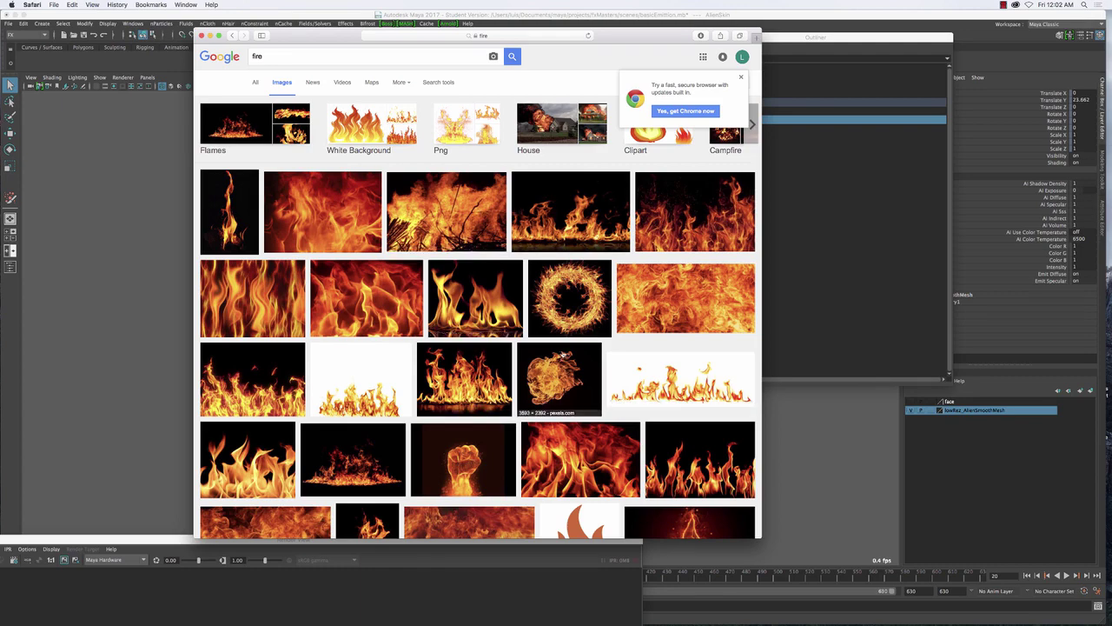
{"action": "scroll", "coordinate": [563, 354], "scroll_direction": "down", "scroll_amount": 5}
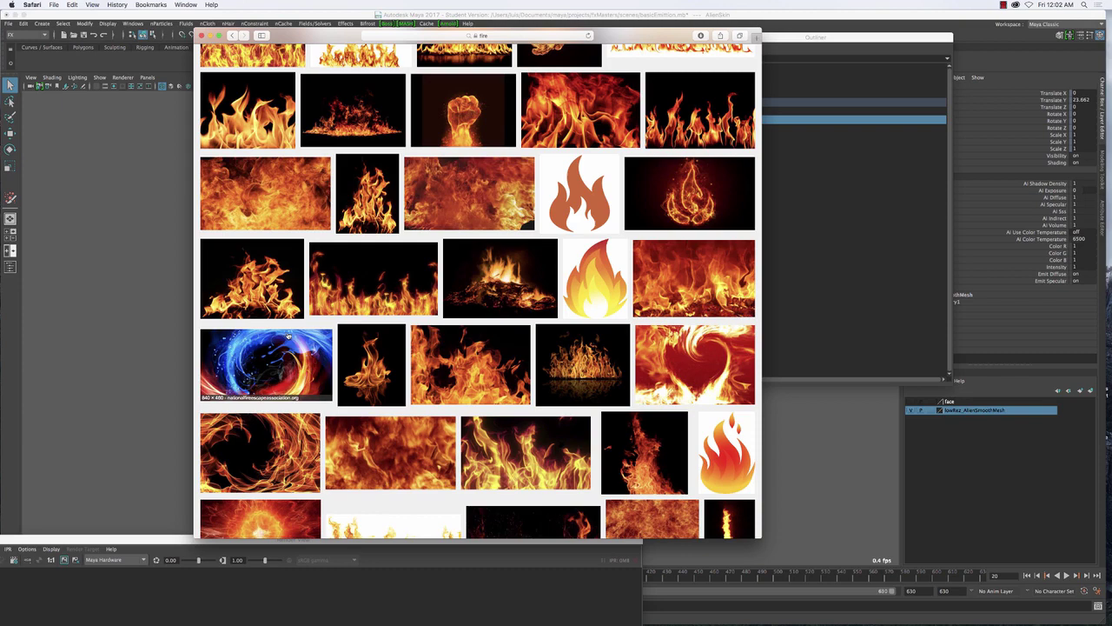
{"action": "scroll", "coordinate": [288, 336], "scroll_direction": "down", "scroll_amount": 5}
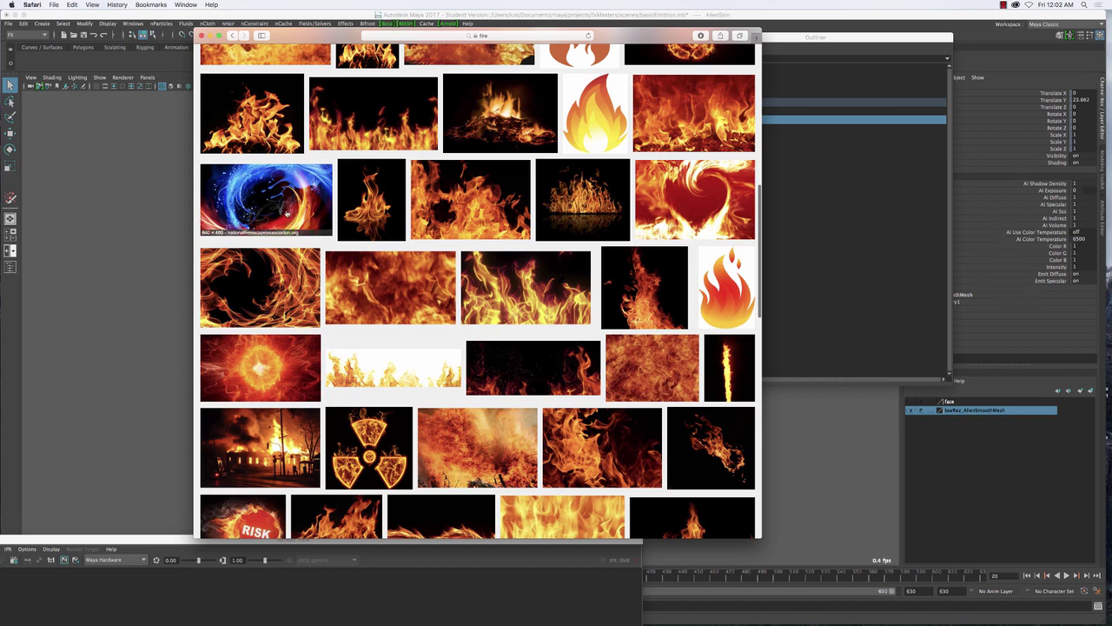
{"action": "scroll", "coordinate": [602, 422], "scroll_direction": "down", "scroll_amount": 5}
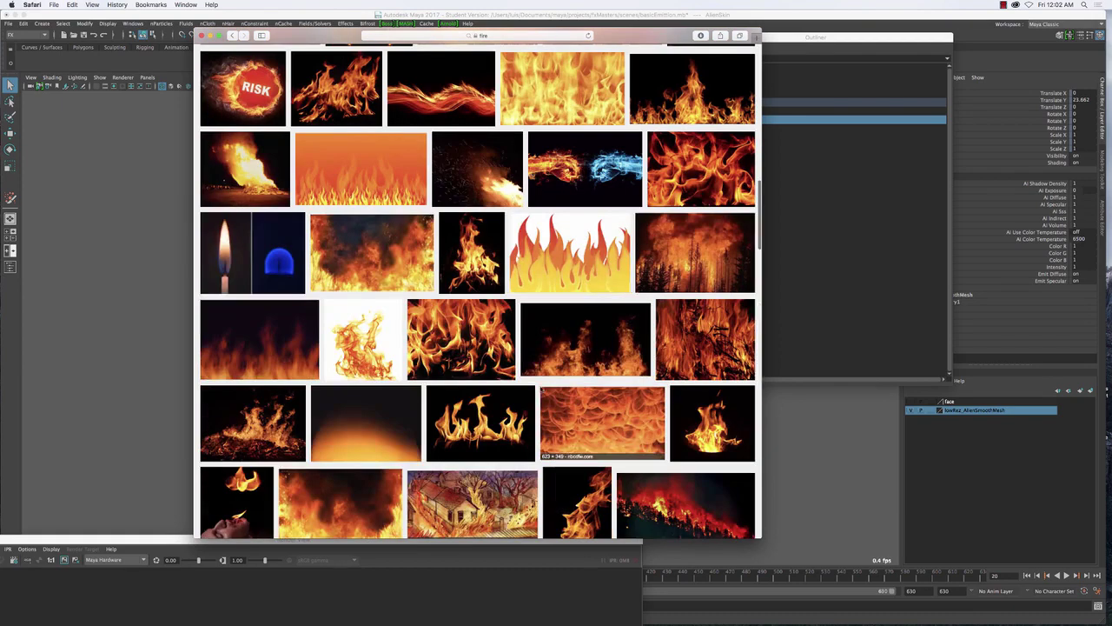
{"action": "scroll", "coordinate": [502, 180], "scroll_direction": "up", "scroll_amount": 2}
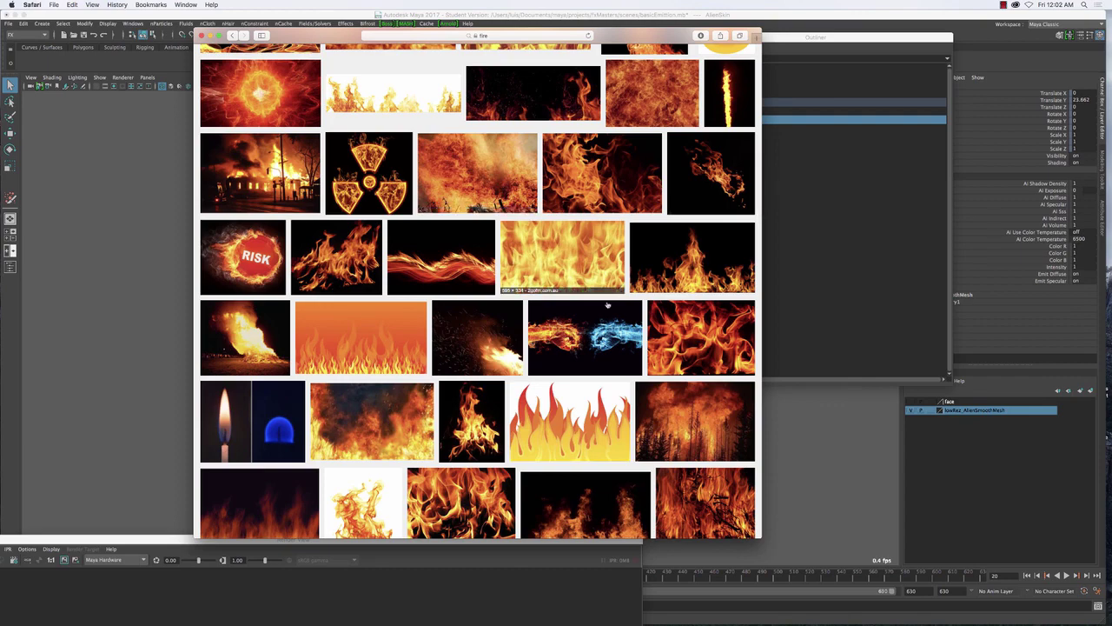
{"action": "scroll", "coordinate": [658, 332], "scroll_direction": "down", "scroll_amount": 5}
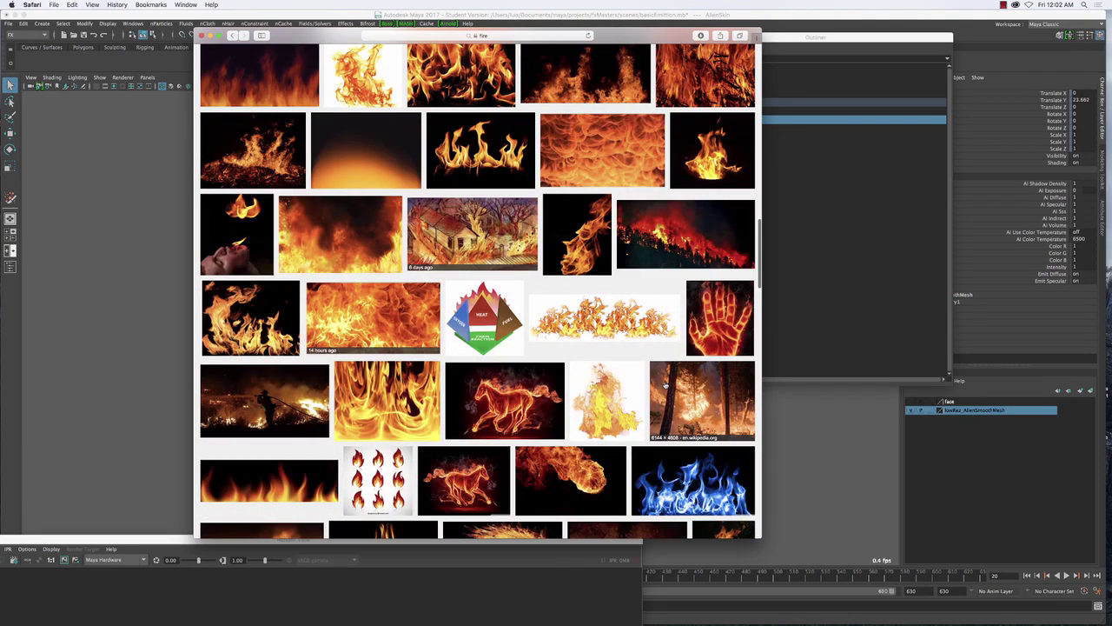
{"action": "scroll", "coordinate": [665, 385], "scroll_direction": "up", "scroll_amount": 10}
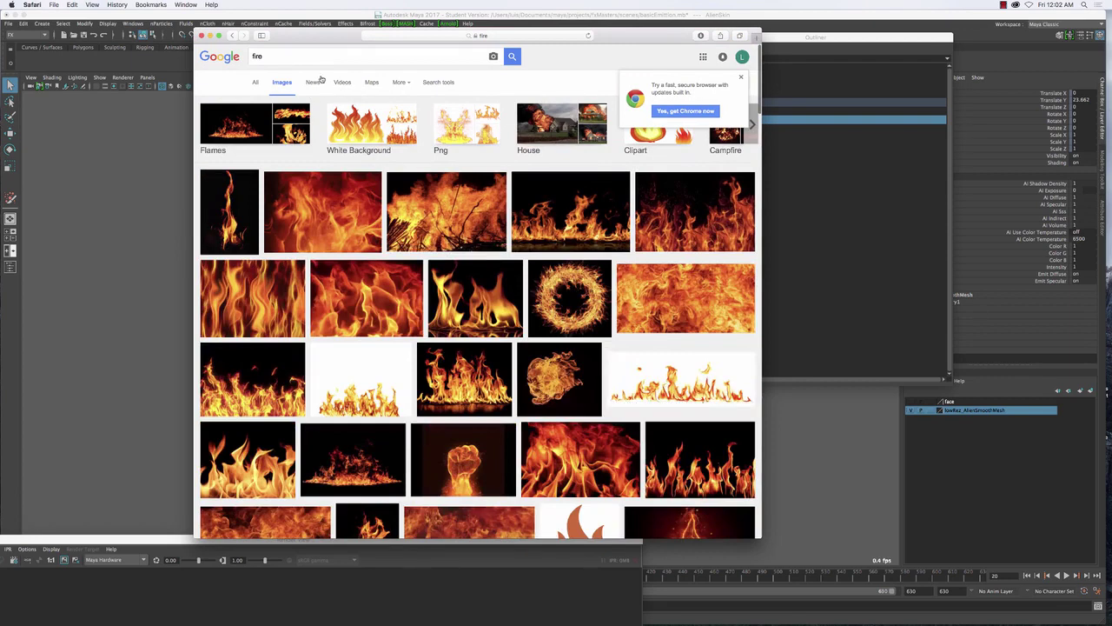
- Search Google Images for "galaxy" to look over alternative color references
{"action": "left_click", "coordinate": [300, 55]}
{"action": "type", "text": "galaxy"}
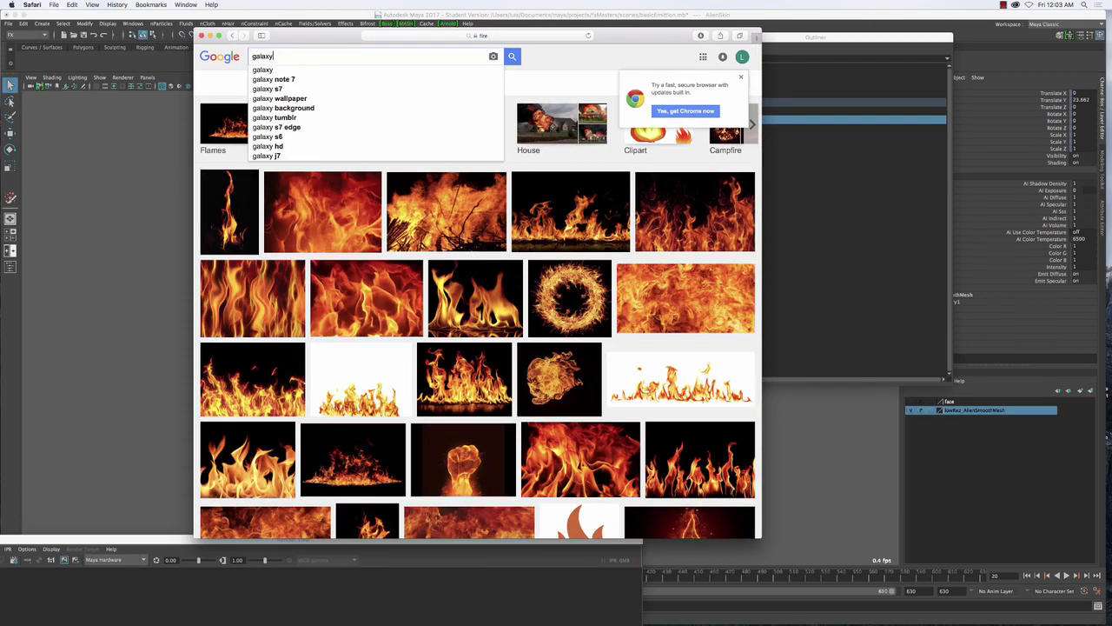
{"action": "key", "text": "Return"}
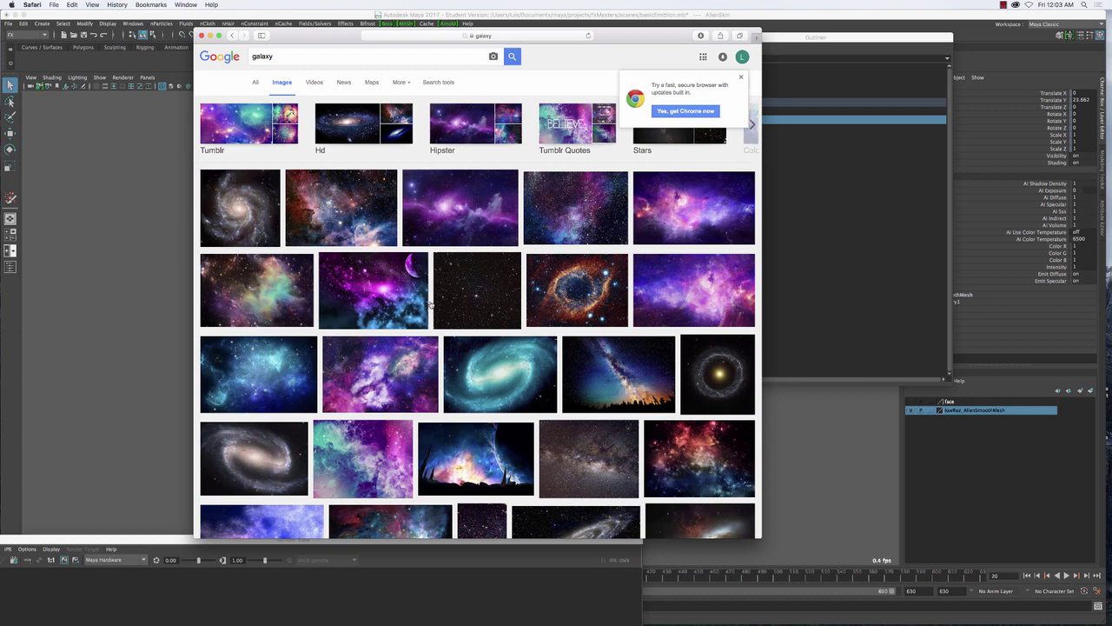
- Search Google Images for "explosions" and open the full-frame fiery cloud image from the Apapa, Lagos explosion at full size
{"action": "double_click", "coordinate": [275, 56]}
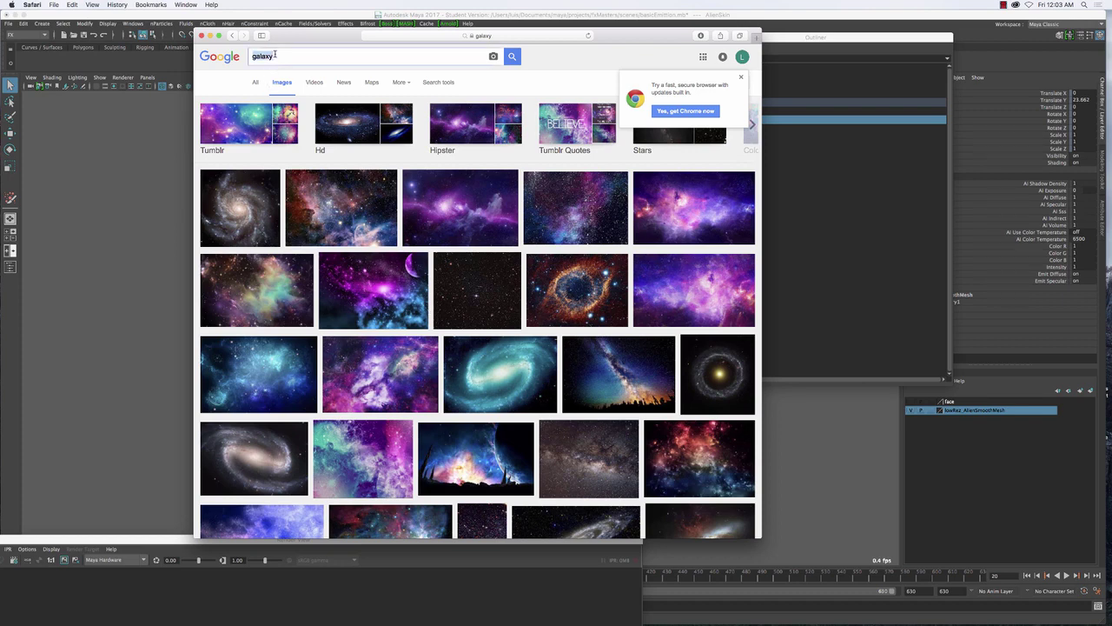
{"action": "type", "text": "explosions"}
{"action": "key", "text": "Return"}
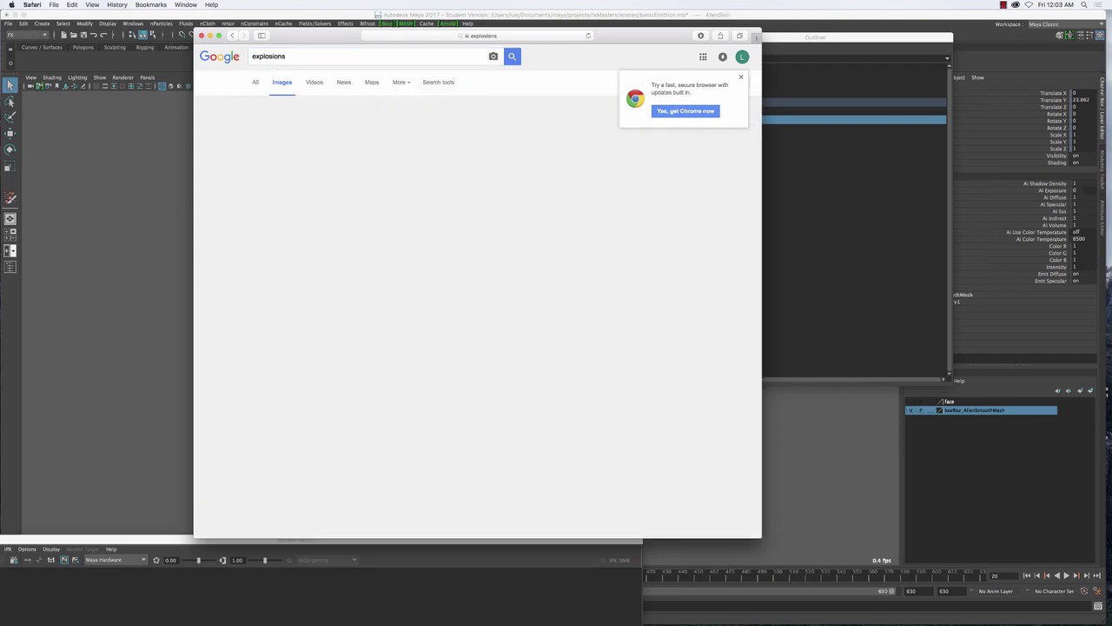
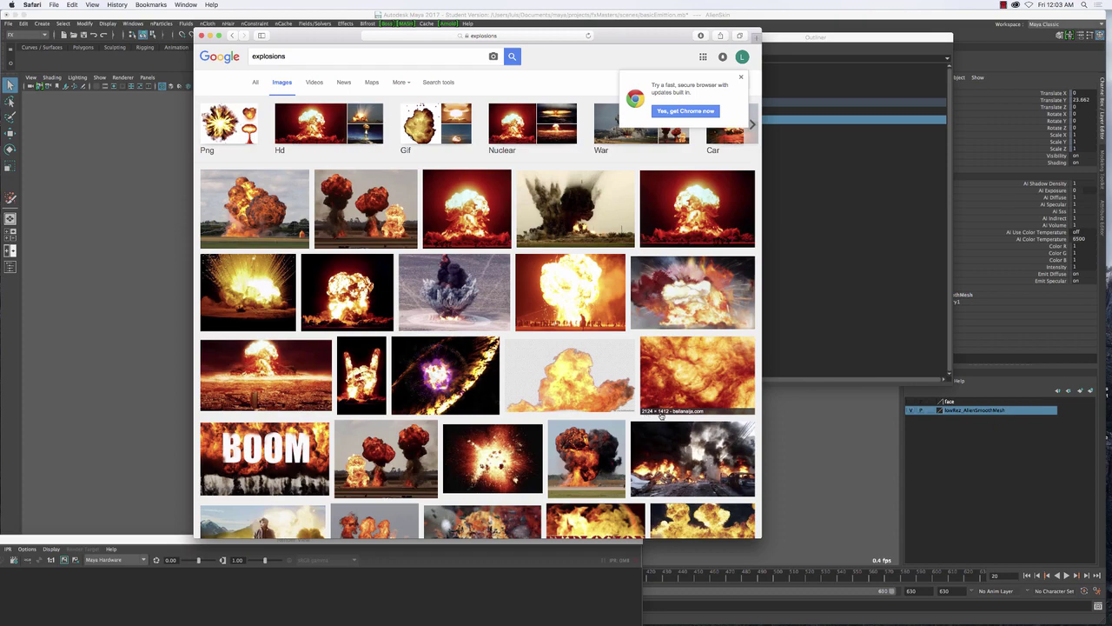
{"action": "left_click", "coordinate": [684, 382]}
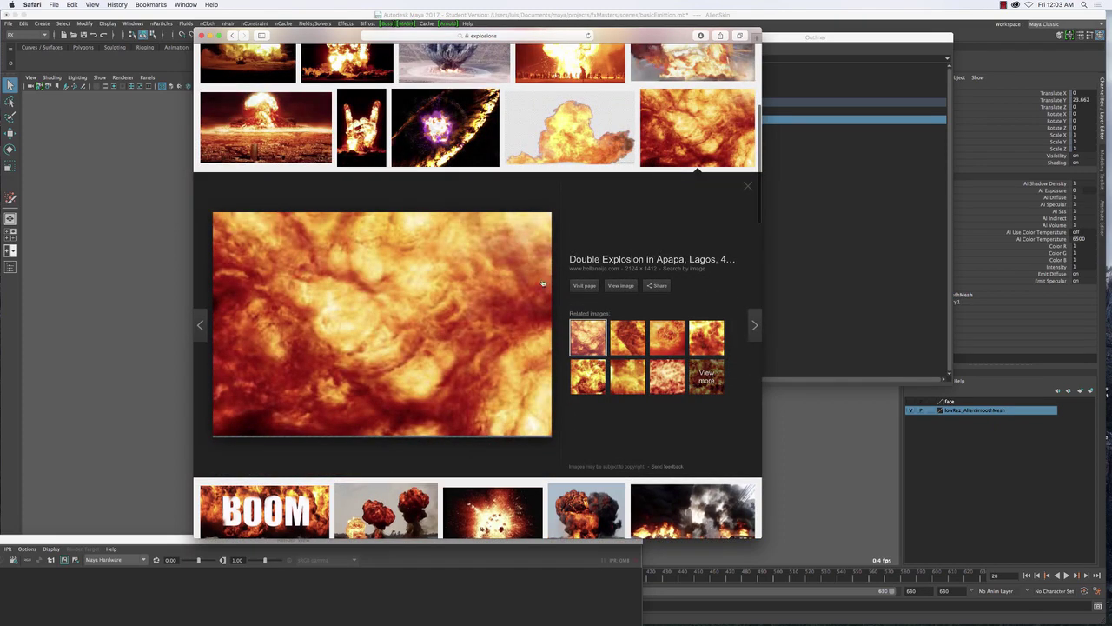
{"action": "left_click", "coordinate": [621, 287]}
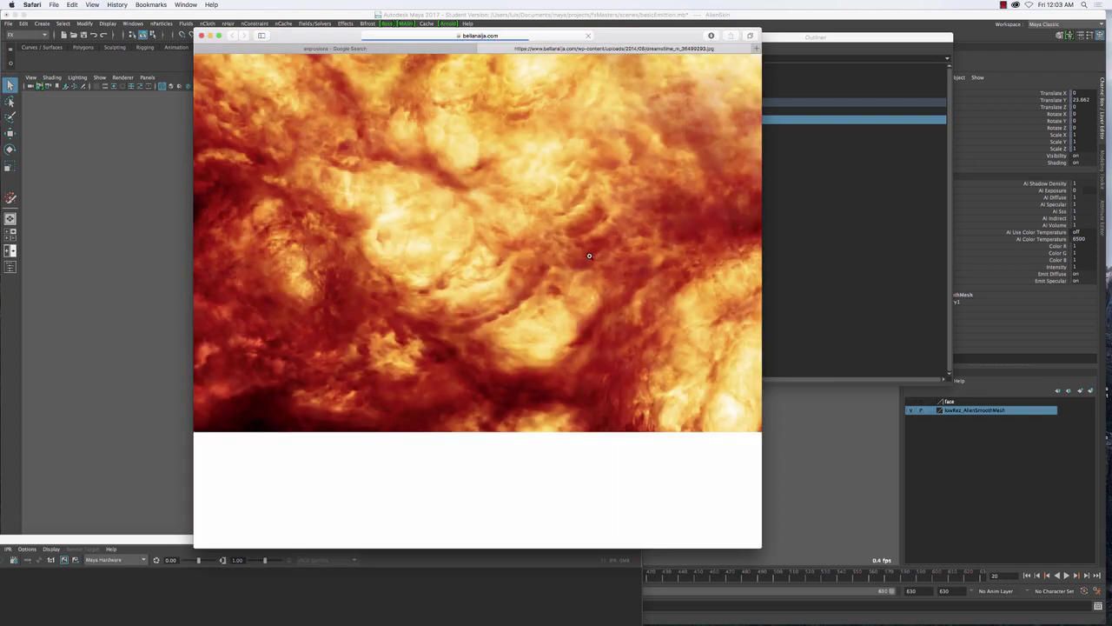
- Save the fiery cloud image under its original name in the sourceimages folder of the fxMasters project, inside Documents/maya/projects
{"action": "right_click", "coordinate": [434, 198]}
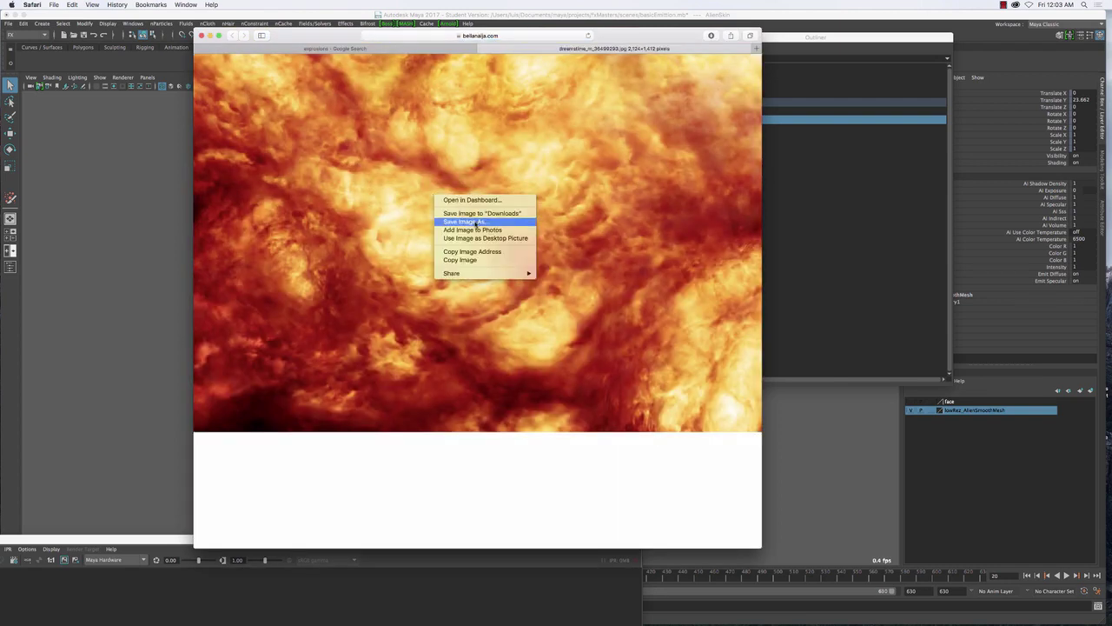
{"action": "left_click", "coordinate": [460, 222]}
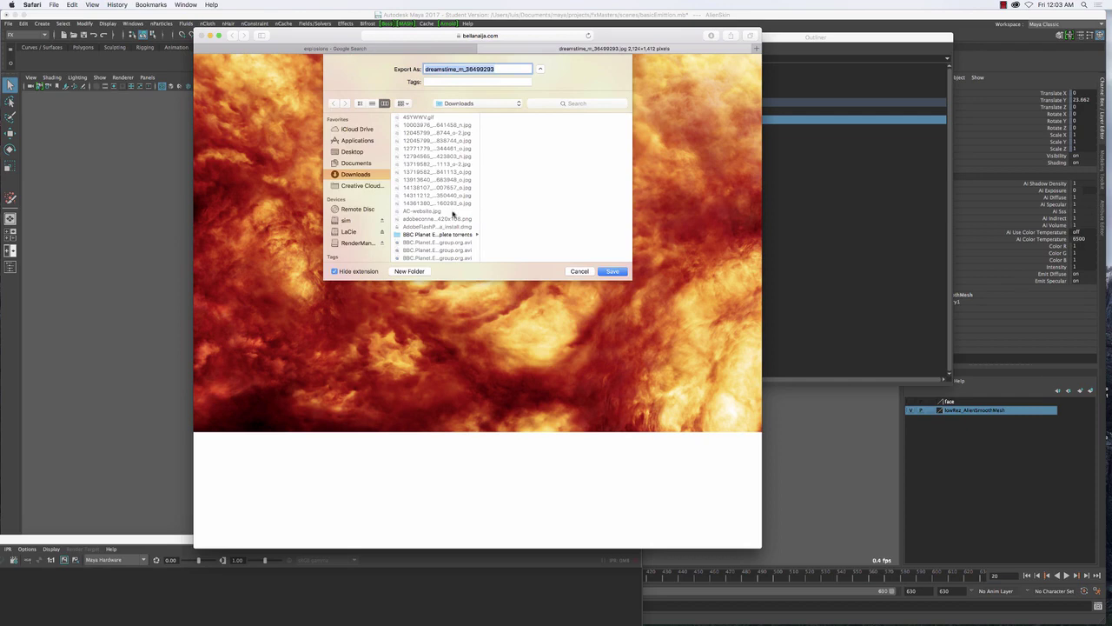
{"action": "left_click", "coordinate": [353, 164]}
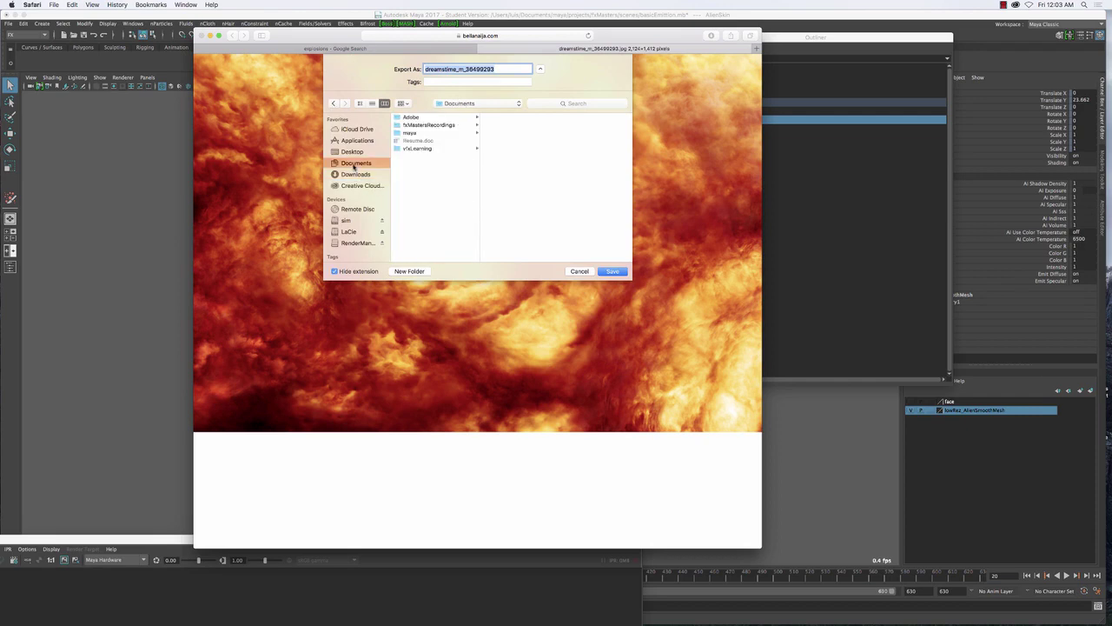
{"action": "left_click", "coordinate": [410, 133]}
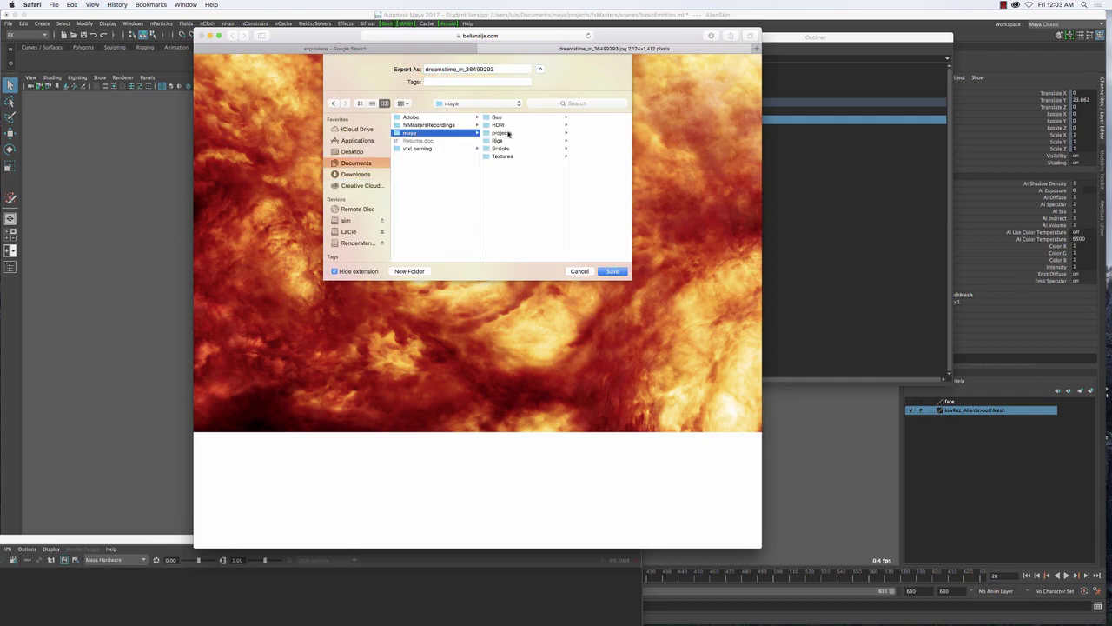
{"action": "left_click", "coordinate": [502, 133]}
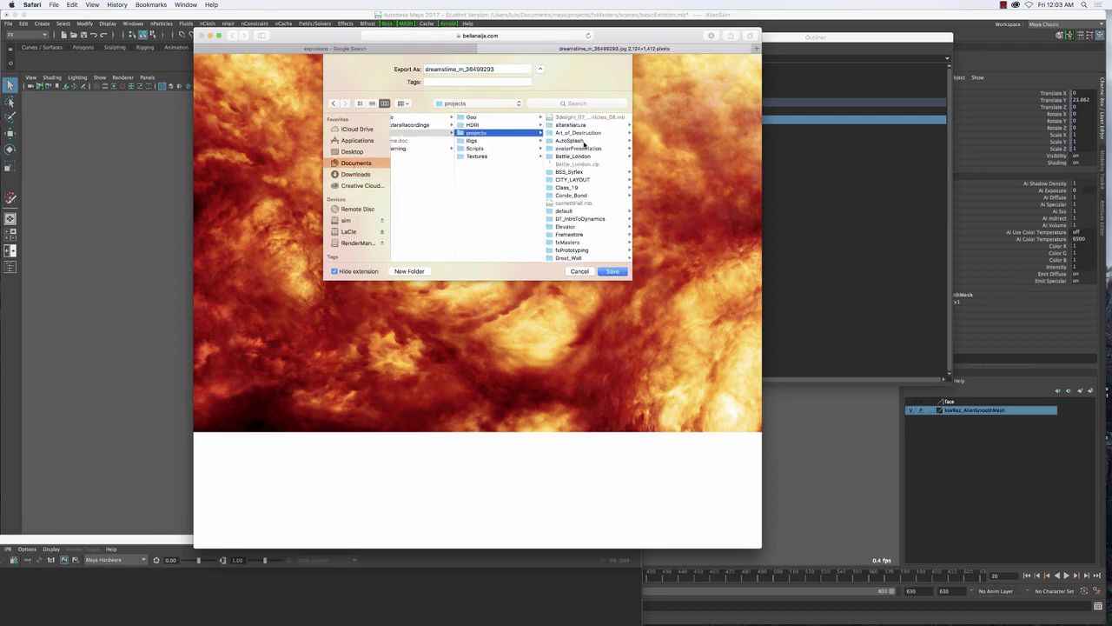
{"action": "left_click", "coordinate": [573, 242]}
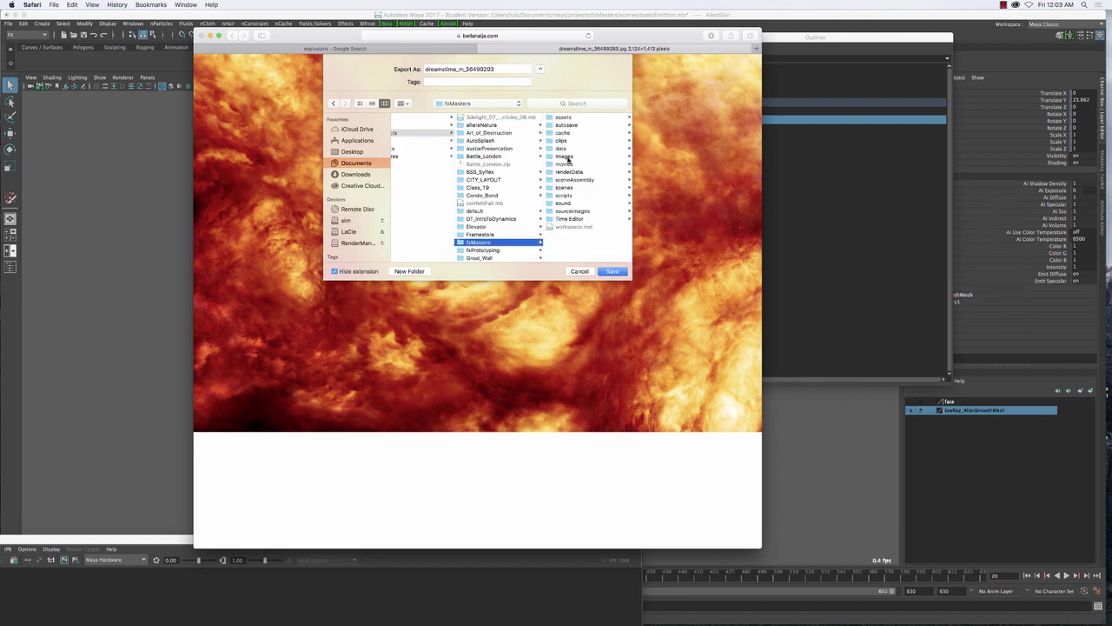
{"action": "left_click", "coordinate": [575, 211]}
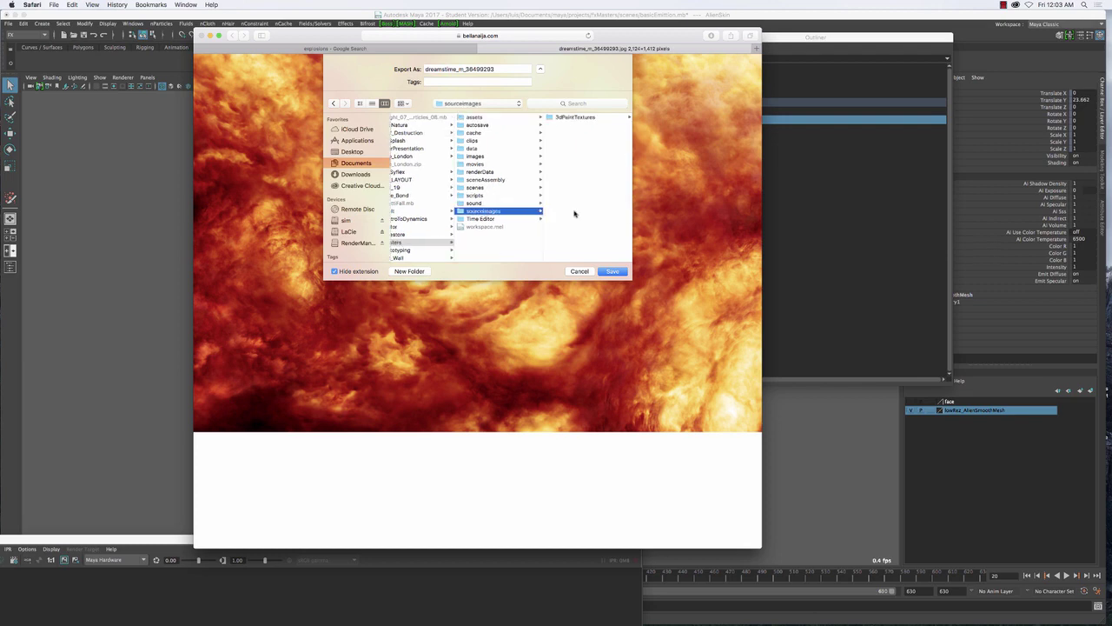
{"action": "left_click", "coordinate": [610, 271]}
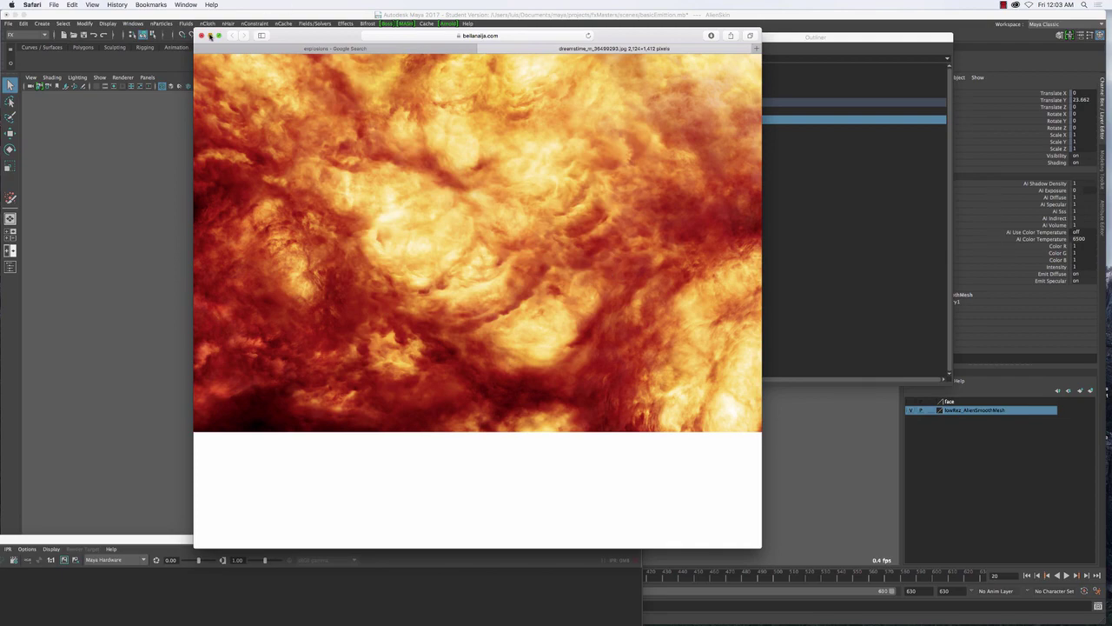
- Minimize the browser to return to Maya and switch the viewport to shaded display, with the whole alien in view
{"action": "left_click", "coordinate": [210, 36]}
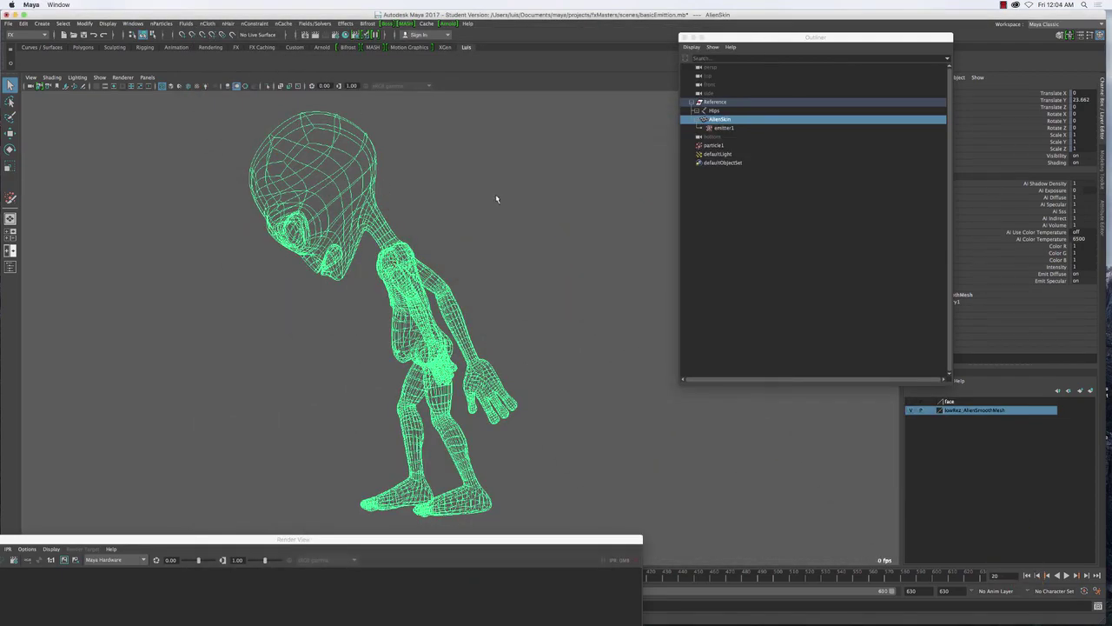
{"action": "key", "text": "5"}
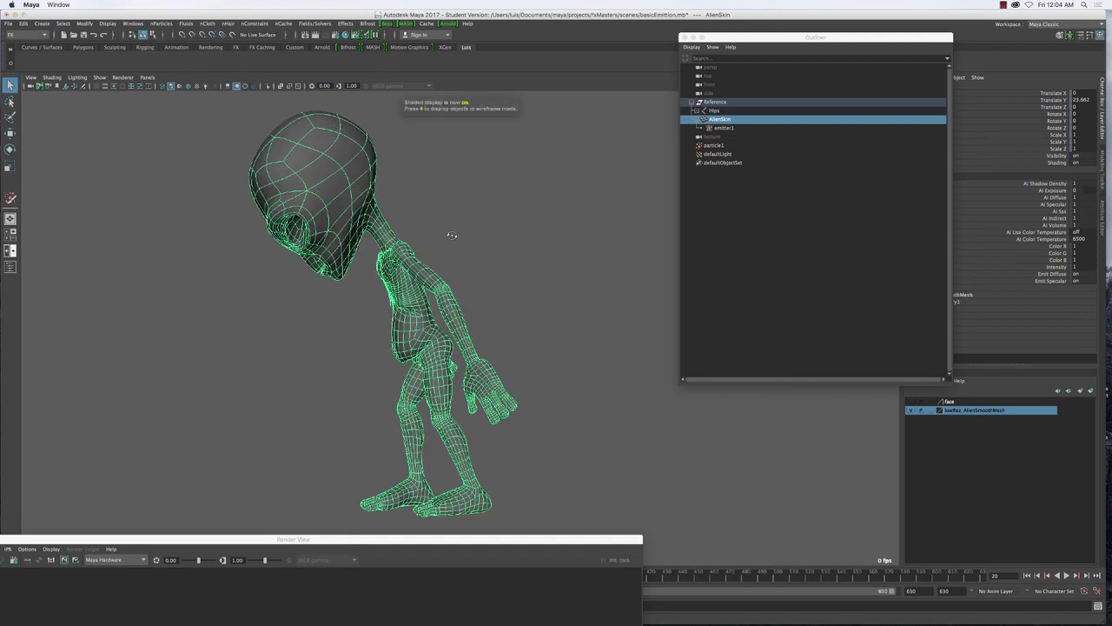
{"action": "scroll", "coordinate": [478, 234], "scroll_direction": "up", "scroll_amount": 5}
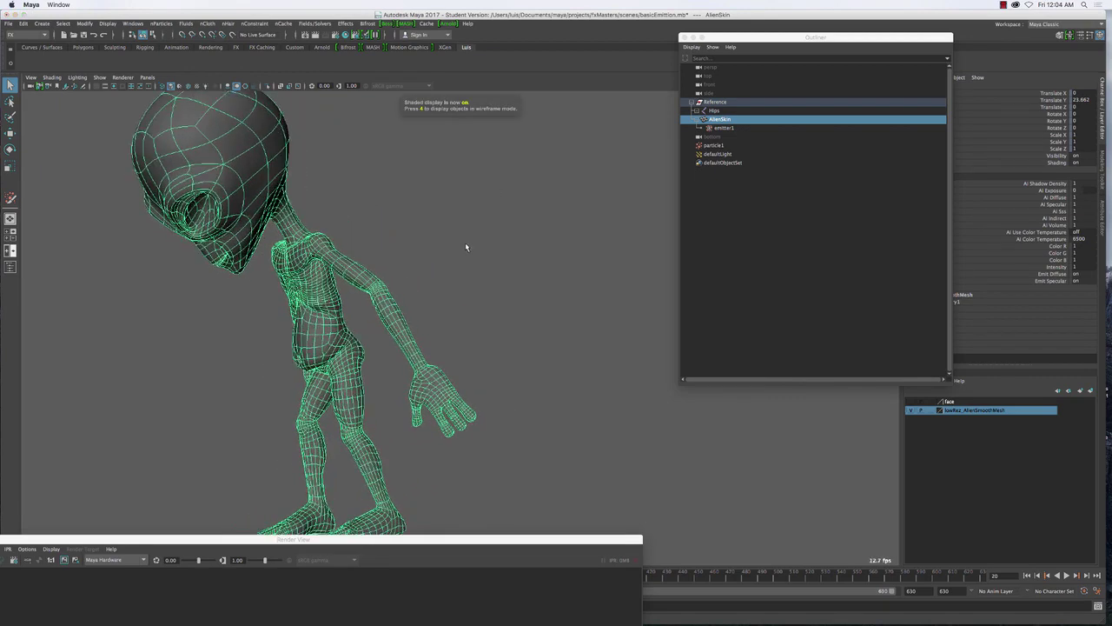
{"action": "scroll", "coordinate": [561, 271], "scroll_direction": "down", "scroll_amount": 5}
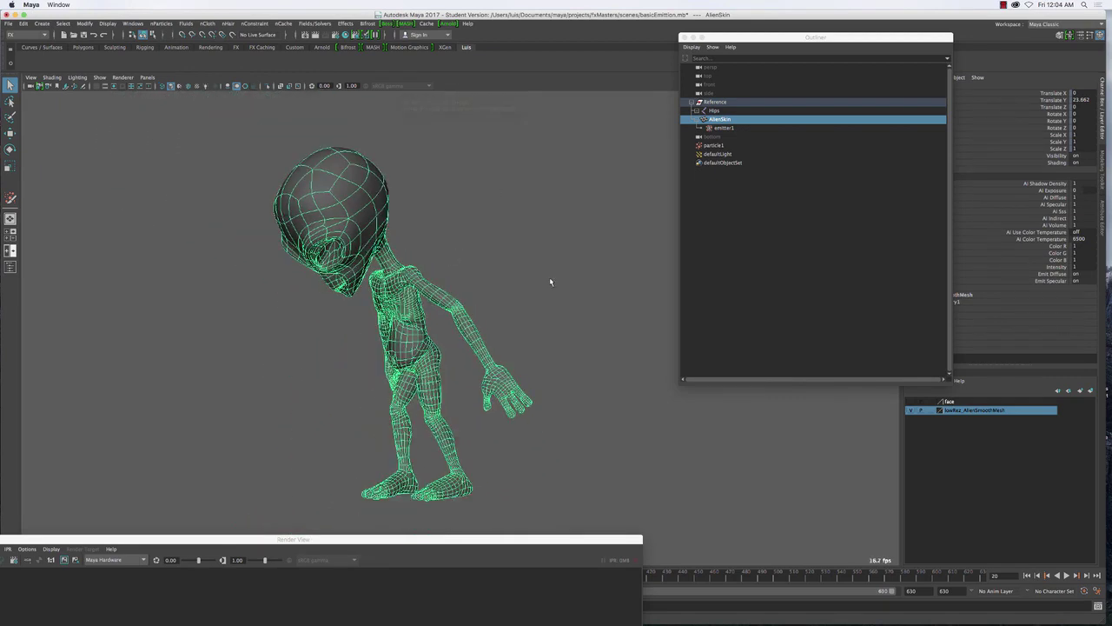
{"action": "left_click_drag", "start_coordinate": [549, 276], "coordinate": [557, 254], "text": "alt"}
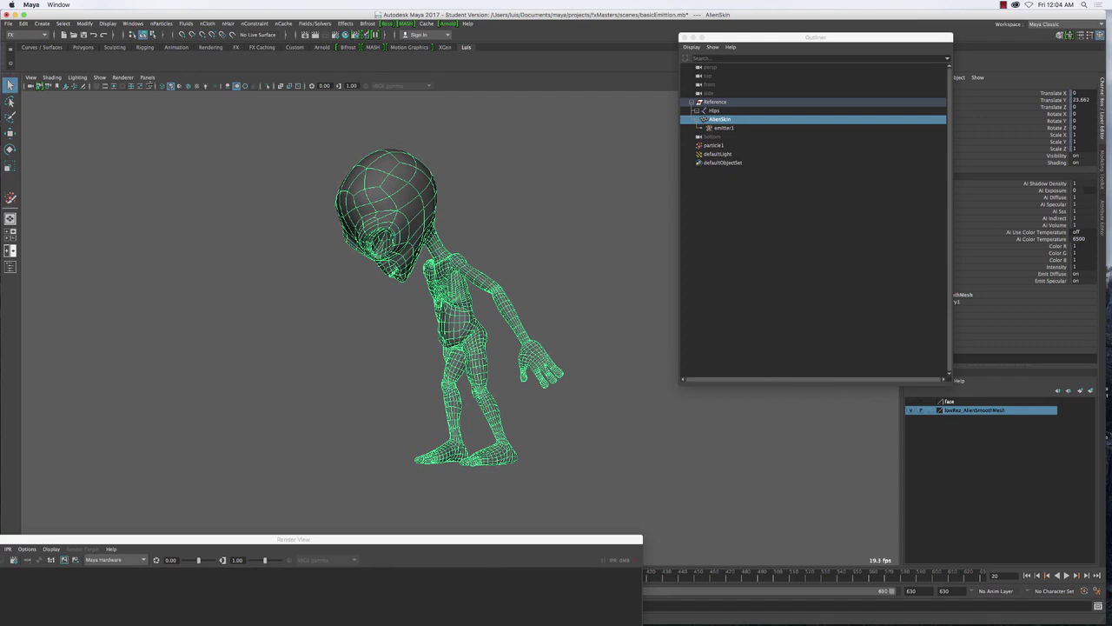
- Open the Hypershade and place its window beside the alien so that both the materials and the character are accessible
{"action": "left_click", "coordinate": [133, 24]}
{"action": "mouse_move", "coordinate": [150, 55]}
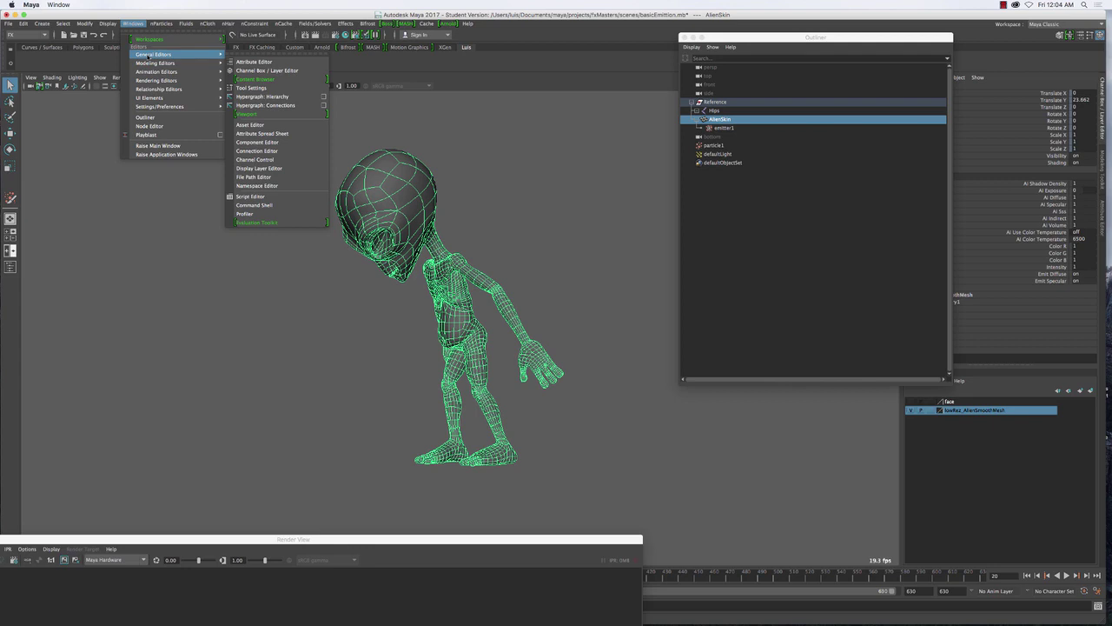
{"action": "mouse_move", "coordinate": [169, 88]}
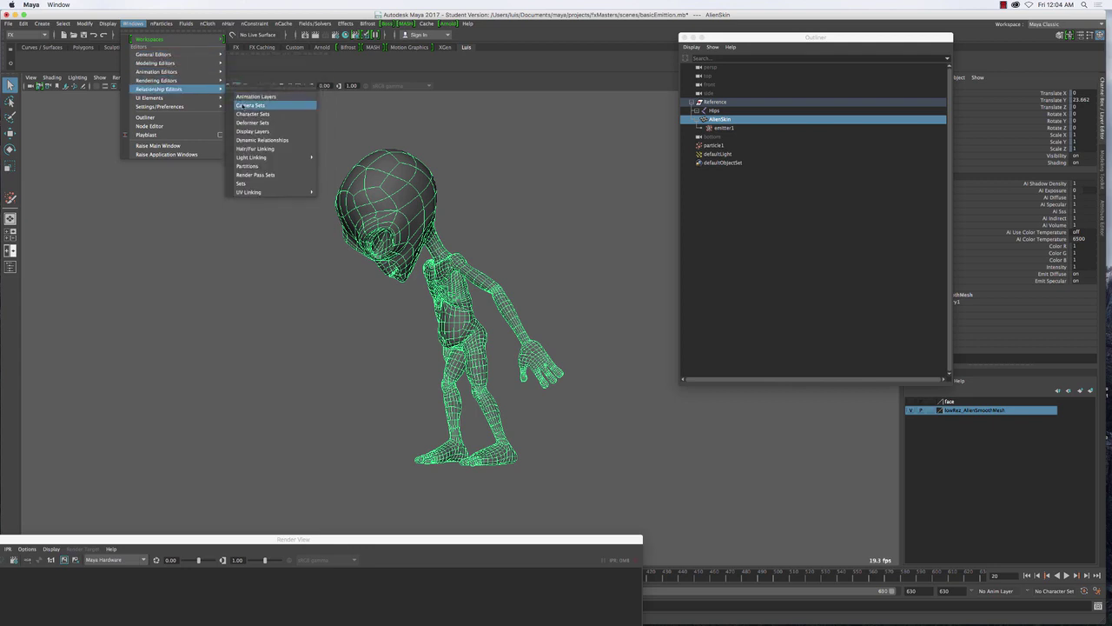
{"action": "mouse_move", "coordinate": [217, 80]}
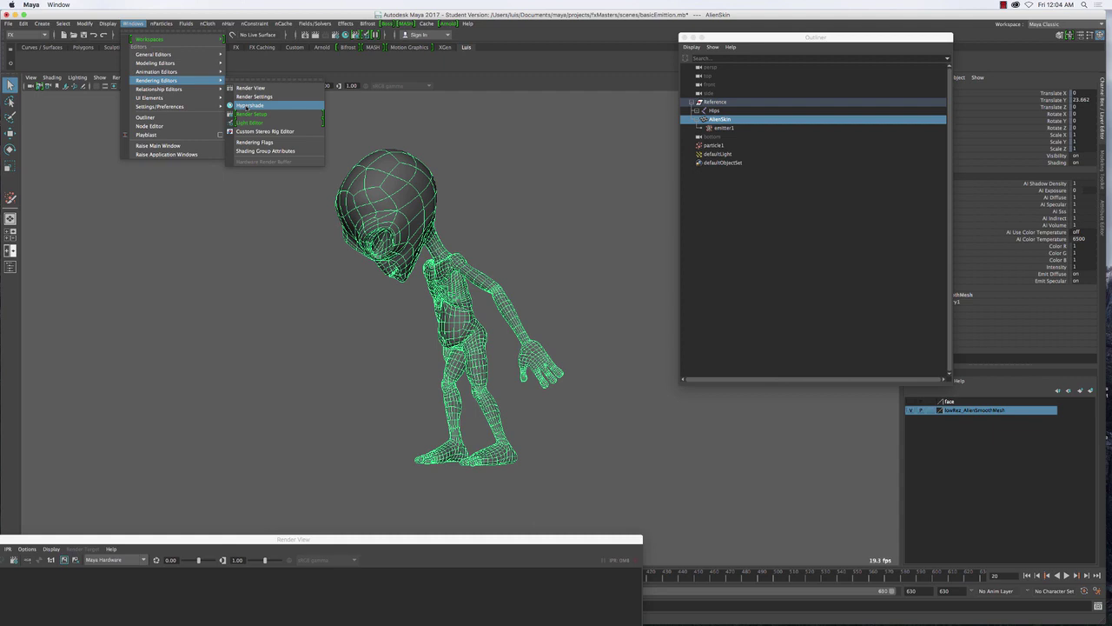
{"action": "left_click", "coordinate": [248, 105]}
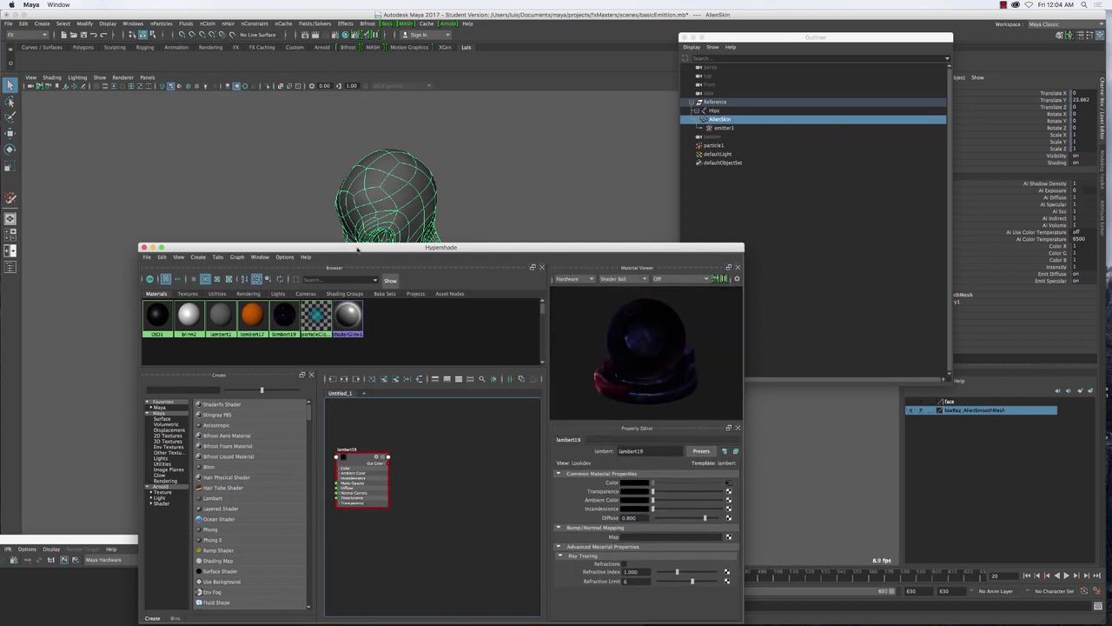
{"action": "left_click_drag", "start_coordinate": [357, 249], "coordinate": [415, 116]}
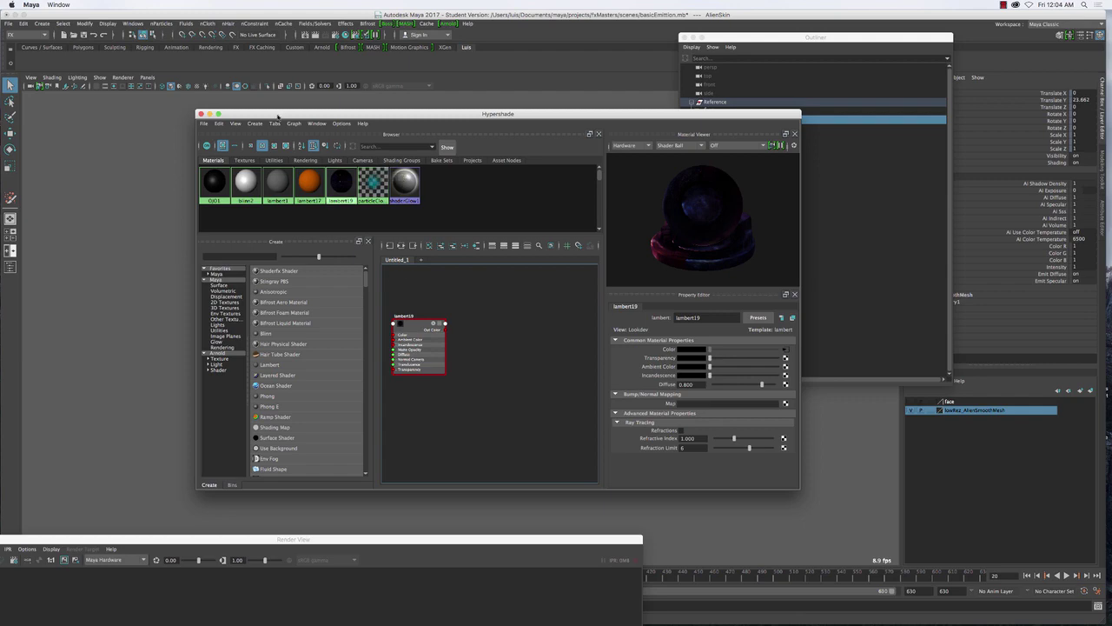
{"action": "left_click_drag", "start_coordinate": [279, 114], "coordinate": [555, 76]}
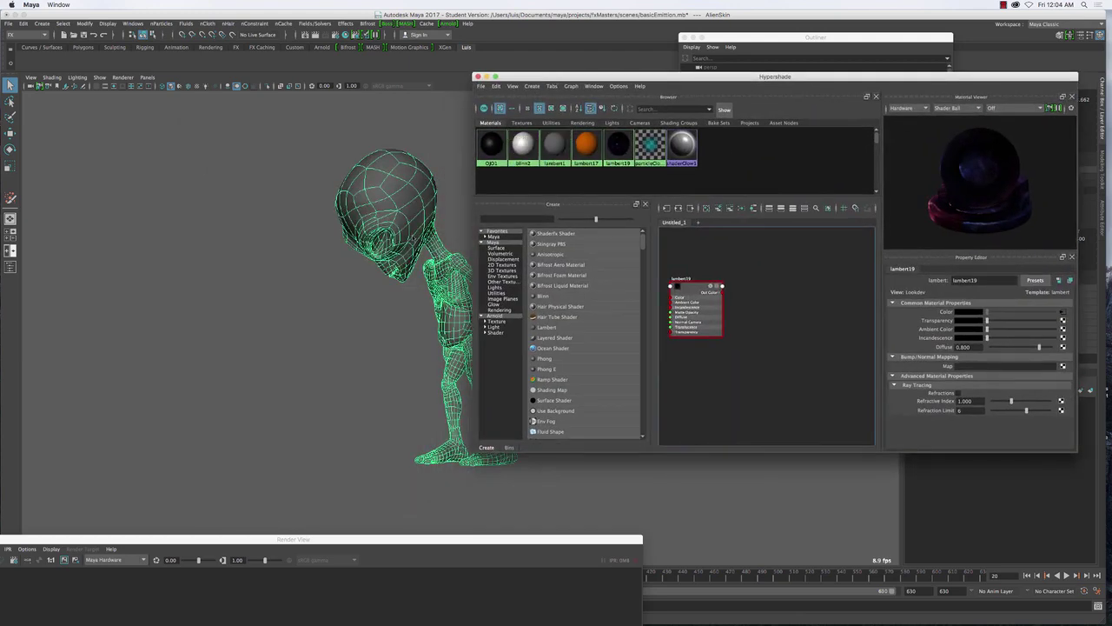
{"action": "left_click_drag", "start_coordinate": [407, 202], "coordinate": [239, 230], "text": "alt"}
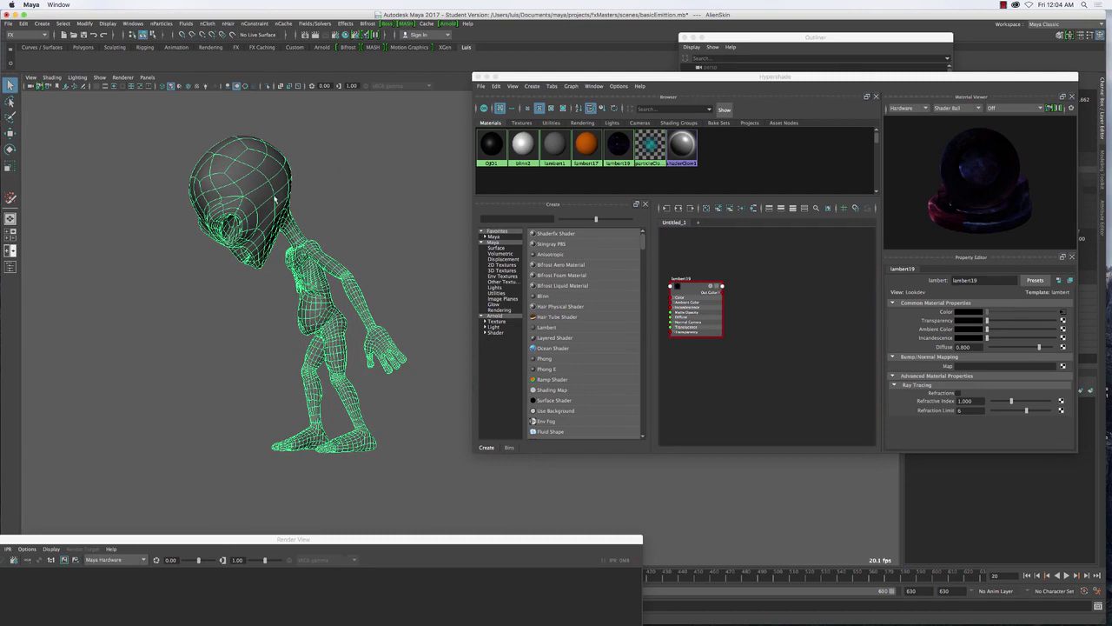
- Create a new Lambert material and assign it to the AlienSkin mesh
{"action": "left_click", "coordinate": [546, 328]}
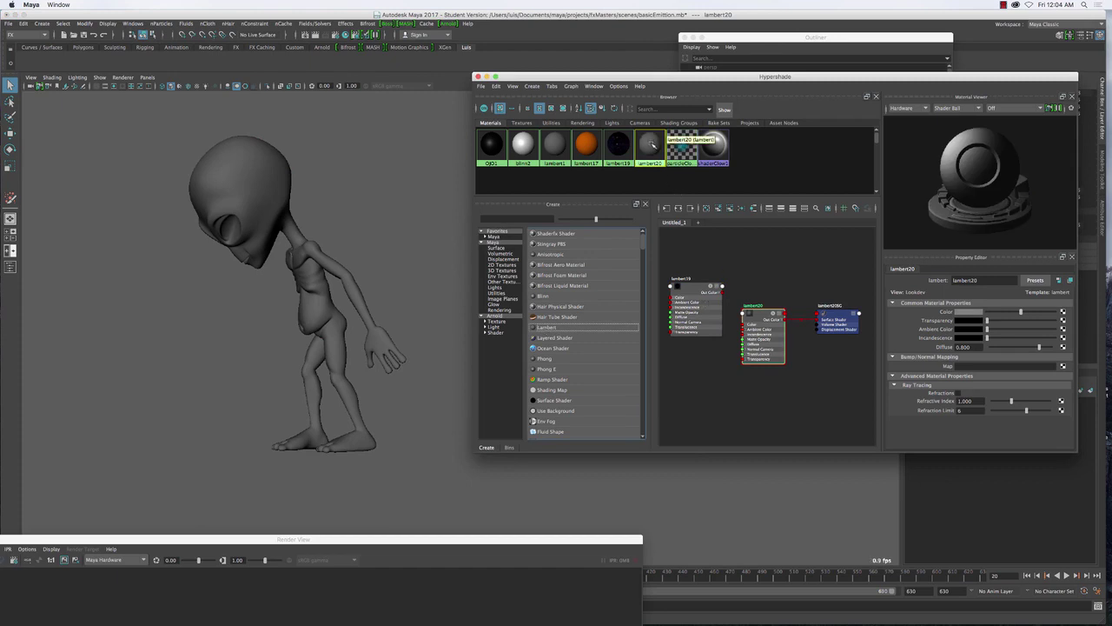
{"action": "middle_click_drag", "start_coordinate": [650, 144], "coordinate": [271, 192]}
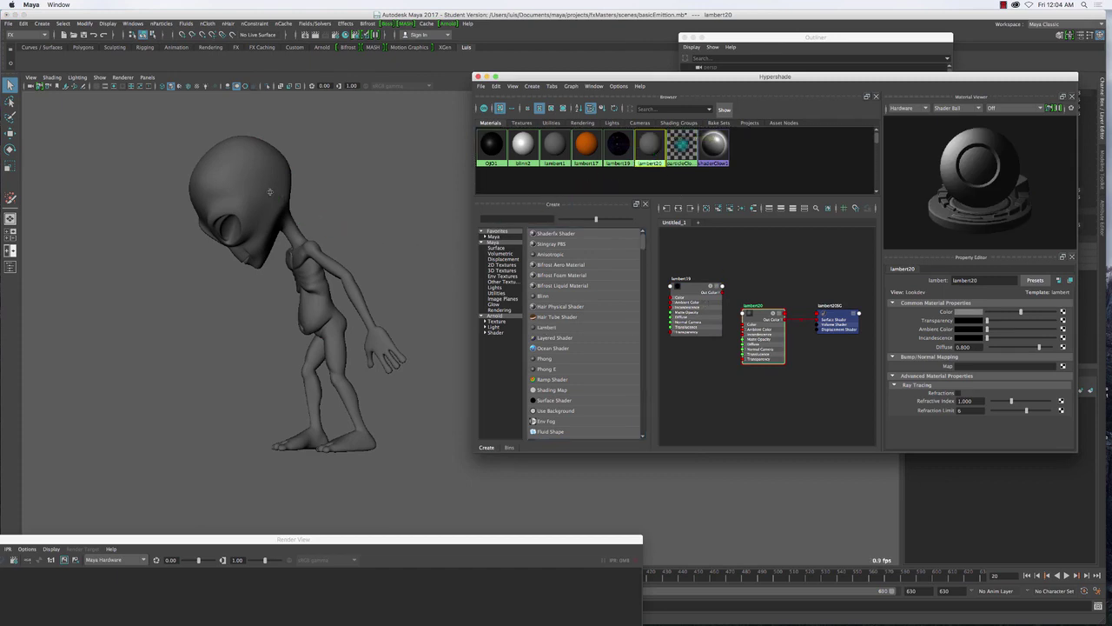
{"action": "left_click", "coordinate": [270, 191]}
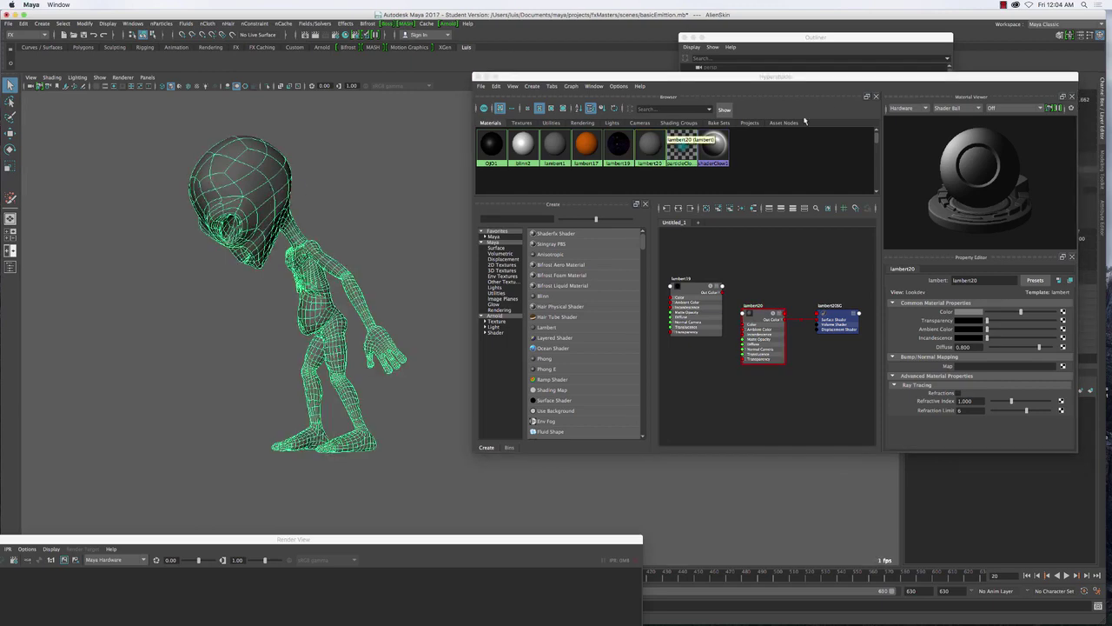
- Map a File texture to the new Lambert's color and move the file node clear of the overlapping nodes
{"action": "left_click_drag", "start_coordinate": [809, 81], "coordinate": [688, 59]}
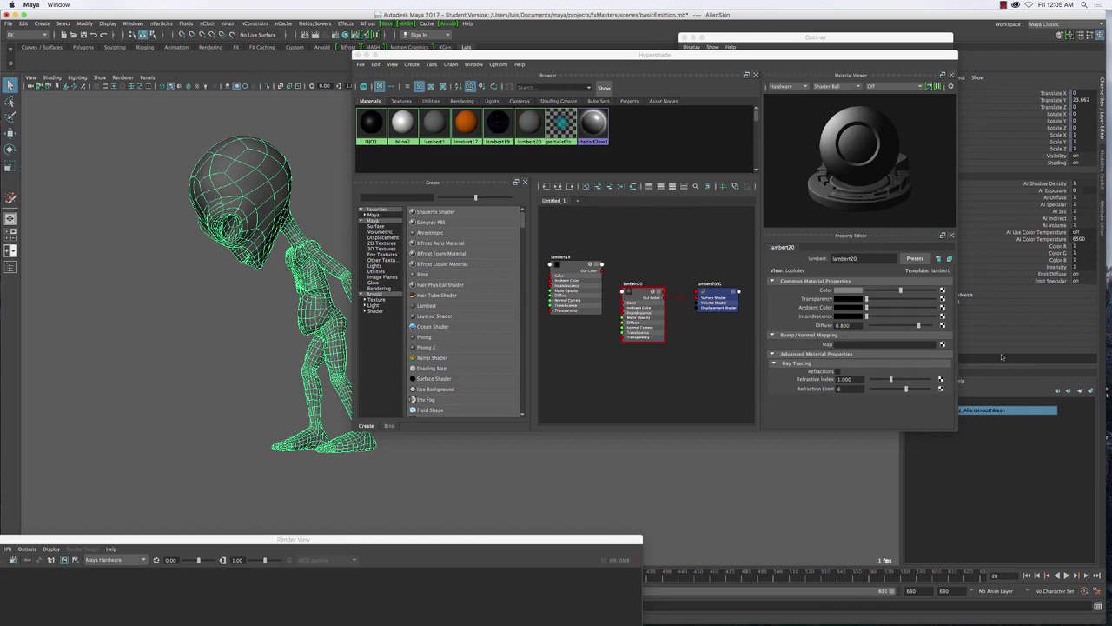
{"action": "left_click", "coordinate": [943, 298]}
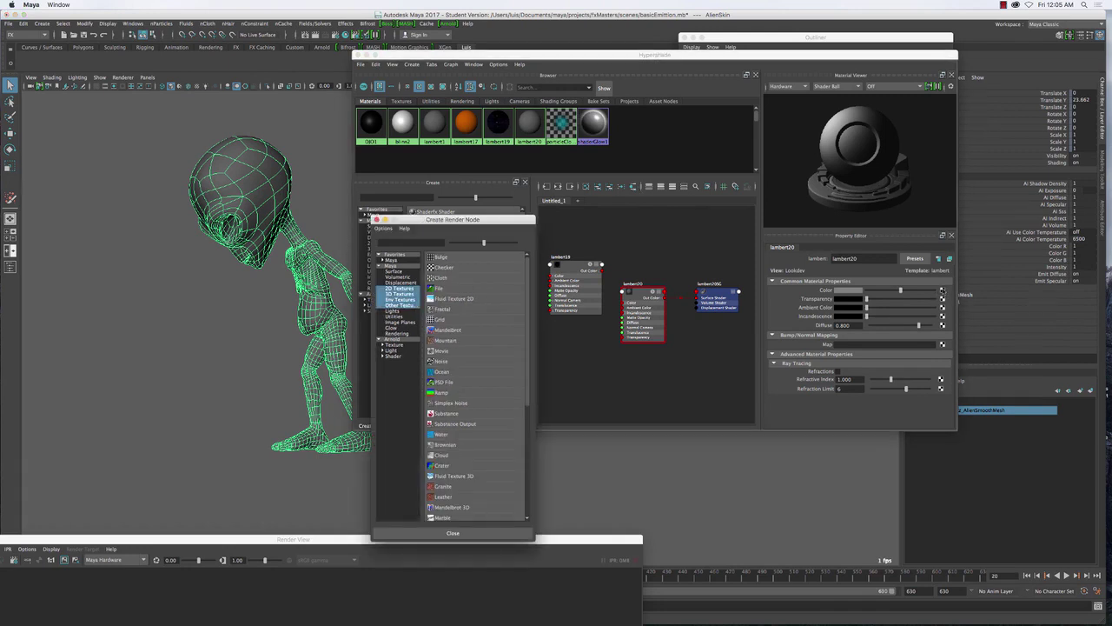
{"action": "left_click", "coordinate": [448, 288]}
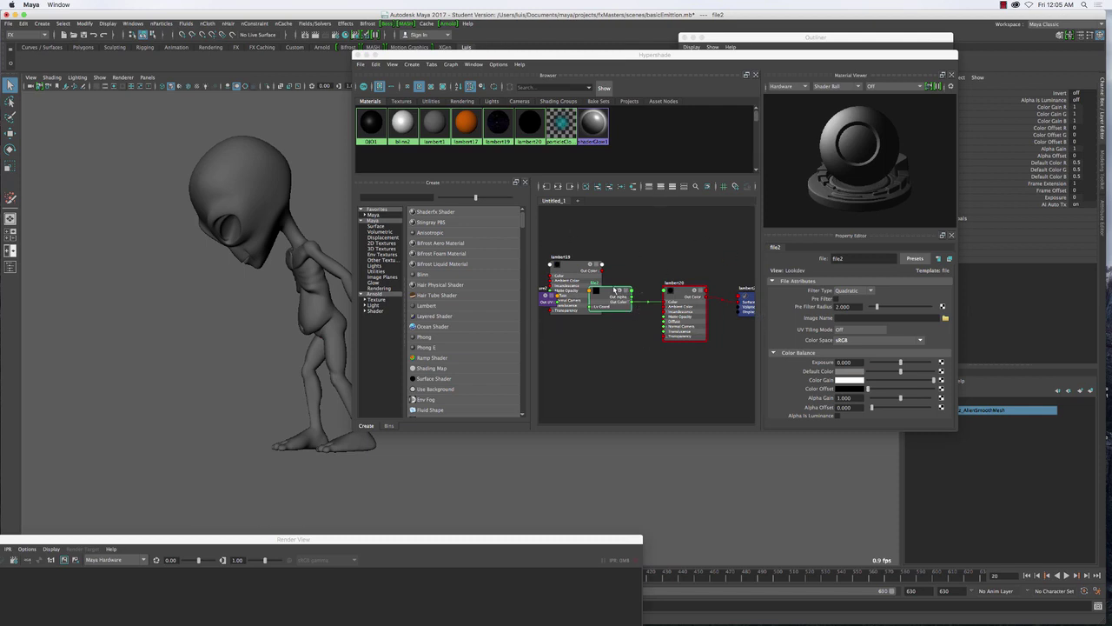
{"action": "left_click_drag", "start_coordinate": [612, 292], "coordinate": [638, 245]}
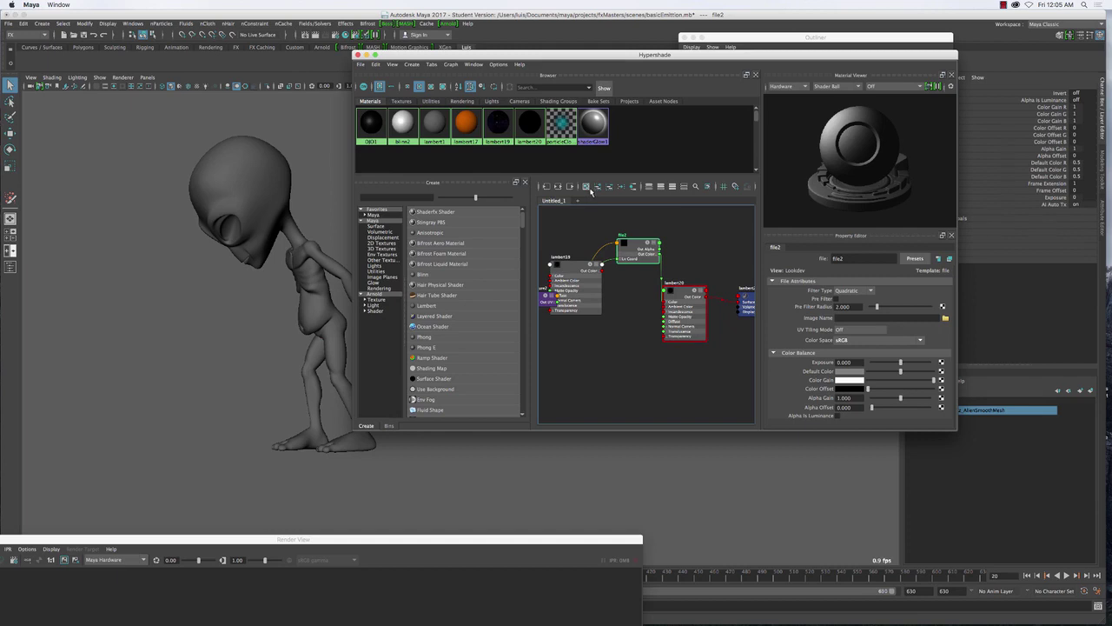
- Load dreamstime_m_36499293.jpg from the project's sourceimages folder as the file texture's image
{"action": "left_click", "coordinate": [944, 319]}
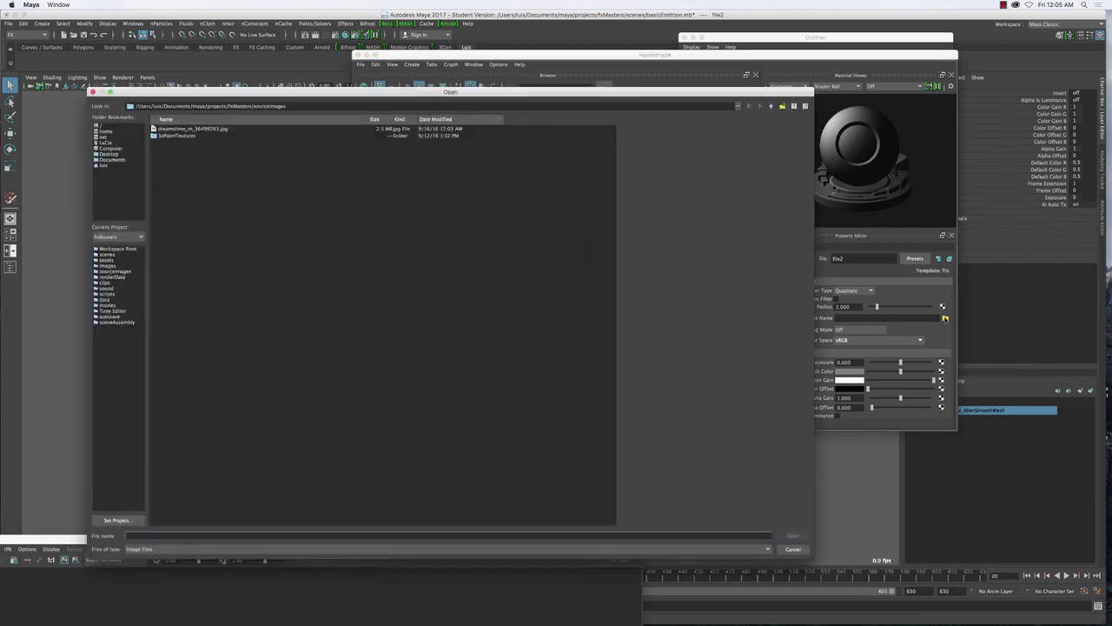
{"action": "left_click", "coordinate": [189, 129]}
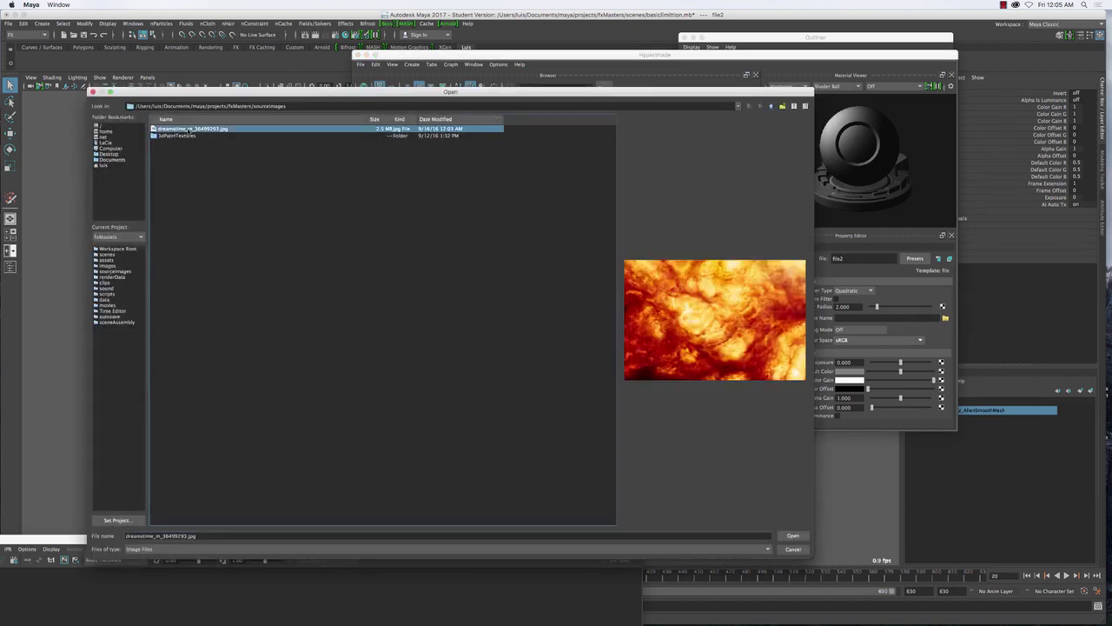
{"action": "double_click", "coordinate": [187, 128]}
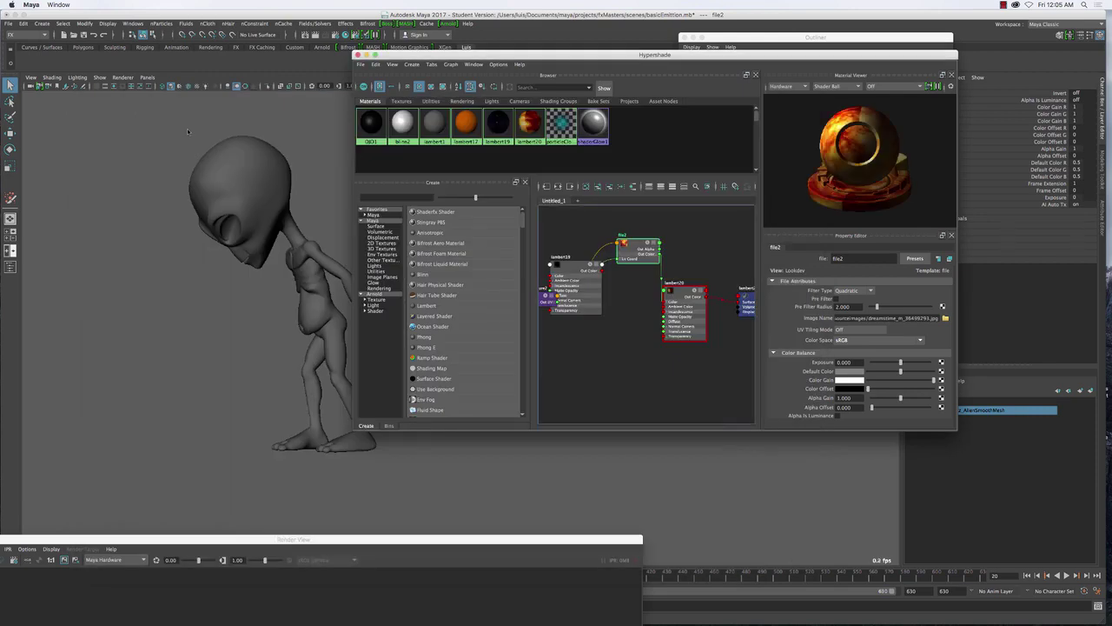
- Move the Hypershade off the alien and switch the viewport to textured display to show the fire image on the skin
{"action": "left_click_drag", "start_coordinate": [417, 58], "coordinate": [622, 64]}
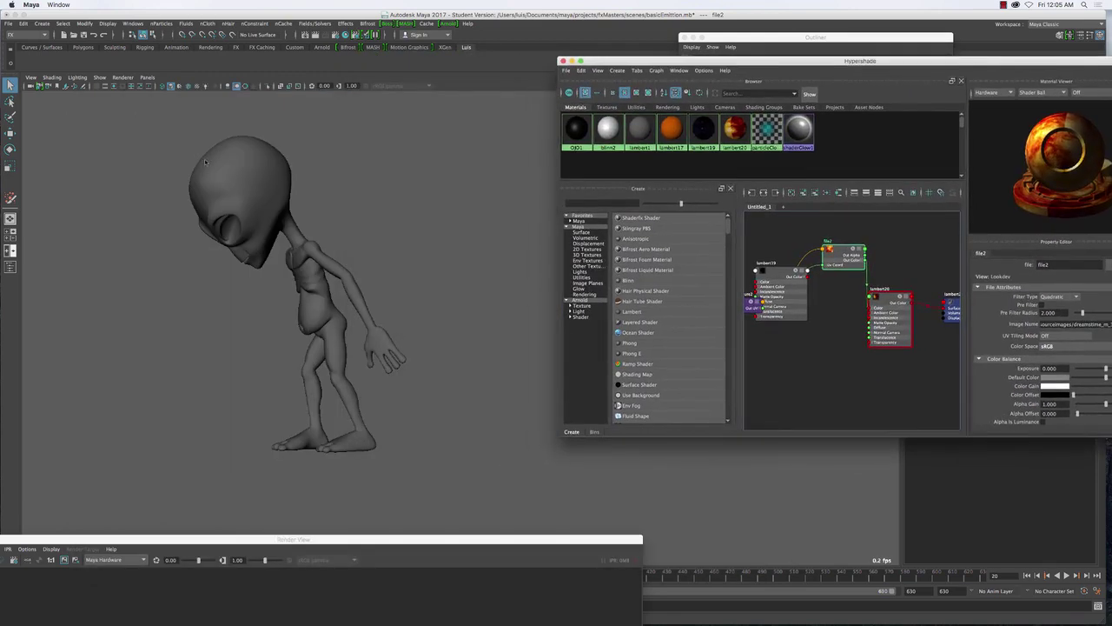
{"action": "mouse_move", "coordinate": [304, 224]}
{"action": "left_mouse_down", "text": "alt"}
{"action": "mouse_move", "coordinate": [411, 306]}
{"action": "mouse_move", "coordinate": [365, 304]}
{"action": "mouse_move", "coordinate": [385, 296]}
{"action": "mouse_move", "coordinate": [377, 273]}
{"action": "mouse_move", "coordinate": [324, 318]}
{"action": "left_mouse_up", "text": "alt"}
{"action": "key", "text": "6"}
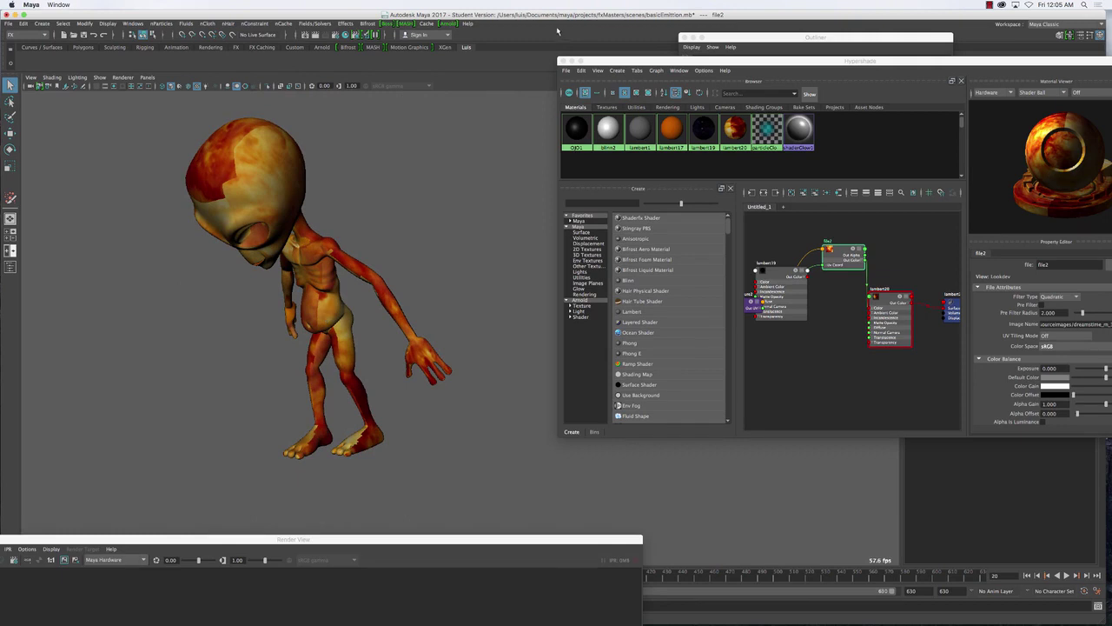
- Close the Hypershade and select the textured AlienSkin mesh in the viewport
{"action": "left_click_drag", "start_coordinate": [591, 63], "coordinate": [538, 70]}
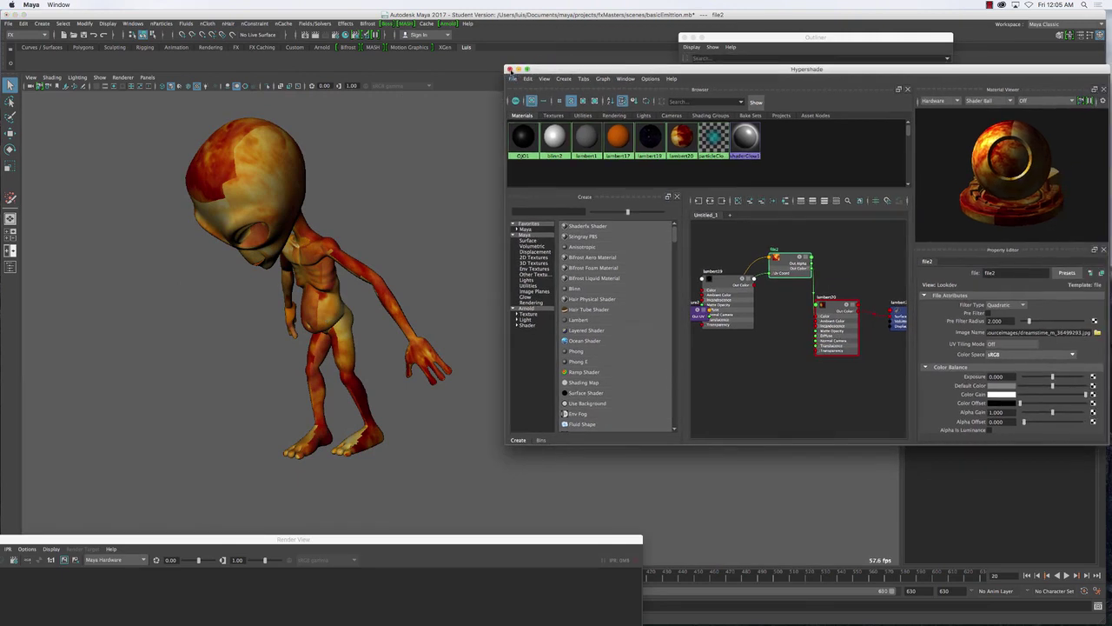
{"action": "left_click", "coordinate": [511, 69]}
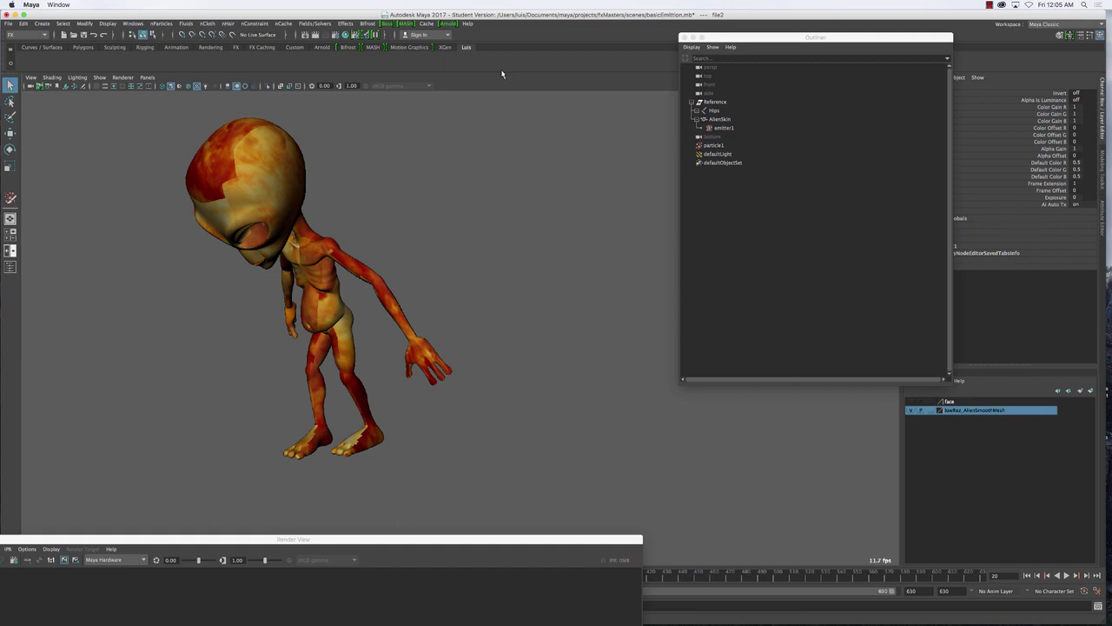
{"action": "left_click", "coordinate": [232, 174]}
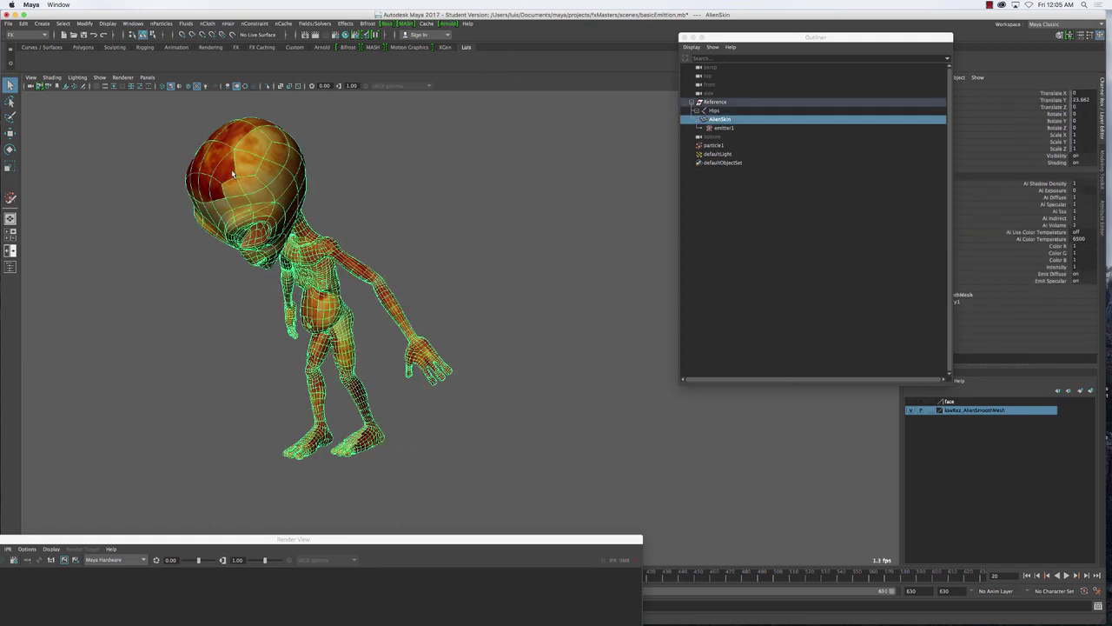
- Switch to the Modeling menu set and apply an Automatic UV projection to the AlienSkin mesh
{"action": "left_click", "coordinate": [371, 178]}
{"action": "left_click", "coordinate": [275, 168]}
{"action": "left_click", "coordinate": [31, 36]}
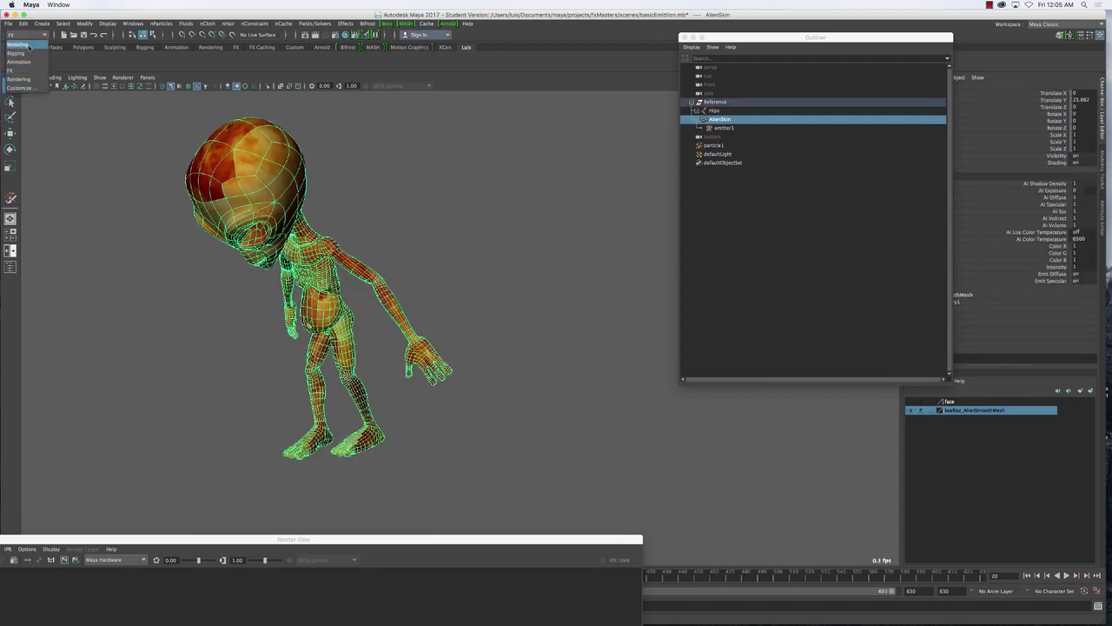
{"action": "left_click", "coordinate": [29, 44]}
{"action": "left_click", "coordinate": [344, 24]}
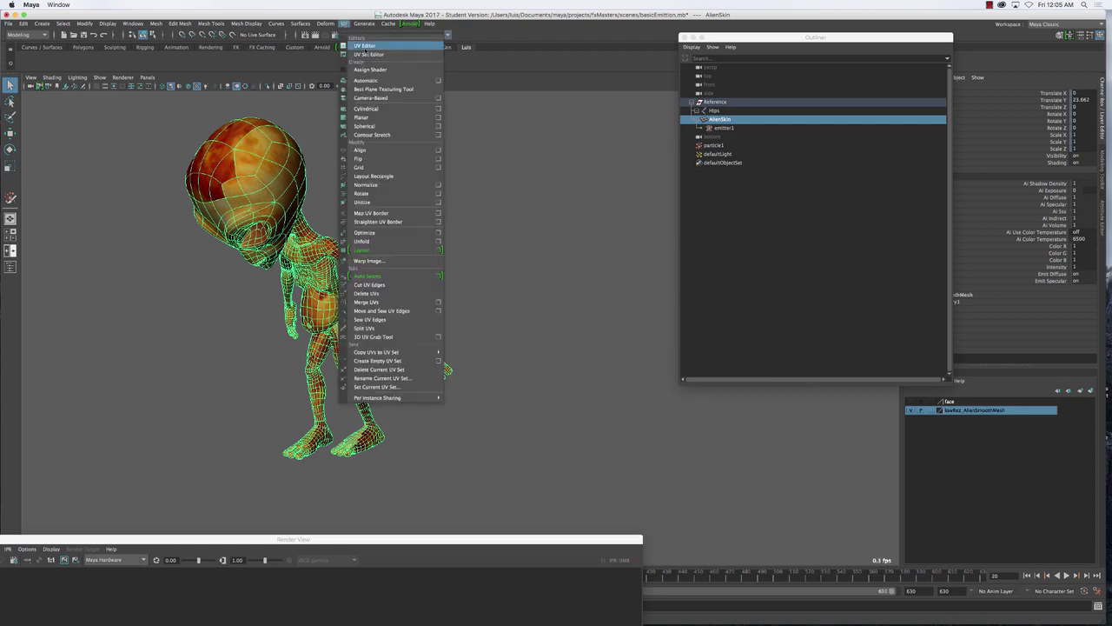
{"action": "left_click", "coordinate": [366, 80]}
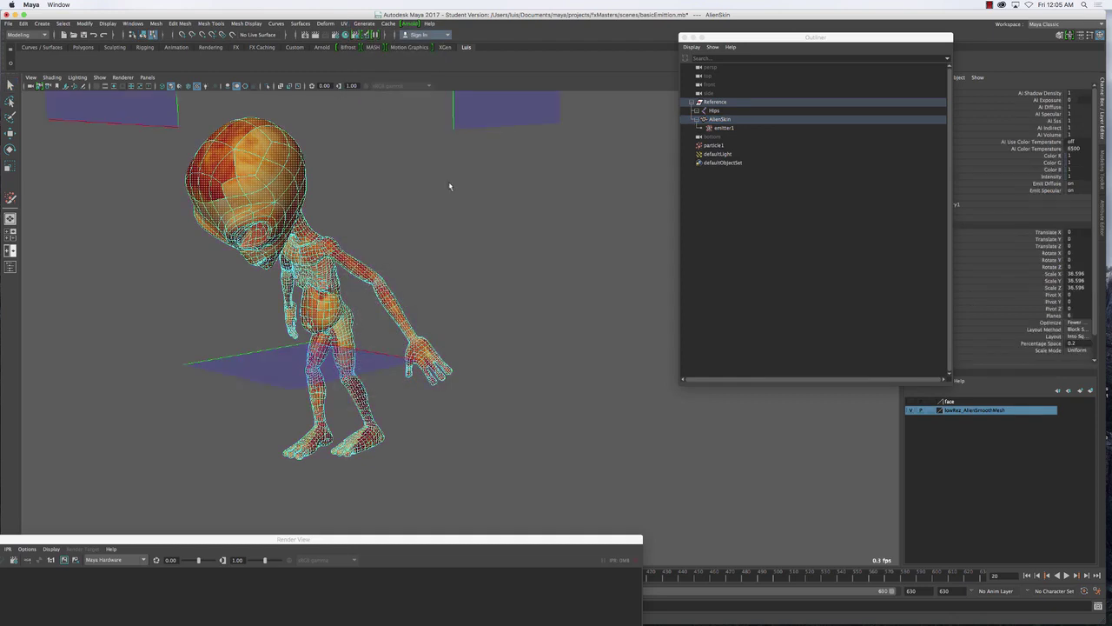
- Deselect the mesh and its UV projection, and change the selection mode from component to hierarchy
{"action": "left_click", "coordinate": [449, 186]}
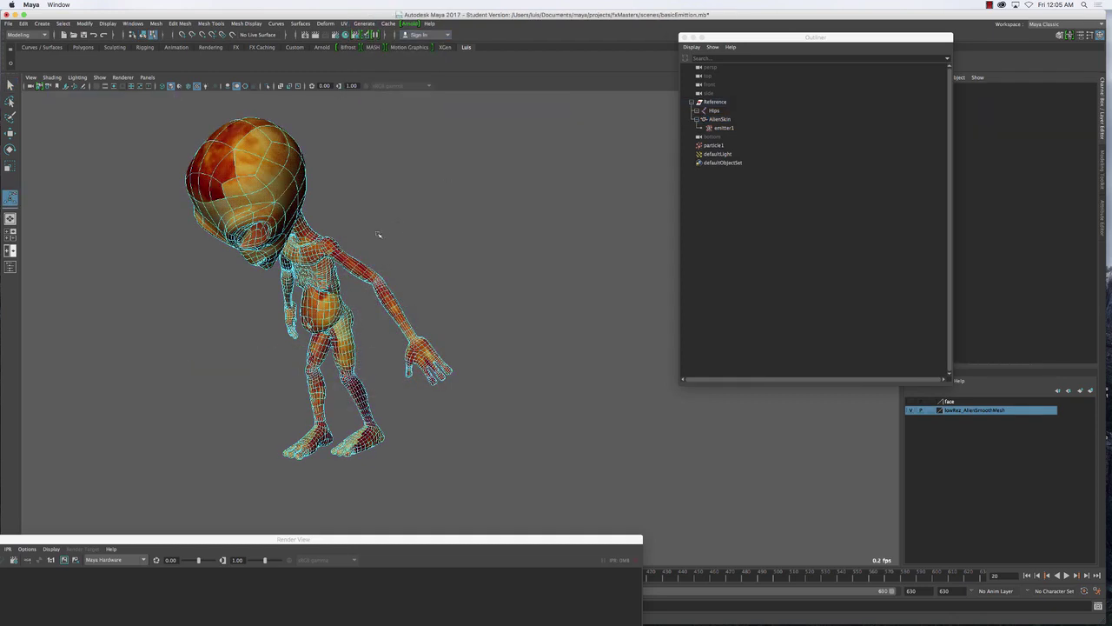
{"action": "left_click_drag", "start_coordinate": [378, 235], "coordinate": [390, 210], "text": "alt"}
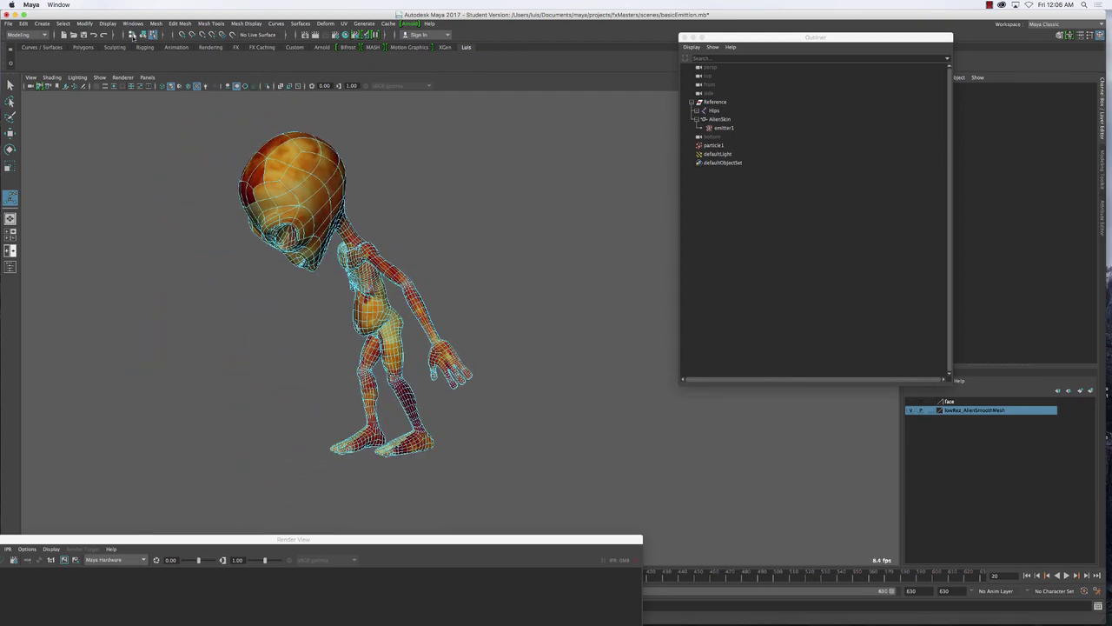
{"action": "left_click", "coordinate": [133, 35]}
{"action": "left_click", "coordinate": [399, 213]}
{"action": "left_click_drag", "start_coordinate": [398, 213], "coordinate": [356, 239], "text": "alt"}
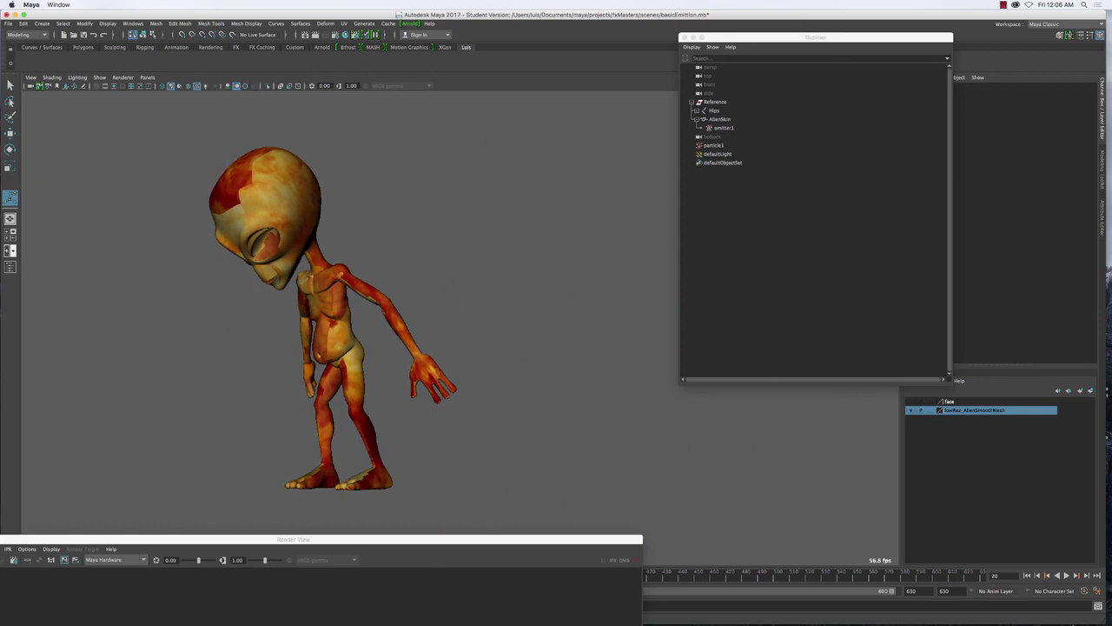
- Play the simulation, select the particles emitted above the alien's head and stop playback
{"action": "left_click", "coordinate": [1066, 575]}
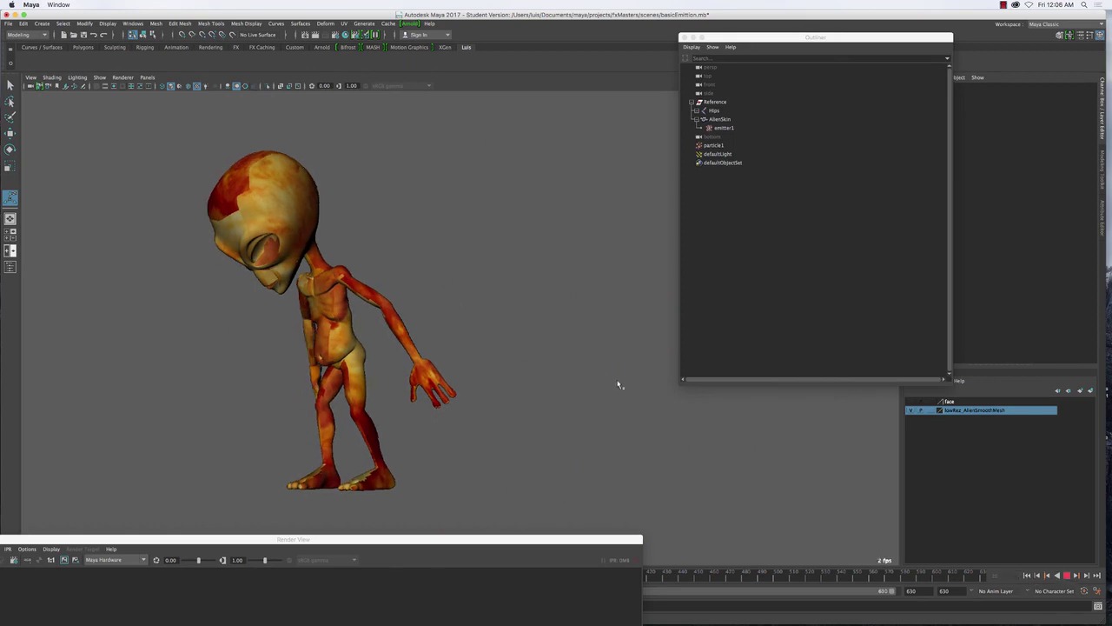
{"action": "left_click", "coordinate": [295, 166]}
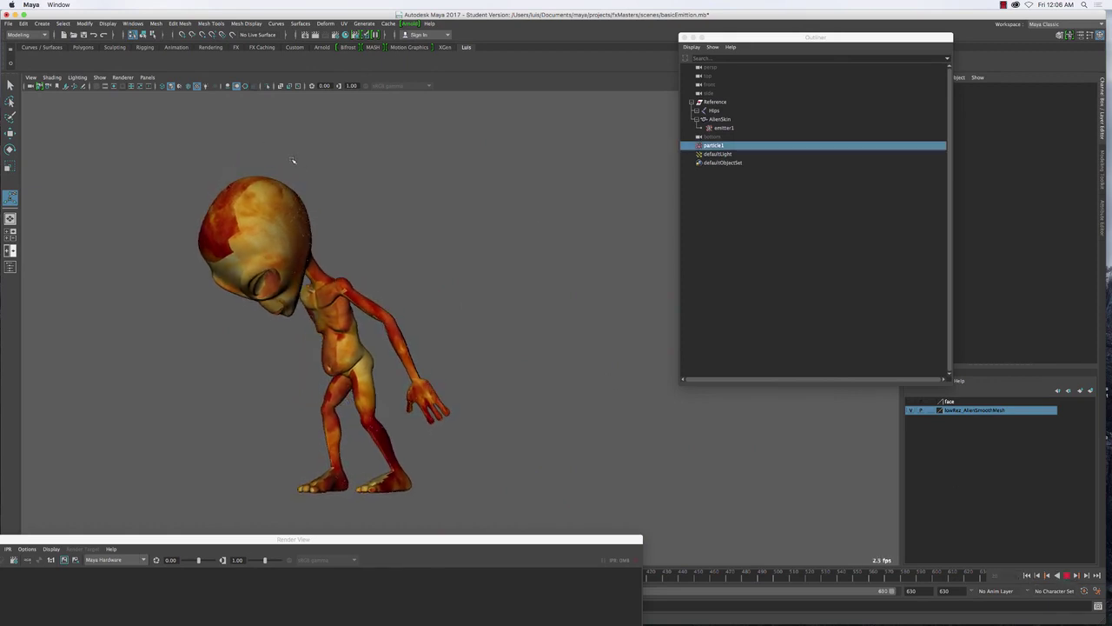
{"action": "key", "text": "Escape"}
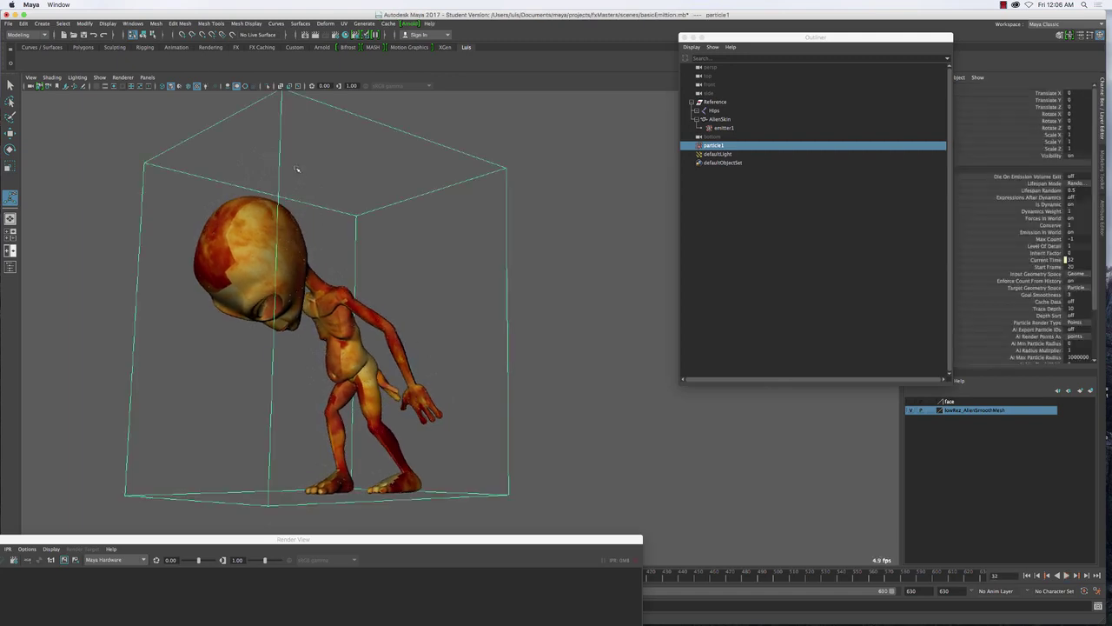
- Inspect the emitted particles and the fire-textured skin from several angles in wireframe and textured display
{"action": "key", "text": "4"}
{"action": "mouse_move", "coordinate": [310, 205]}
{"action": "left_mouse_down", "text": "alt"}
{"action": "mouse_move", "coordinate": [368, 251]}
{"action": "mouse_move", "coordinate": [305, 251]}
{"action": "mouse_move", "coordinate": [373, 288]}
{"action": "mouse_move", "coordinate": [478, 305]}
{"action": "mouse_move", "coordinate": [529, 301]}
{"action": "mouse_move", "coordinate": [528, 271]}
{"action": "mouse_move", "coordinate": [427, 315]}
{"action": "mouse_move", "coordinate": [465, 350]}
{"action": "mouse_move", "coordinate": [409, 161]}
{"action": "left_mouse_up", "text": "alt"}
{"action": "key", "text": "5"}
{"action": "key", "text": "6"}
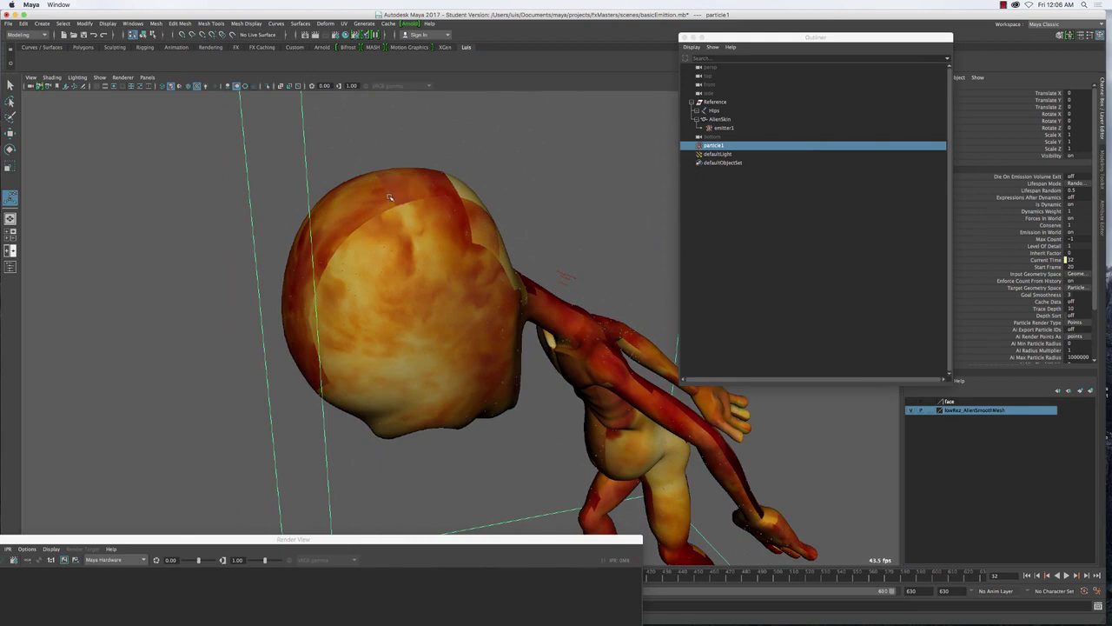
{"action": "left_click_drag", "start_coordinate": [390, 198], "coordinate": [434, 204], "text": "alt"}
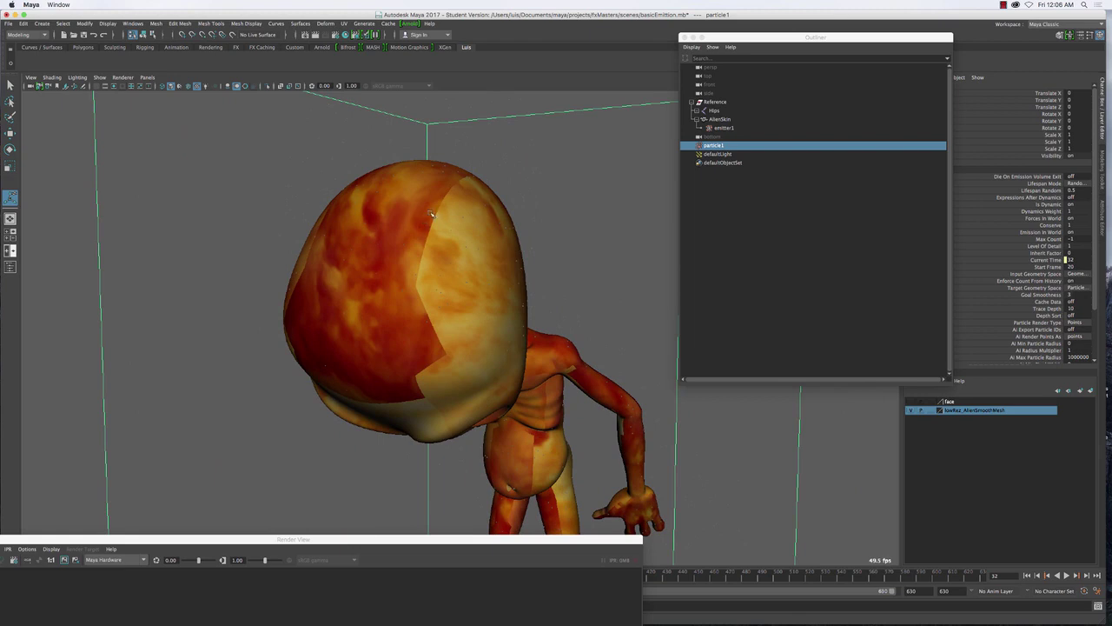
{"action": "left_click_drag", "start_coordinate": [452, 243], "coordinate": [368, 262], "text": "alt"}
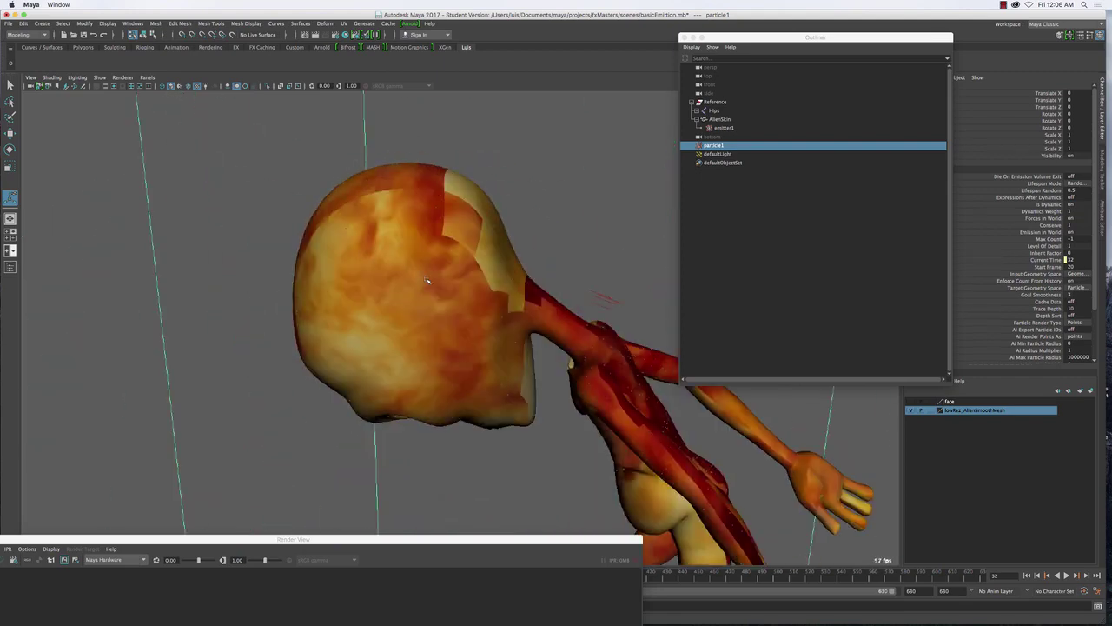
{"action": "scroll", "coordinate": [368, 262], "scroll_direction": "down", "scroll_amount": 5}
{"action": "scroll", "coordinate": [289, 260], "scroll_direction": "up", "scroll_amount": 3}
{"action": "left_click_drag", "start_coordinate": [289, 260], "coordinate": [441, 235], "text": "alt"}
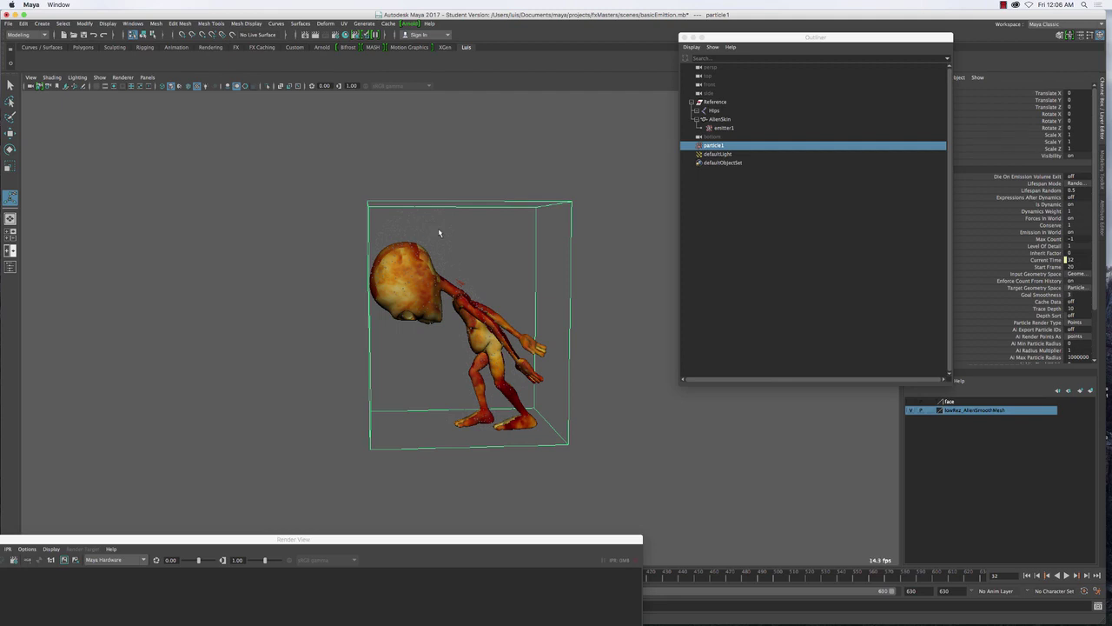
{"action": "key", "text": "4"}
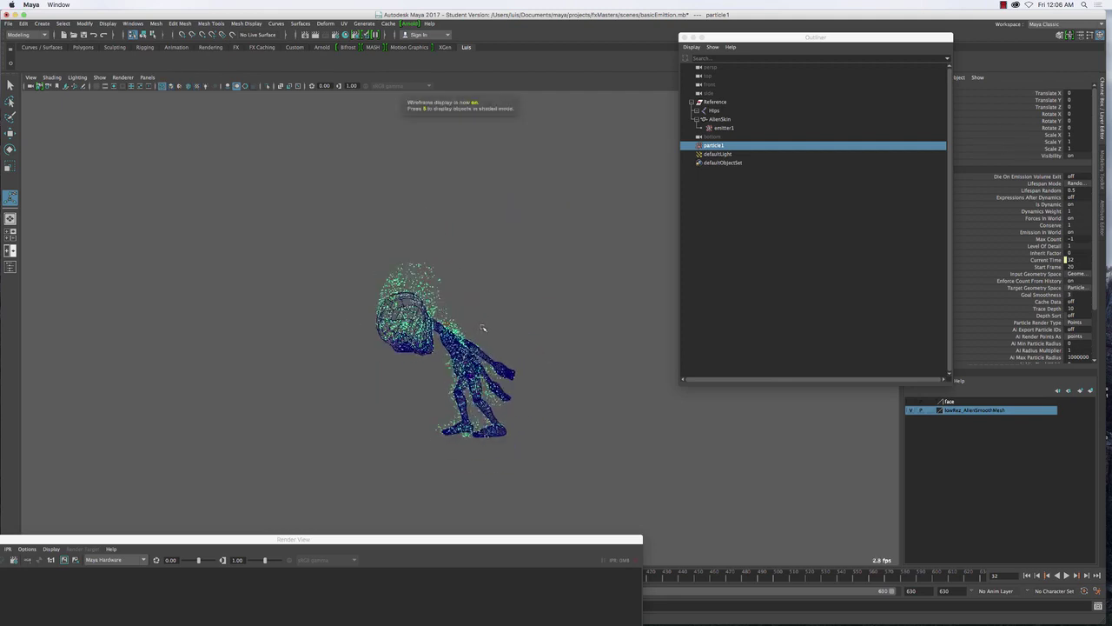
{"action": "scroll", "coordinate": [482, 327], "scroll_direction": "up", "scroll_amount": 2}
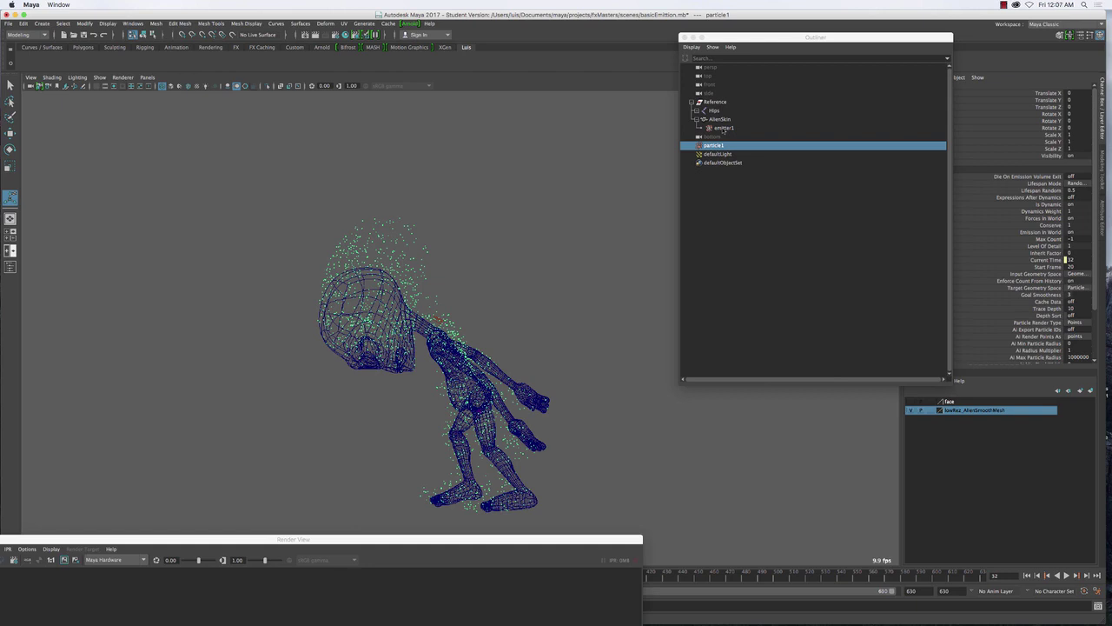
- Select emitter1 under AlienSkin and enable Inherit Color in its Texture Emission Attributes
{"action": "left_click", "coordinate": [724, 128]}
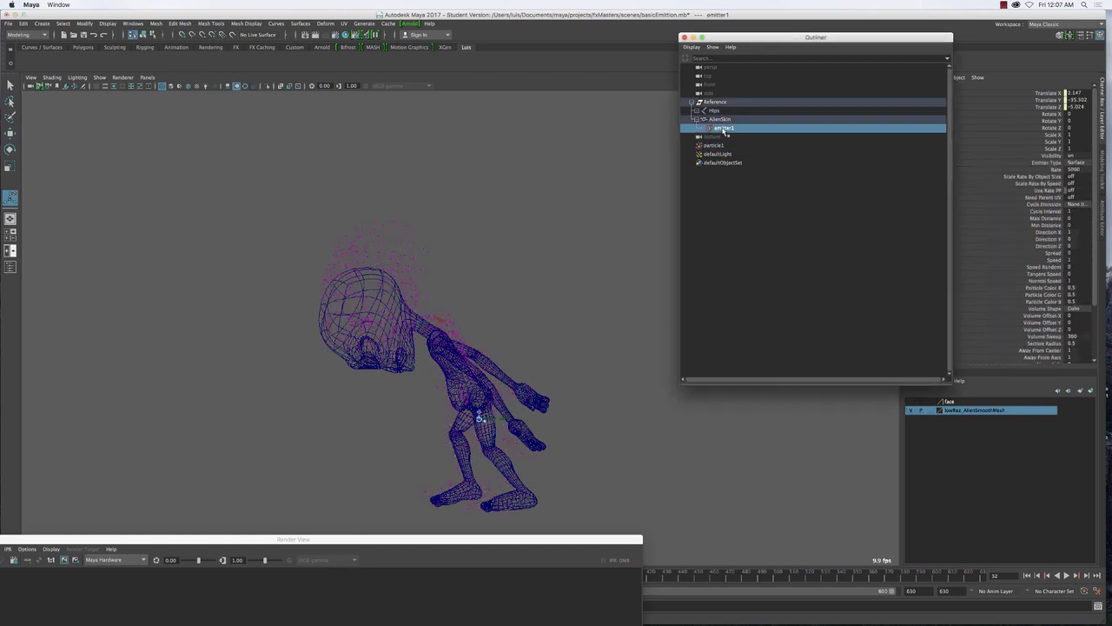
{"action": "left_click_drag", "start_coordinate": [841, 38], "coordinate": [685, 40]}
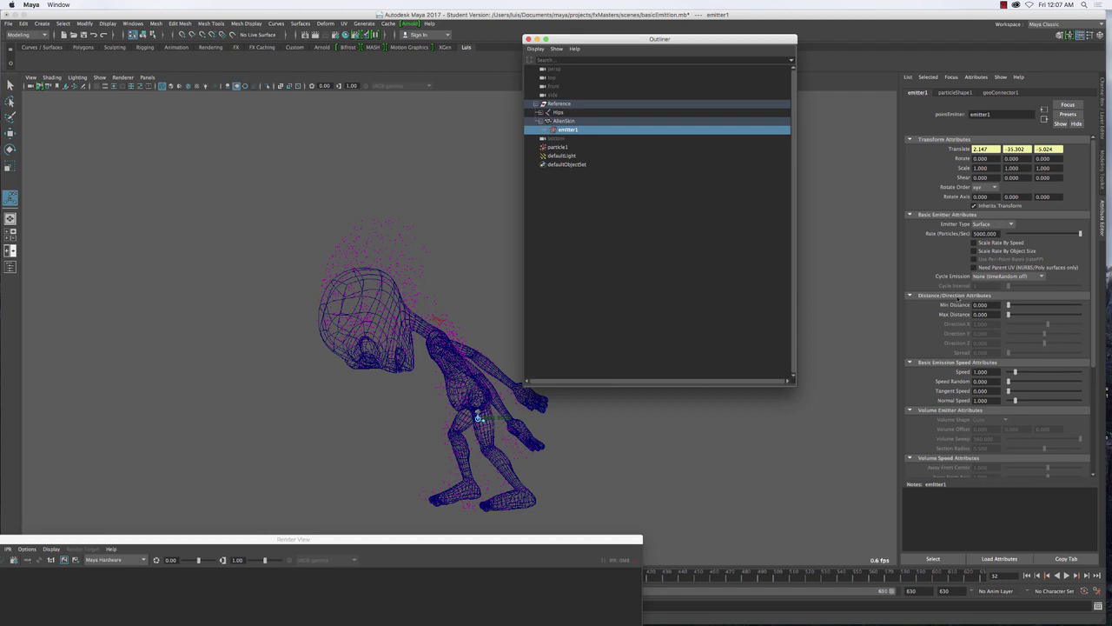
{"action": "scroll", "coordinate": [956, 322], "scroll_direction": "down", "scroll_amount": 4}
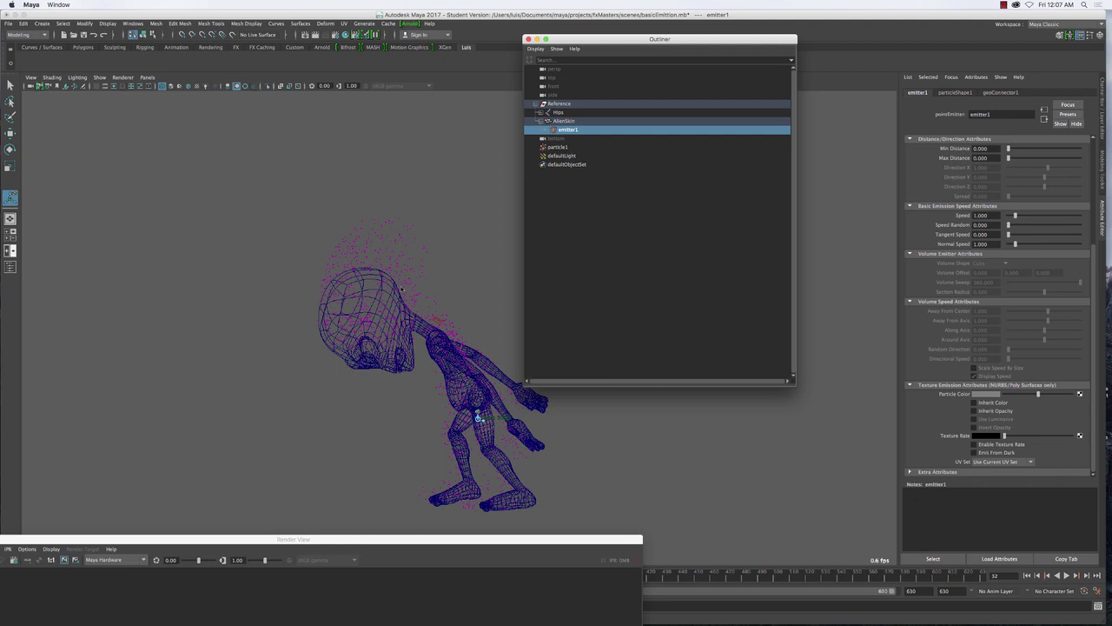
{"action": "left_click", "coordinate": [996, 404]}
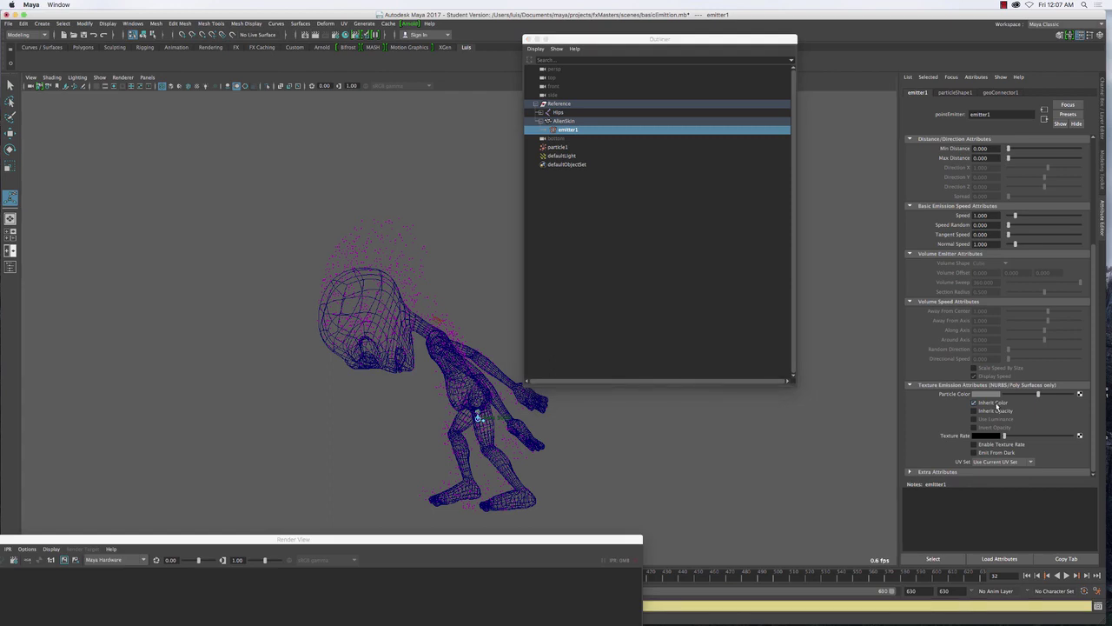
- Map a File texture to emitter1's Particle Color and load dreamstime_m_36499293.jpg as its image
{"action": "left_click", "coordinate": [1080, 393]}
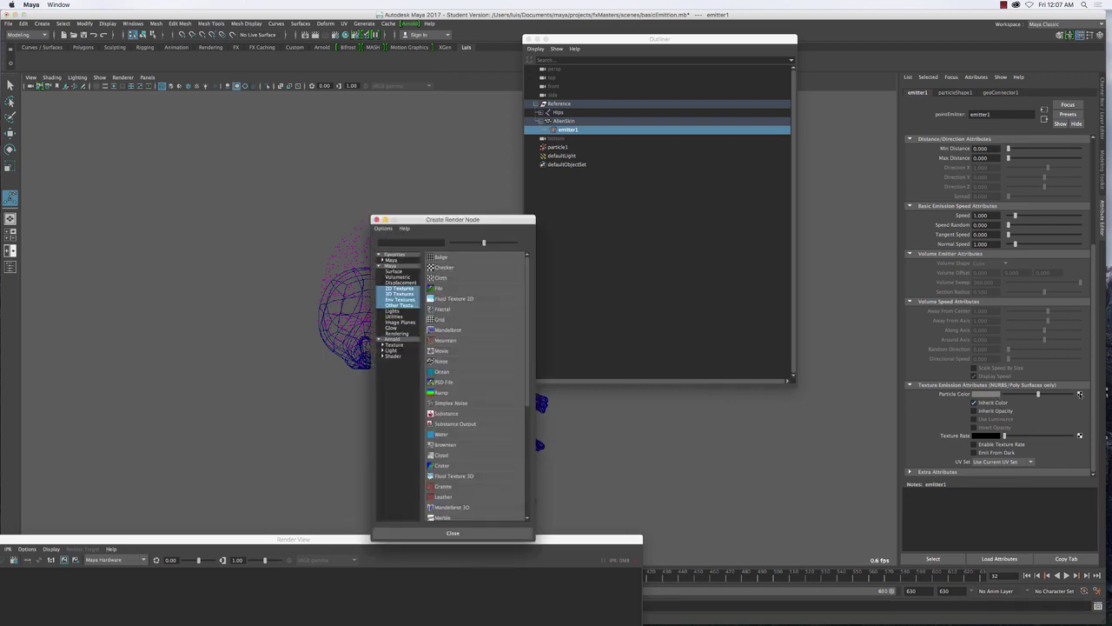
{"action": "left_click", "coordinate": [439, 288]}
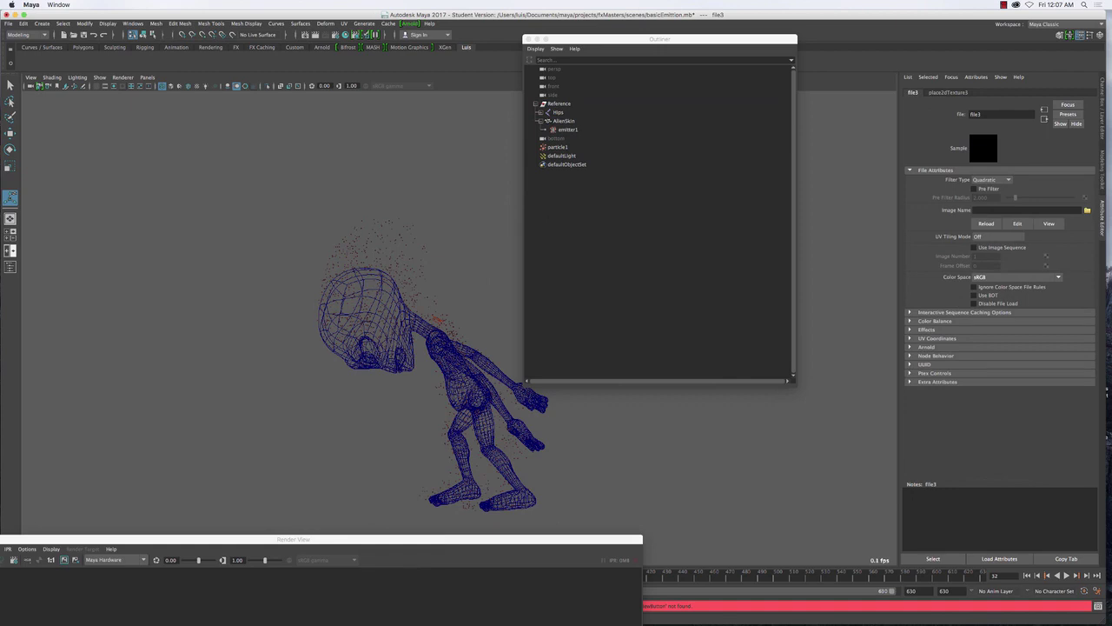
{"action": "left_click", "coordinate": [1087, 210]}
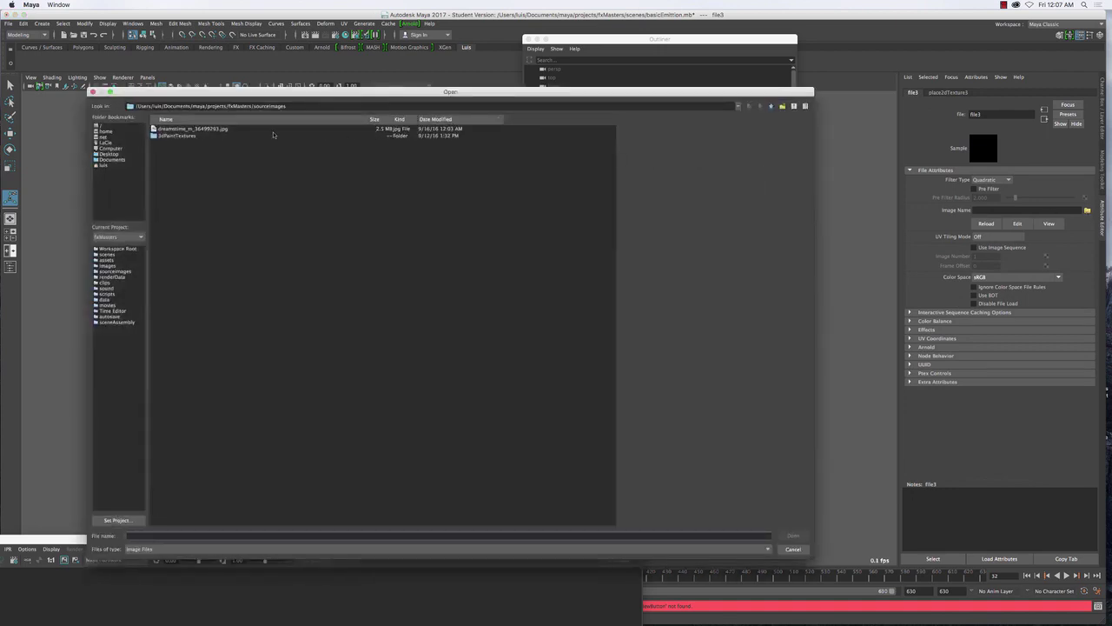
{"action": "double_click", "coordinate": [204, 128]}
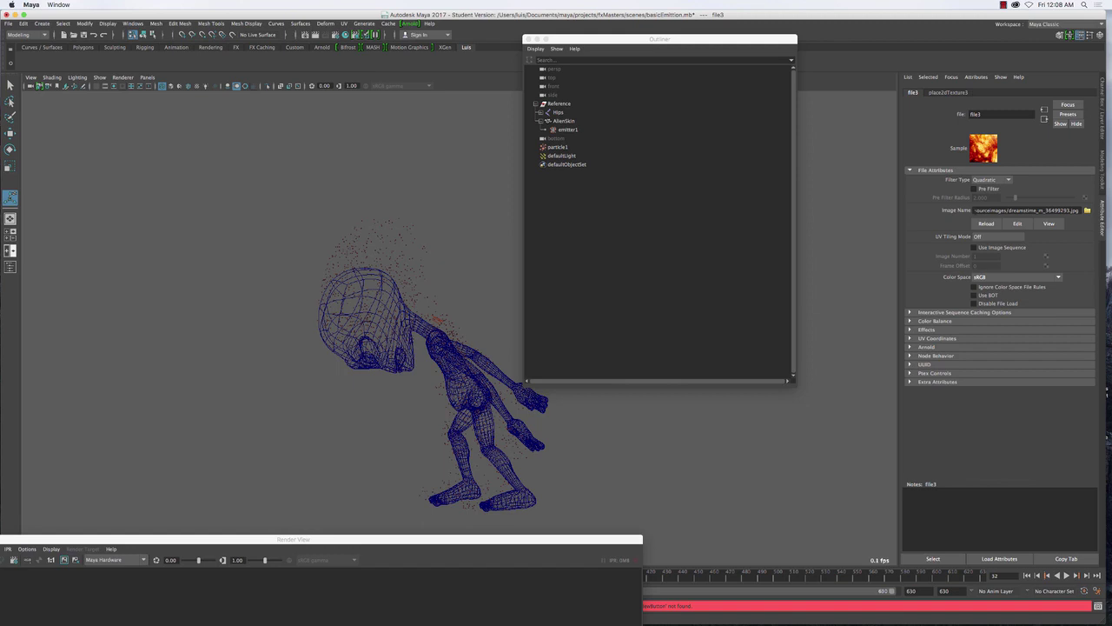
- Replay the simulation from the start, then check the particles' color and emitter1's Particle Color mapping
{"action": "left_click_drag", "start_coordinate": [342, 219], "coordinate": [424, 255]}
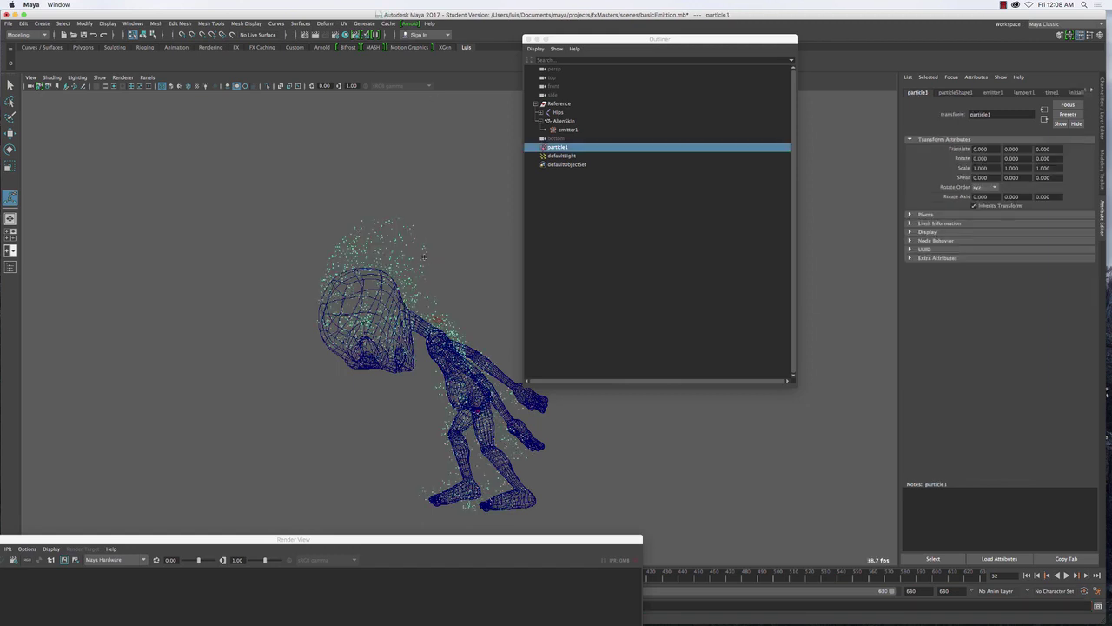
{"action": "key", "text": "5"}
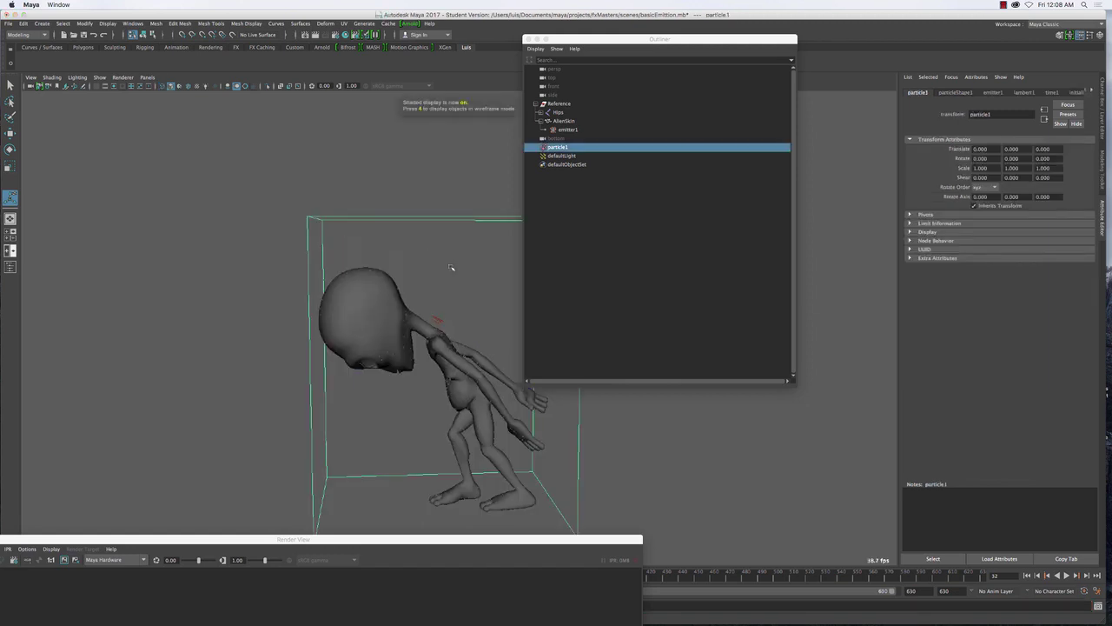
{"action": "left_click", "coordinate": [1028, 576]}
{"action": "left_click", "coordinate": [1067, 575]}
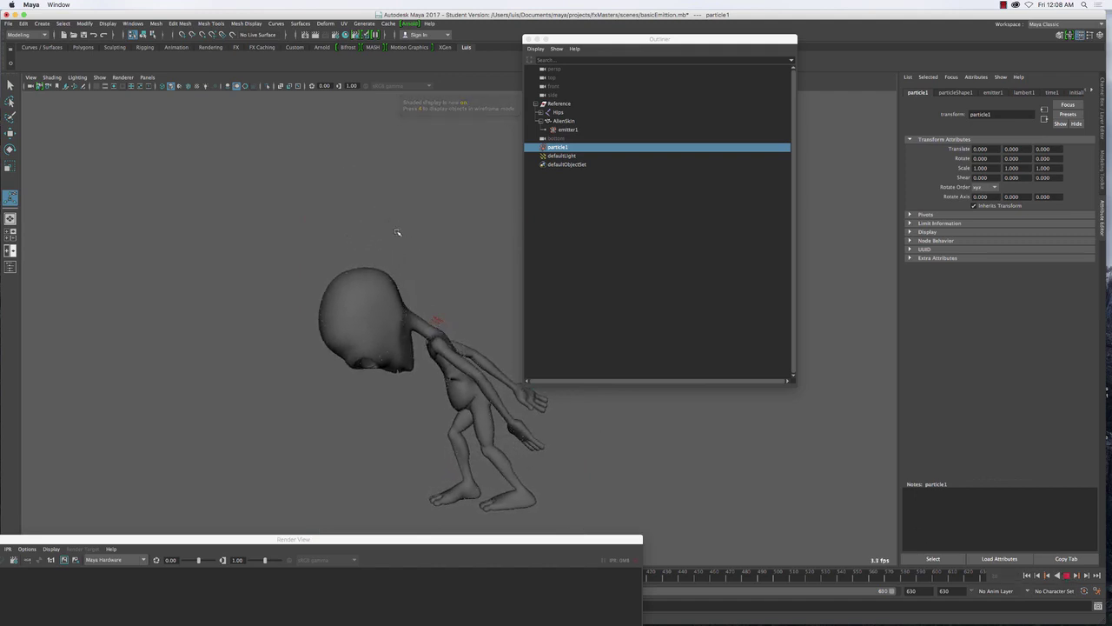
{"action": "key", "text": "Escape"}
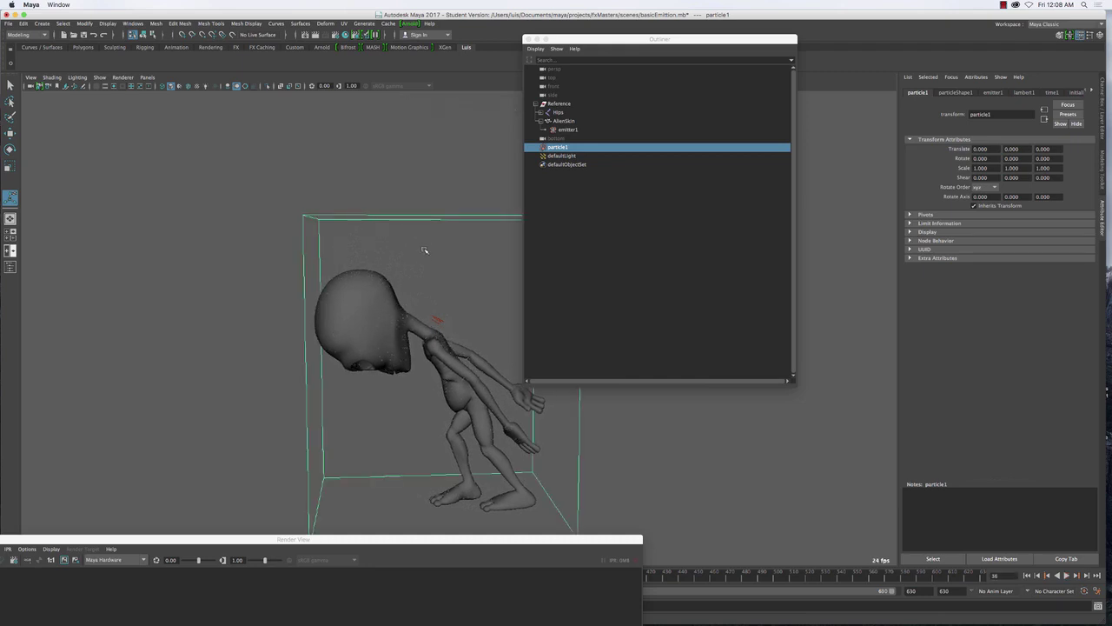
{"action": "key", "text": "4"}
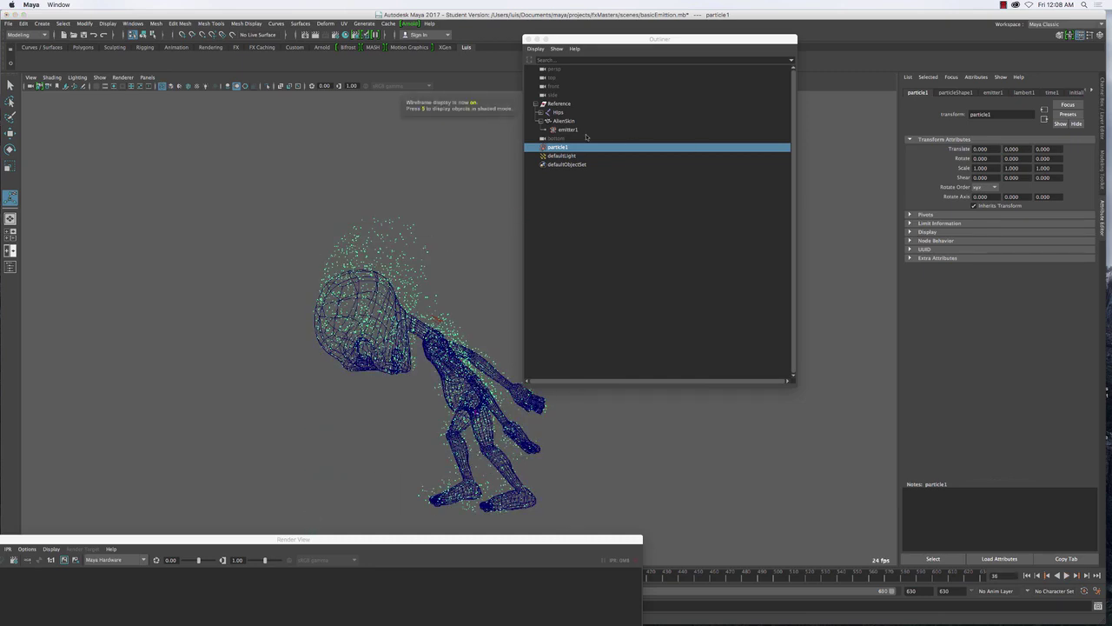
{"action": "left_click", "coordinate": [573, 131]}
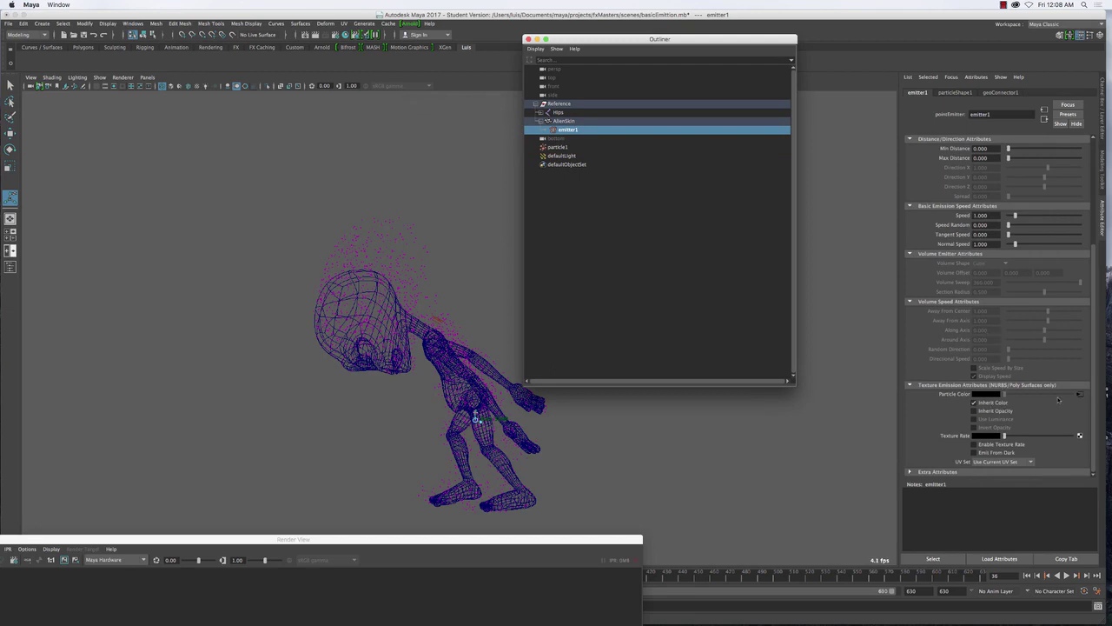
- Select the emitted particles in the viewport and show the particleShape1 attributes
{"action": "left_click_drag", "start_coordinate": [353, 218], "coordinate": [380, 231]}
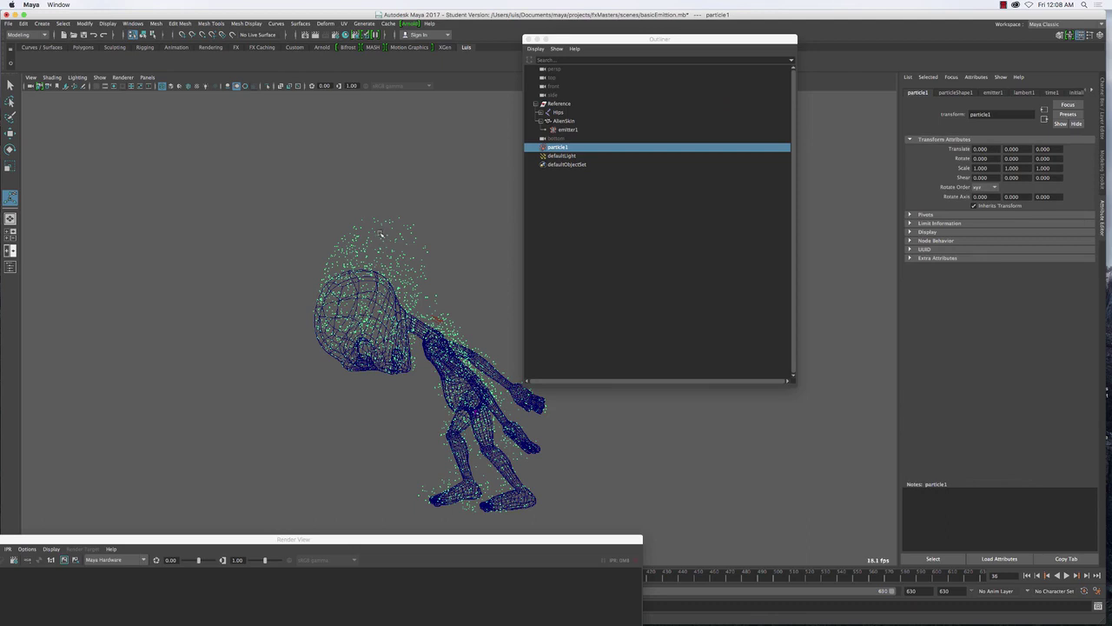
{"action": "key", "text": "ctrl+a"}
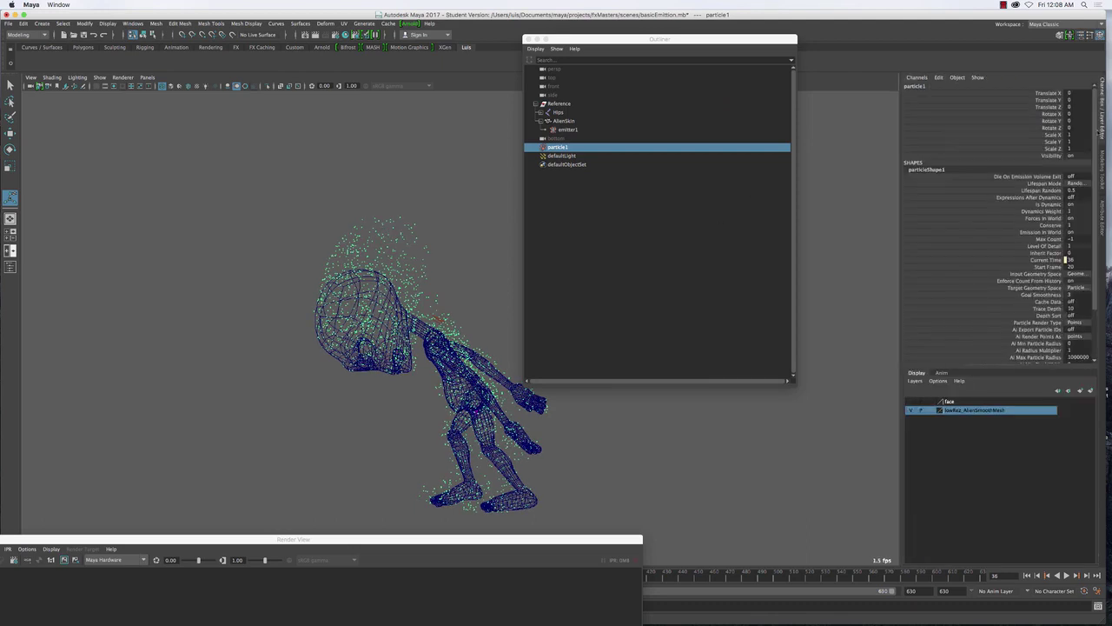
{"action": "left_click", "coordinate": [1104, 131]}
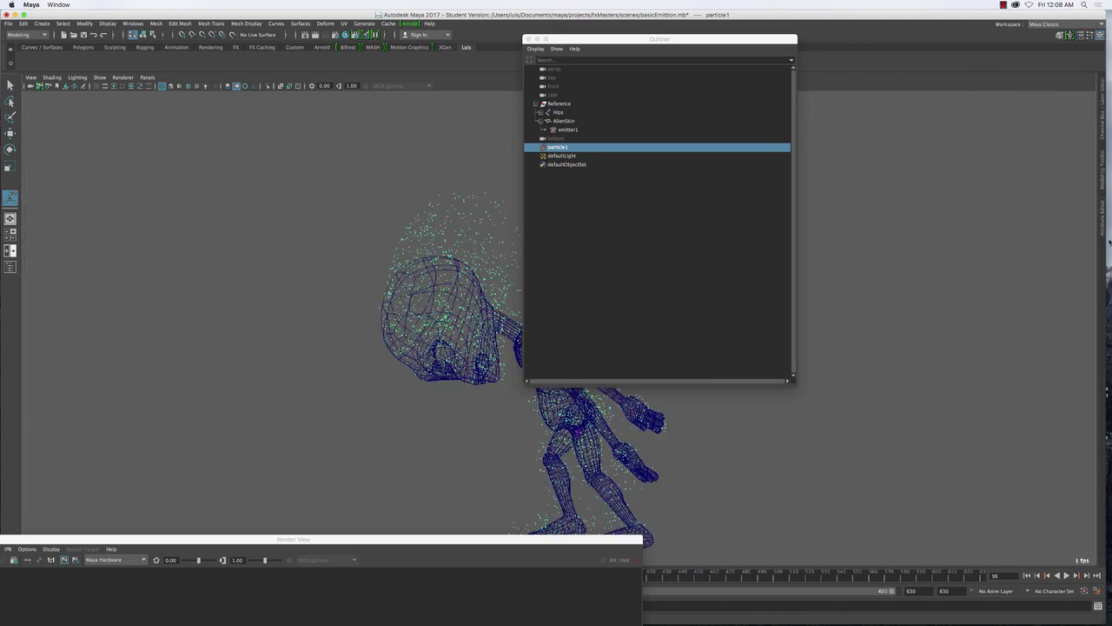
{"action": "left_click", "coordinate": [1104, 233]}
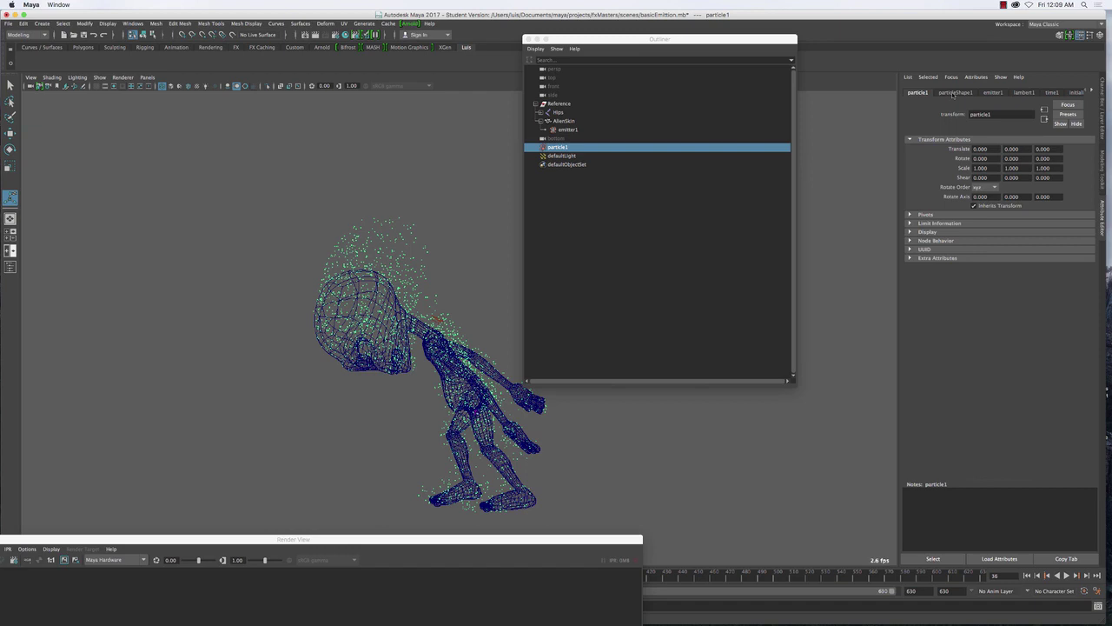
{"action": "left_click", "coordinate": [953, 92]}
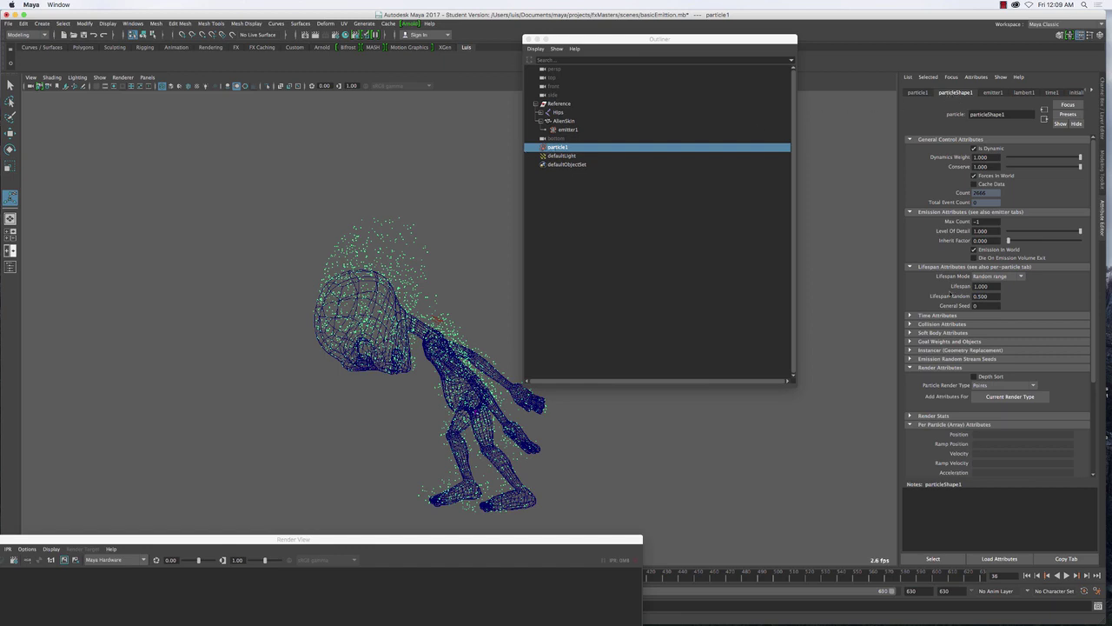
- Add a per-particle color attribute (RGB PP) to particleShape1 through the dynamic color attributes
{"action": "scroll", "coordinate": [932, 352], "scroll_direction": "down", "scroll_amount": 4}
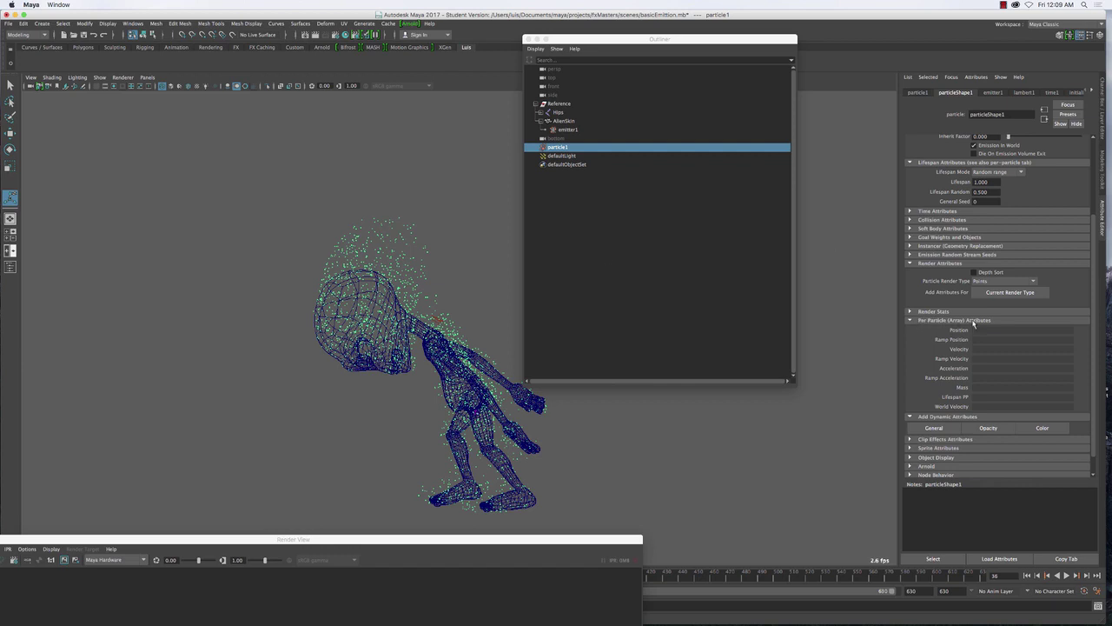
{"action": "scroll", "coordinate": [939, 337], "scroll_direction": "down", "scroll_amount": 1}
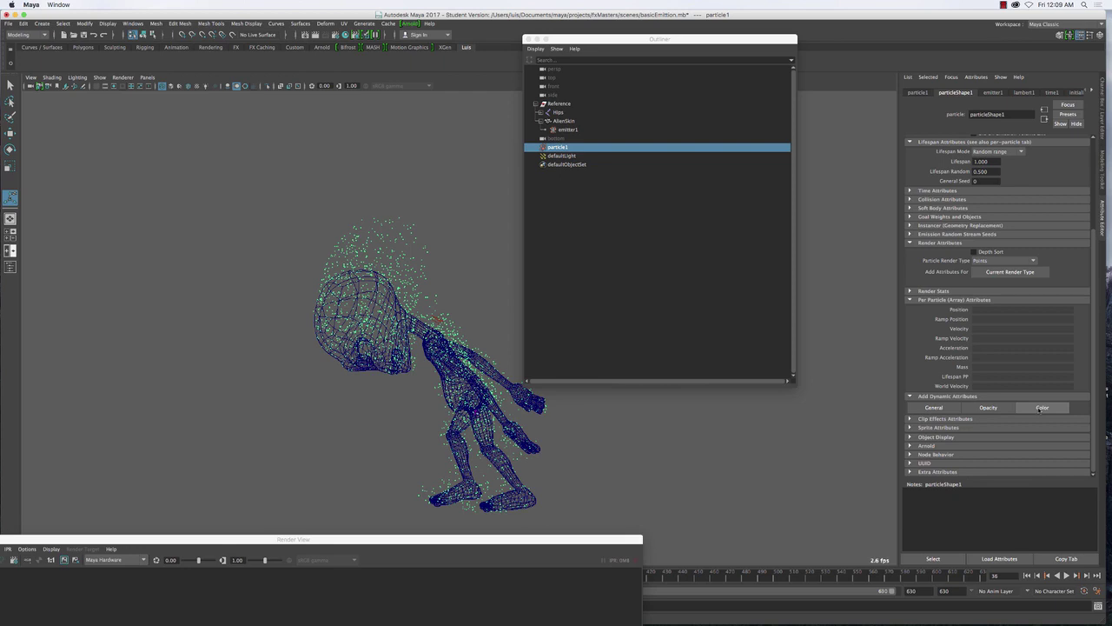
{"action": "left_click", "coordinate": [1042, 407]}
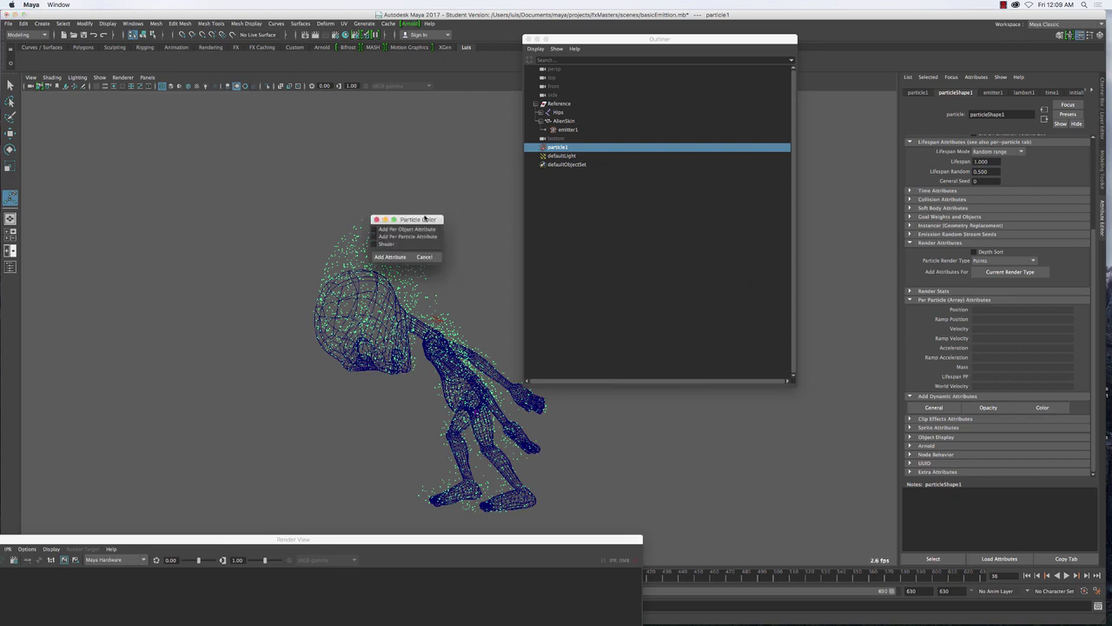
{"action": "left_click_drag", "start_coordinate": [422, 220], "coordinate": [543, 122]}
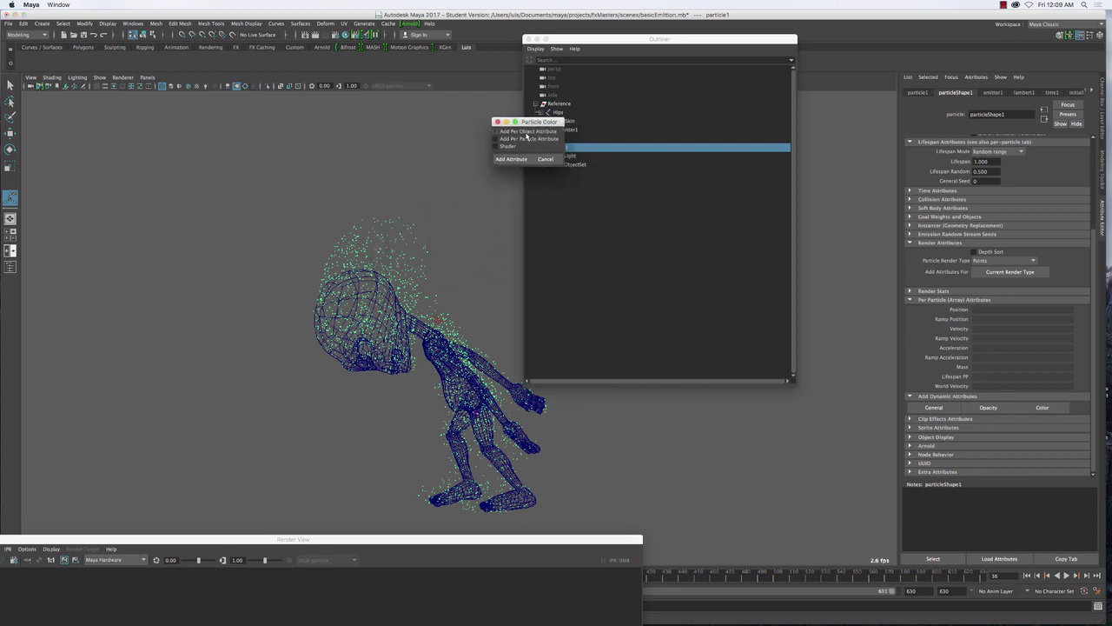
{"action": "left_click", "coordinate": [527, 139]}
{"action": "left_click", "coordinate": [527, 133]}
{"action": "left_click", "coordinate": [525, 140]}
{"action": "left_click", "coordinate": [511, 159]}
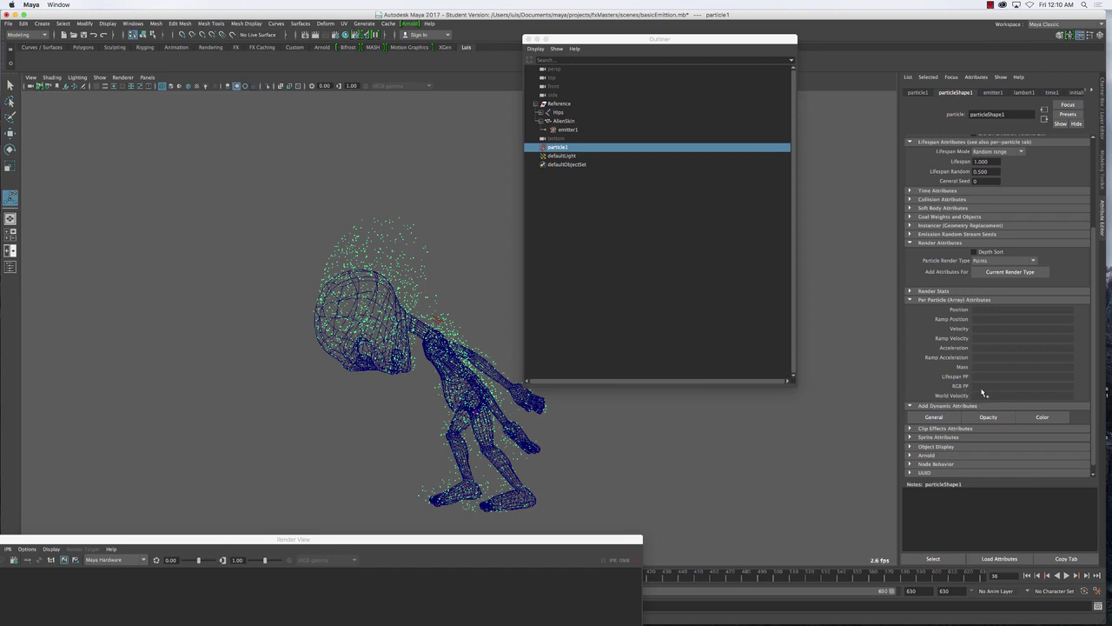
- Replay the simulation from the start, then inspect the particles' inherited color in shaded and textured display
{"action": "left_click", "coordinate": [1028, 576]}
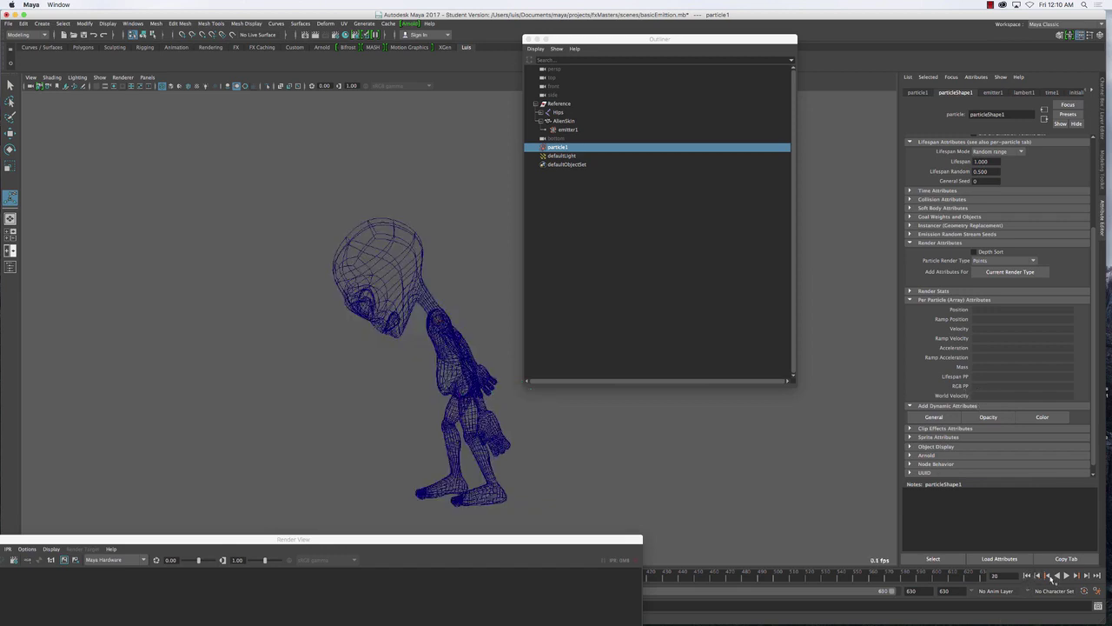
{"action": "left_click", "coordinate": [1068, 575]}
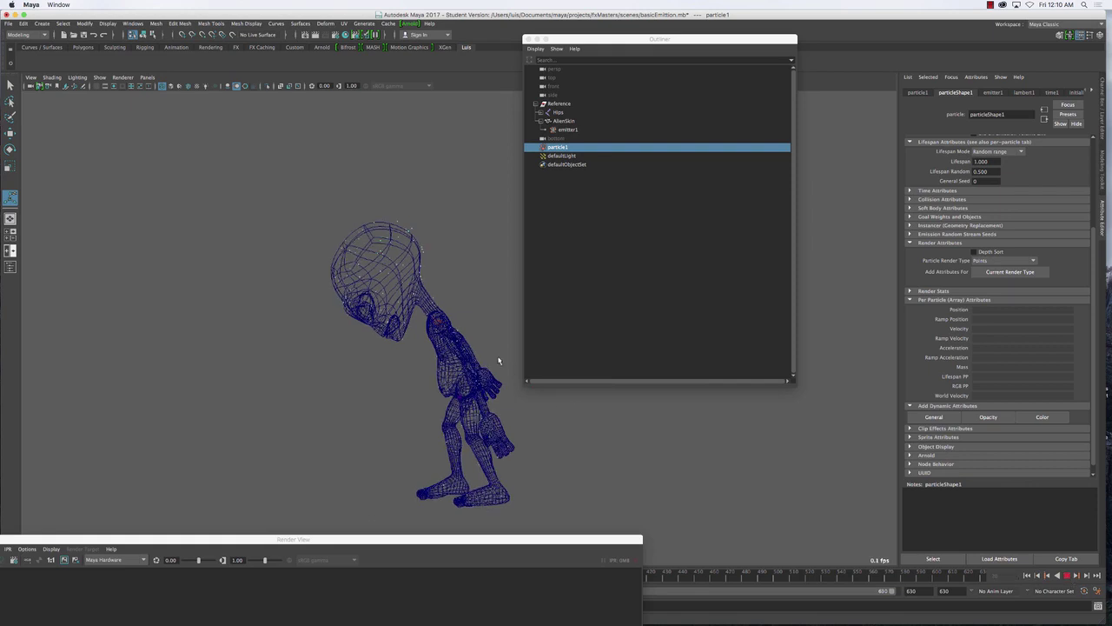
{"action": "left_click", "coordinate": [455, 281]}
{"action": "key", "text": "5"}
{"action": "key", "text": "Escape"}
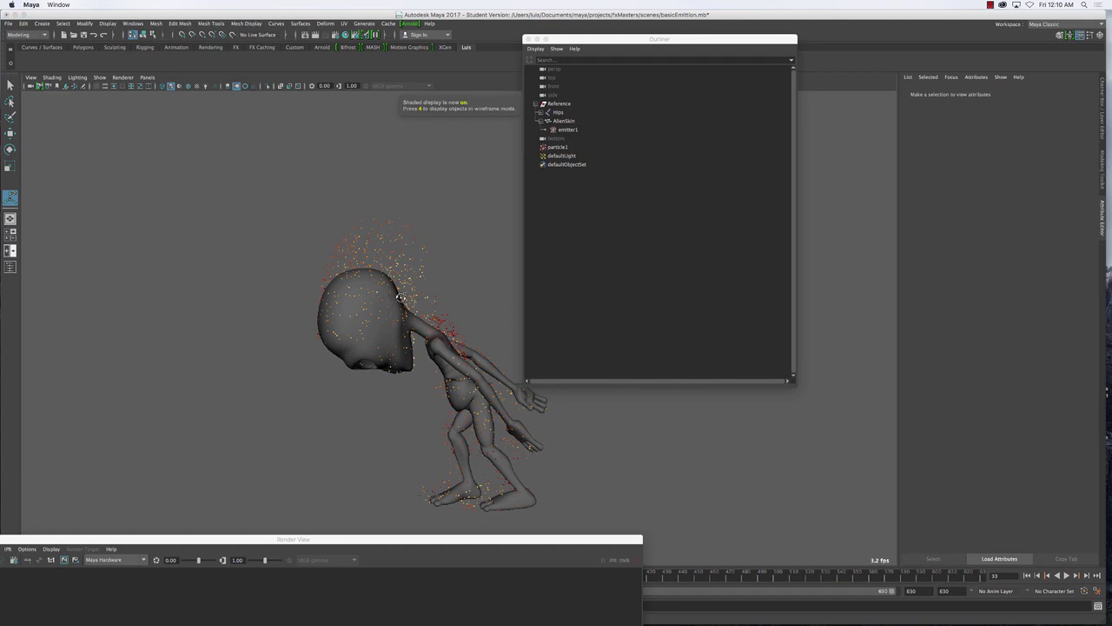
{"action": "mouse_move", "coordinate": [400, 295]}
{"action": "left_mouse_down", "text": "alt"}
{"action": "mouse_move", "coordinate": [452, 294]}
{"action": "mouse_move", "coordinate": [398, 291]}
{"action": "mouse_move", "coordinate": [406, 311]}
{"action": "mouse_move", "coordinate": [347, 307]}
{"action": "left_mouse_up", "text": "alt"}
{"action": "key", "text": "6"}
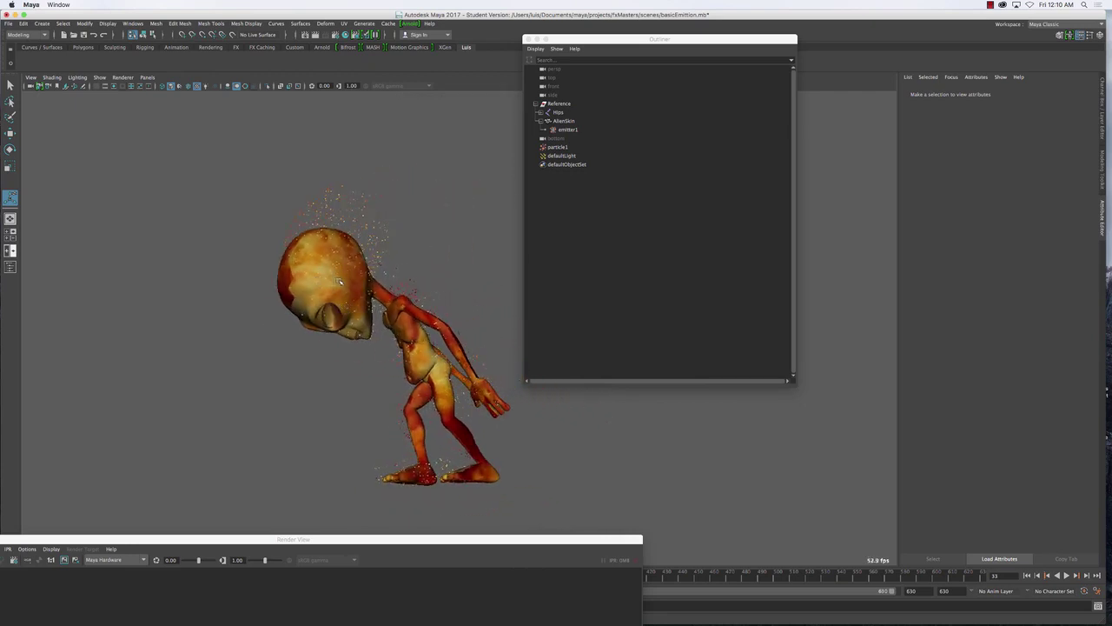
{"action": "left_click_drag", "start_coordinate": [339, 282], "coordinate": [397, 271], "text": "alt"}
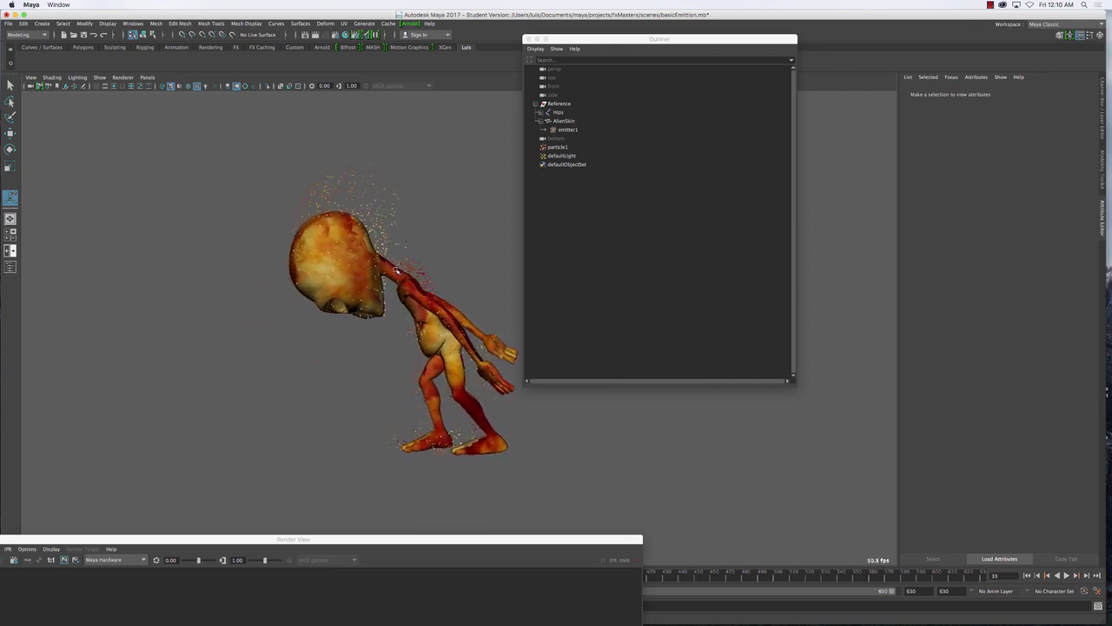
- Hide polygons in the viewport and inspect the colored particles without the alien mesh
{"action": "left_click", "coordinate": [100, 77]}
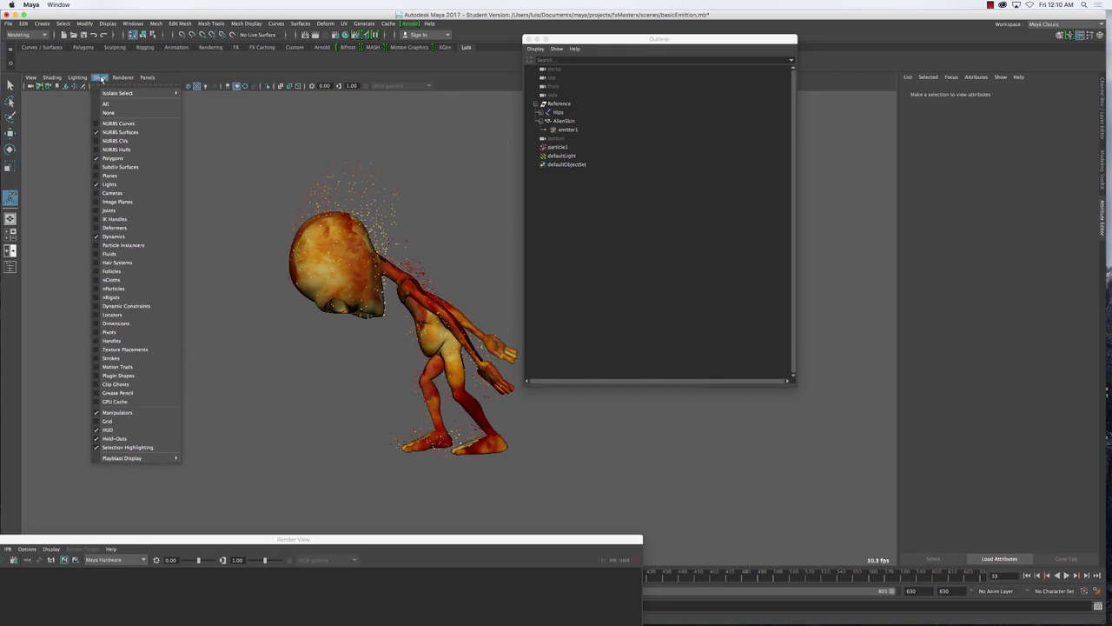
{"action": "left_click", "coordinate": [112, 158]}
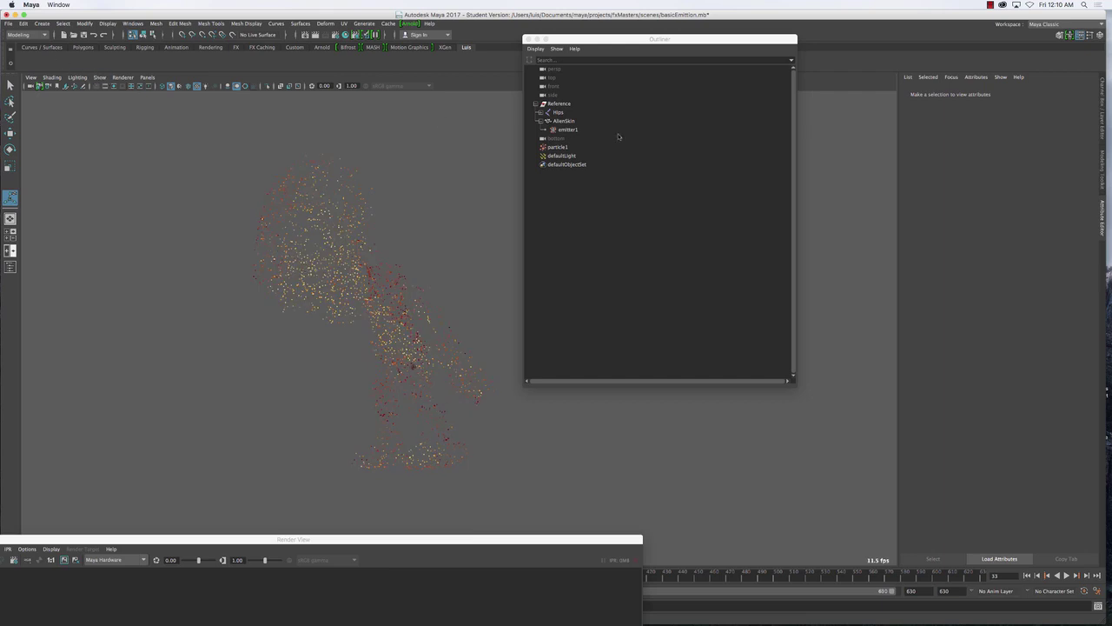
{"action": "left_click", "coordinate": [563, 122]}
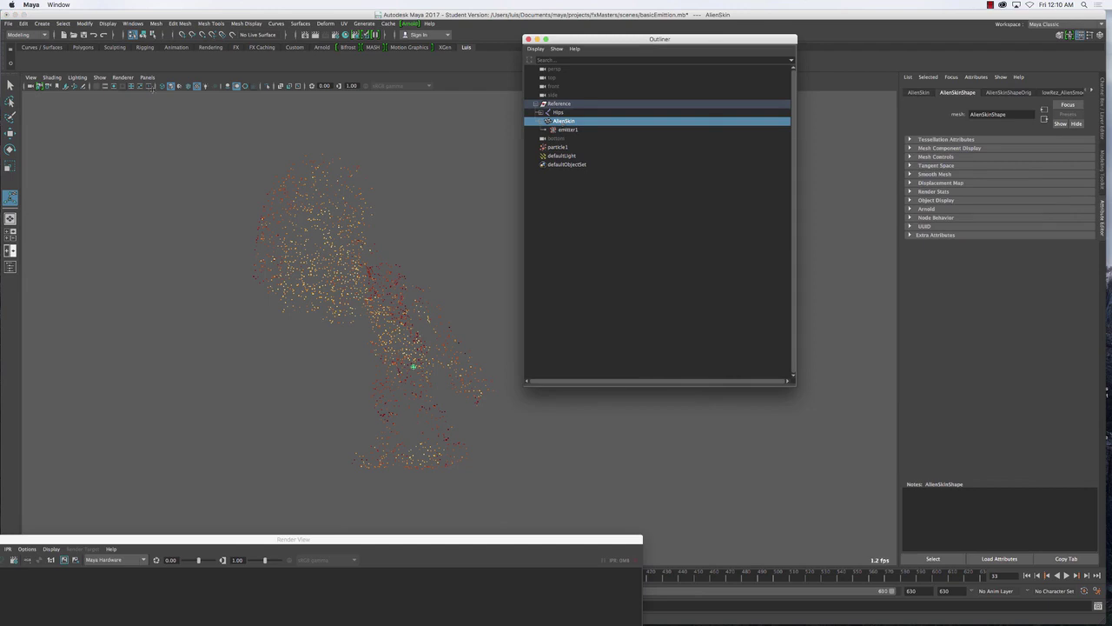
{"action": "left_click", "coordinate": [100, 78]}
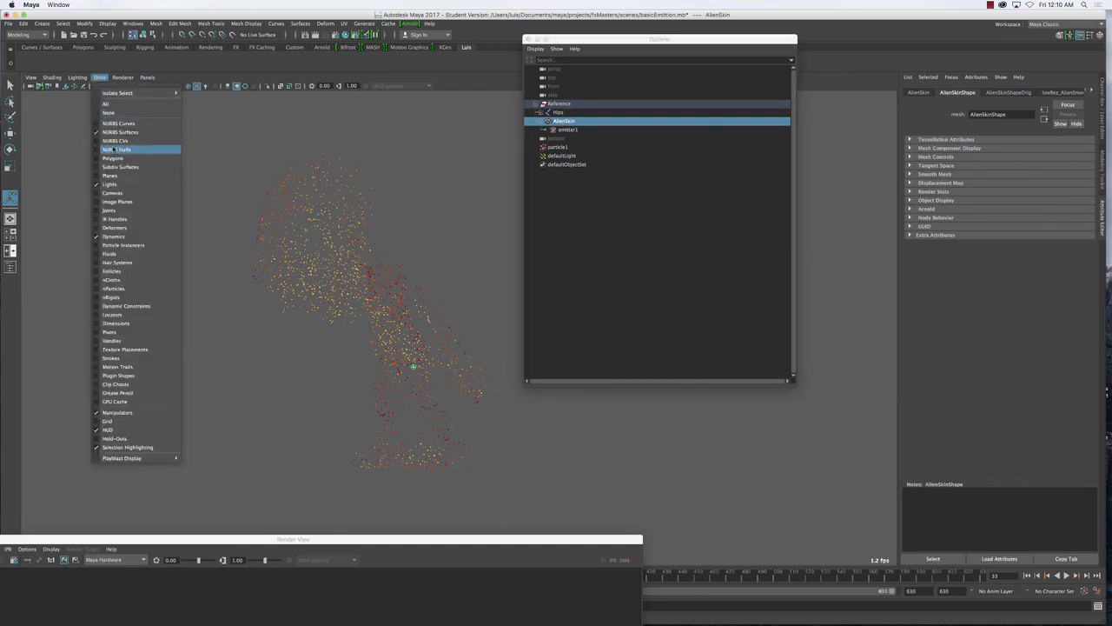
{"action": "left_click", "coordinate": [633, 228]}
{"action": "left_click", "coordinate": [318, 198]}
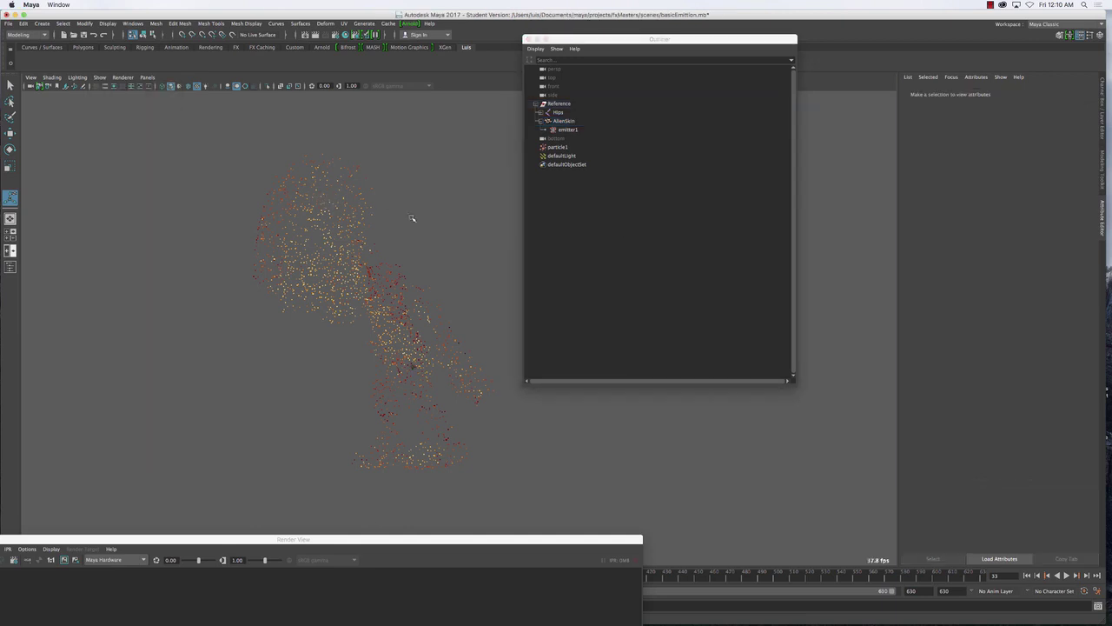
{"action": "left_click_drag", "start_coordinate": [402, 258], "coordinate": [435, 255], "text": "alt"}
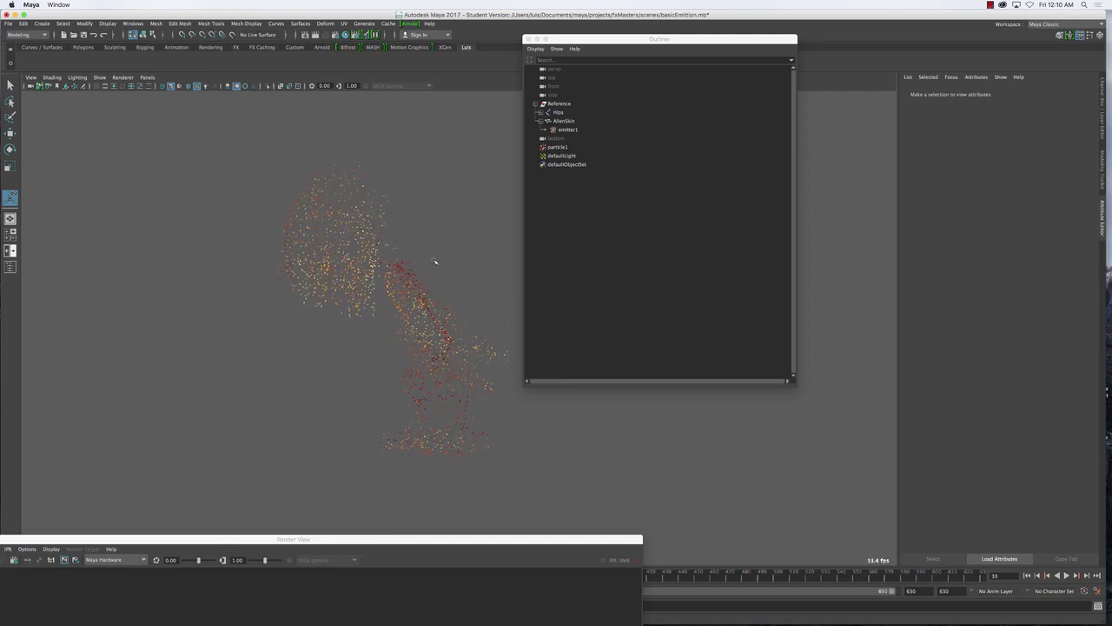
- Replay the particles-only simulation from the start, stop at frame 171 and look closer at the particles
{"action": "left_click", "coordinate": [1027, 576]}
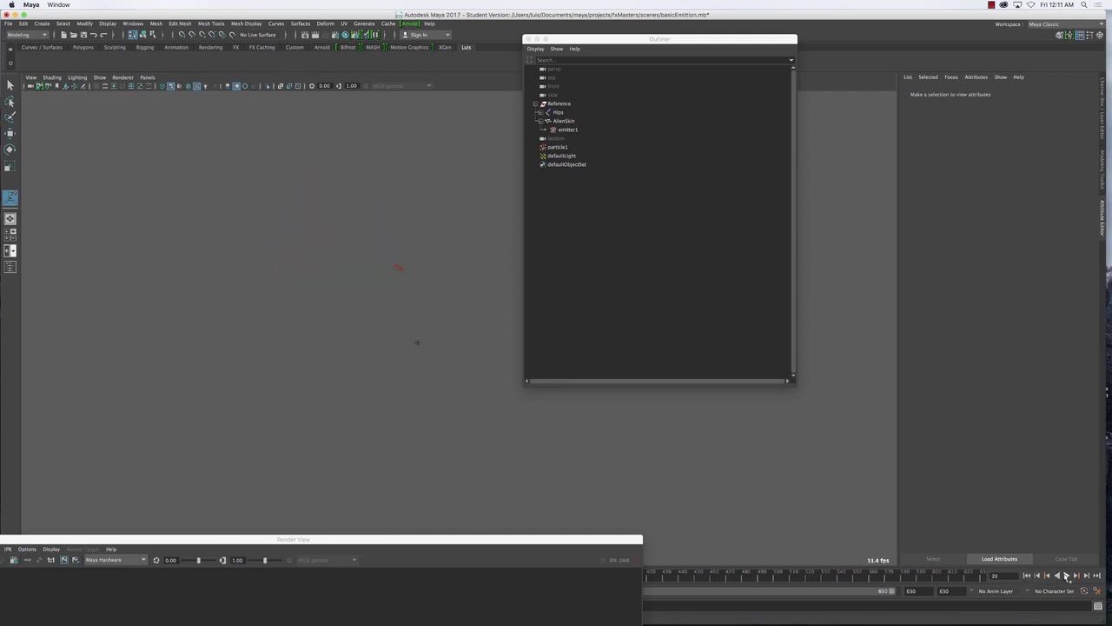
{"action": "left_click", "coordinate": [1067, 575]}
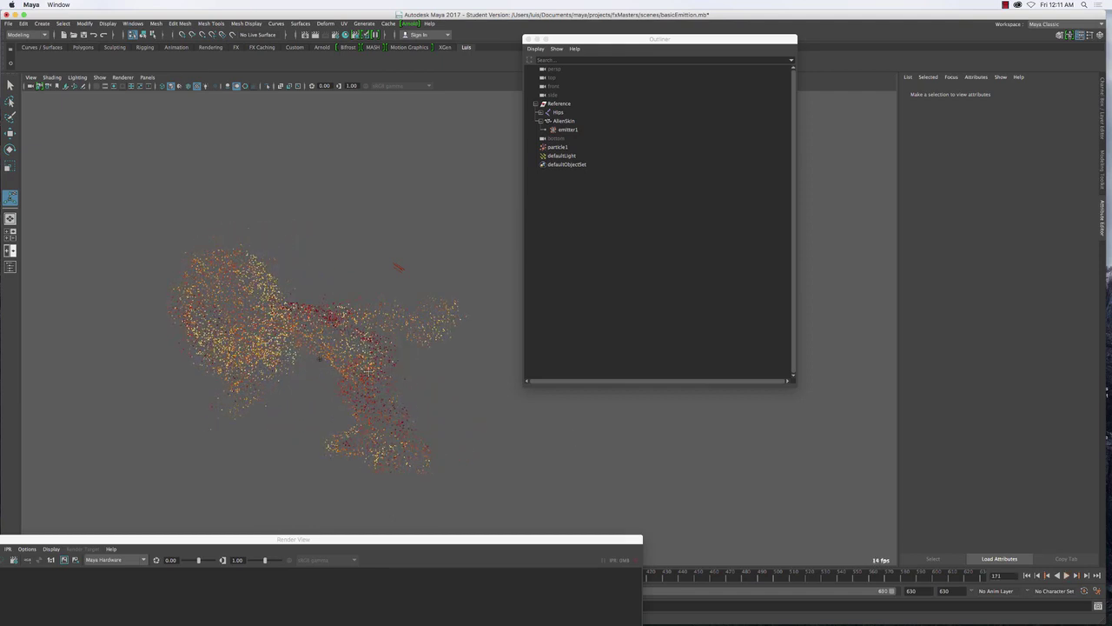
{"action": "key", "text": "Escape"}
{"action": "middle_click_drag", "start_coordinate": [395, 342], "coordinate": [415, 366], "text": "alt"}
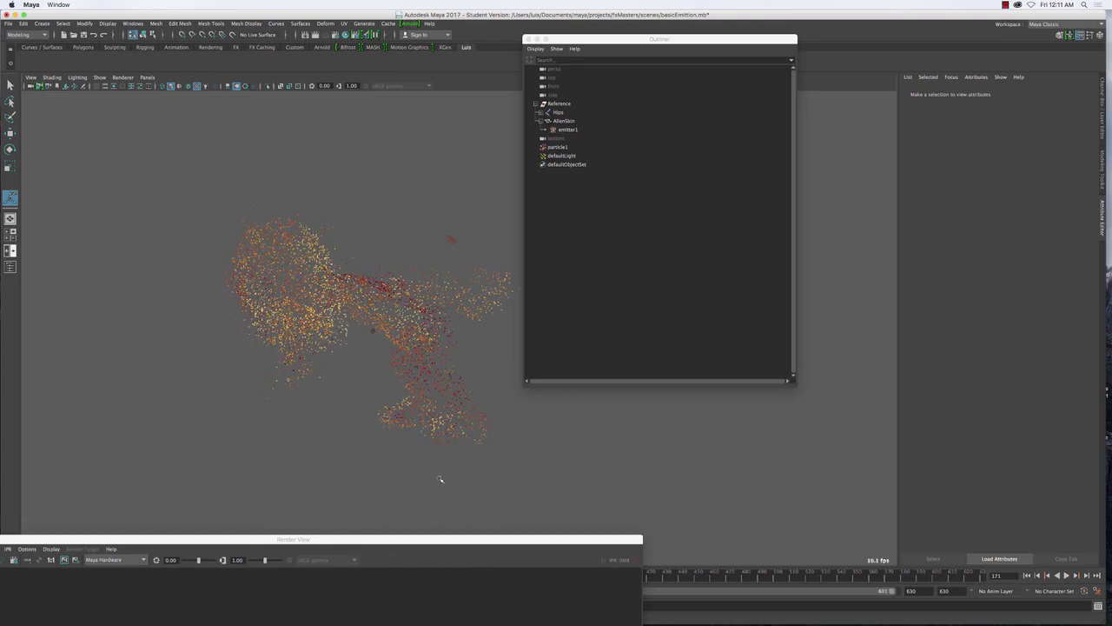
{"action": "scroll", "coordinate": [439, 478], "scroll_direction": "up", "scroll_amount": 4}
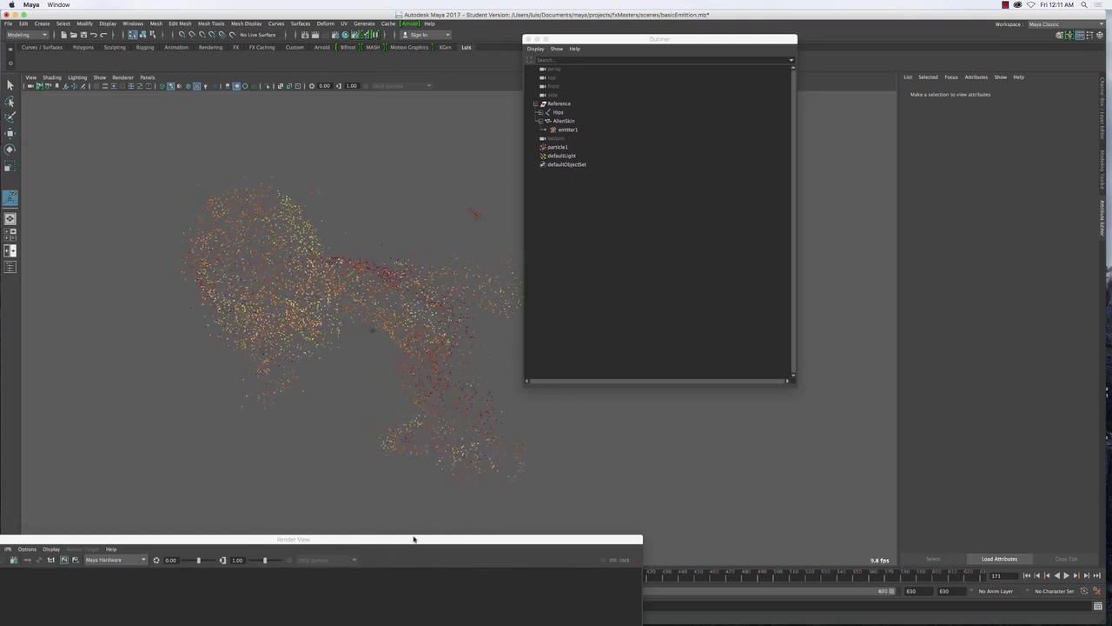
- Render the current frame with Maya Hardware in the Render View, then minimize the render window
{"action": "left_click_drag", "start_coordinate": [413, 539], "coordinate": [823, 40]}
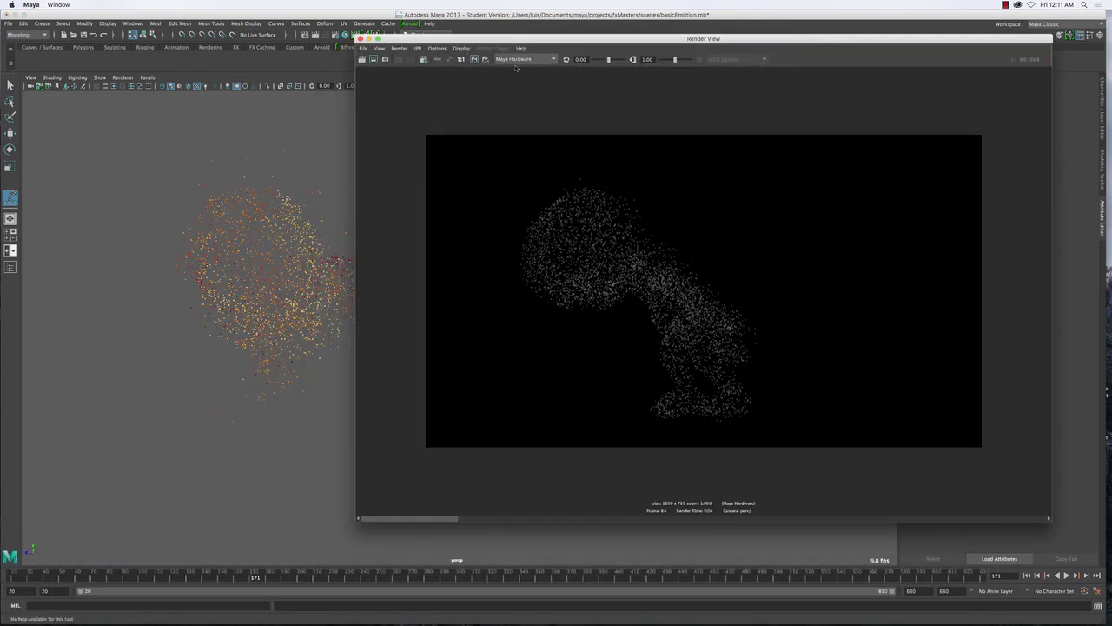
{"action": "left_click", "coordinate": [361, 59]}
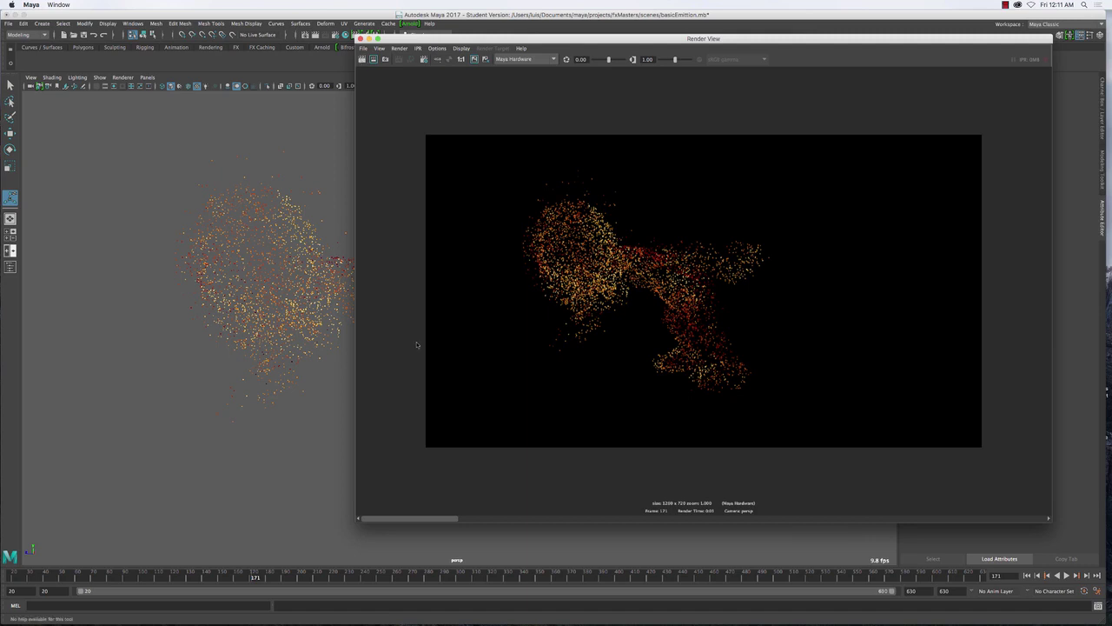
{"action": "left_click_drag", "start_coordinate": [427, 519], "coordinate": [422, 460]}
{"action": "left_click", "coordinate": [370, 38]}
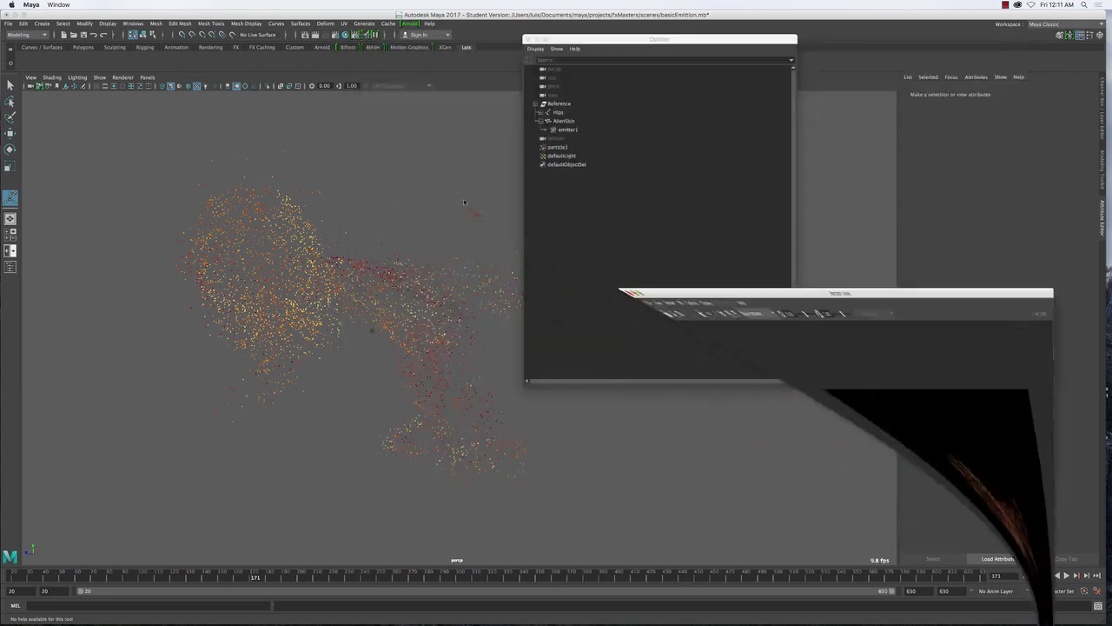
- Set emitter1's Rate (Particles/Sec) to 20000
{"action": "left_click", "coordinate": [570, 130]}
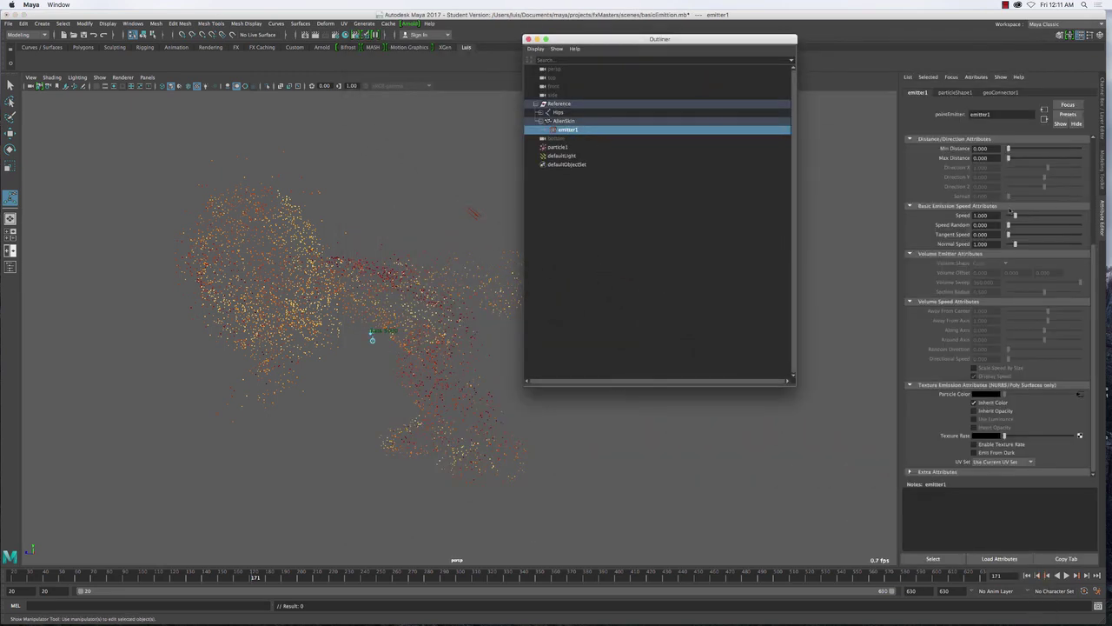
{"action": "scroll", "coordinate": [1003, 234], "scroll_direction": "up", "scroll_amount": 5}
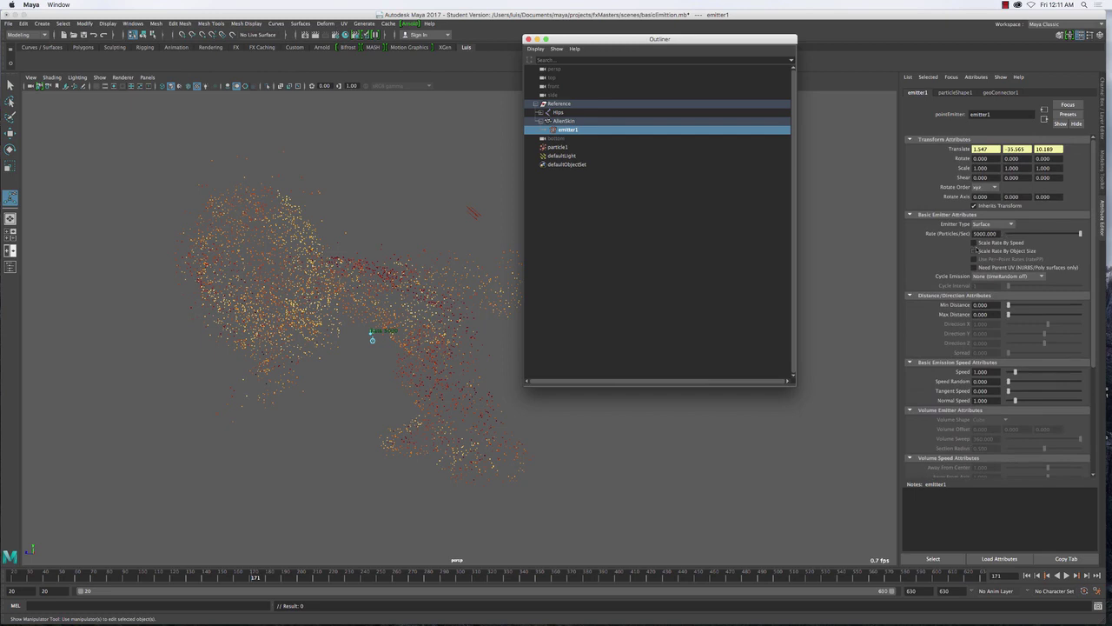
{"action": "left_click", "coordinate": [977, 235]}
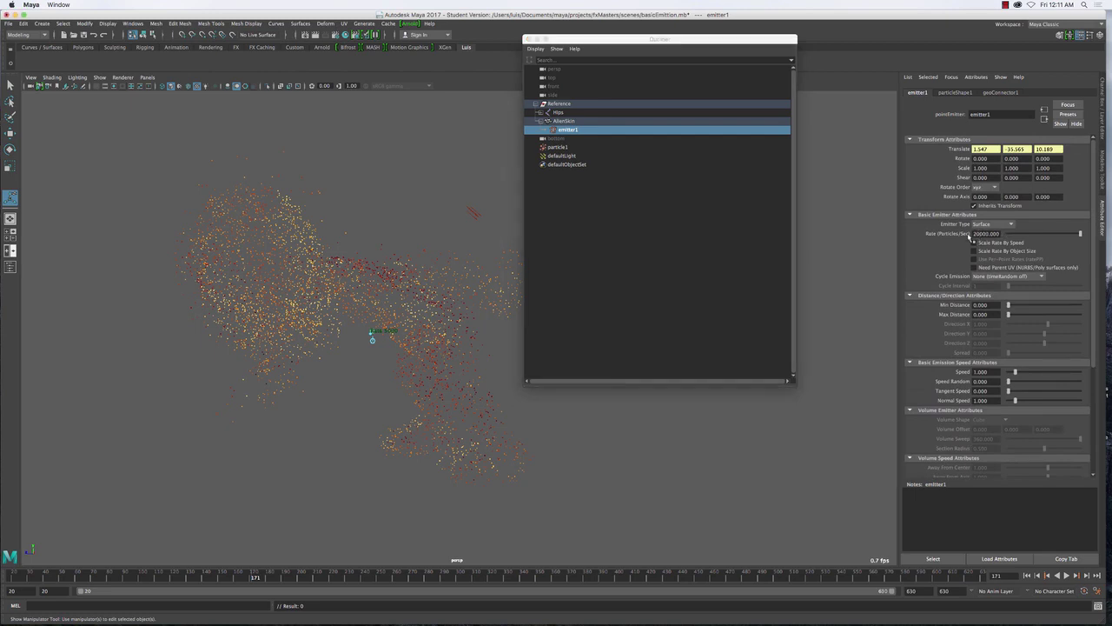
- Replay the denser emission from the start with the Outliner moved aside, then stop playback and reselect emitter1
{"action": "left_click", "coordinate": [1029, 576]}
{"action": "left_click", "coordinate": [1068, 576]}
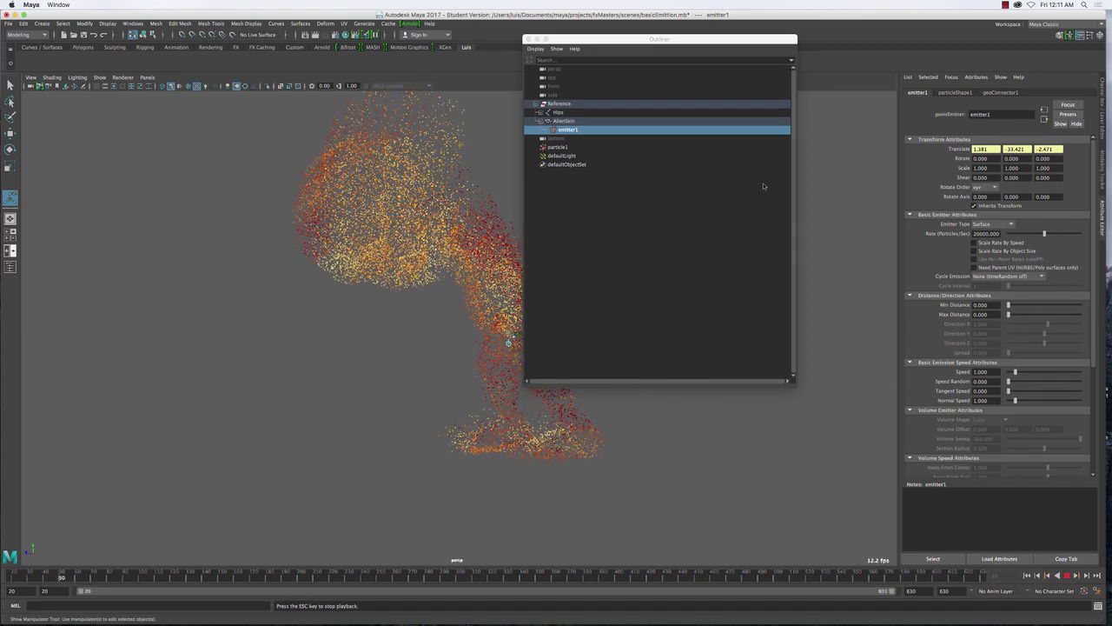
{"action": "left_click_drag", "start_coordinate": [602, 39], "coordinate": [732, 59]}
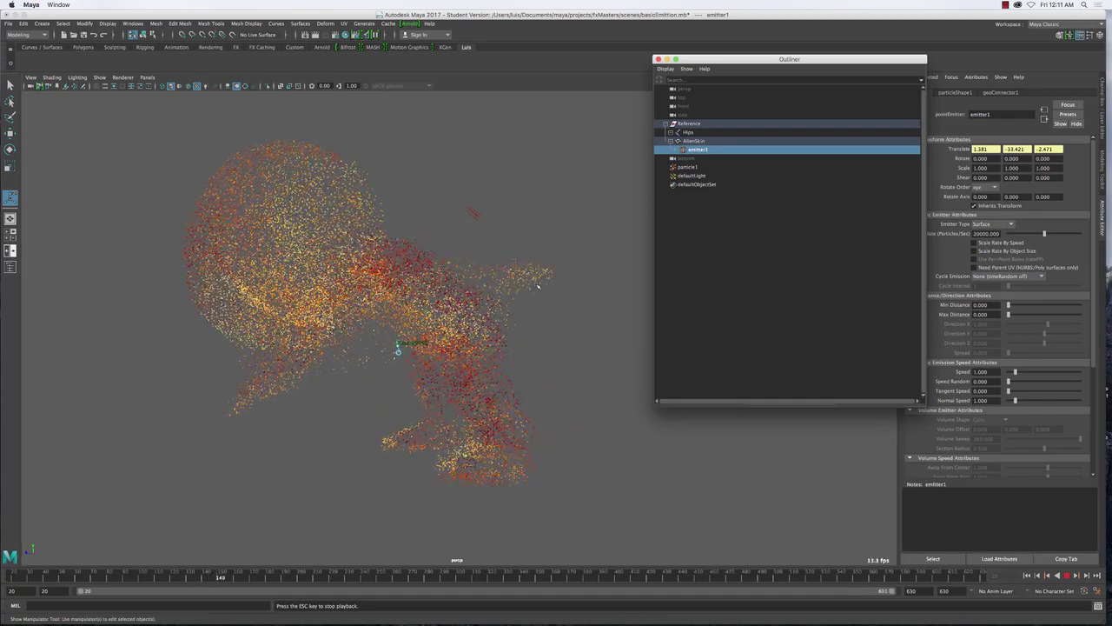
{"action": "left_click", "coordinate": [386, 335]}
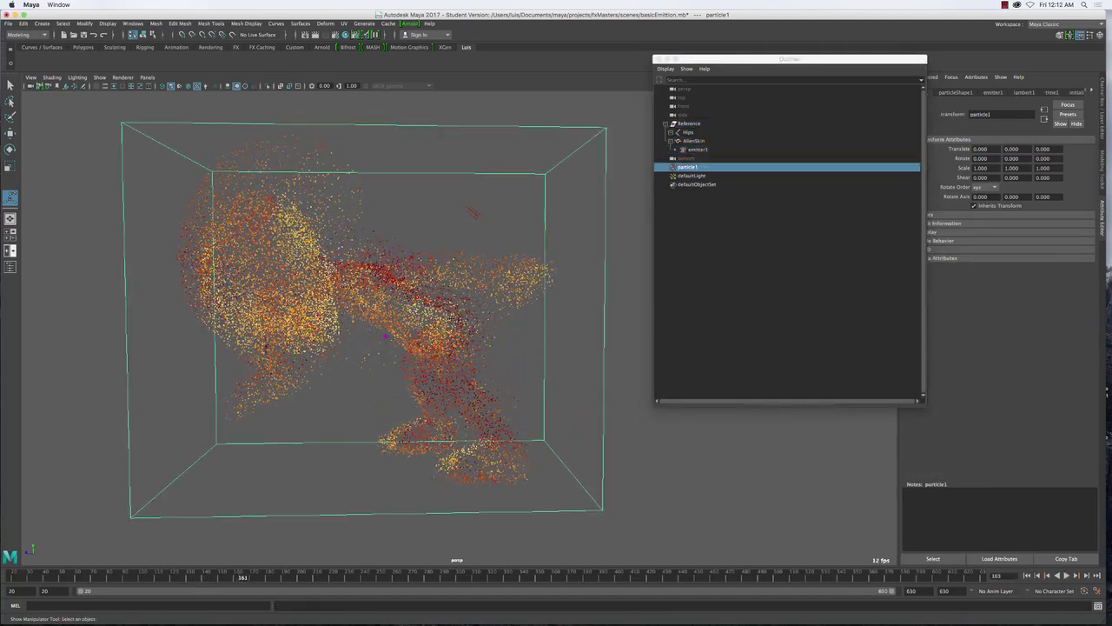
{"action": "left_click", "coordinate": [696, 150]}
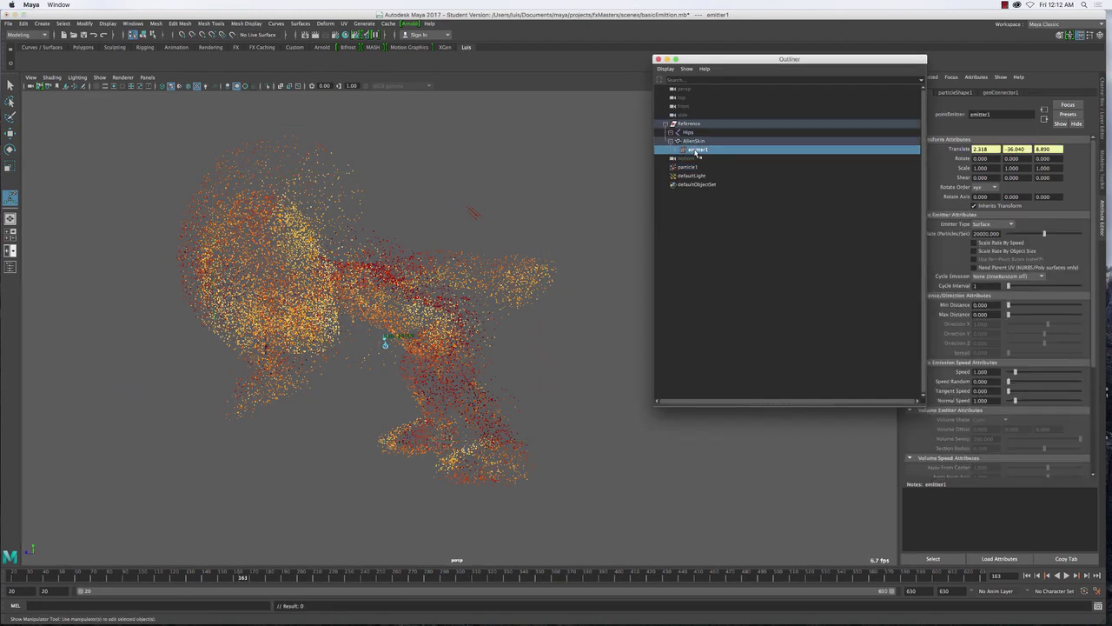
- Set emitter1's Rate (Particles/Sec) to 60000 and replay the simulation from the start, stopping at frame 92 with particle1 selected
{"action": "left_click", "coordinate": [976, 235]}
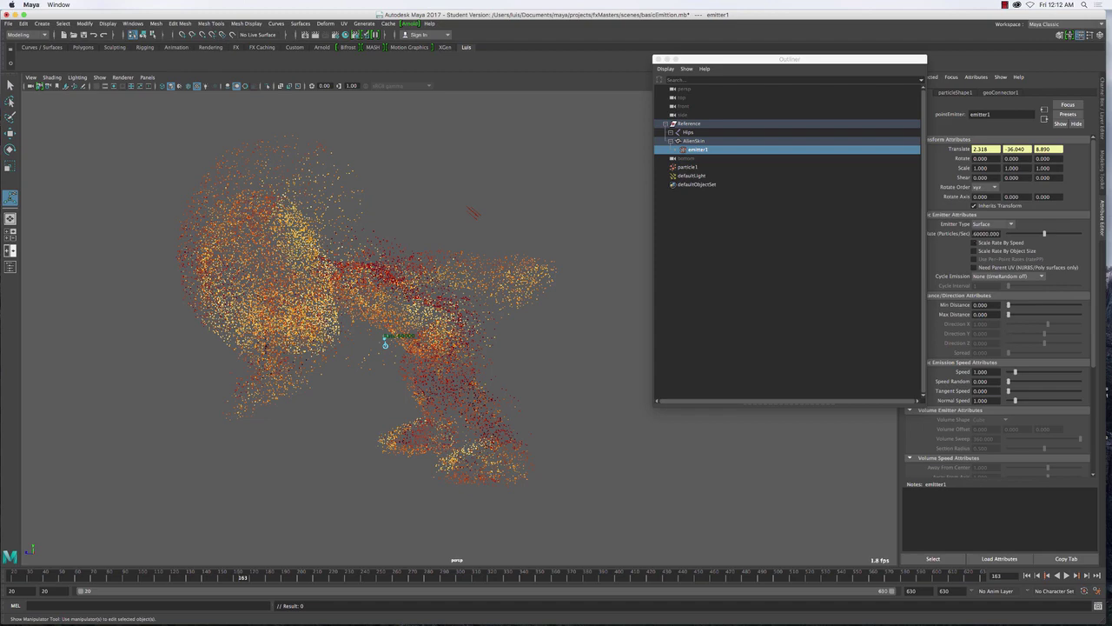
{"action": "left_click", "coordinate": [1027, 575]}
{"action": "left_click", "coordinate": [1068, 575]}
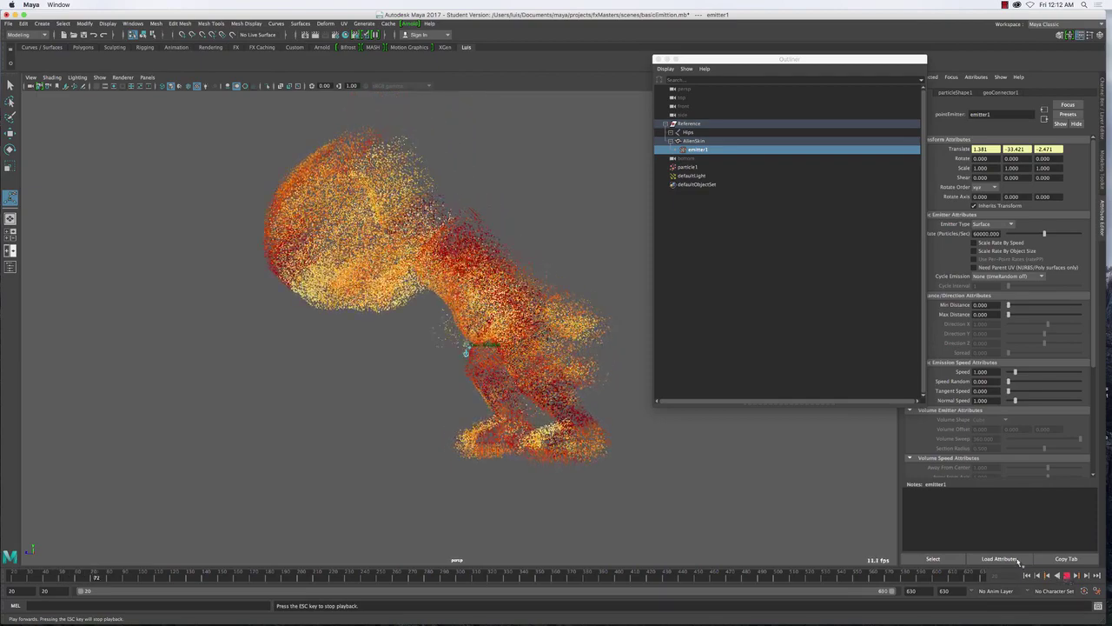
{"action": "left_click", "coordinate": [469, 348]}
{"action": "key", "text": "Escape"}
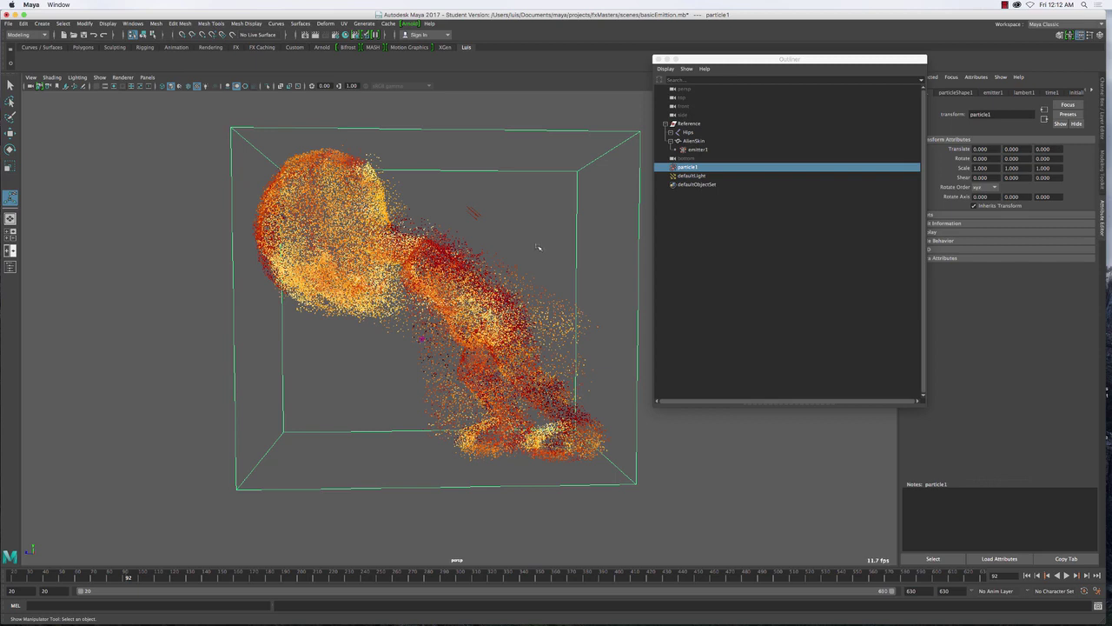
- Render frame 92 with Maya Hardware in the Render View, then move the render window off the particles
{"action": "left_click", "coordinate": [346, 34]}
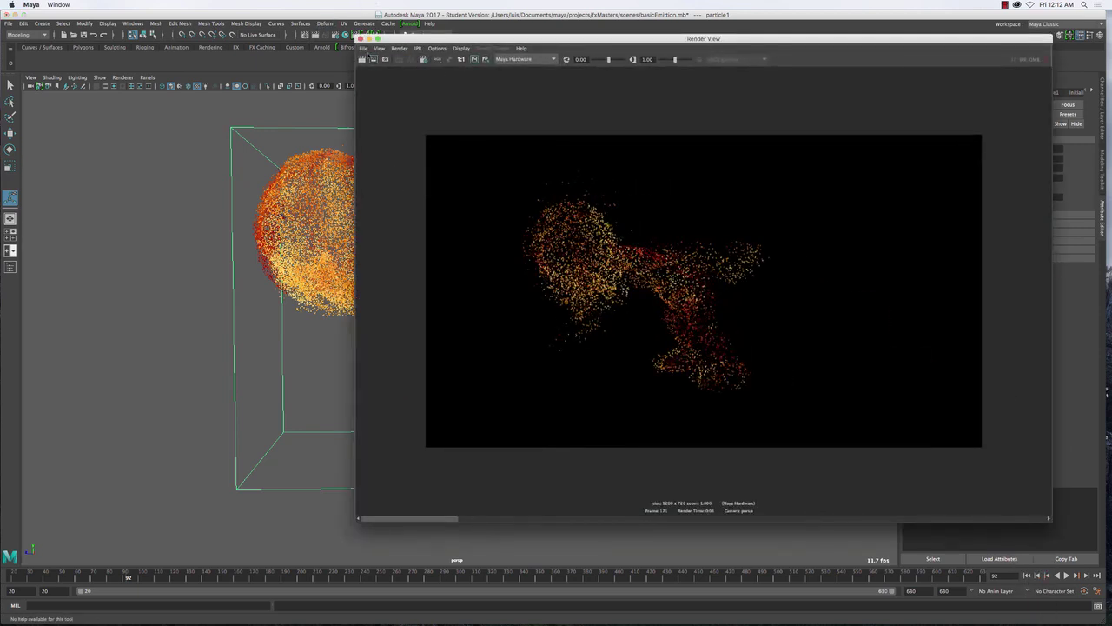
{"action": "left_click", "coordinate": [363, 58]}
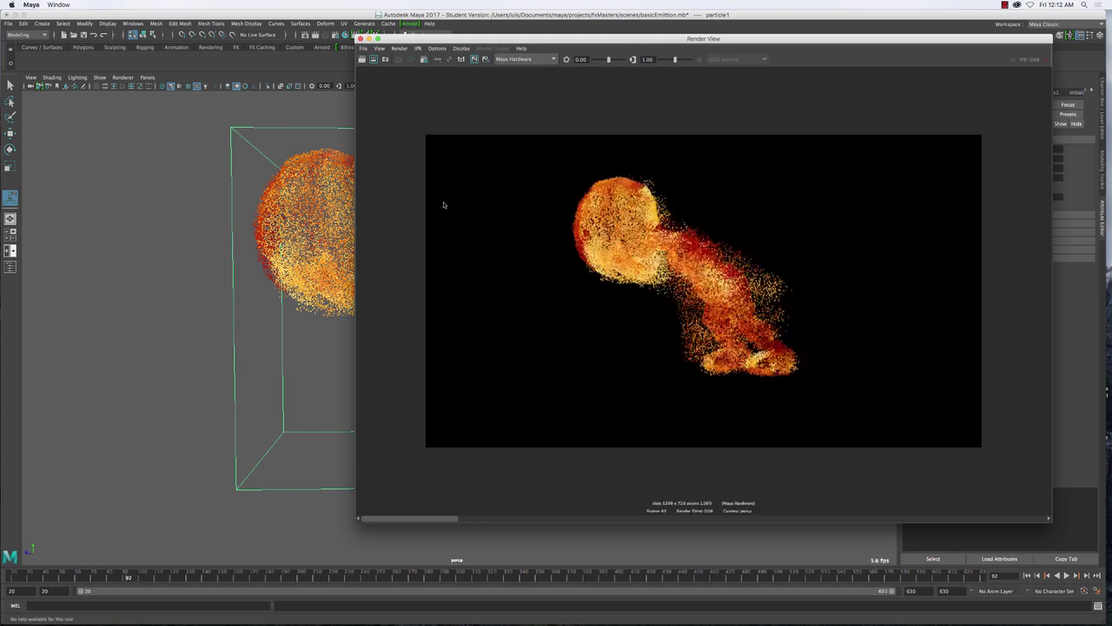
{"action": "left_click_drag", "start_coordinate": [442, 38], "coordinate": [783, 394]}
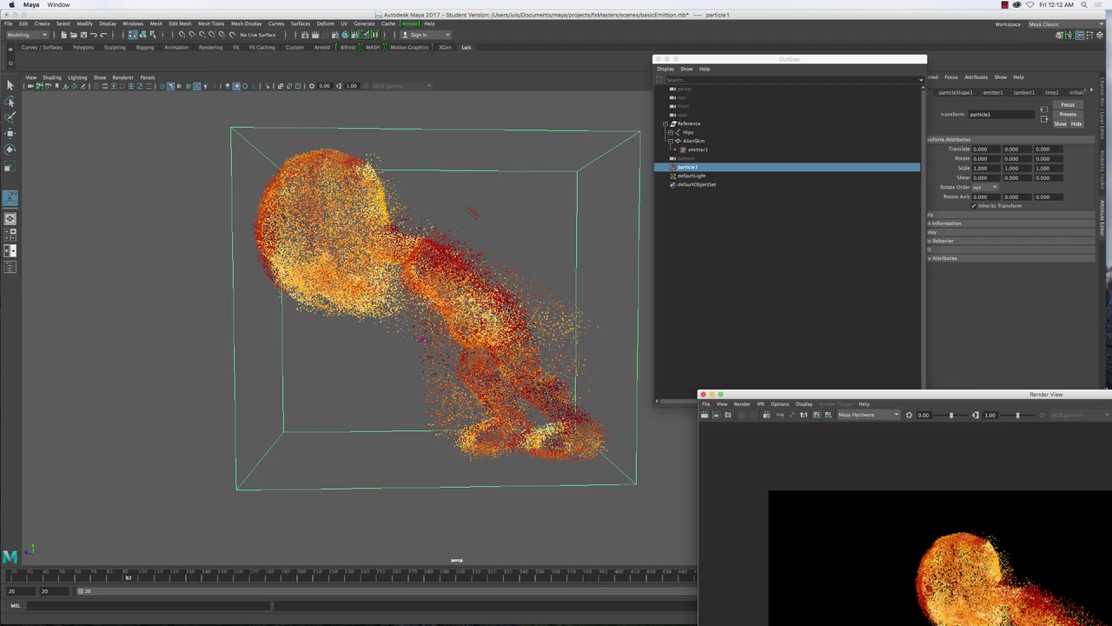
- Render the particles again with Maya Hardware from a viewpoint facing the alien's head, then move the render window clear of the viewport
{"action": "left_click_drag", "start_coordinate": [399, 326], "coordinate": [479, 273], "text": "alt"}
{"action": "left_click_drag", "start_coordinate": [506, 308], "coordinate": [418, 348], "text": "alt"}
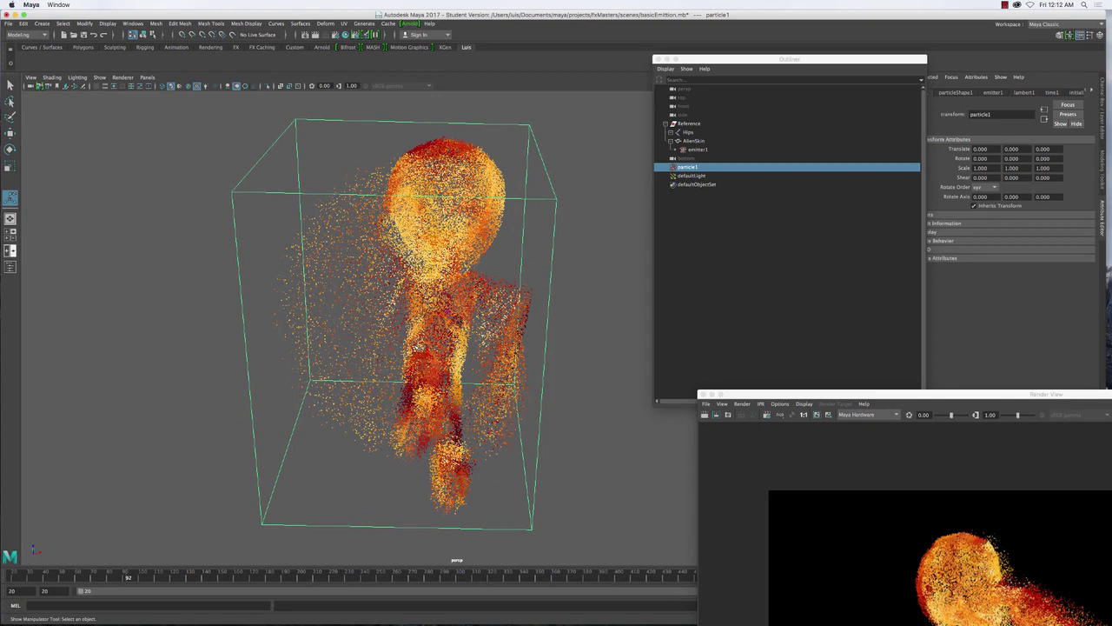
{"action": "left_click_drag", "start_coordinate": [423, 369], "coordinate": [412, 375], "text": "alt"}
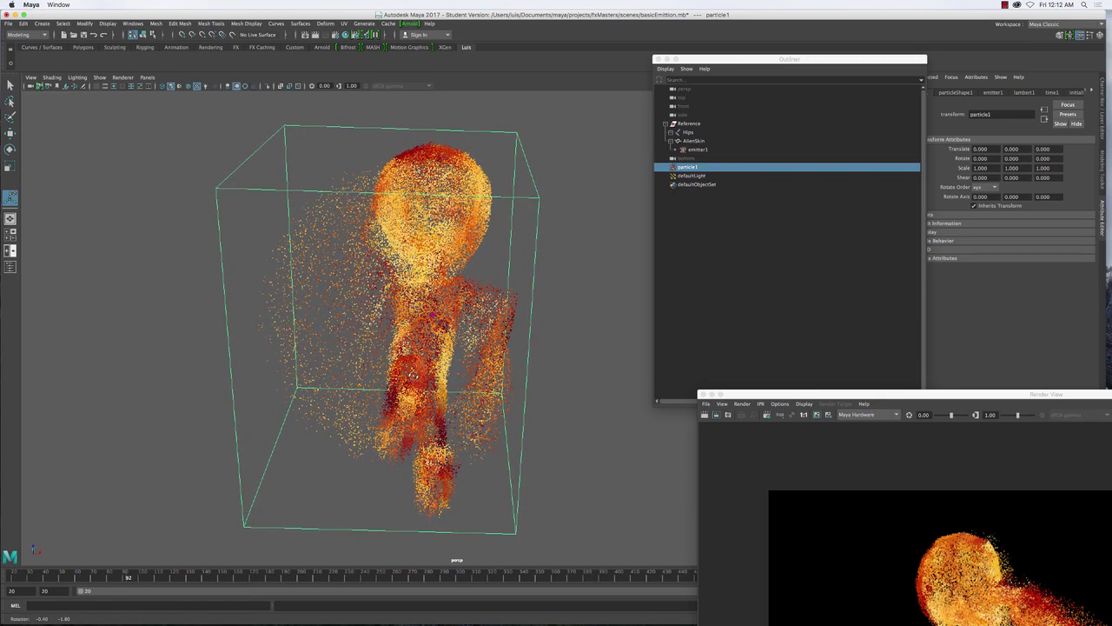
{"action": "double_click", "coordinate": [811, 396]}
{"action": "left_click", "coordinate": [558, 101]}
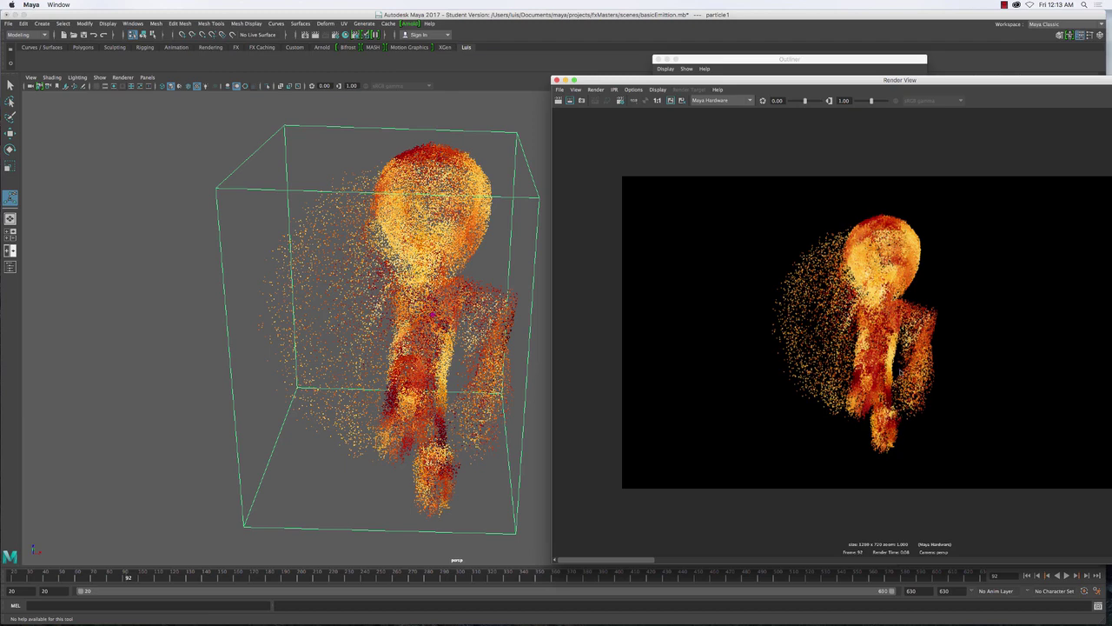
{"action": "mouse_move", "coordinate": [601, 561]}
{"action": "left_mouse_down"}
{"action": "mouse_move", "coordinate": [1077, 561]}
{"action": "mouse_move", "coordinate": [637, 563]}
{"action": "mouse_move", "coordinate": [917, 561]}
{"action": "mouse_move", "coordinate": [1098, 529]}
{"action": "mouse_move", "coordinate": [802, 560]}
{"action": "mouse_move", "coordinate": [606, 562]}
{"action": "left_mouse_up"}
{"action": "left_click_drag", "start_coordinate": [618, 79], "coordinate": [681, 460]}
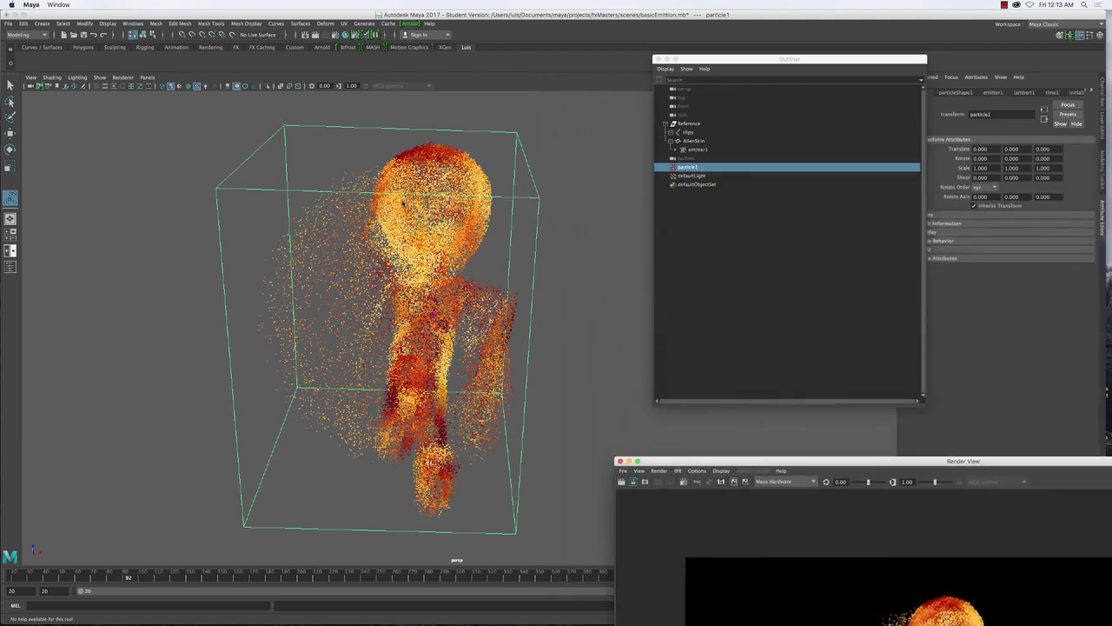